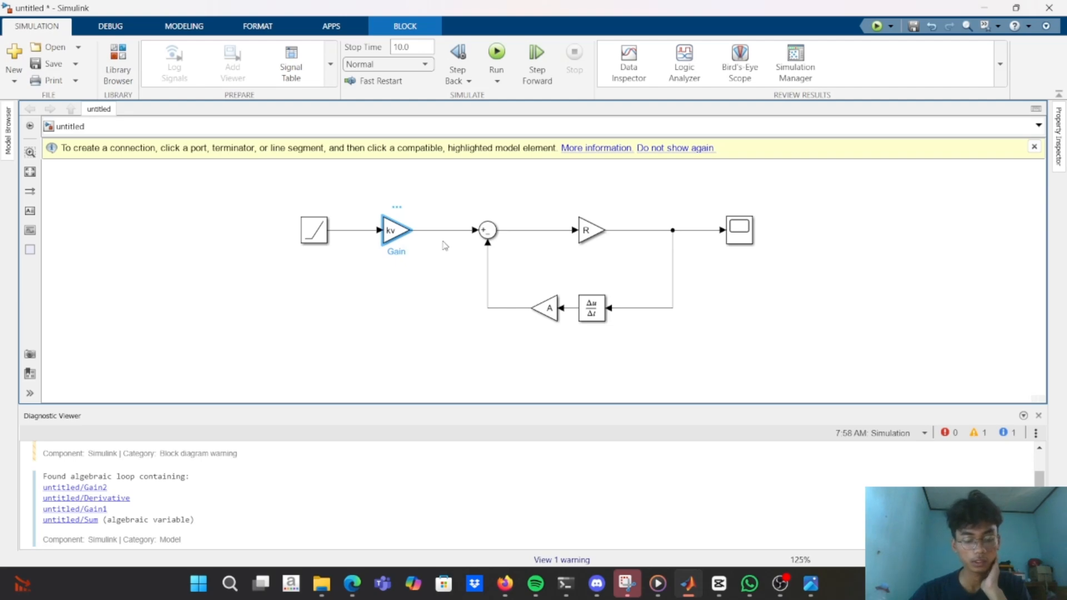
left_click(585, 235)
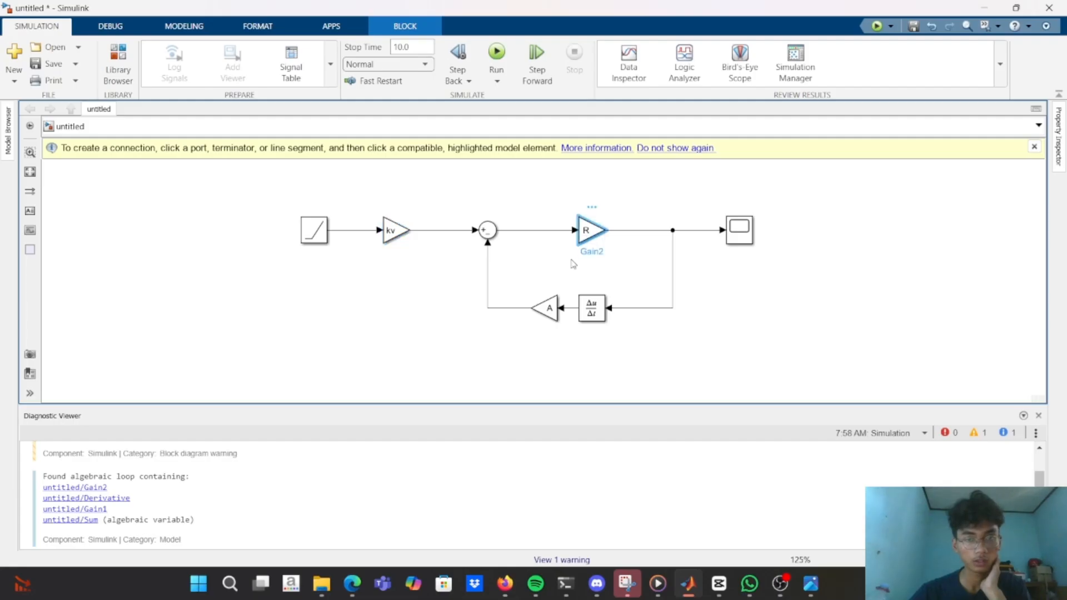
left_click(491, 228)
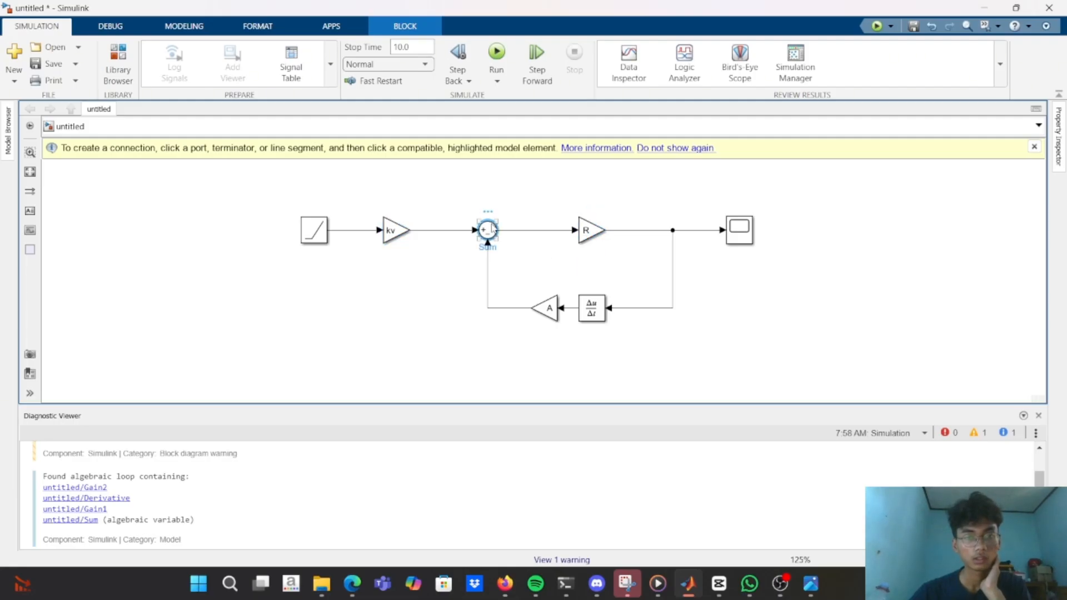
left_click(458, 241)
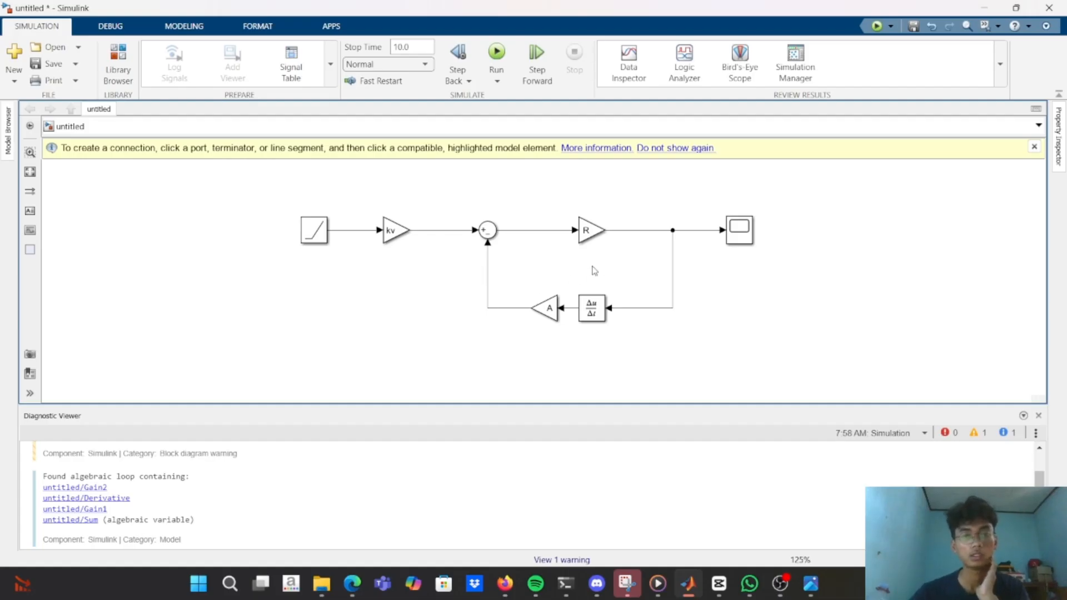
left_click(580, 314)
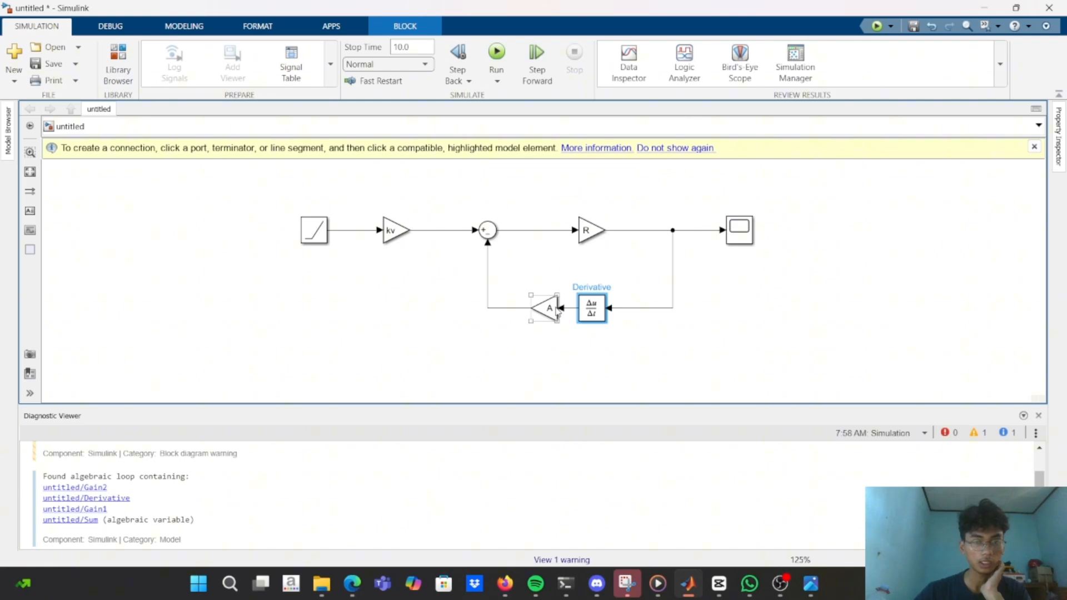
left_click(558, 313)
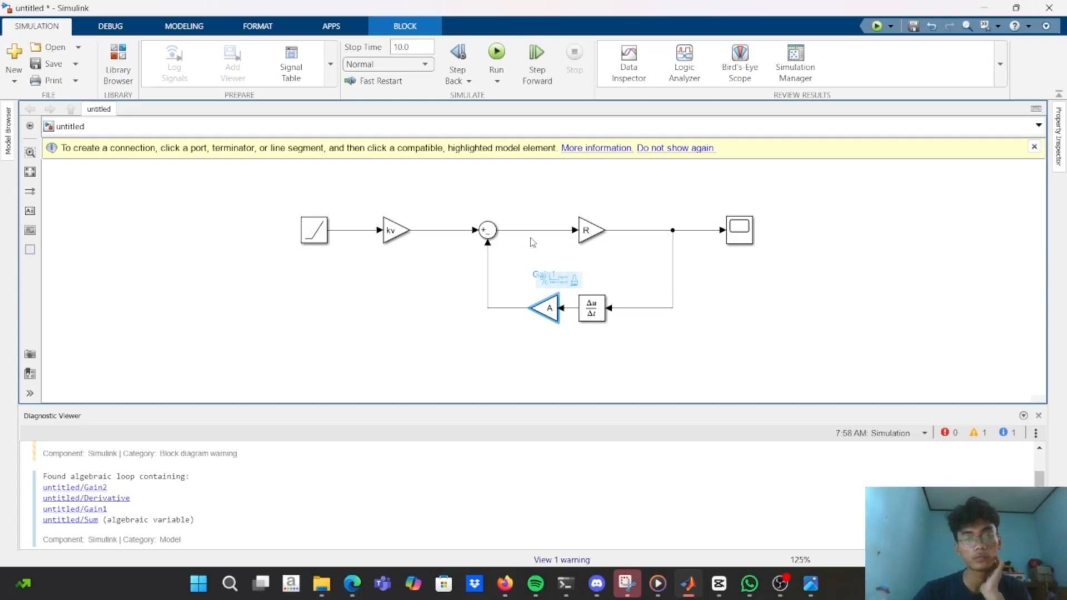
left_click(530, 256)
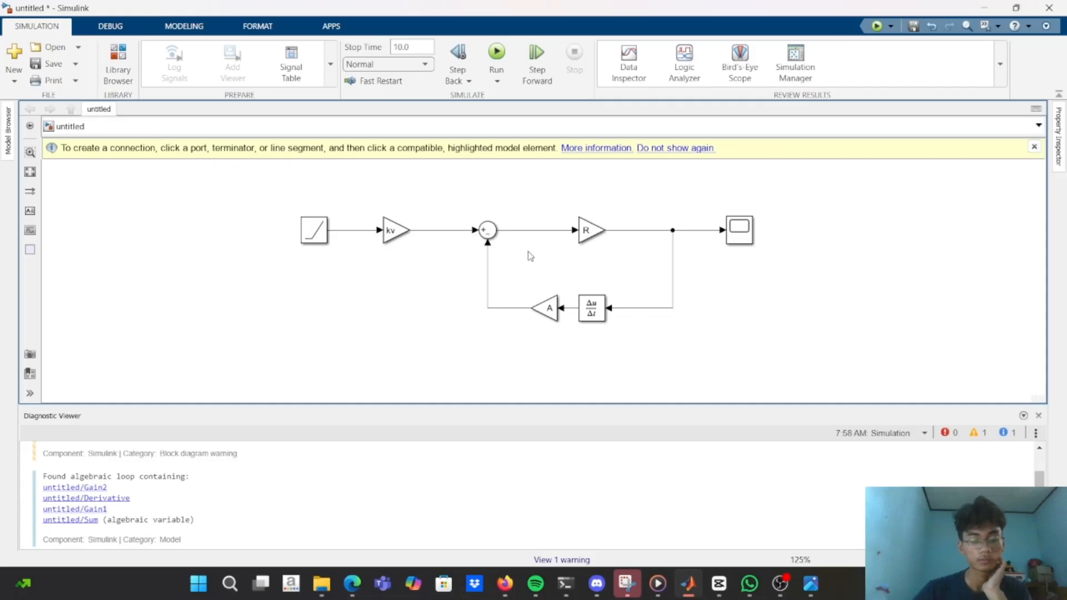
left_click(583, 235)
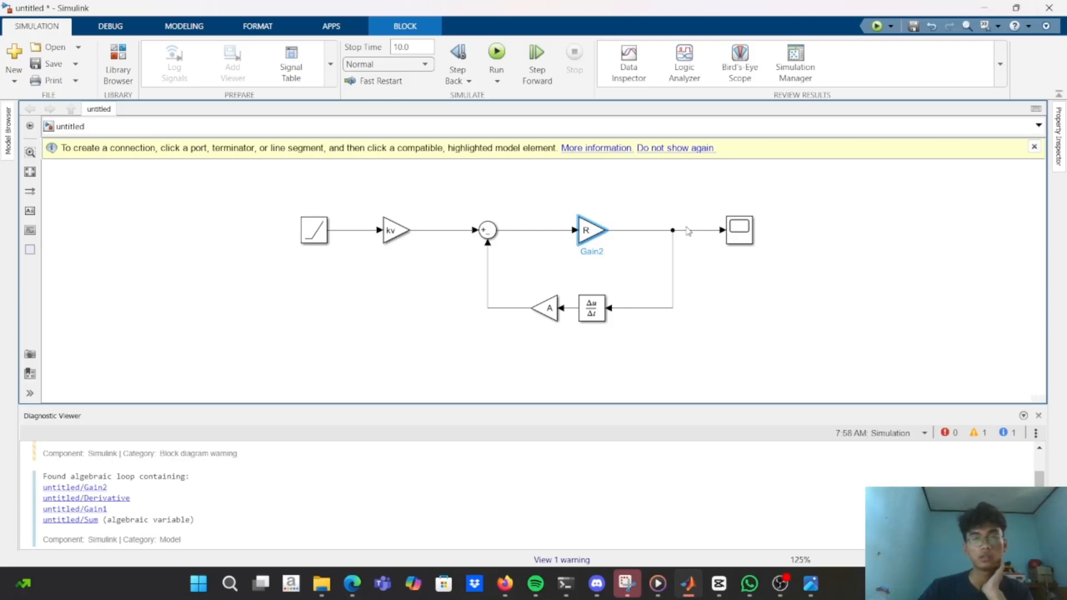
Run the simulation, examine the response curve in the Scope and minimize the Scope window.
left_click(496, 53)
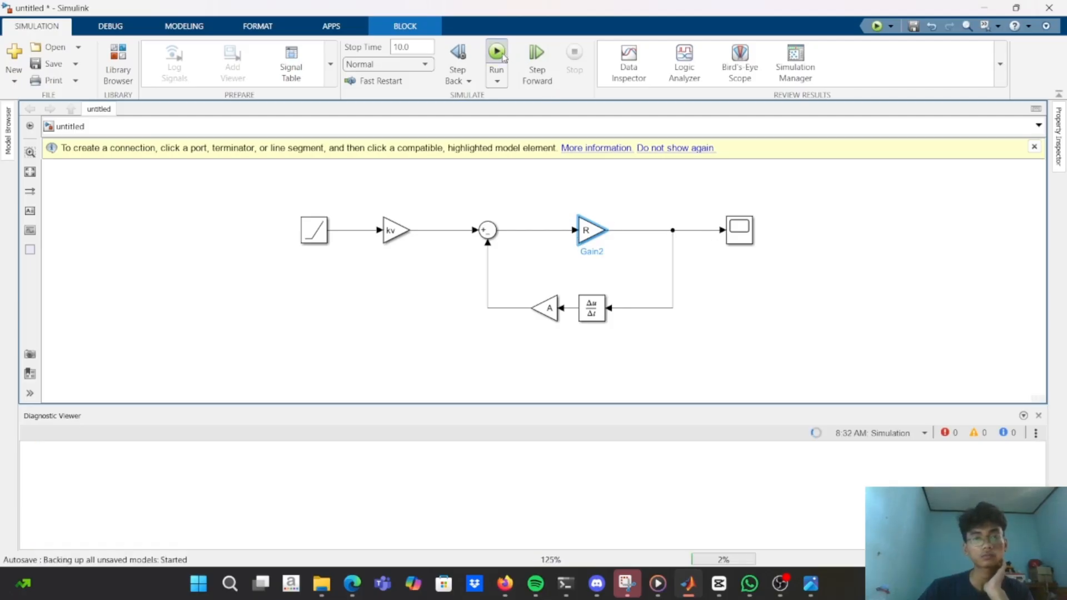
double_click(734, 235)
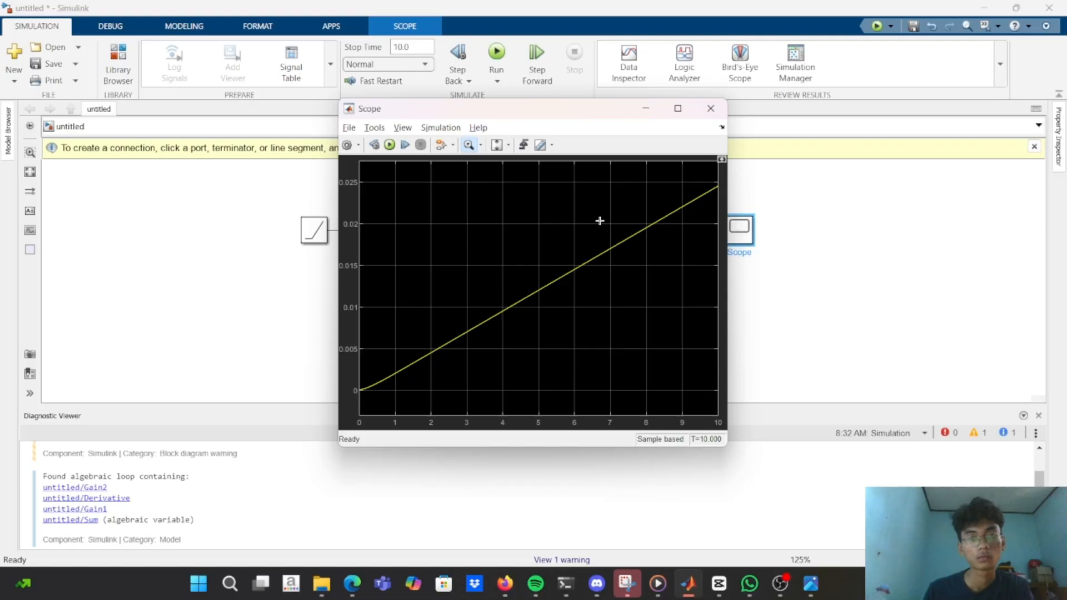
left_click(585, 260)
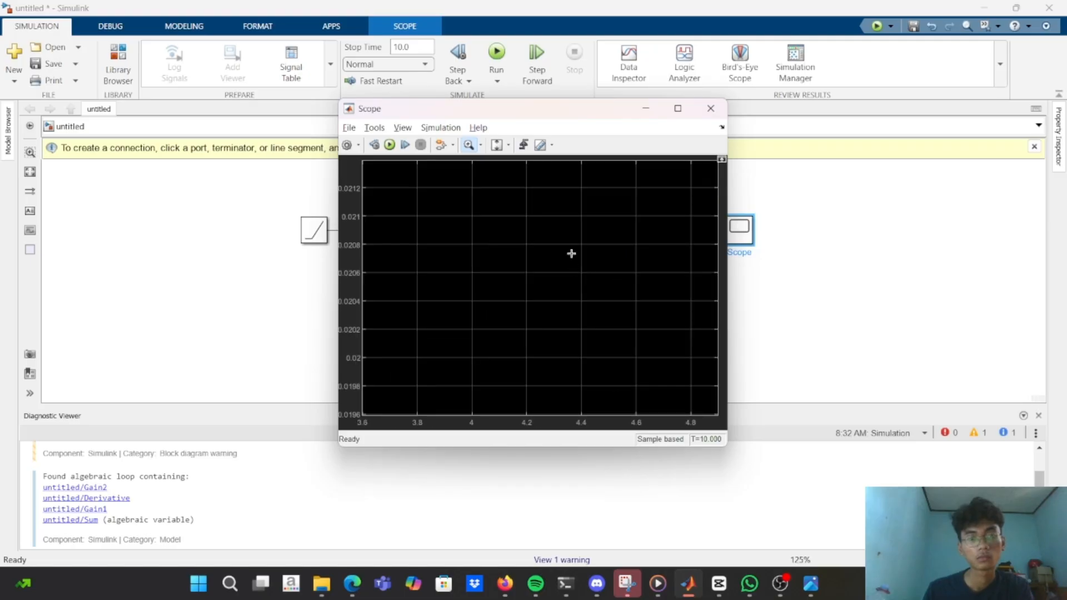
left_click(488, 146)
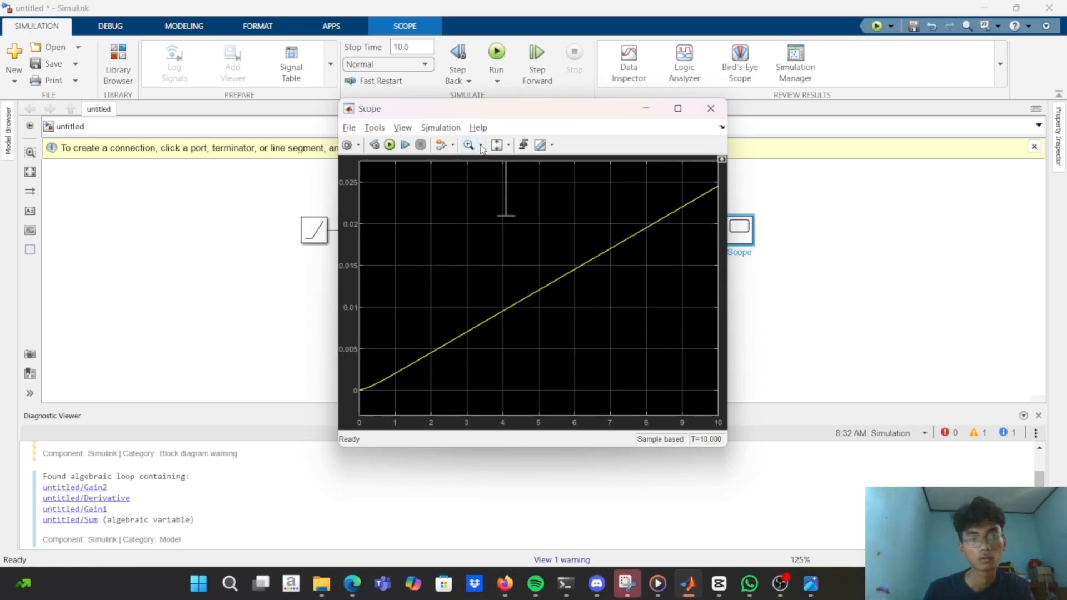
left_click(481, 148)
left_click(473, 211)
left_click_drag(536, 281, 616, 232)
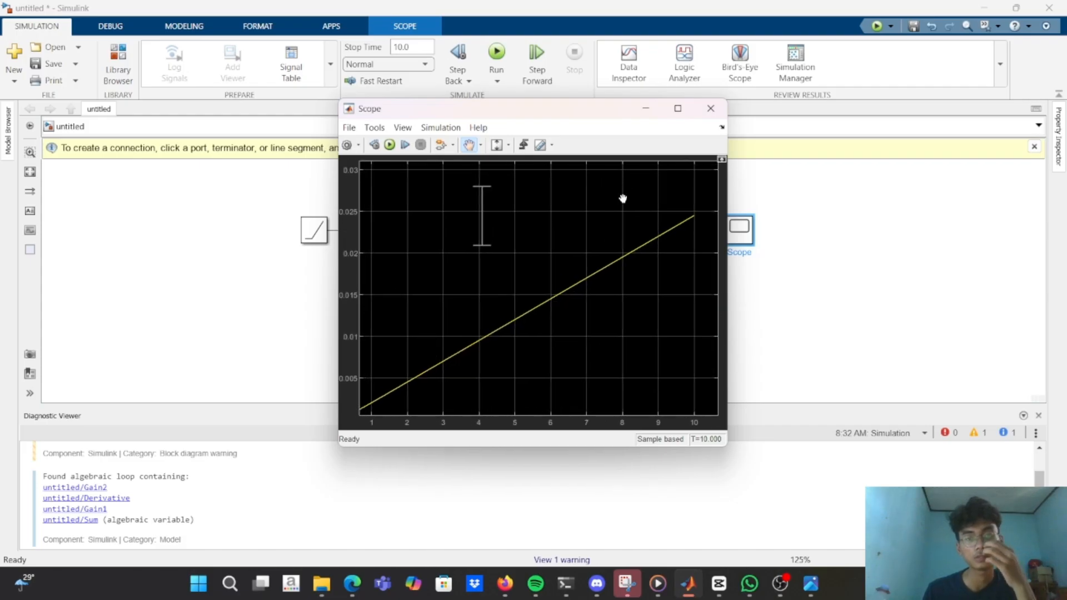
left_click(645, 108)
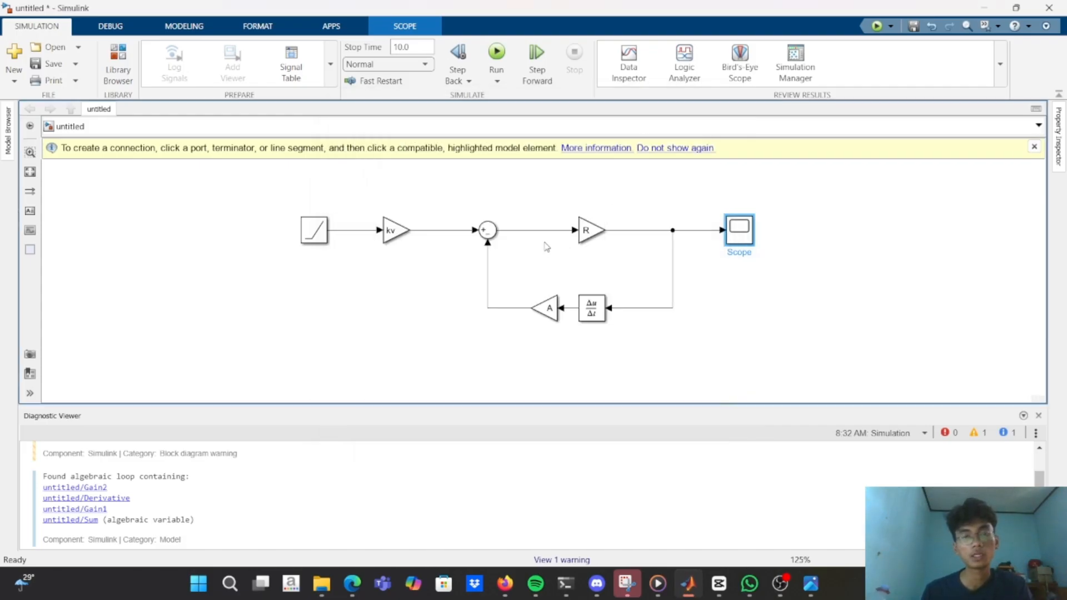
Group all blocks and signal lines of the model, from the ramp through the scope, into one subsystem.
left_click_drag(254, 195, 812, 364)
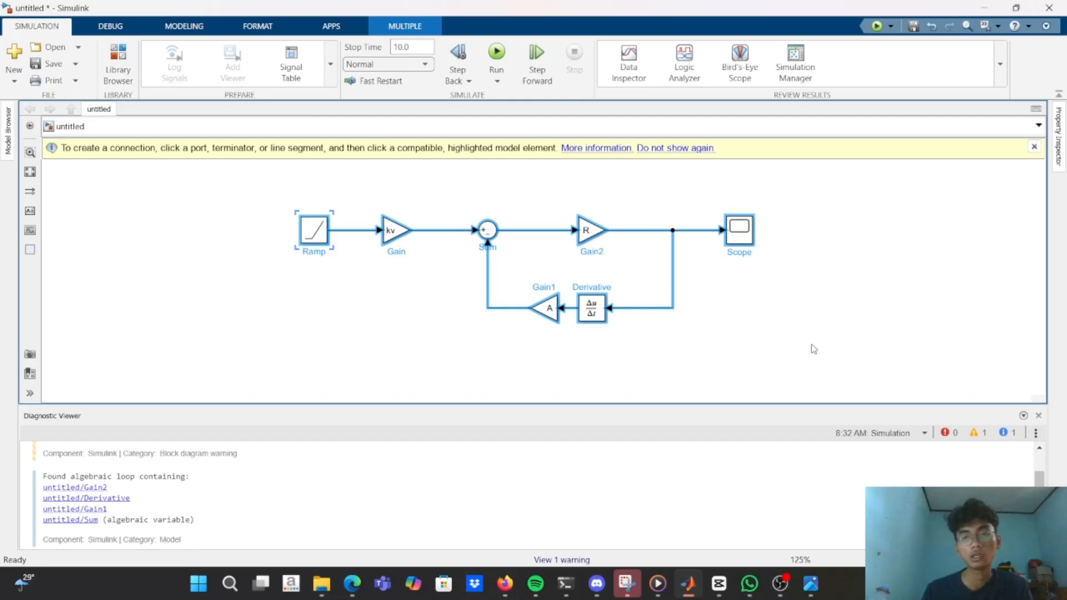
left_click(814, 349)
left_click_drag(293, 203, 808, 329)
key("ctrl+g")
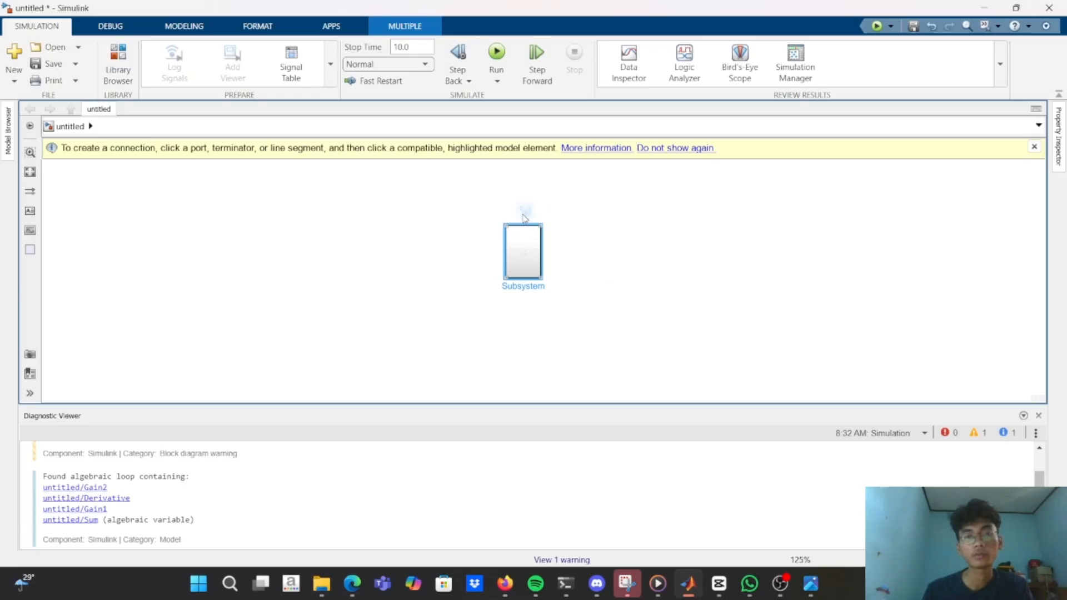
Start adding a mask icon image to the subsystem and open the image file browser.
right_click(521, 274)
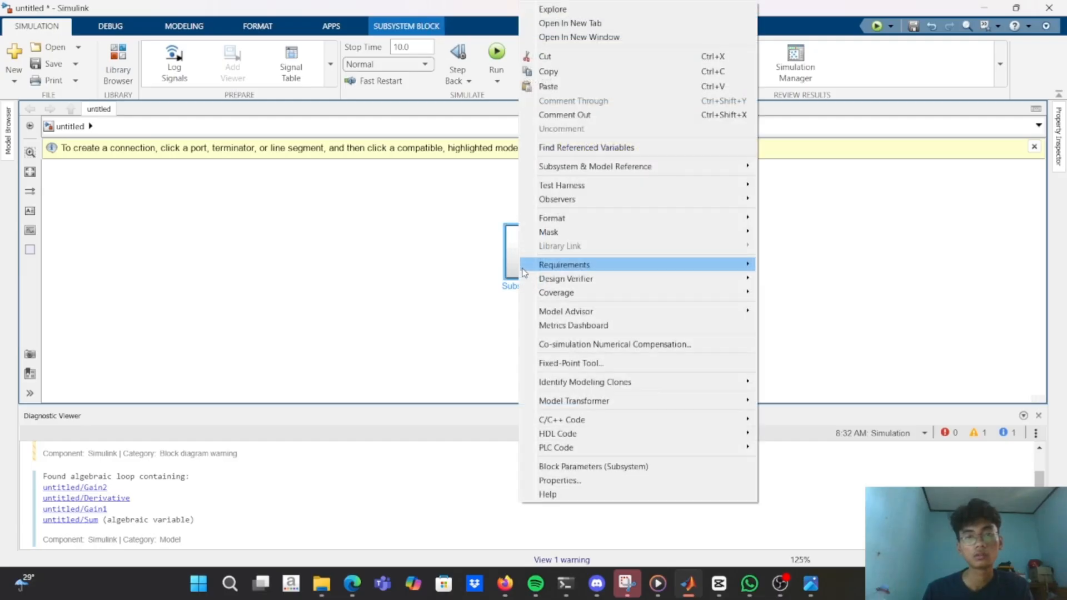
mouse_move(598, 230)
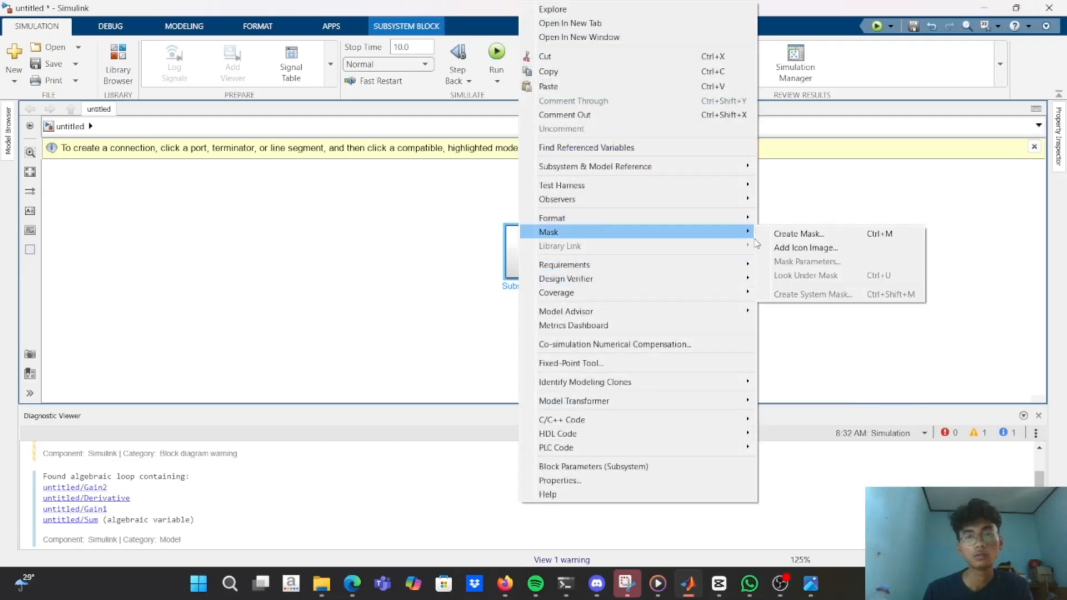
left_click(788, 246)
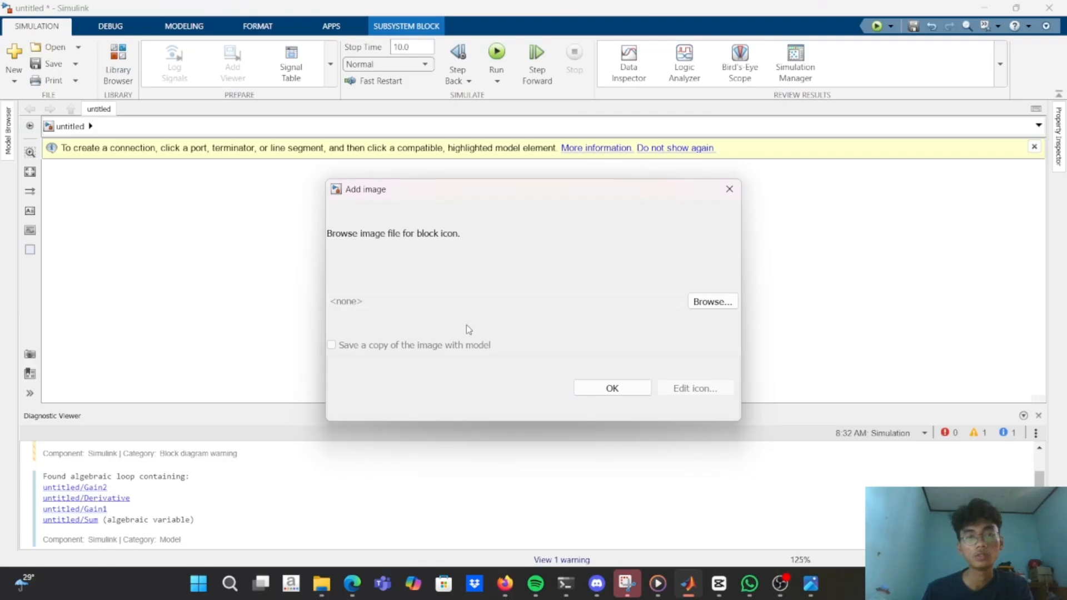
left_click(705, 301)
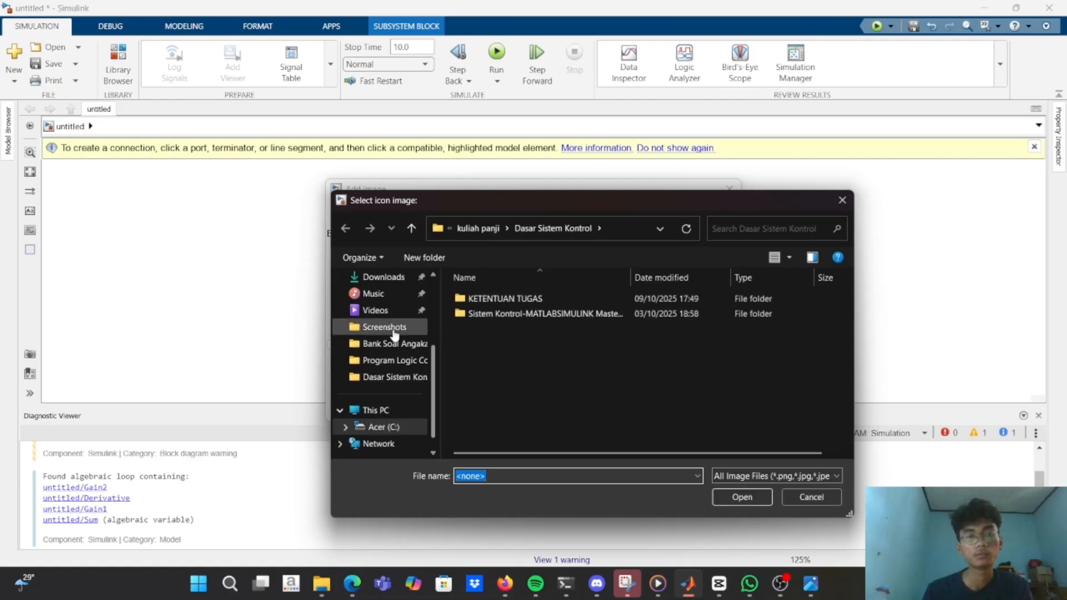
Search the Documents folder for "mat" and apply the TANGKI image as the subsystem's icon.
scroll(400, 334, "up", 3)
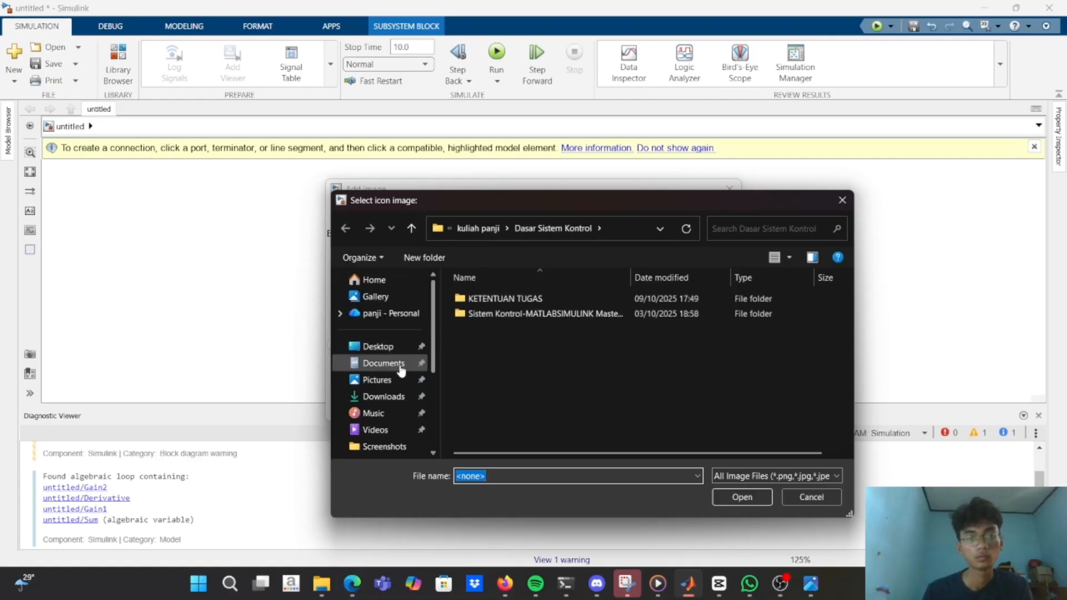
left_click(725, 225)
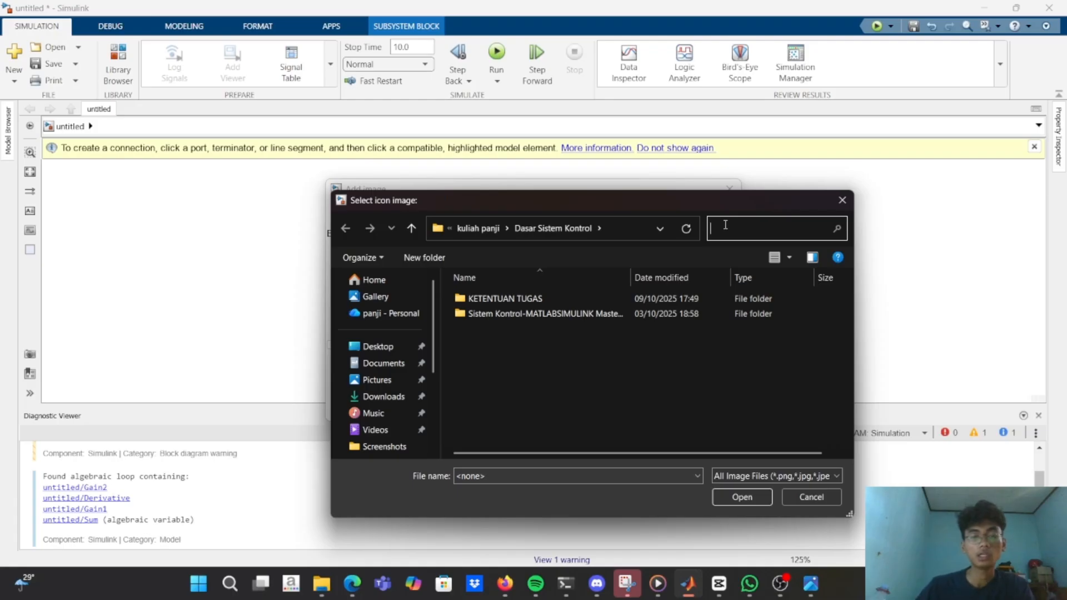
type("mat")
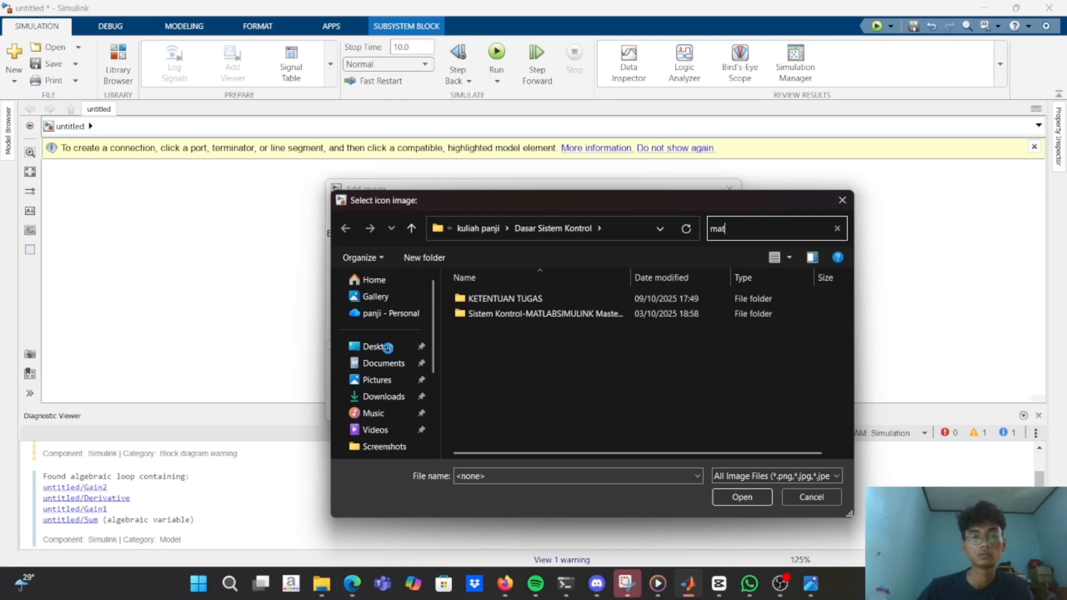
left_click(372, 365)
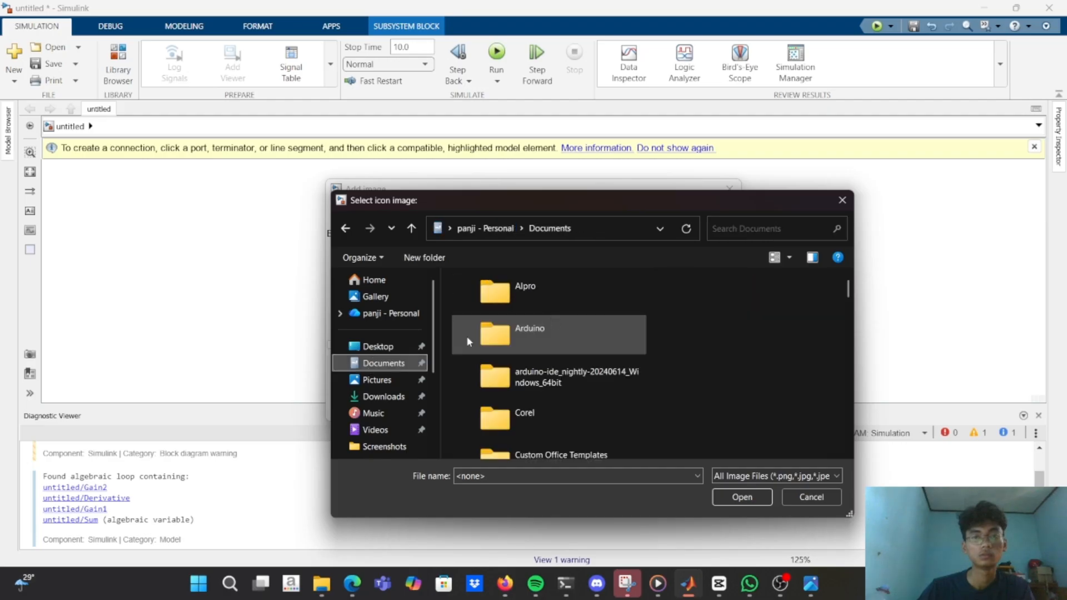
left_click(737, 229)
type("m")
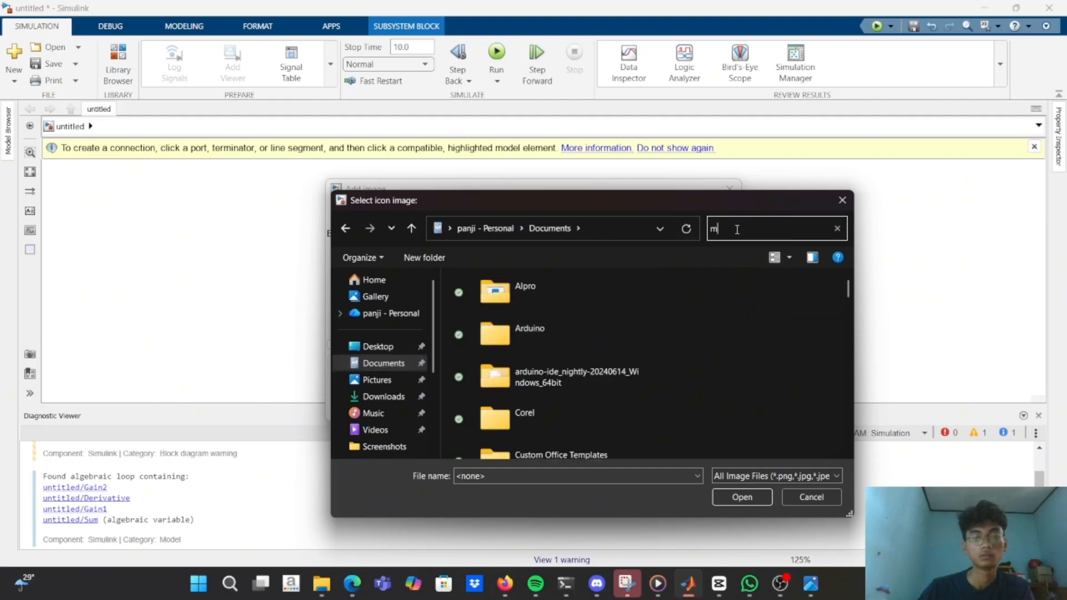
type("at")
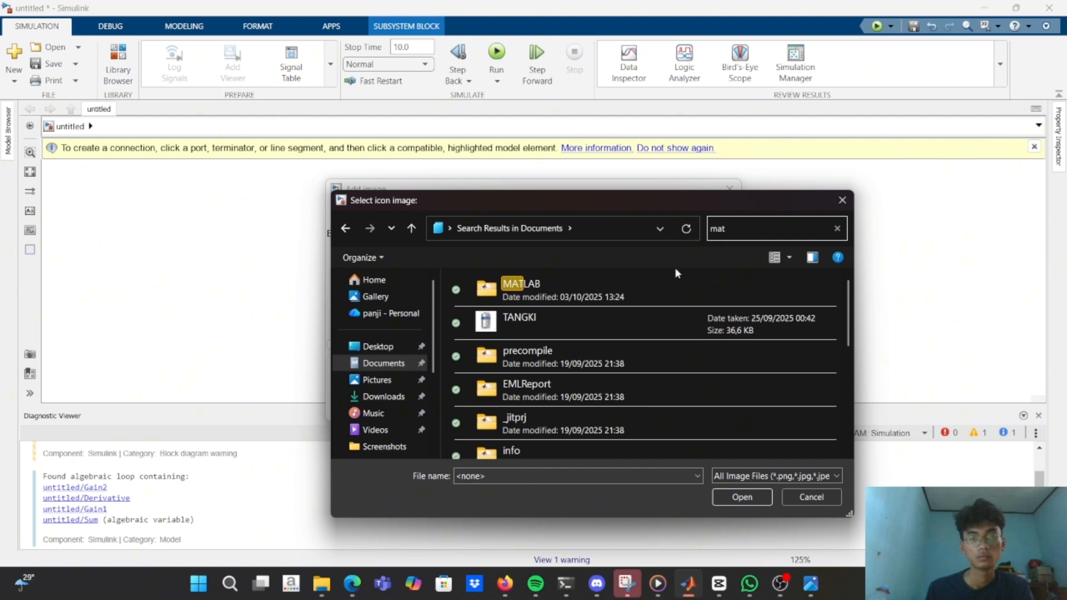
left_click(667, 327)
left_click(758, 500)
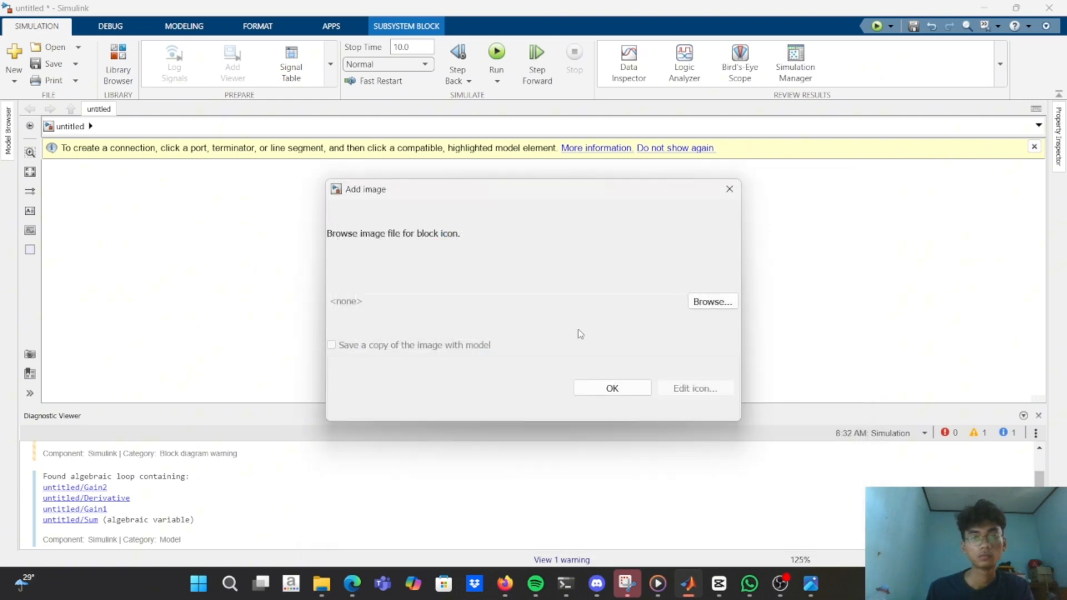
left_click(613, 388)
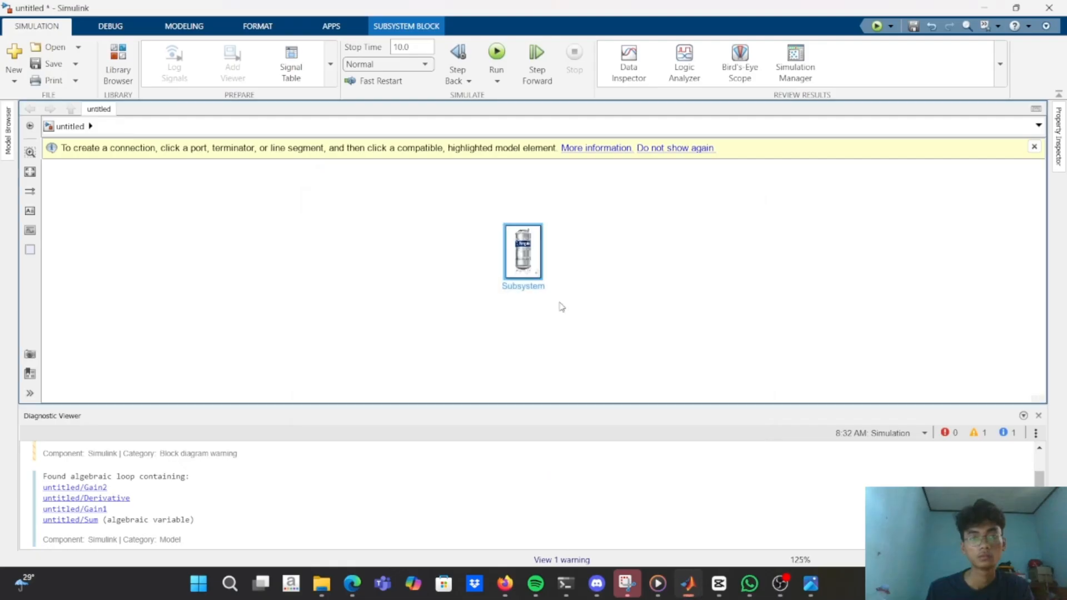
Enlarge the subsystem block so its icon is wider, and rename it TANKI.
left_click_drag(551, 279, 593, 298)
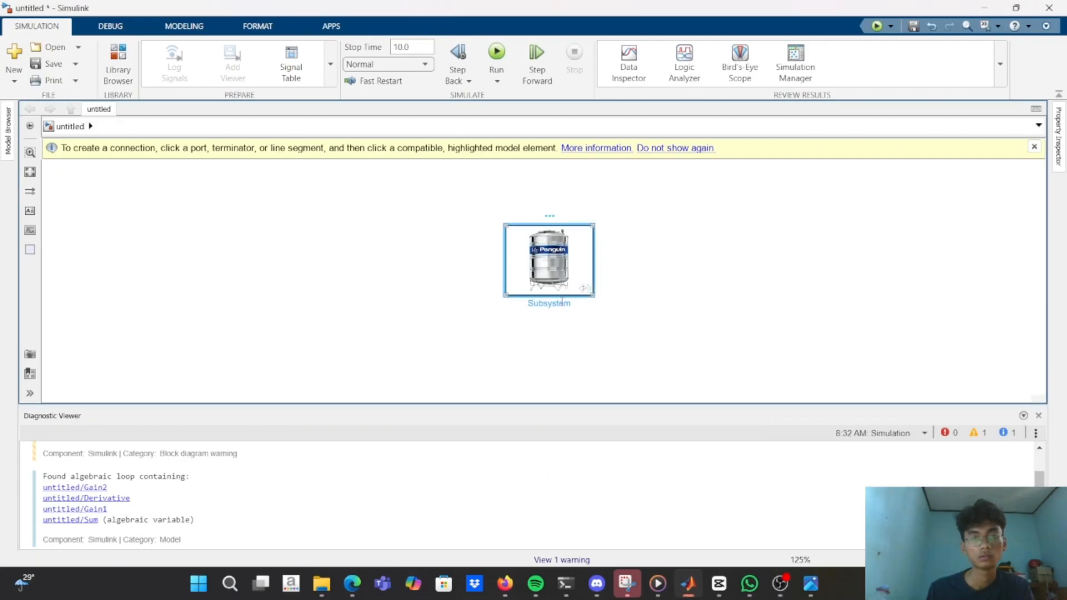
double_click(563, 304)
type("kont")
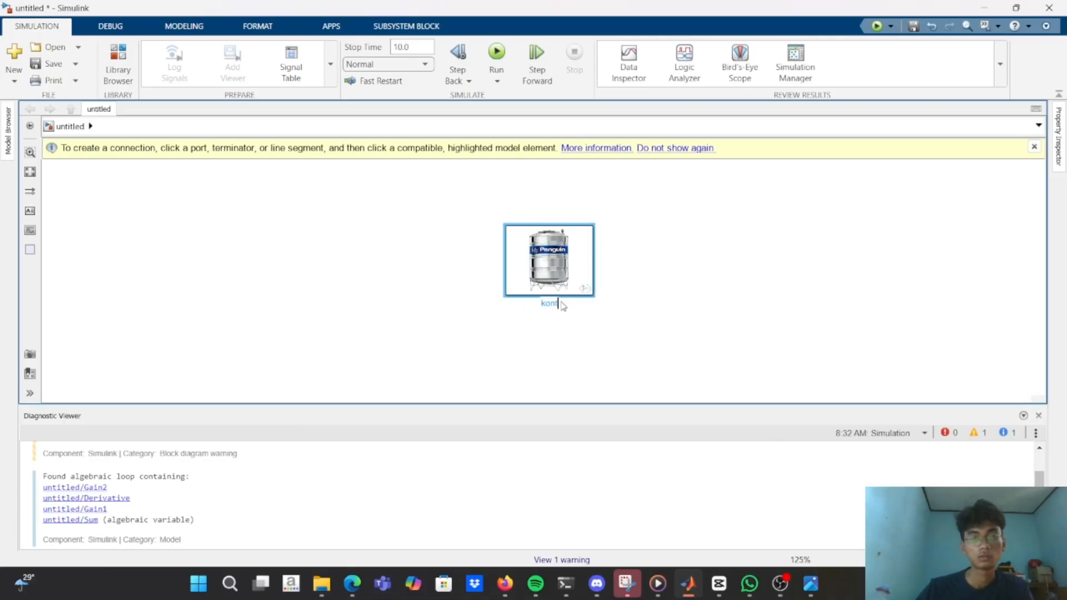
key("BackSpace")
key("BackSpace")
key("BackSpace")
key("Caps_Lock")
key("BackSpace")
type("TA")
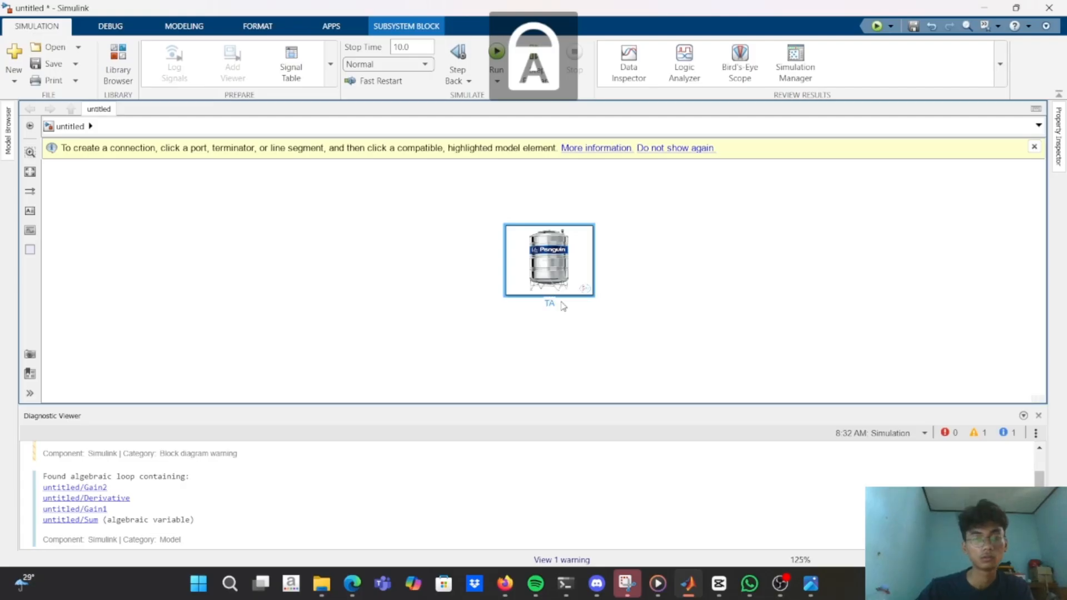
type("NKI")
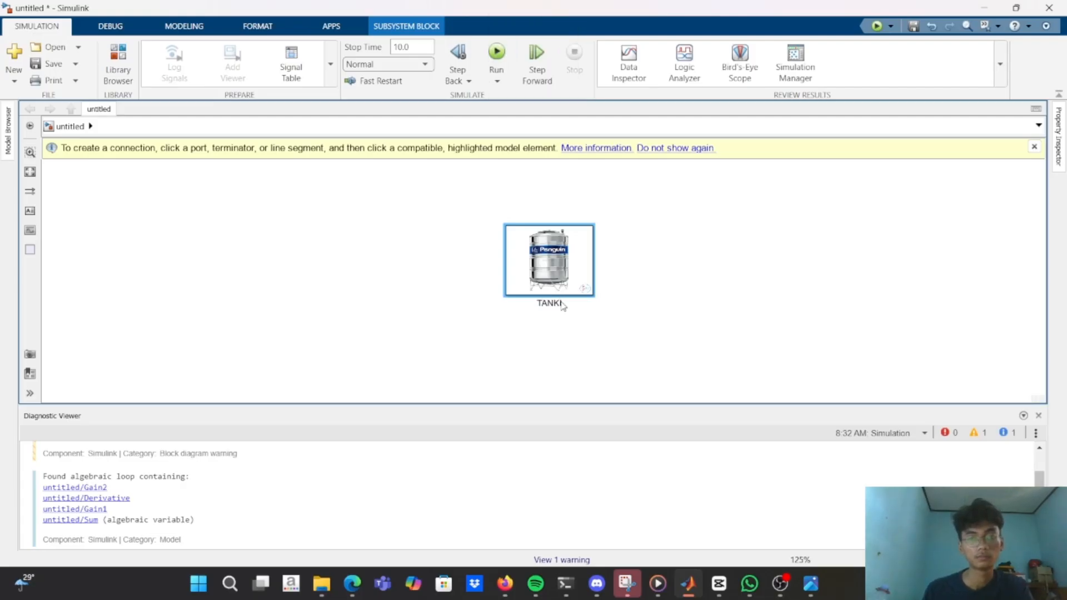
left_click(329, 304)
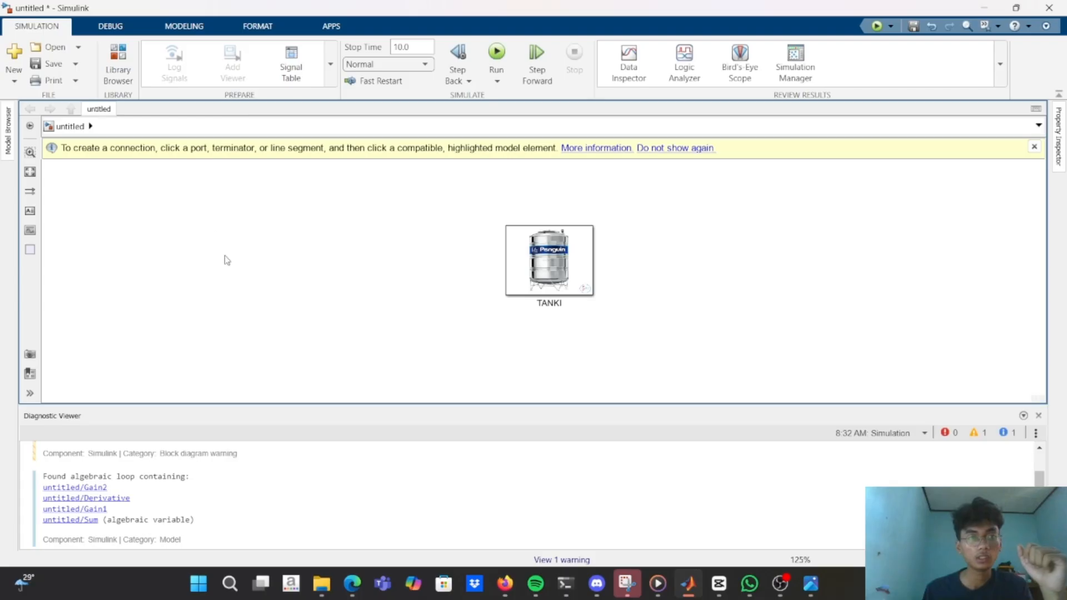
Insert a new Subsystem block beside the TANKI block and open it.
double_click(404, 252)
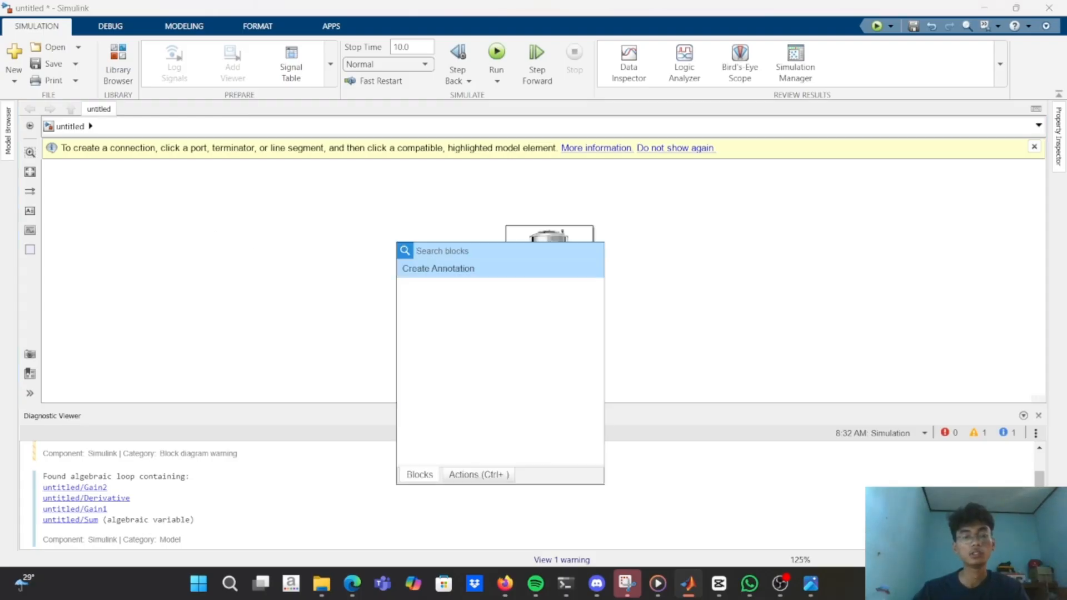
type("SUBS")
key("Return")
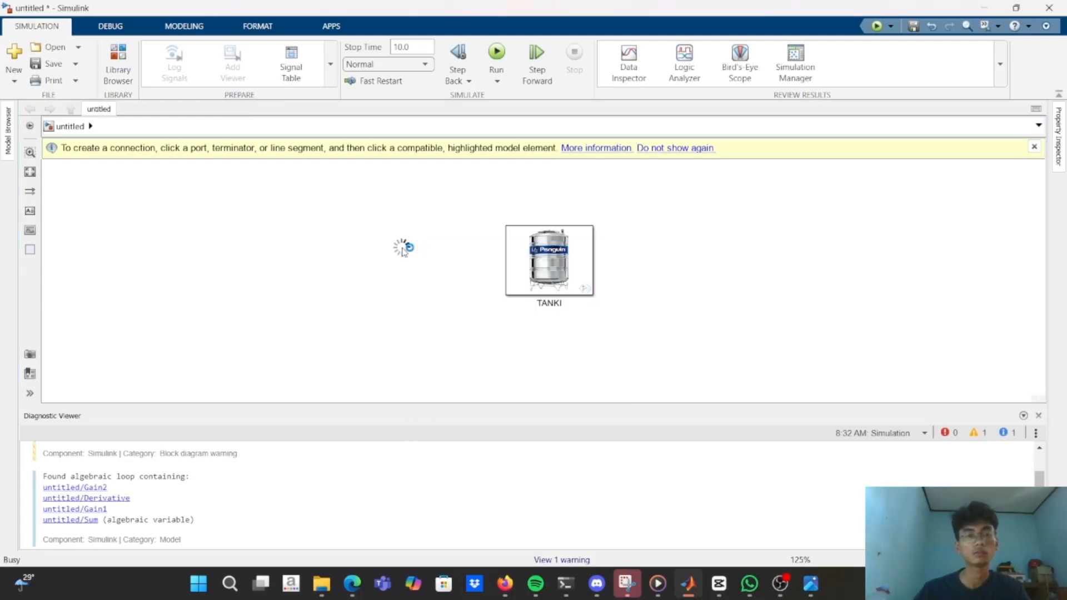
double_click(404, 252)
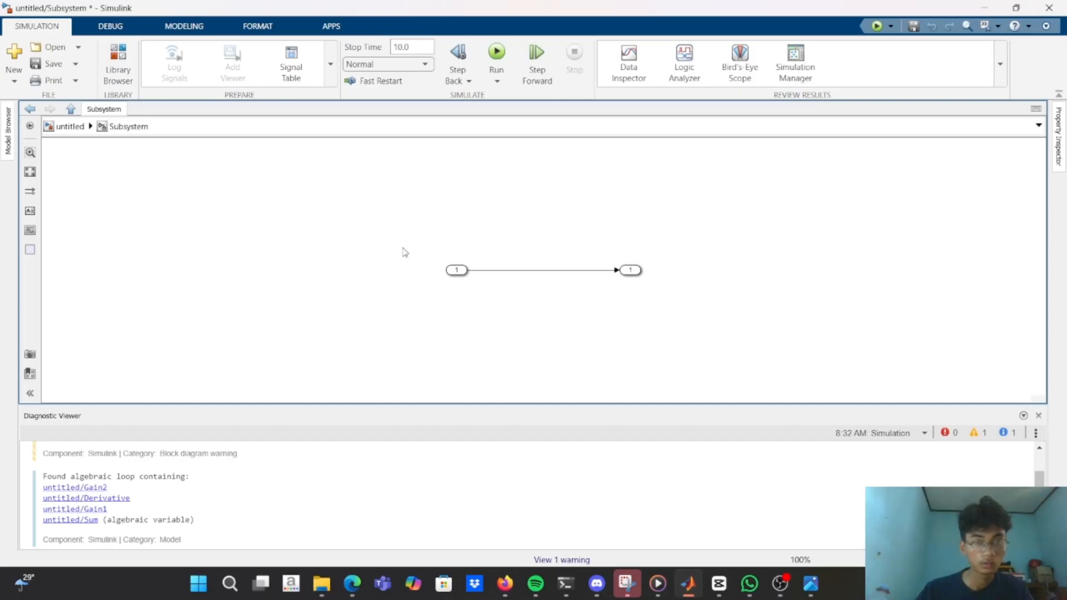
Delete the signal line joining the input port to the output port inside the subsystem.
left_click(517, 272)
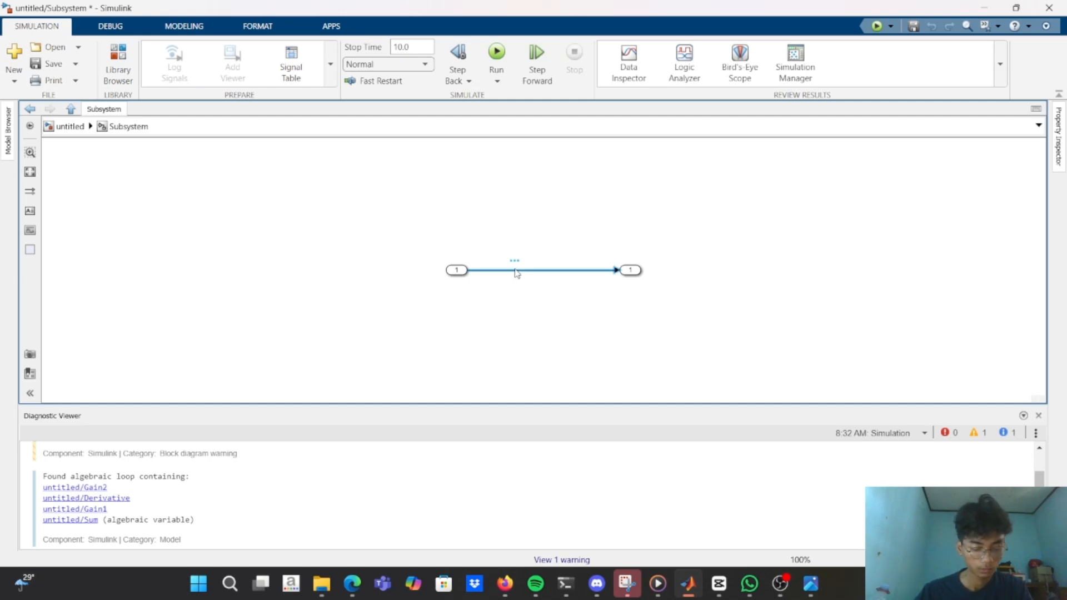
key("Delete")
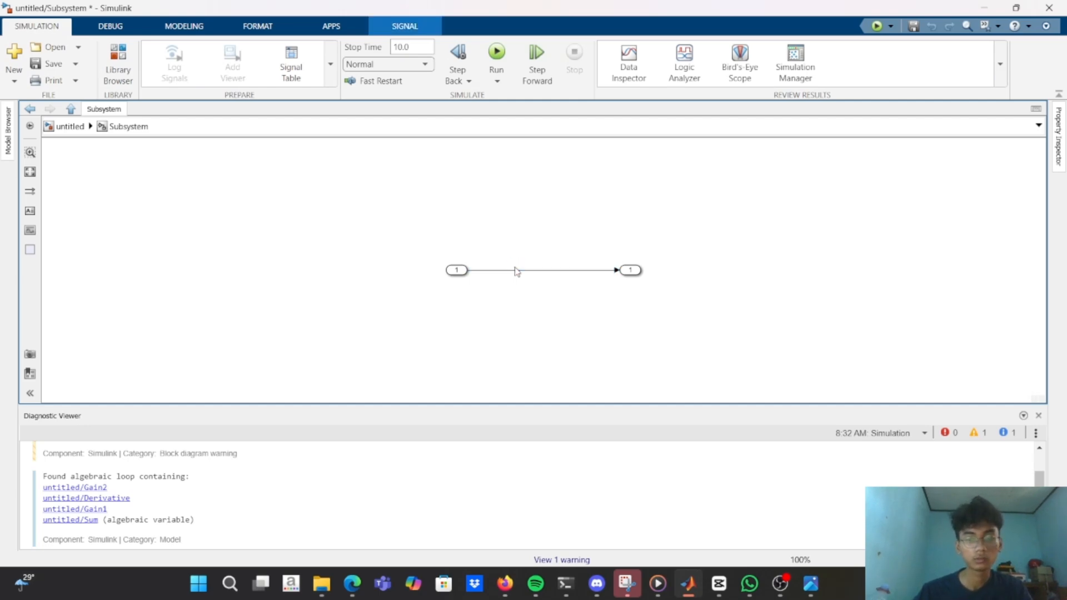
left_click(519, 275)
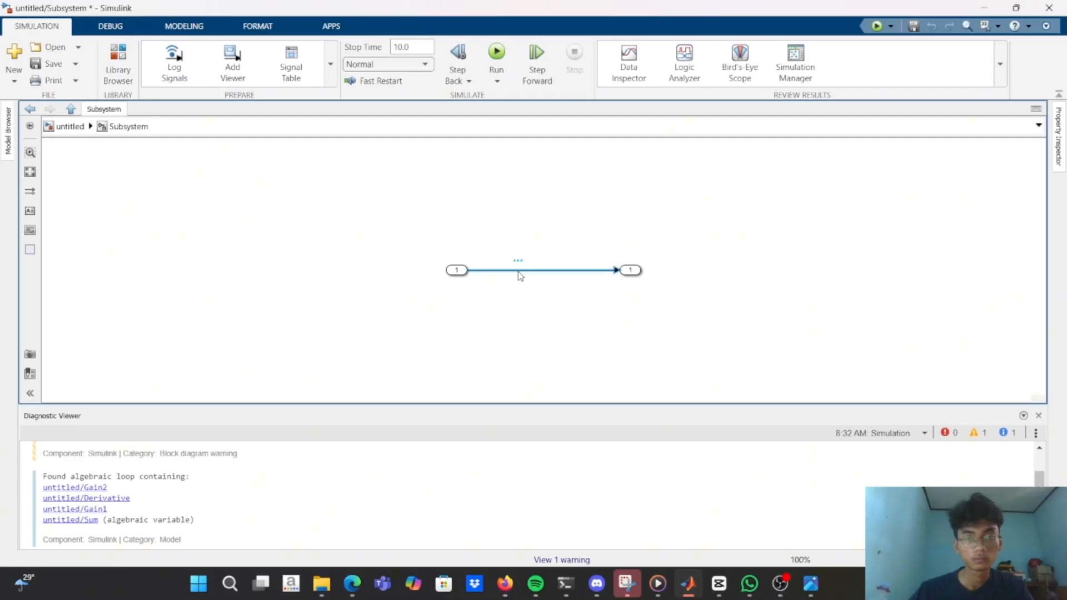
key("Delete")
Insert two Gain blocks between the subsystem's input and output ports, the second slightly below the first.
double_click(518, 273)
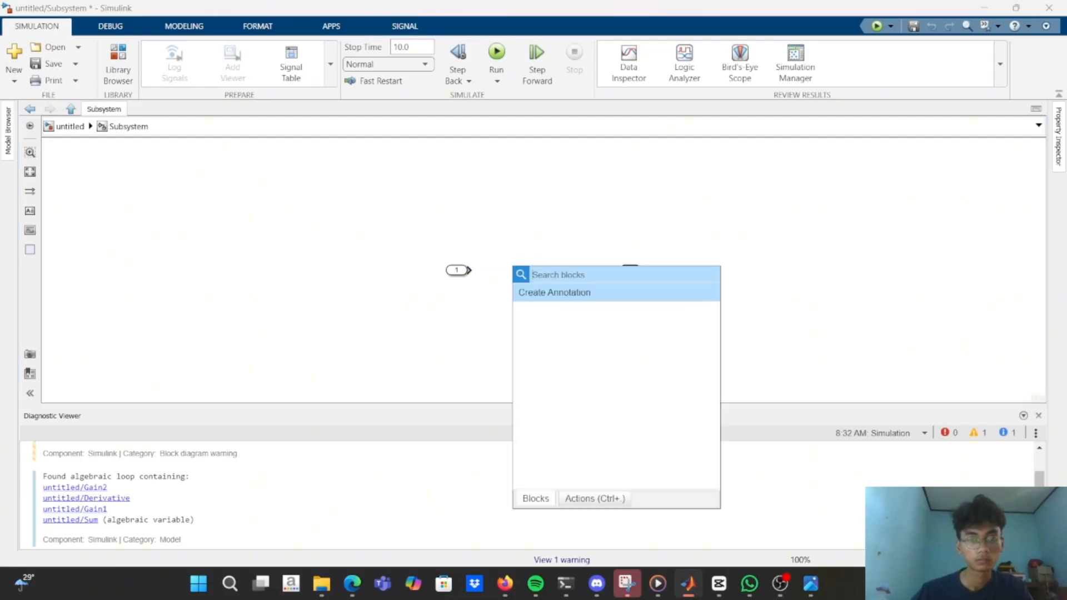
type("gain")
key("Return")
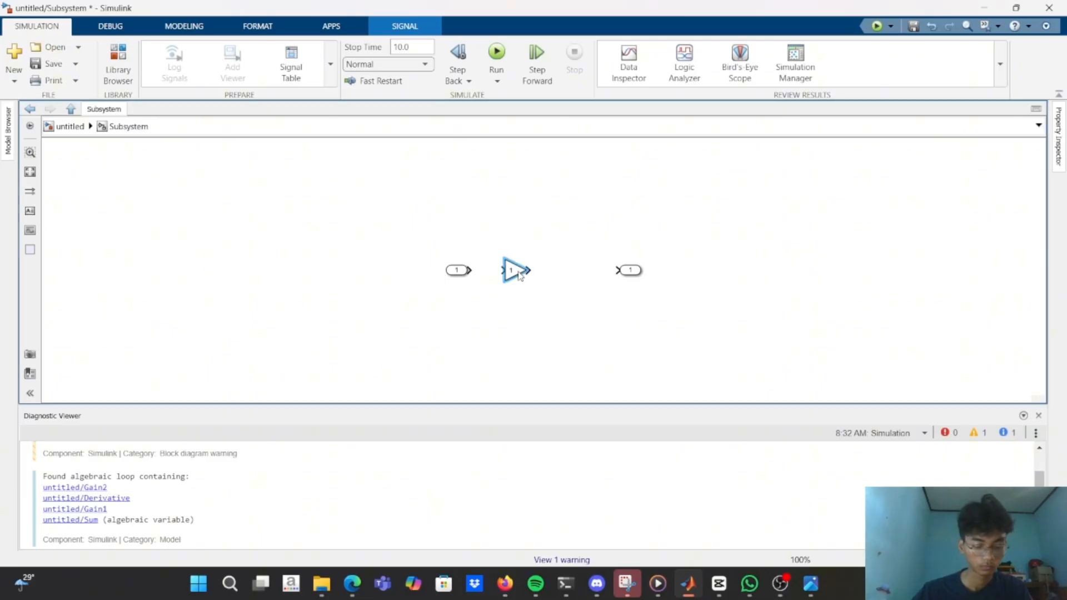
left_click(539, 299)
double_click(539, 299)
type("gain")
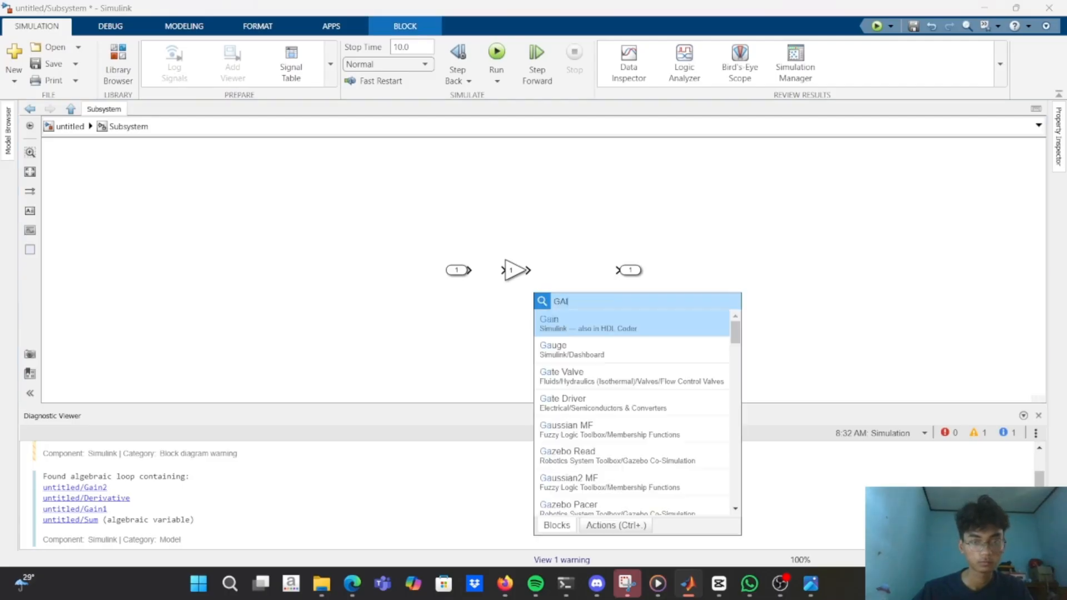
key("Return")
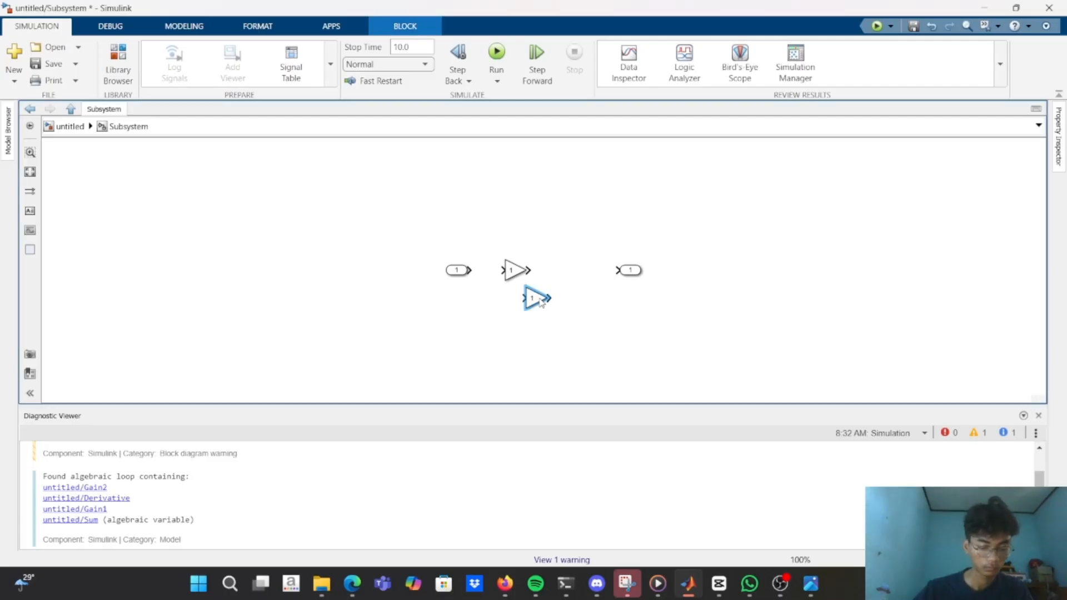
Add a Sum block and an Integrator block below the two Gain blocks.
double_click(559, 339)
type("s")
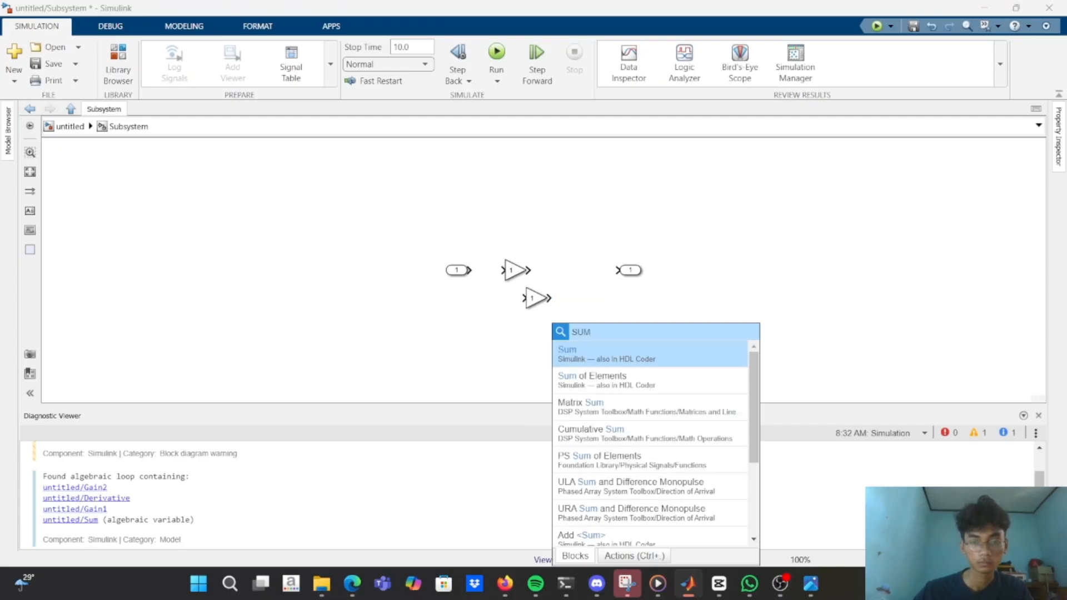
left_click(590, 354)
double_click(612, 354)
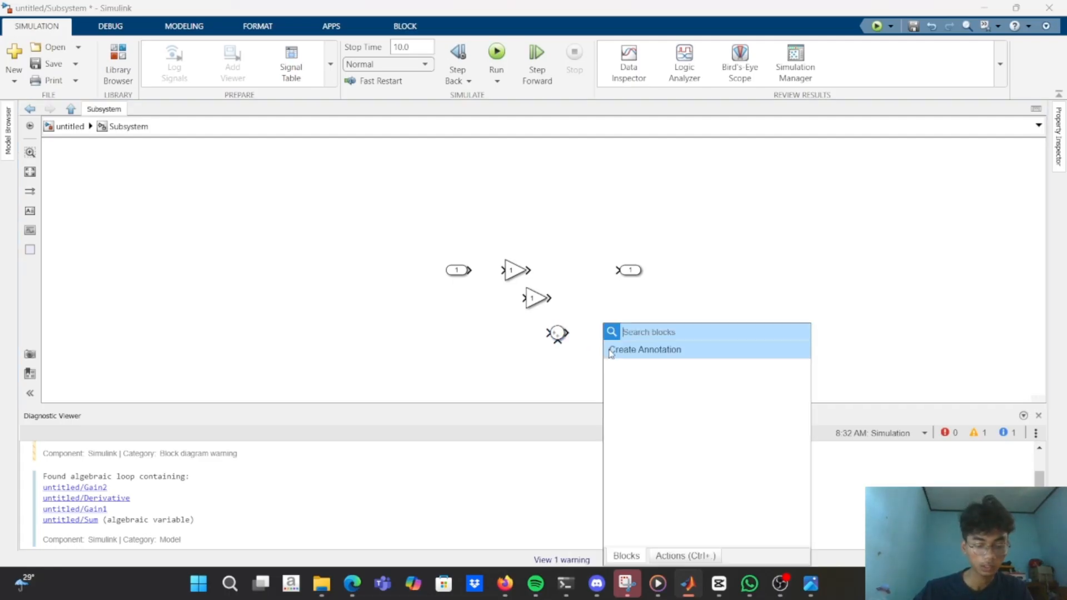
type("INT")
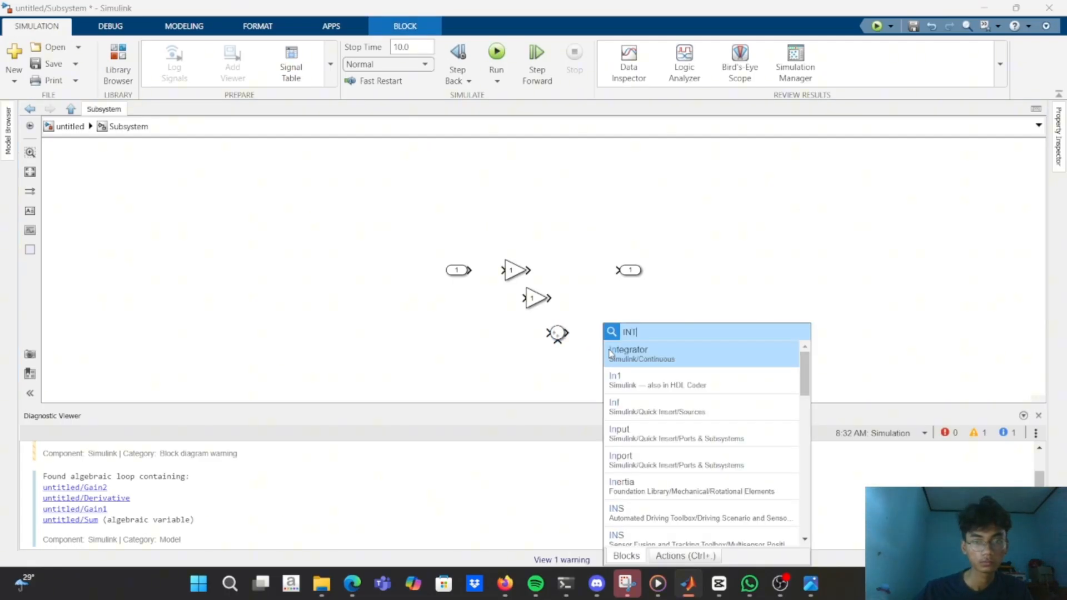
left_click(611, 354)
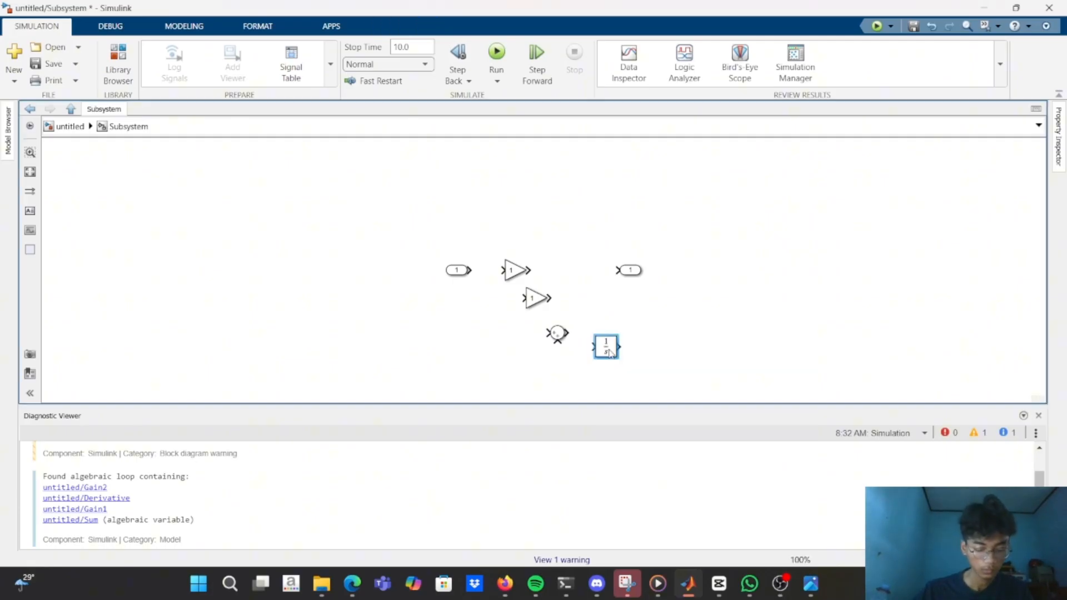
Add two more Gain blocks to the right of the Integrator.
double_click(676, 341)
type("der")
key("Return")
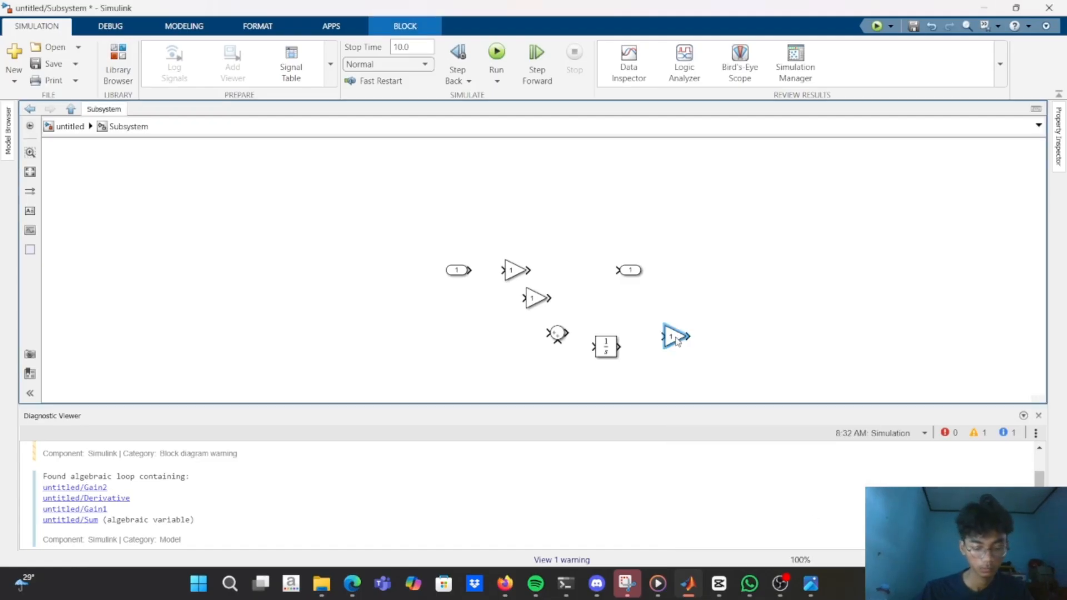
left_click(711, 319)
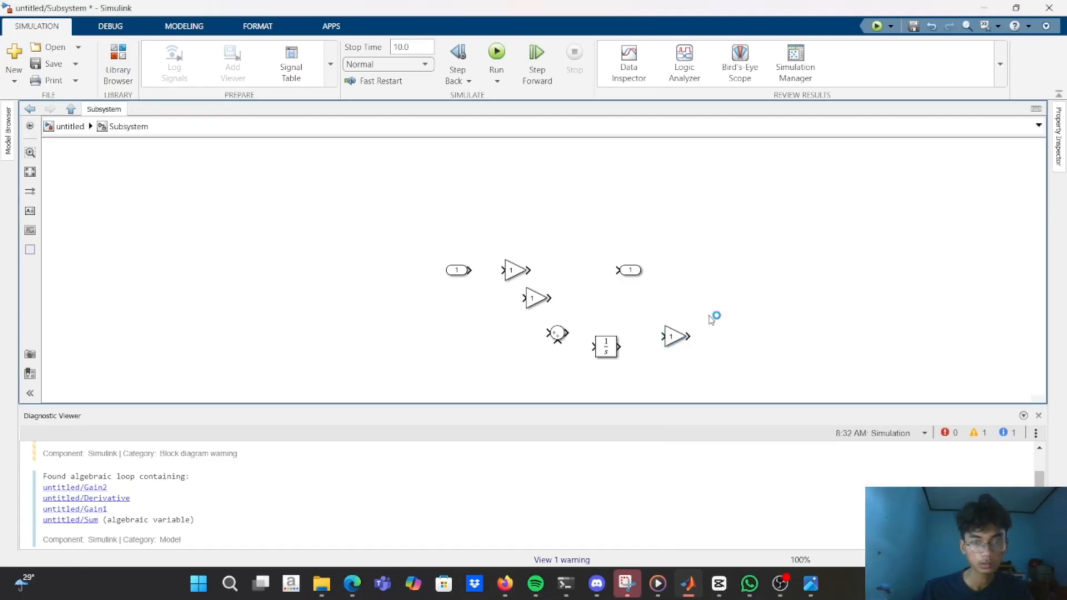
double_click(710, 319)
type("gain")
key("Return")
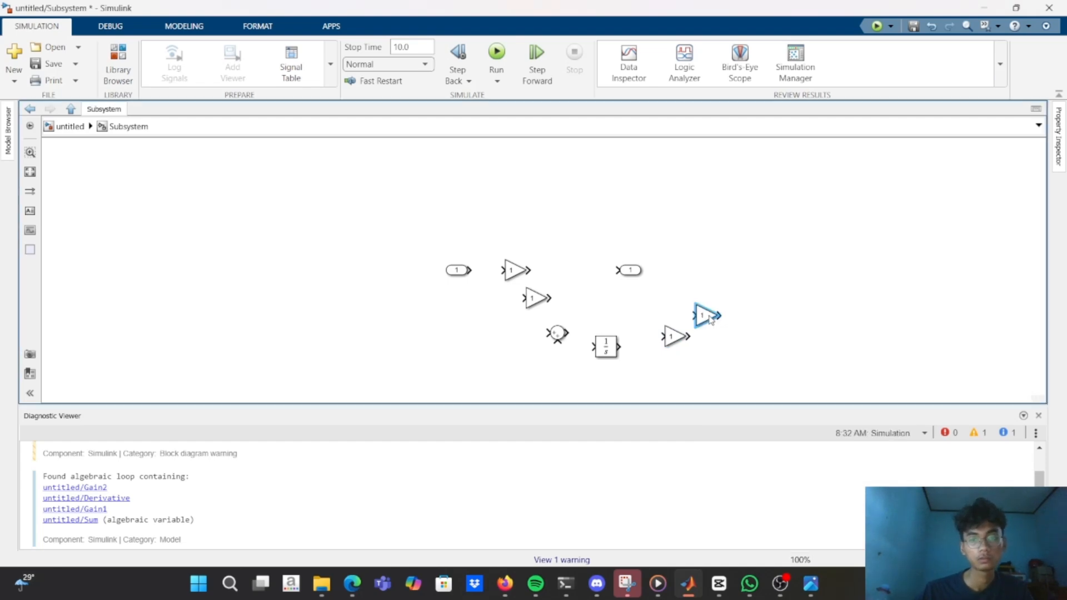
Reopen the Subsystem block and line up its input port and first two Gain blocks in a row at the left of the diagram.
key("Escape")
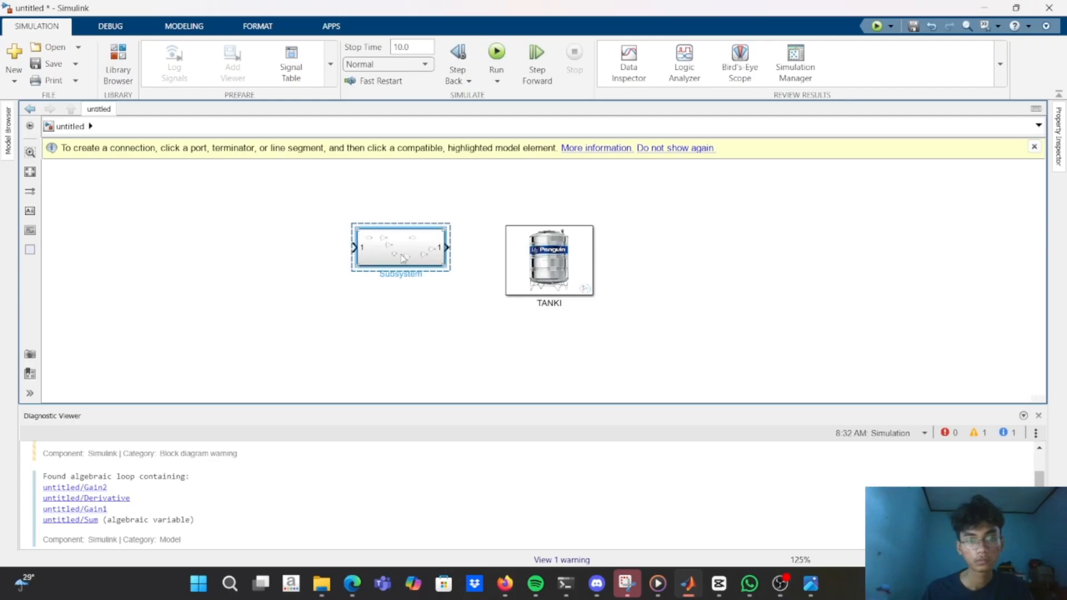
double_click(404, 250)
mouse_move(463, 276)
left_mouse_down()
mouse_move(227, 276)
mouse_move(514, 274)
mouse_move(269, 274)
mouse_move(280, 274)
left_mouse_up()
left_click(531, 303)
left_click_drag(531, 303, 350, 275)
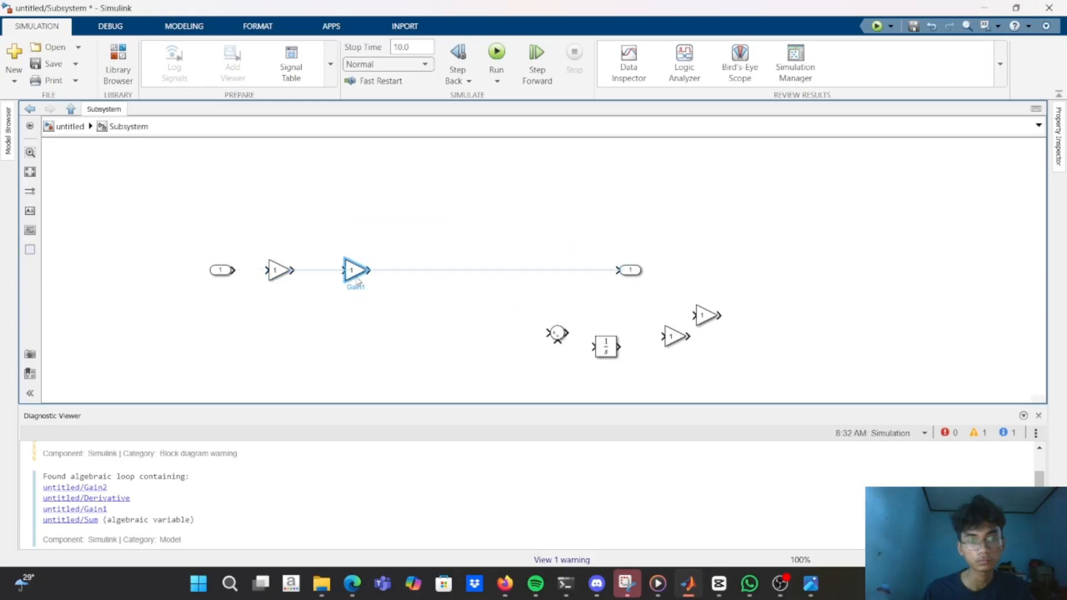
Move the Sum, the Integrator and the upper of the two remaining Gain blocks into the row before the output port.
left_click(556, 333)
left_click_drag(555, 333, 439, 284)
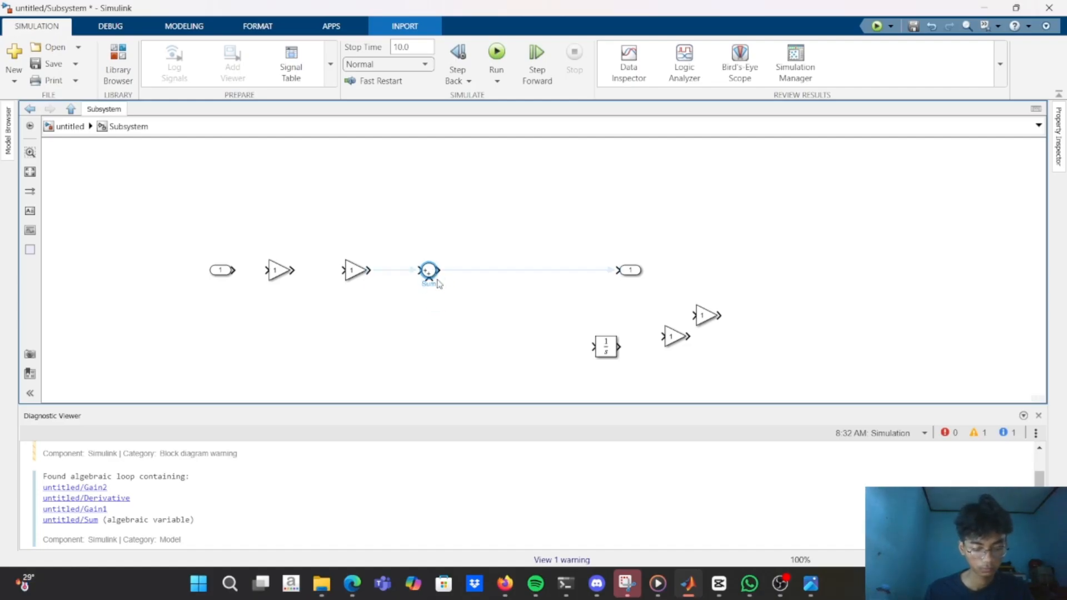
left_click_drag(604, 348, 492, 276)
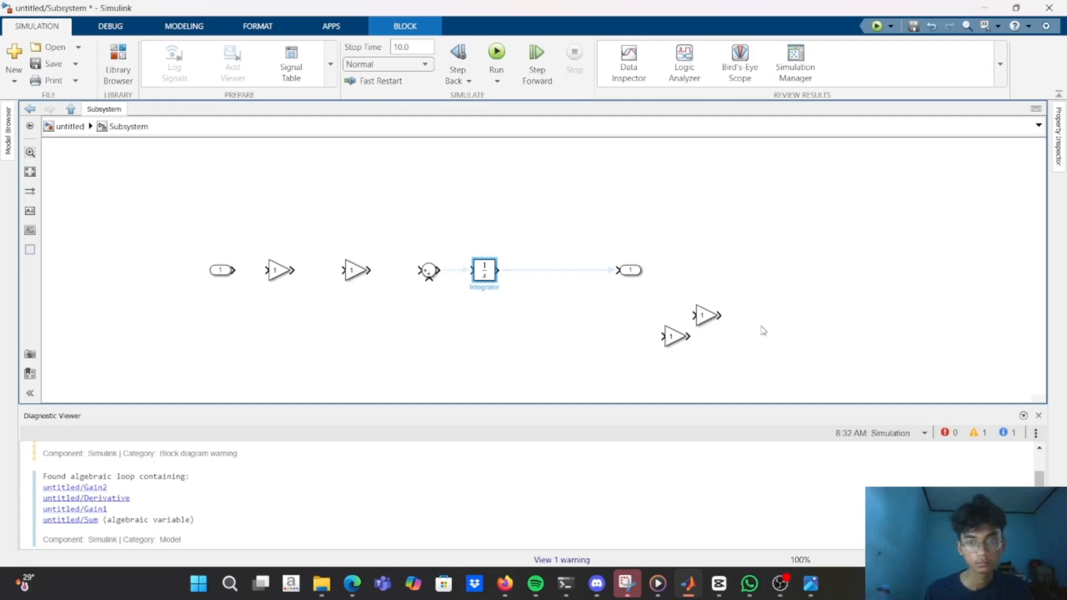
left_click_drag(694, 325, 541, 280)
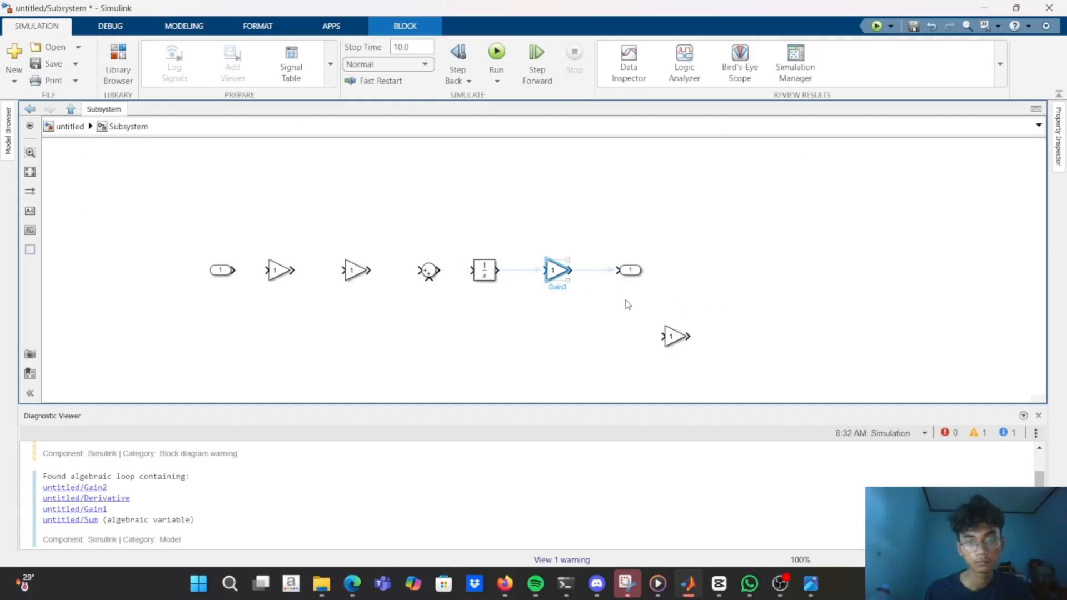
Rotate the remaining Gain block 180 degrees so that it faces left for the feedback path.
left_click(672, 334)
key("ctrl+r")
key("ctrl+r")
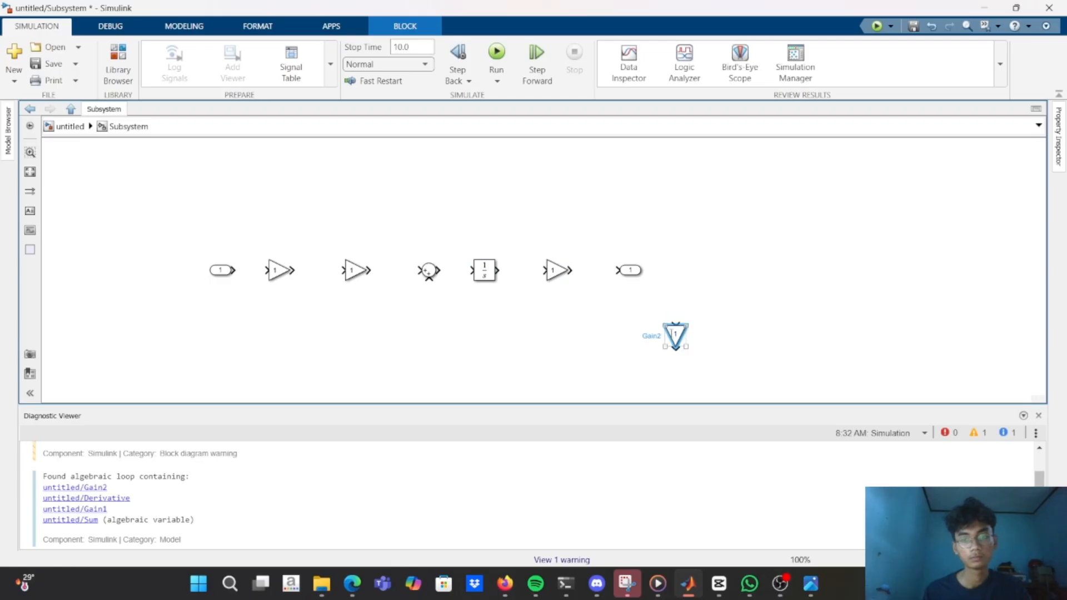
left_click_drag(688, 335, 459, 338)
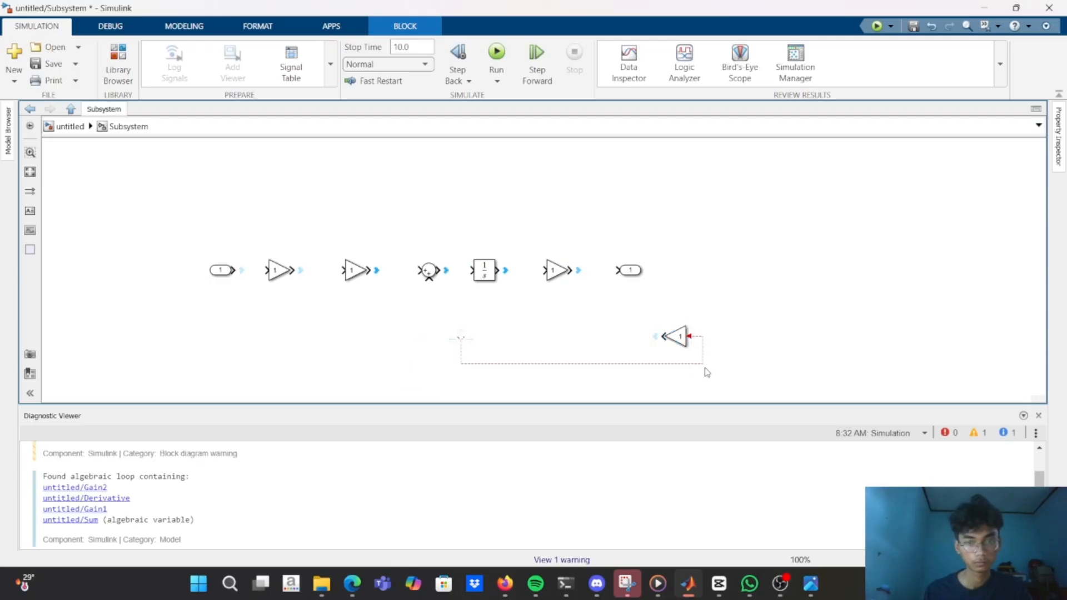
key("Escape")
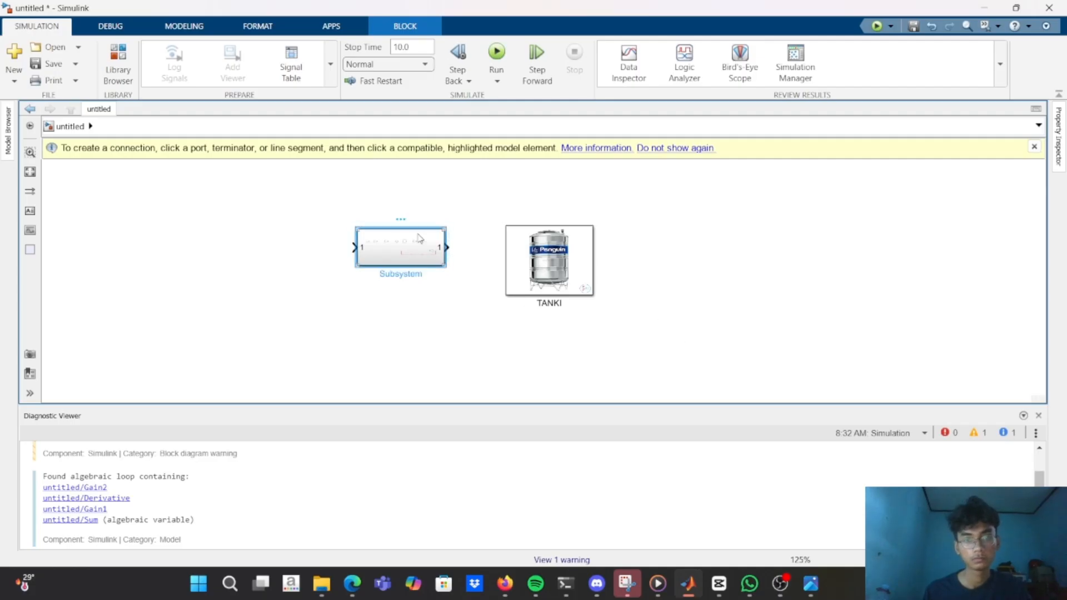
double_click(433, 233)
left_click(664, 364)
key("Delete")
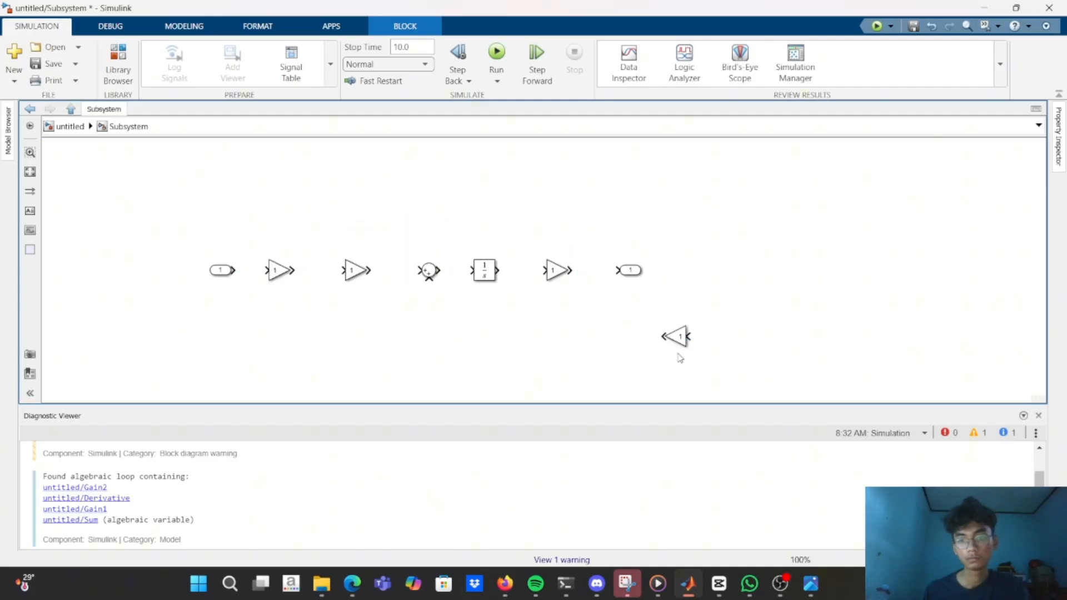
Place the flipped Gain block directly below the Integrator.
left_click(678, 335)
left_click_drag(678, 335, 480, 325)
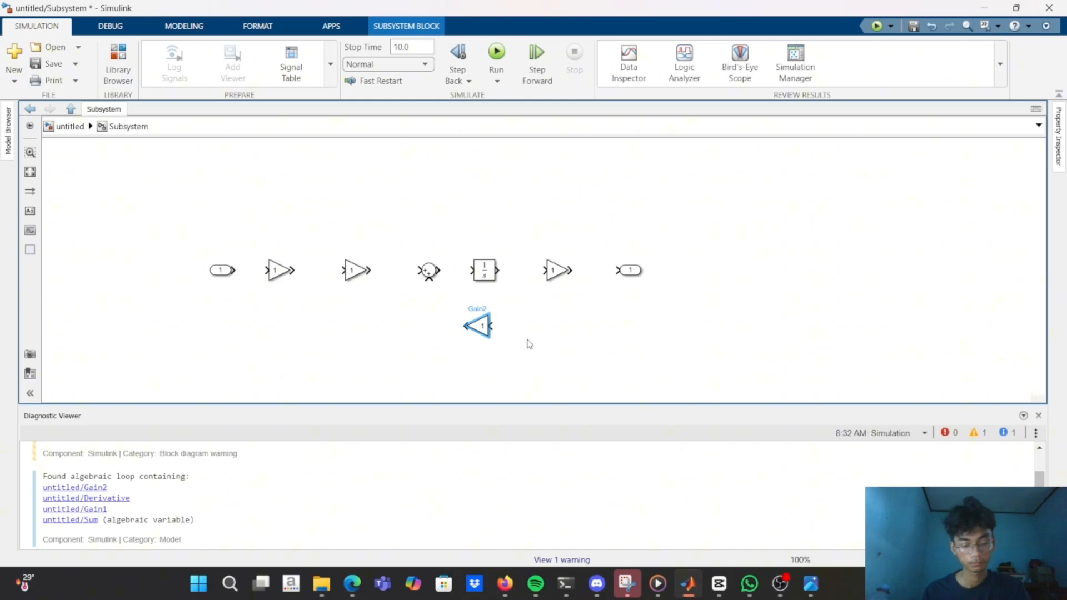
left_click(534, 375)
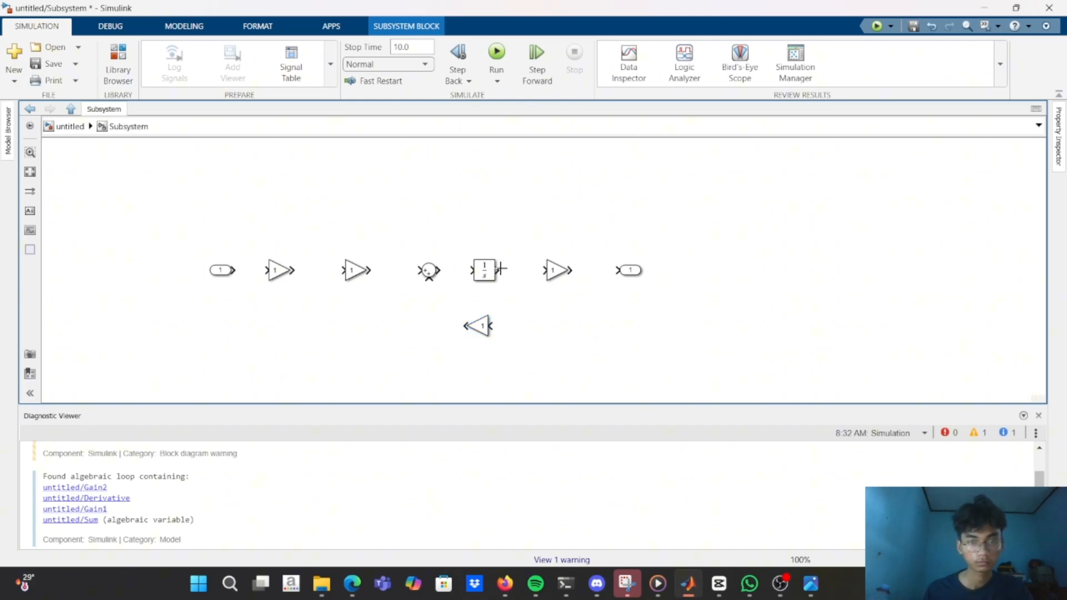
Connect the Integrator's output to the following Gain block and branch that signal to the input of the feedback Gain below.
left_click_drag(498, 270, 560, 276)
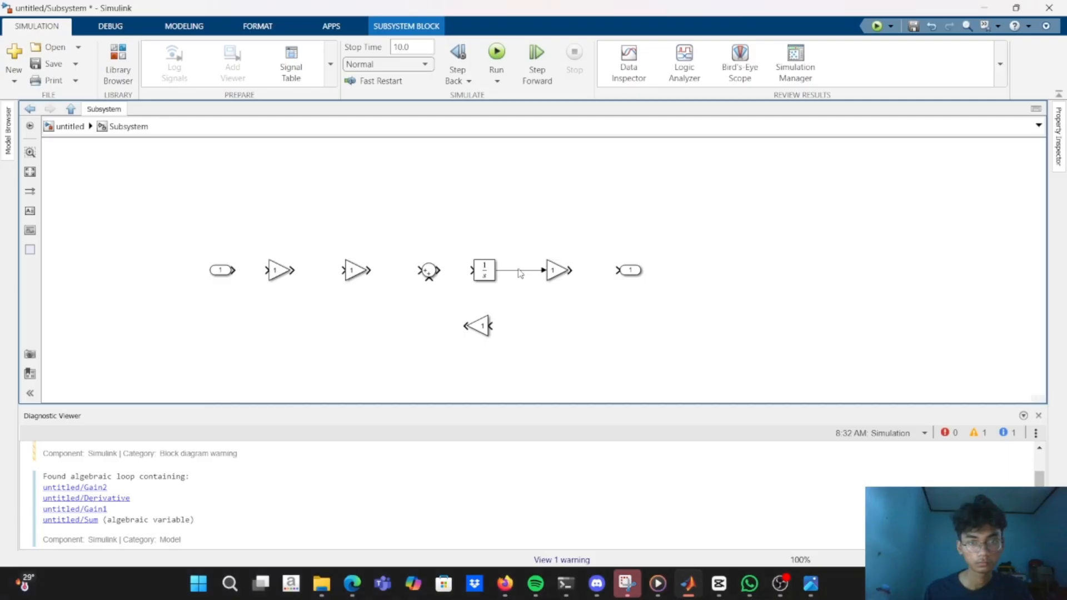
left_click(520, 271)
left_click(491, 327)
key("Escape")
key("Return")
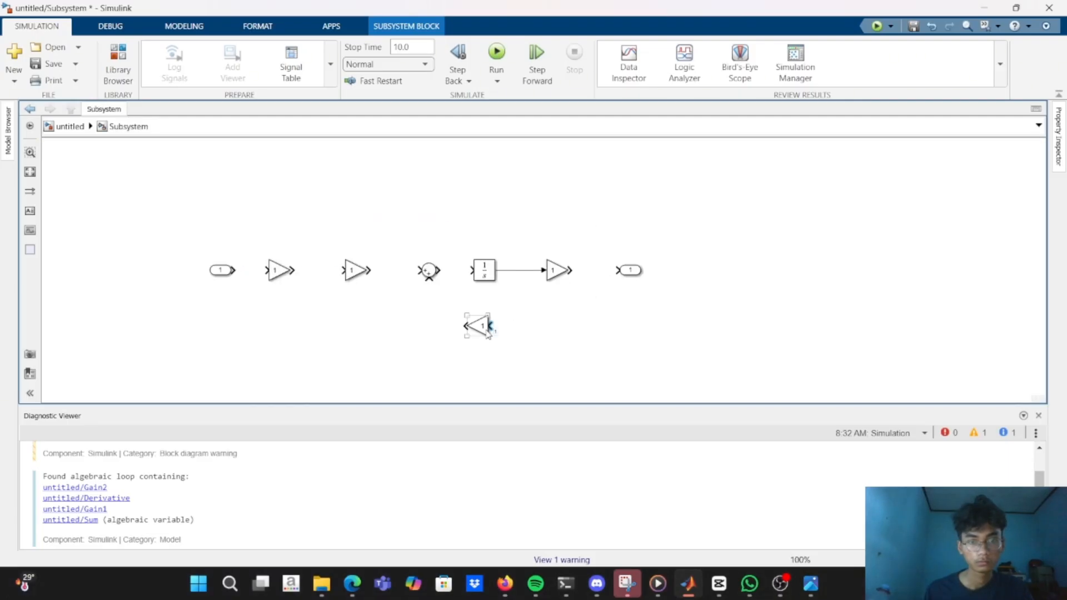
left_click_drag(490, 326, 526, 270)
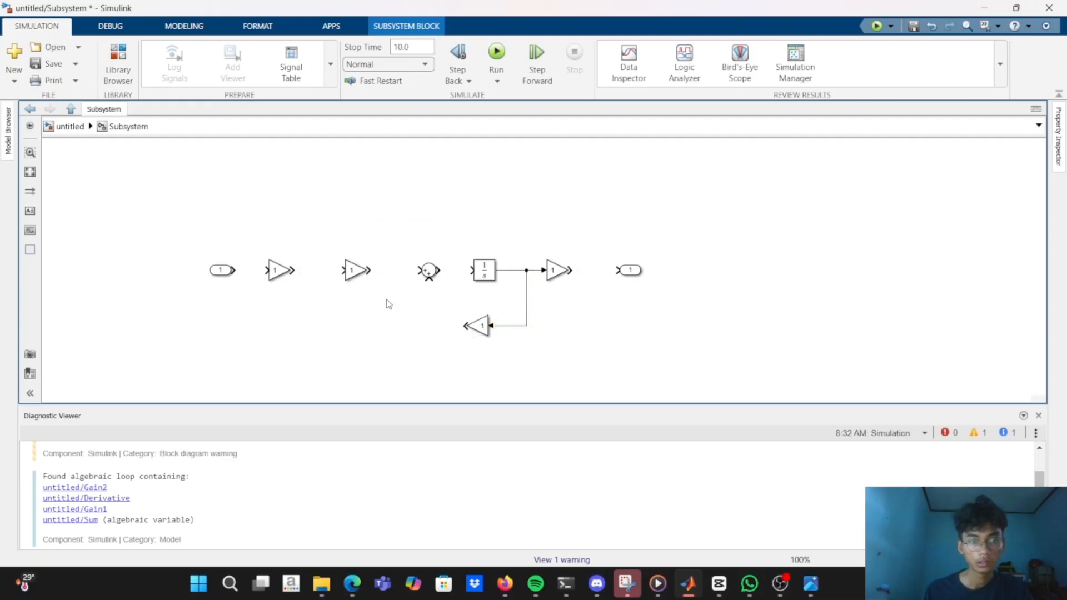
left_click(276, 270)
double_click(276, 270)
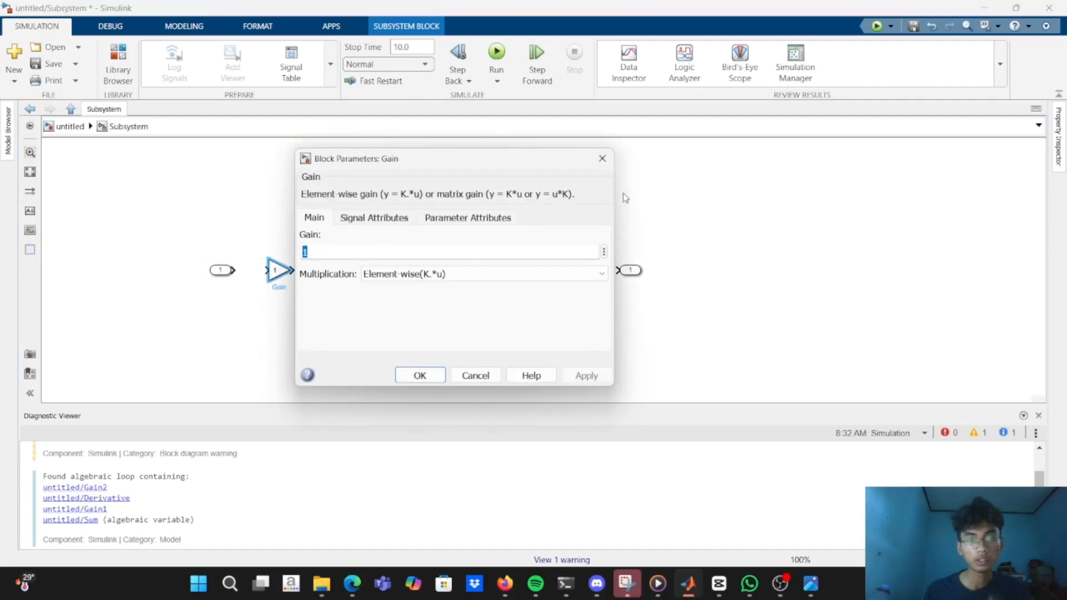
left_click(597, 159)
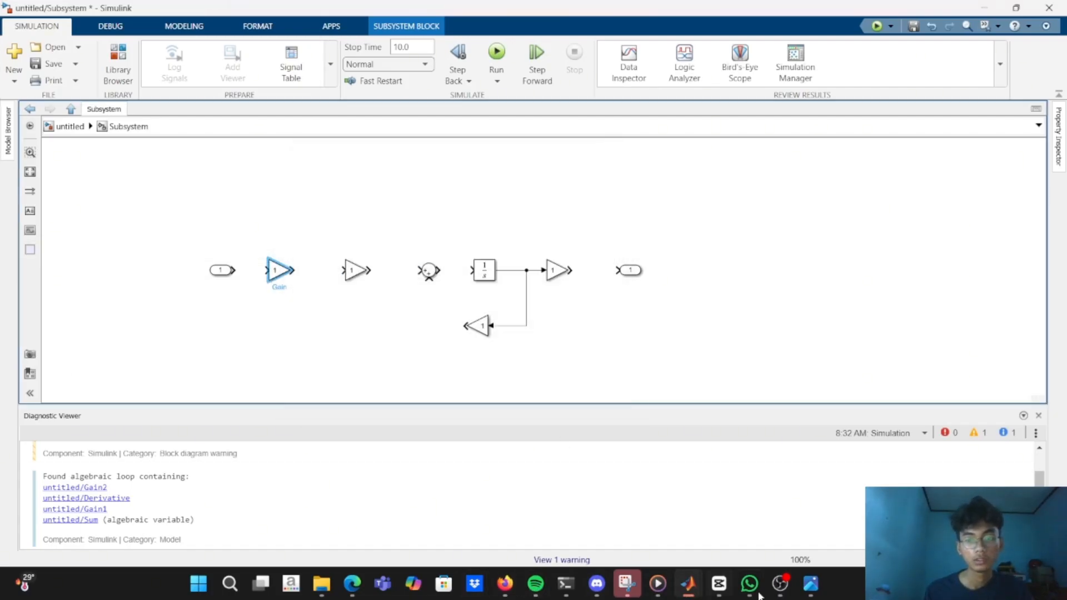
Switch to the MATLAB editor and add the line ke=200; below ka=20; in Tangki.m.
mouse_move(688, 584)
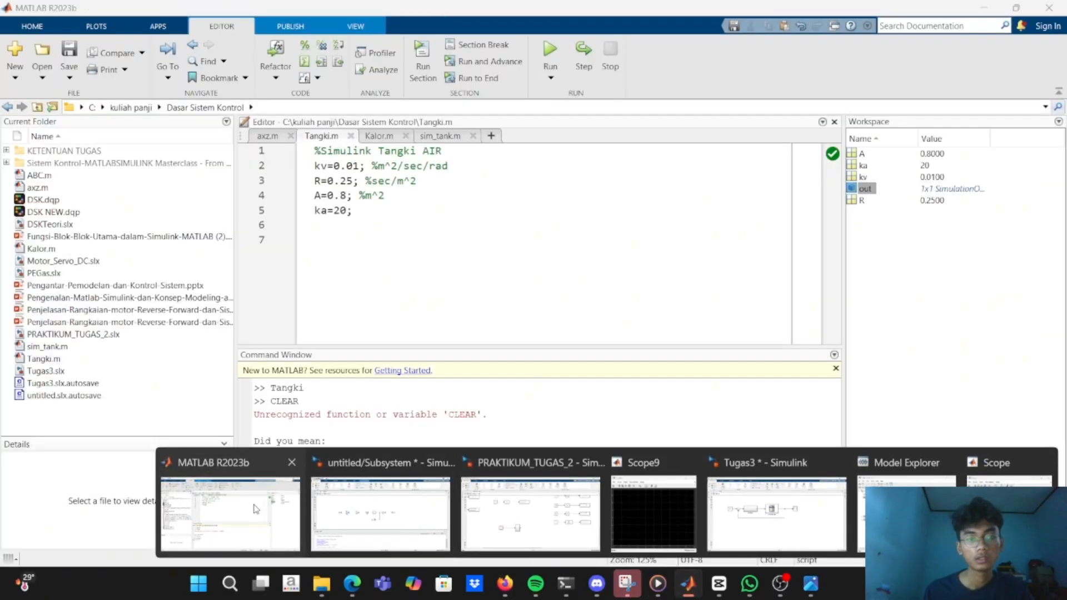
left_click(252, 509)
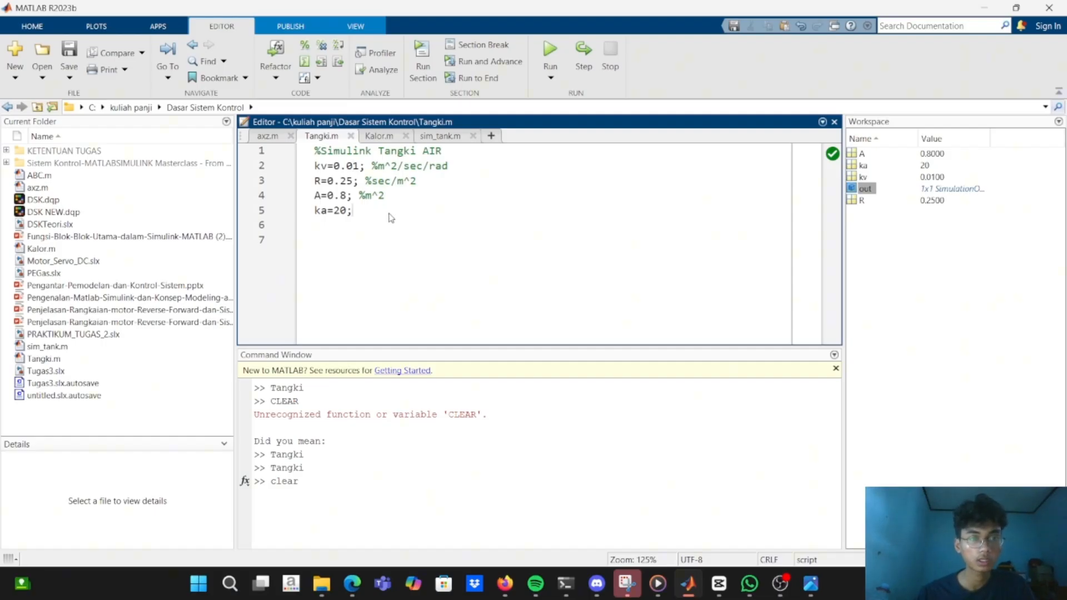
key("Return")
type("KE")
key("BackSpace")
key("BackSpace")
key("Caps_Lock")
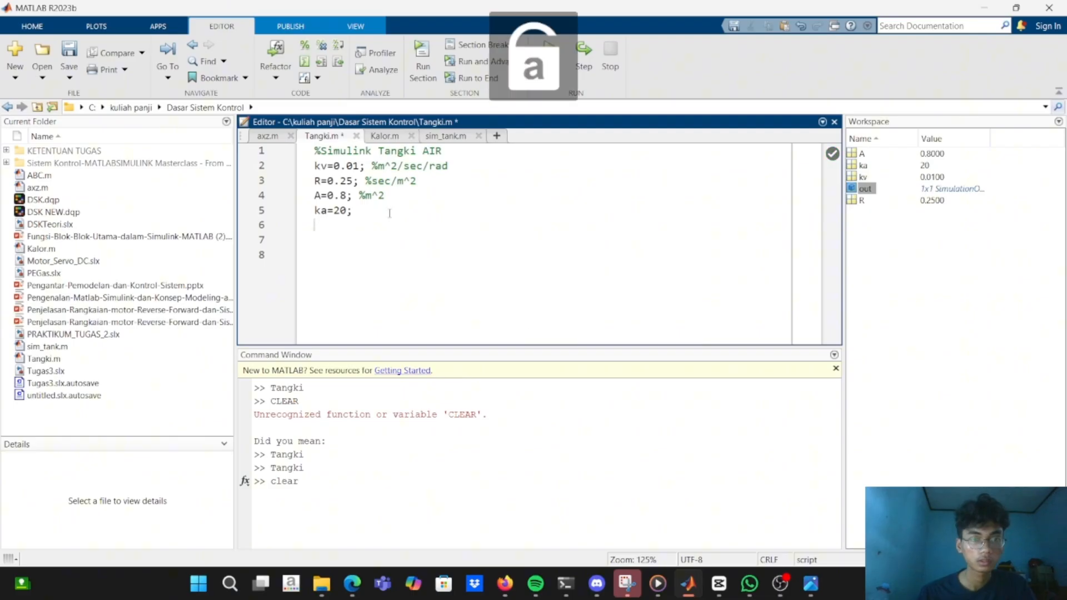
type("ke")
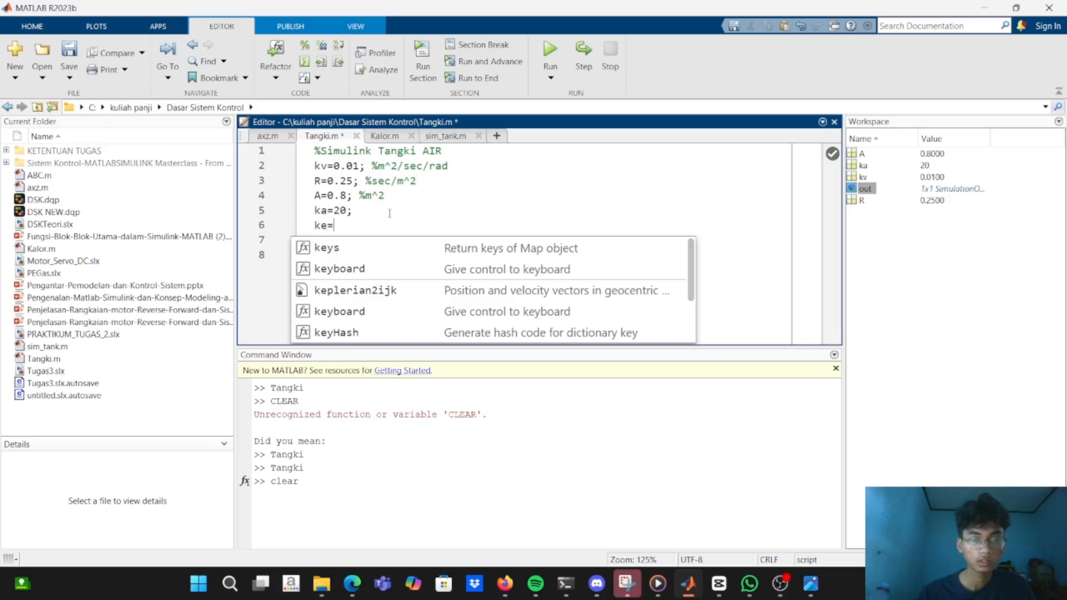
type("=200")
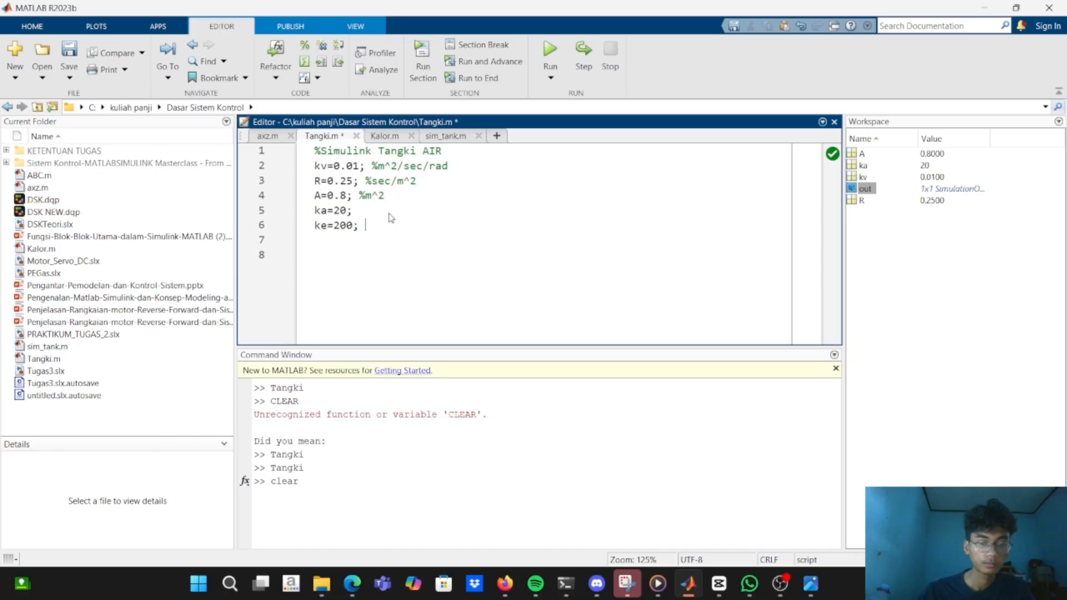
Add the comment %V/m after ke=200; and the line n=100; below it in Tangki.m.
type("%")
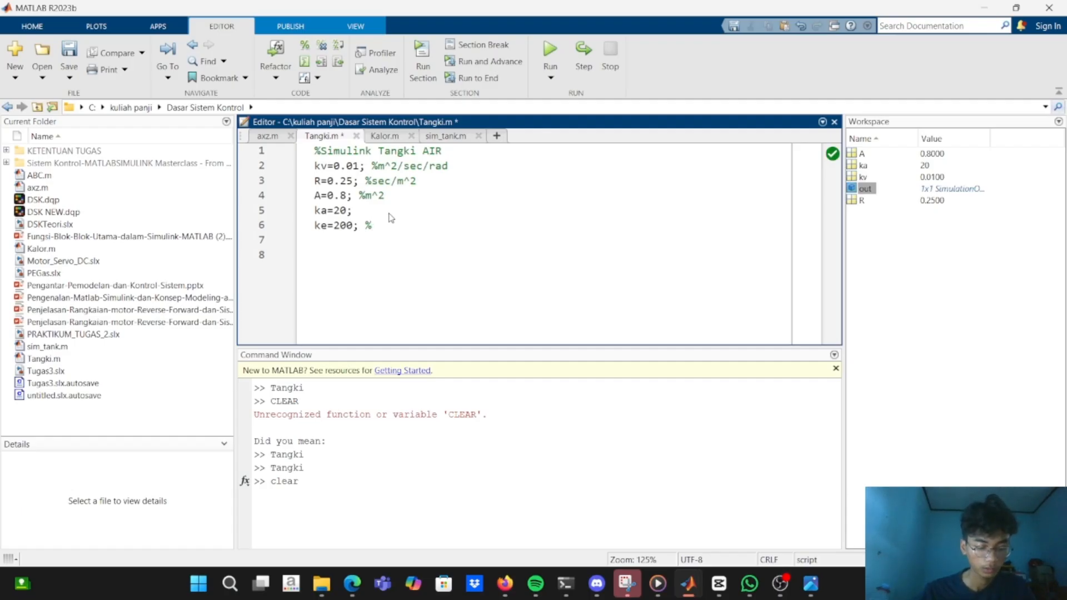
key("Caps_Lock")
type("V")
key("Caps_Lock")
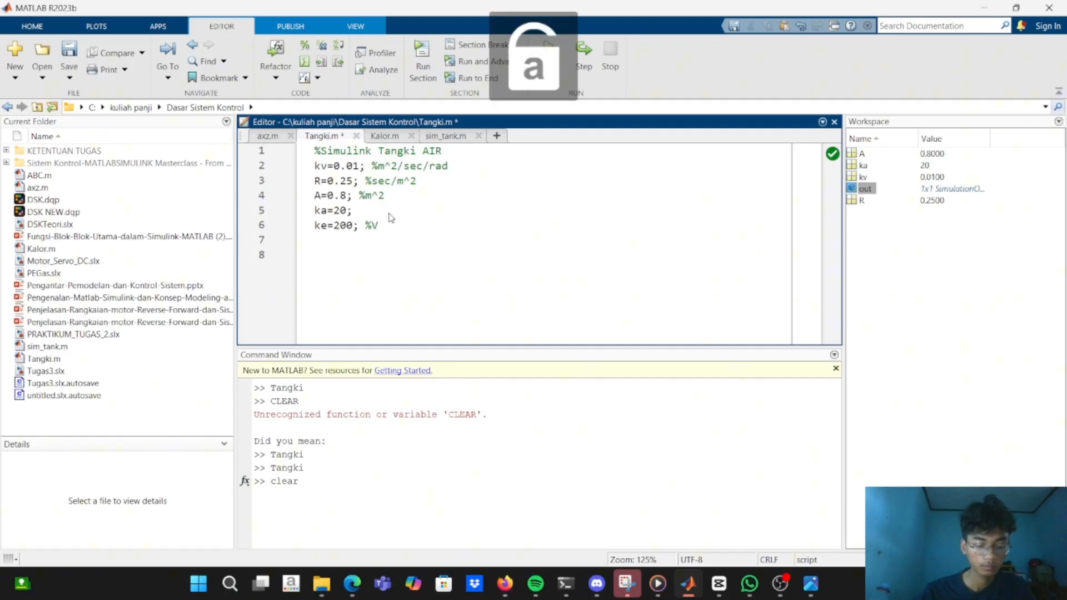
type("/m")
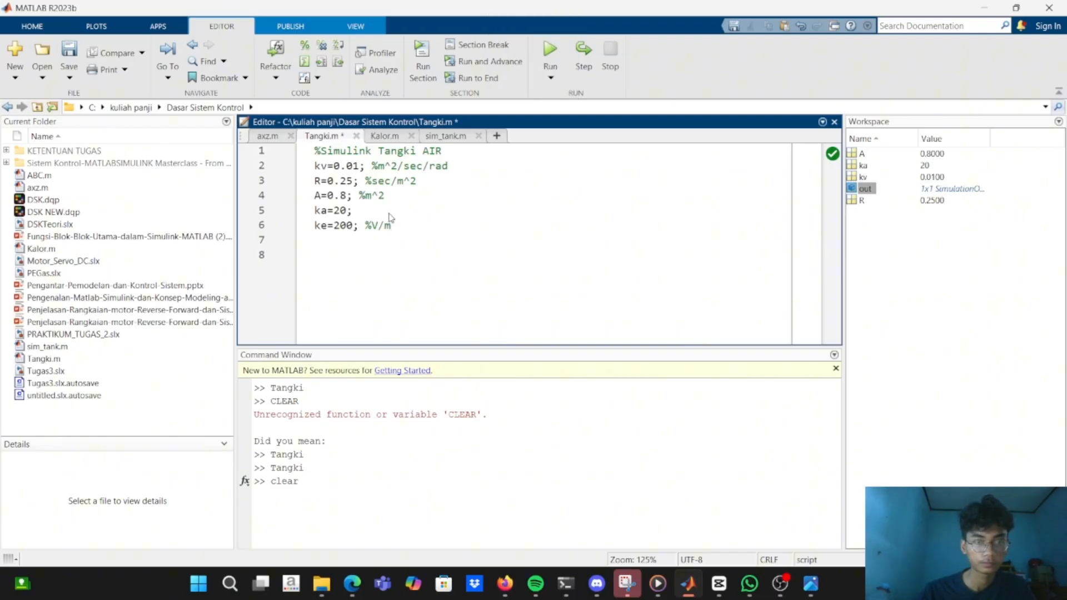
key("Return")
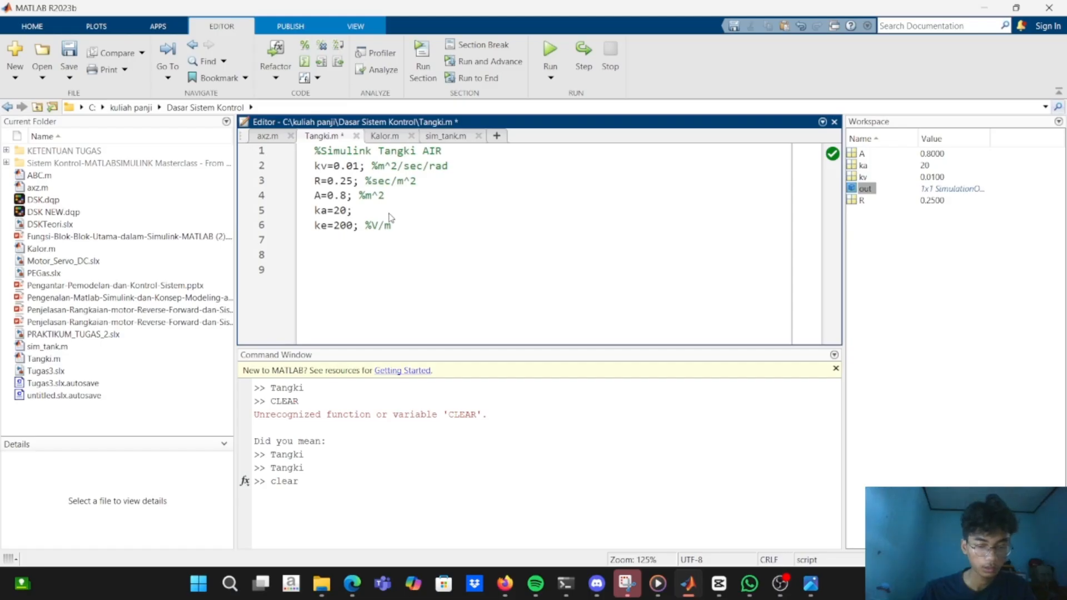
type("n=100;")
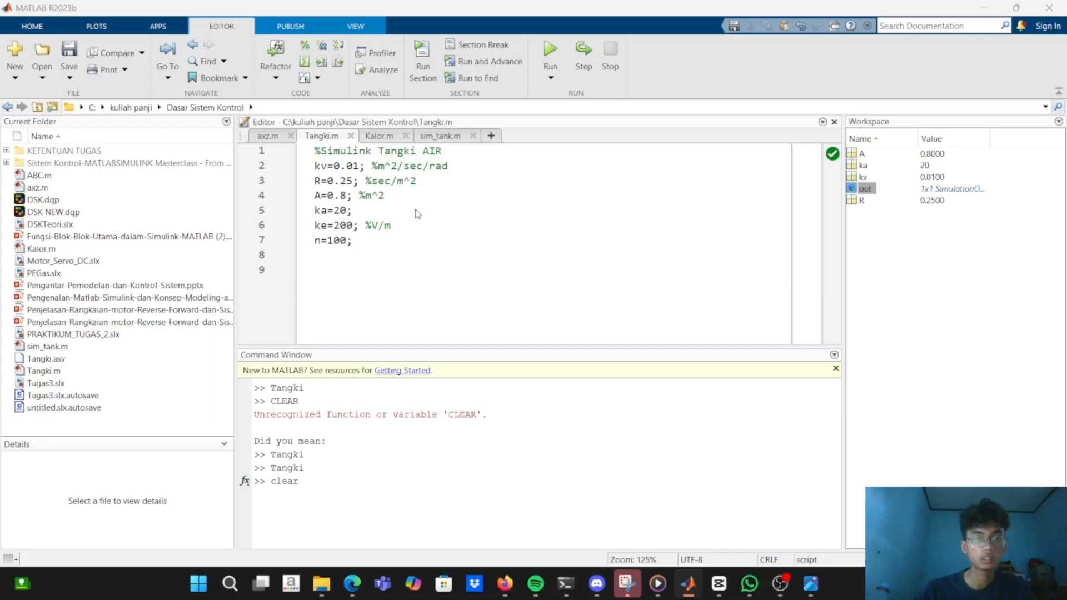
Switch to the Simulink subsystem and set the gain of the first Gain block after the input port to ke*ka.
key("alt+Tab")
left_click(416, 206)
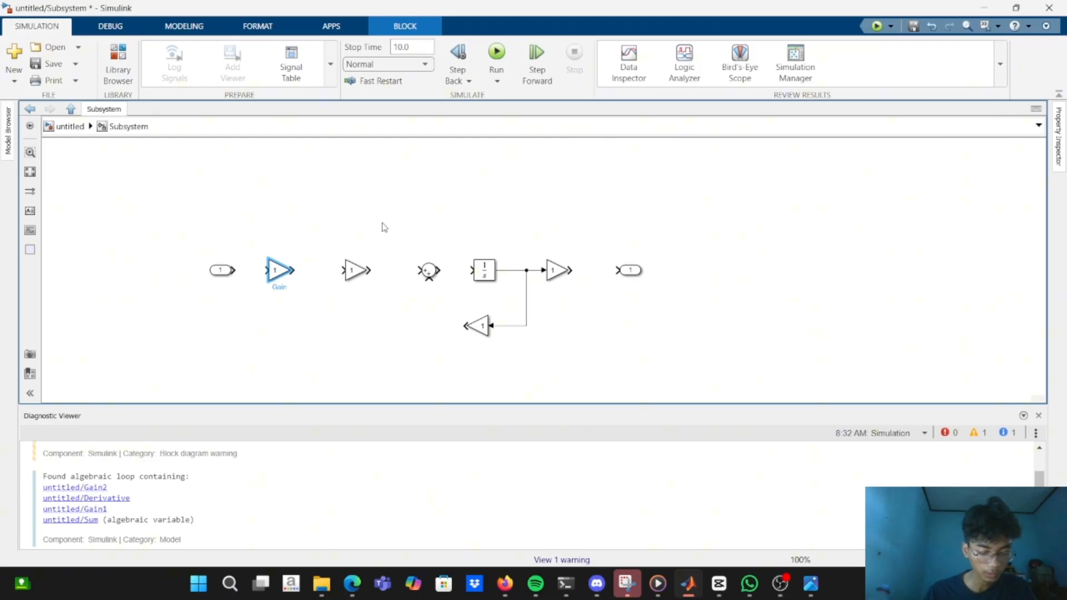
double_click(276, 270)
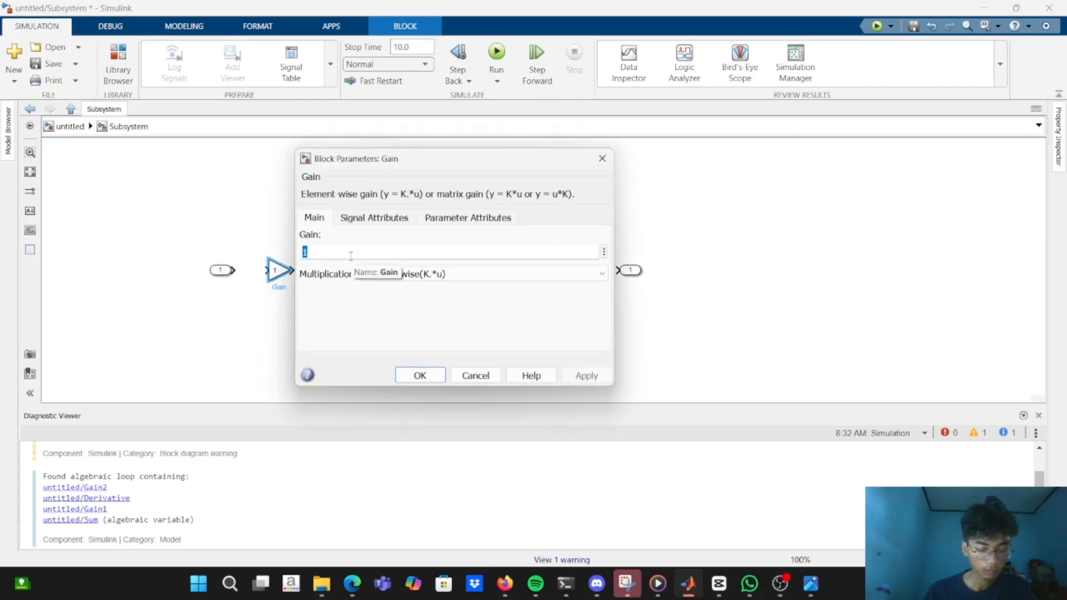
type("ke")
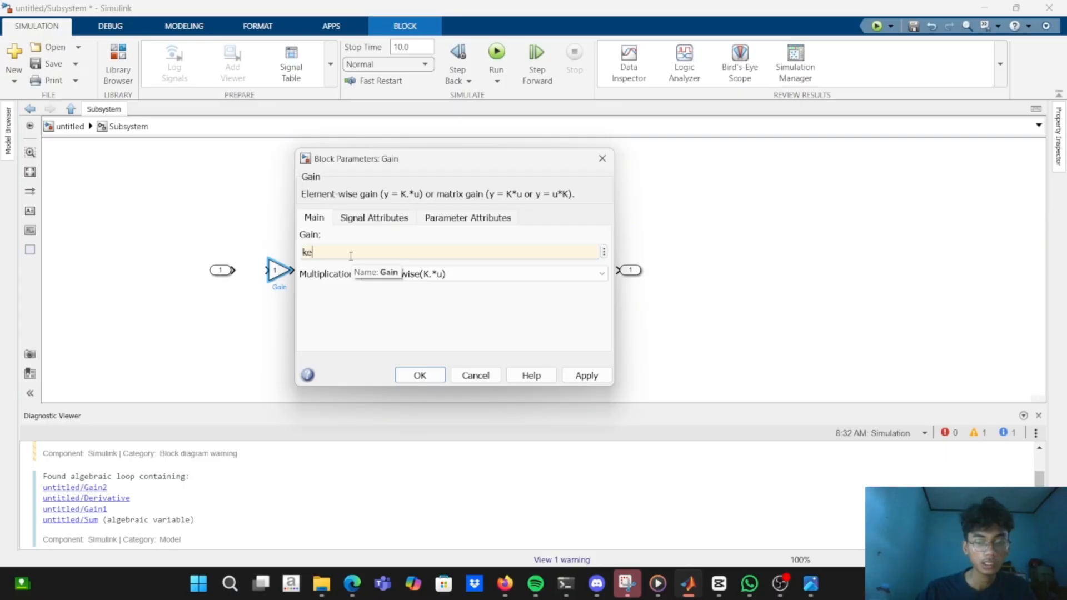
type("*")
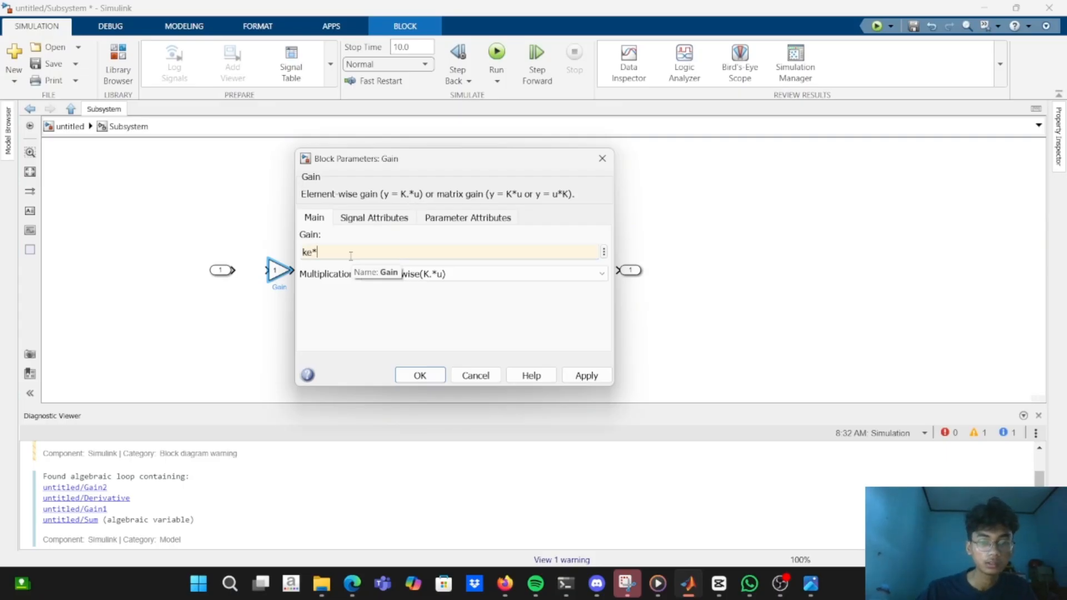
type("ka")
key("Return")
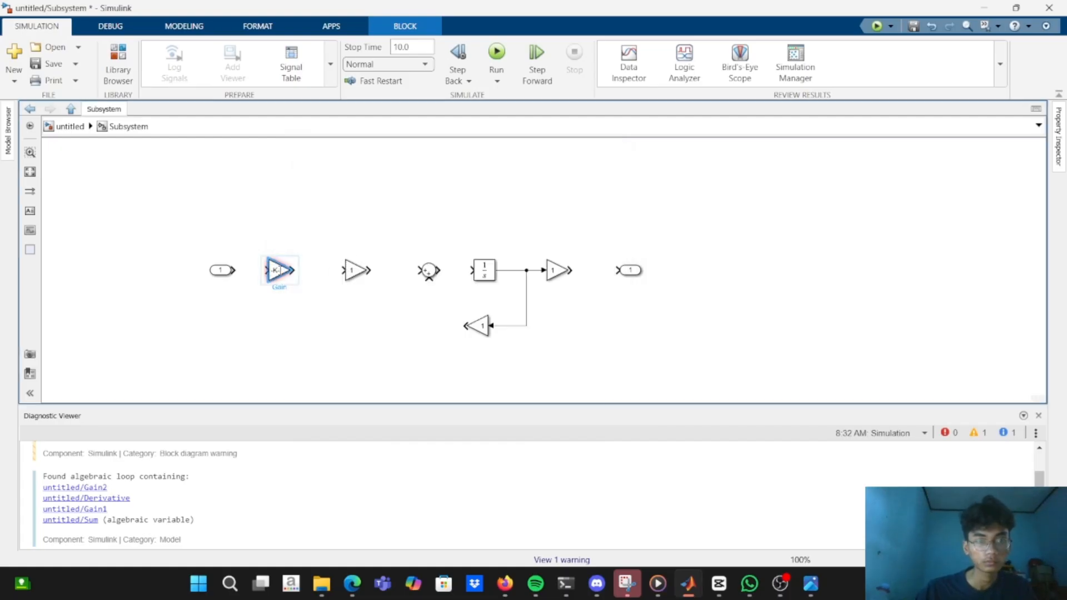
Re-enter ke*ka as the first Gain block's gain, picking ka from the base workspace suggestions.
double_click(280, 270)
key("BackSpace")
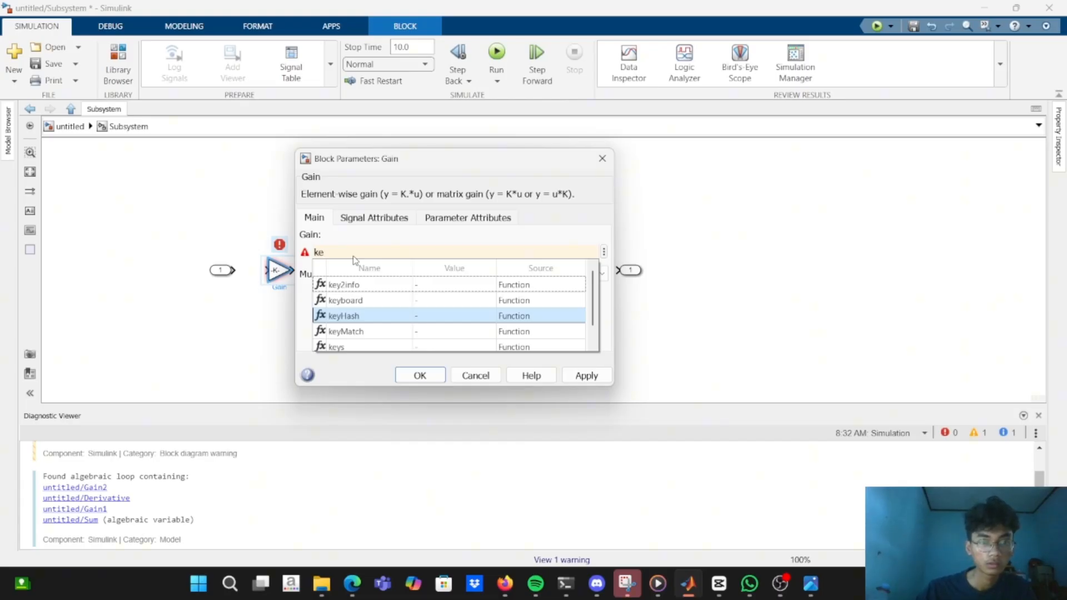
key("alt+Tab")
key("alt+Tab")
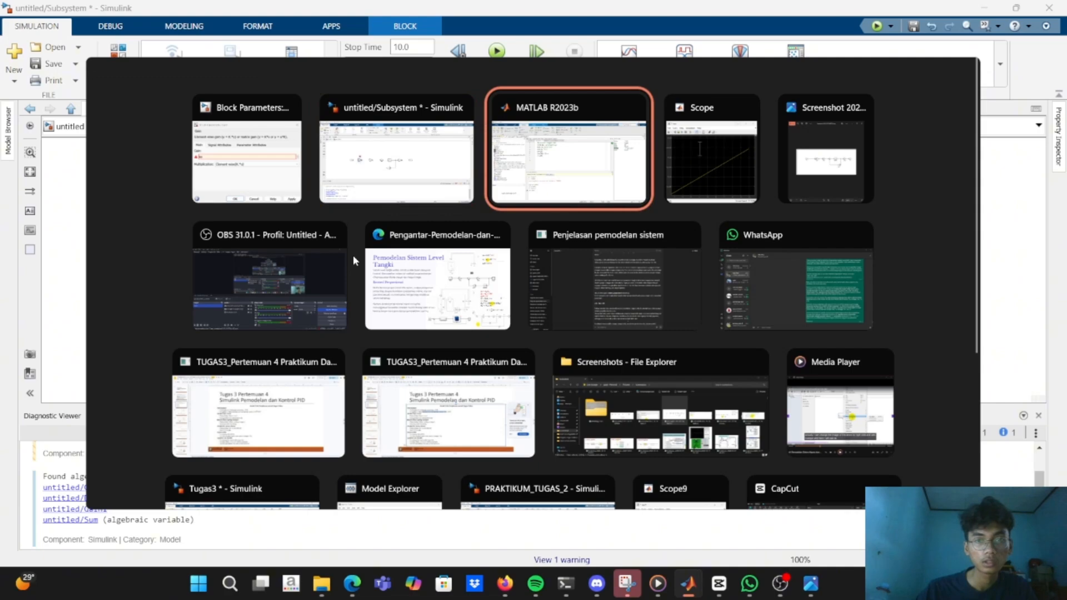
key("alt+Tab")
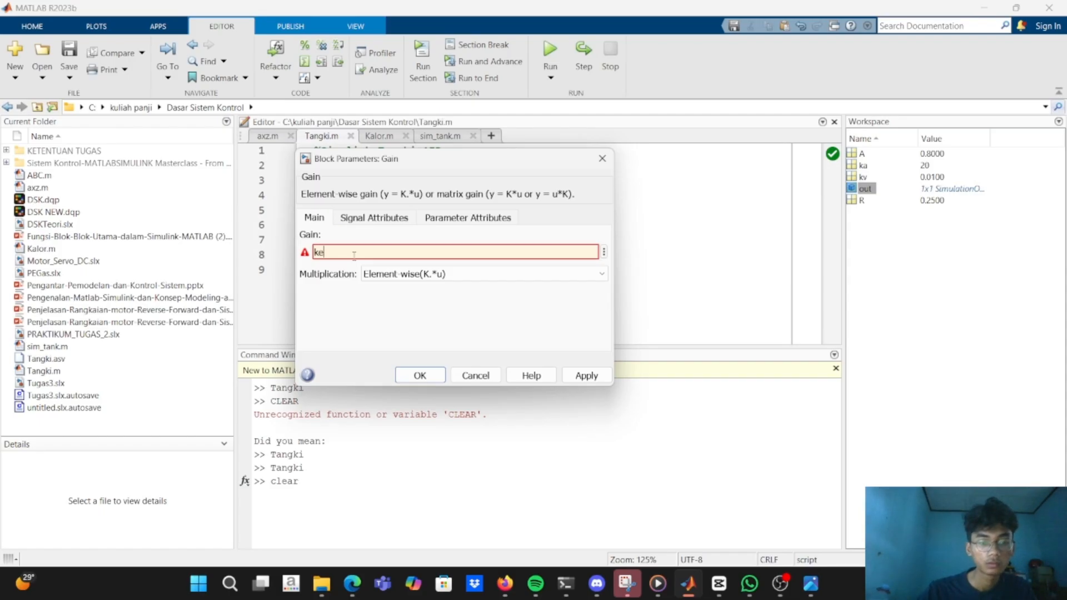
type("*")
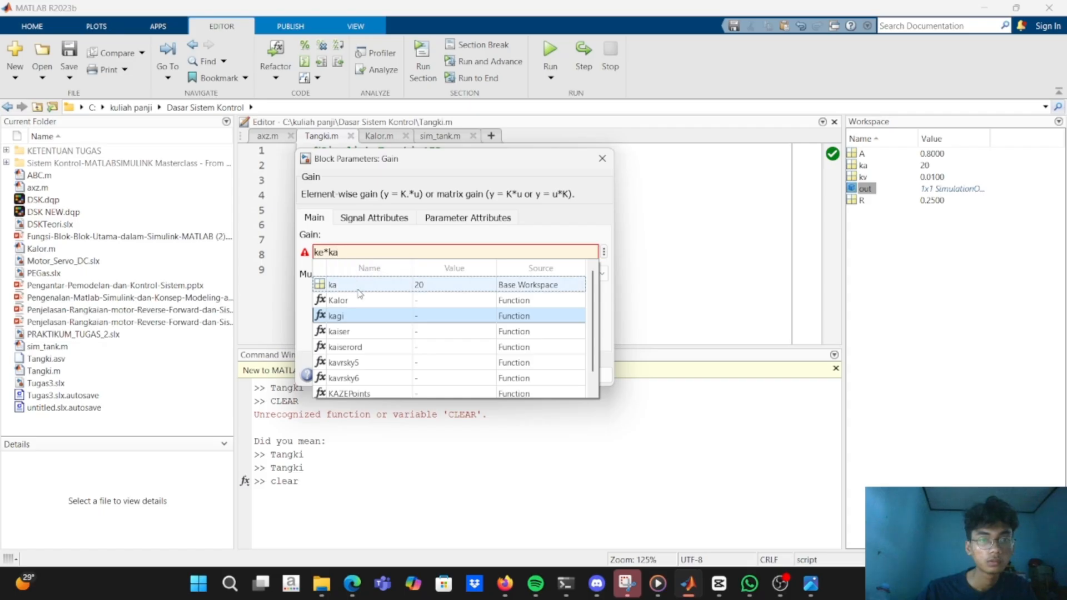
left_click(357, 288)
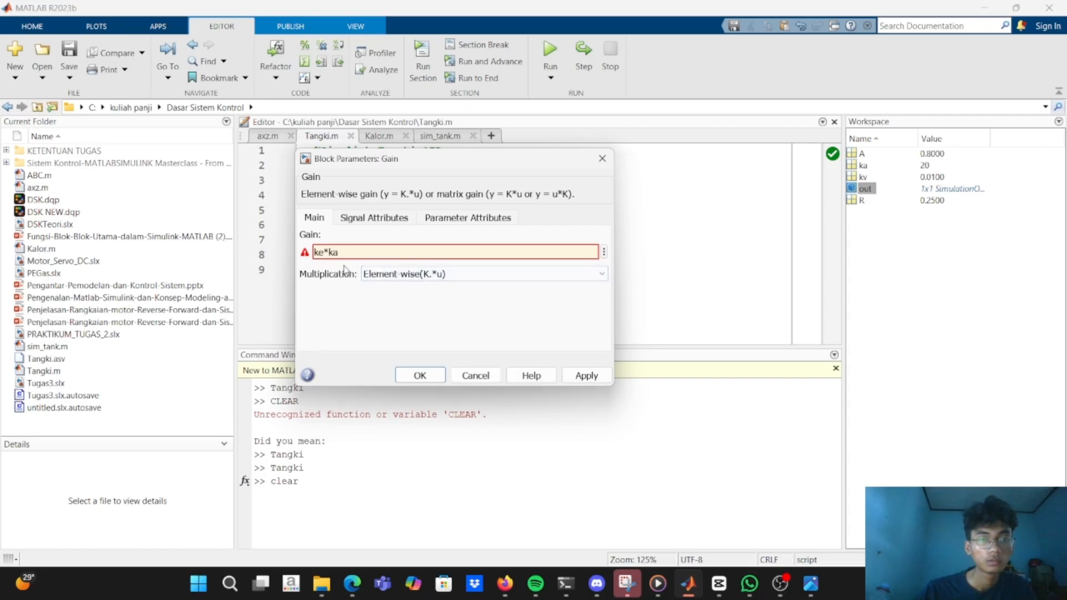
left_click(430, 376)
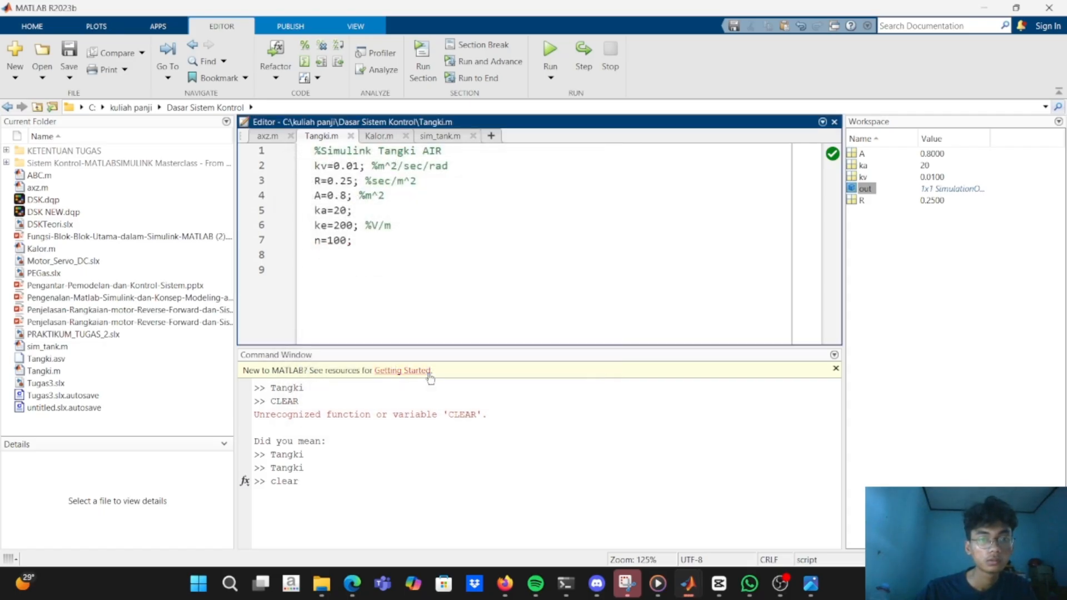
Return to the Simulink subsystem and enlarge the first Gain block so that its ke*ka expression fits inside.
key("alt+Tab")
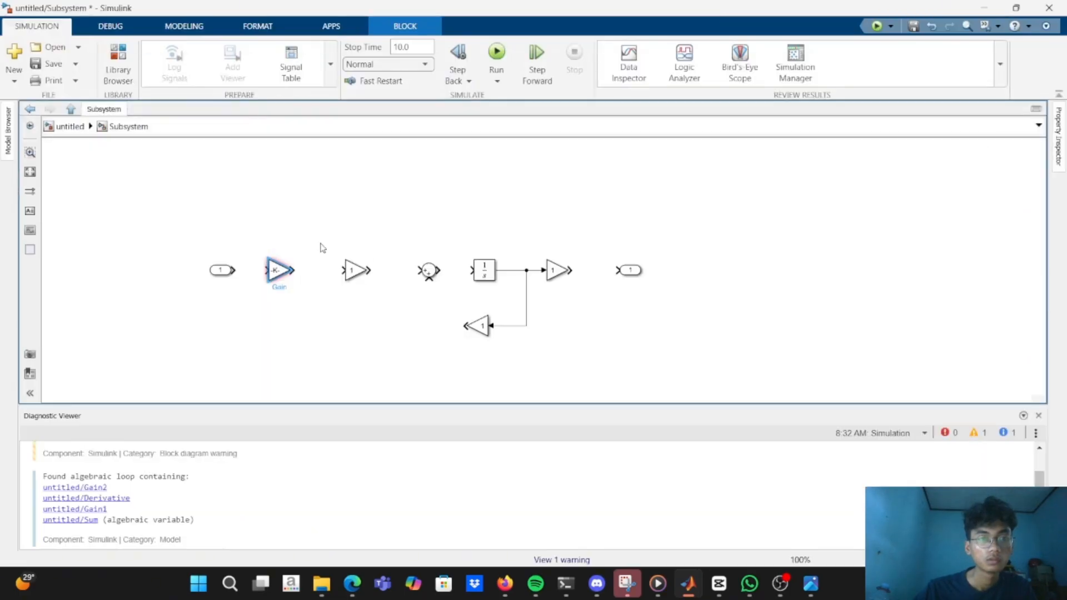
left_click(282, 268)
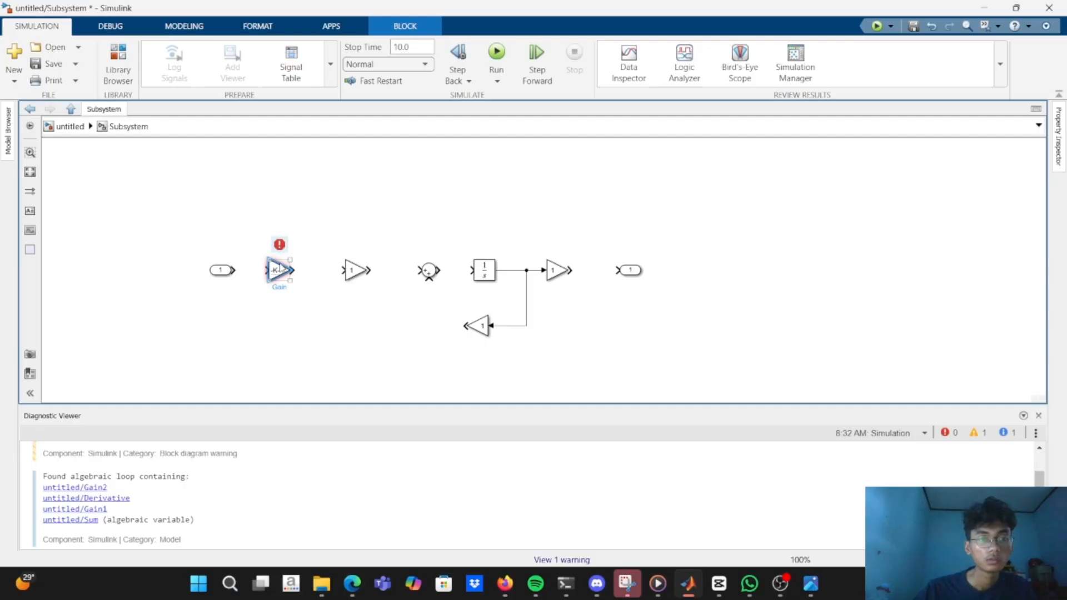
left_click_drag(291, 283, 311, 291)
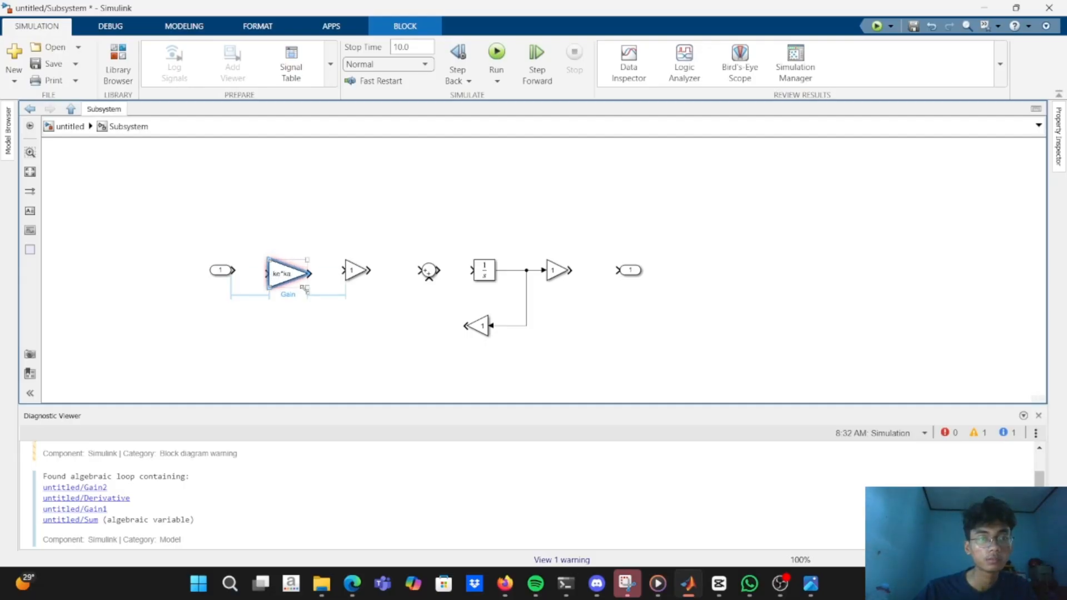
Switch to the MATLAB editor and begin a comment with % after ka=20; in Tangki.m.
key("alt+Tab")
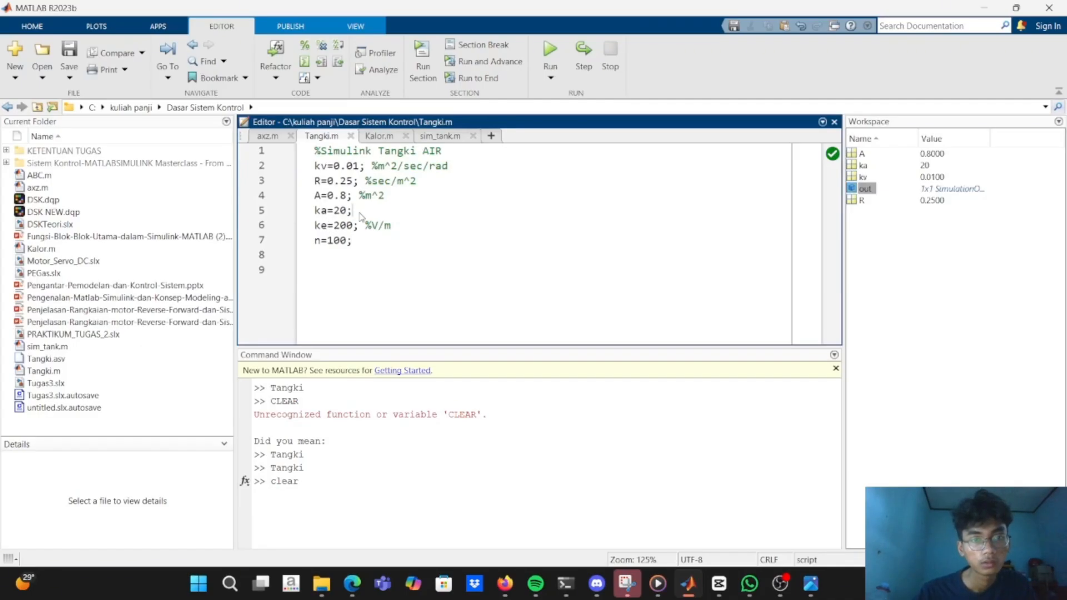
type("%")
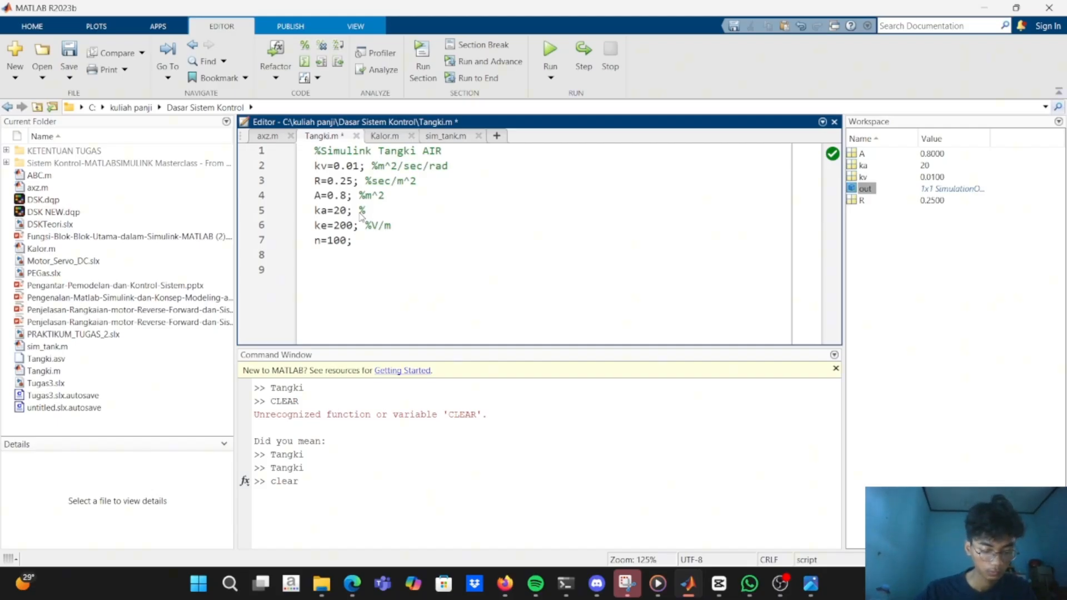
type("v")
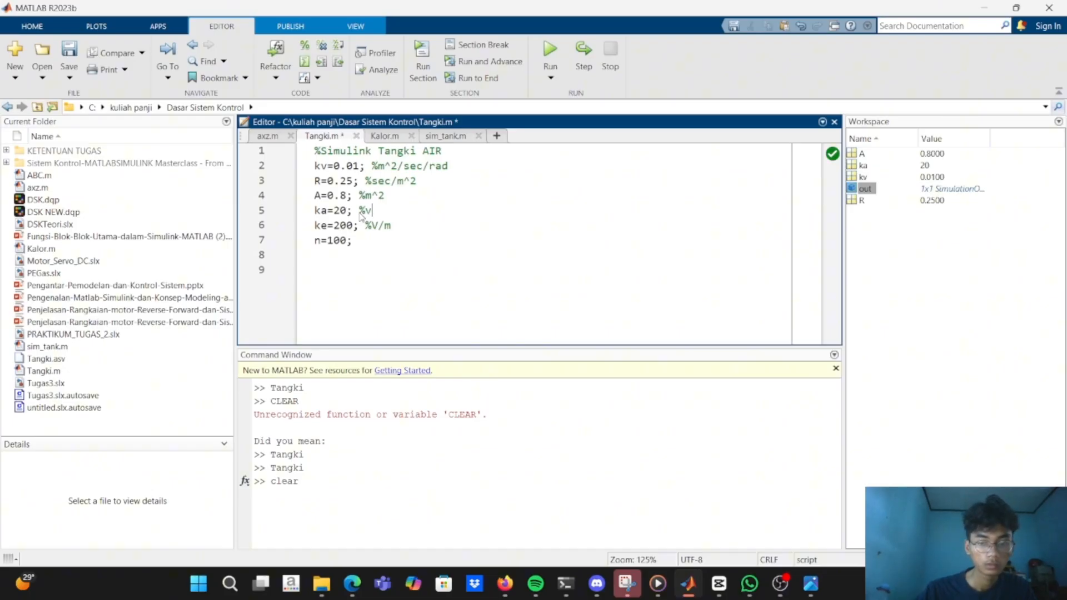
type("/m")
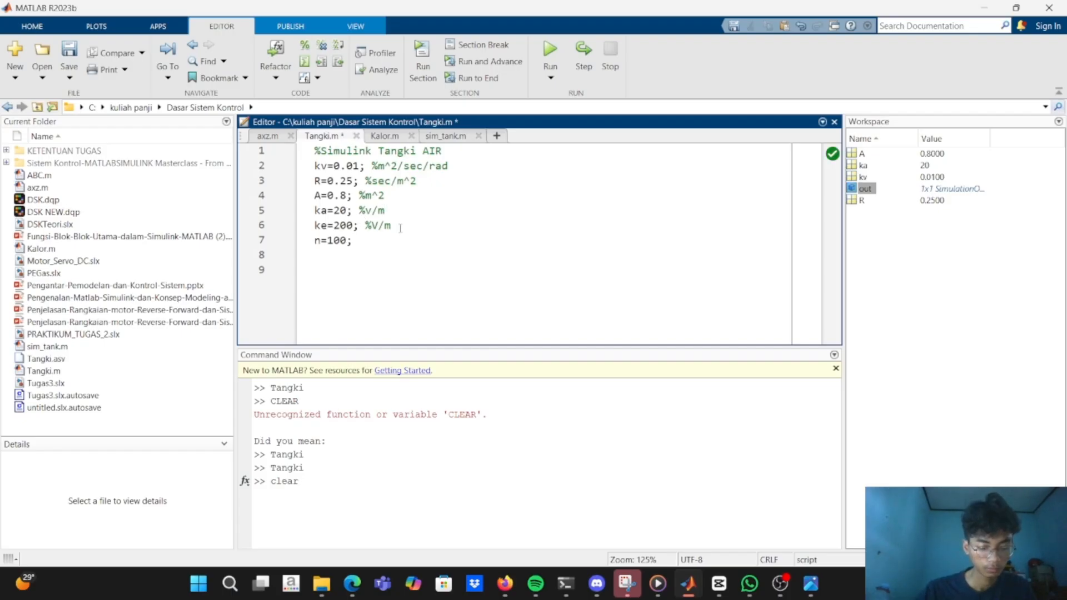
key("BackSpace")
key("BackSpace")
key("BackSpace")
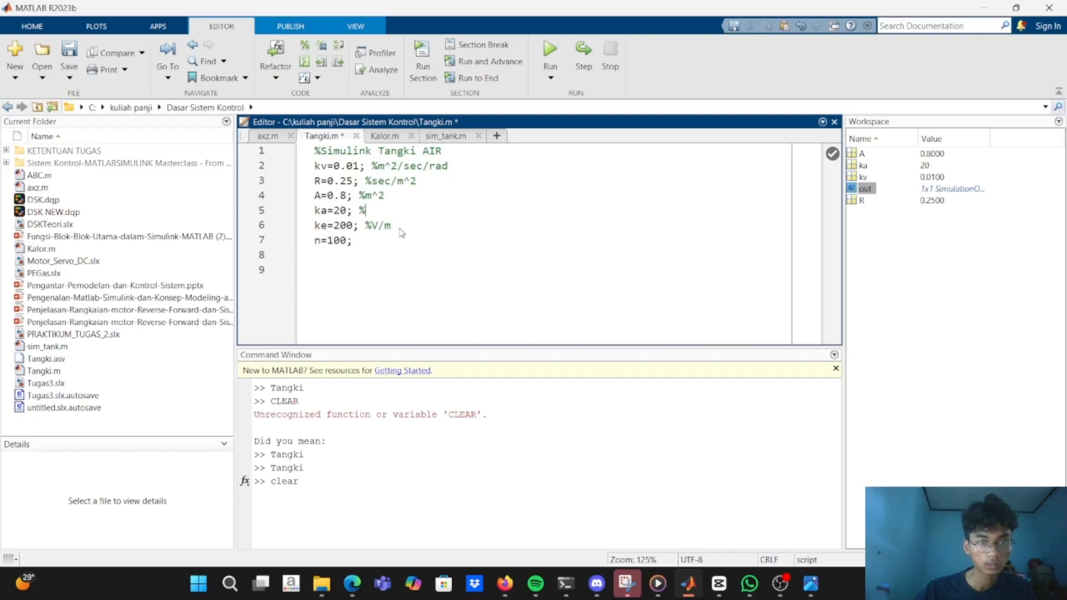
Write Amplification as the text of the comment on the ka=20; line.
key("Caps_Lock")
type("A")
key("Caps_Lock")
type("mpli")
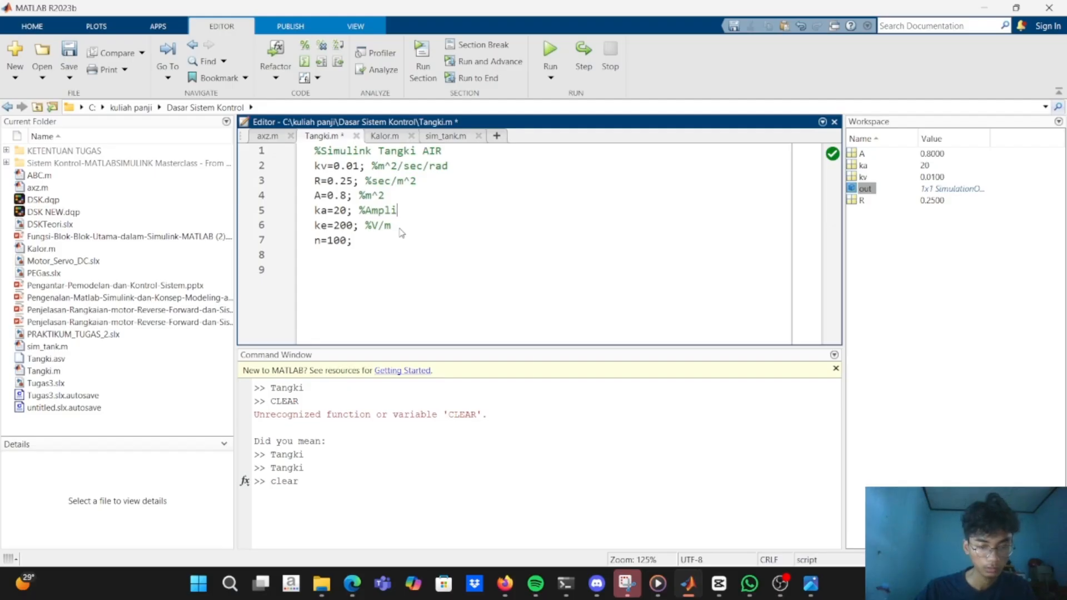
type("fication")
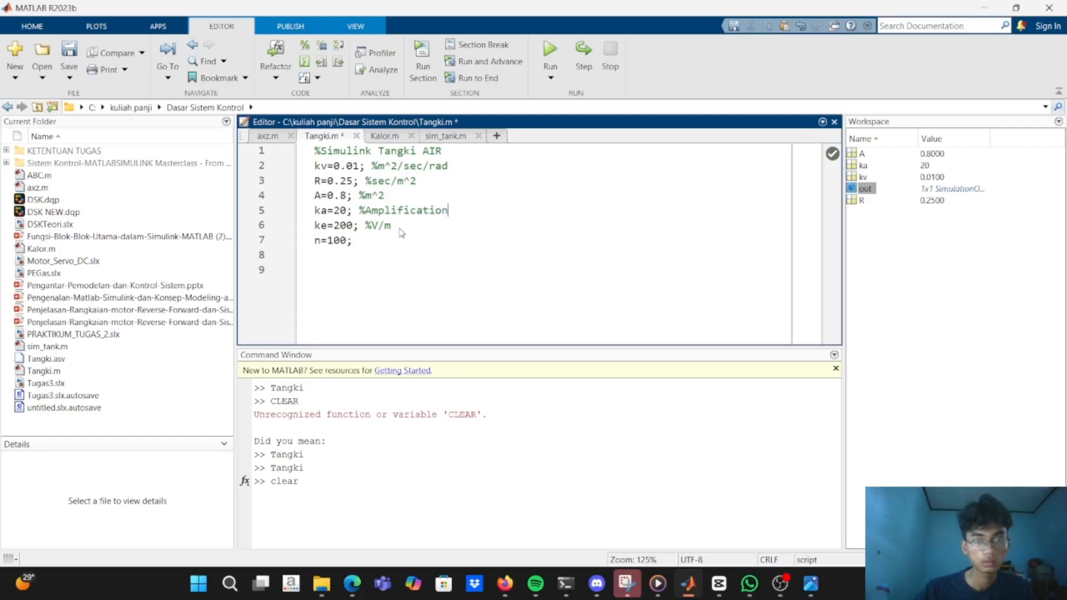
key("Return")
key("BackSpace")
Return to the Simulink subsystem and check the first Gain block's multiplication options and the variable actions offered for ke and ka.
key("alt+Tab")
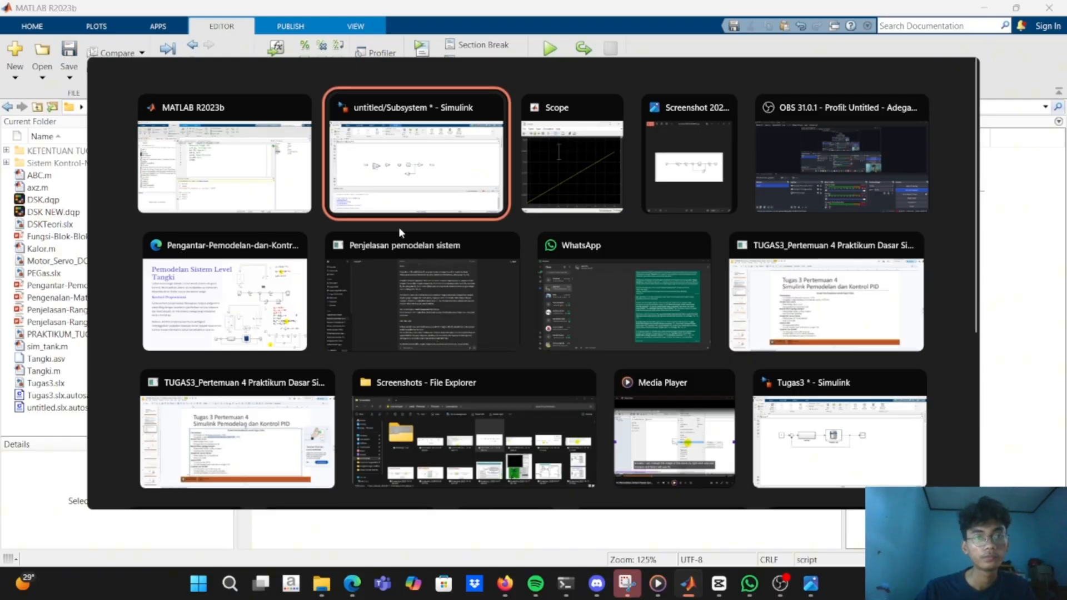
left_click(279, 272)
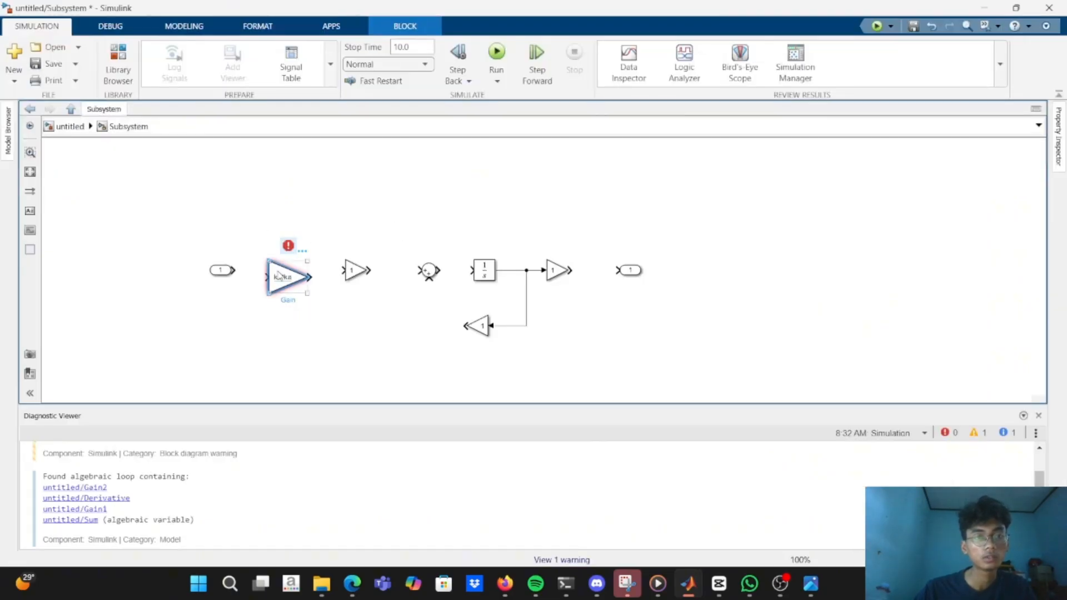
left_click_drag(273, 288, 273, 289)
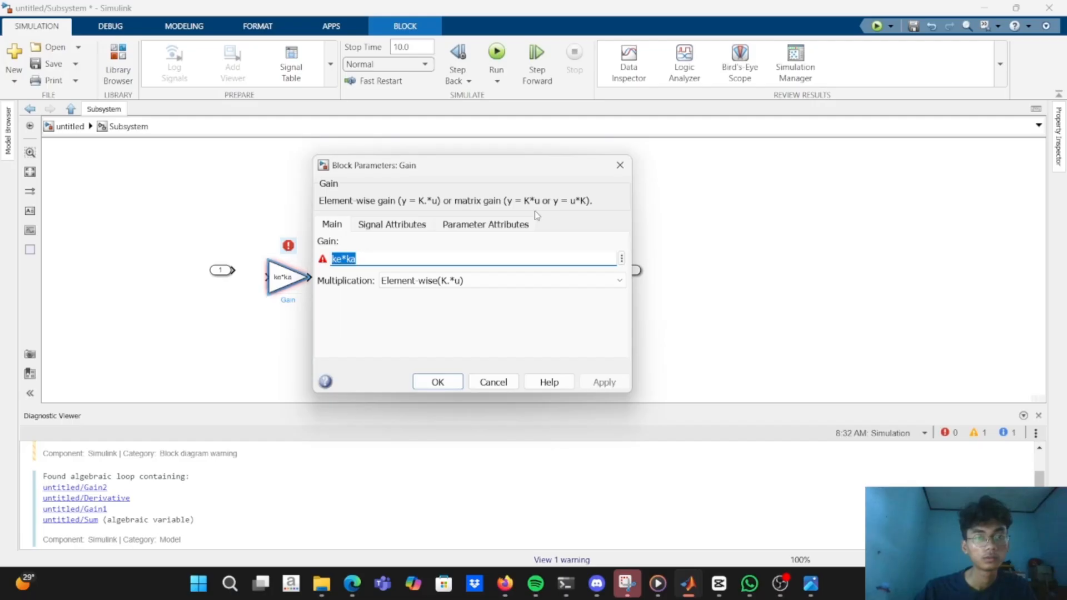
left_click(573, 277)
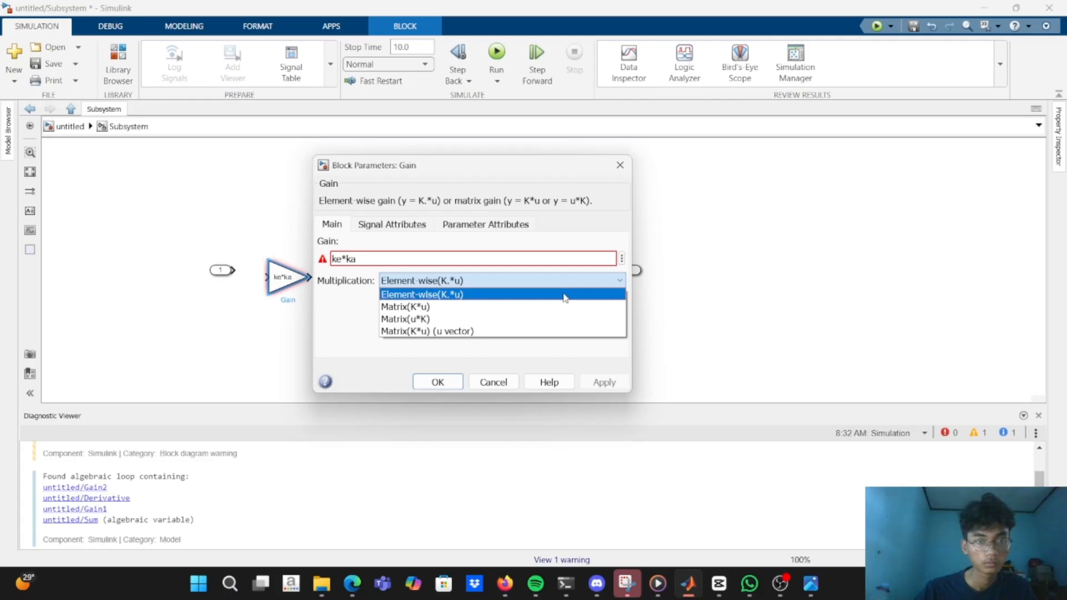
left_click(564, 294)
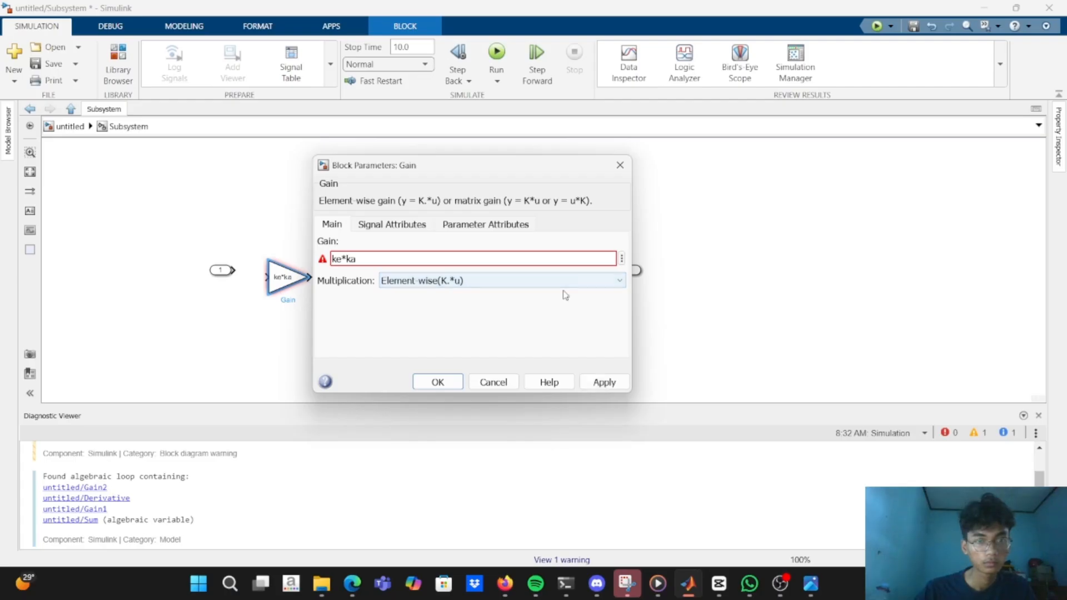
triple_click(418, 259)
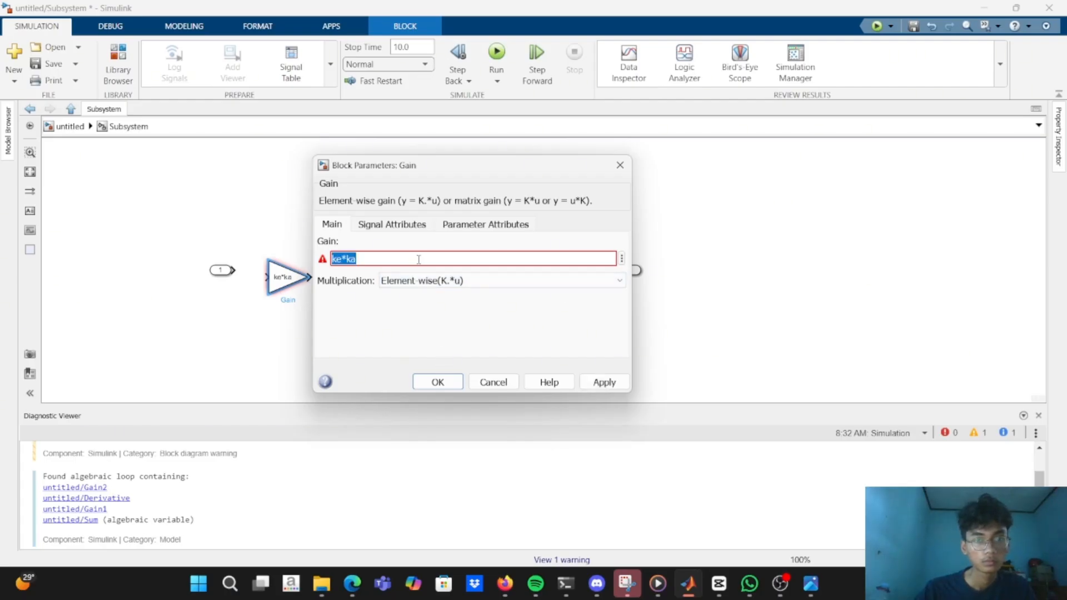
left_click(622, 260)
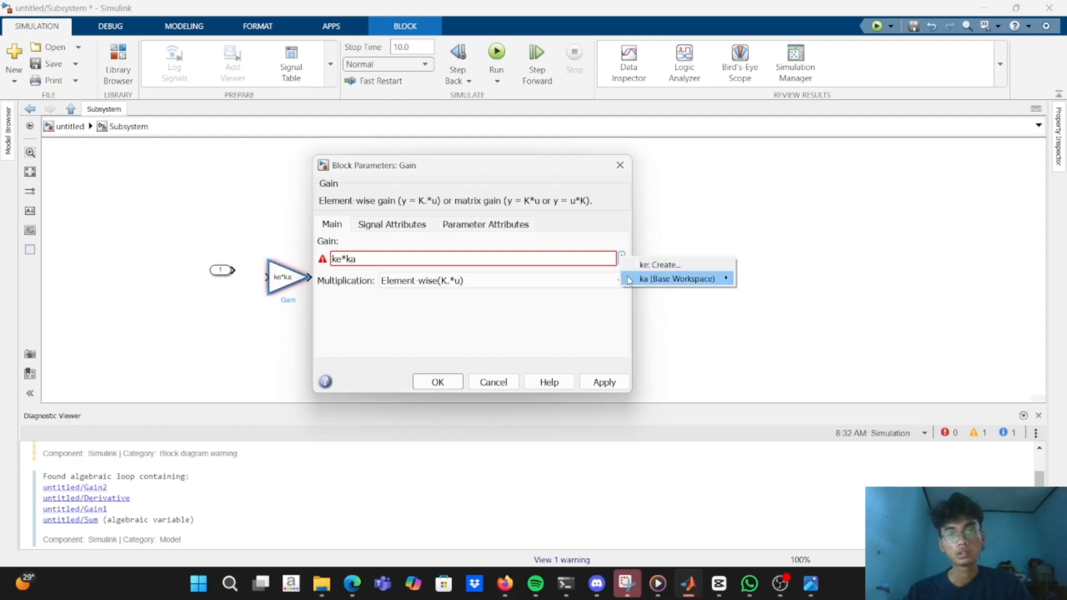
mouse_move(628, 281)
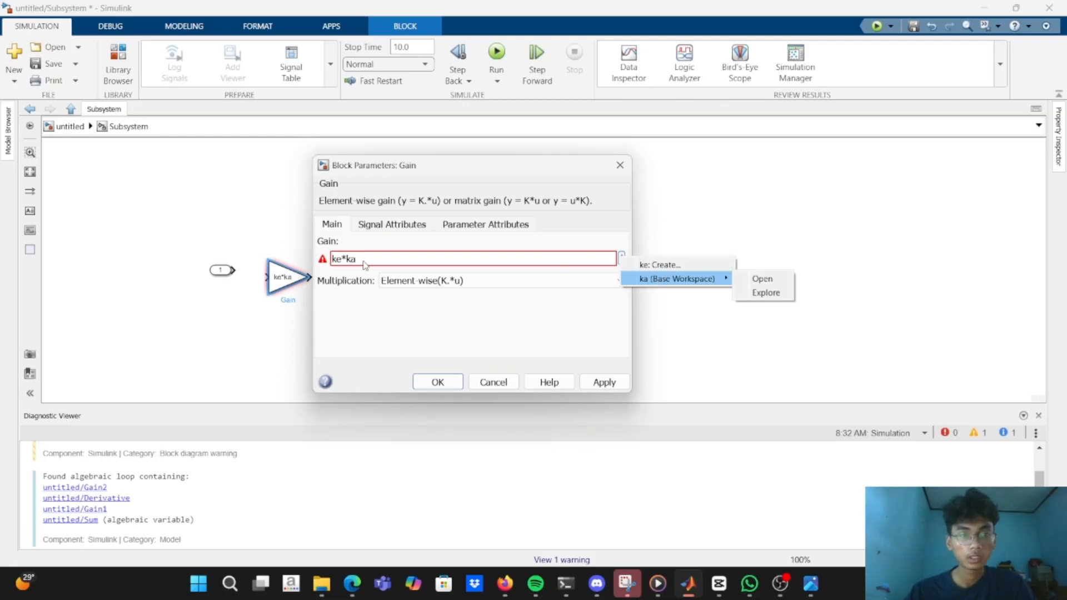
Re-enter ke within the first Gain block's ke*ka expression to look for it among the suggestions.
left_click(345, 260)
left_click(342, 258)
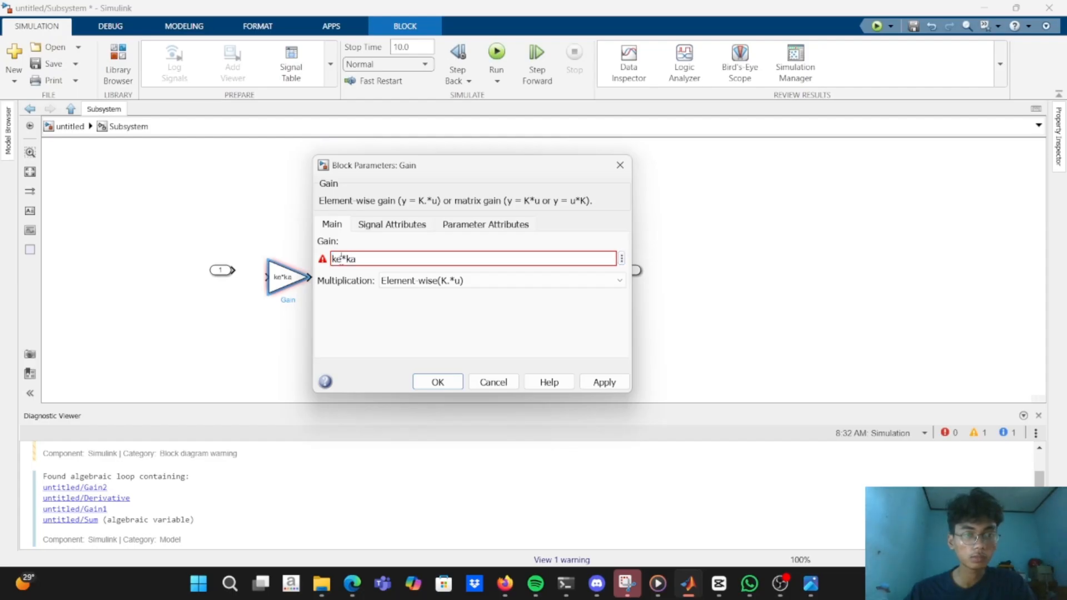
key("BackSpace")
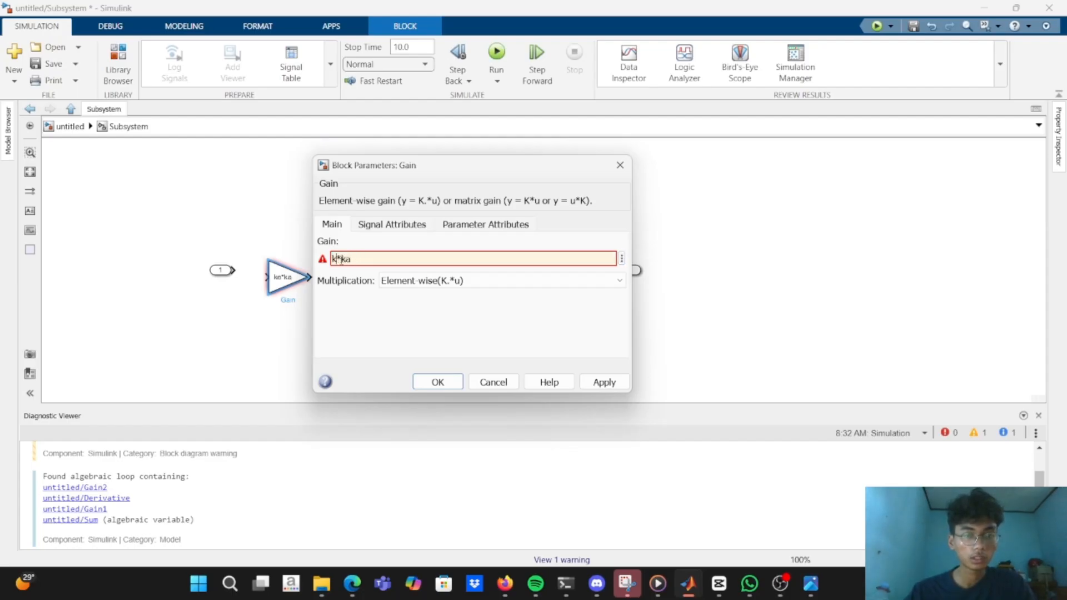
type("e")
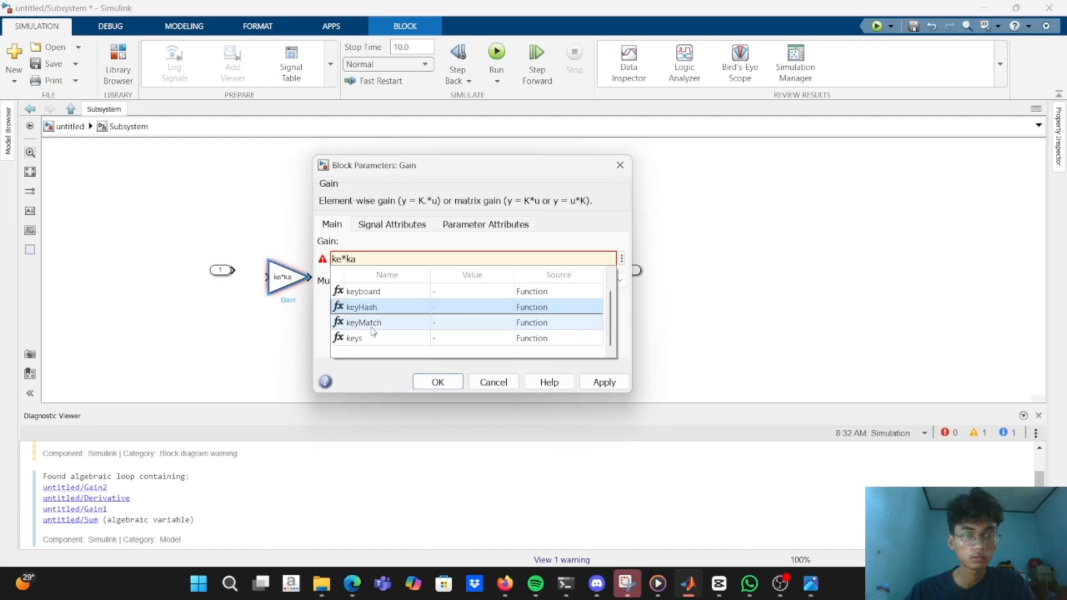
Switch to the MATLAB editor and run Tangki.m to load ke and n into the base workspace.
key("alt+Tab")
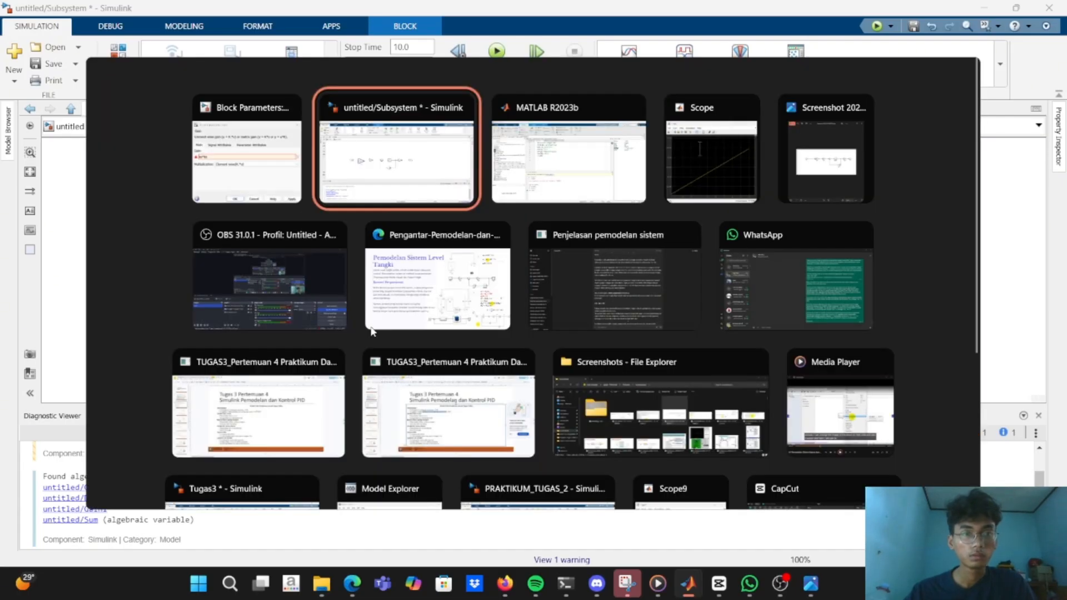
key("alt+Tab")
key("Tab")
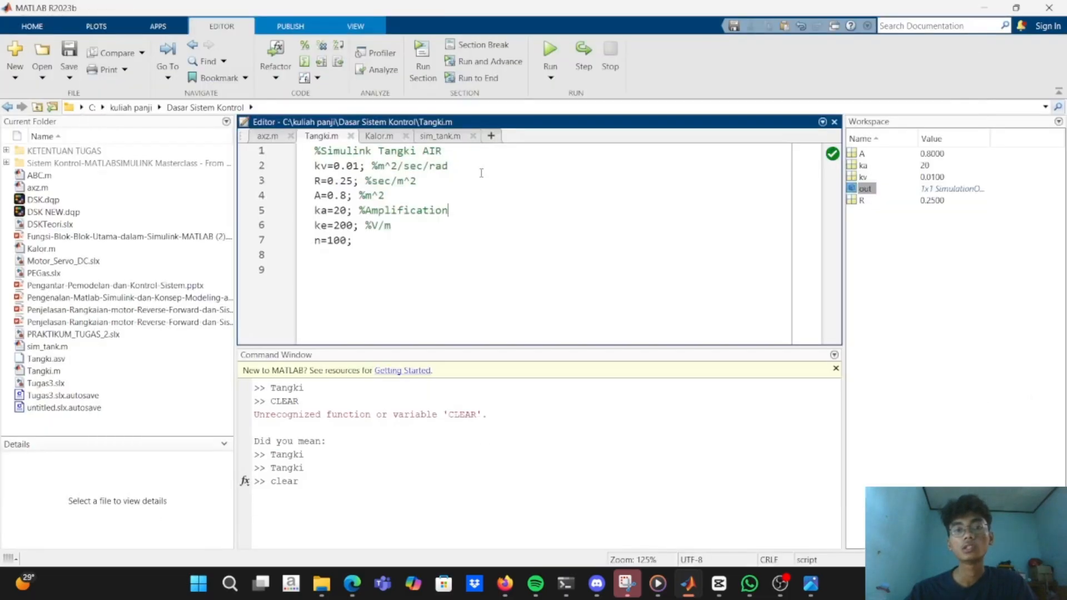
left_click(549, 45)
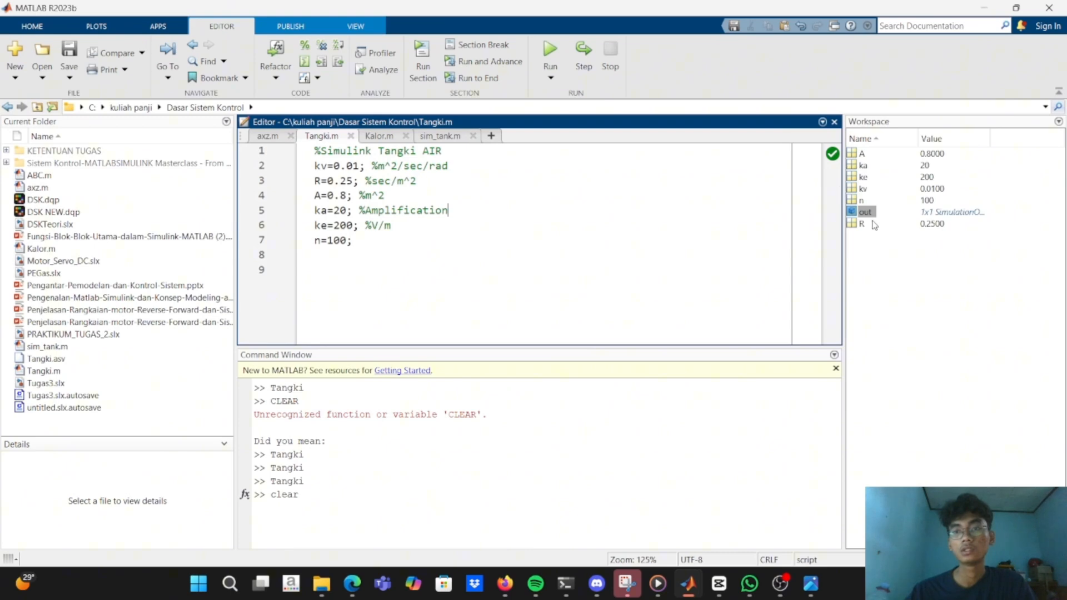
Return to the subsystem and set the first Gain block's gain to ka*ke, using the base workspace variables ka and ke.
key("alt+Tab")
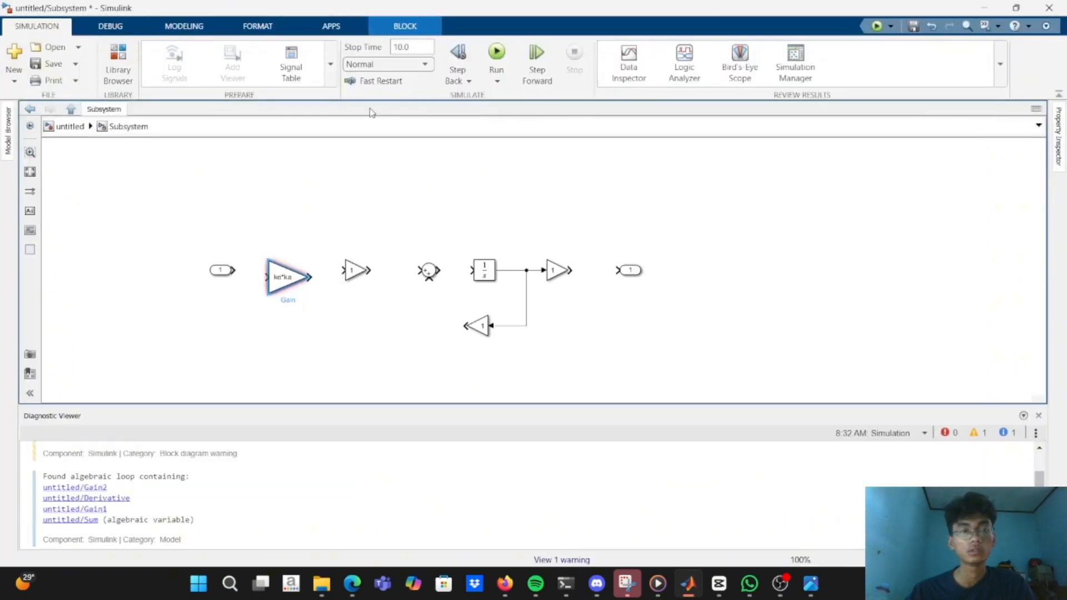
double_click(283, 288)
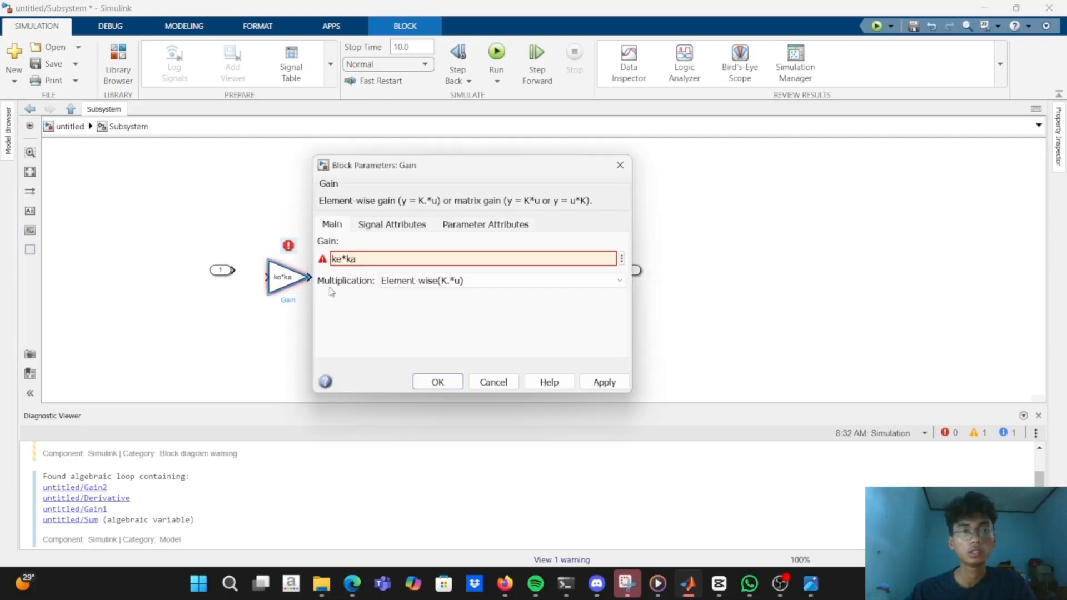
key("ctrl+a")
type("k")
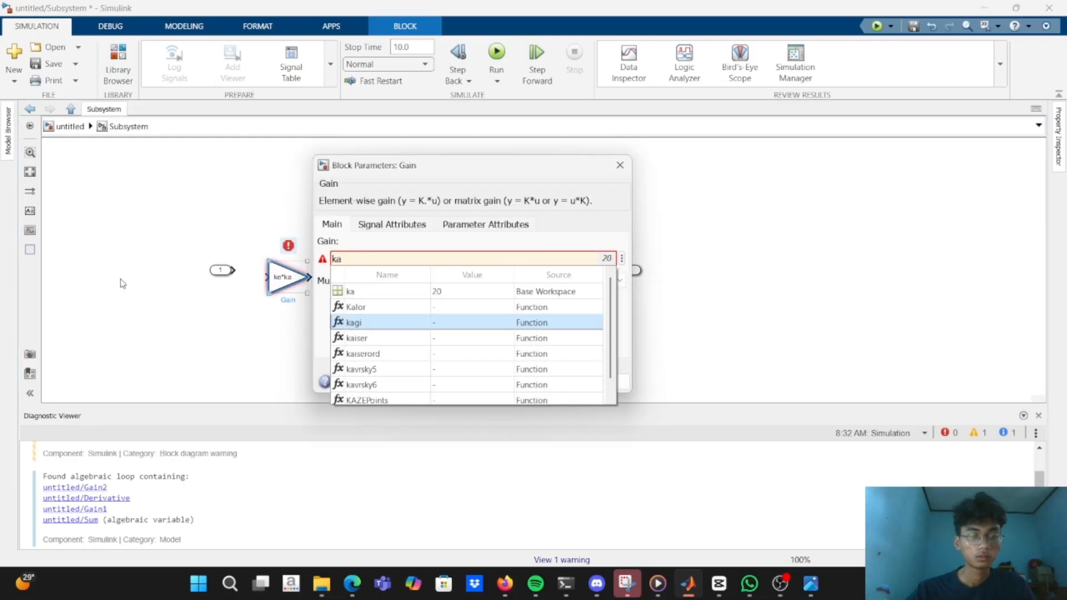
type("a*ke")
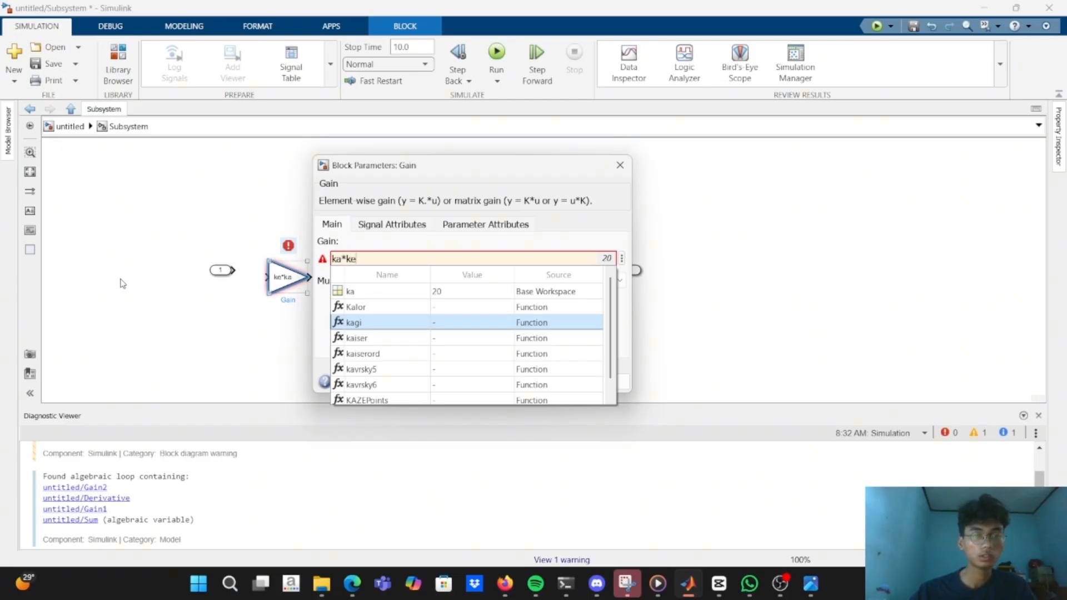
key("BackSpace")
key("BackSpace")
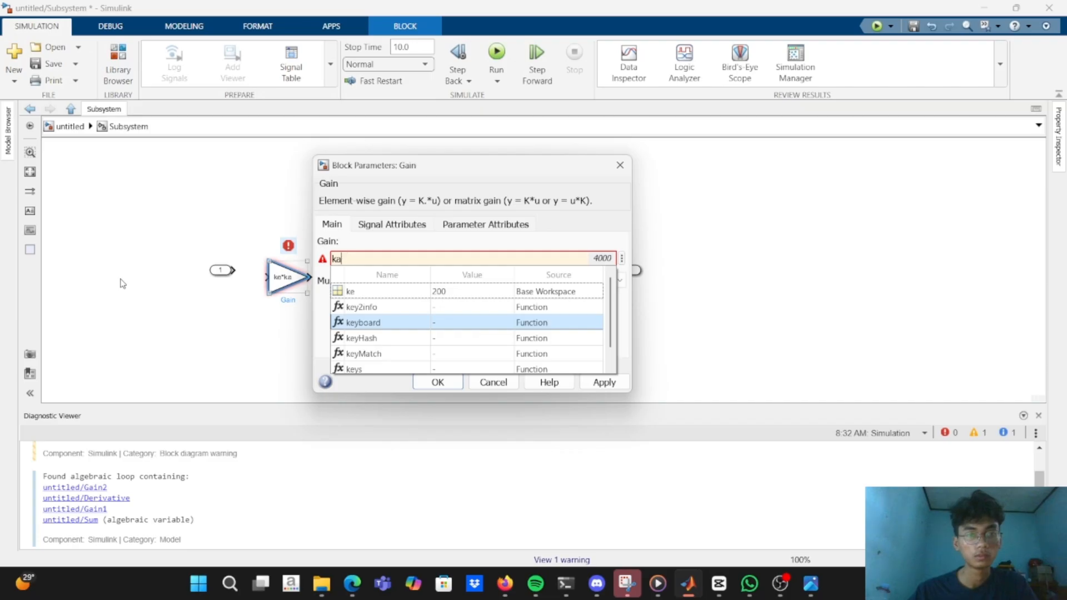
left_click(348, 303)
double_click(360, 260)
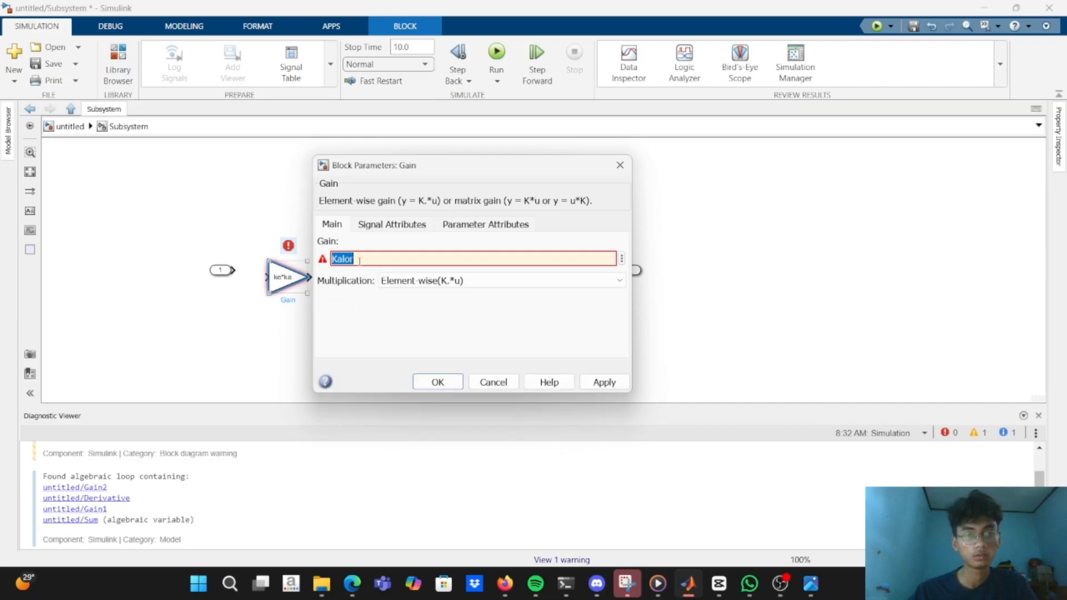
type("ka")
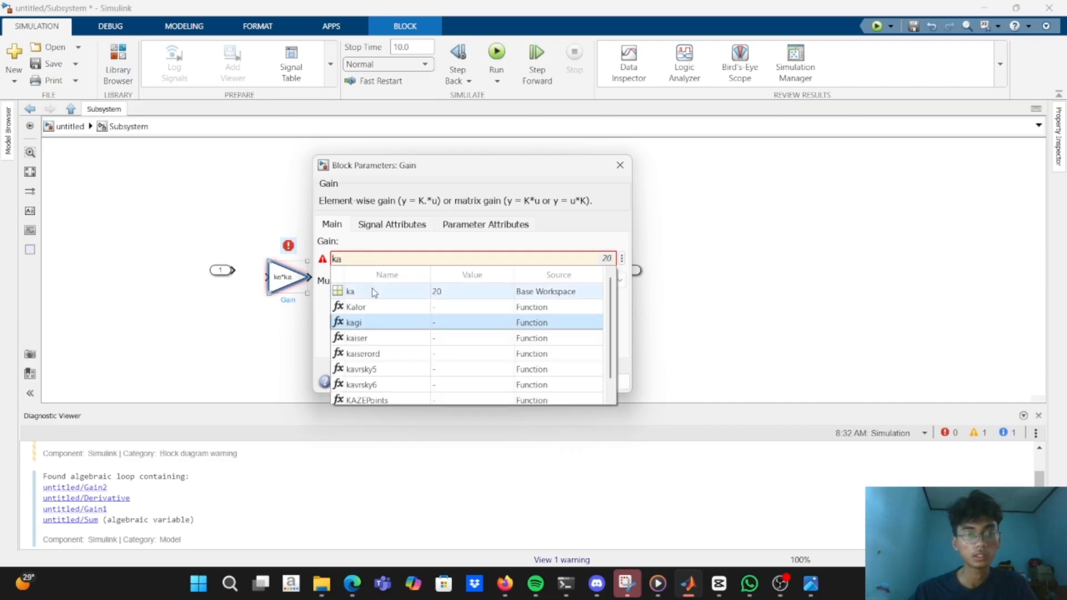
left_click(372, 291)
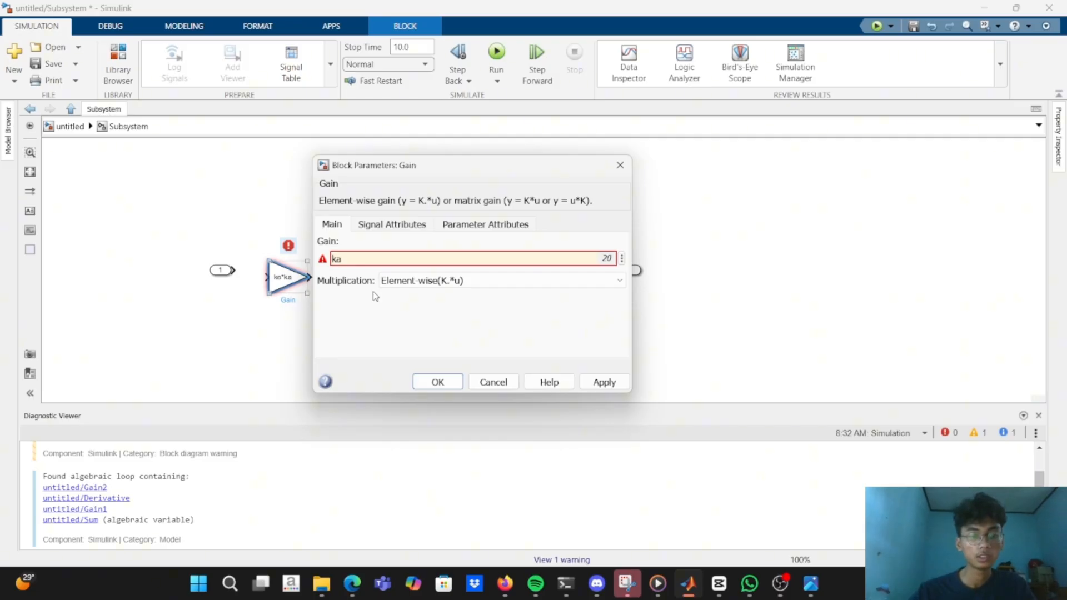
type("*")
left_click(378, 284)
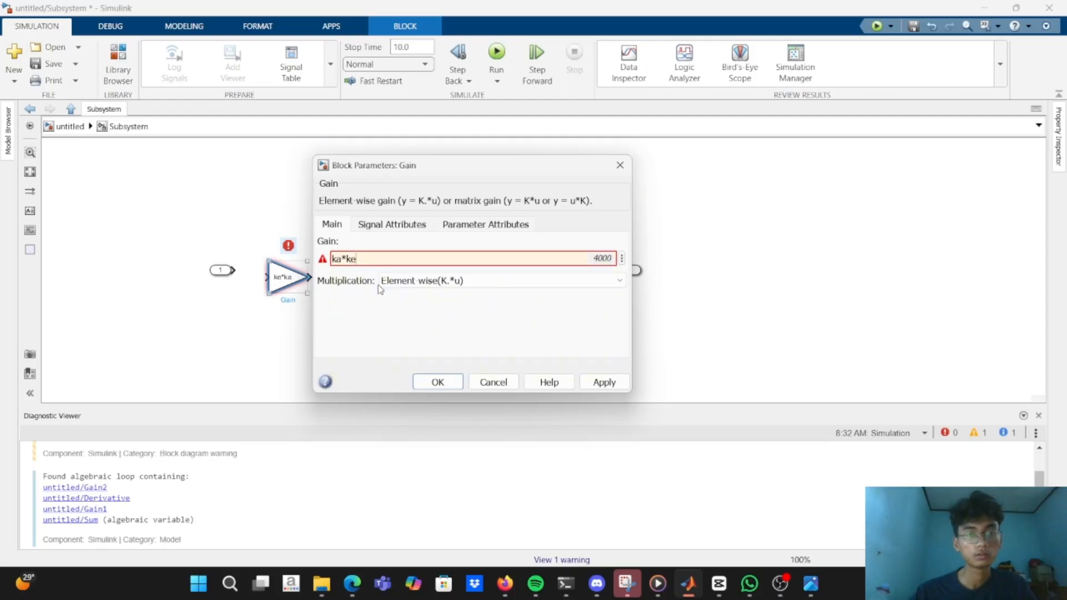
left_click(450, 378)
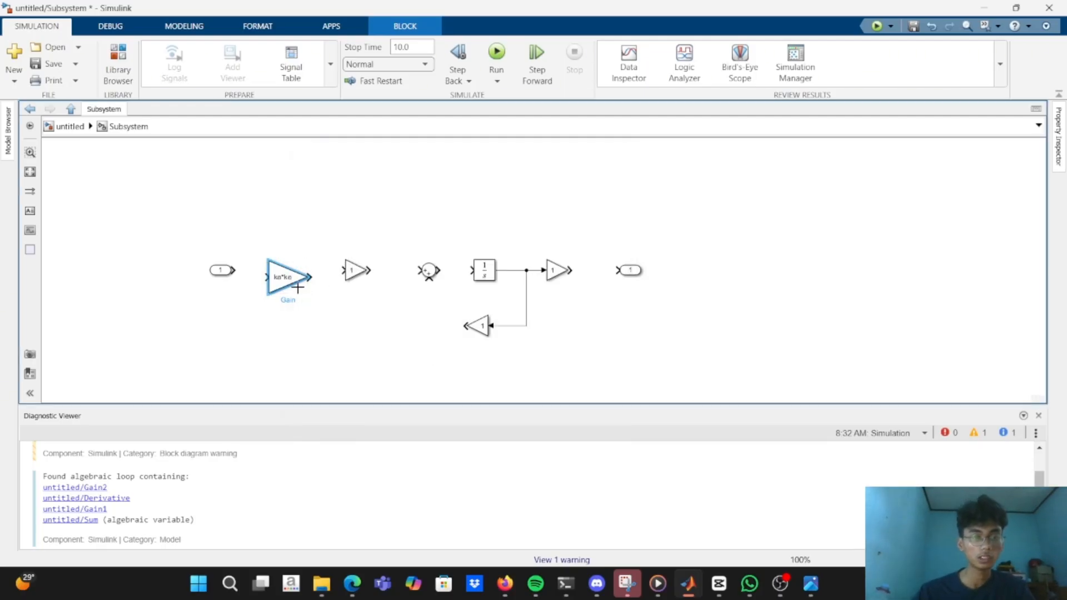
Enter k as the gain of the second Gain block in the subsystem.
left_click(298, 288)
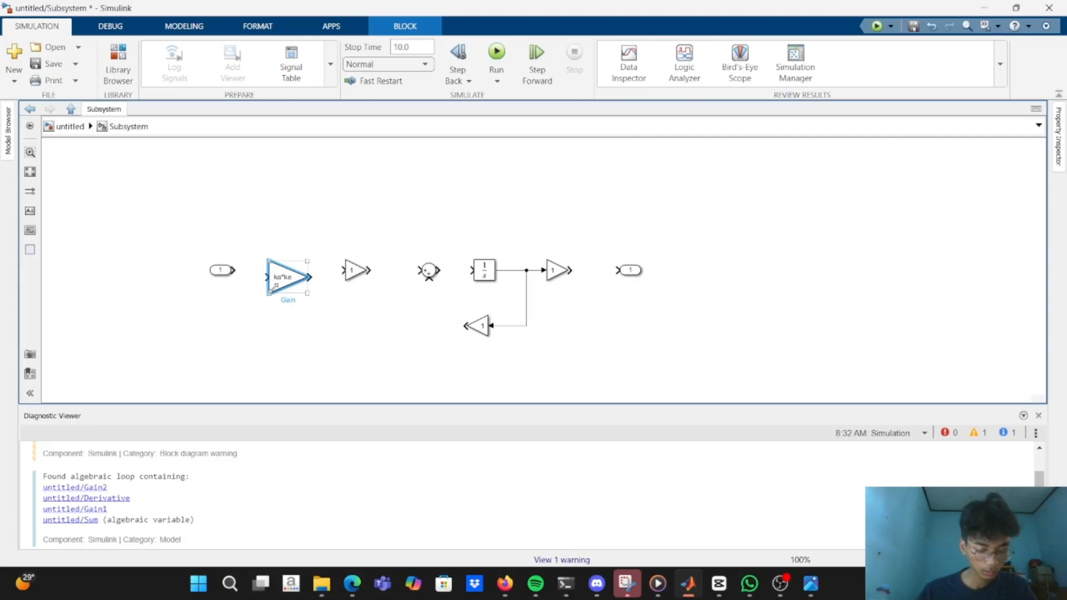
left_click(359, 274)
double_click(356, 271)
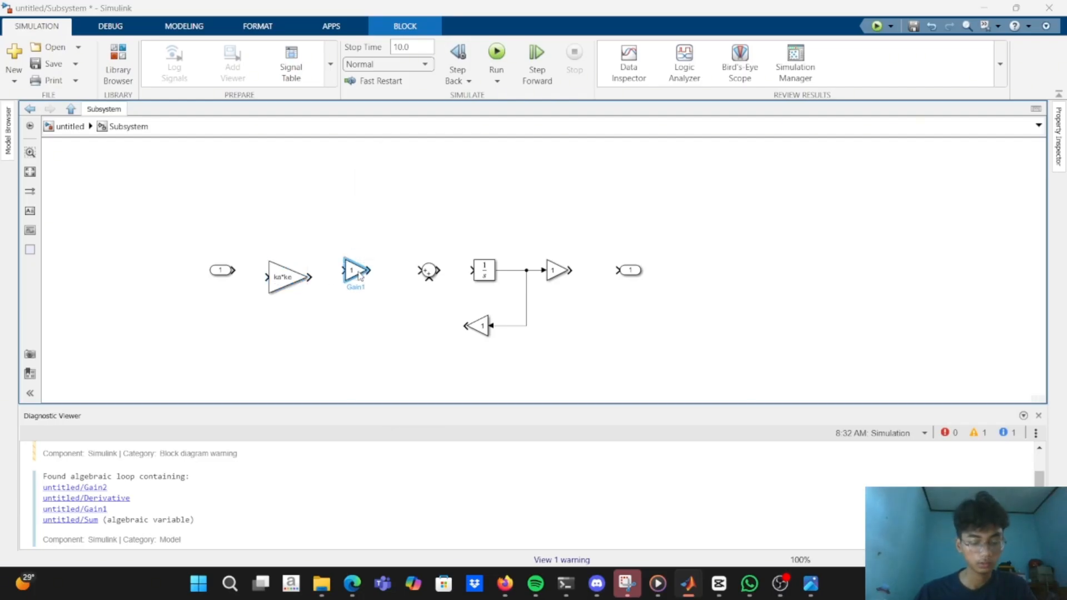
type("k")
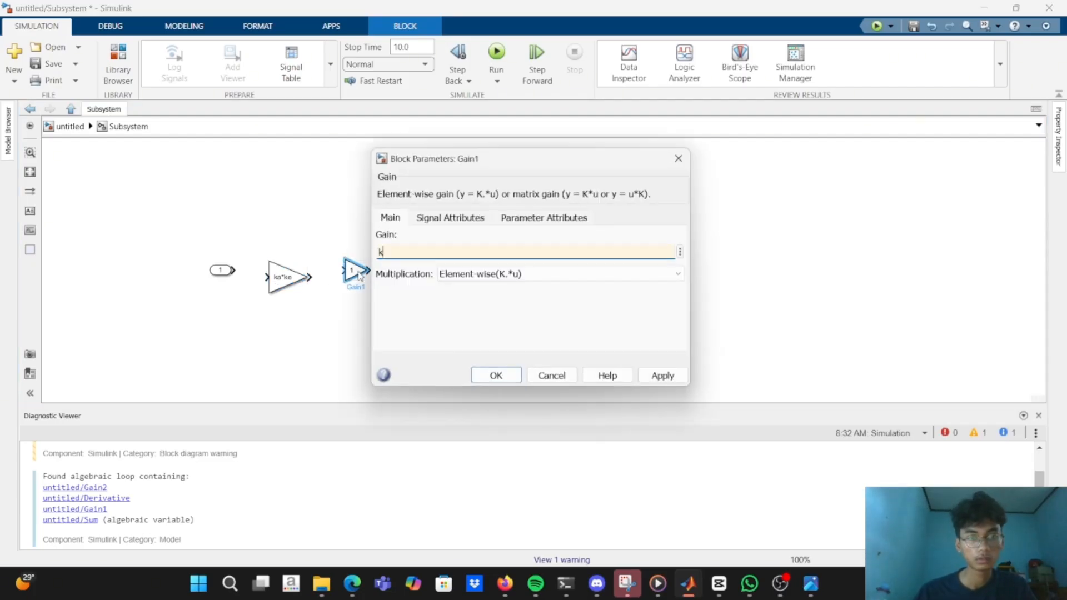
key("Return")
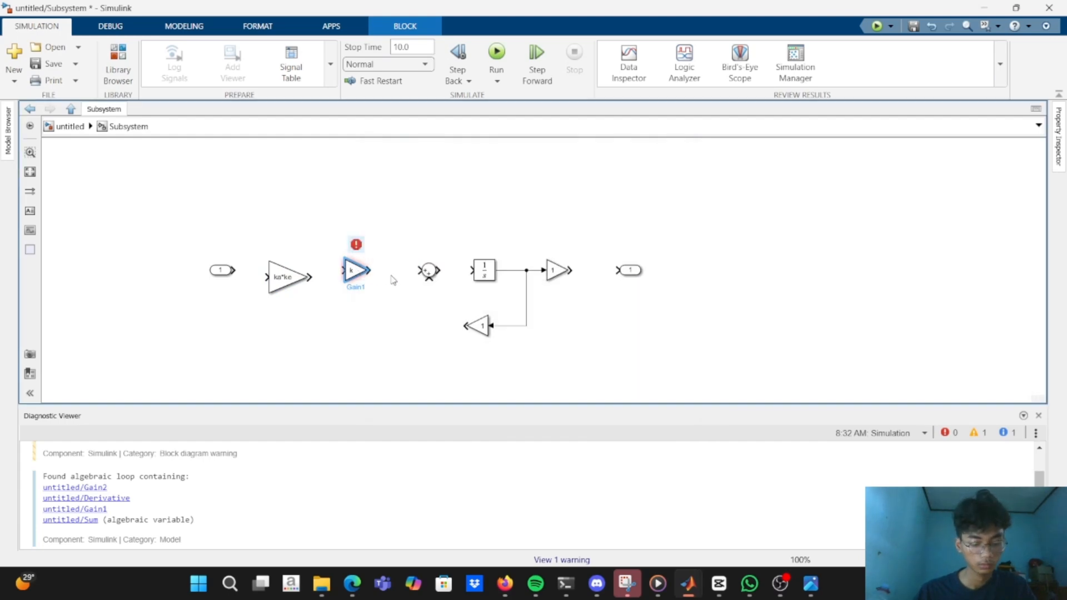
Reopen the second Gain block's parameters and enter ke as its gain.
left_click(351, 272)
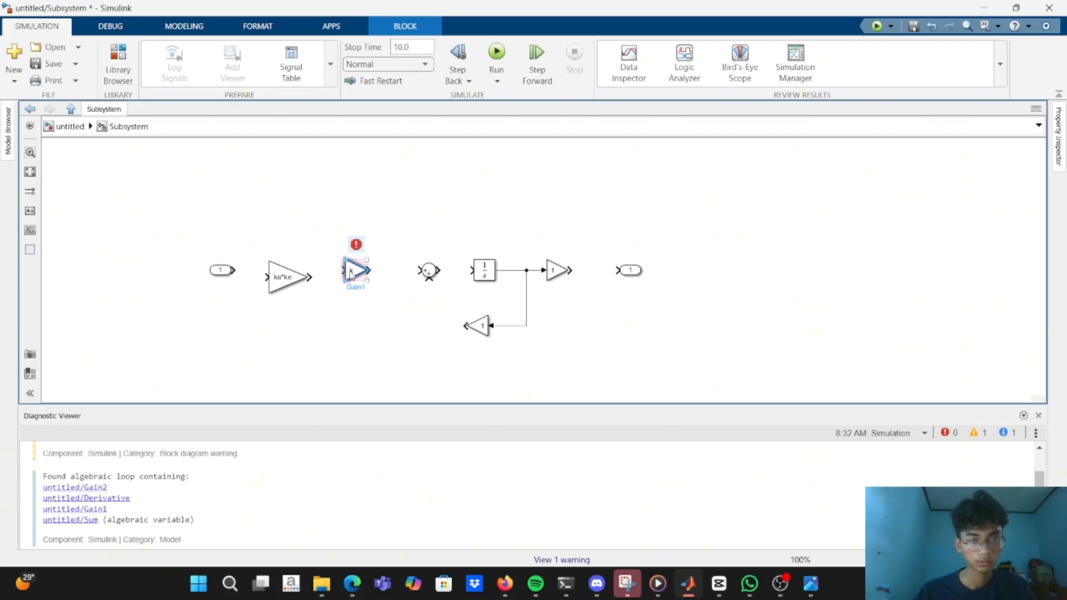
double_click(351, 273)
type("ke")
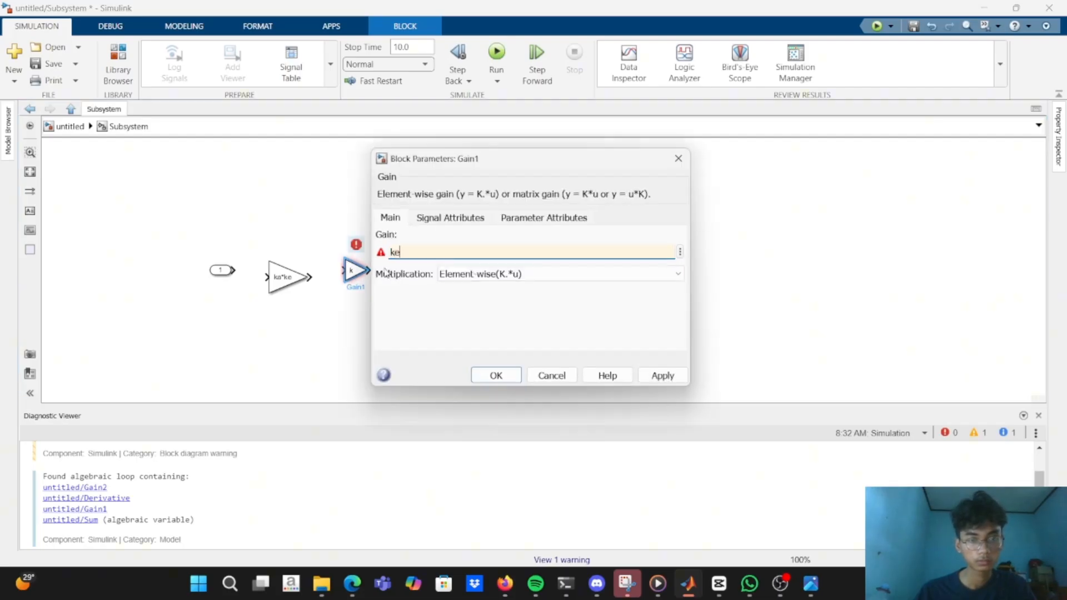
key("Return")
left_click(378, 274)
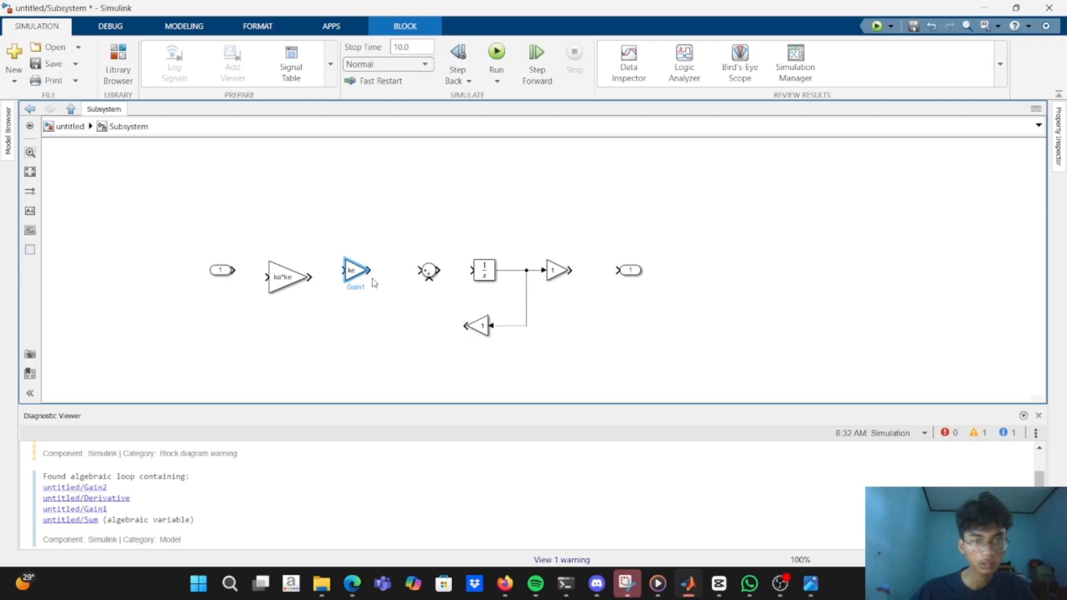
Set the second Gain block's gain to kv.
double_click(353, 271)
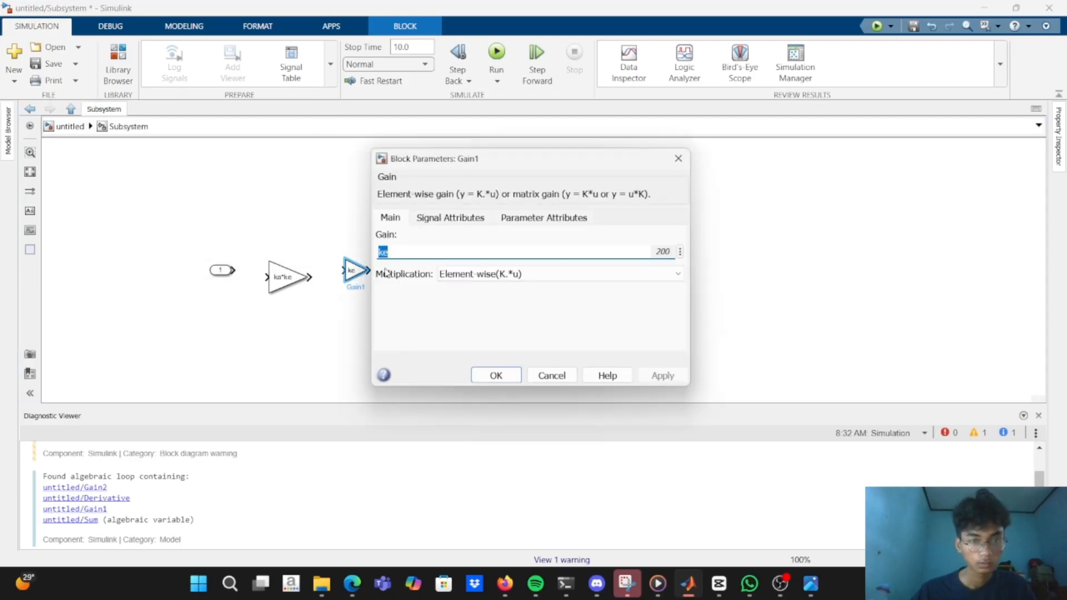
type("kv")
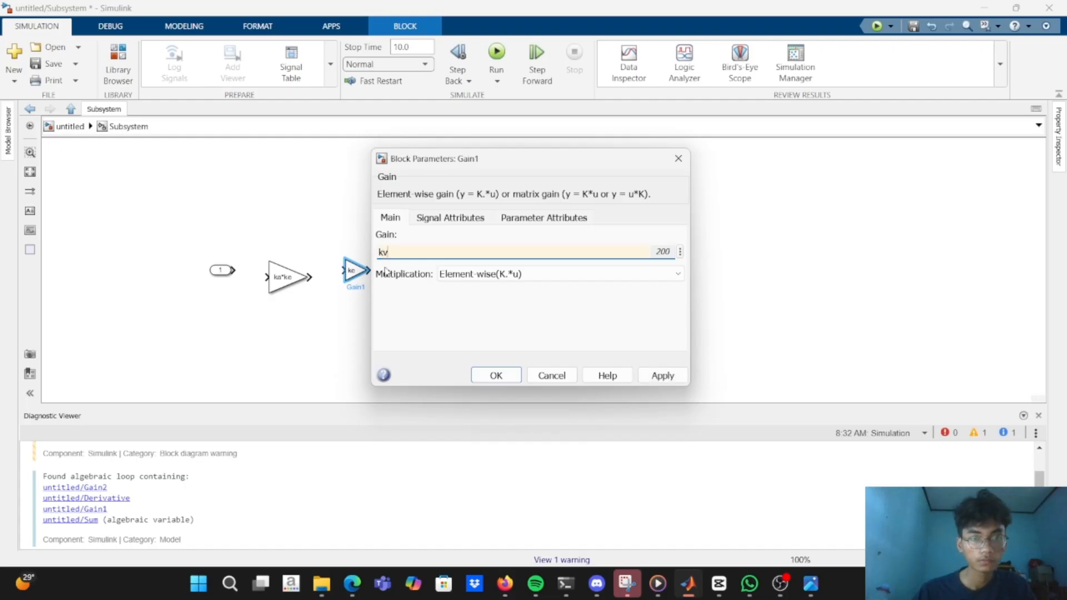
left_click(494, 375)
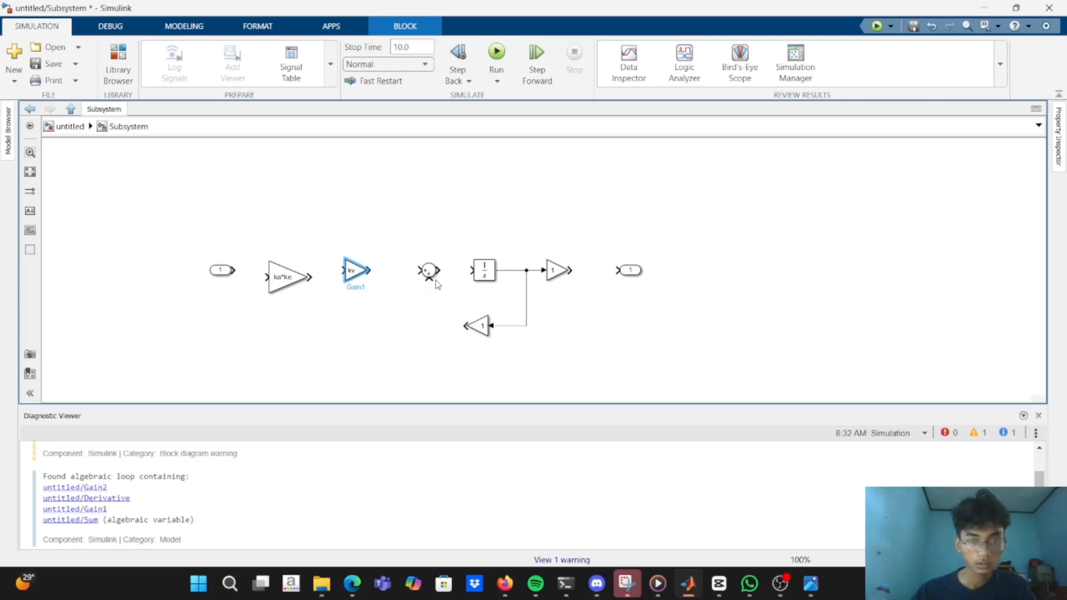
Align the ka*ke Gain block with its row and connect the input port, both Gain blocks, the Sum and the integrator in series.
left_click(291, 287)
left_click_drag(291, 285, 421, 271)
left_click(366, 271)
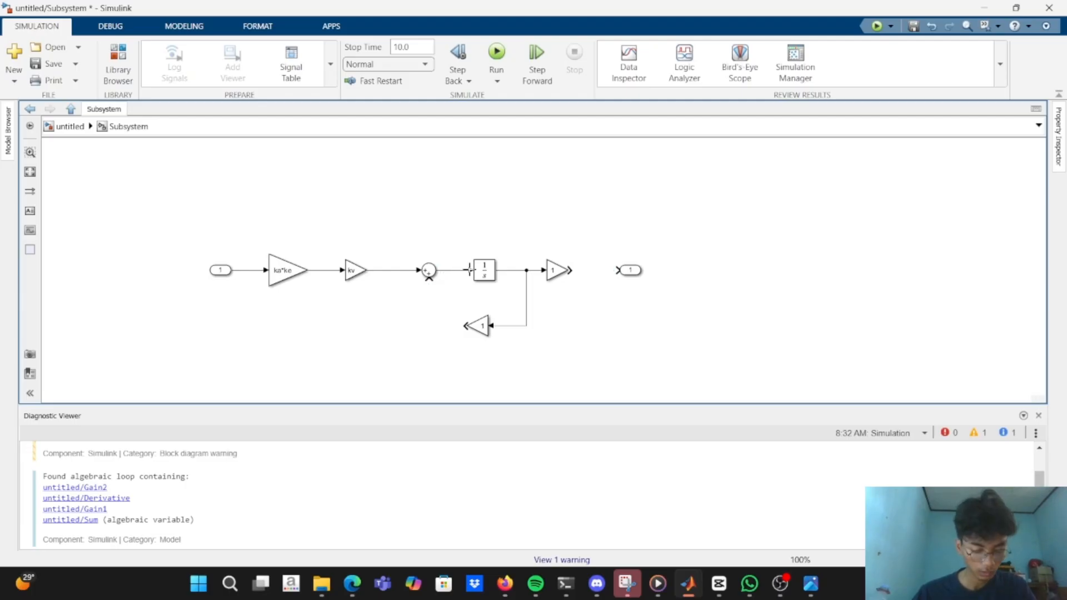
Set the feedback Gain block's gain to kv and connect its output to the free lower input of the Sum block.
double_click(479, 326)
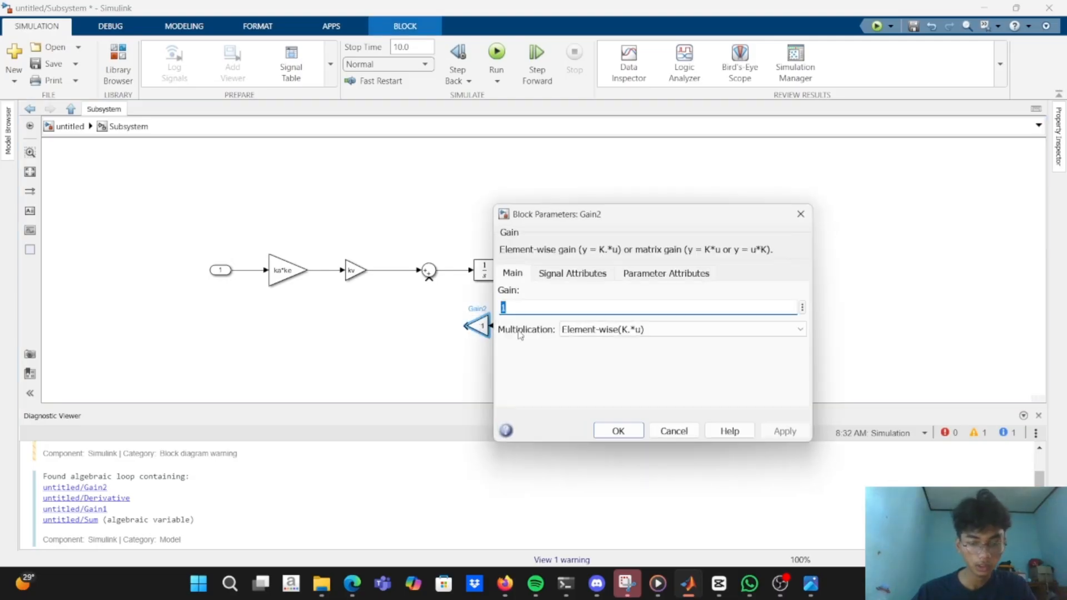
type("k")
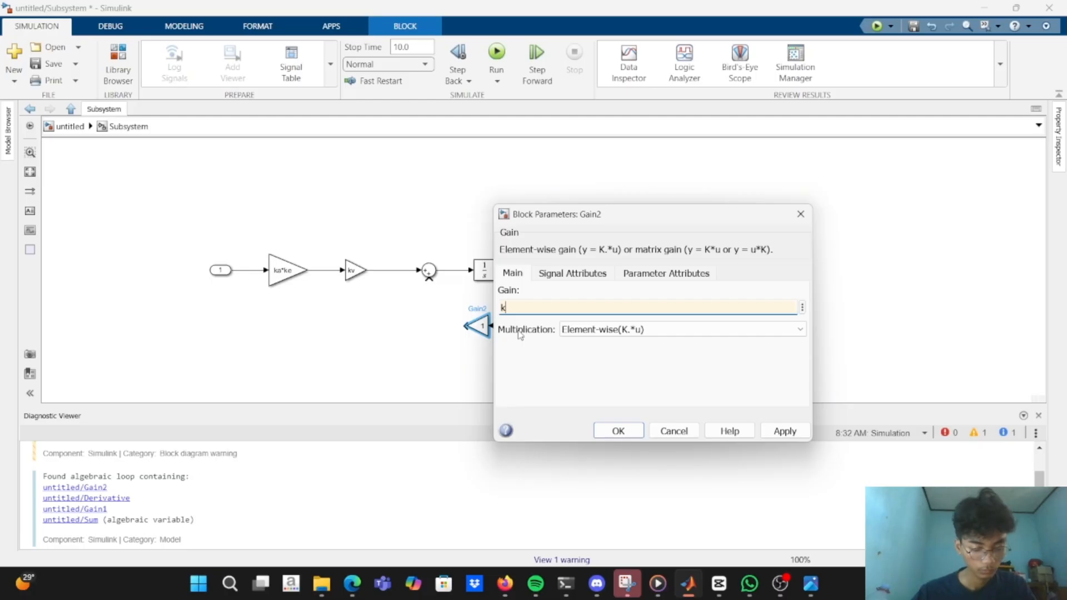
key("Caps_Lock")
key("Caps_Lock")
type("k")
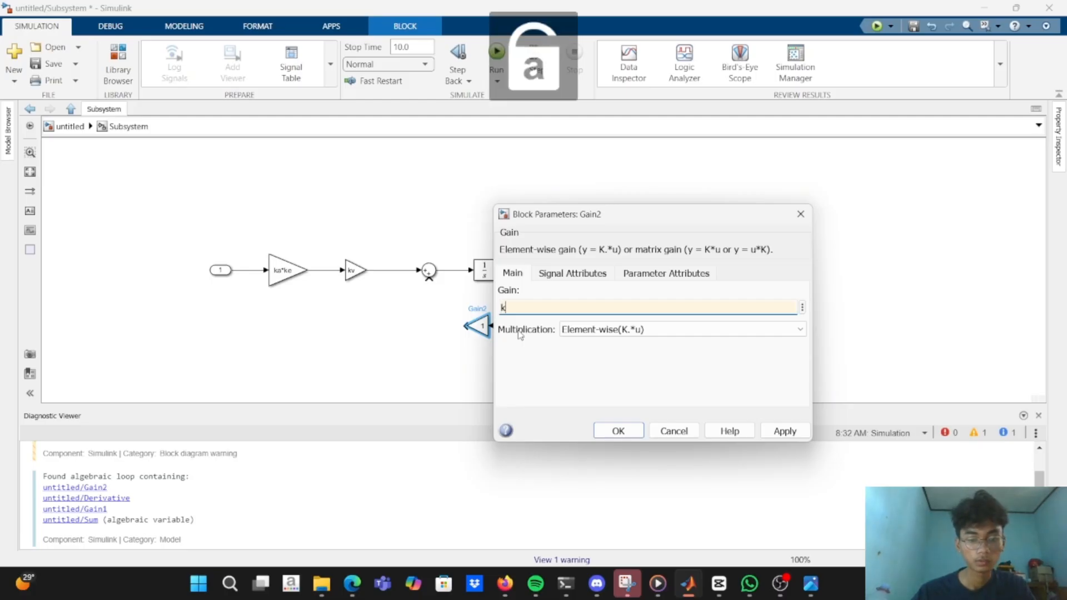
key("Return")
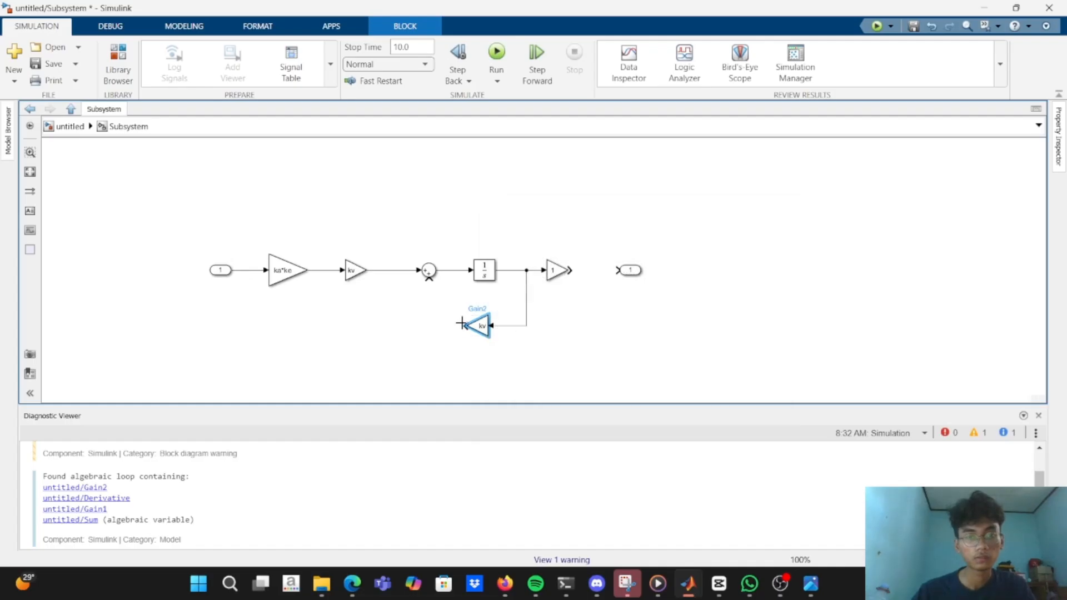
left_click_drag(463, 324, 425, 279)
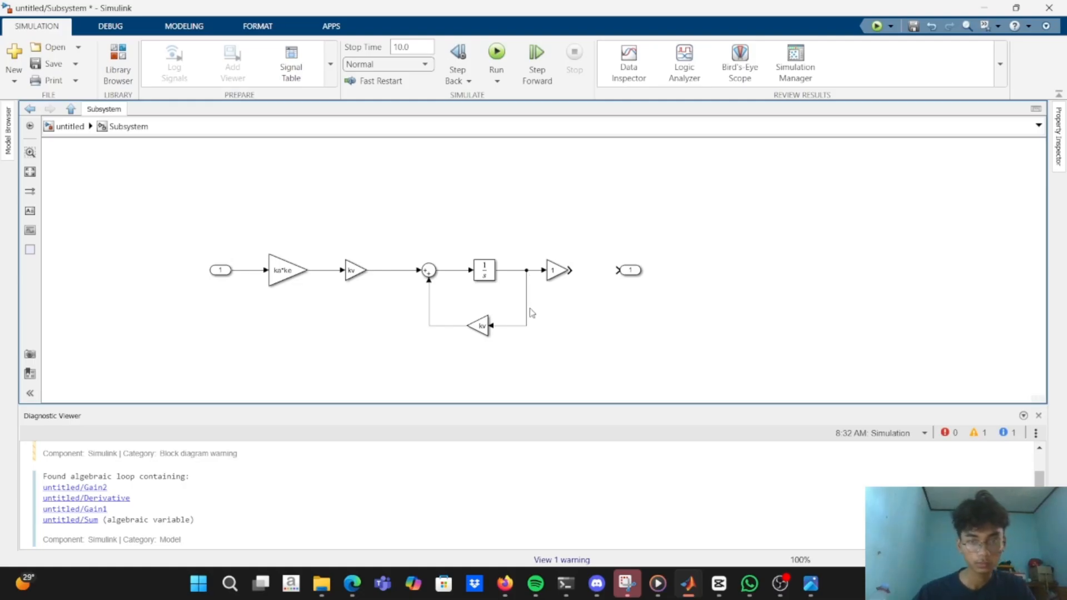
Set the gain of the Gain block after the integrator to 1/n and connect its output to the output port.
left_click(552, 272)
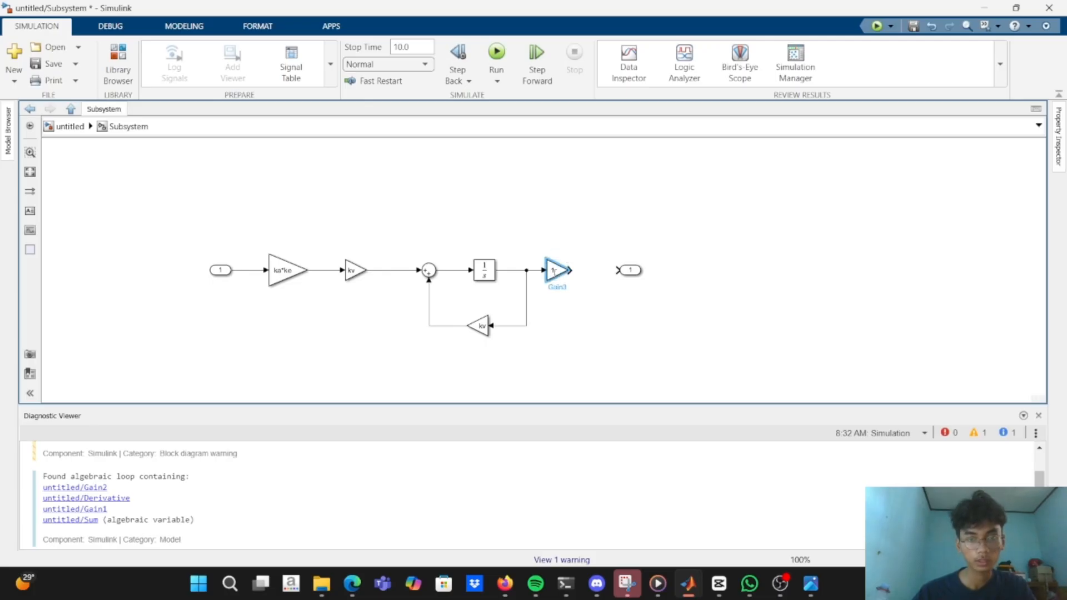
double_click(554, 271)
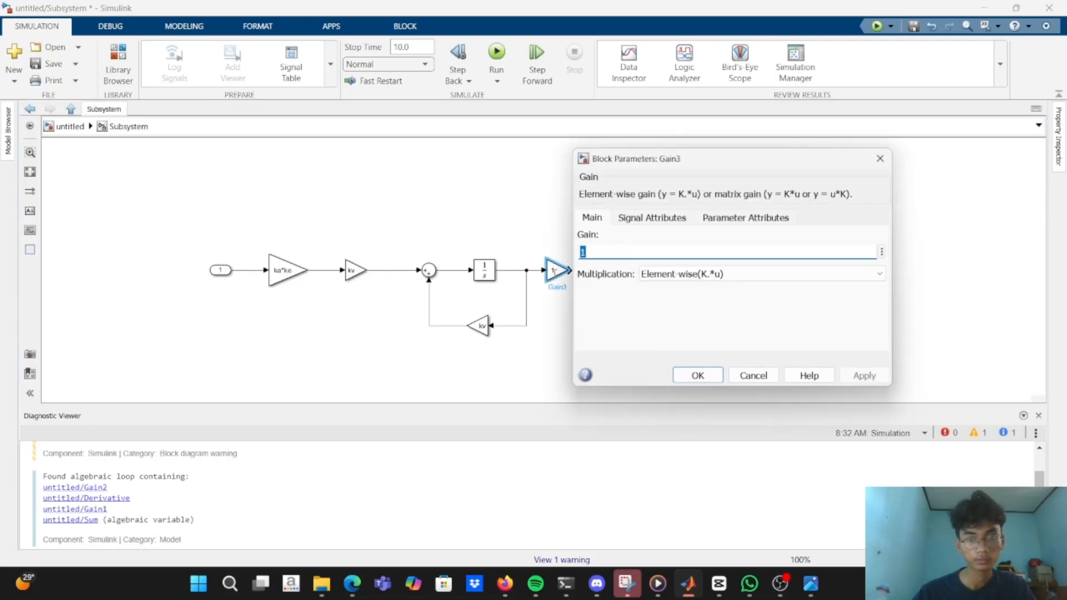
left_click(612, 255)
type("/")
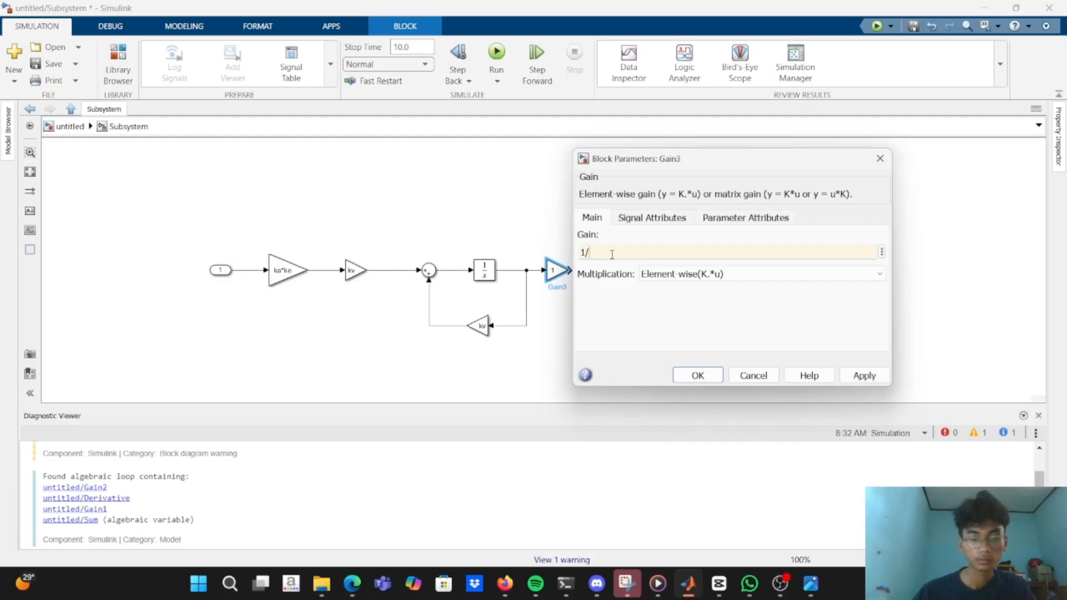
type("n")
key("Return")
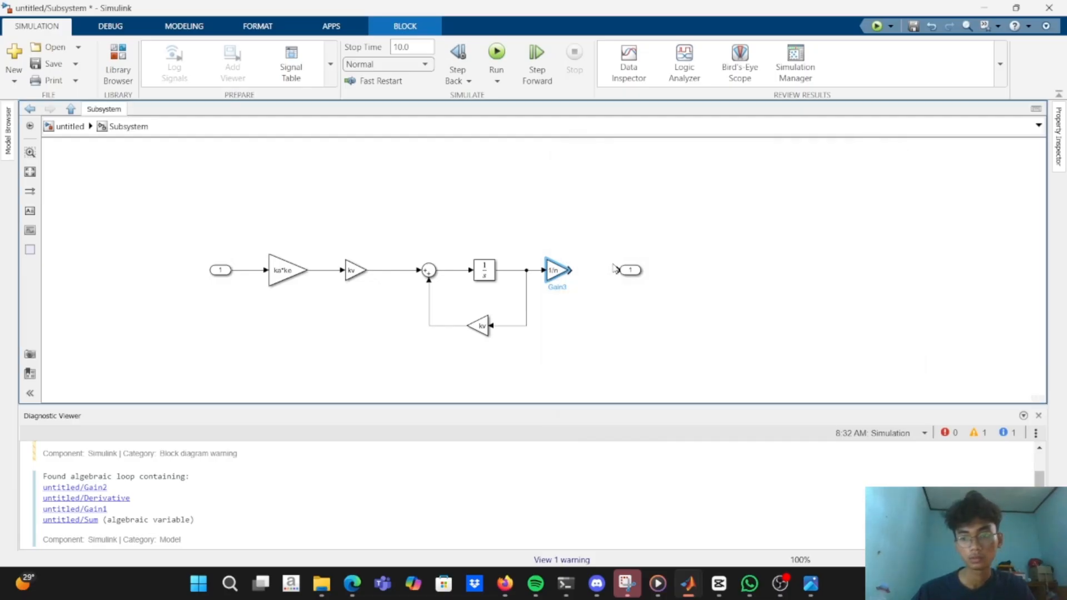
left_click_drag(568, 271, 621, 266)
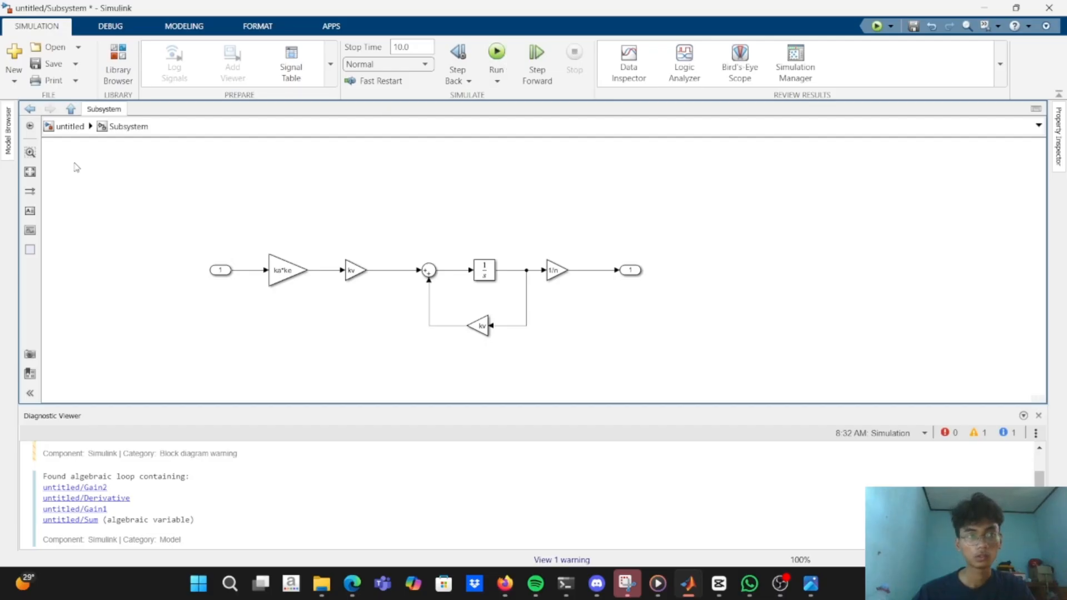
Return to the top-level model and move the new Subsystem block into line with the TANKI block.
left_click(74, 111)
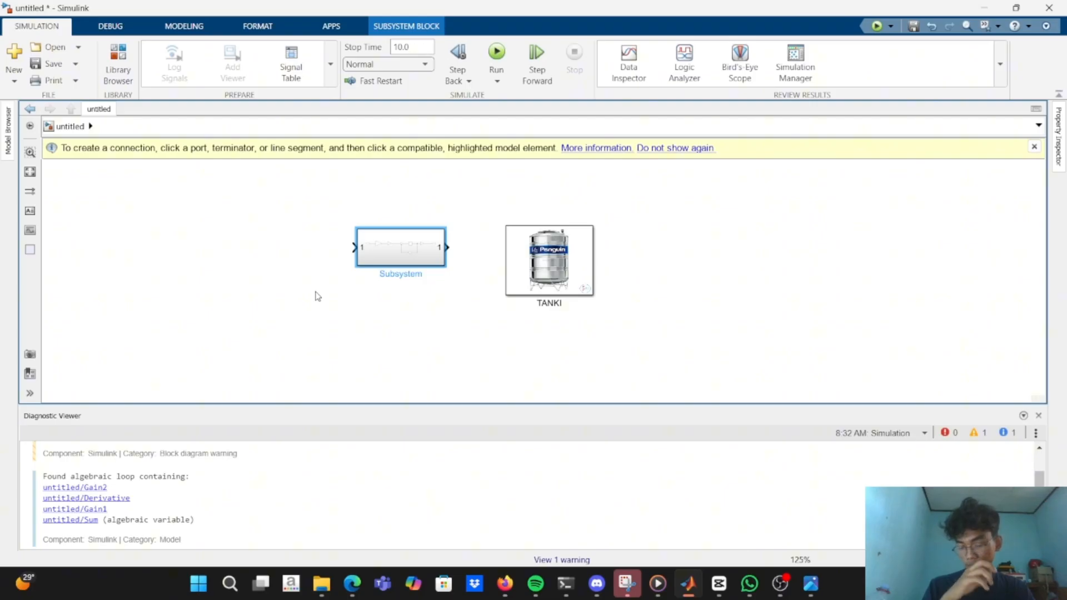
left_click_drag(401, 256, 404, 270)
left_click(448, 262)
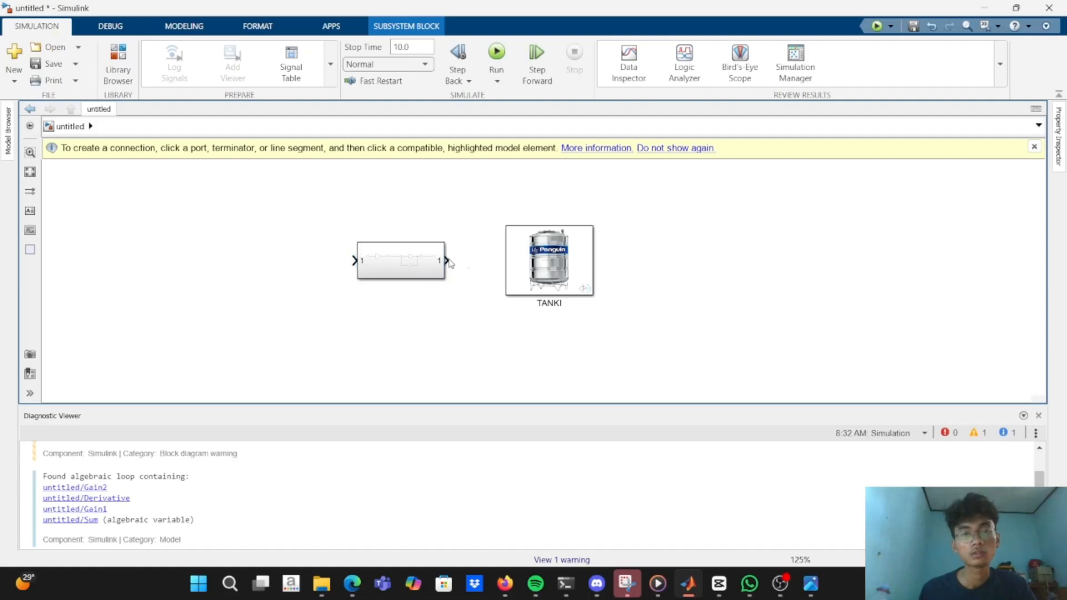
Rename the Subsystem block beside TANKI as Kontroler.
left_click(401, 279)
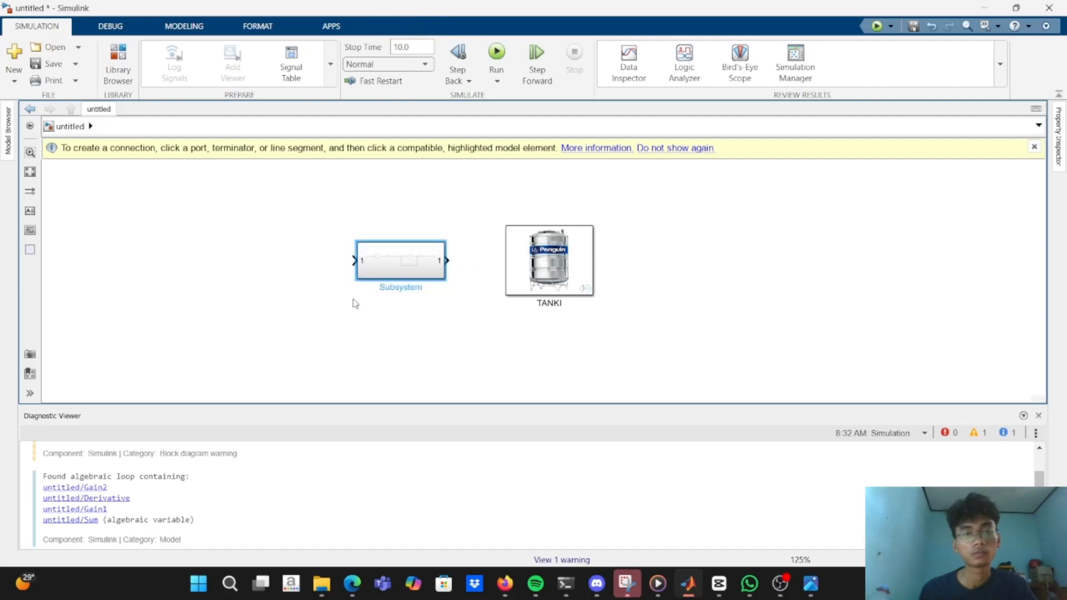
double_click(402, 288)
type("kont")
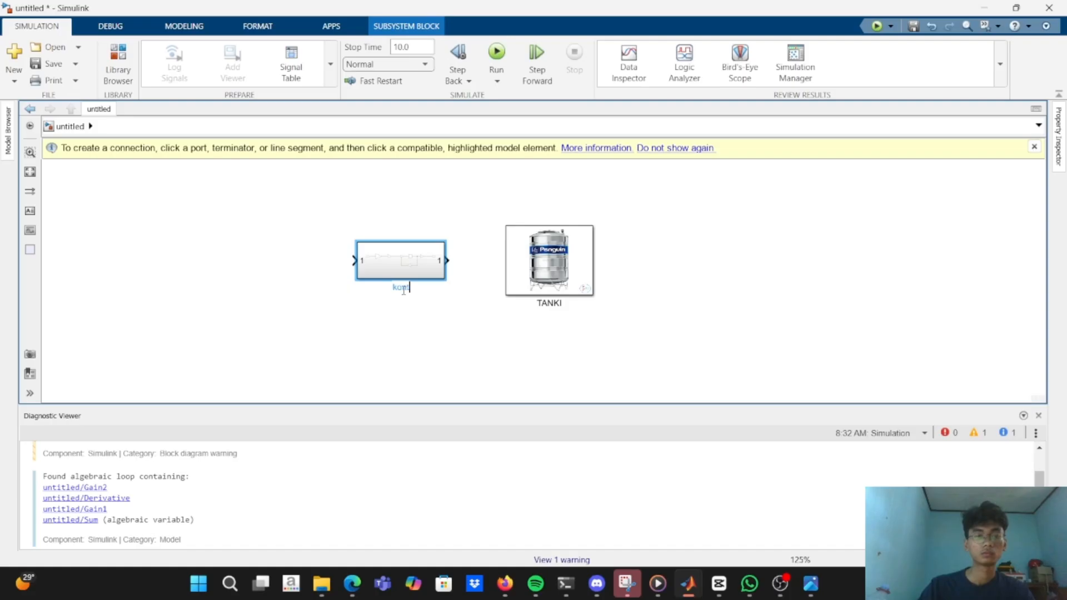
key("BackSpace")
key("BackSpace")
key("Caps_Lock")
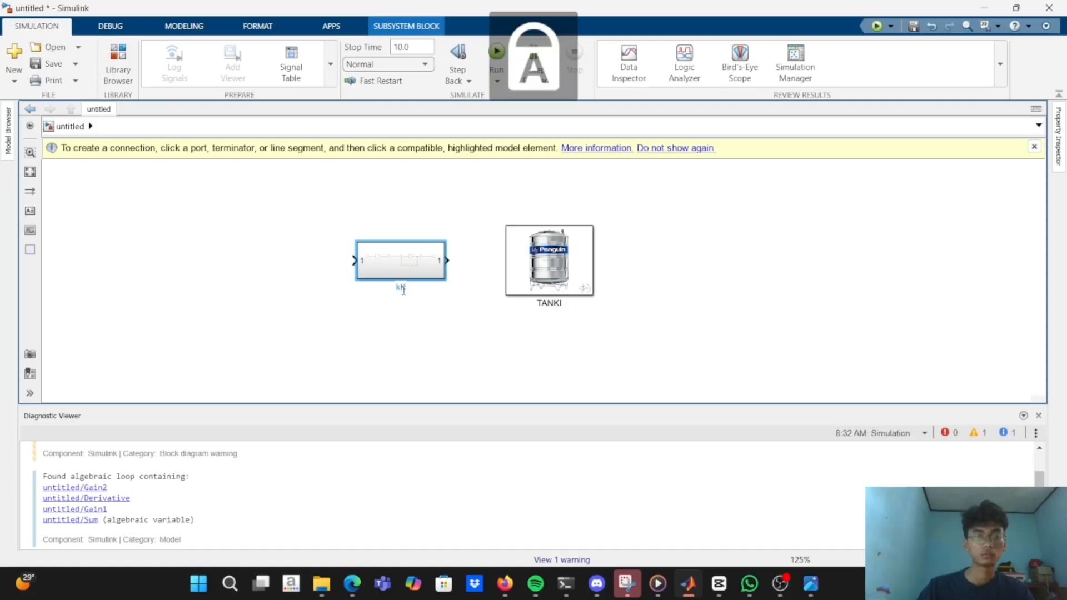
key("BackSpace")
key("BackSpace")
type("Ko")
key("Caps_Lock")
type("ntroler")
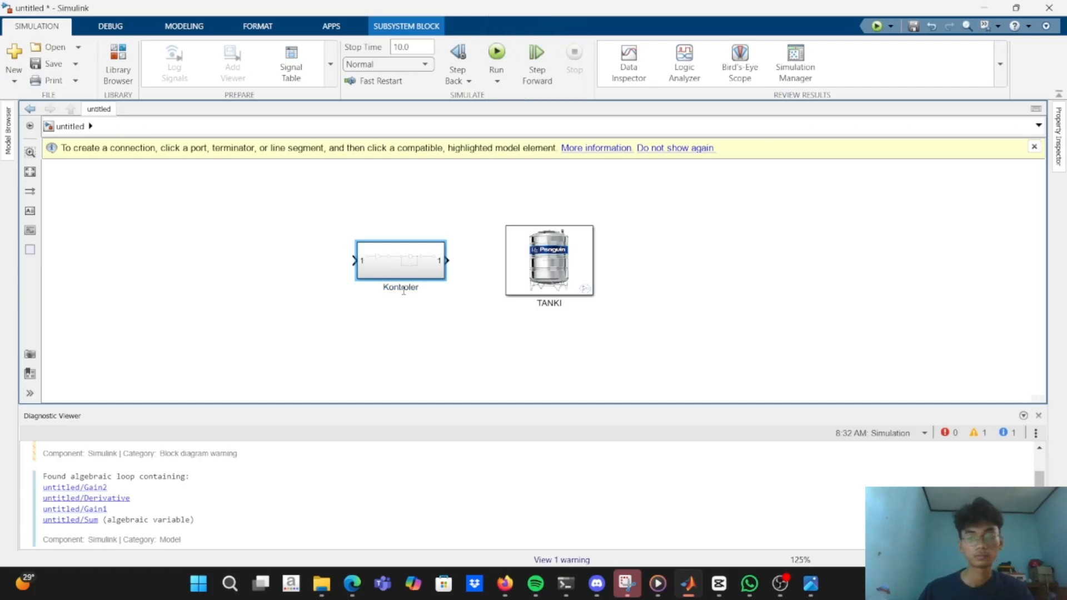
left_click(781, 581)
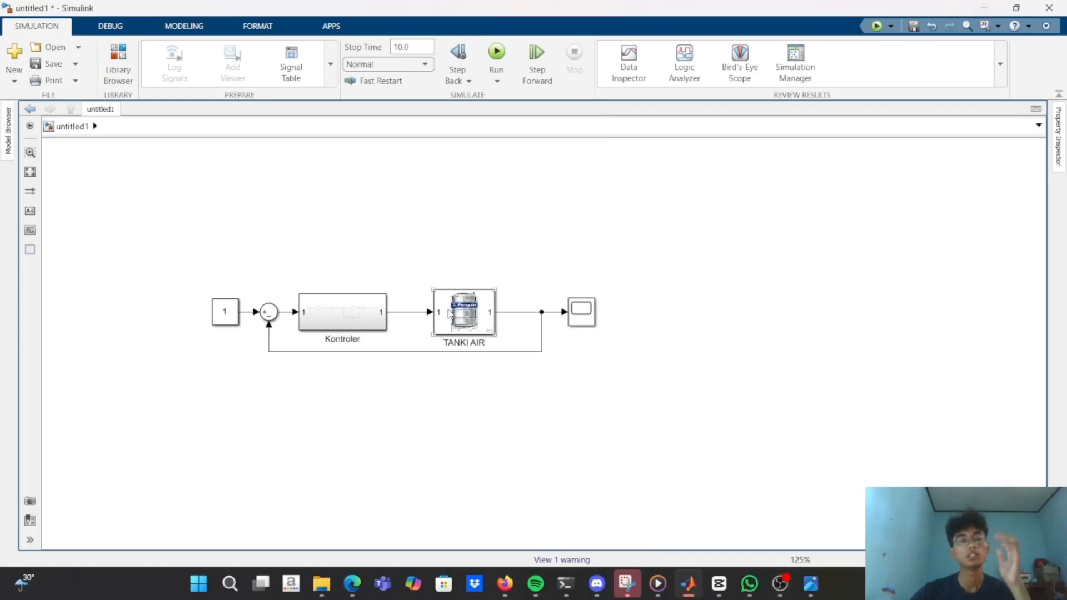
left_click(217, 315)
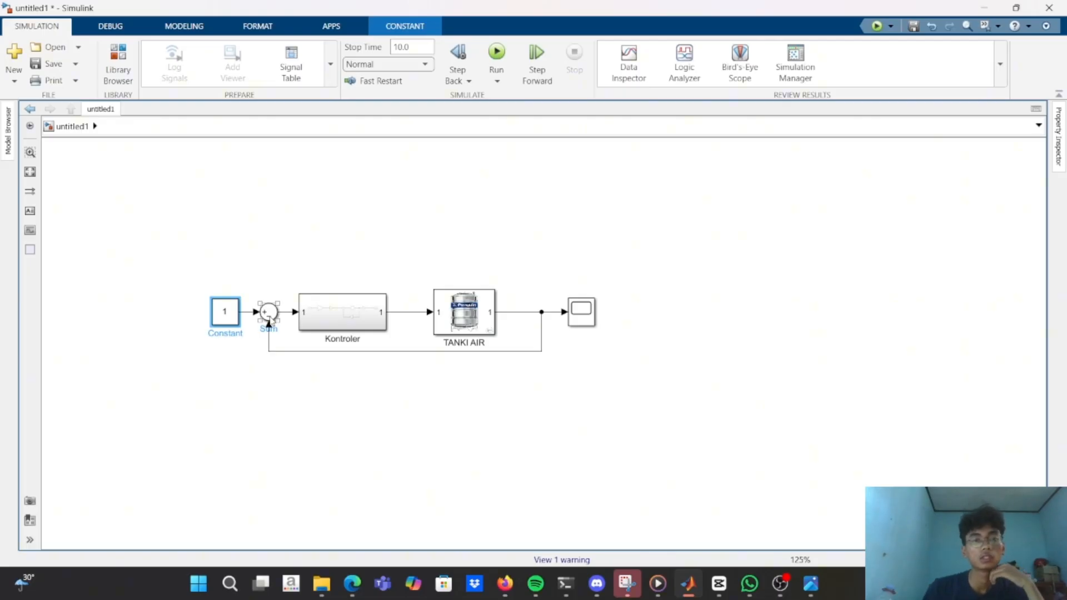
left_click(309, 315)
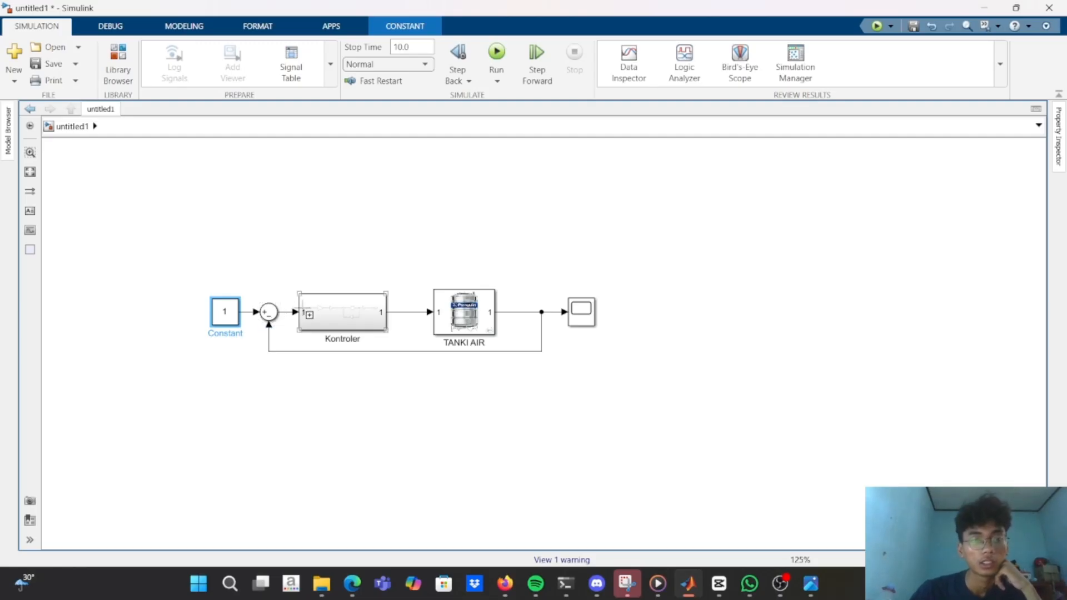
left_click(344, 325)
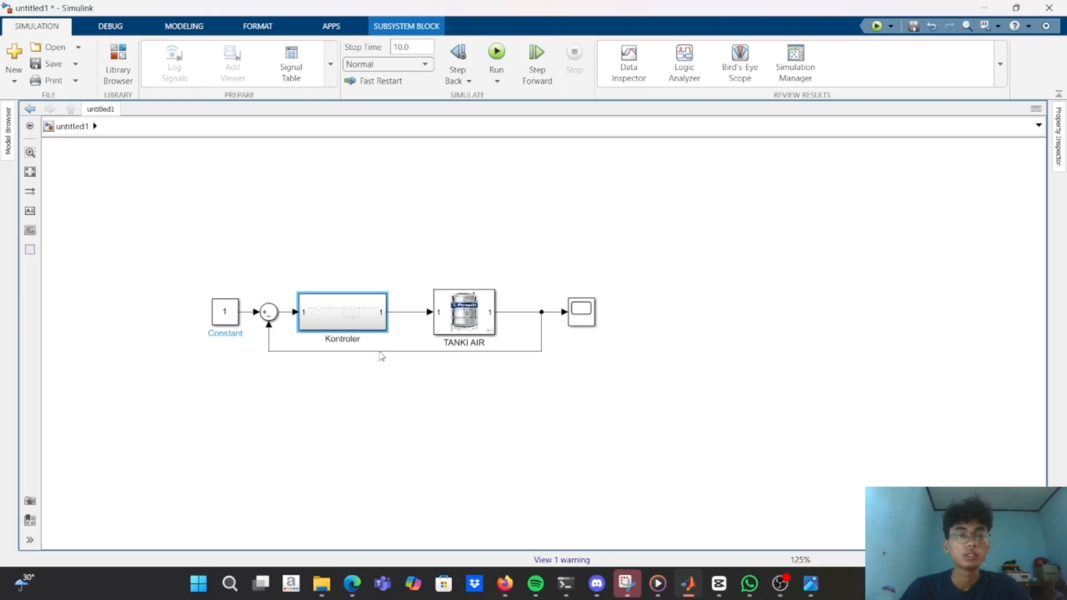
Move the feedback line further below the blocks in untitled1 and look inside the TANKI AIR subsystem.
left_click_drag(381, 352, 387, 384)
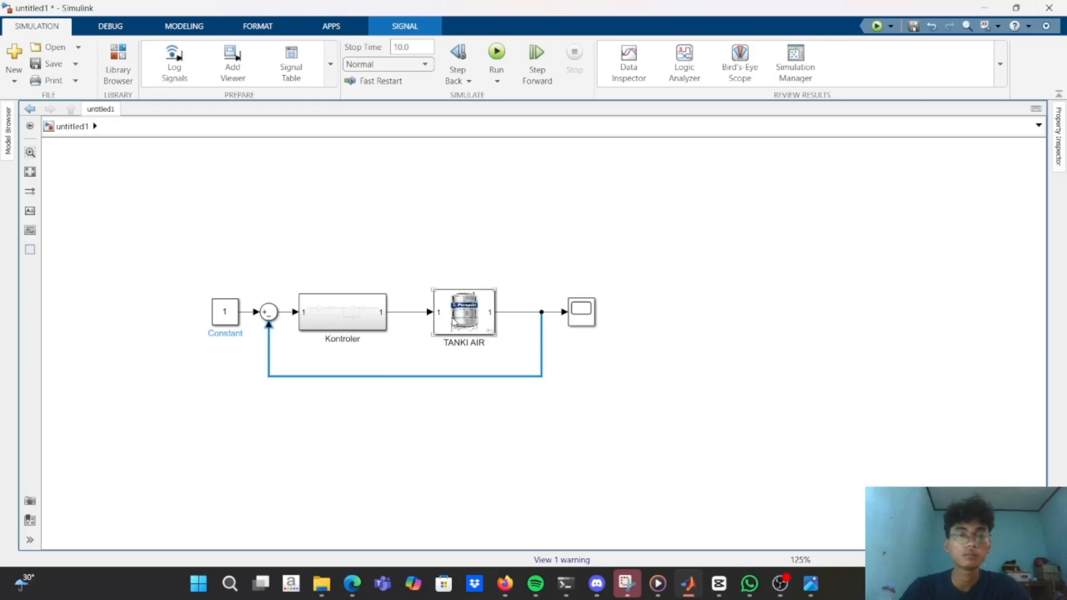
double_click(453, 322)
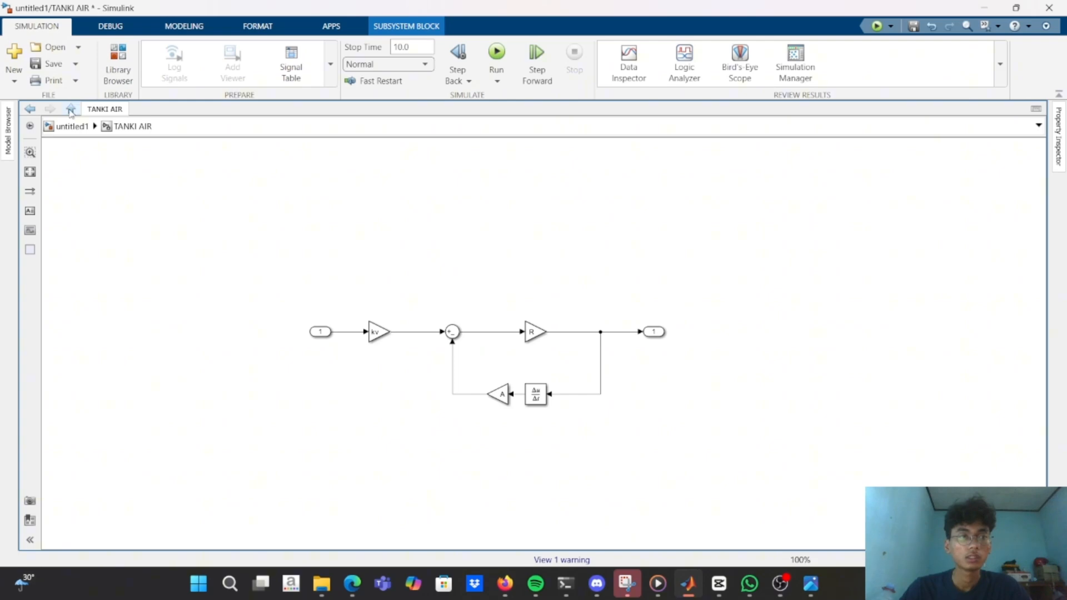
left_click(71, 109)
Examine the closed-loop response in the Scope and switch to the MATLAB window with the Tangki.m script.
double_click(581, 310)
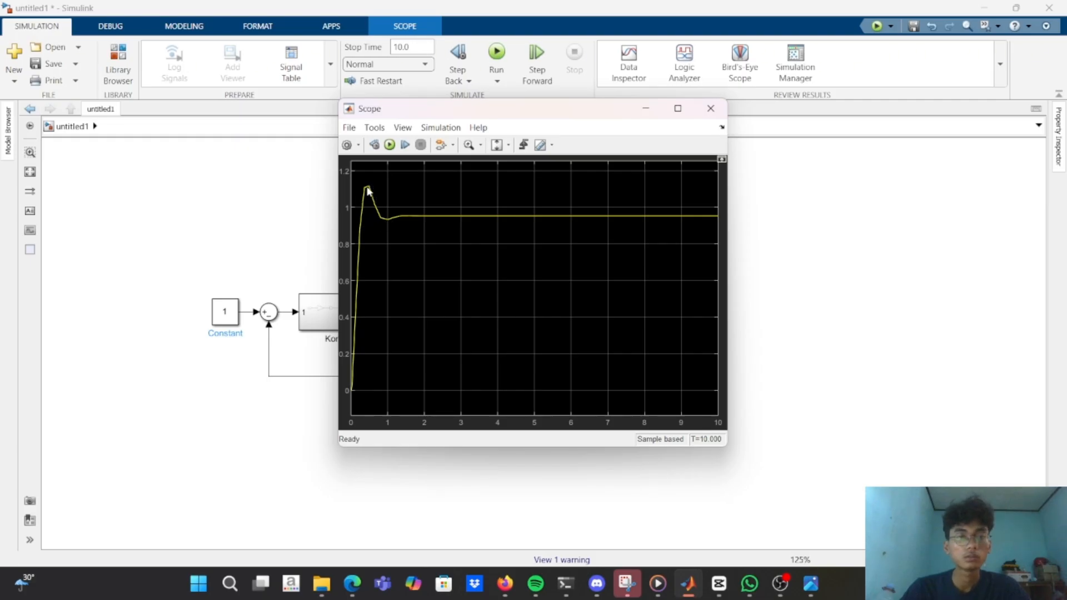
left_click(290, 243)
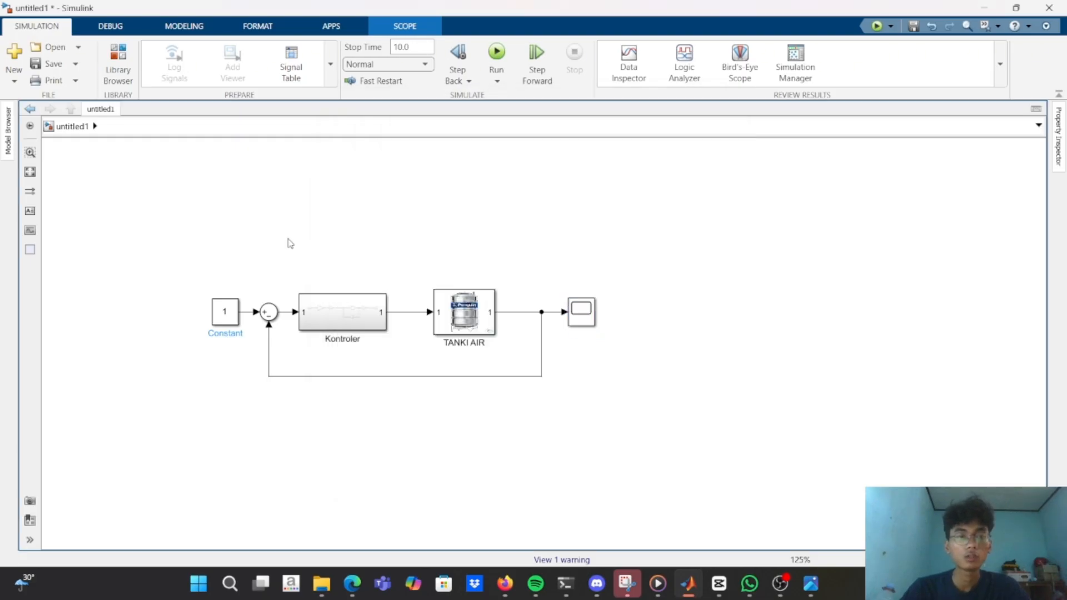
key("alt+Tab")
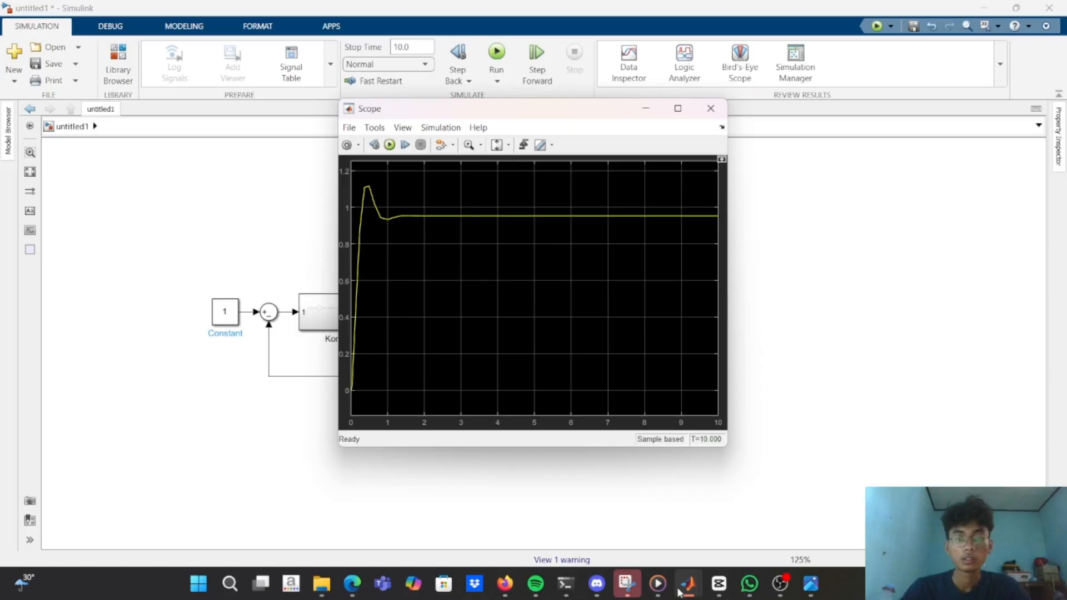
mouse_move(687, 586)
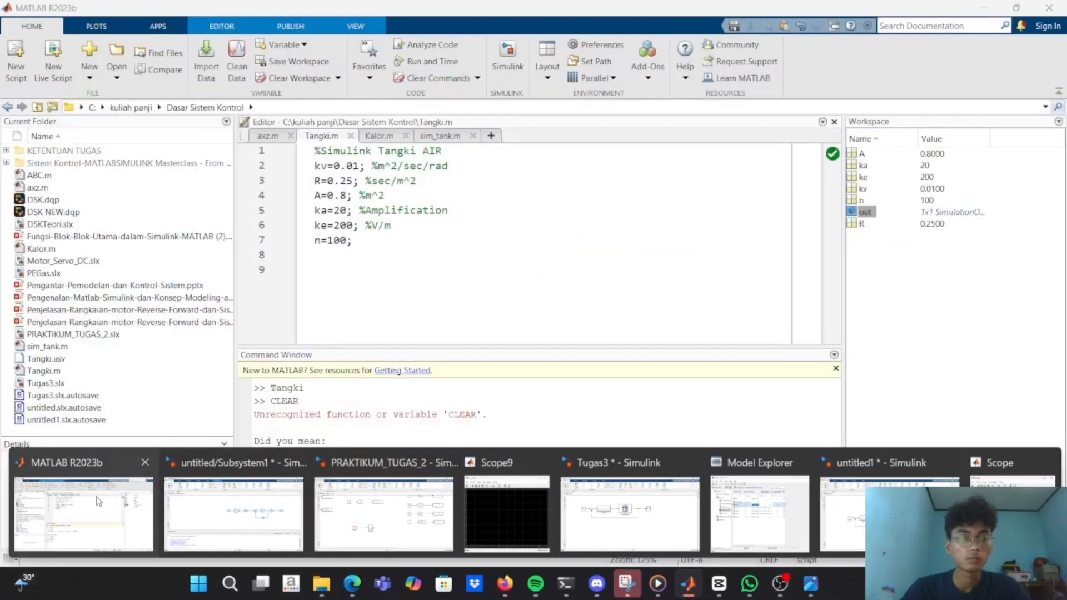
left_click(97, 500)
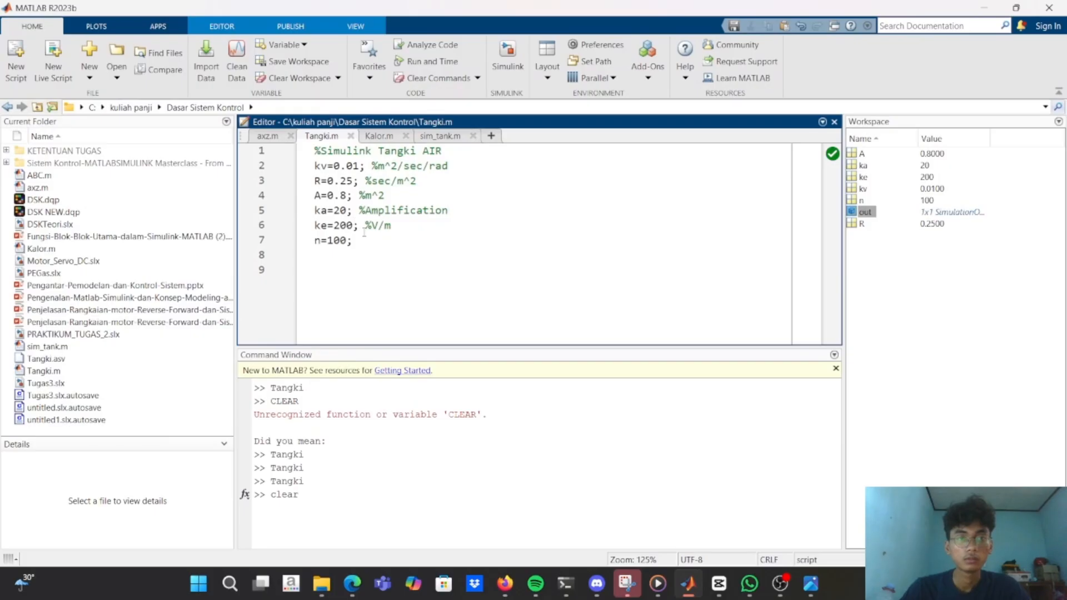
mouse_move(779, 583)
left_click(770, 533)
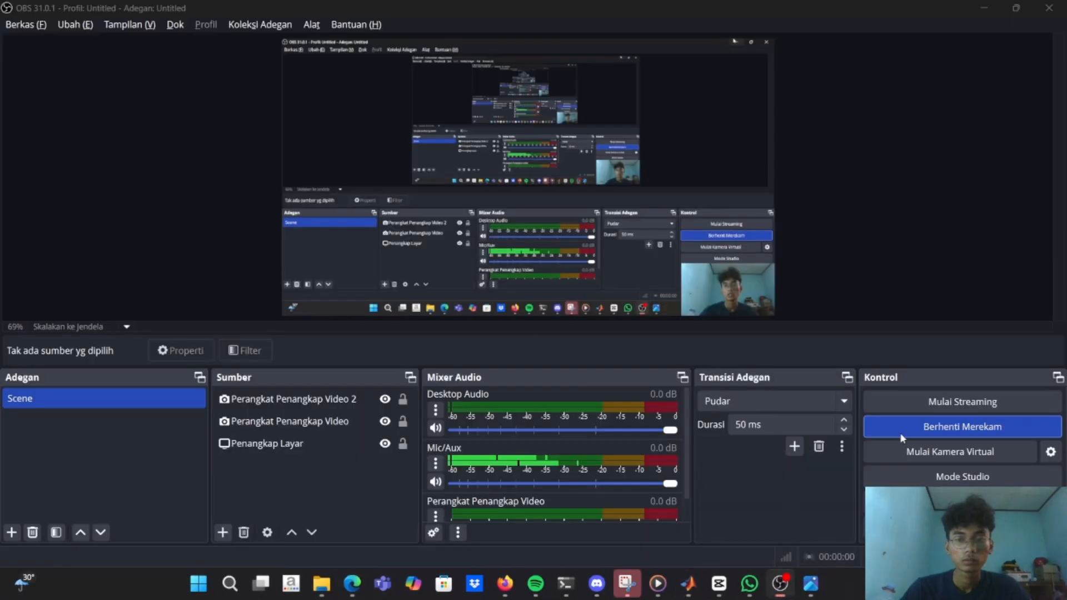
mouse_move(777, 582)
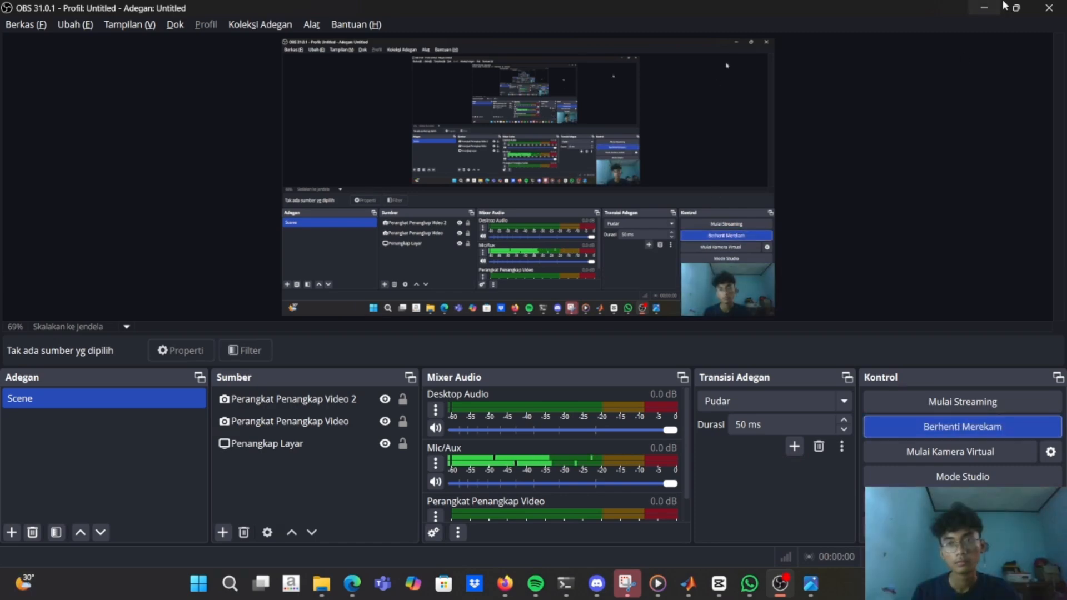
left_click(983, 7)
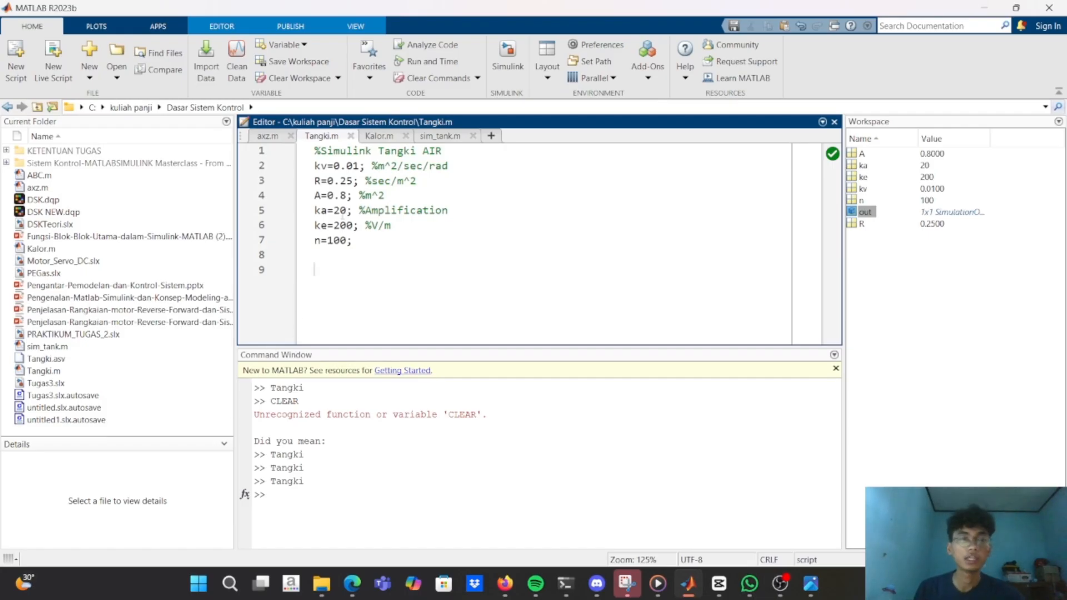
Change the amplification ka to 90 in Tangki.m and run the script to update the workspace.
left_click(346, 210)
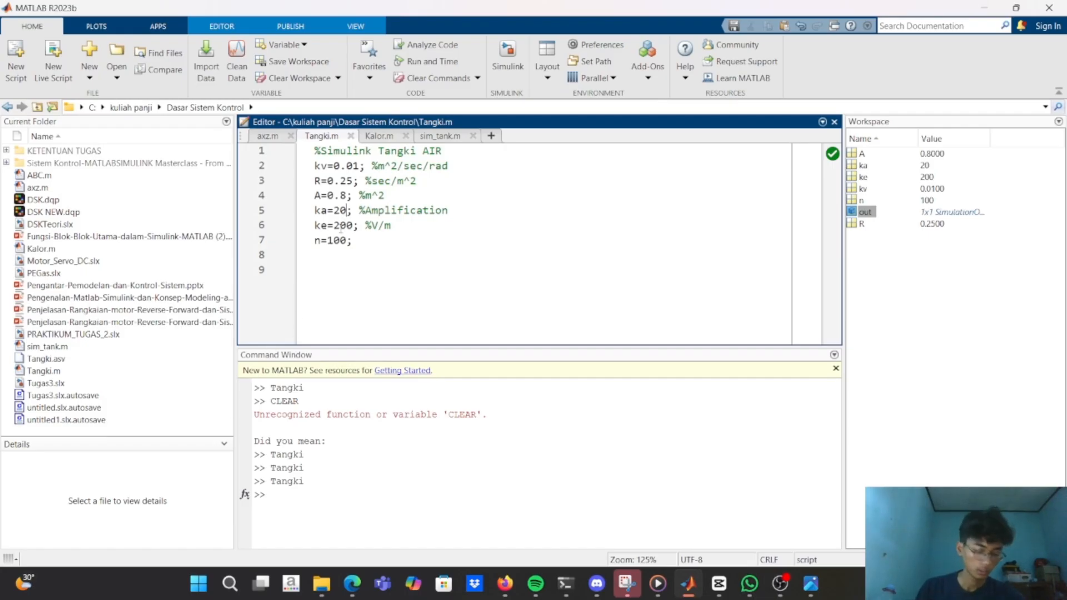
key("BackSpace")
key("BackSpace")
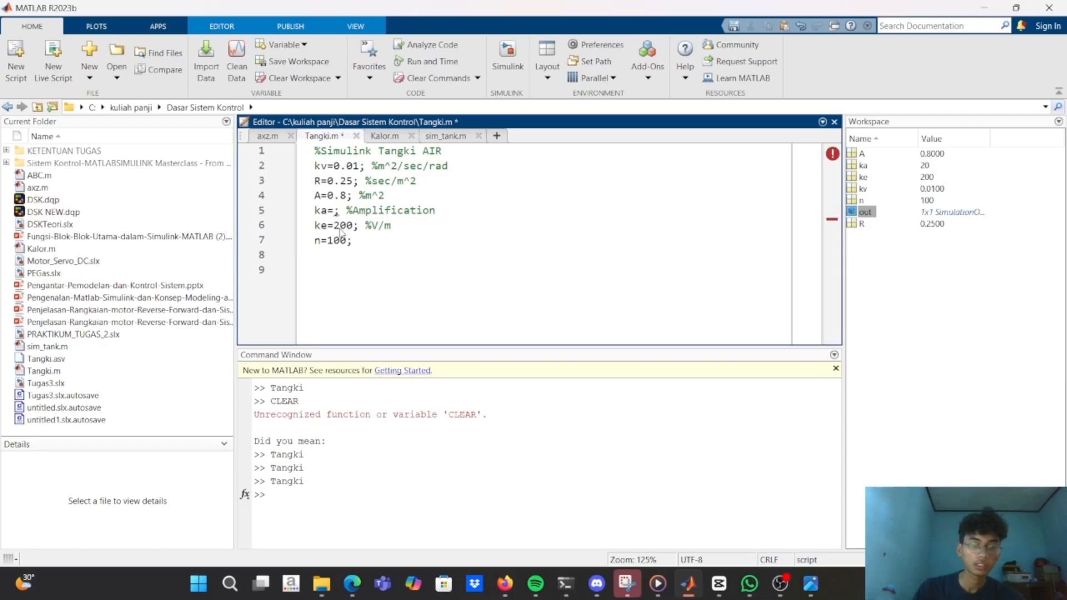
type("90")
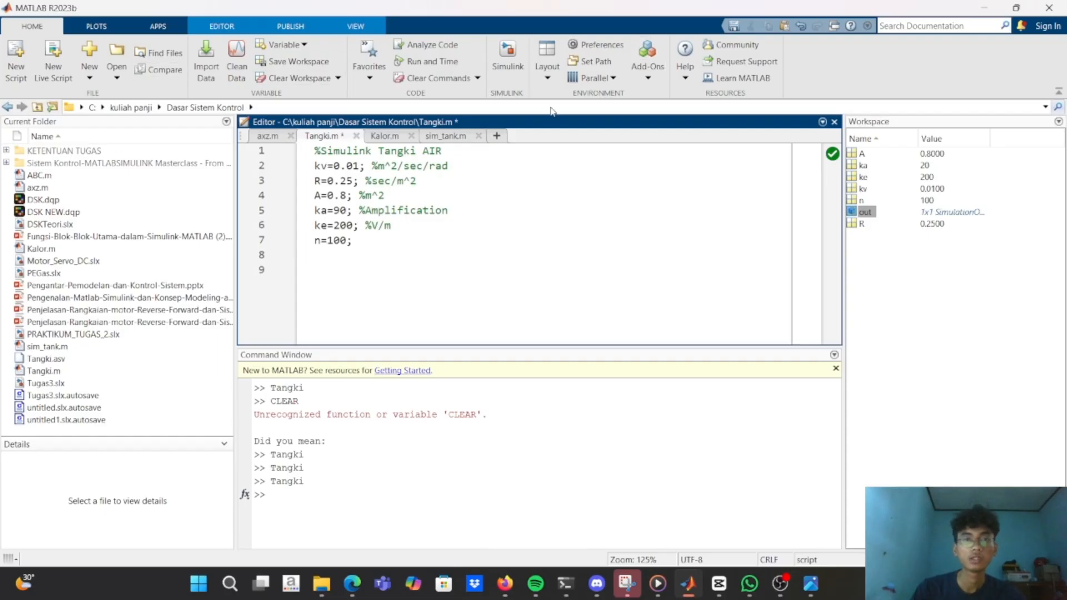
left_click(235, 32)
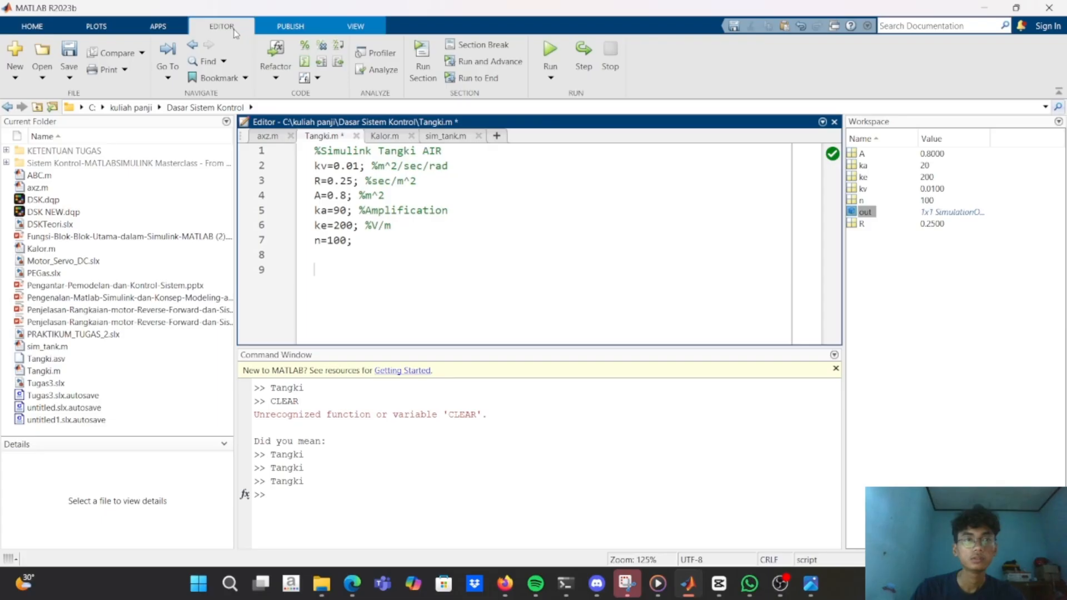
left_click(550, 53)
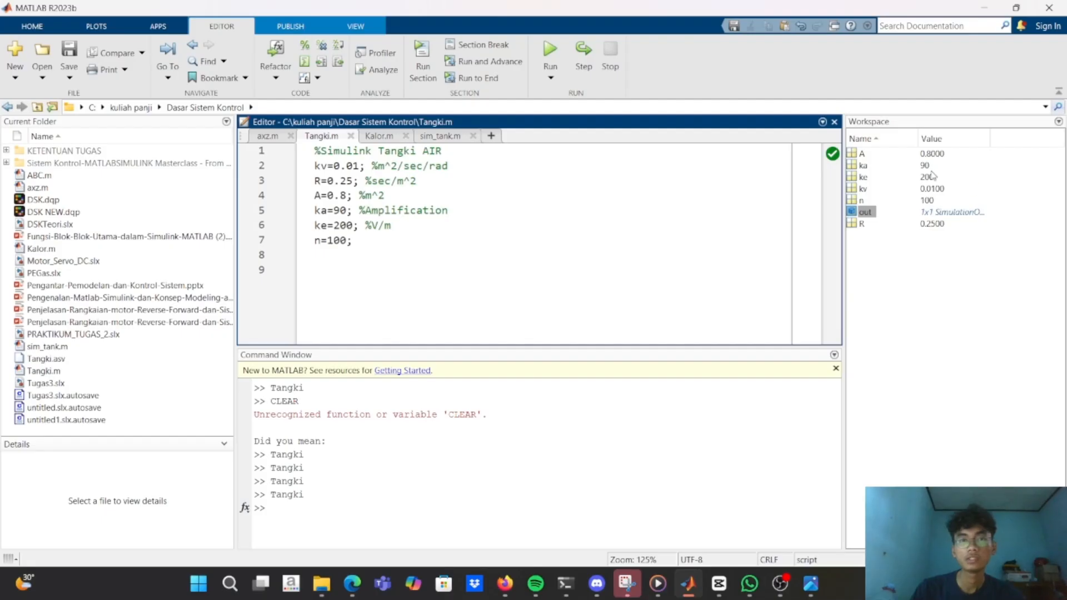
Switch to the untitled1 model, run the simulation, and examine the closed-loop response in the Scope around its settling point.
key("alt+Tab")
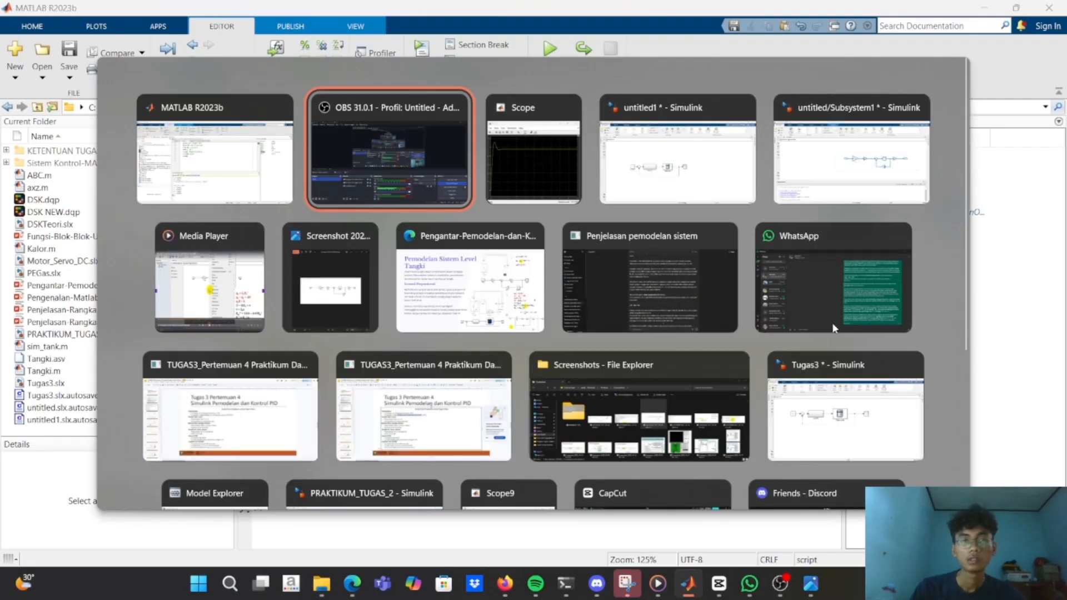
key("Tab")
key("Tab")
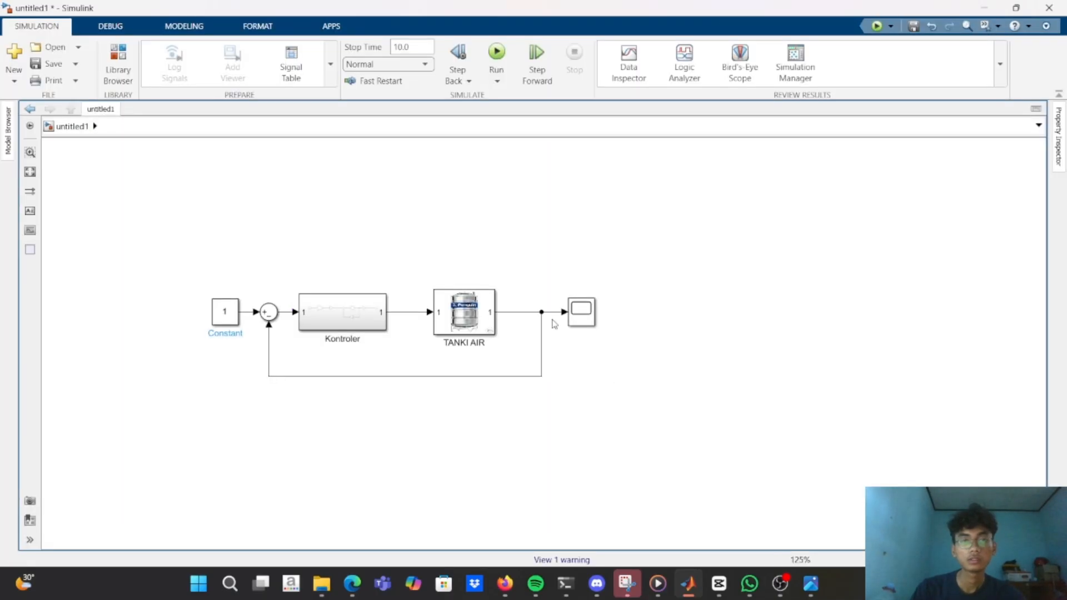
left_click(497, 64)
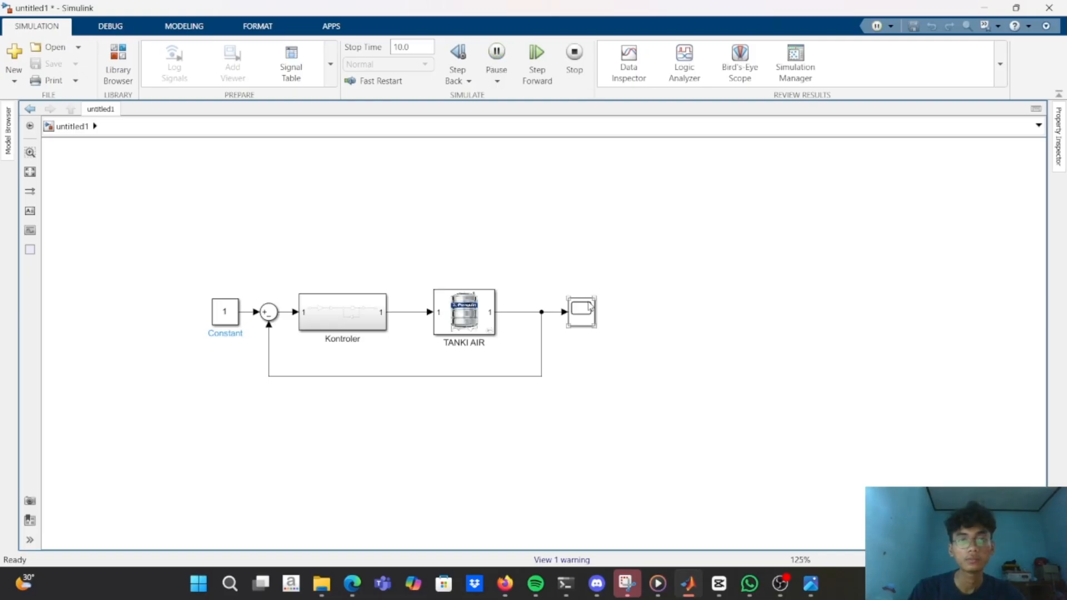
double_click(589, 307)
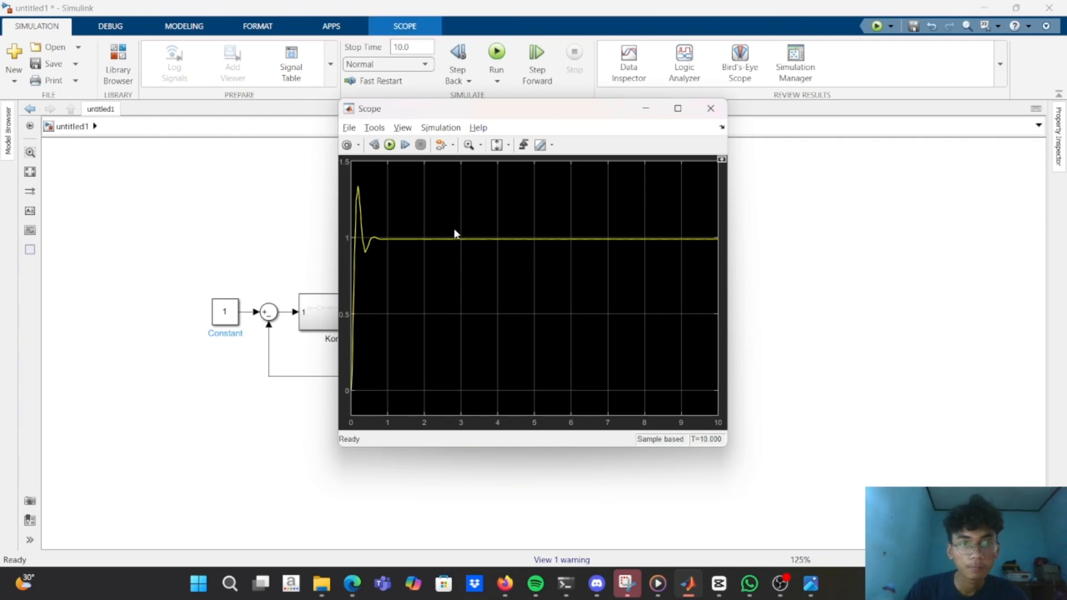
left_click(469, 145)
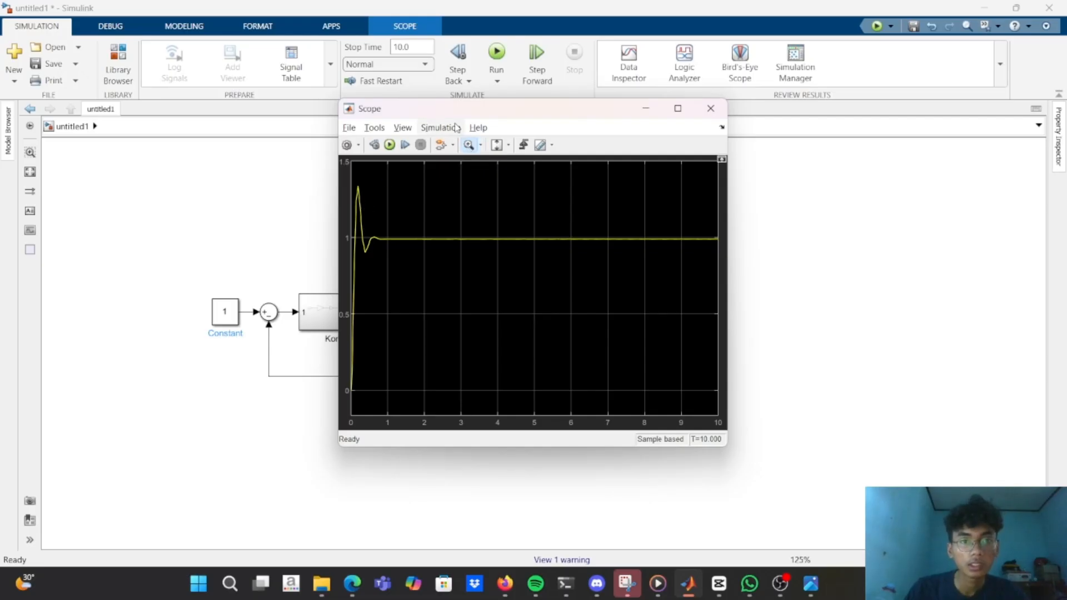
left_click(388, 252)
double_click(388, 252)
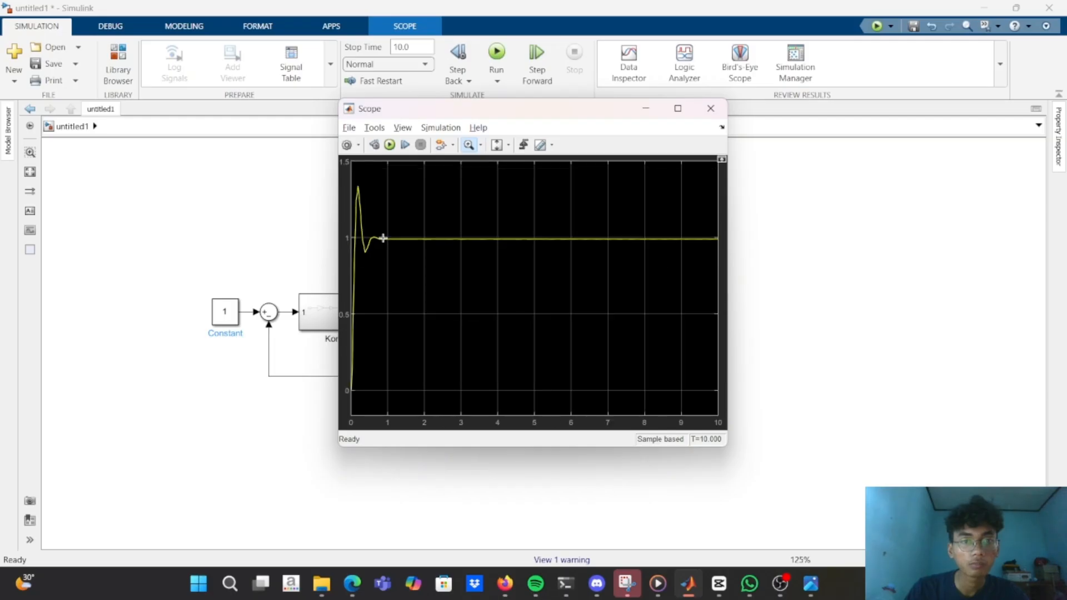
double_click(383, 238)
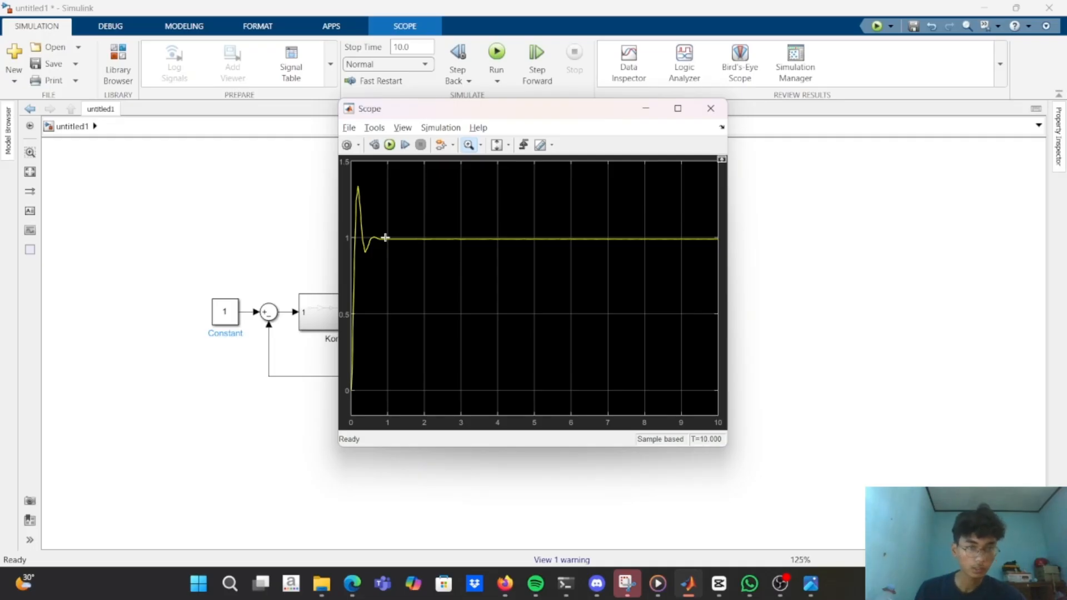
Return to Tangki.m in MATLAB, set the amplification ka to 200, and run the script.
key("alt+Tab")
key("alt+Tab")
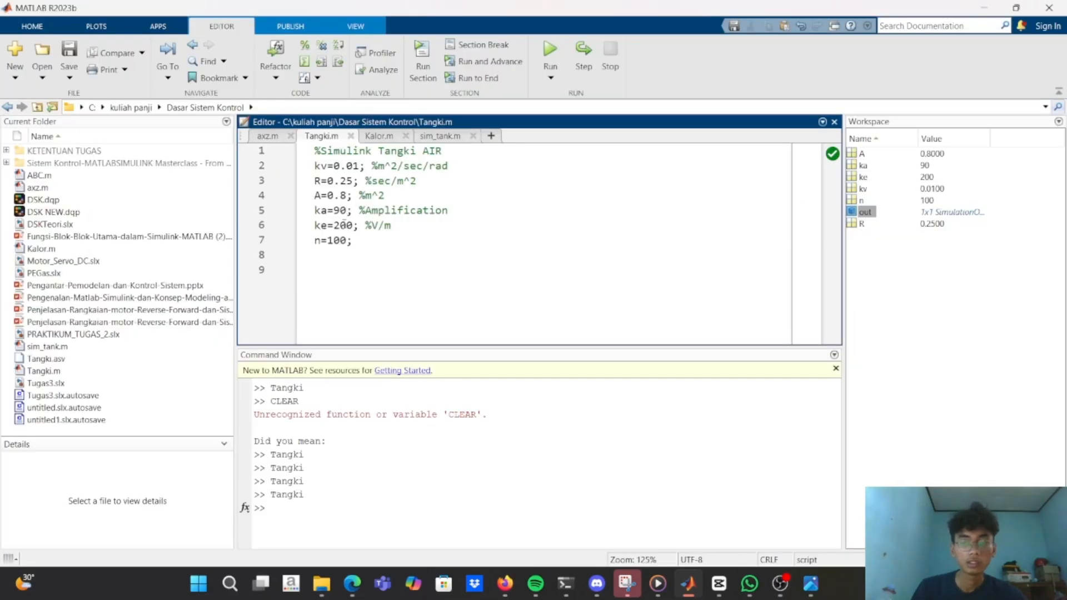
left_click(348, 210)
key("BackSpace")
key("BackSpace")
type("200")
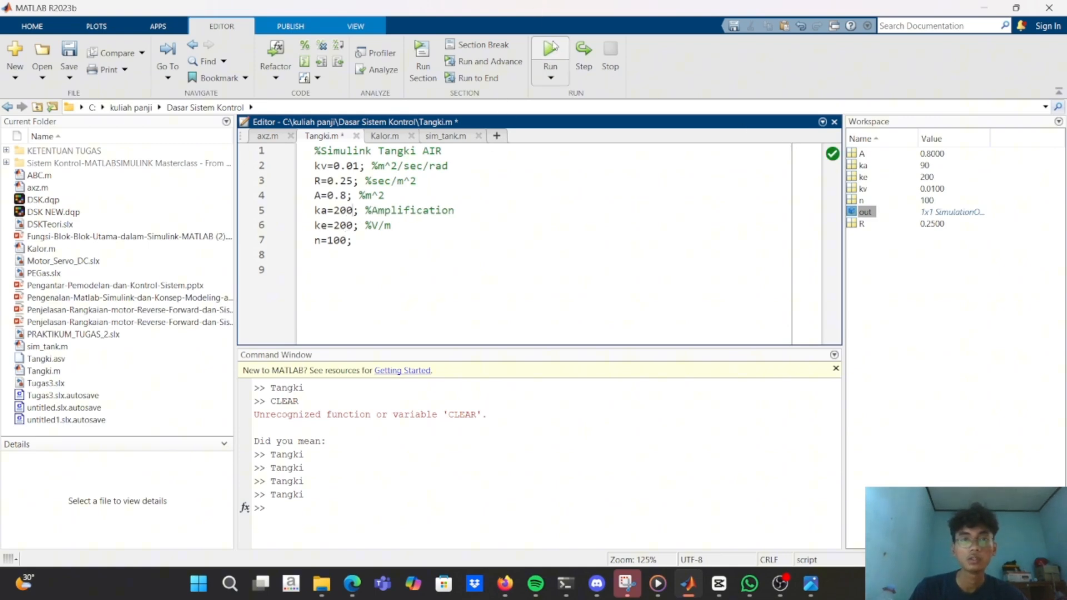
left_click(552, 50)
Go back to the untitled1 model, run the simulation with the updated ka, and display the response in the Scope.
key("alt+Tab")
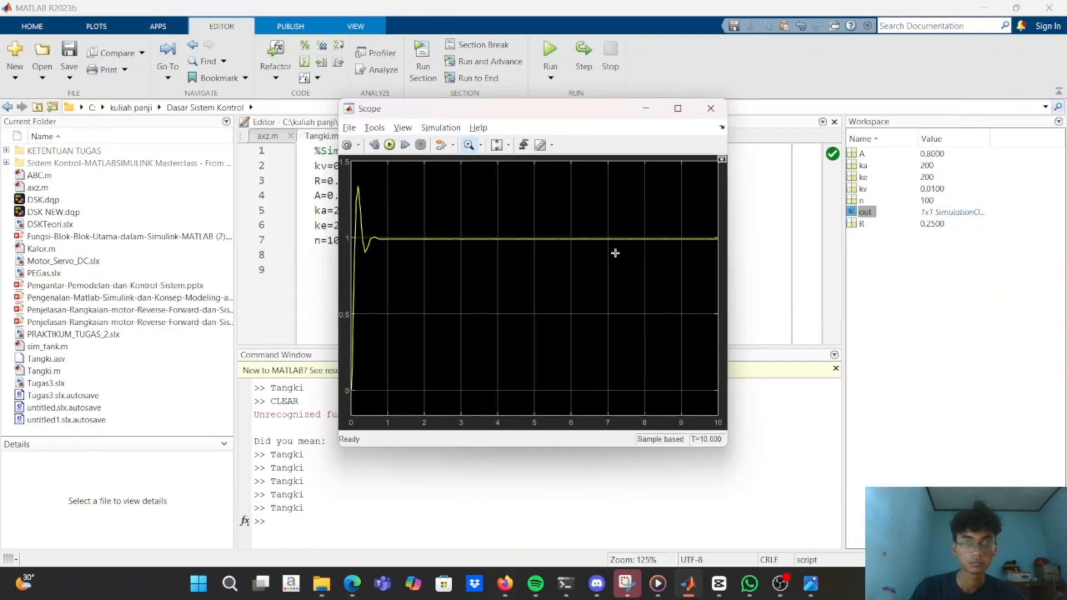
key("alt+Tab")
key("alt+Tab")
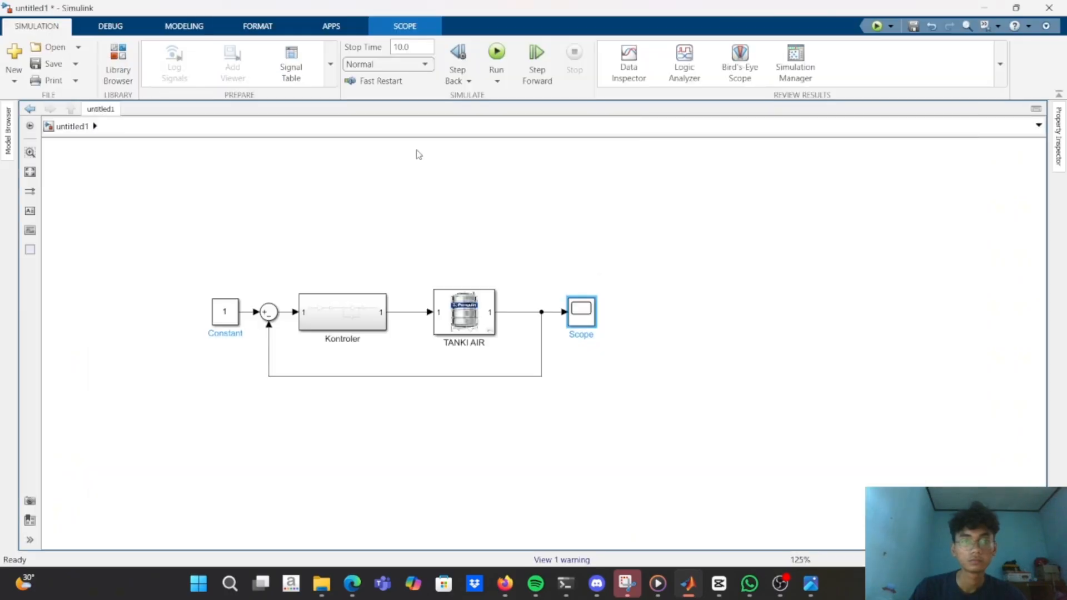
left_click(497, 53)
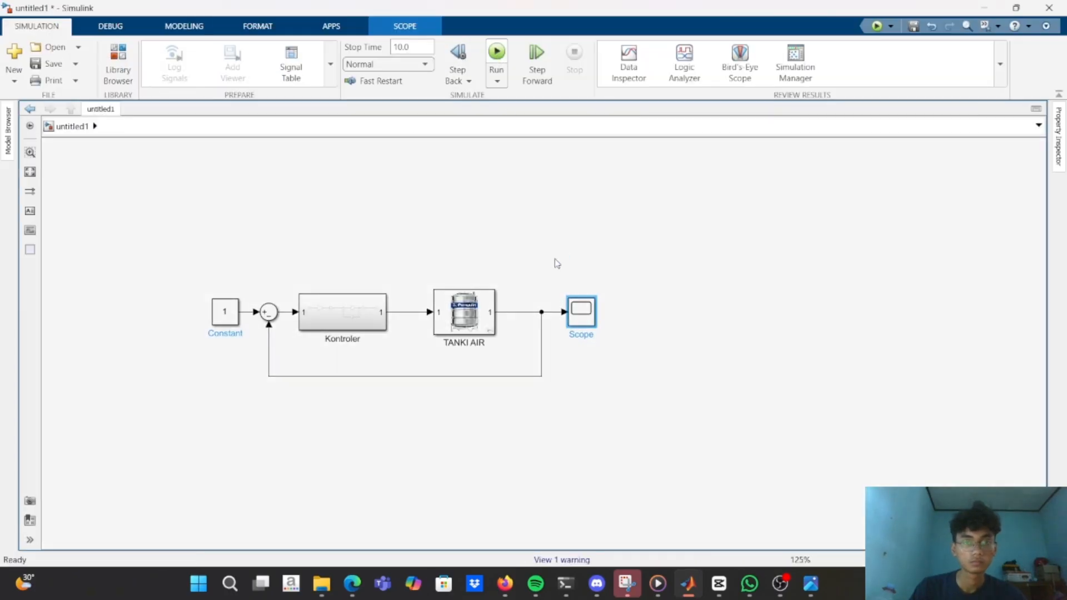
left_click(574, 321)
double_click(575, 321)
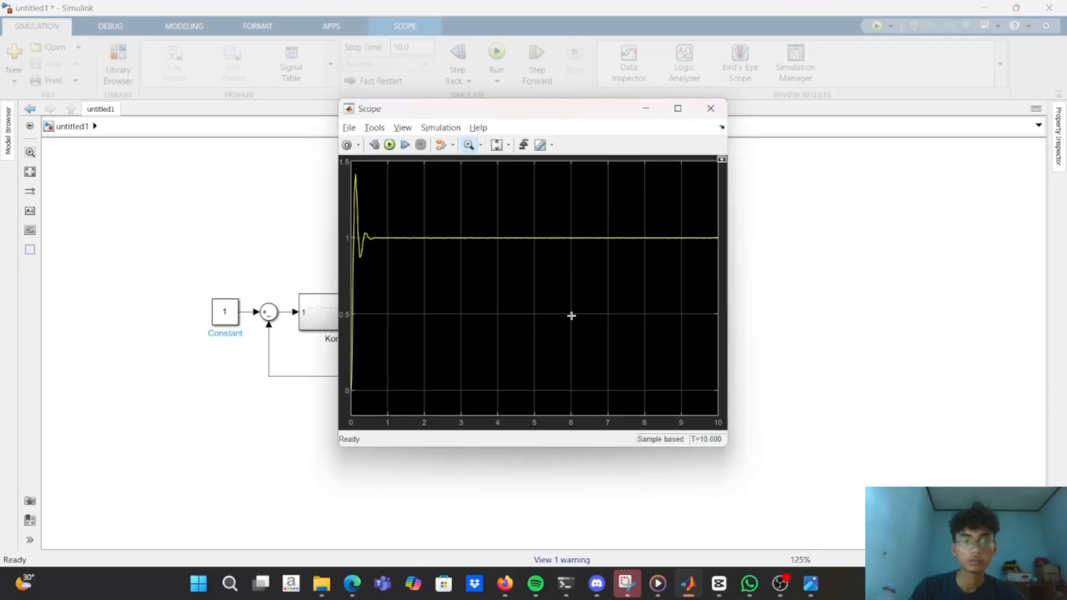
Check the ka value in the MATLAB workspace, rerun the untitled1 simulation, and reopen the Scope.
key("alt+Tab")
key("alt+Tab")
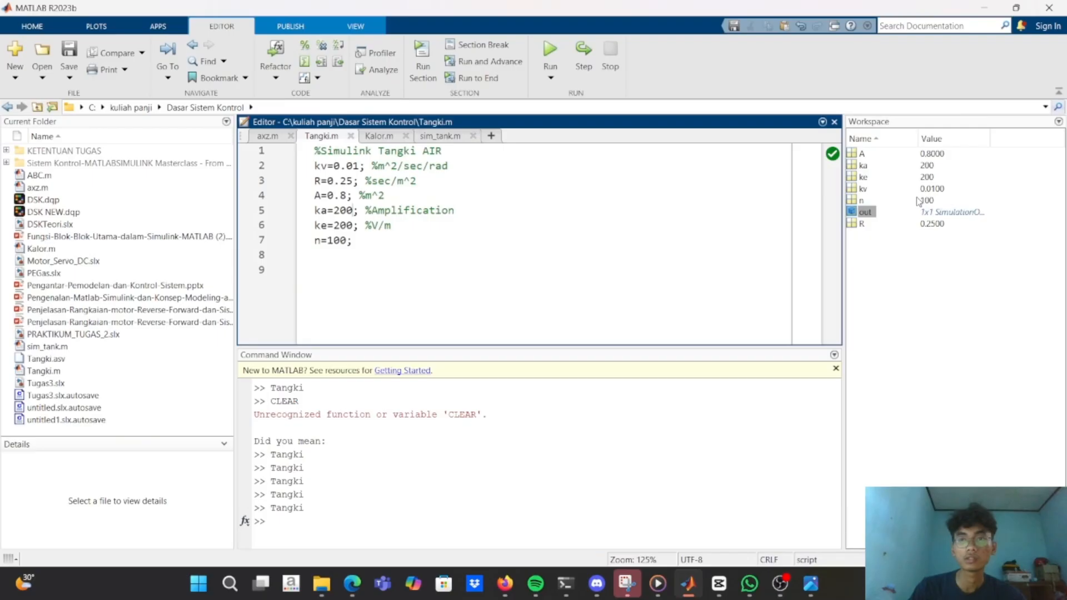
key("alt+Tab")
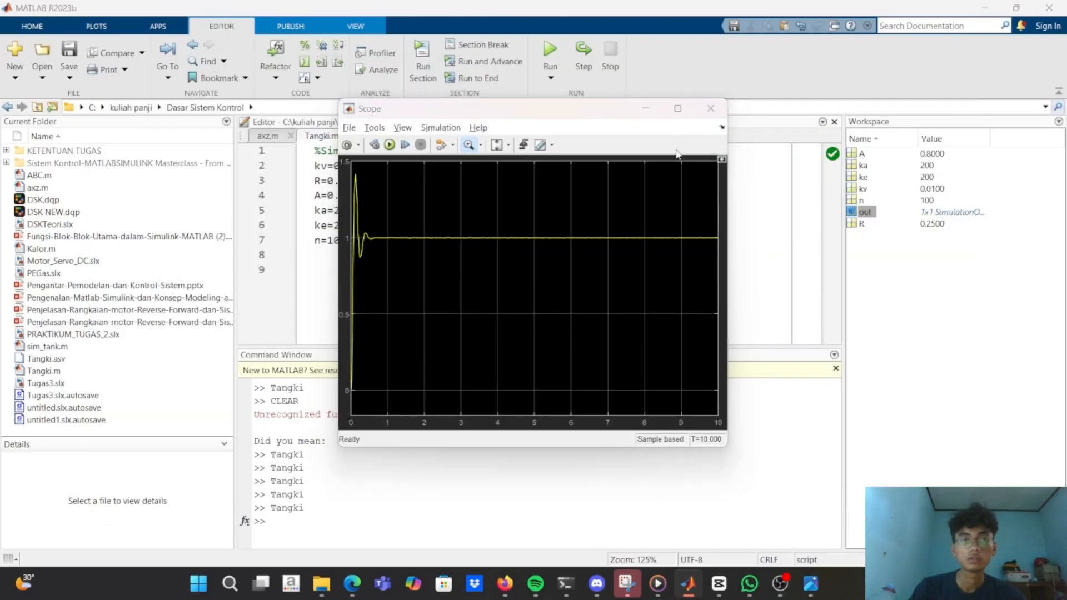
key("alt+Tab")
key("alt+Tab")
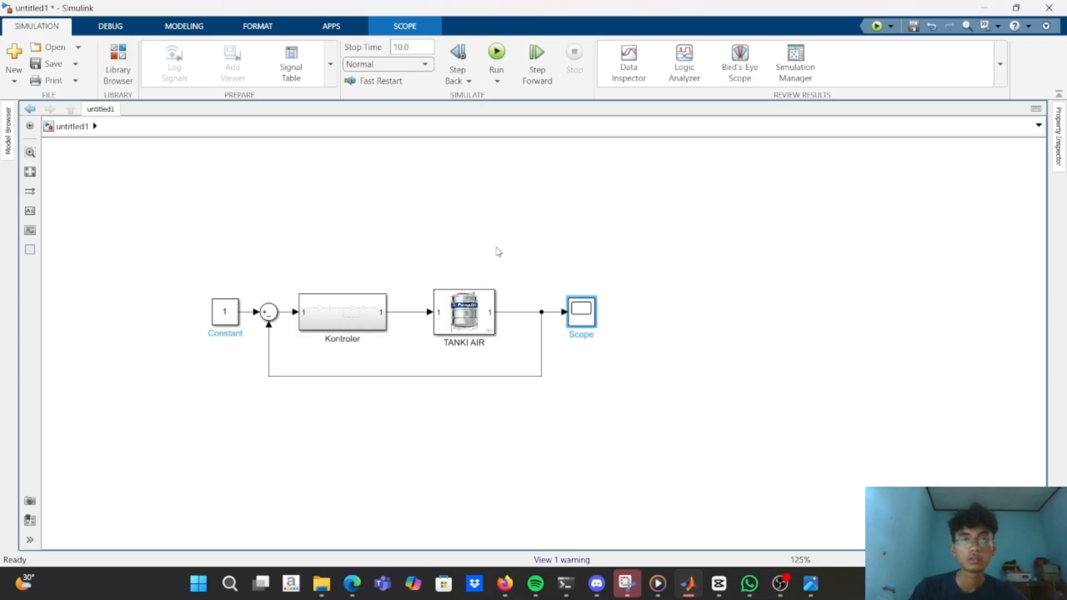
left_click(493, 62)
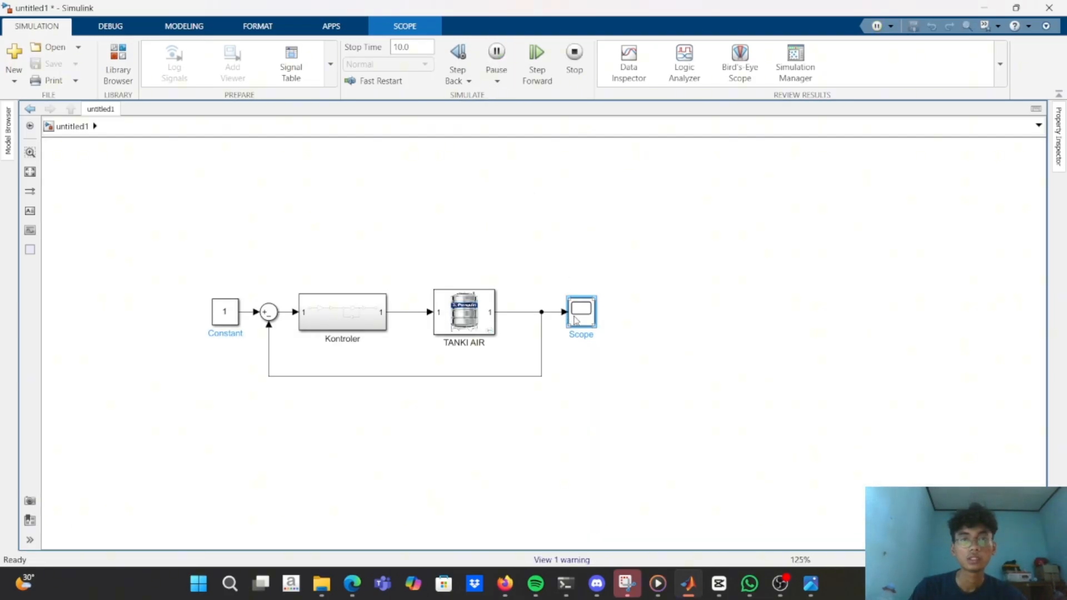
double_click(582, 314)
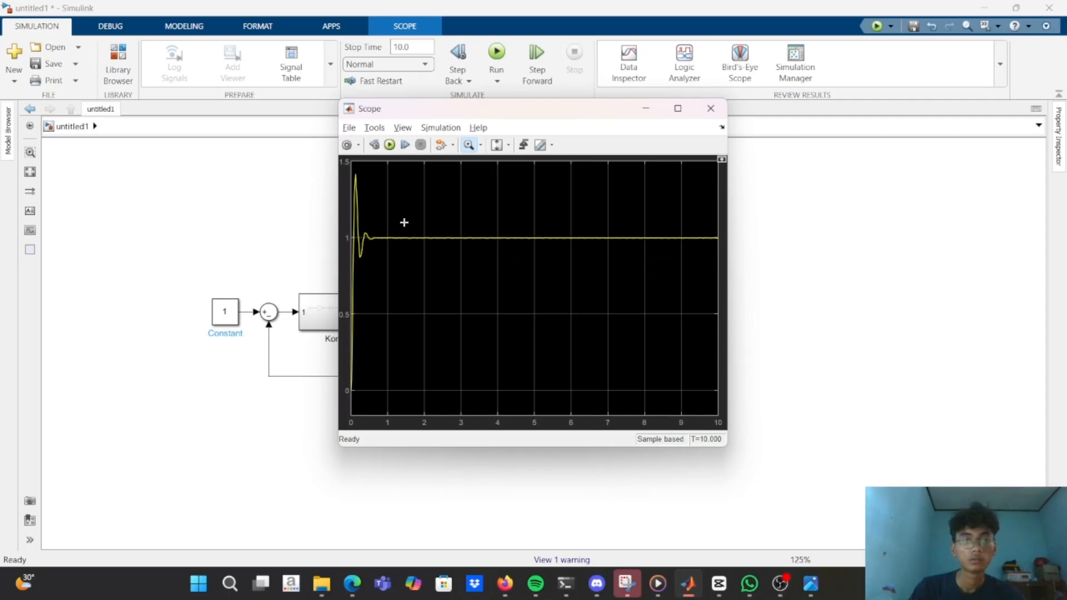
Zoom in closely on the steady-state part of the Scope curve to examine its small oscillations near 1.
scroll(404, 222, "up", 1)
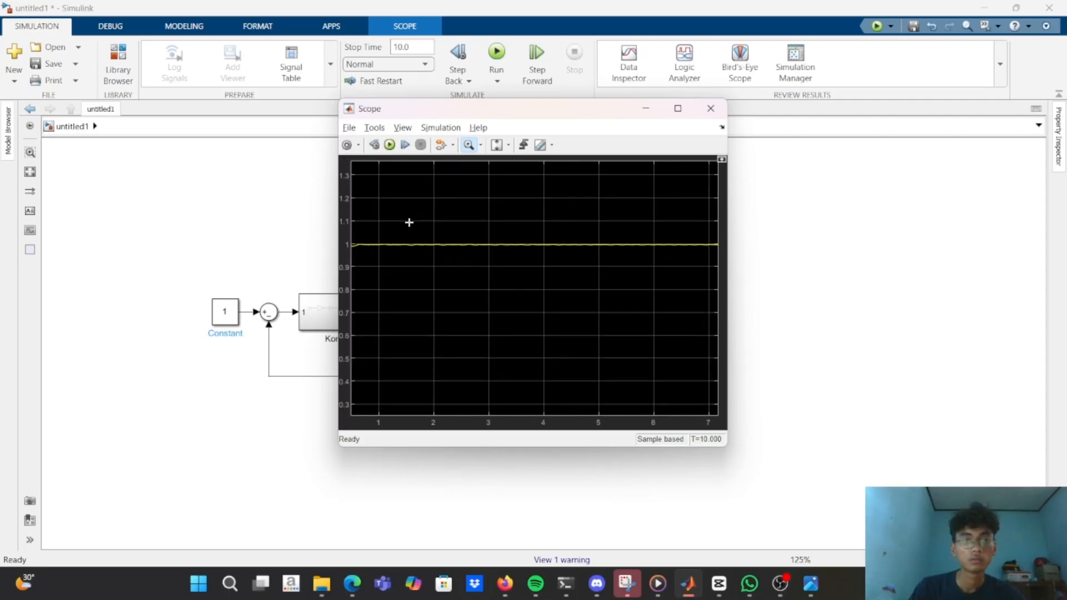
scroll(389, 238, "up", 1)
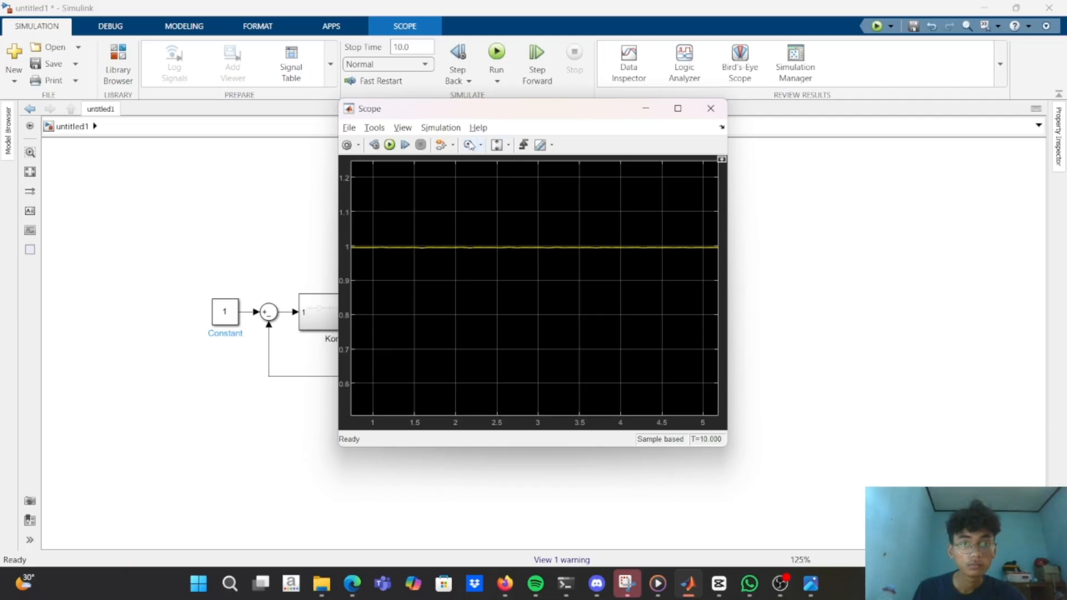
left_click(469, 145)
left_click(383, 236)
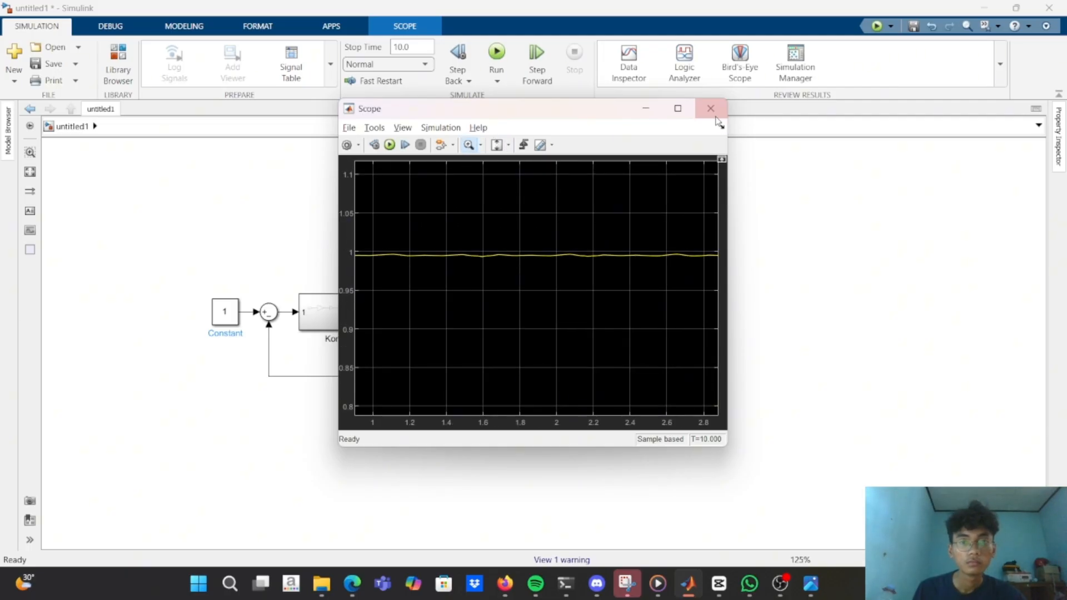
left_click(713, 114)
double_click(577, 308)
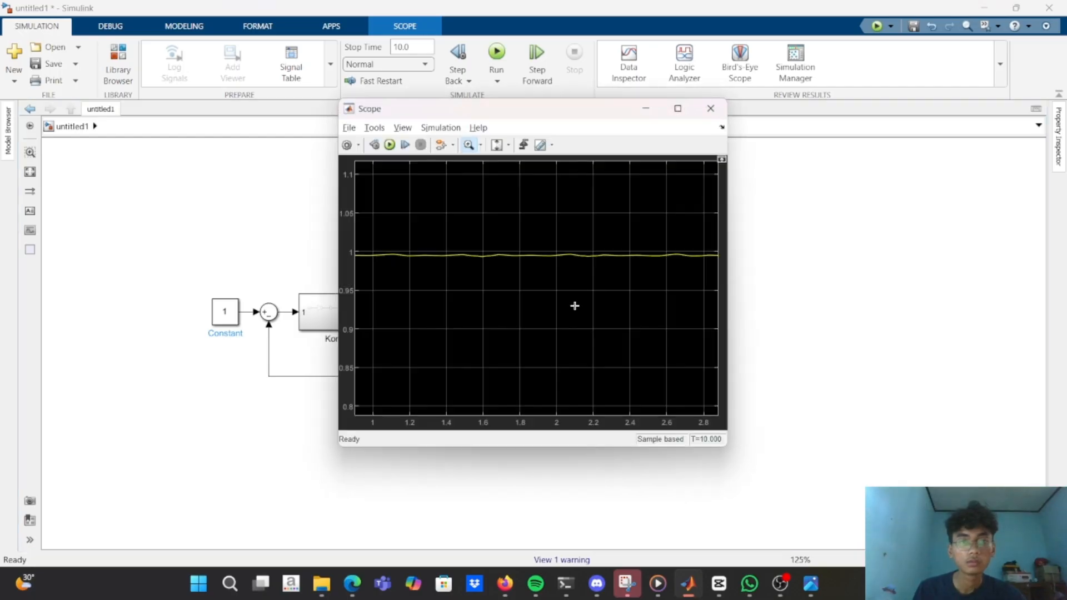
left_click(515, 270)
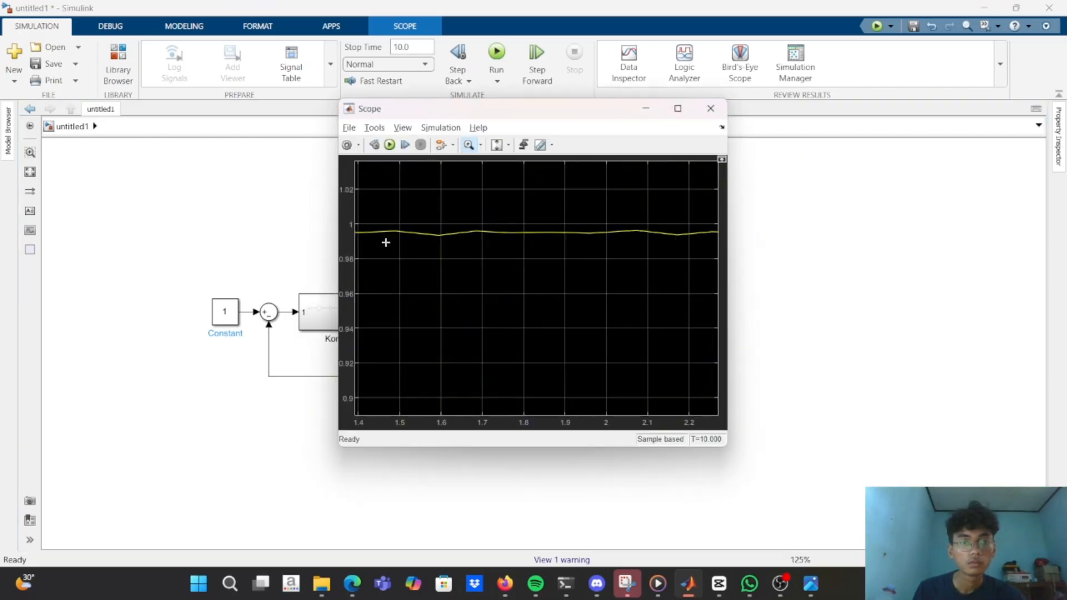
left_click(386, 242)
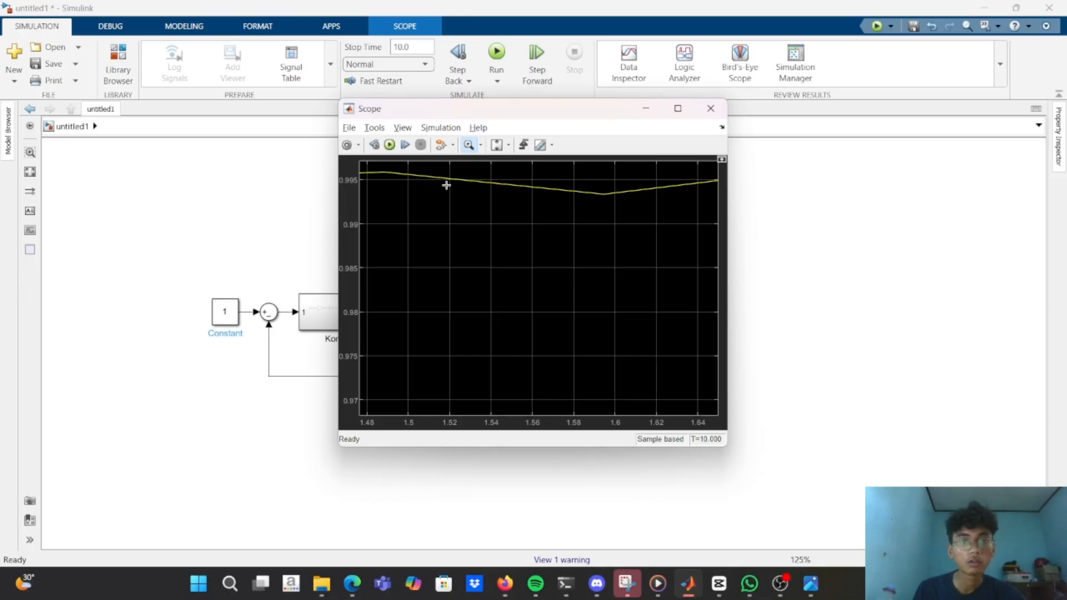
scroll(537, 202, "up", 1)
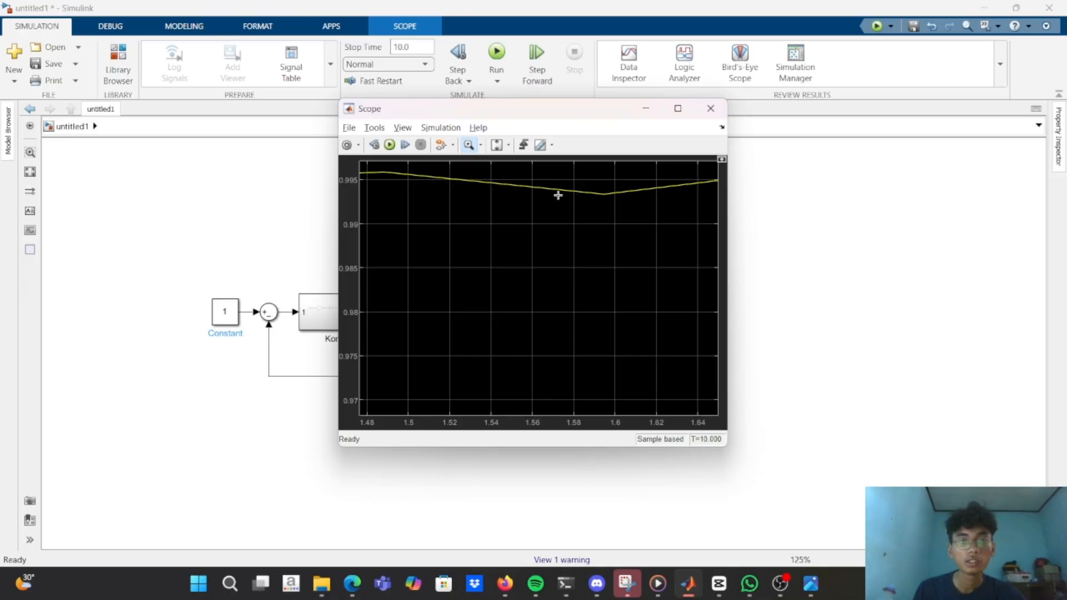
Pan the zoomed Scope plot along the curve to inspect the response at higher times, and minimize the Scope window.
left_click(481, 145)
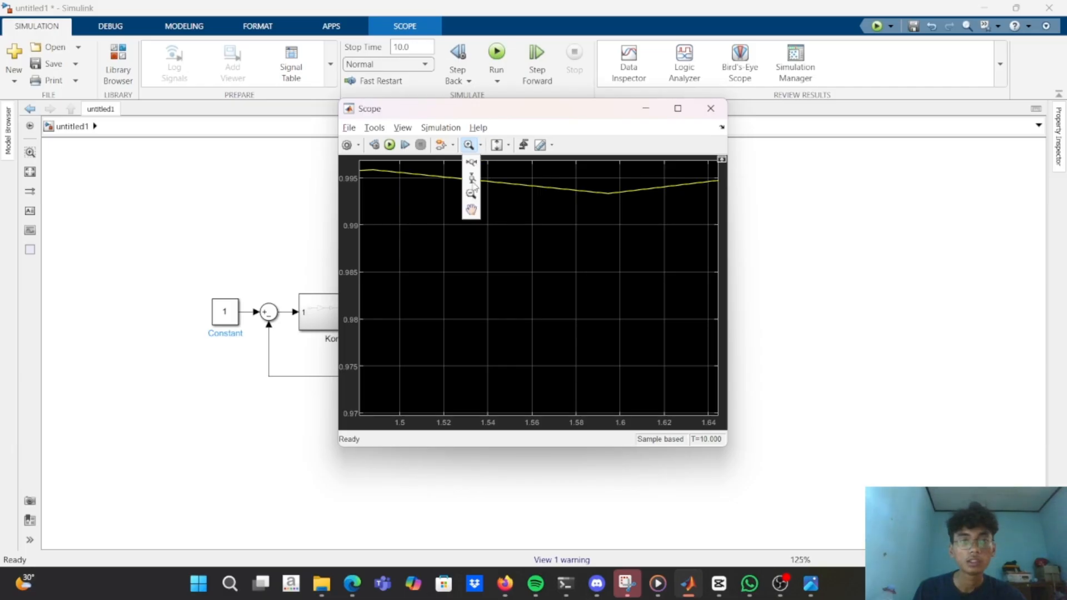
left_click(471, 206)
left_click_drag(476, 194, 426, 228)
left_click_drag(512, 241, 371, 275)
left_click_drag(505, 312, 400, 313)
left_click_drag(580, 308, 367, 303)
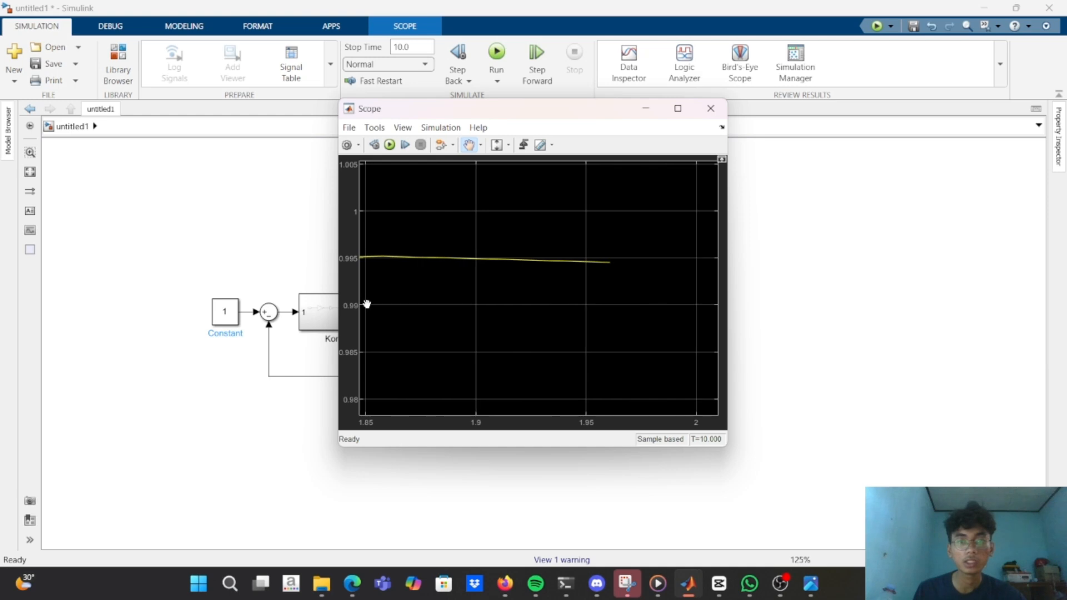
left_click(654, 112)
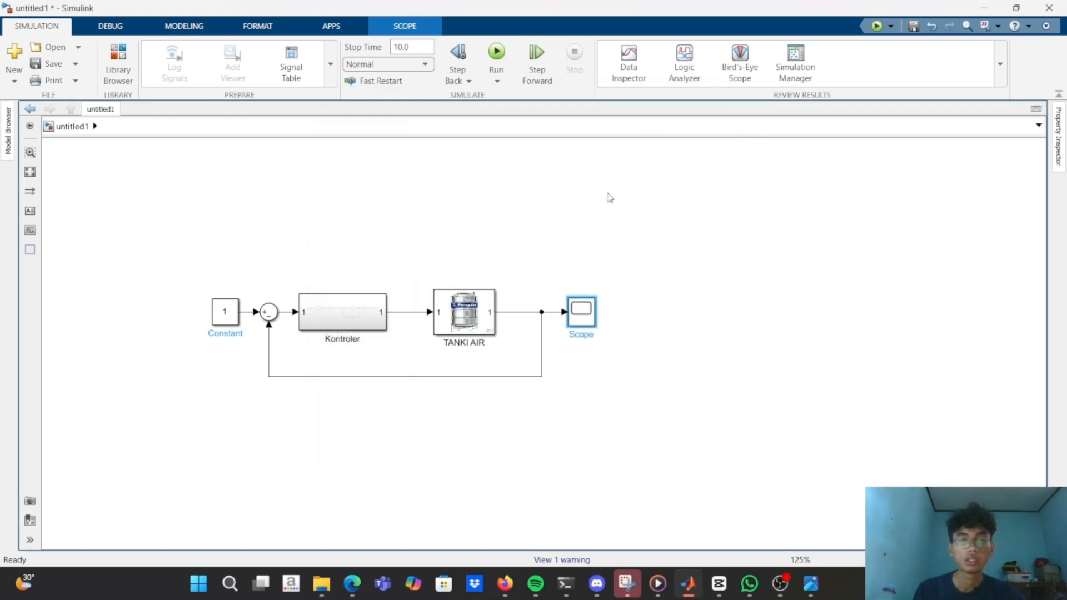
Return to Tangki.m in MATLAB, set the amplification ka to 2, and run the script.
key("alt+Tab")
key("alt+Tab")
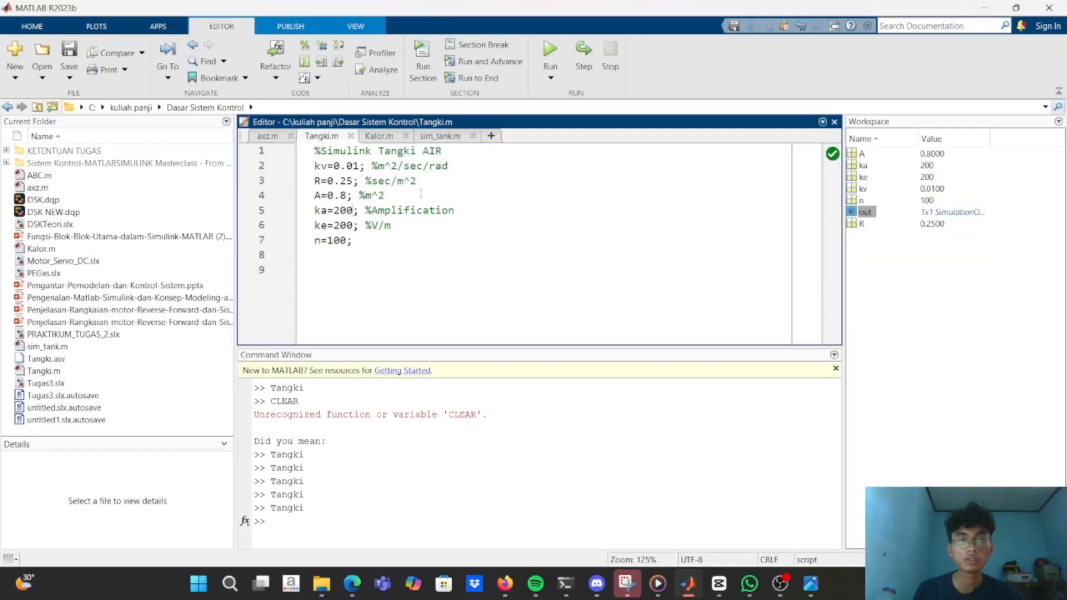
left_click(348, 210)
key("BackSpace")
key("BackSpace")
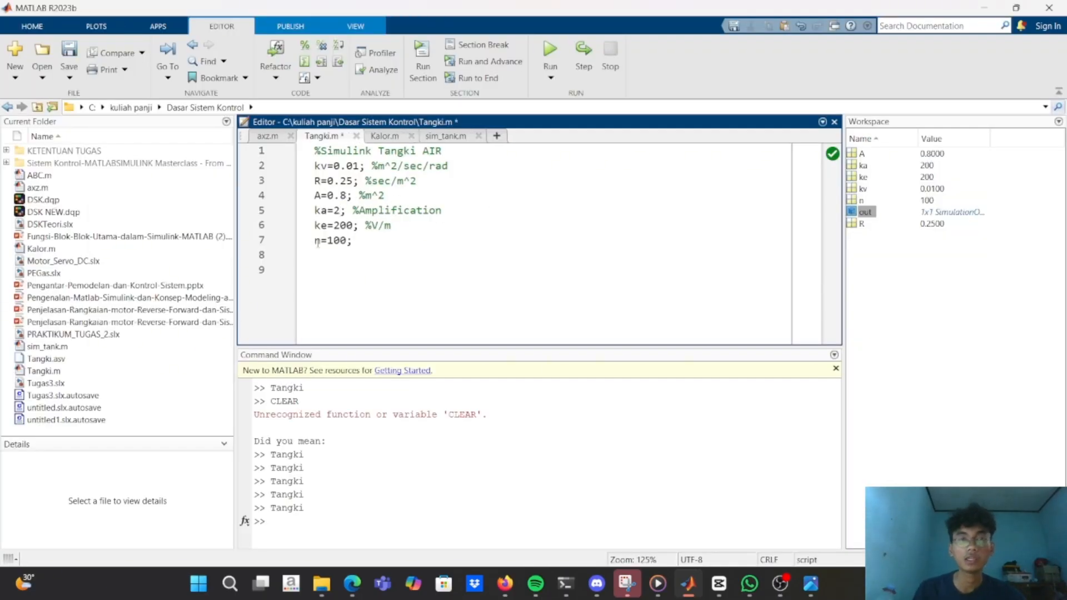
left_click(550, 50)
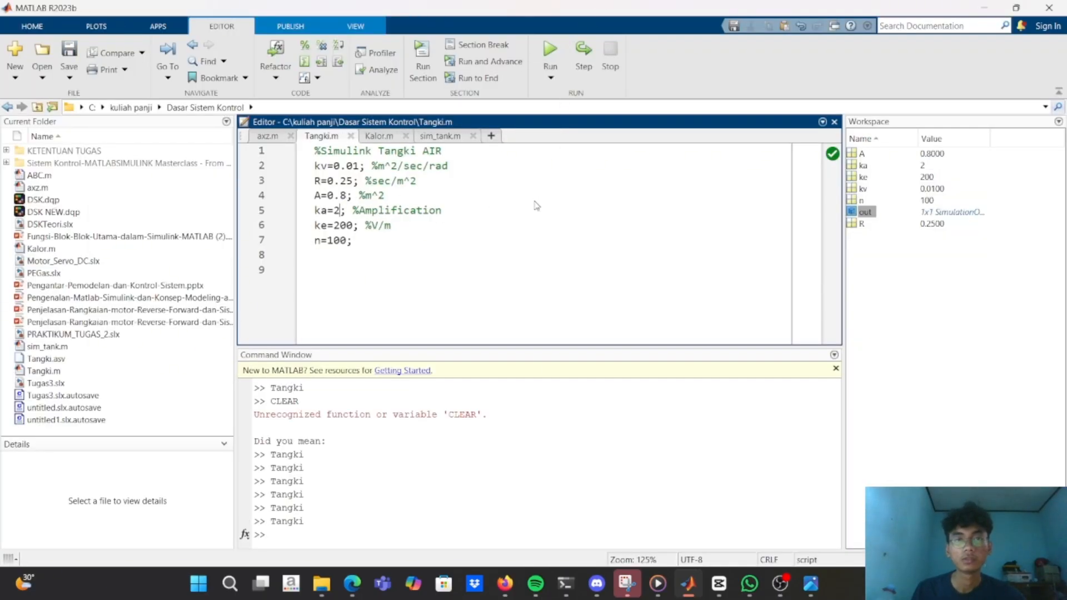
Switch back to the untitled1 model and rerun the simulation with the reduced ka.
key("alt+Tab")
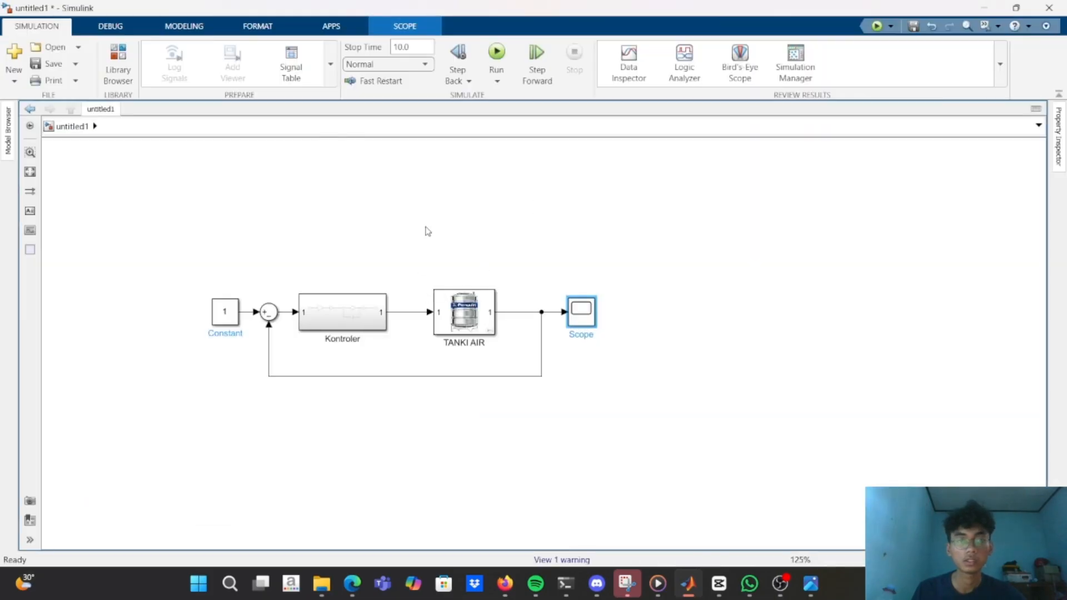
left_click(504, 71)
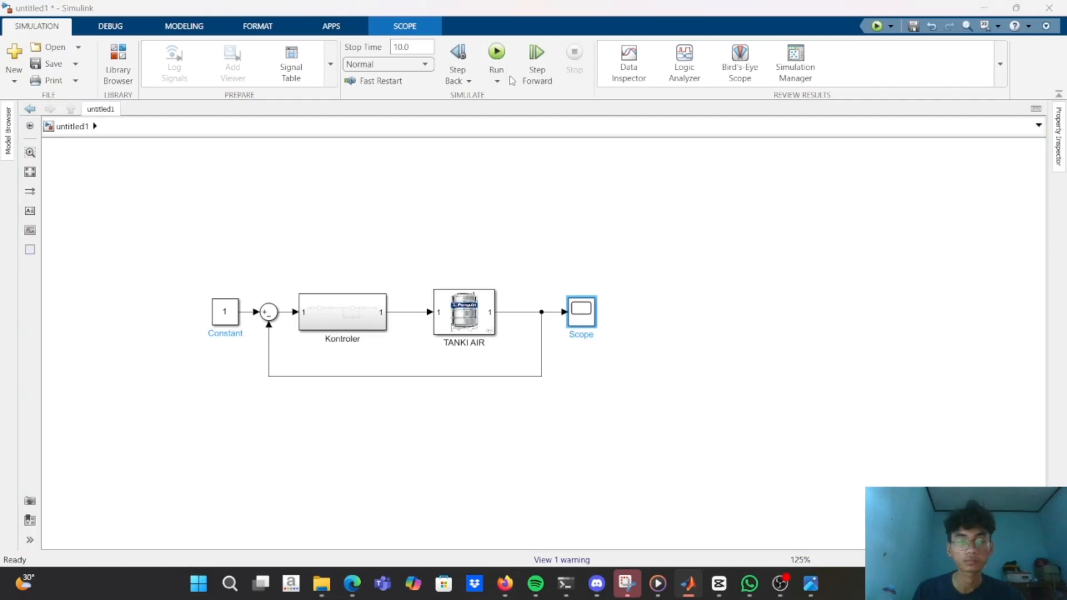
key("alt+Tab")
key("alt+Tab")
left_click(496, 53)
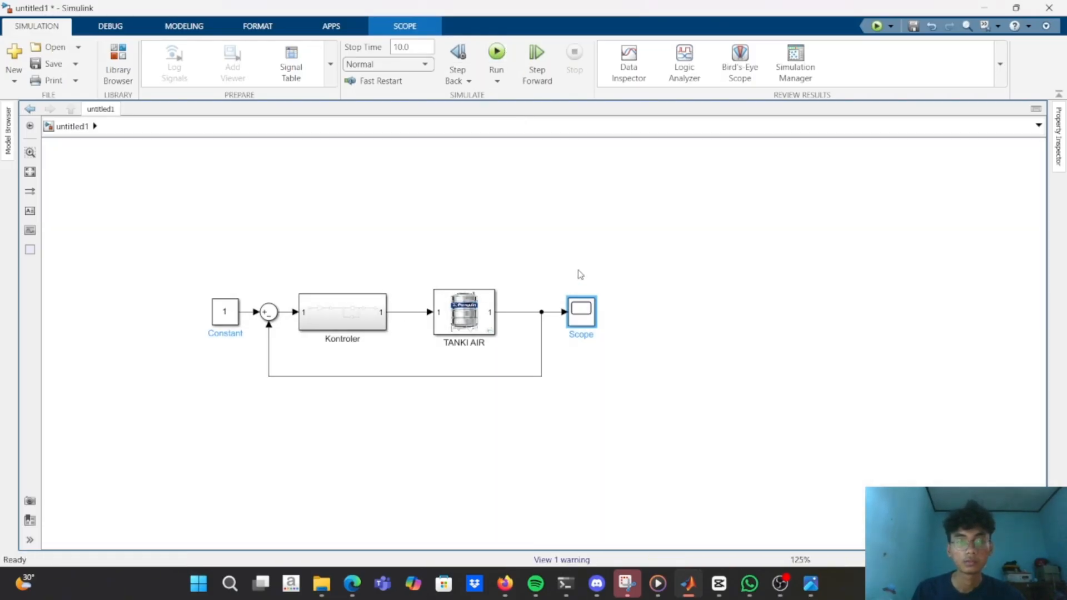
left_click(498, 60)
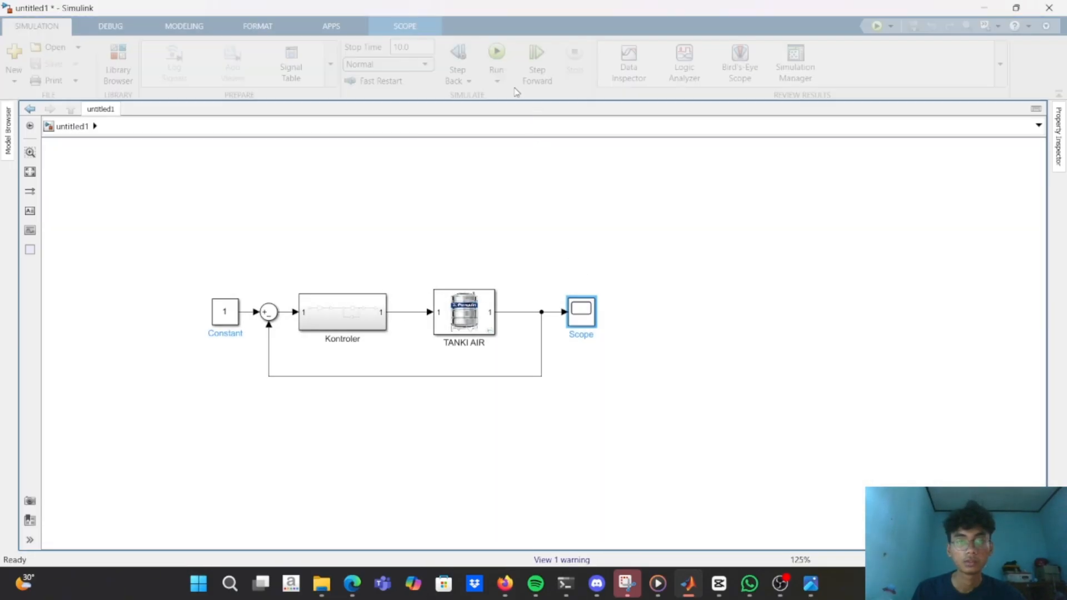
Open the Scope and rescale its axes to examine the full tank response with ka set to 2.
double_click(583, 309)
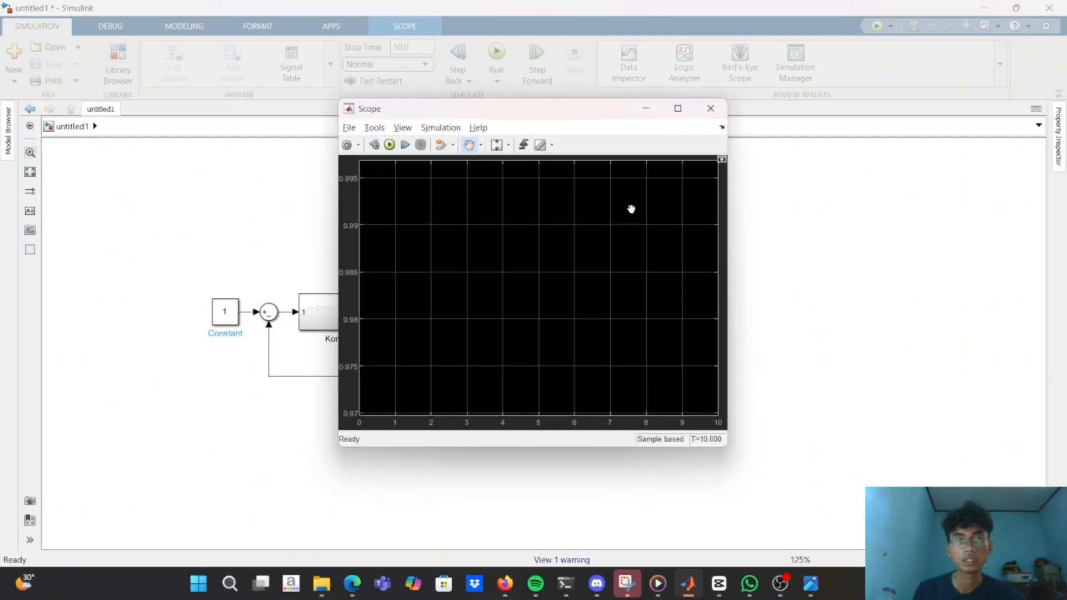
left_click(711, 108)
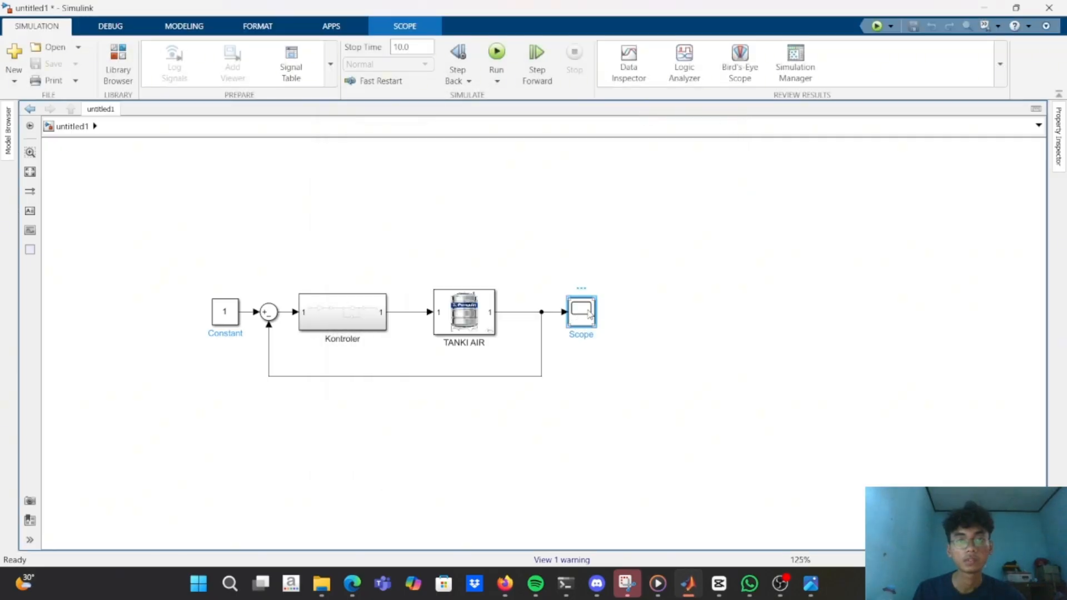
double_click(583, 309)
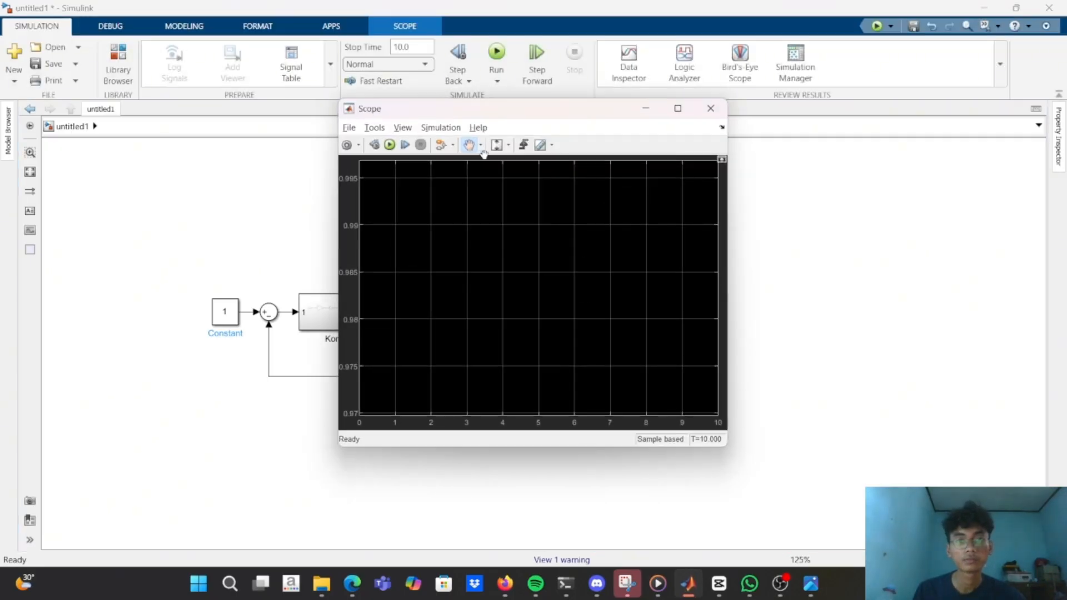
left_click(508, 147)
left_click(501, 163)
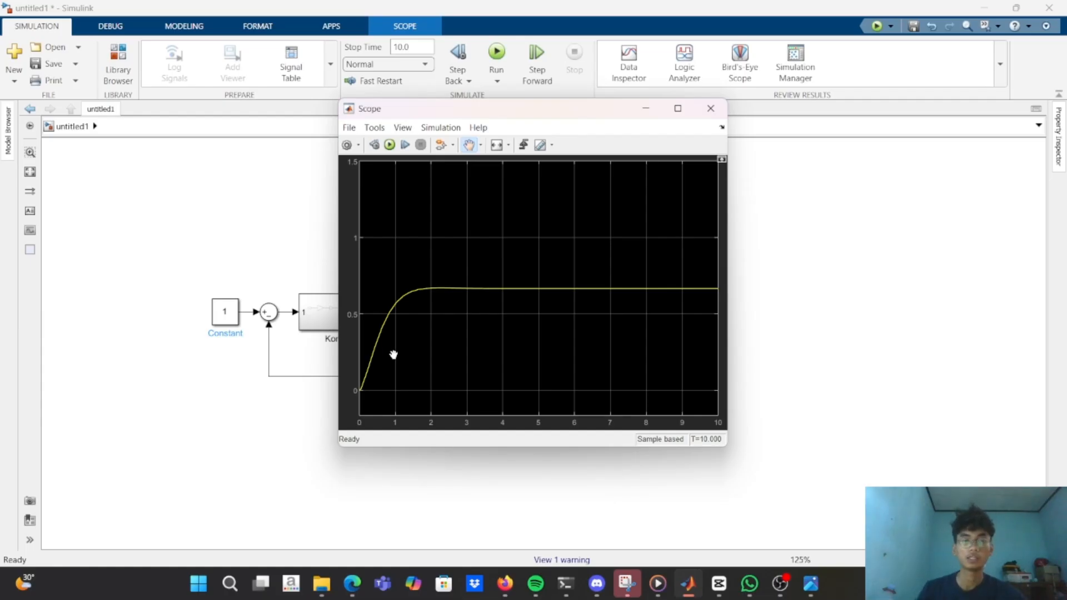
left_click_drag(468, 292, 465, 287)
double_click(429, 289)
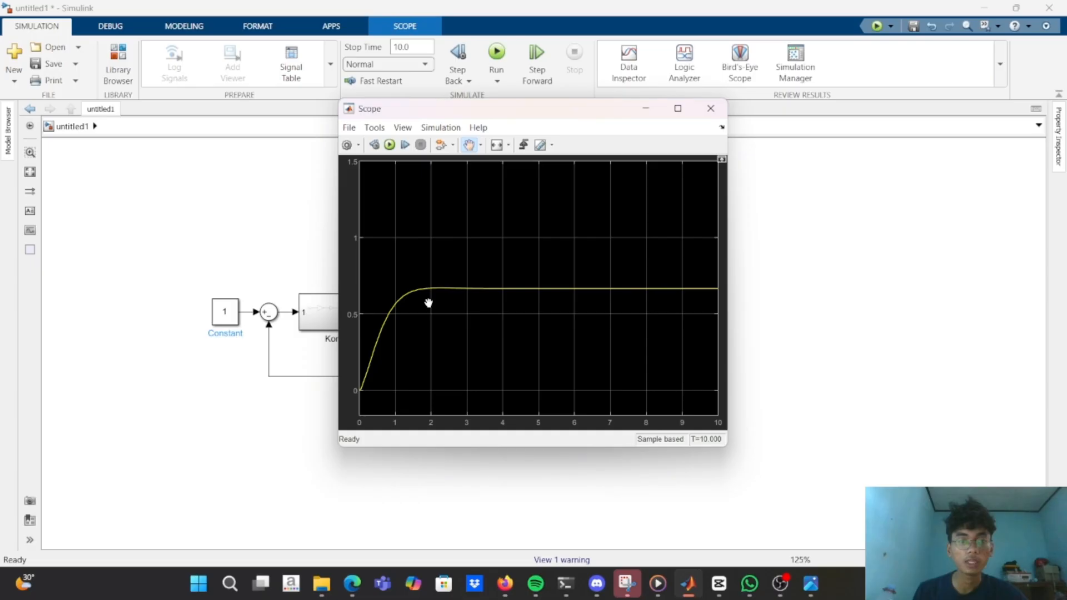
Zoom in on the early rising part of the Scope curve and close the Scope.
left_click(481, 146)
left_click(471, 162)
left_click(397, 361)
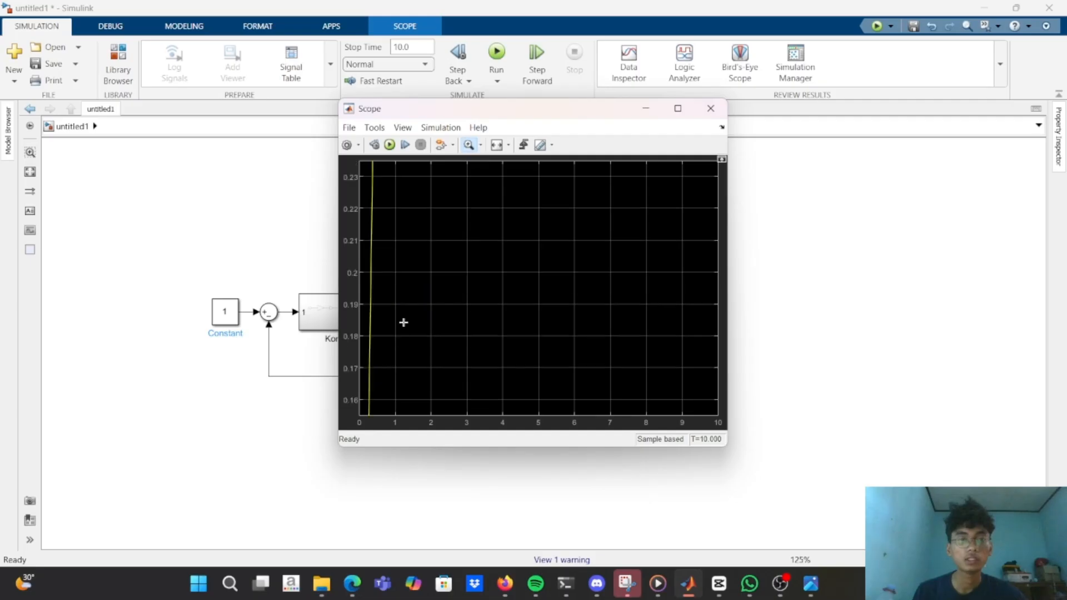
left_click(435, 255)
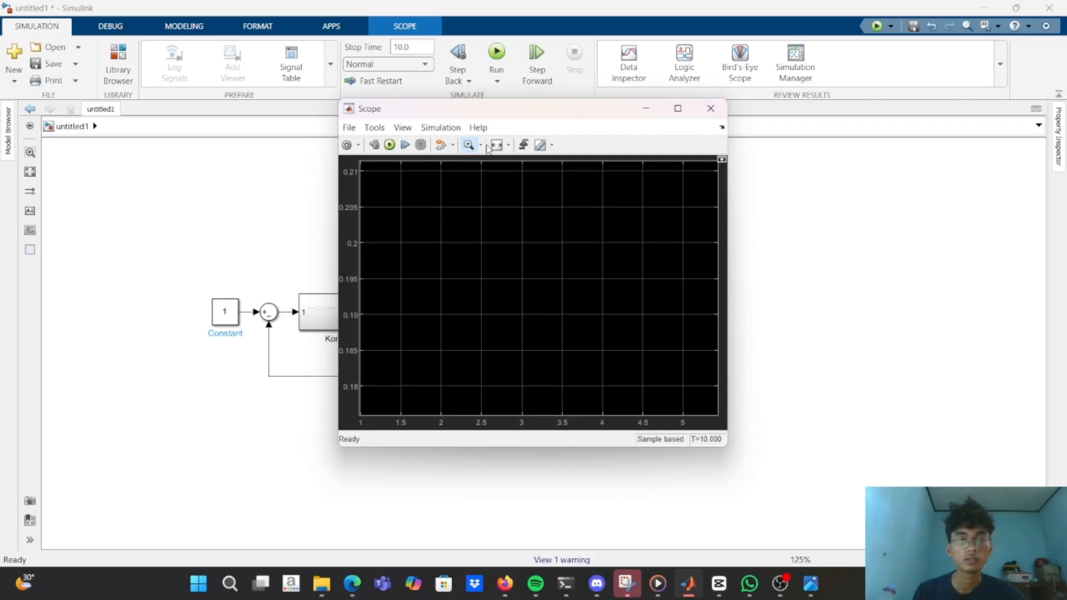
left_click(710, 109)
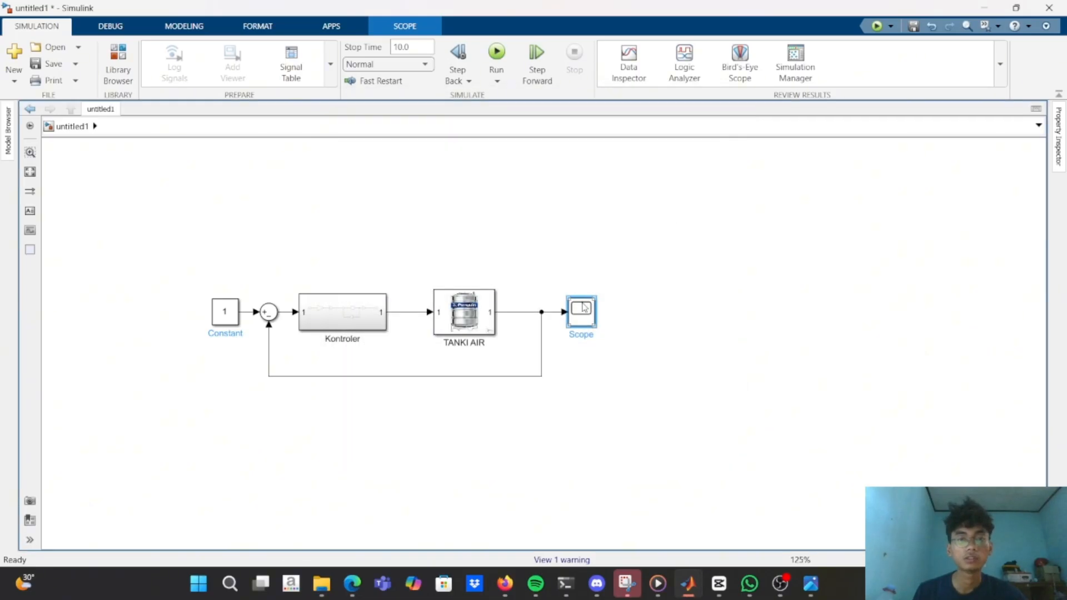
Reopen the Scope, magnify a smaller area of the plot, and minimize the Scope window.
double_click(583, 308)
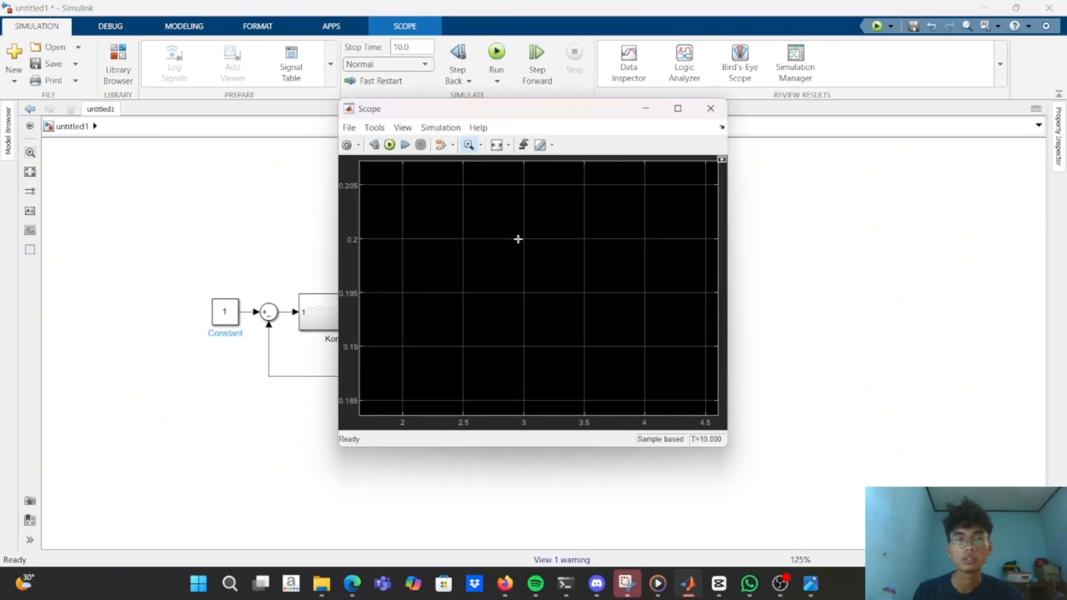
left_click_drag(560, 206, 578, 263)
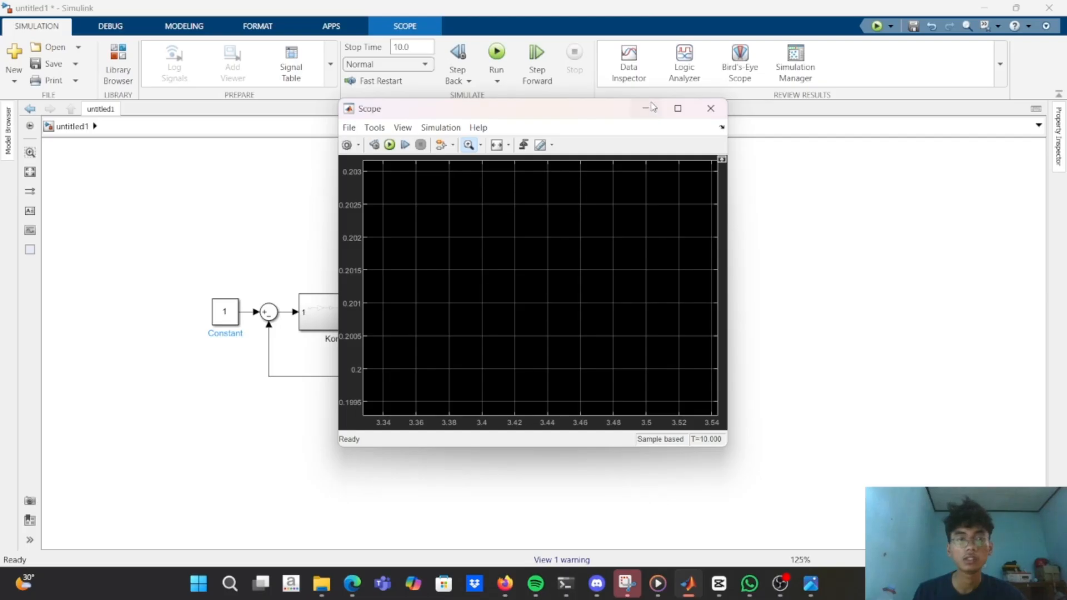
left_click(650, 108)
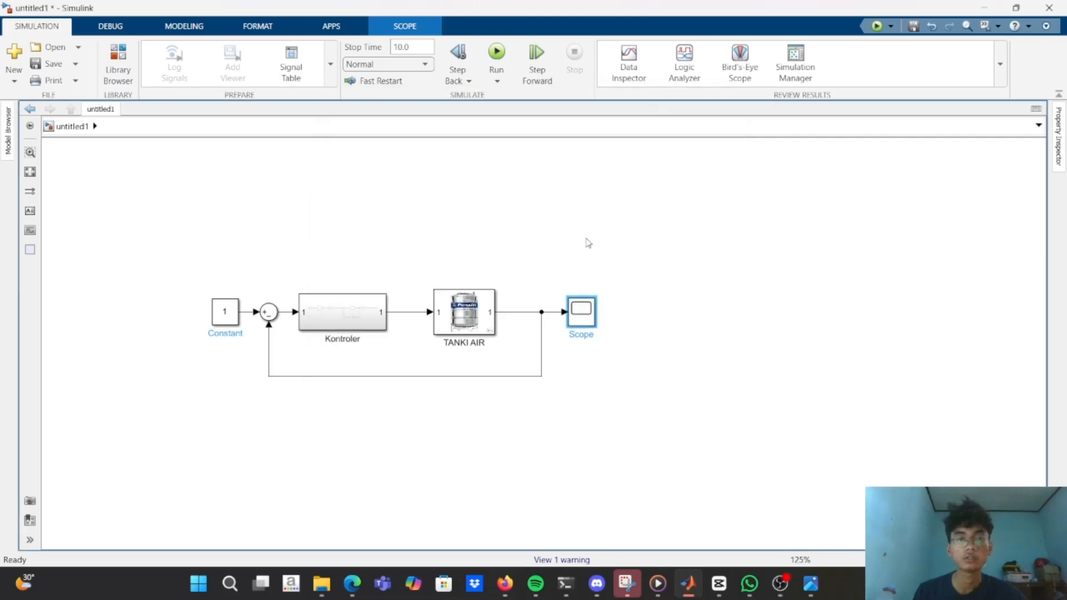
double_click(587, 317)
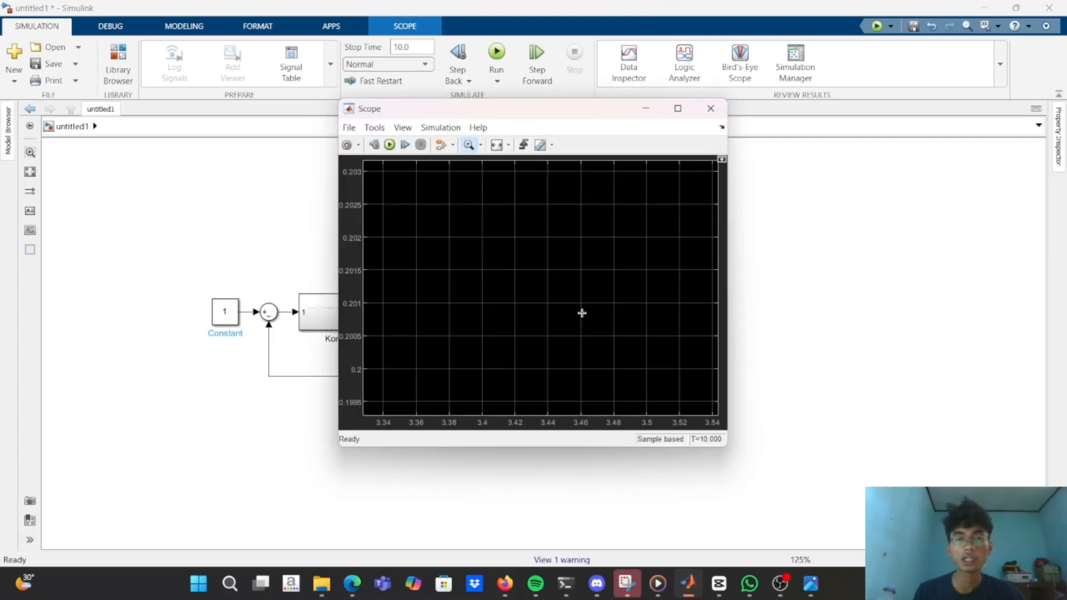
left_click(653, 109)
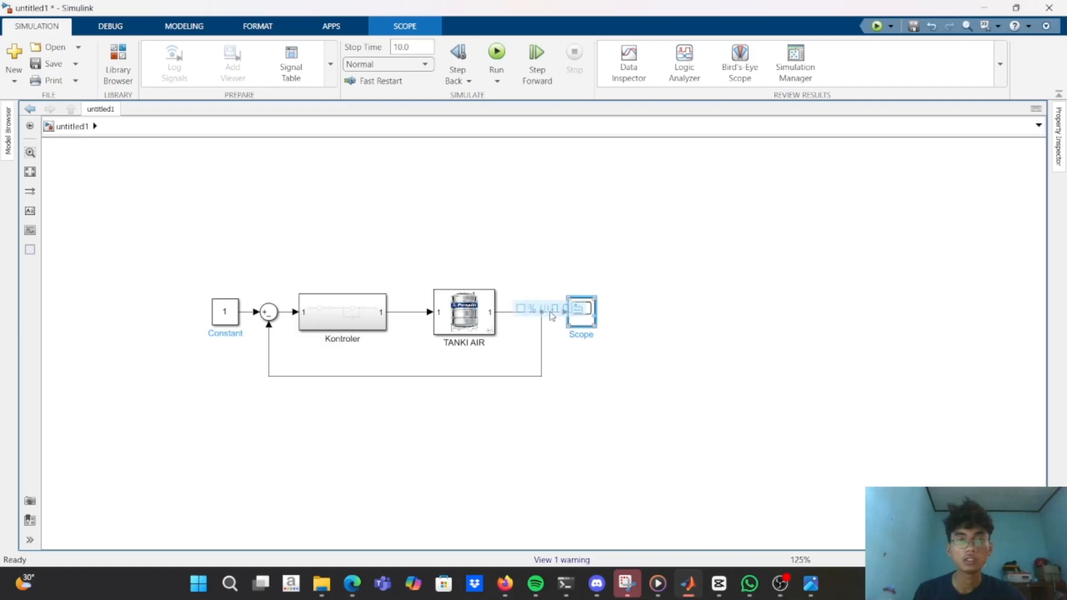
Switch to Tangki.m in MATLAB, set the amplification ka to 80, and run the script.
key("alt+Tab")
key("alt+Tab")
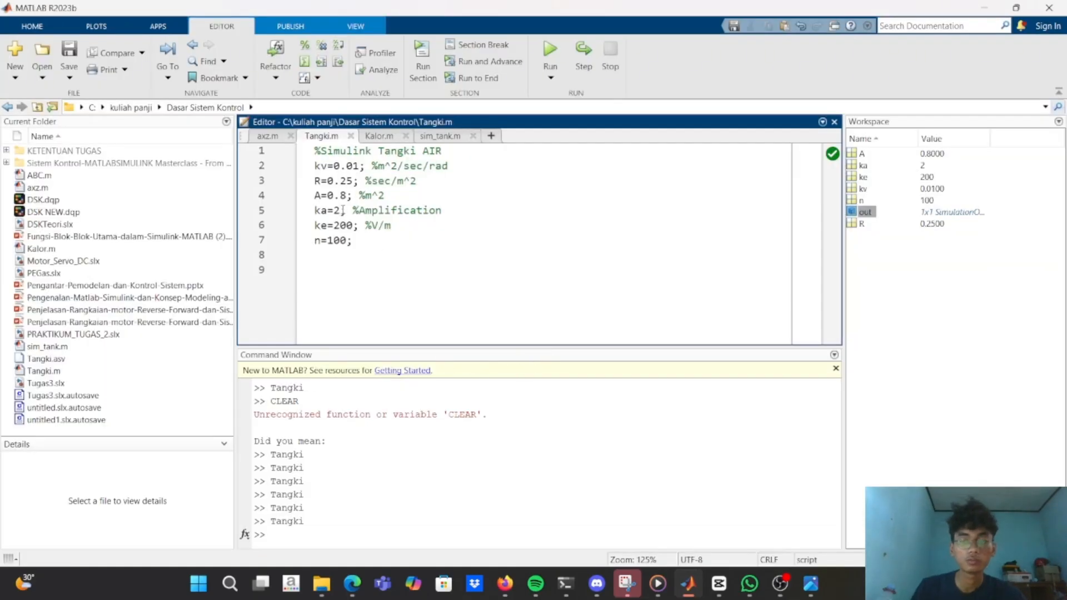
key("BackSpace")
type("80")
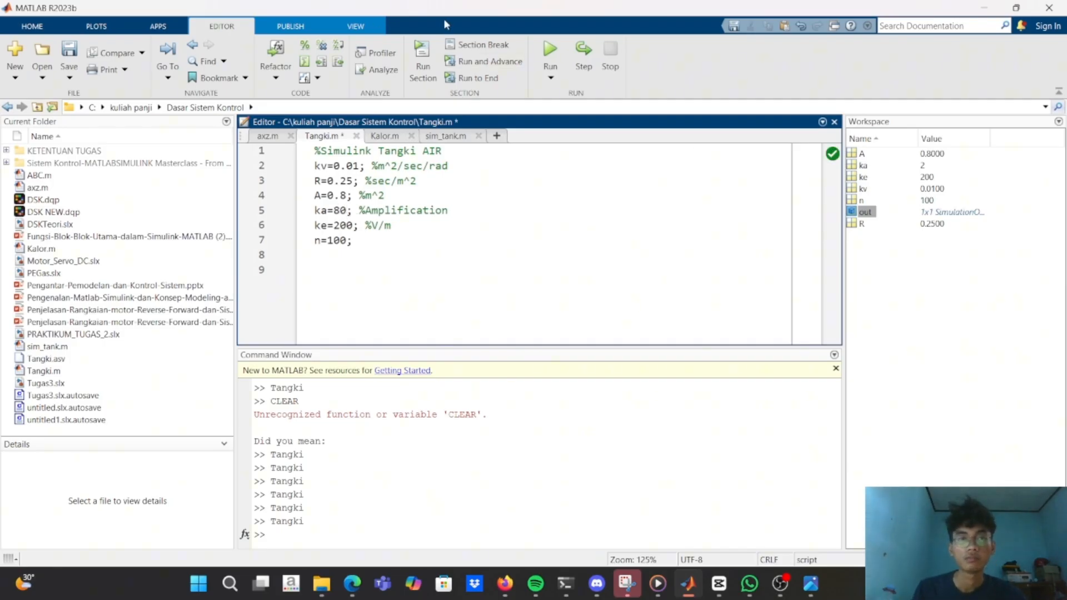
left_click(550, 49)
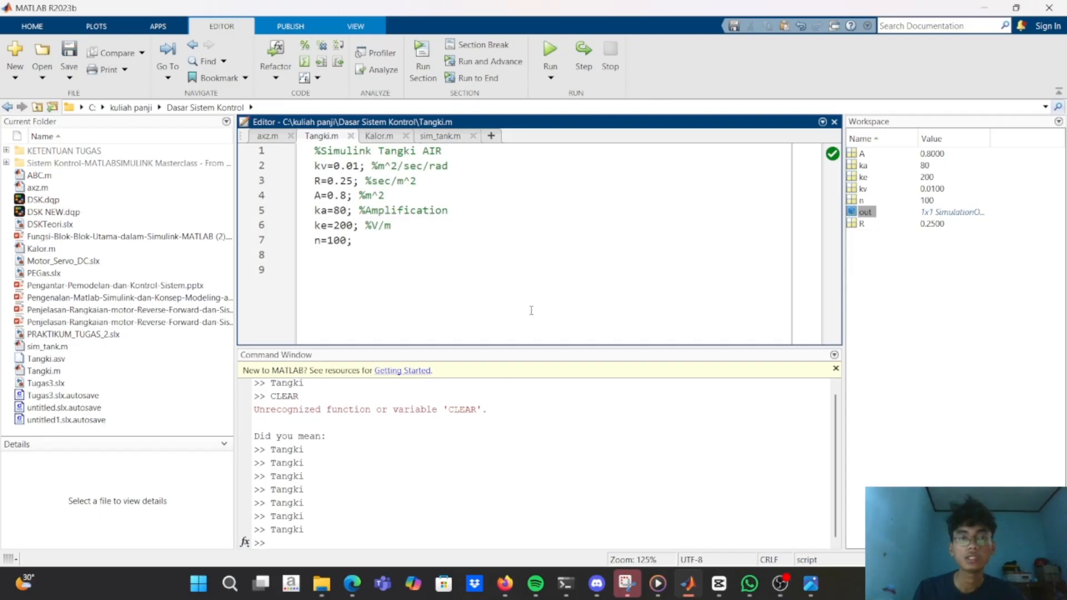
Switch back to the untitled1 model, rerun the simulation with the increased ka, and briefly check the Scope.
key("alt+Tab")
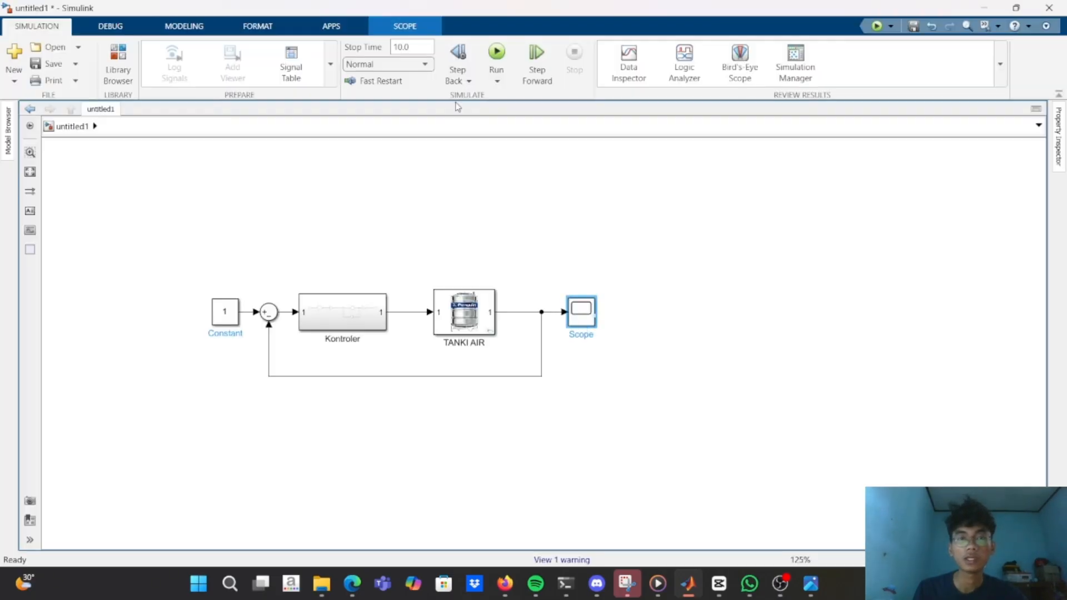
left_click(497, 50)
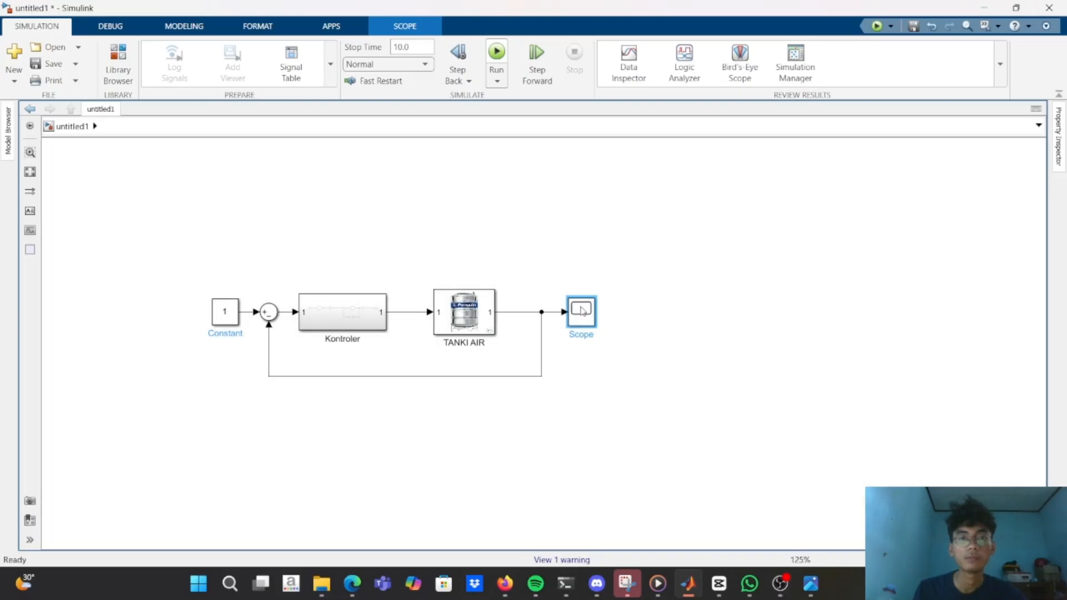
double_click(581, 314)
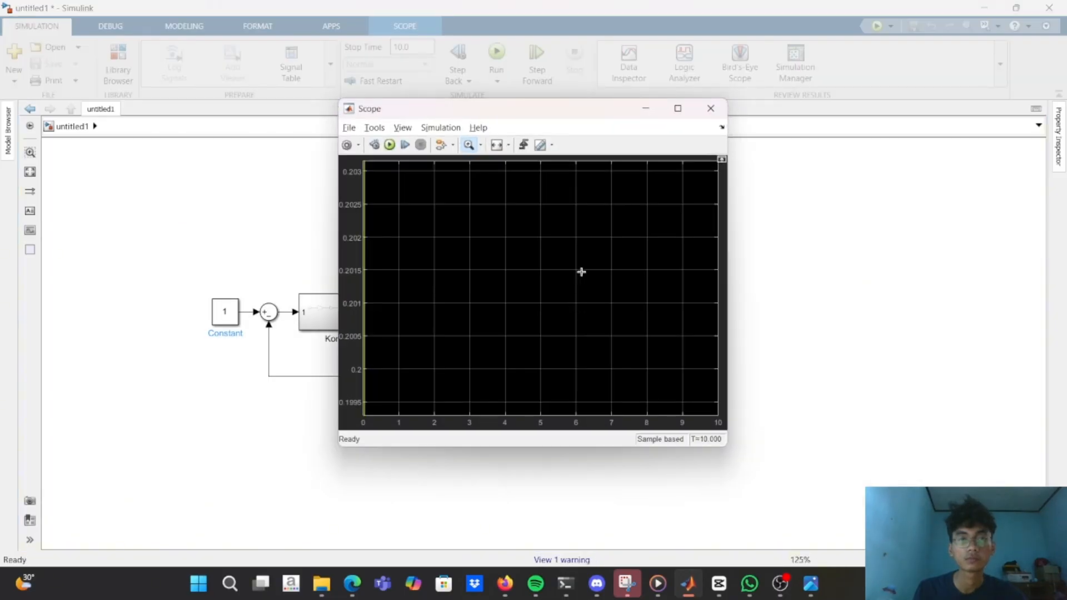
left_click(710, 108)
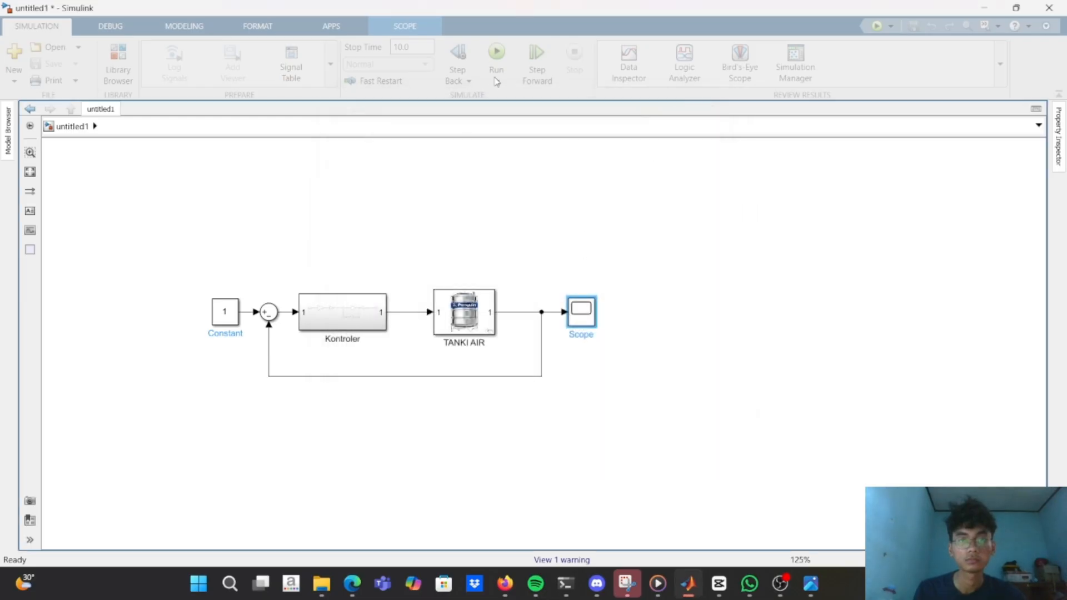
Reopen the Scope and scale both plot axes to fit the whole response curve for inspection.
left_click(580, 309)
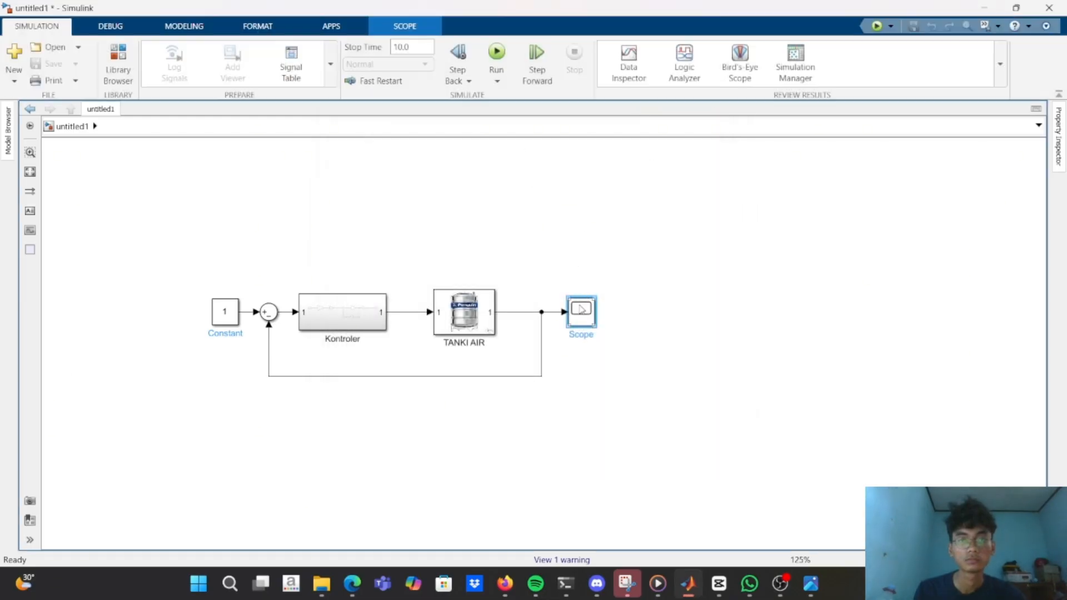
double_click(582, 309)
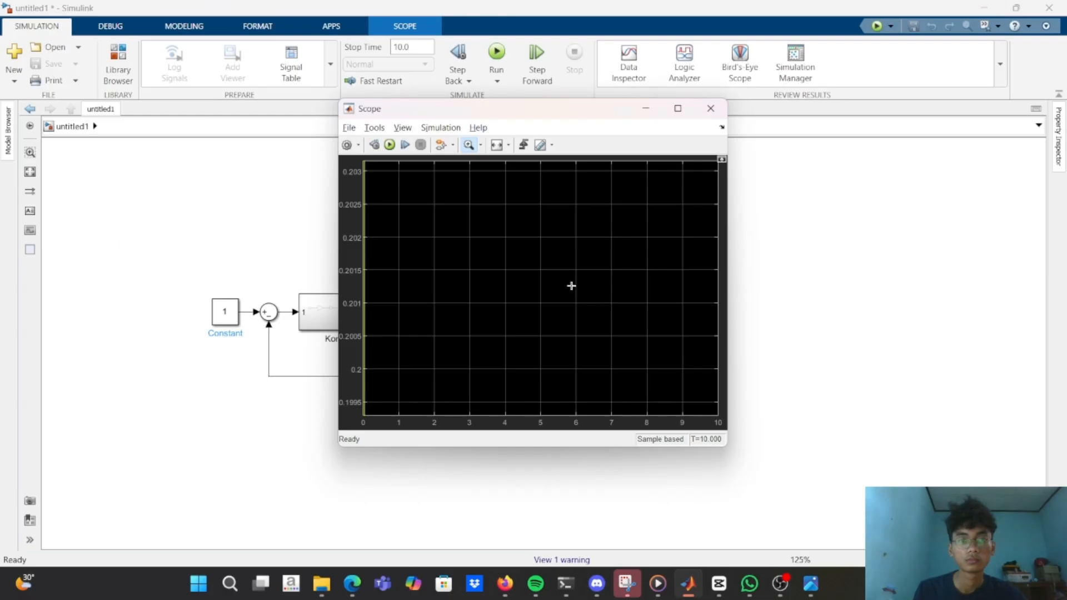
left_click(482, 146)
left_click(499, 146)
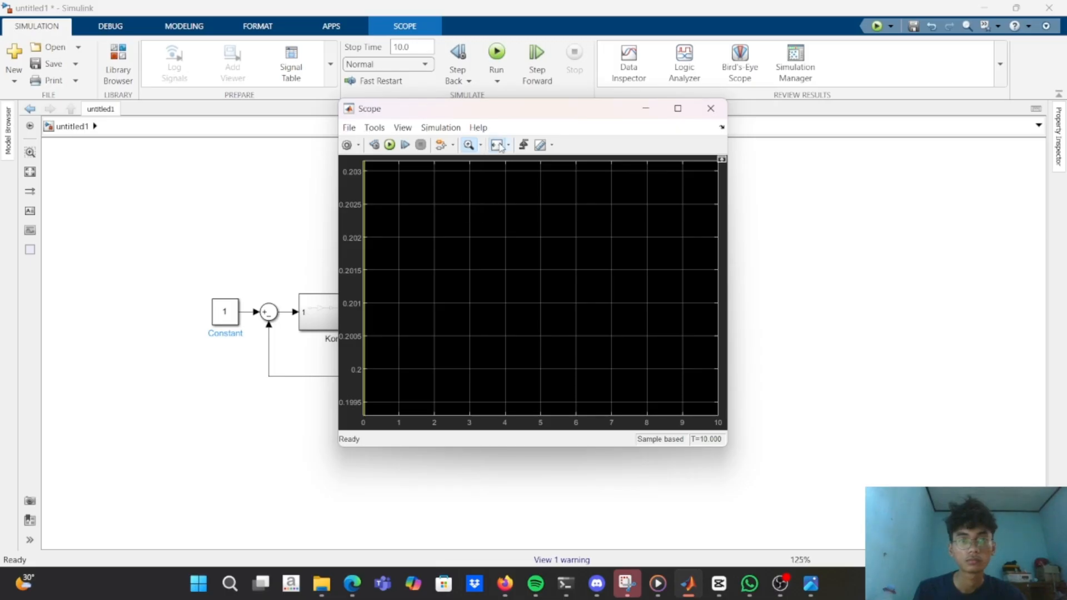
left_click(499, 146)
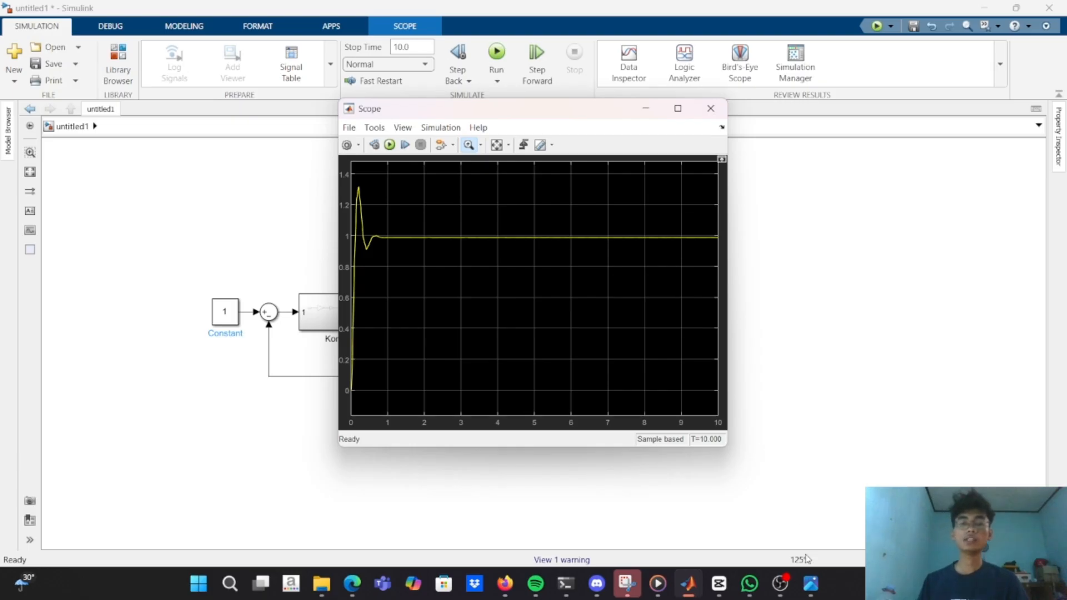
mouse_move(781, 585)
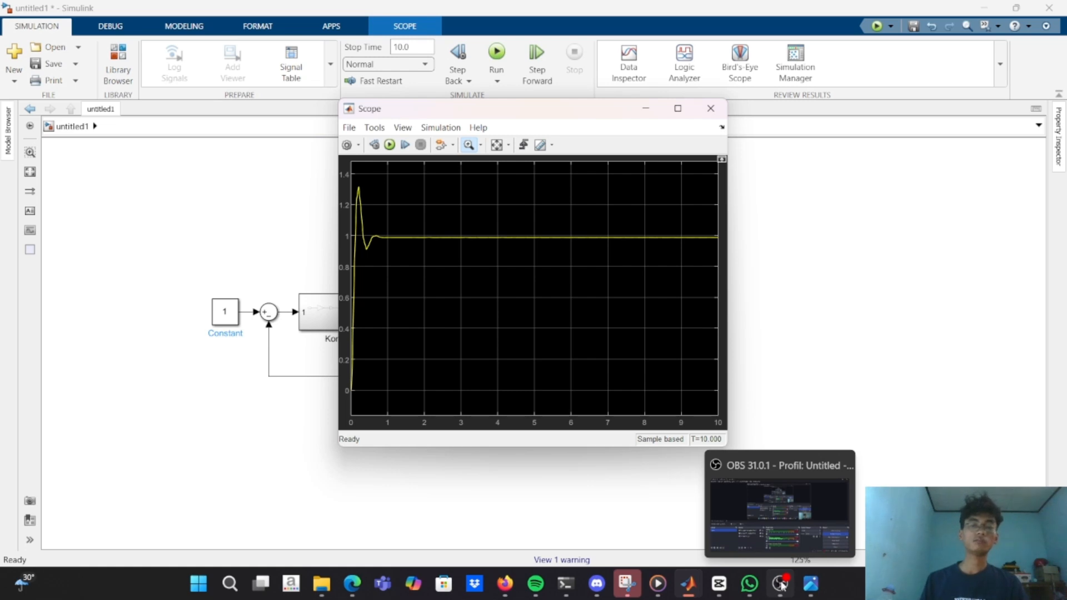
left_click(778, 515)
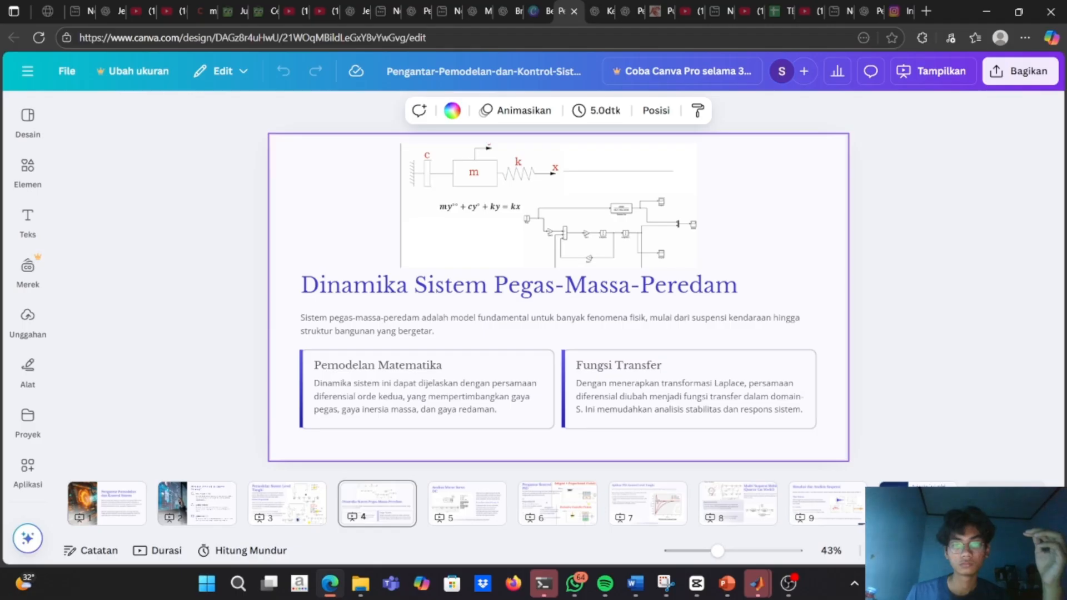
left_click(1018, 551)
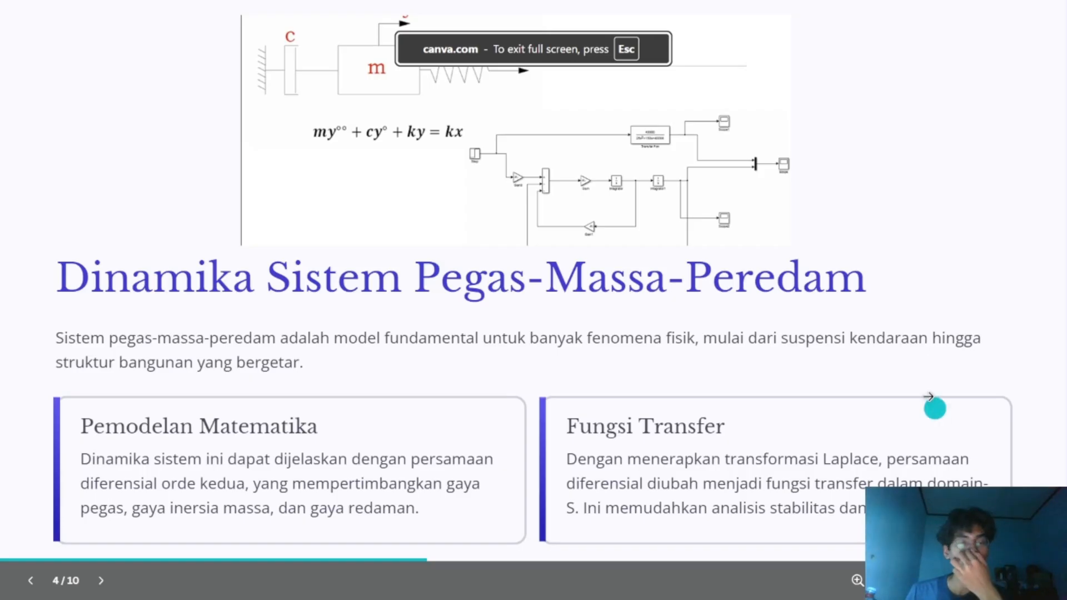
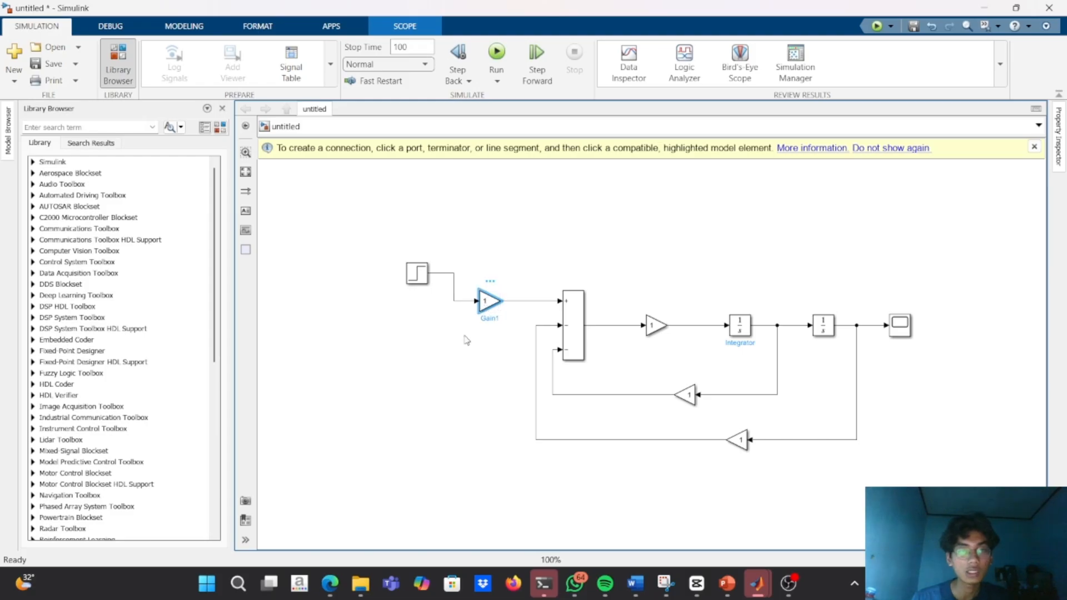
left_click(436, 328)
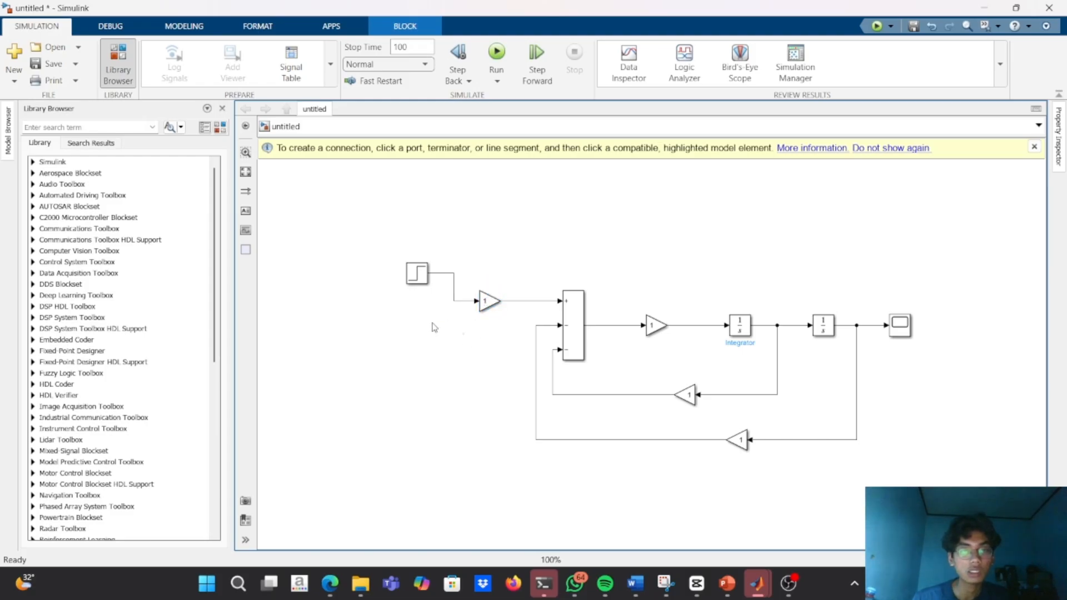
left_click(414, 279)
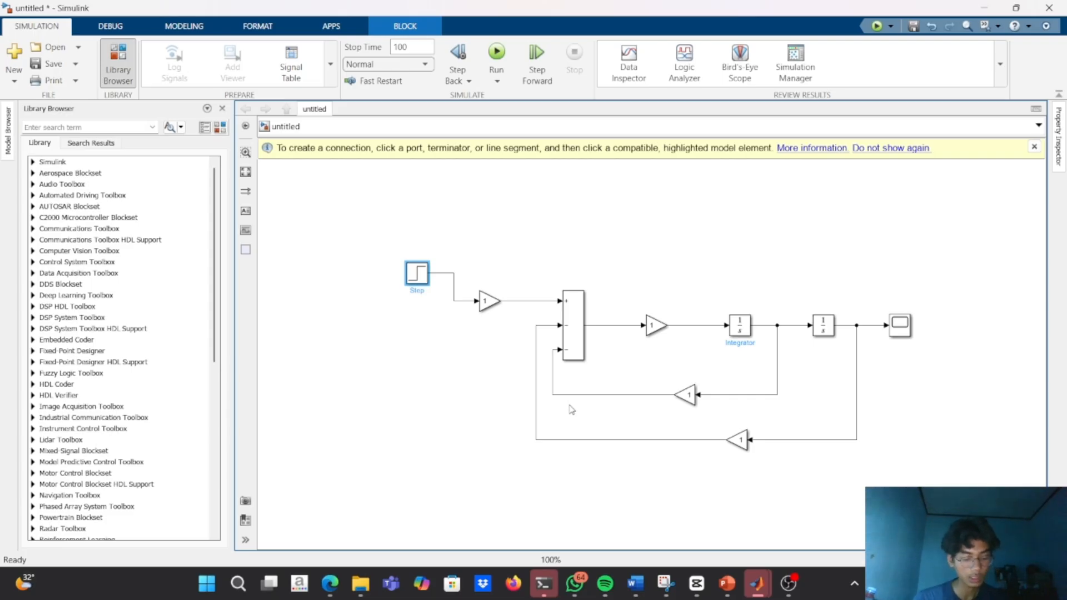
left_click(569, 352)
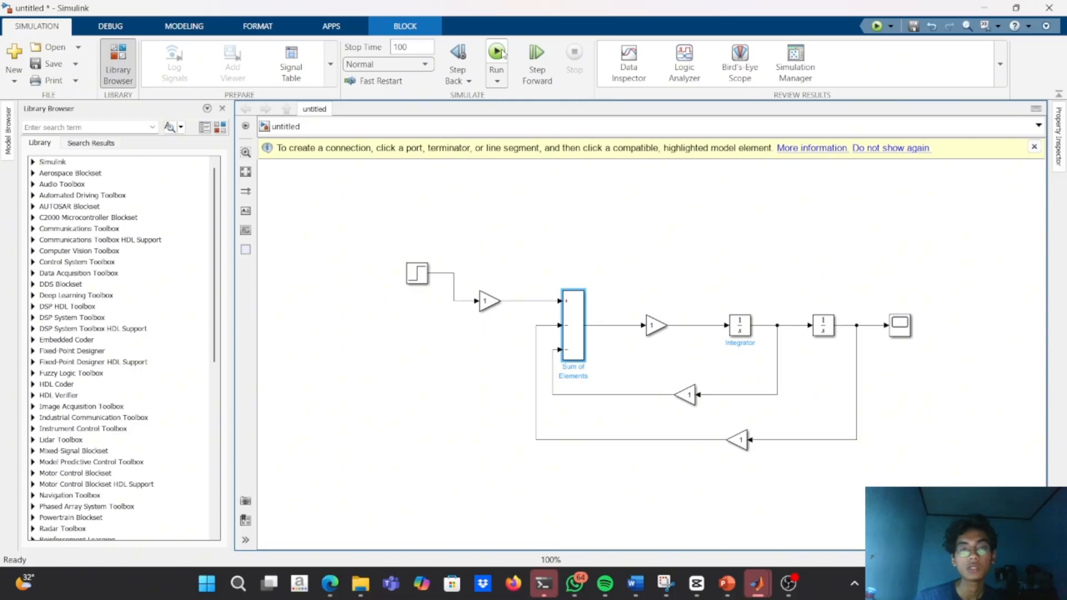
left_click(421, 278)
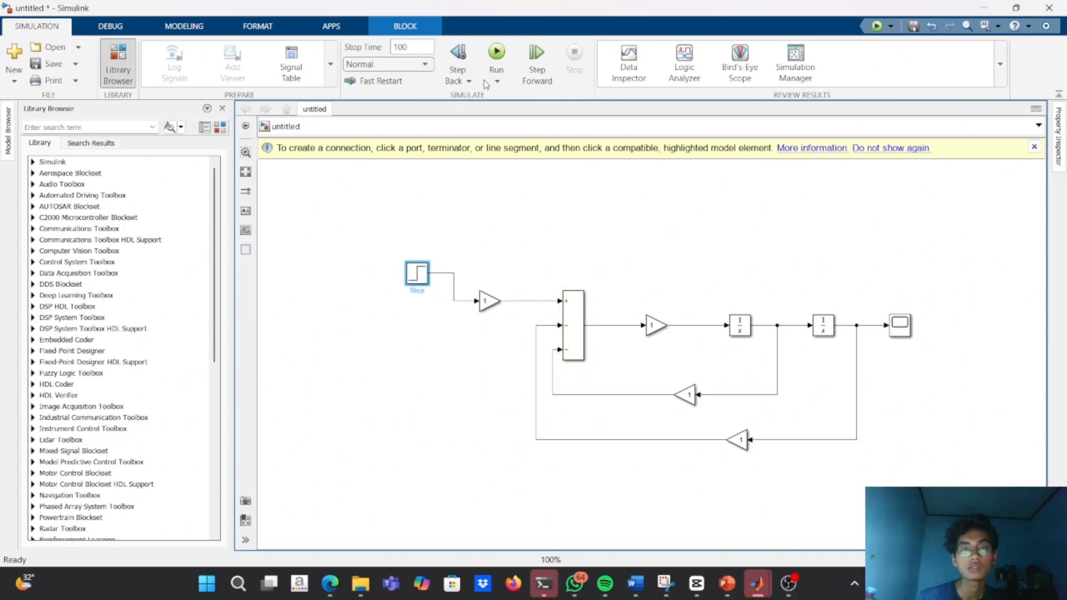
Run the untitled model's simulation, open the Scope to view the step response, and move its window clear of the block diagram.
left_click(491, 64)
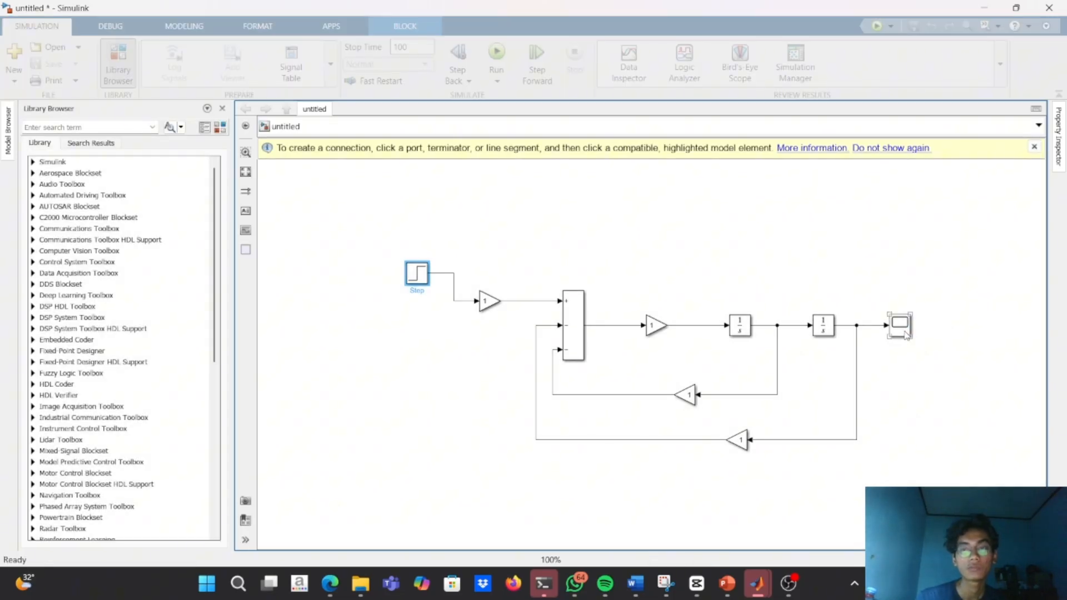
left_click(906, 335)
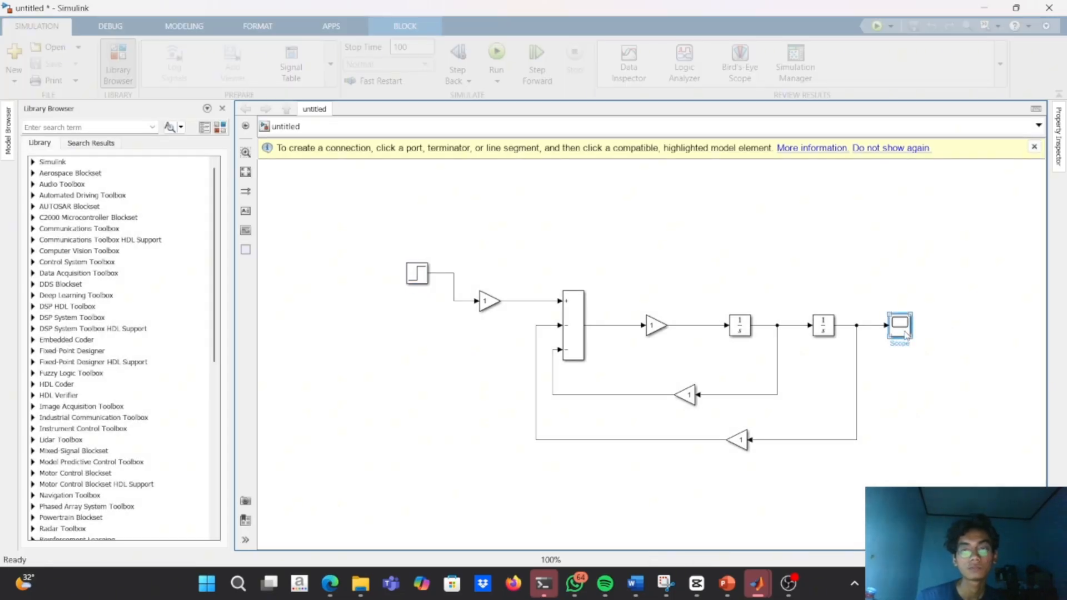
double_click(906, 335)
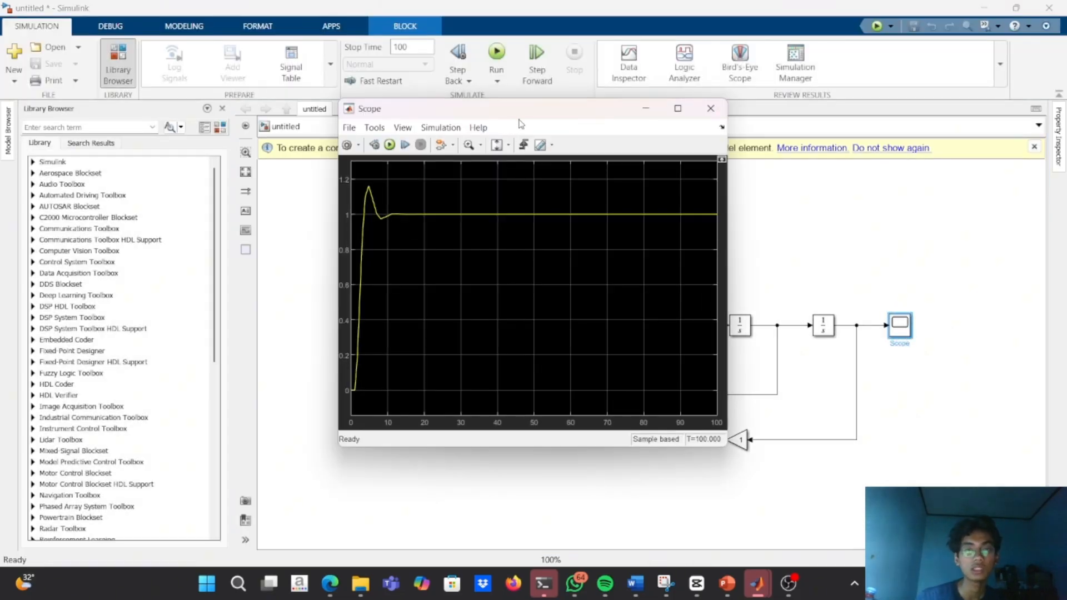
left_click_drag(529, 115, 779, 193)
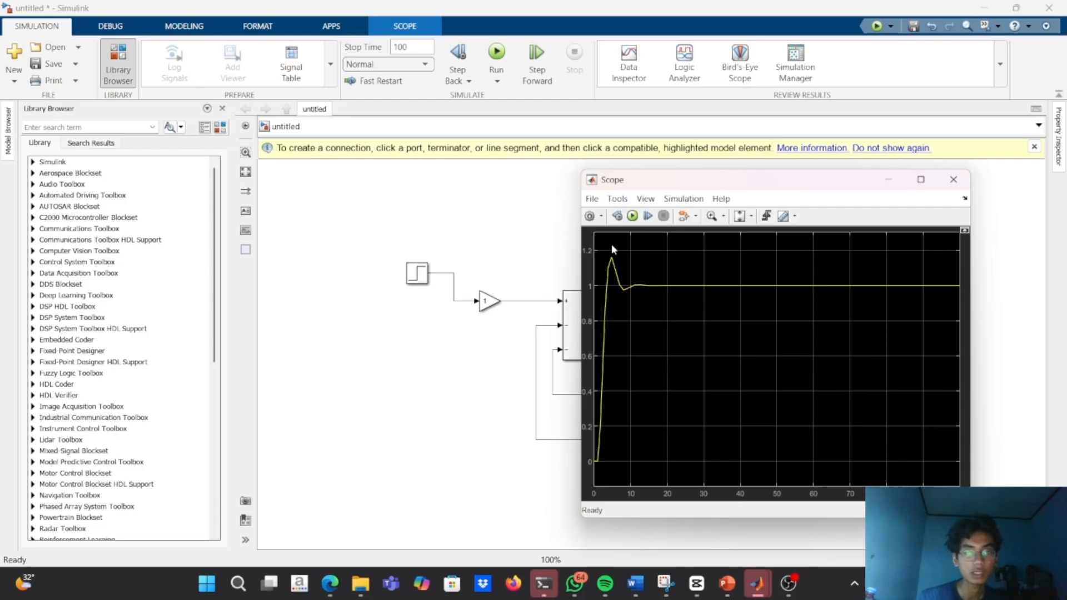
left_click_drag(754, 180, 210, 188)
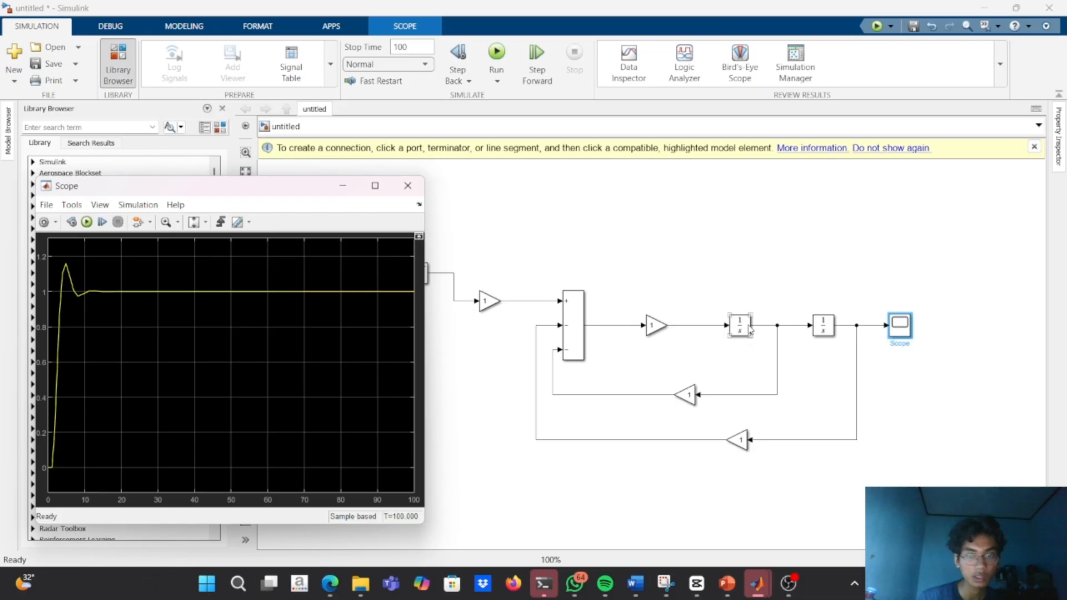
Bring the Scope back up for another look at the response, and minimize both the Scope and the untitled model window.
left_click(580, 345)
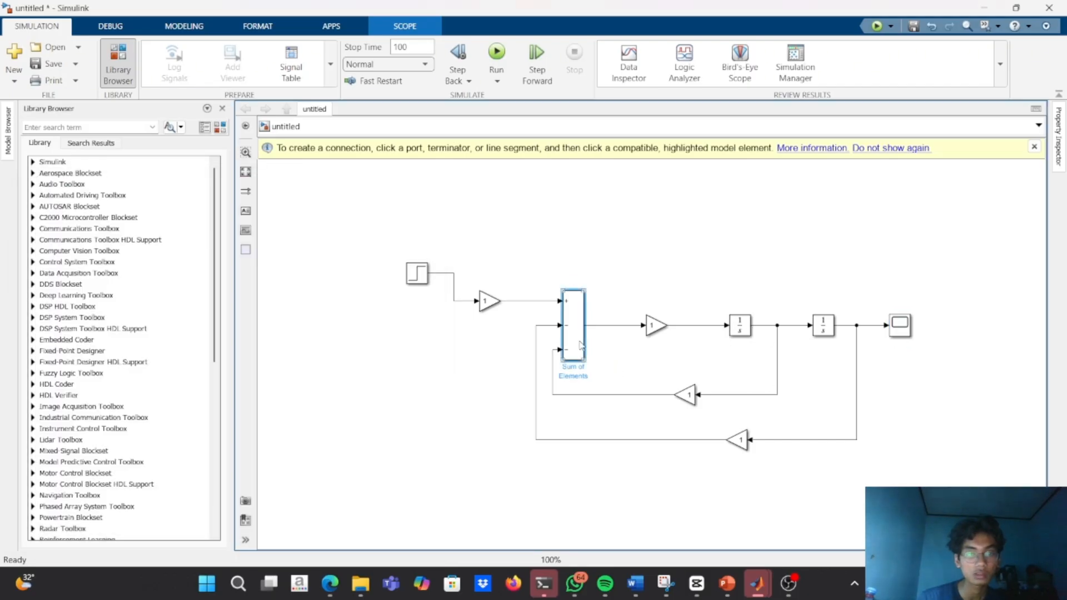
double_click(903, 333)
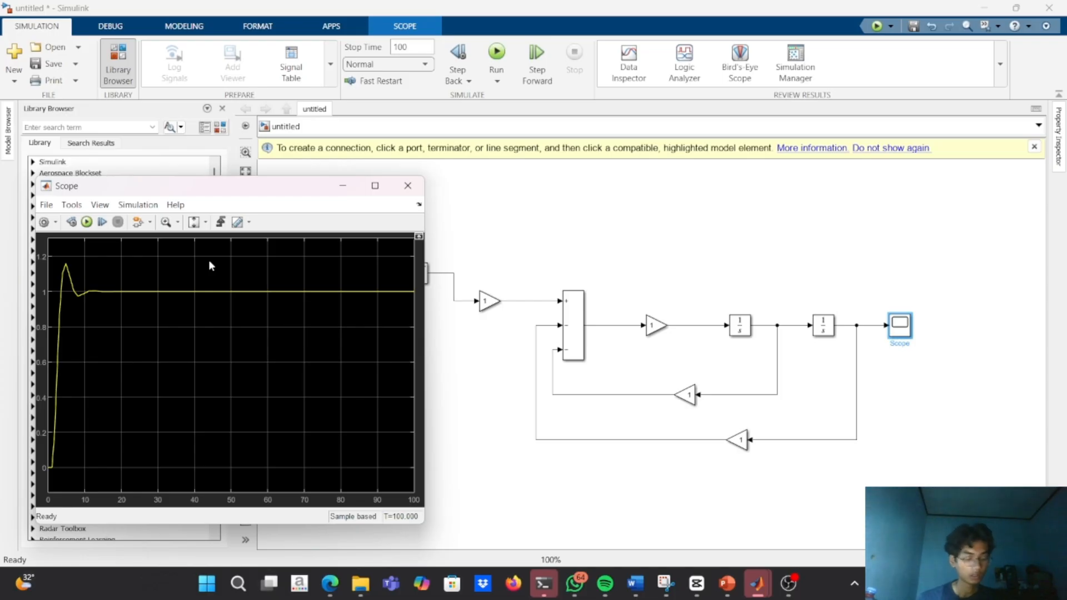
left_click(349, 187)
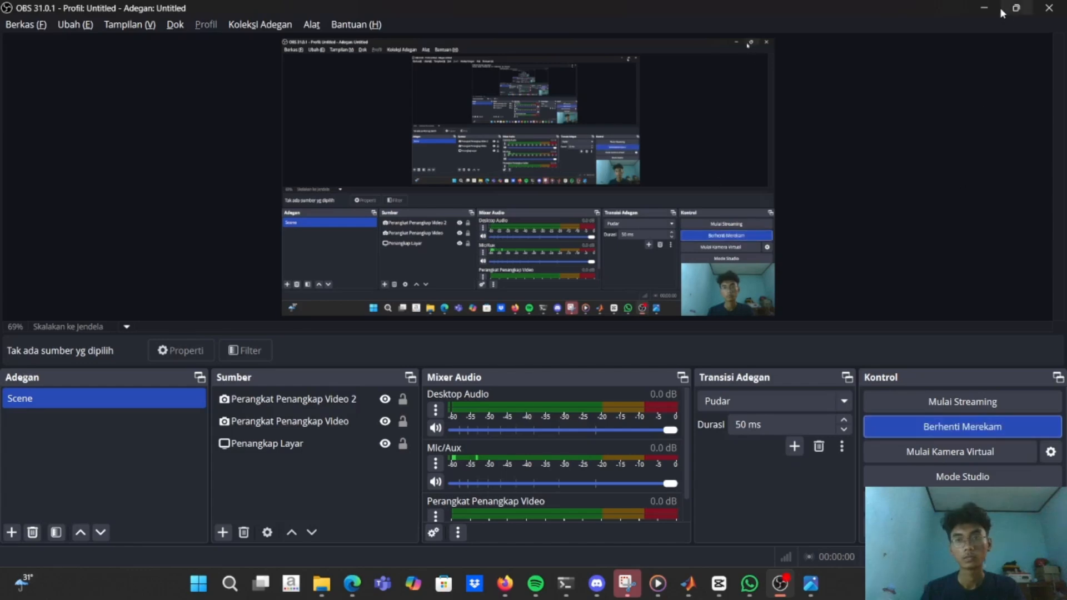
left_click(983, 8)
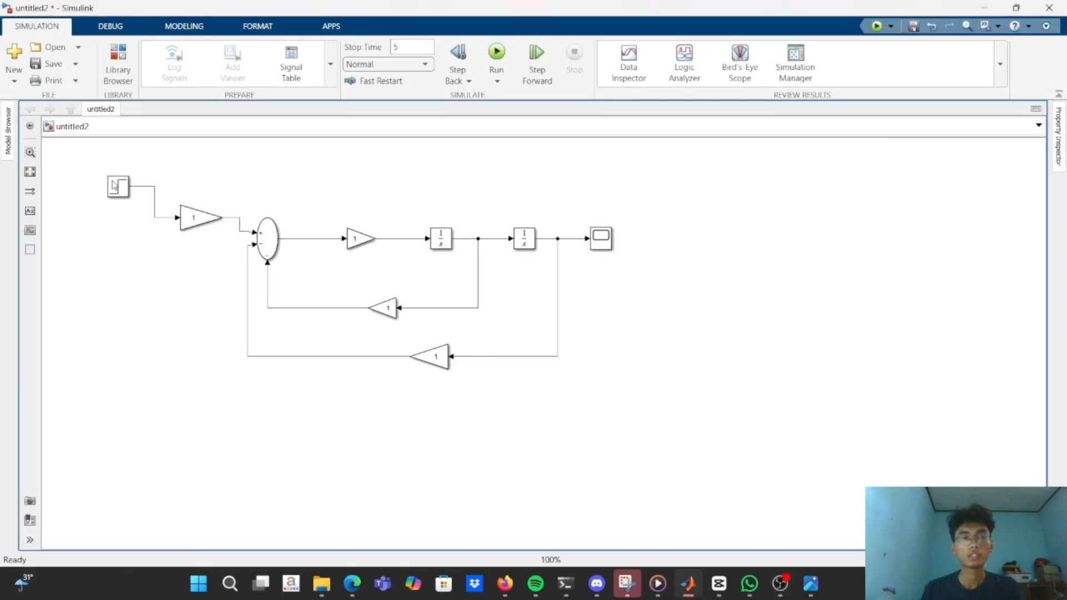
Shift the Step block slightly upward in untitled2 and set the input gain between the Step and Sum blocks to 40000.
mouse_move(115, 191)
left_mouse_down()
mouse_move(103, 188)
mouse_move(111, 180)
left_mouse_up()
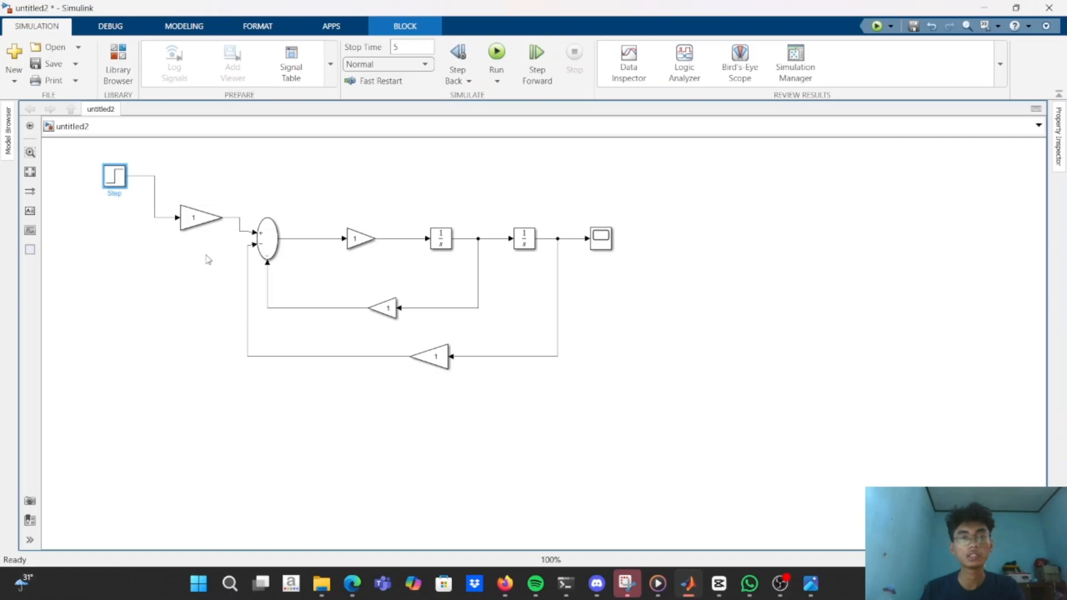
left_click(206, 222)
double_click(205, 223)
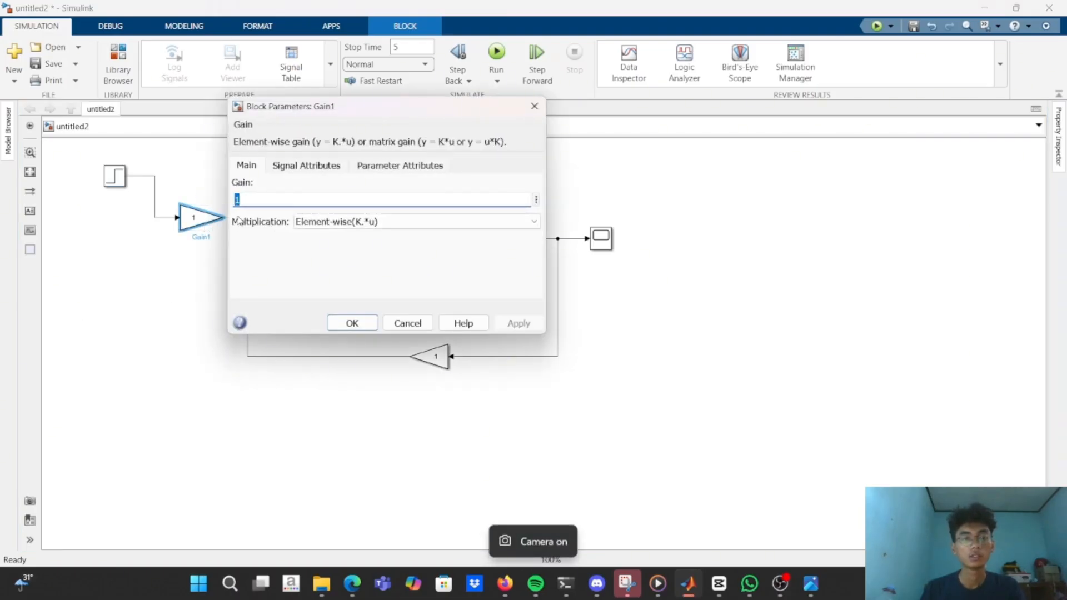
type("4000")
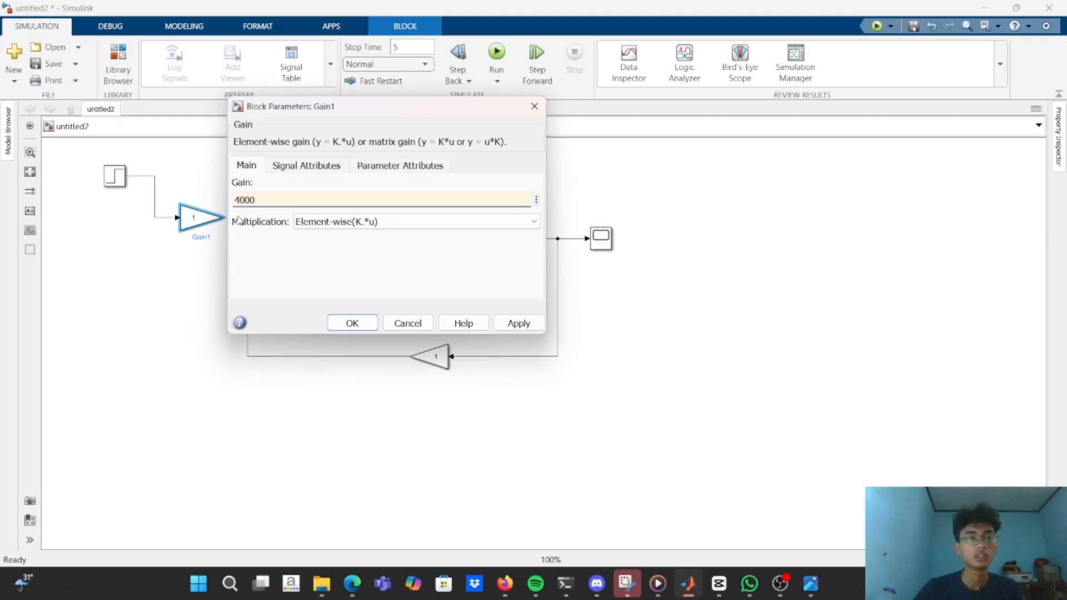
type("0")
key("Return")
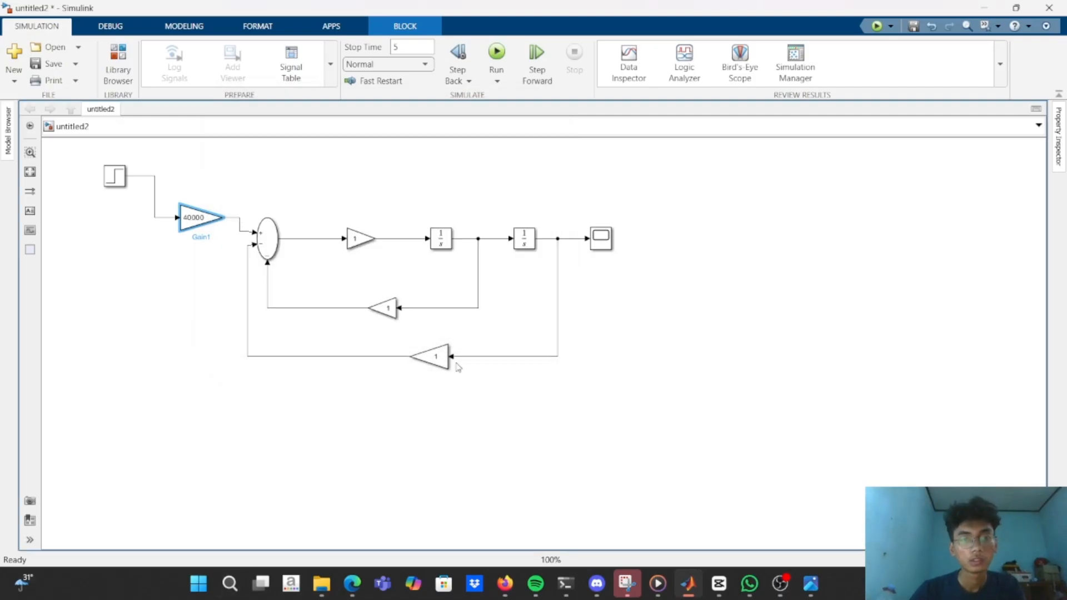
Set the gain in the outer feedback loop, Gain3, to 4000.
double_click(436, 357)
type("40")
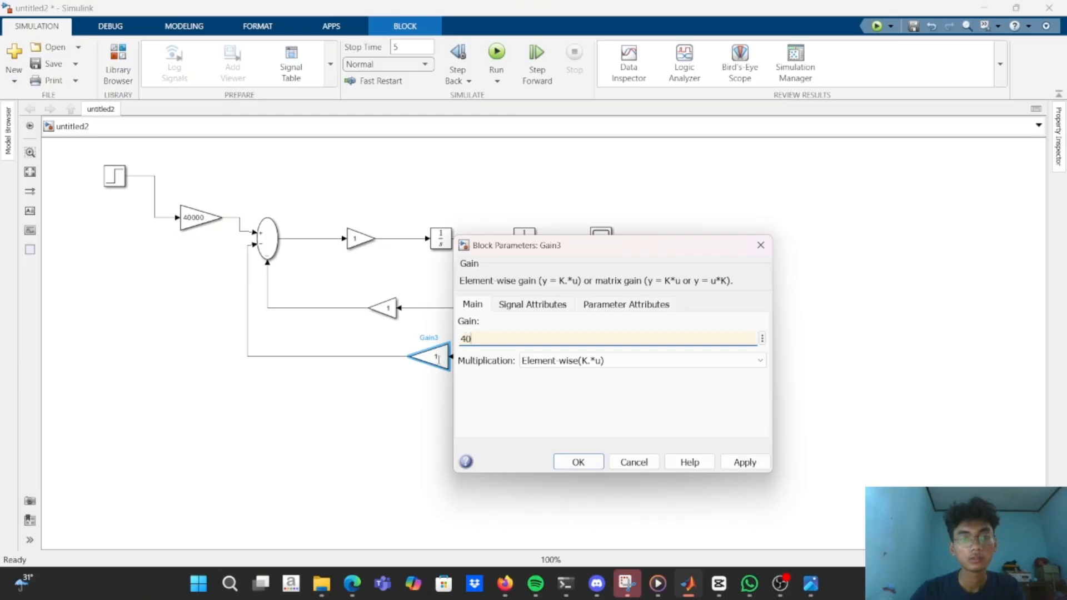
type("00")
key("Return")
Set the outer feedback loop's gain, Gain3, to 40000.
left_click(444, 370)
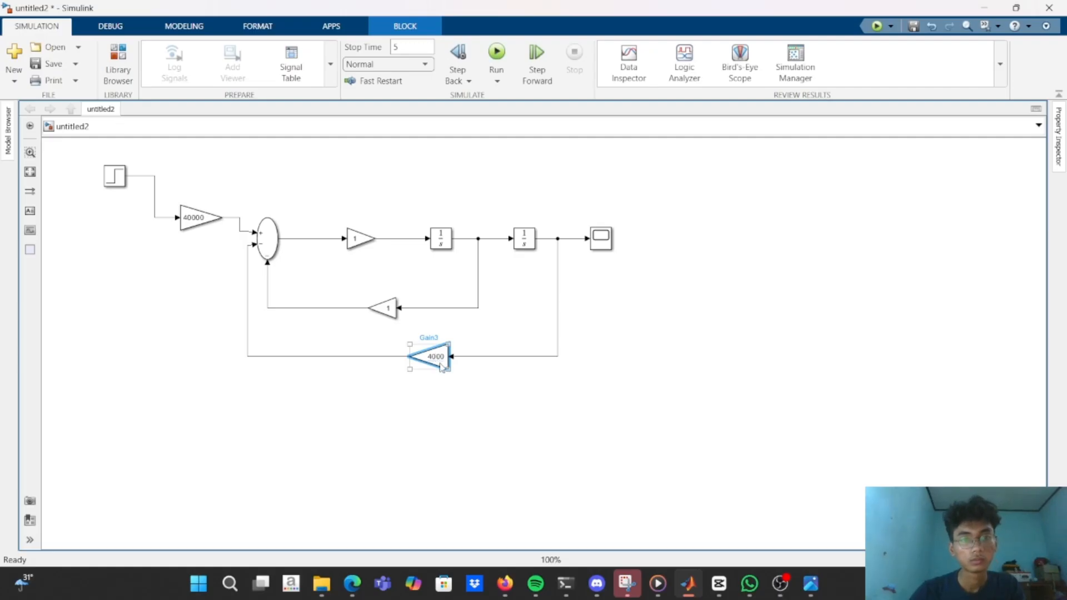
double_click(443, 367)
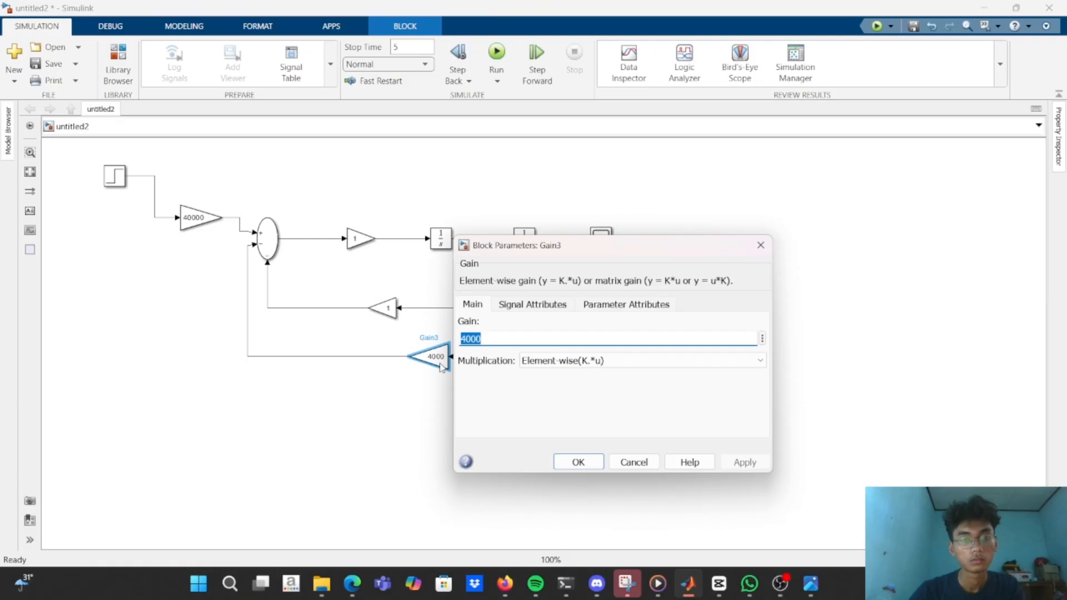
type("4000")
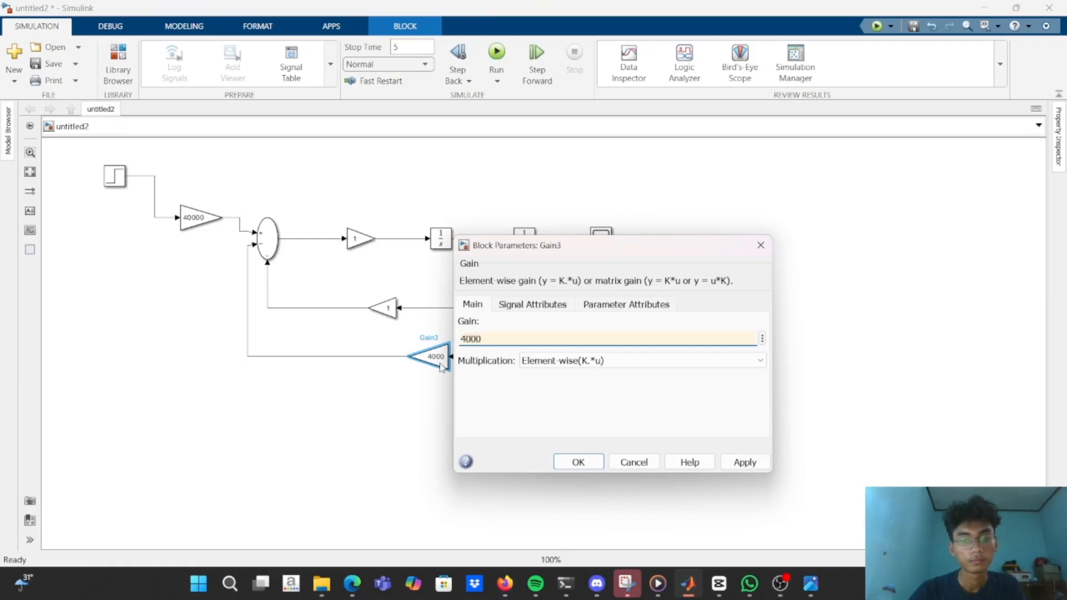
type("0")
key("Return")
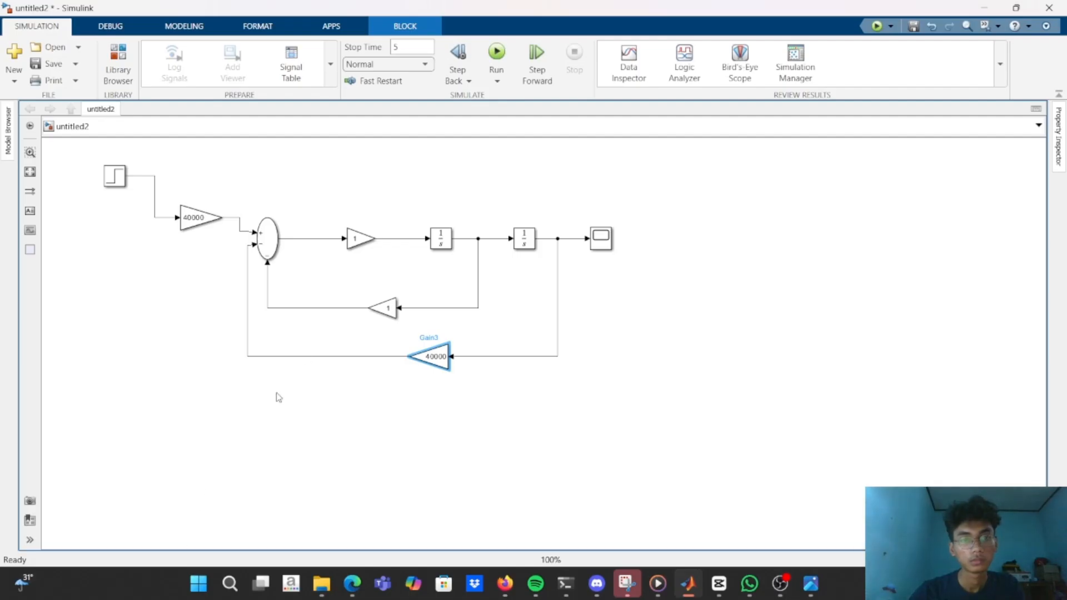
Set the inner feedback loop's gain to 150 and the forward-path gain after the Sum block to 1/25.
double_click(390, 312)
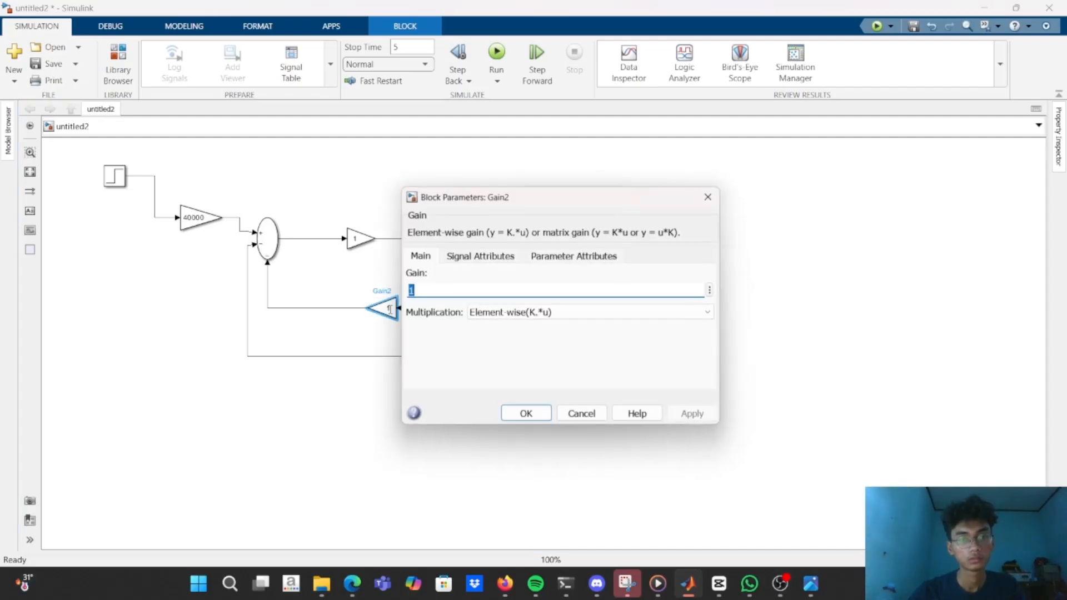
type("50")
key("Return")
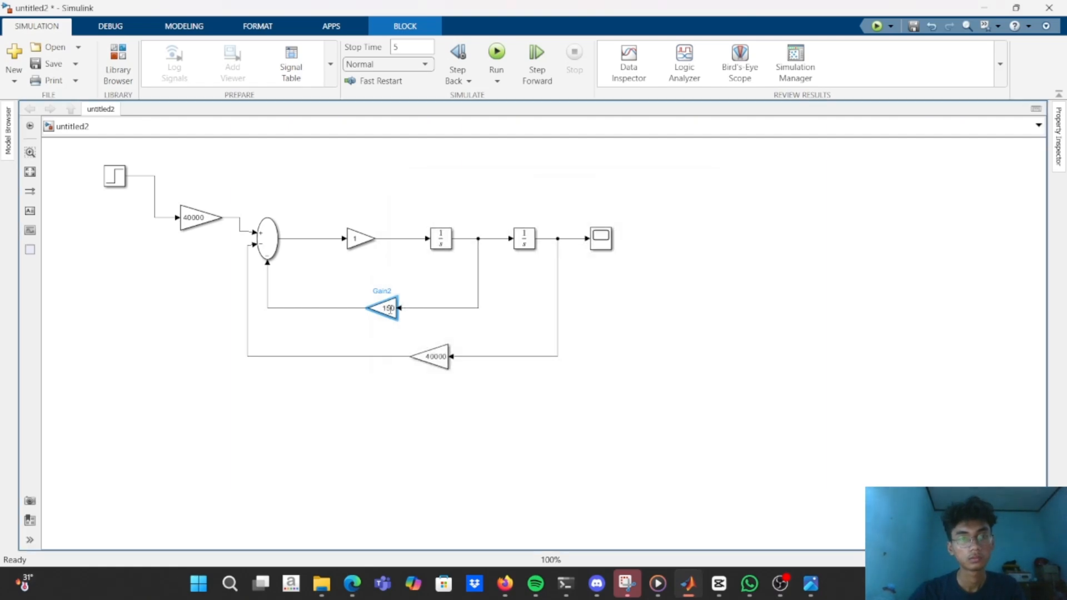
double_click(354, 245)
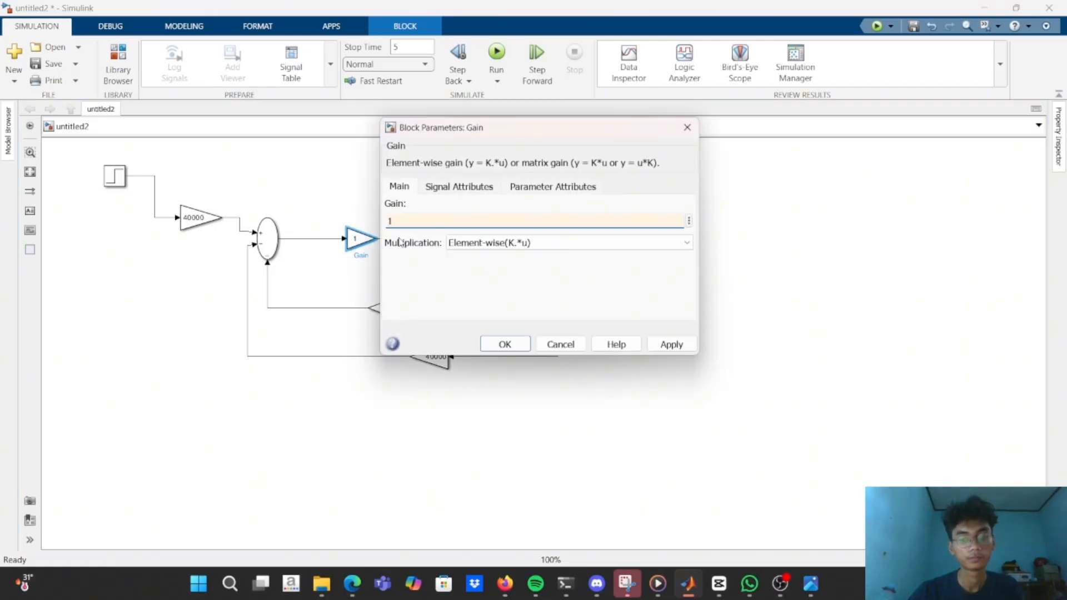
type("/25")
key("Return")
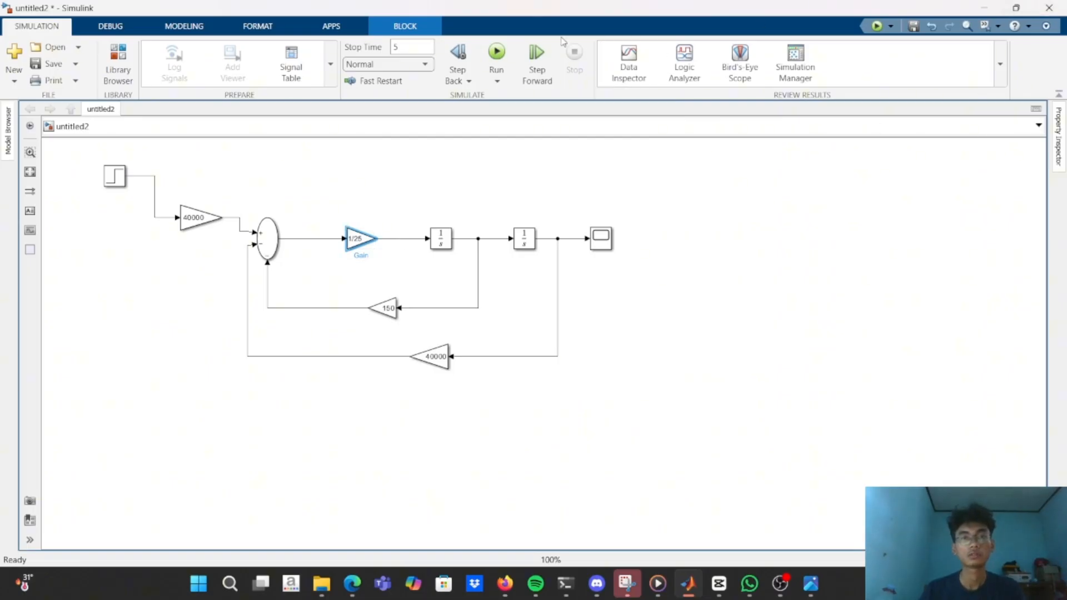
Run the untitled2 simulation, open the Scope to inspect the response, and return to the block diagram.
left_click(496, 53)
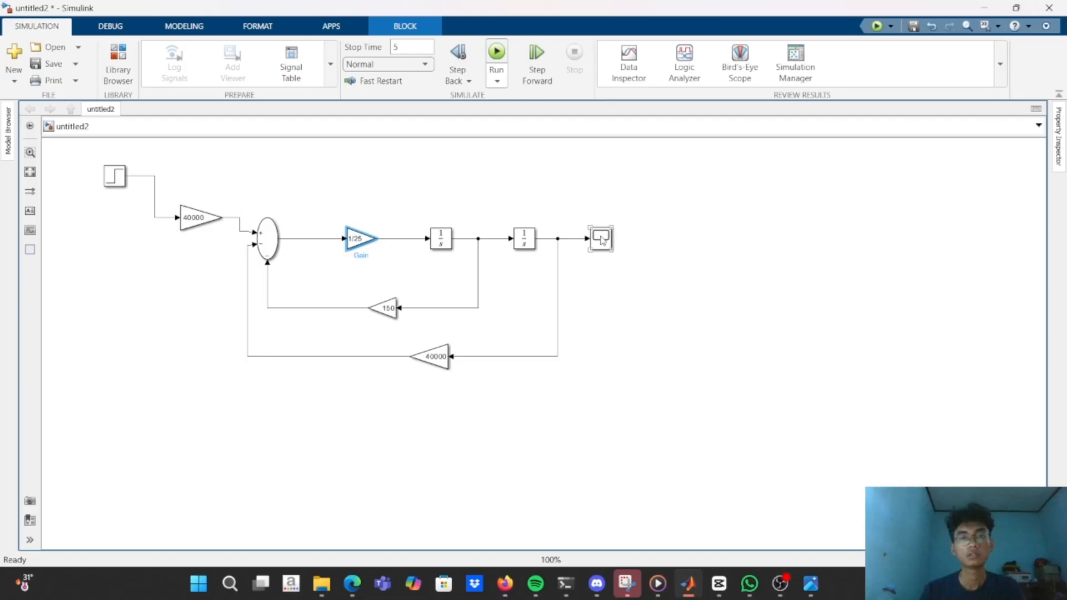
double_click(600, 238)
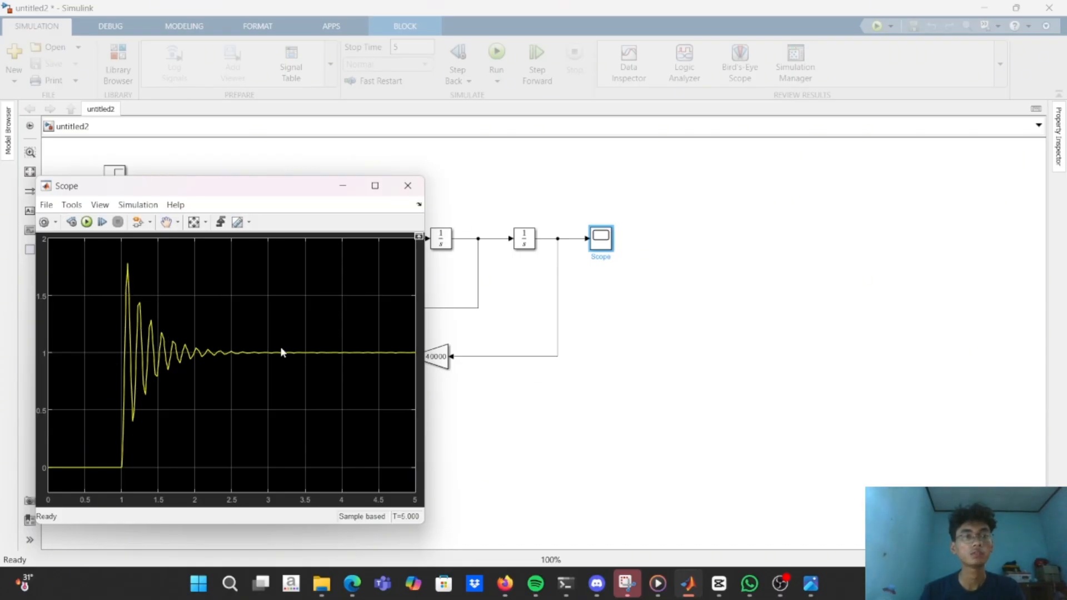
left_click_drag(282, 195, 448, 223)
left_click(514, 221)
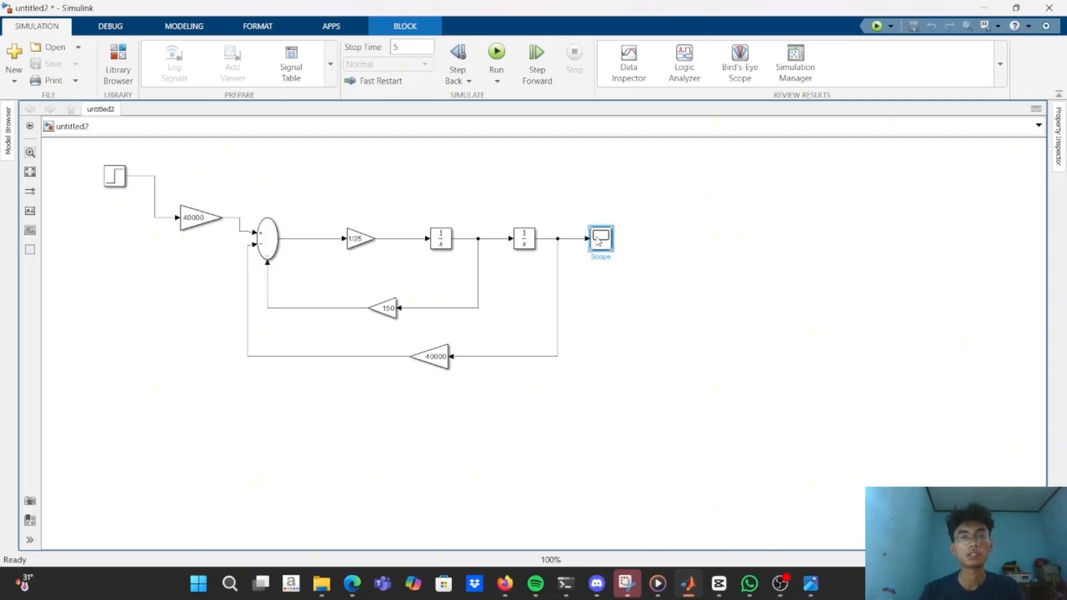
left_click(594, 276)
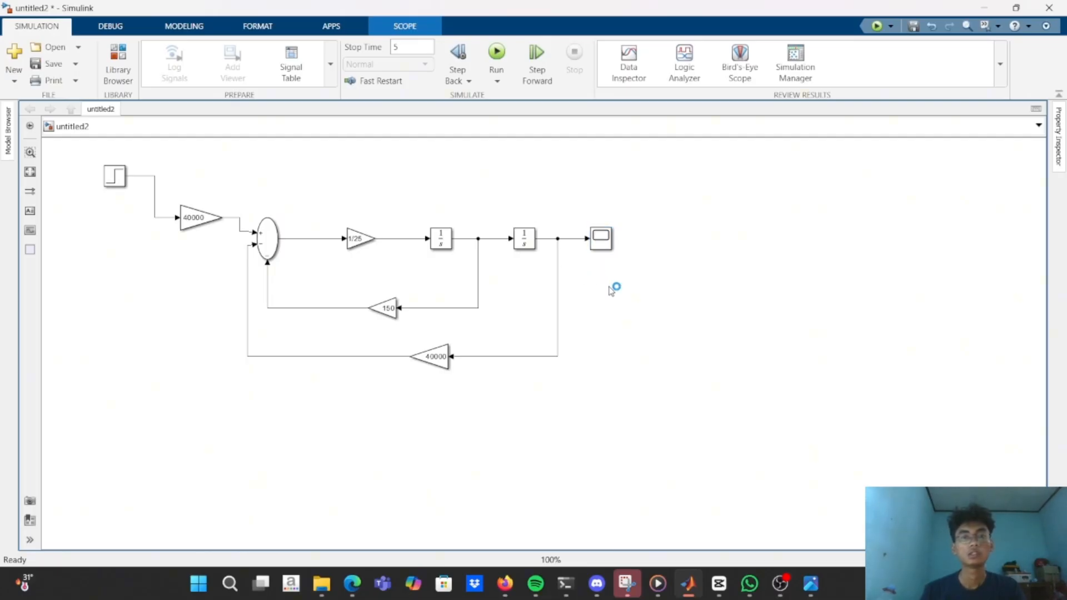
Add a Transfer Fcn block above the 1/25 gain and connect its input to the Step block's output line.
double_click(609, 285)
type("tra")
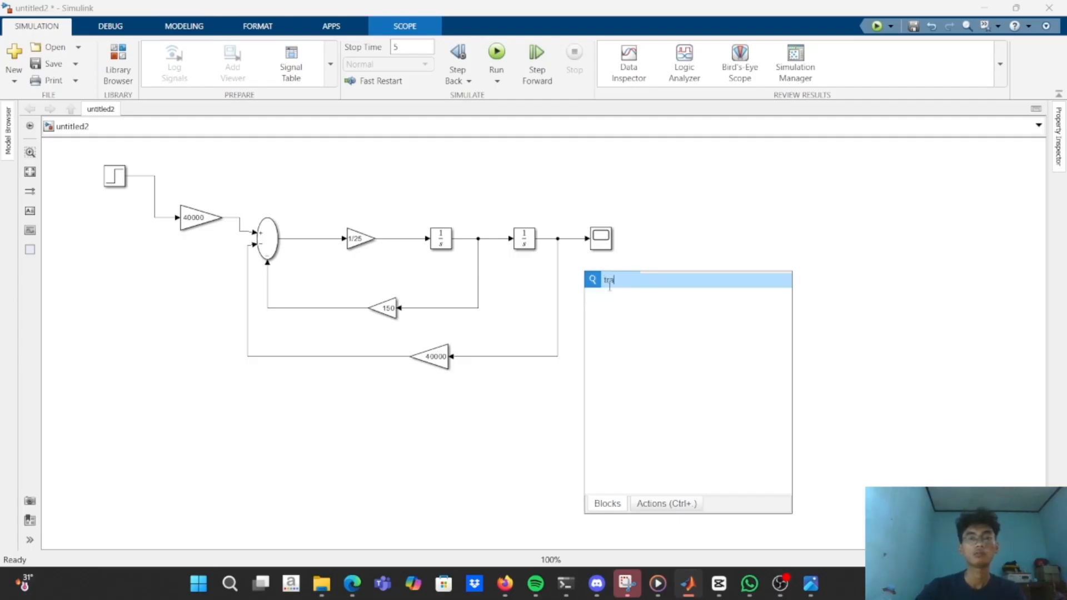
key("BackSpace")
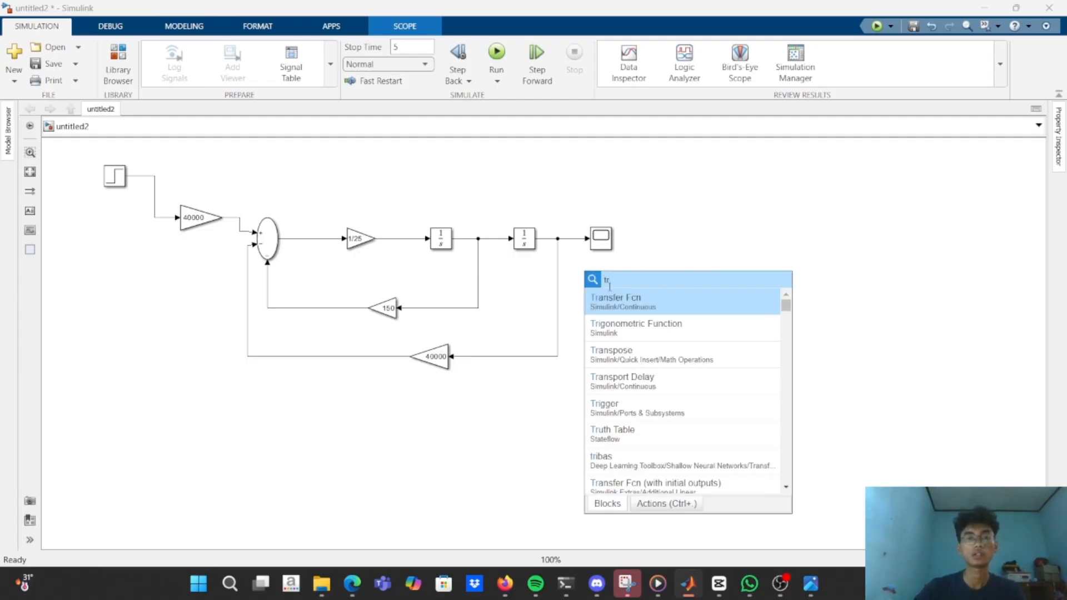
type("an")
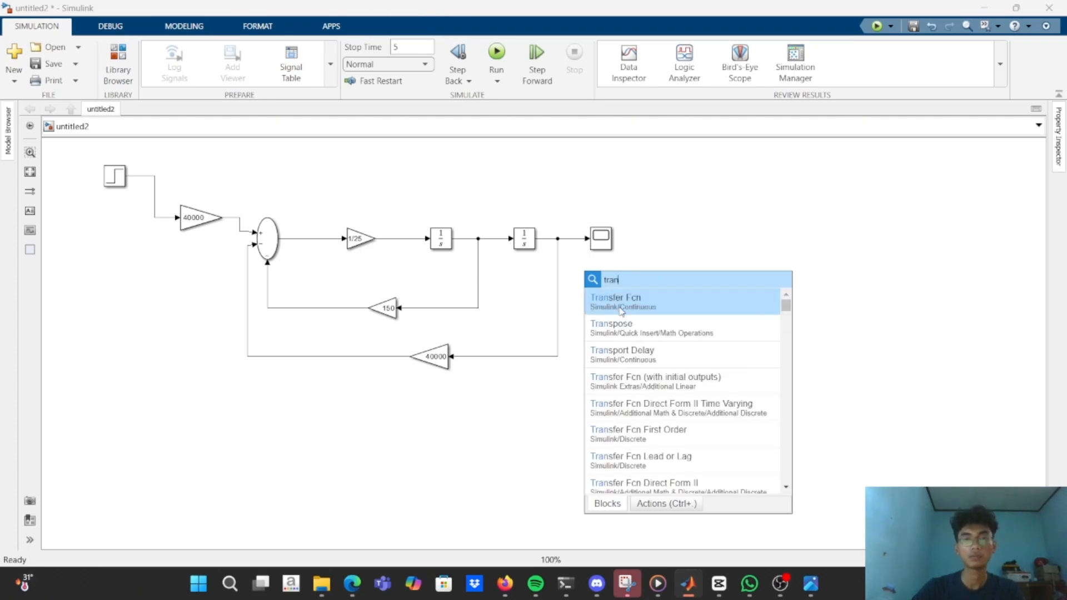
left_click(621, 311)
left_click_drag(591, 288, 373, 170)
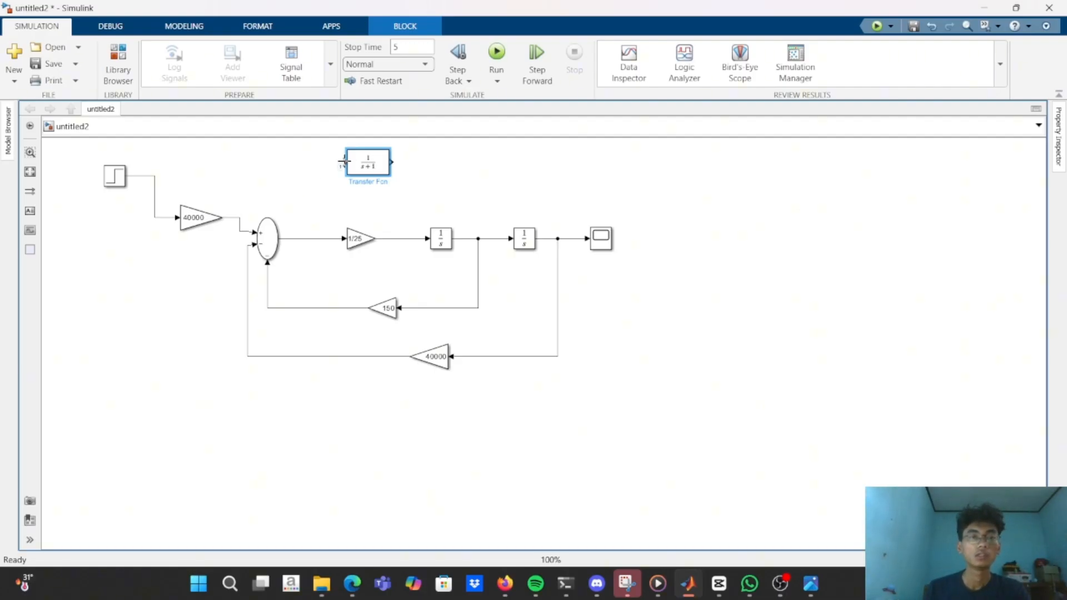
left_click_drag(343, 161, 154, 217)
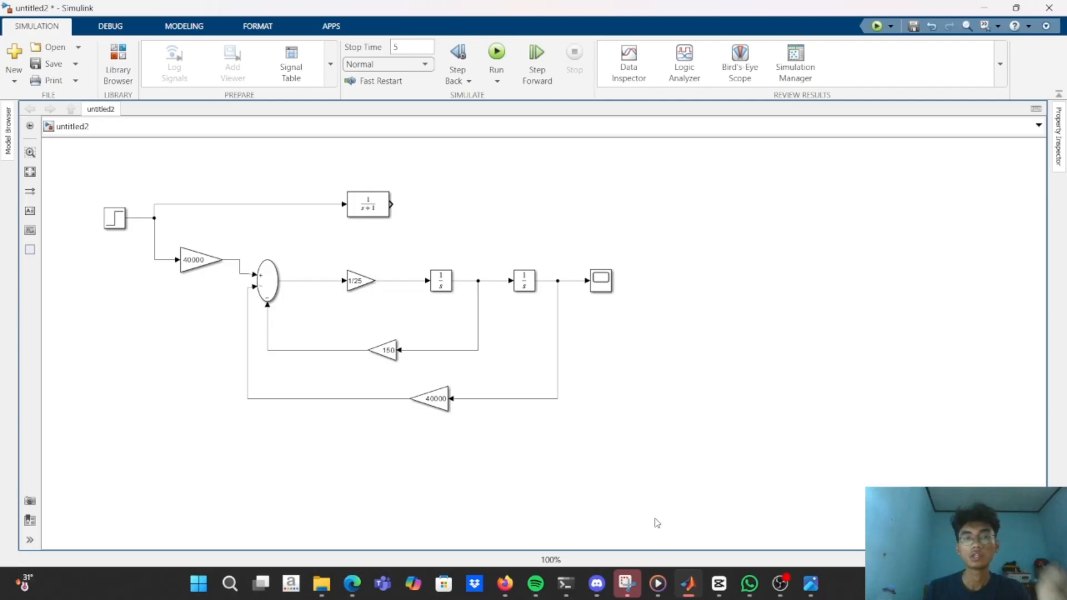
Check the Y/X transfer function derivation in the WhatsApp image and return to the untitled2 model.
mouse_move(759, 594)
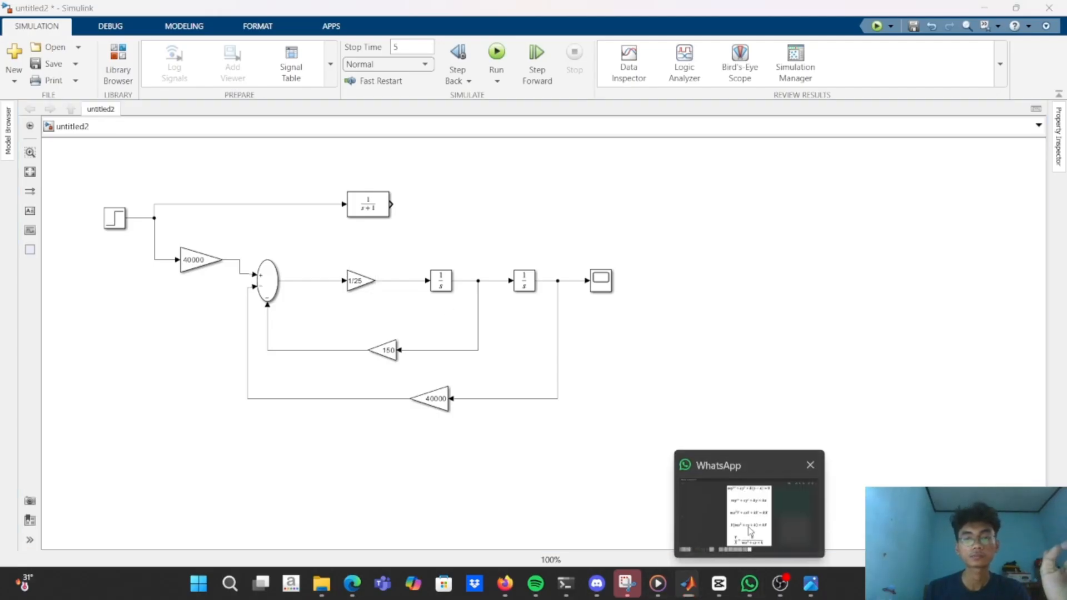
left_click(750, 533)
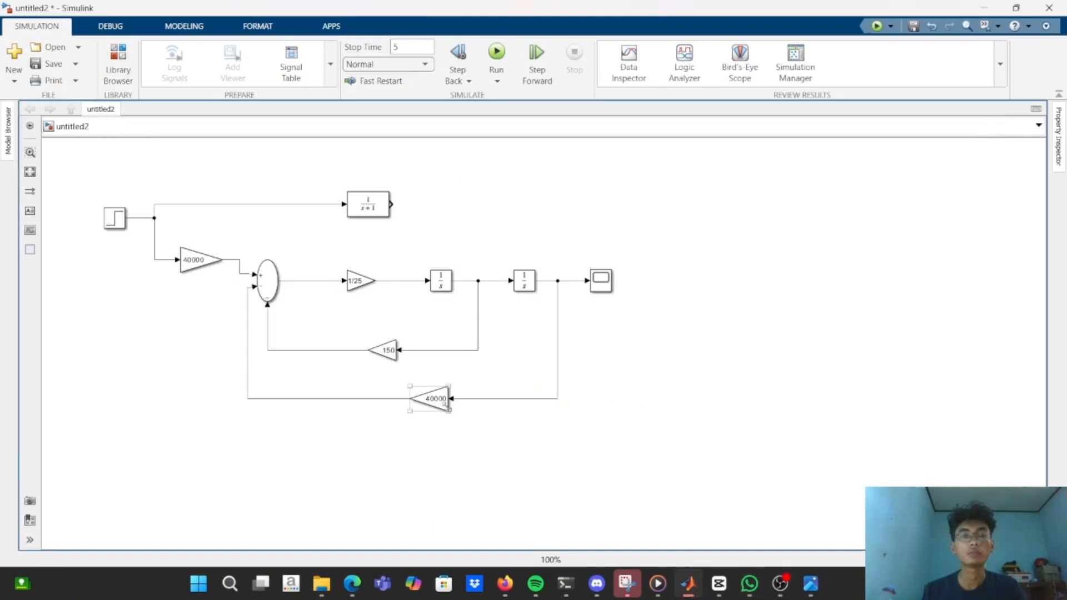
key("alt+Tab")
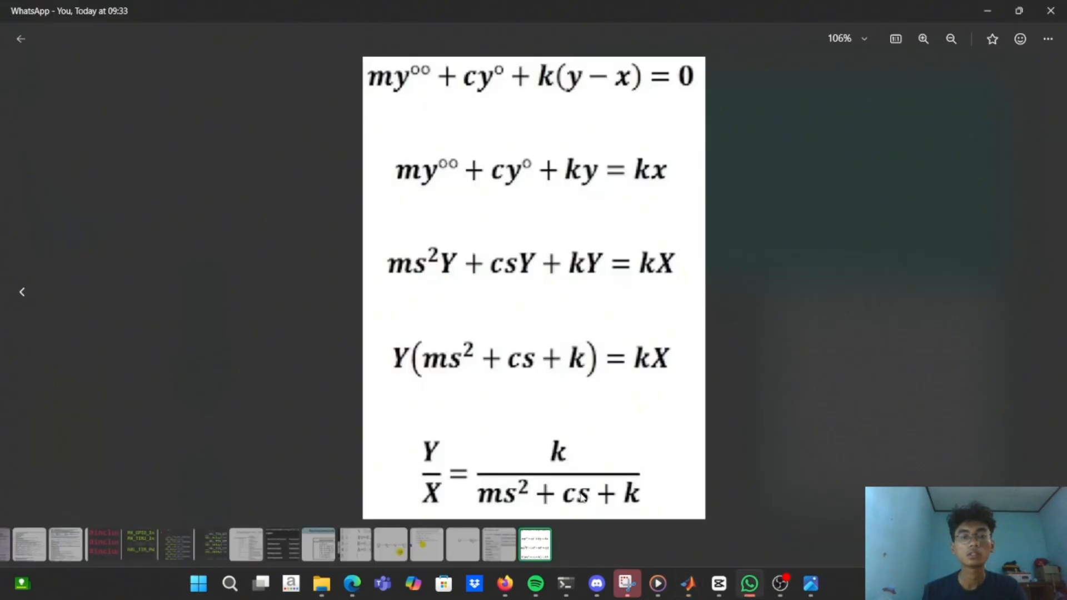
key("alt+Tab")
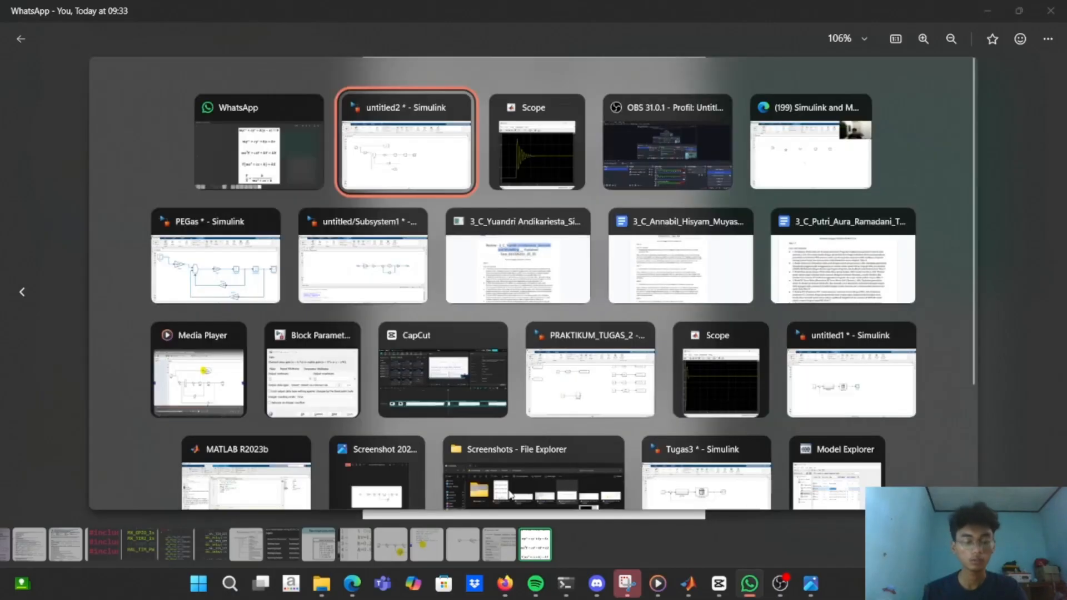
Set the Transfer Fcn block's numerator coefficients to [40000].
left_click(367, 213)
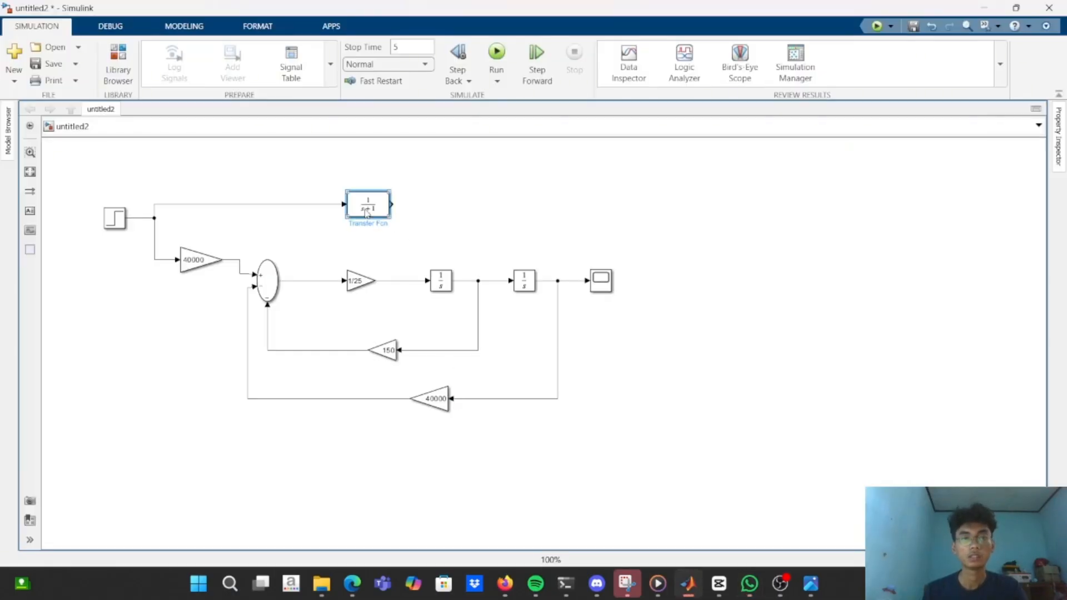
double_click(367, 212)
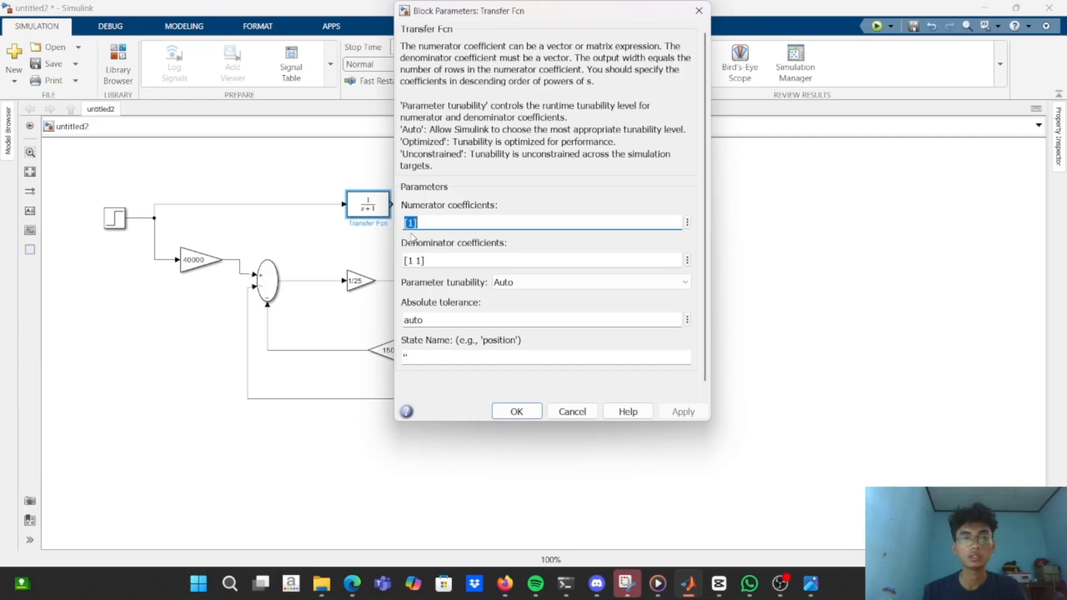
left_click(414, 224)
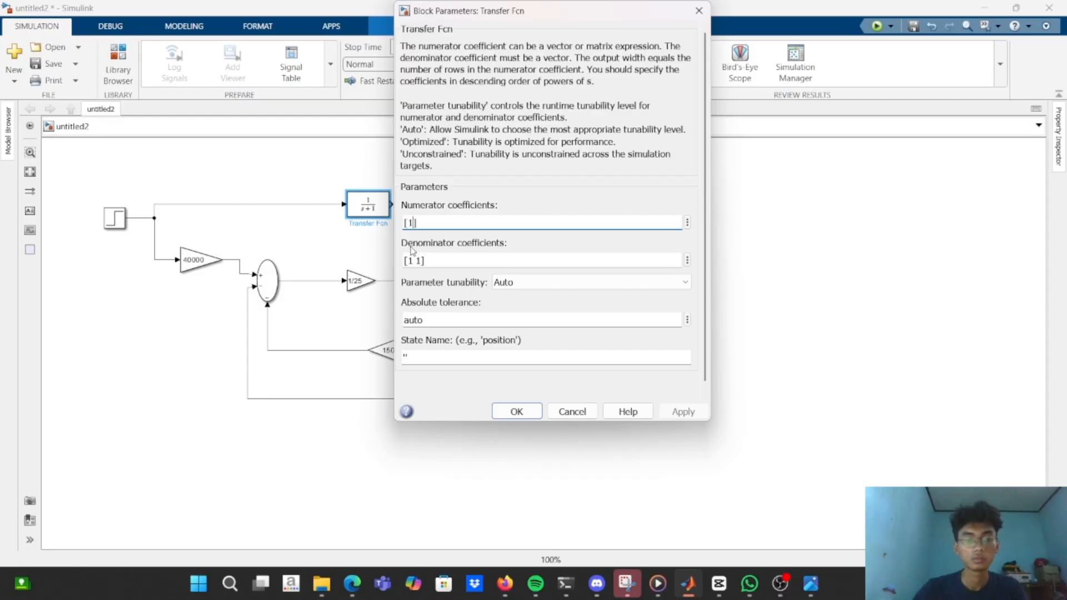
key("BackSpace")
type("40000")
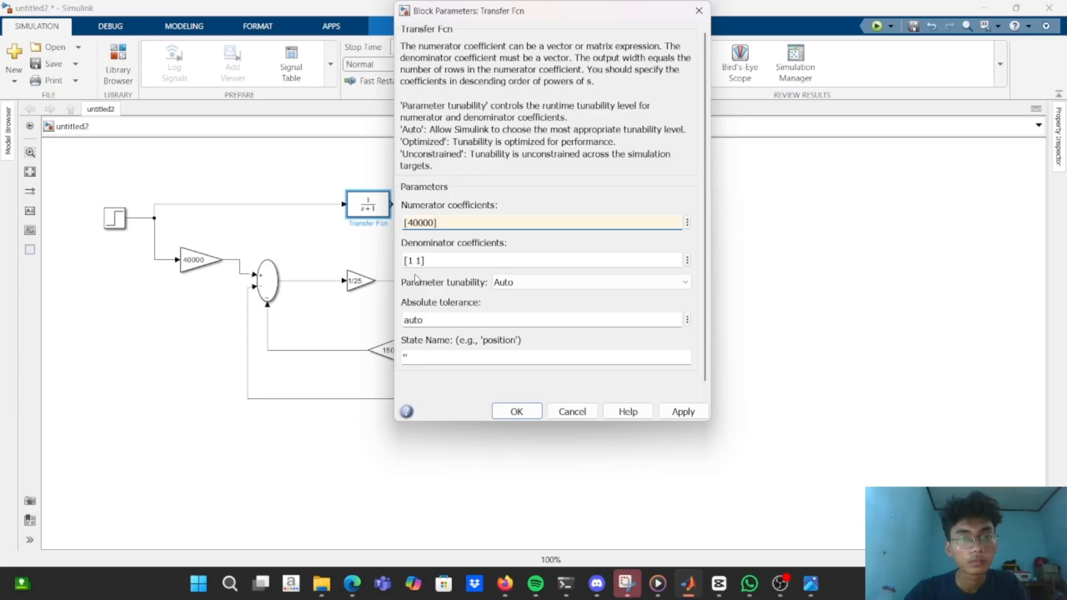
left_click(411, 264)
left_click(414, 263)
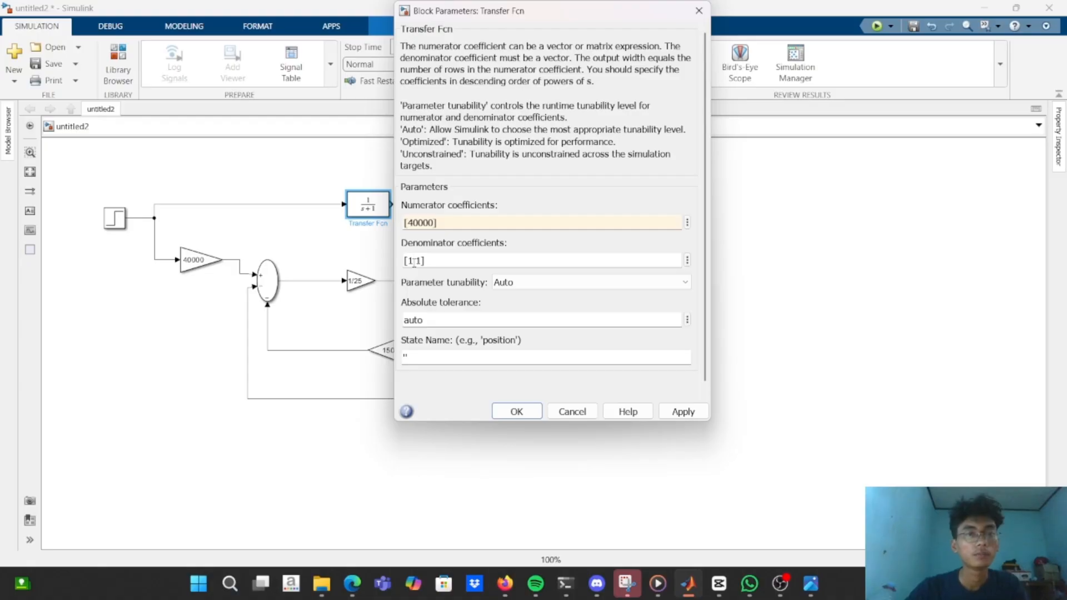
key("BackSpace")
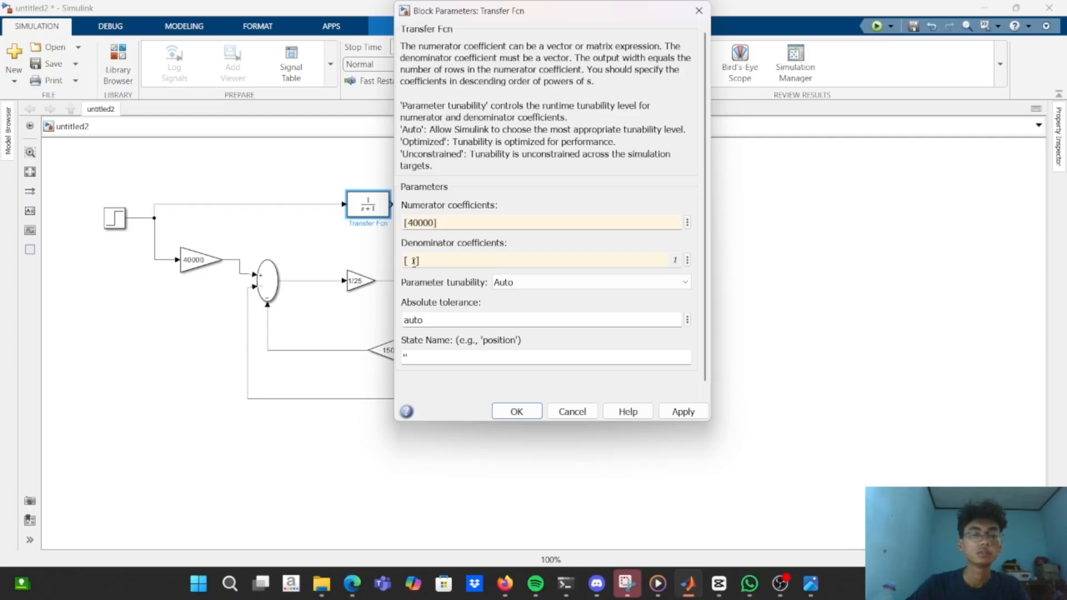
type("1/")
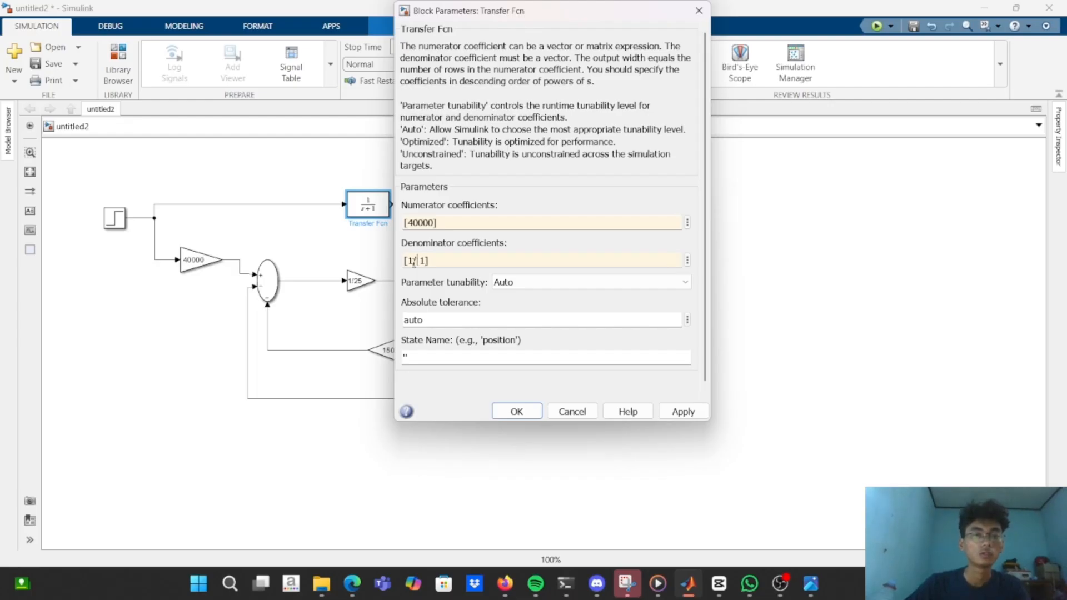
type("25")
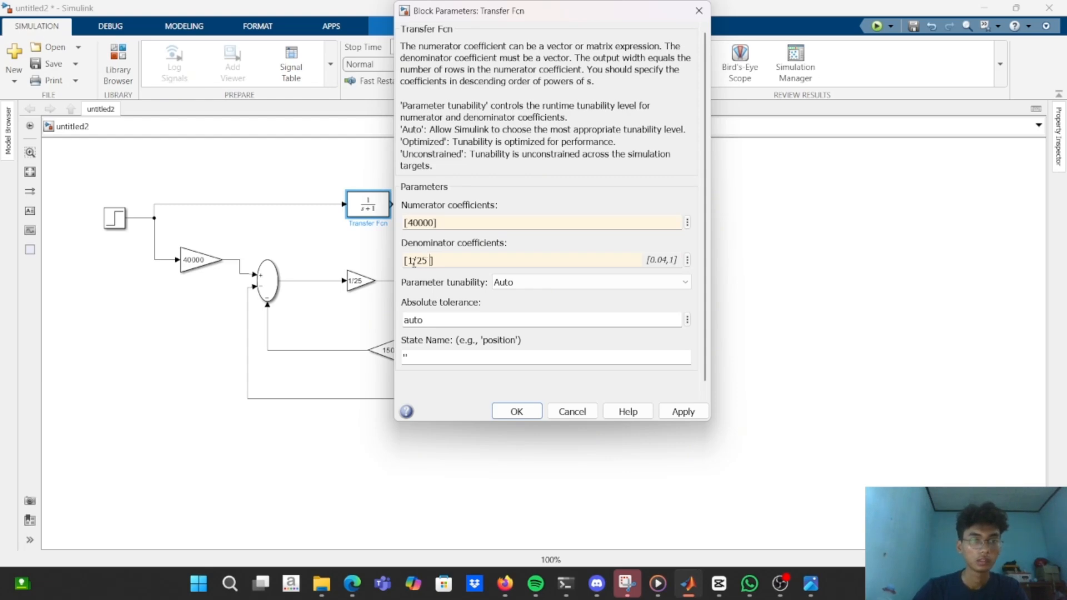
key("BackSpace")
type("5")
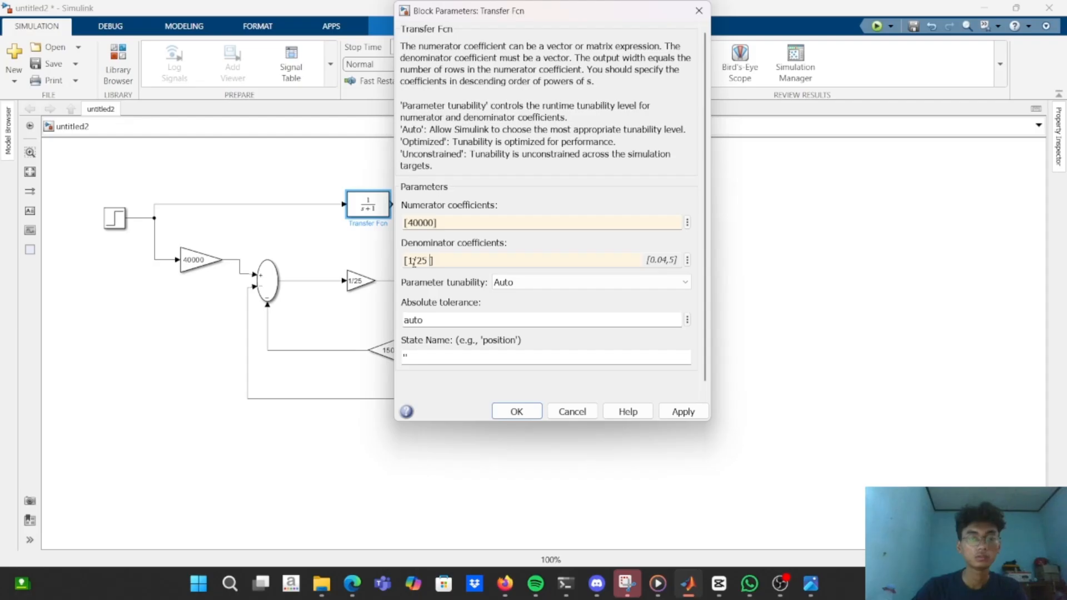
type("150 ")
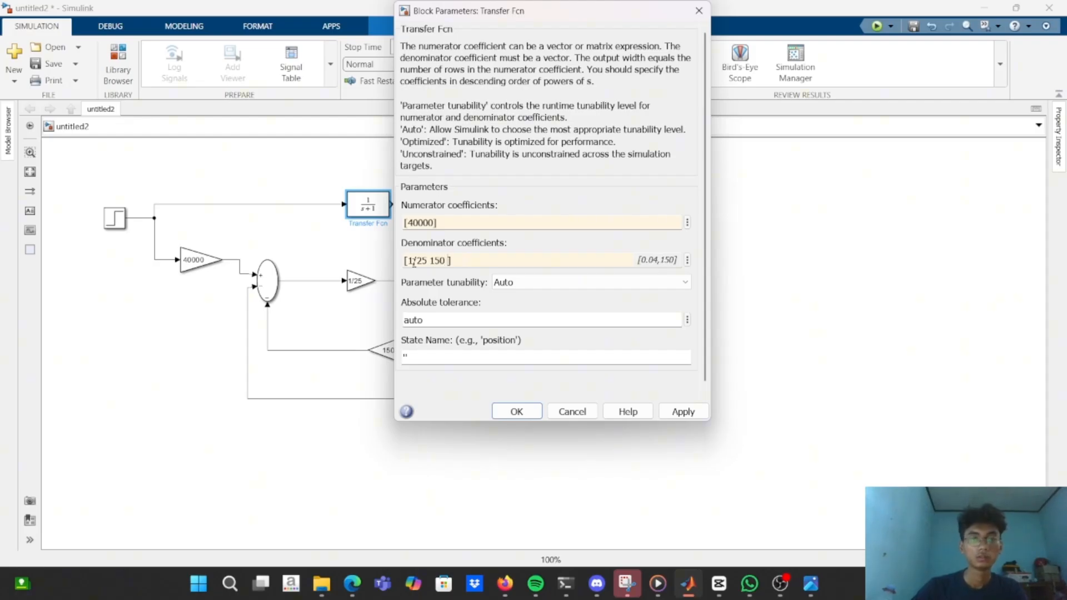
type("40000")
key("Return")
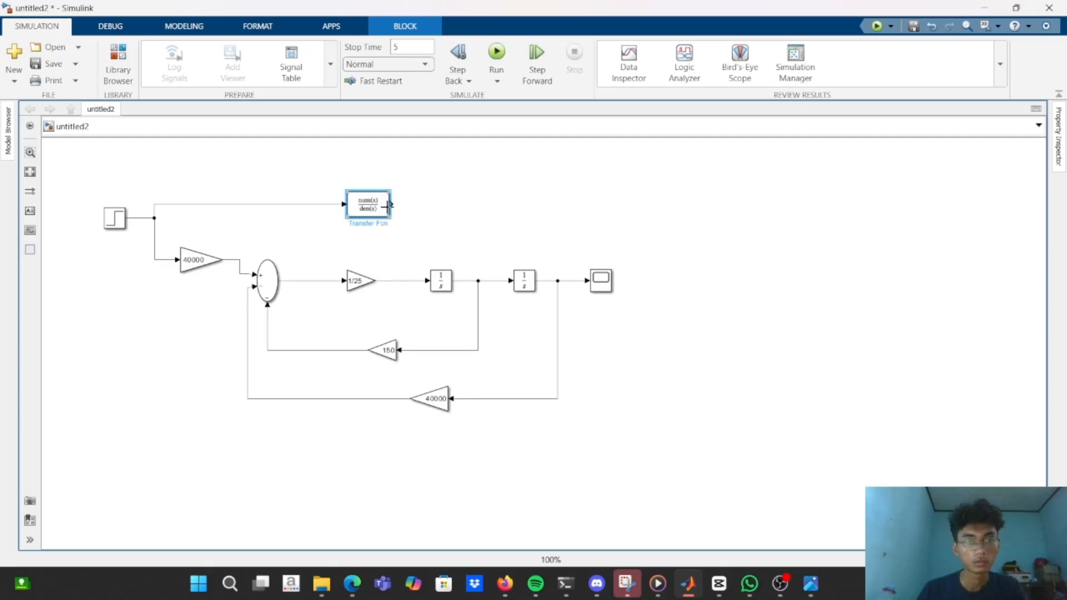
left_click_drag(389, 216, 446, 223)
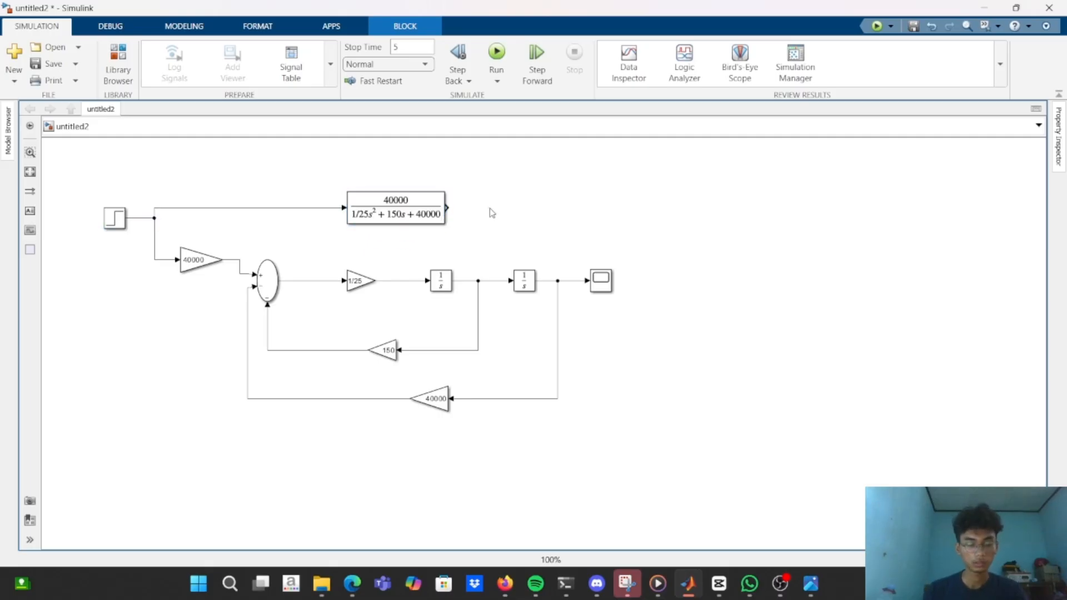
left_click(780, 583)
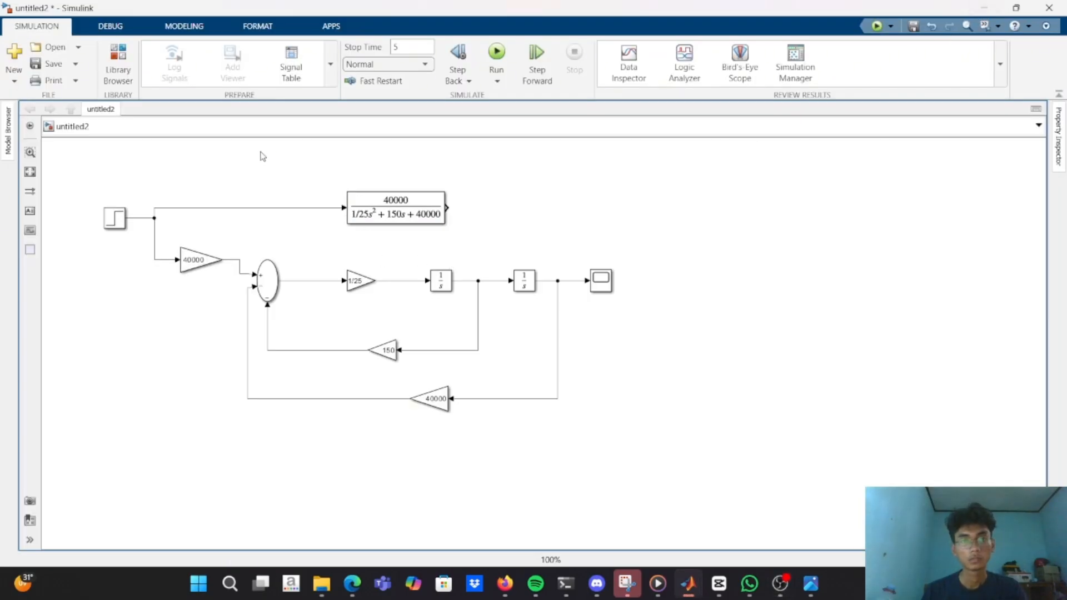
double_click(395, 207)
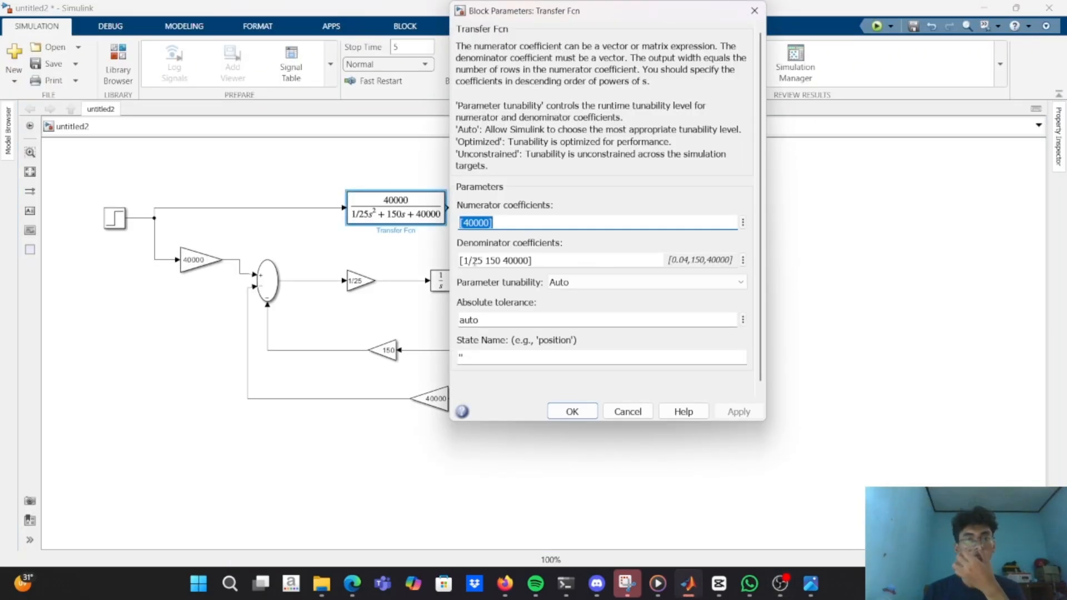
left_click(471, 260)
left_click(471, 262)
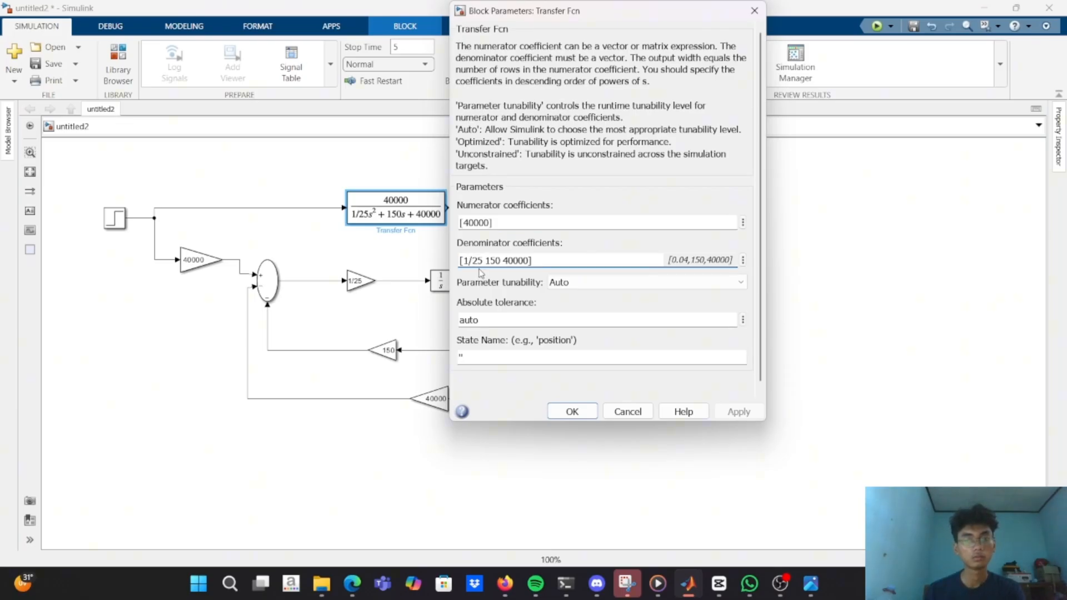
key("BackSpace")
key("BackSpace")
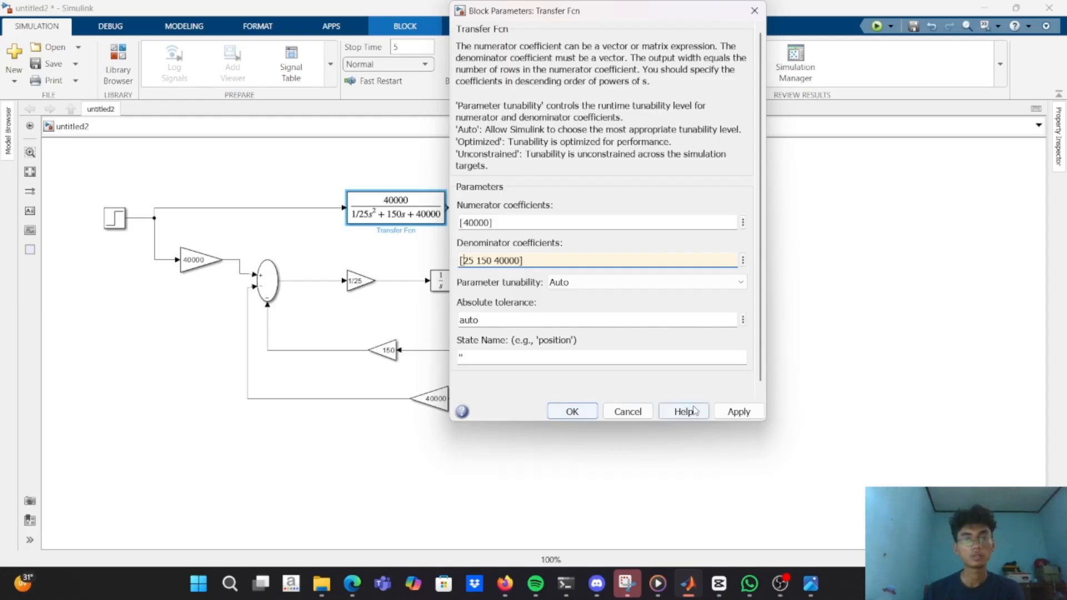
left_click(738, 411)
left_click(572, 412)
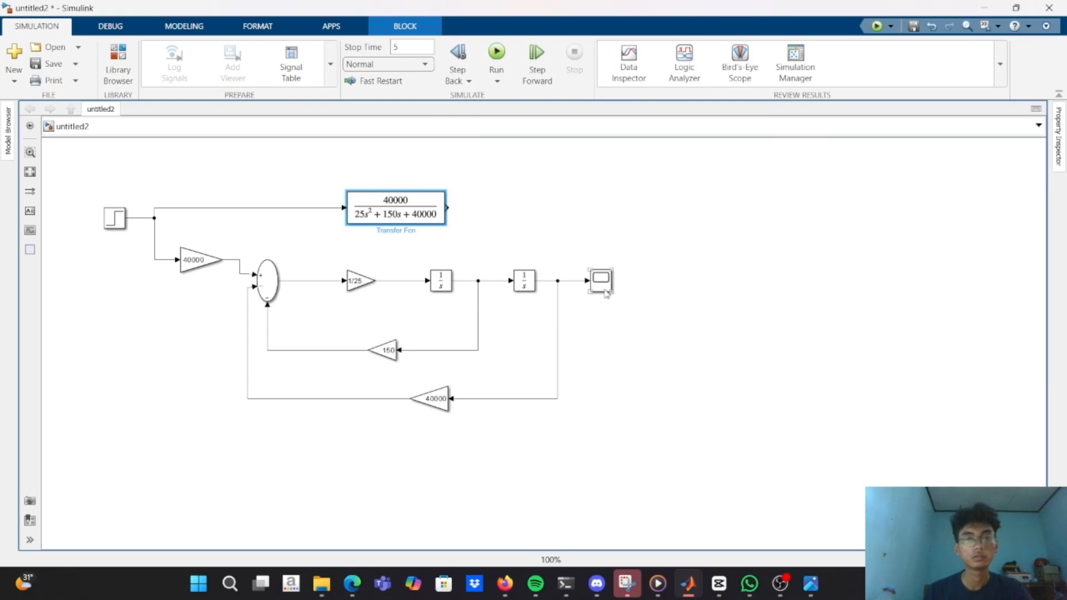
Add a second Scope block beside the Transfer Fcn and connect it to the Transfer Fcn's output.
left_click(175, 149)
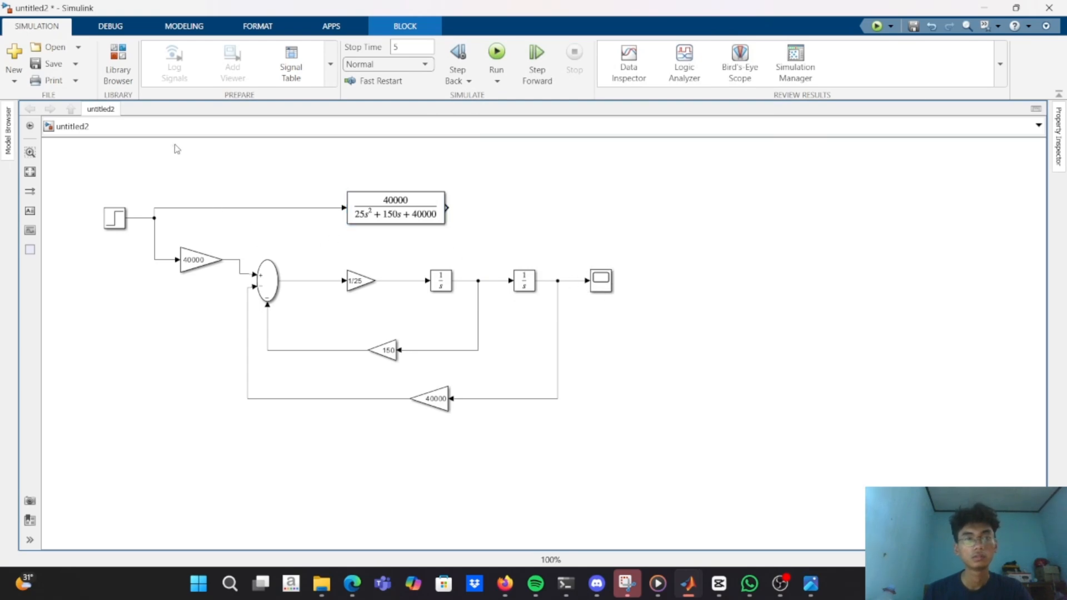
double_click(265, 177)
type("sc")
key("Return")
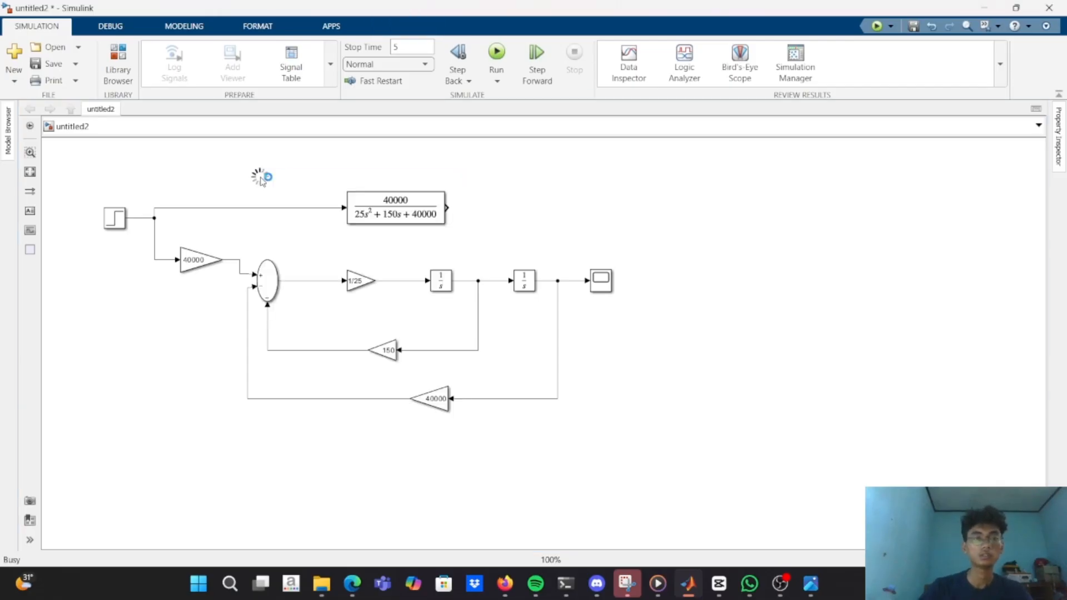
left_click_drag(262, 182, 500, 207)
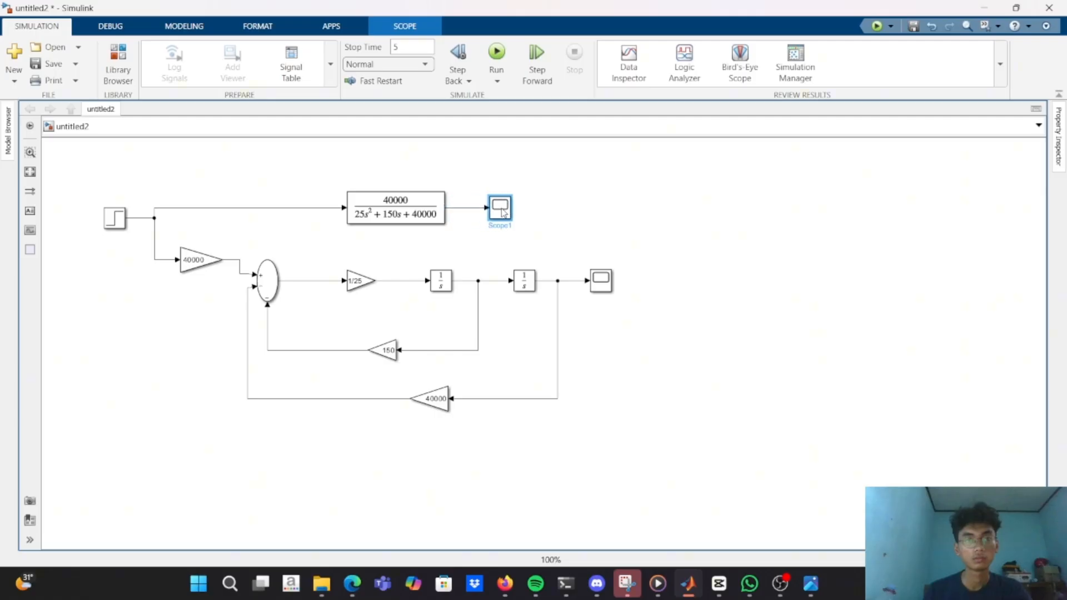
Run the simulation and compare the Transfer Fcn's response in Scope1 with the feedback model's response in Scope.
left_click(482, 181)
left_click(496, 53)
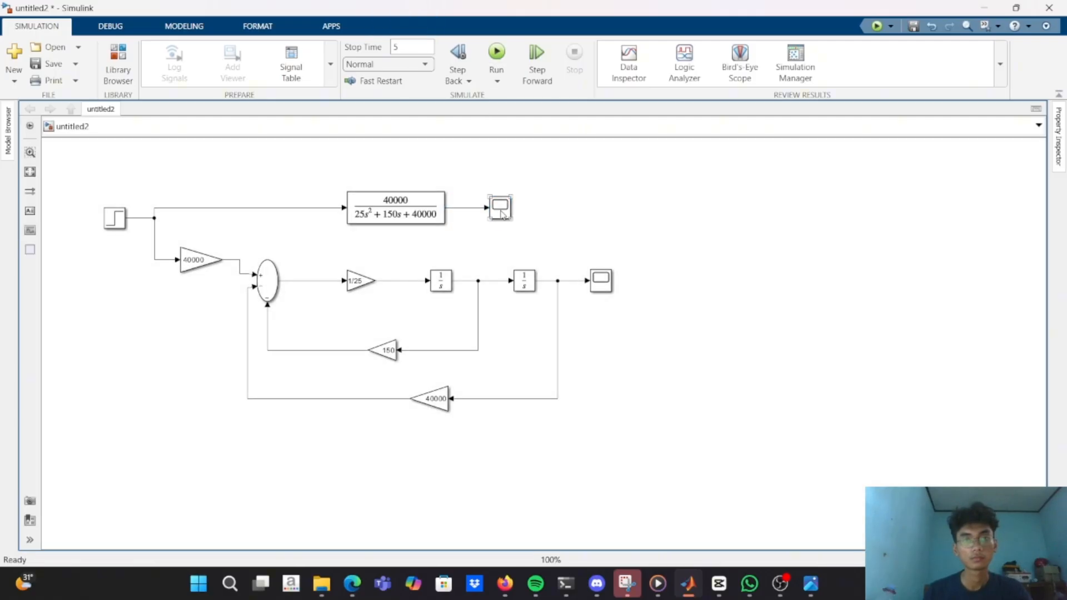
double_click(502, 215)
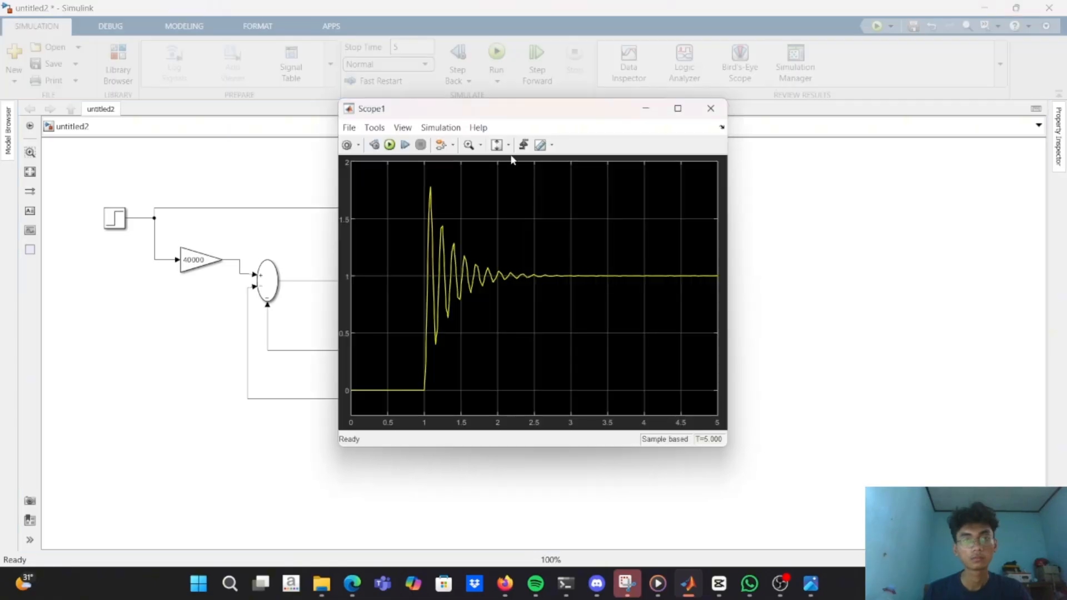
left_click_drag(517, 111, 338, 168)
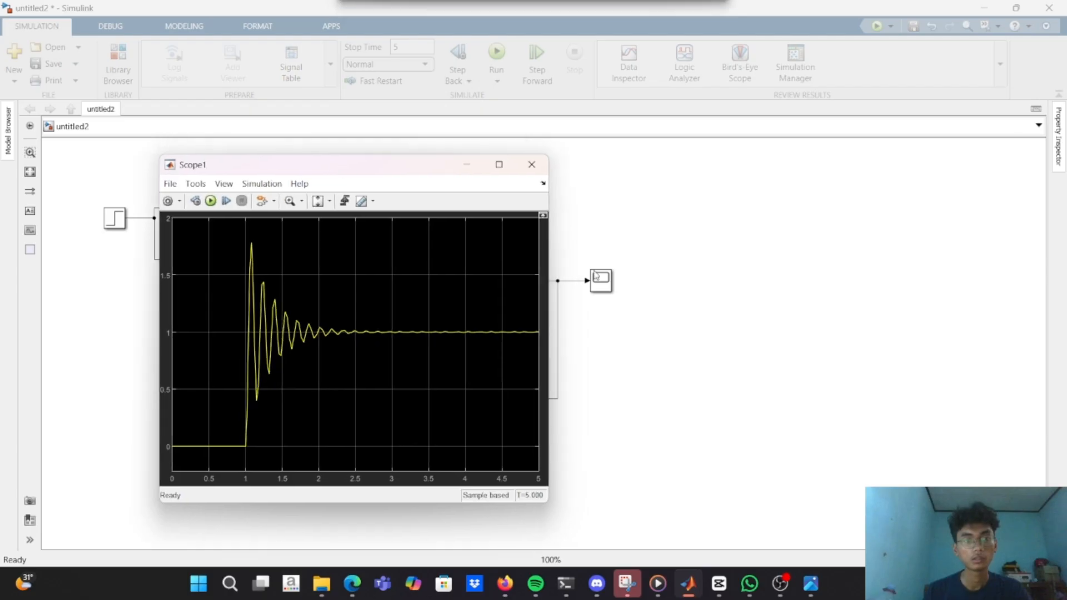
left_click(597, 277)
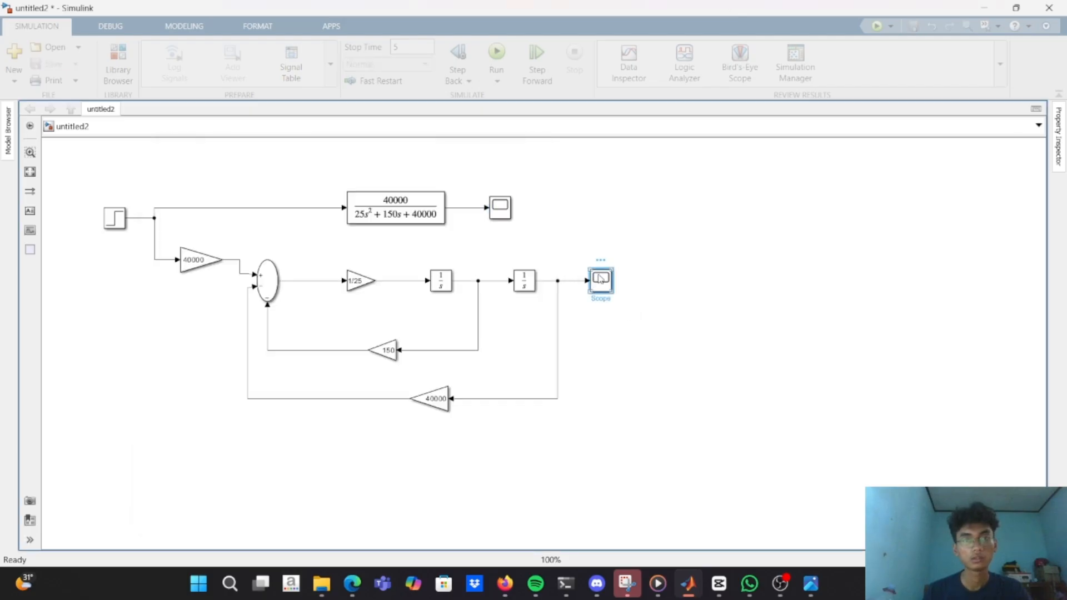
double_click(606, 278)
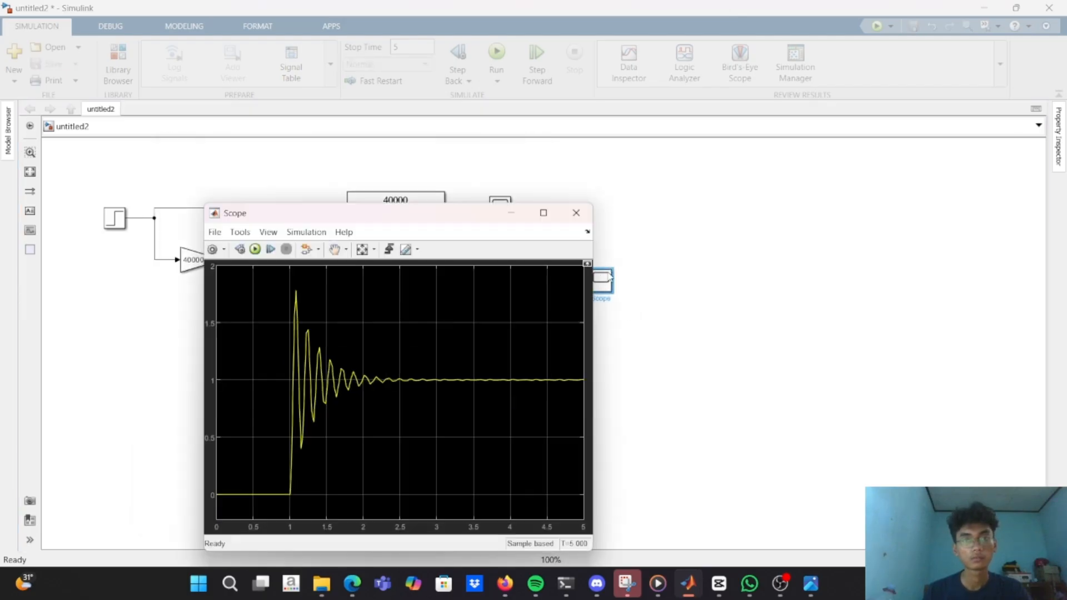
left_click(576, 213)
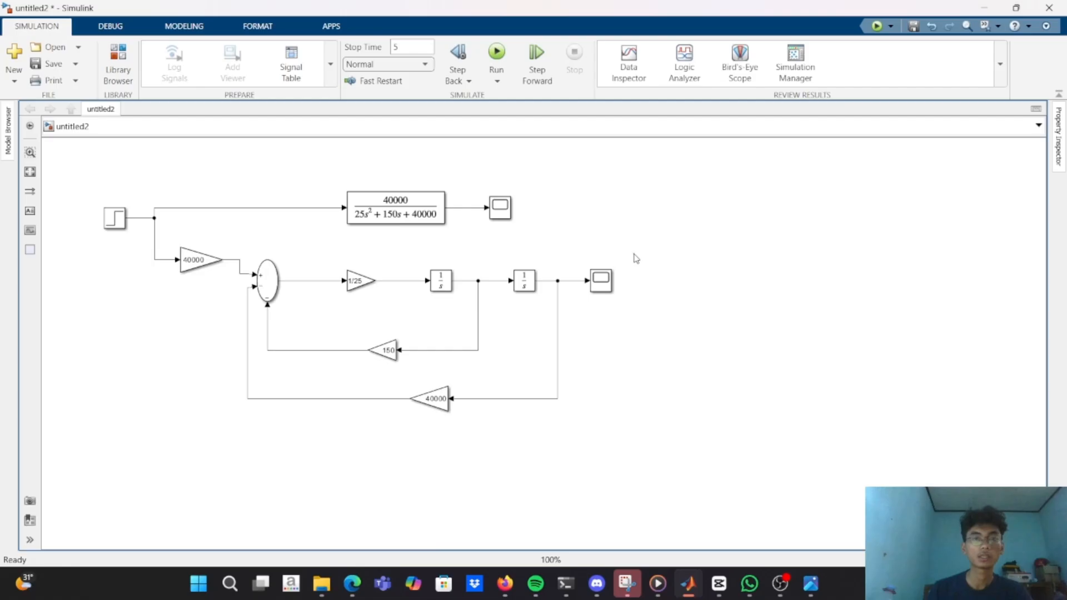
Add a Demux block and a Mux block in the empty area beyond the feedback model's Scope.
double_click(636, 257)
type("demu")
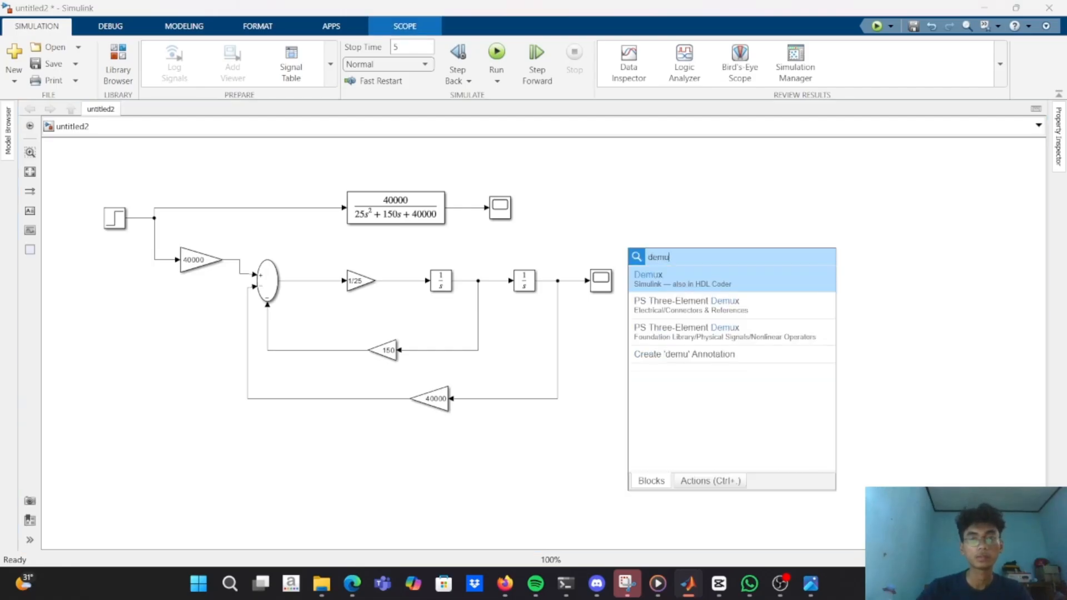
key("Return")
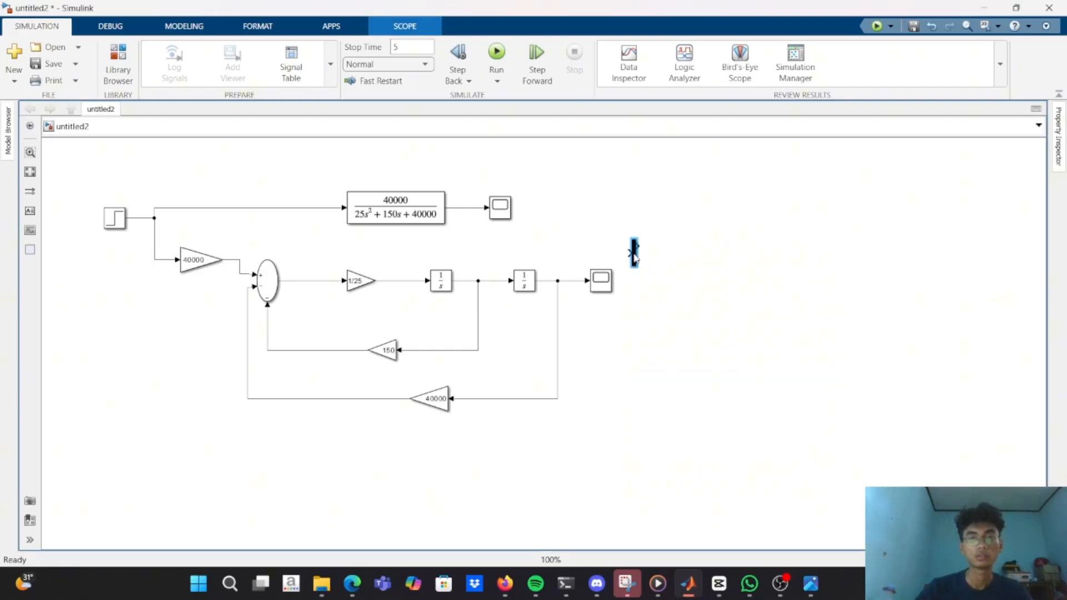
double_click(656, 309)
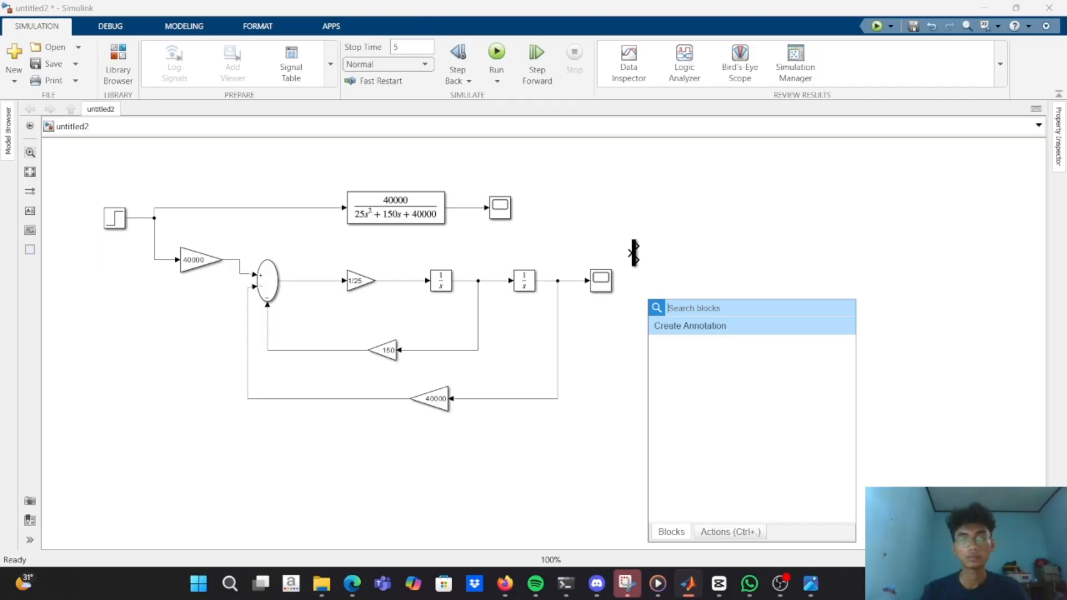
type("mu")
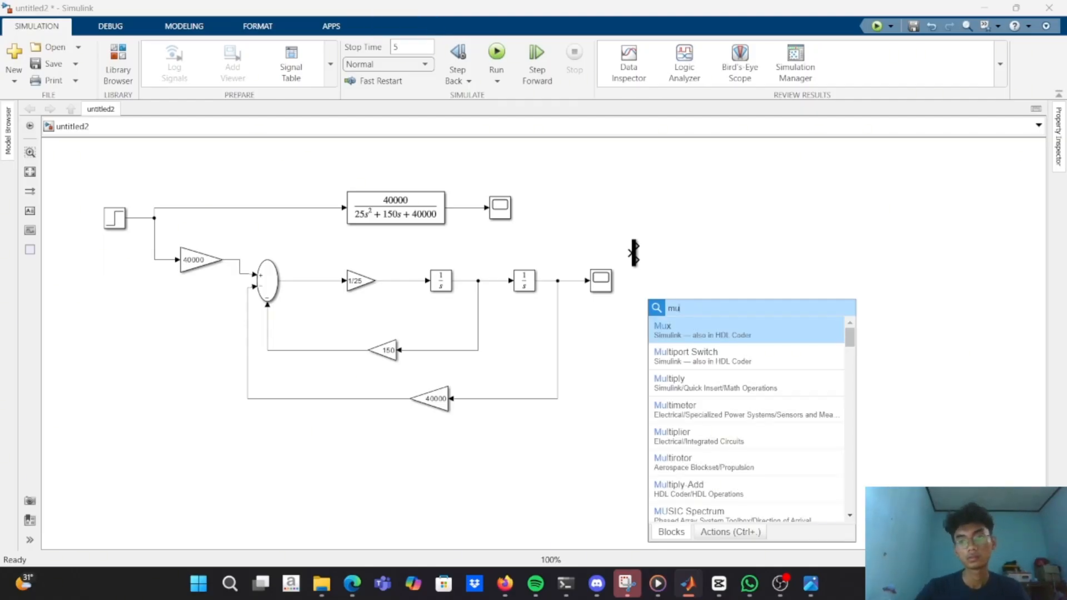
key("Return")
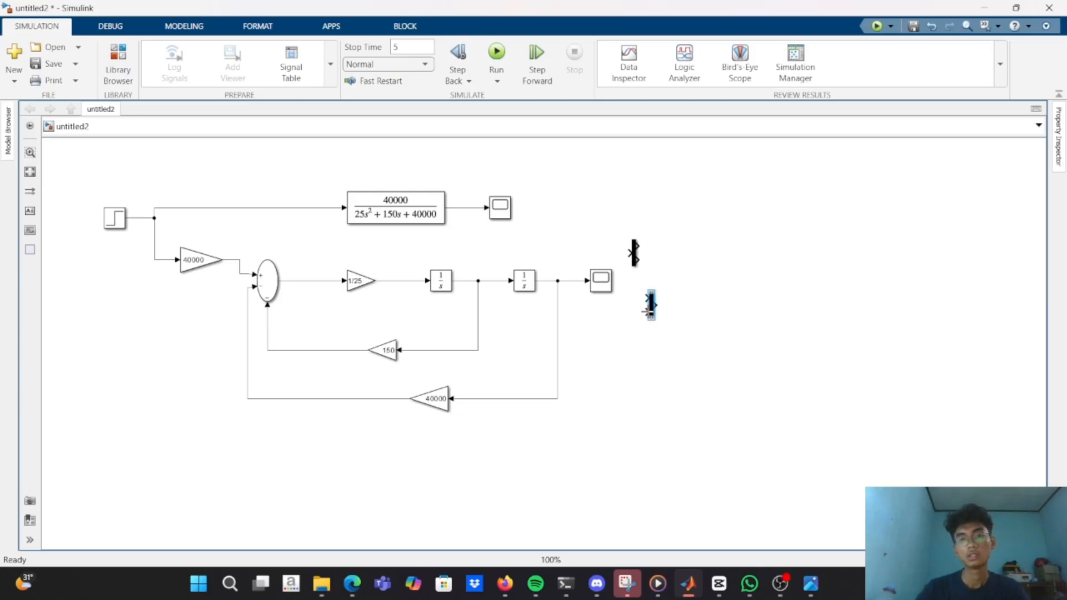
Delete the Demux block and the stray unconnected signal lines near the feedback model's Scope.
left_click(633, 253)
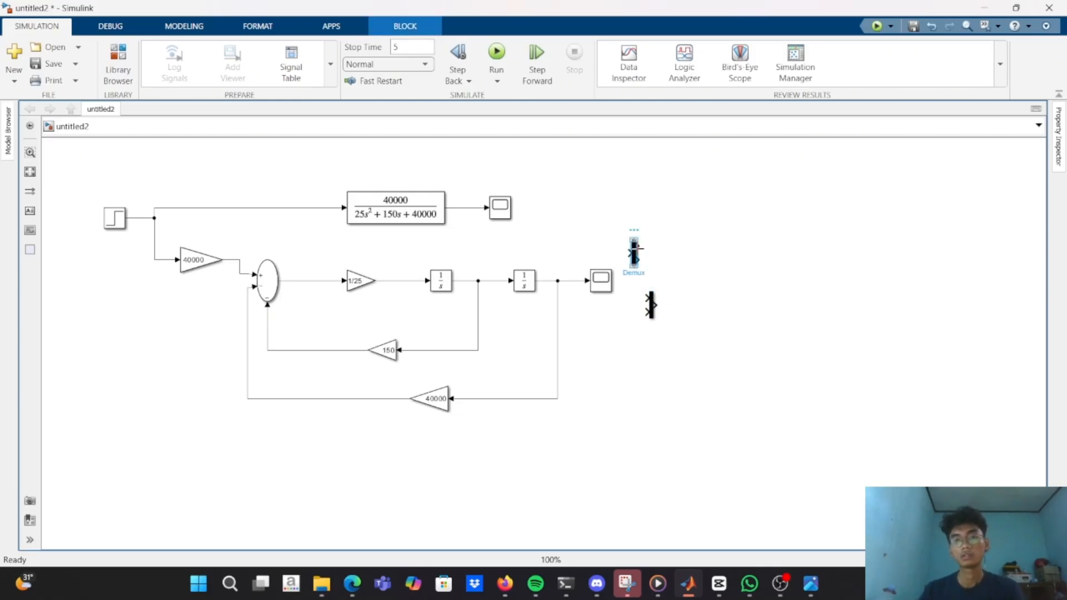
key("Delete")
left_click_drag(669, 305, 618, 255)
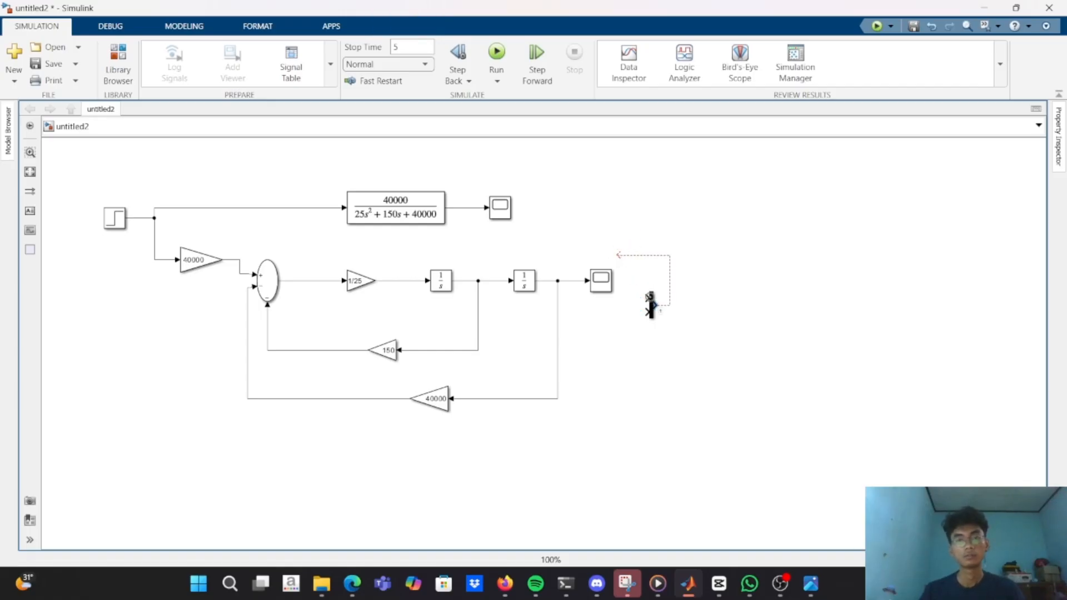
left_click_drag(654, 303, 589, 259)
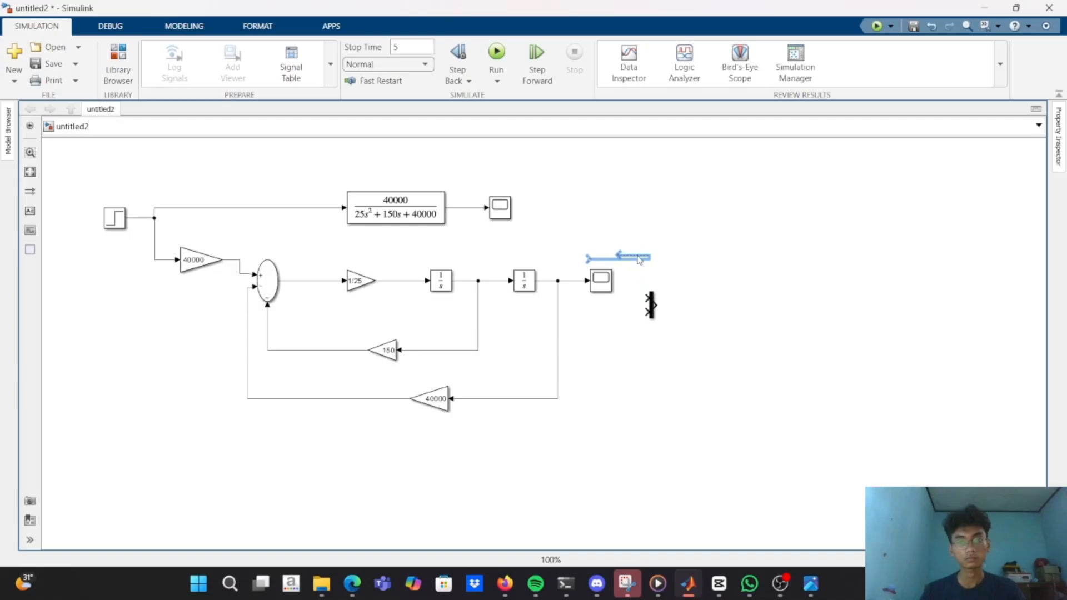
left_click(637, 255)
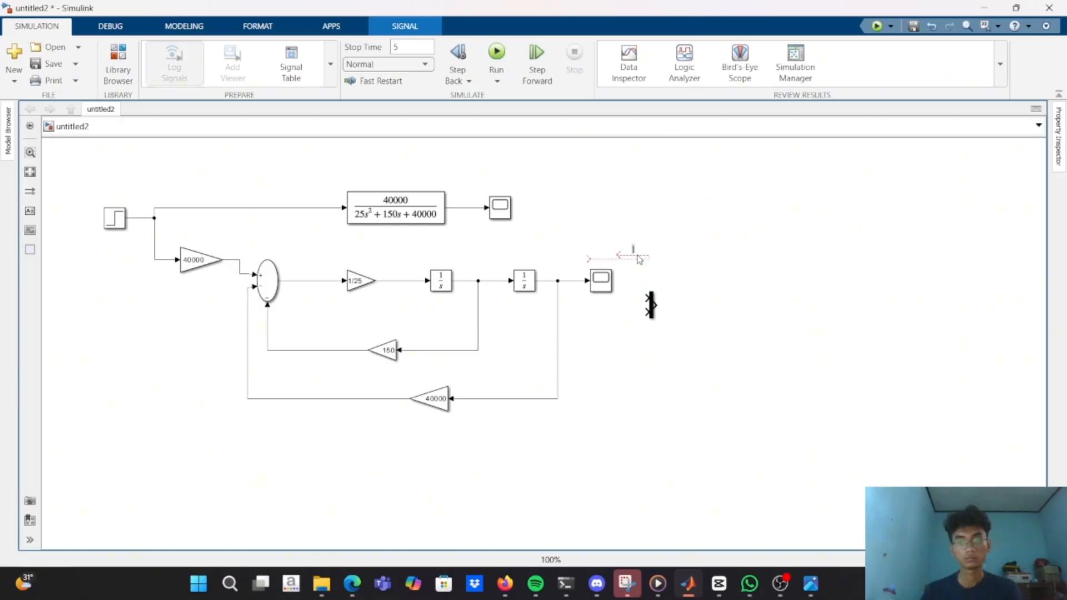
left_click(633, 257)
key("Delete")
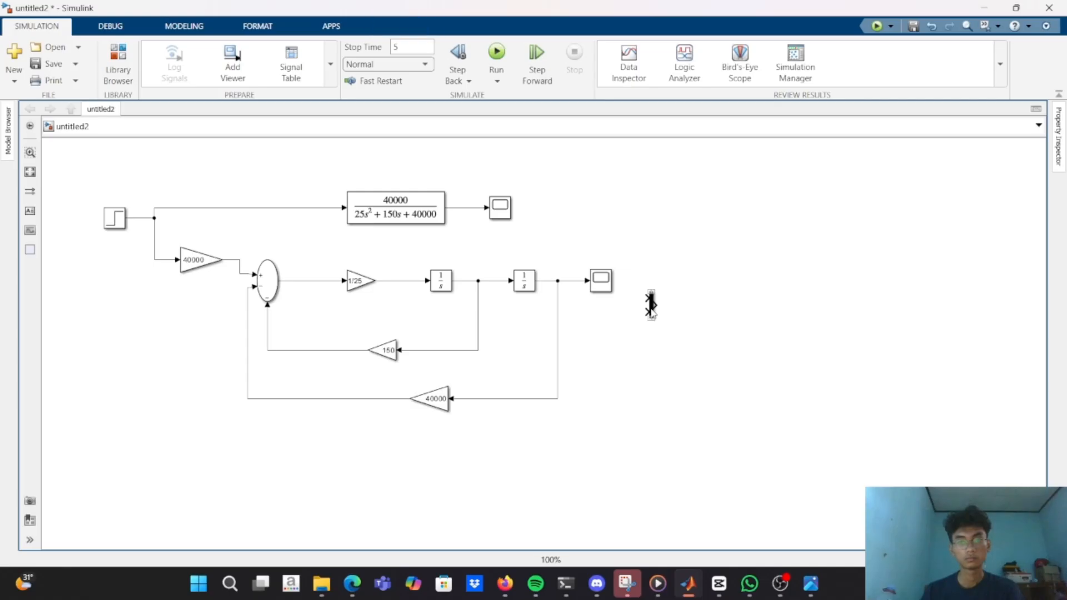
Place the Mux between the two Scopes and connect the Transfer Fcn's output and the feedback model's output to its inputs.
left_click_drag(650, 303, 467, 208)
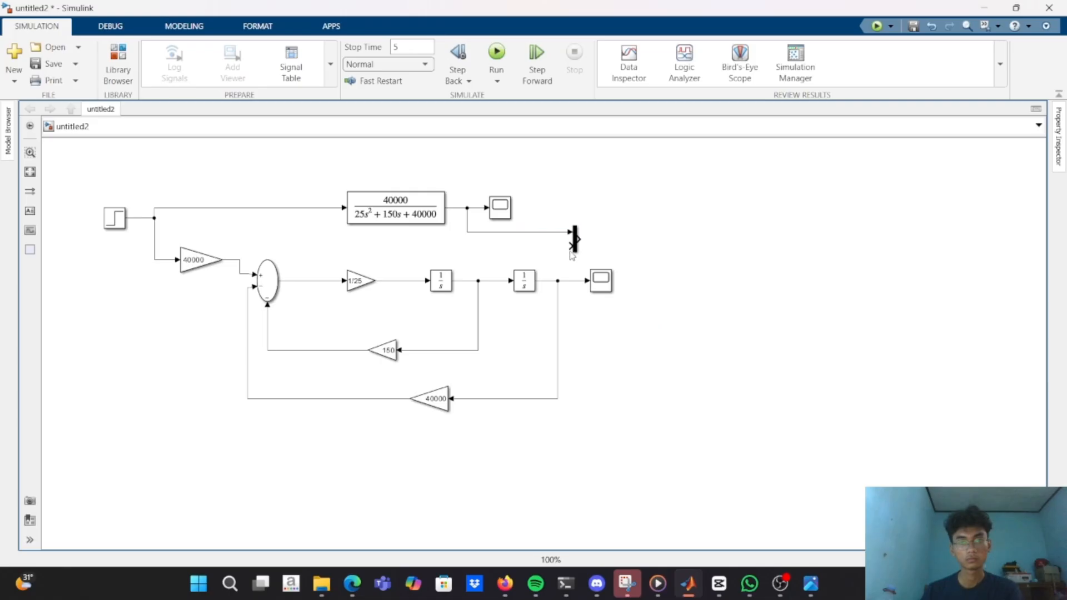
mouse_move(570, 247)
left_mouse_down()
mouse_move(567, 276)
mouse_move(577, 277)
mouse_move(567, 266)
left_mouse_up()
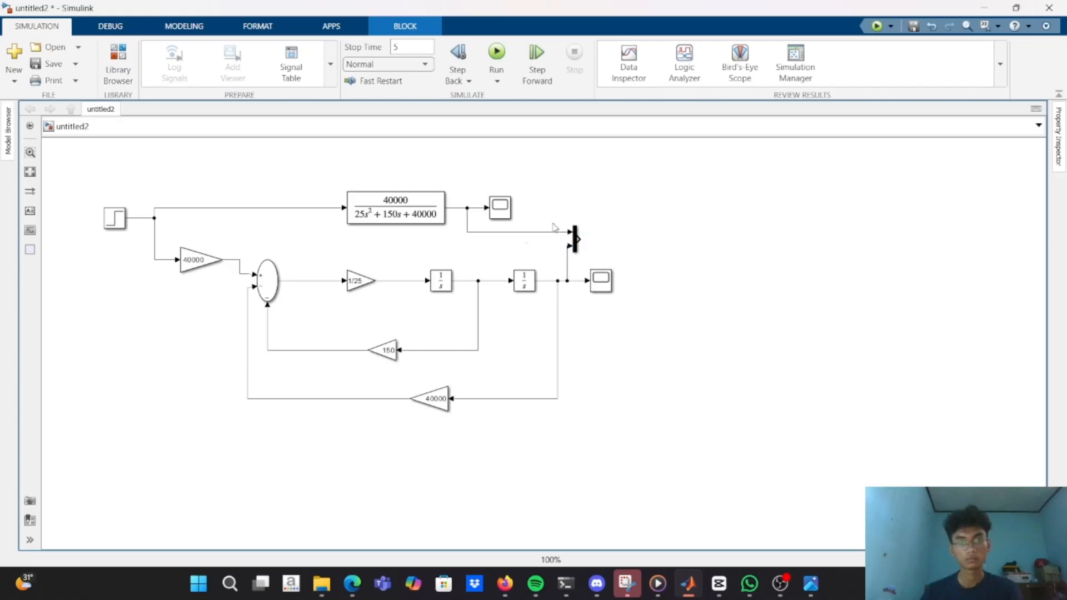
Duplicate the feedback model's Scope beside the Mux and connect the Mux's output to the copy.
left_click(611, 278)
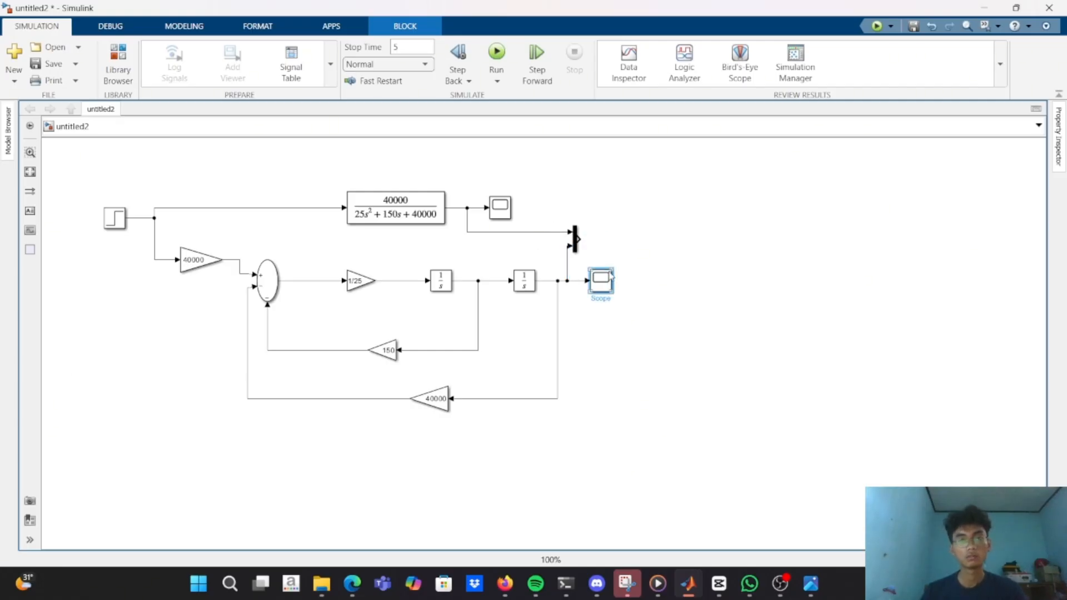
left_click_drag(611, 276, 597, 236)
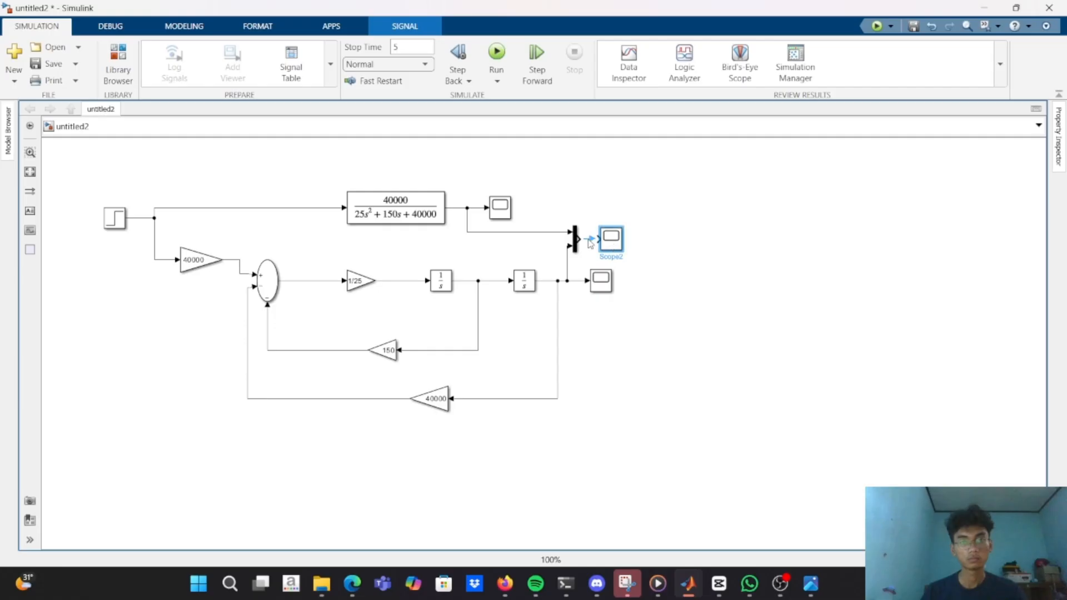
left_click(592, 240)
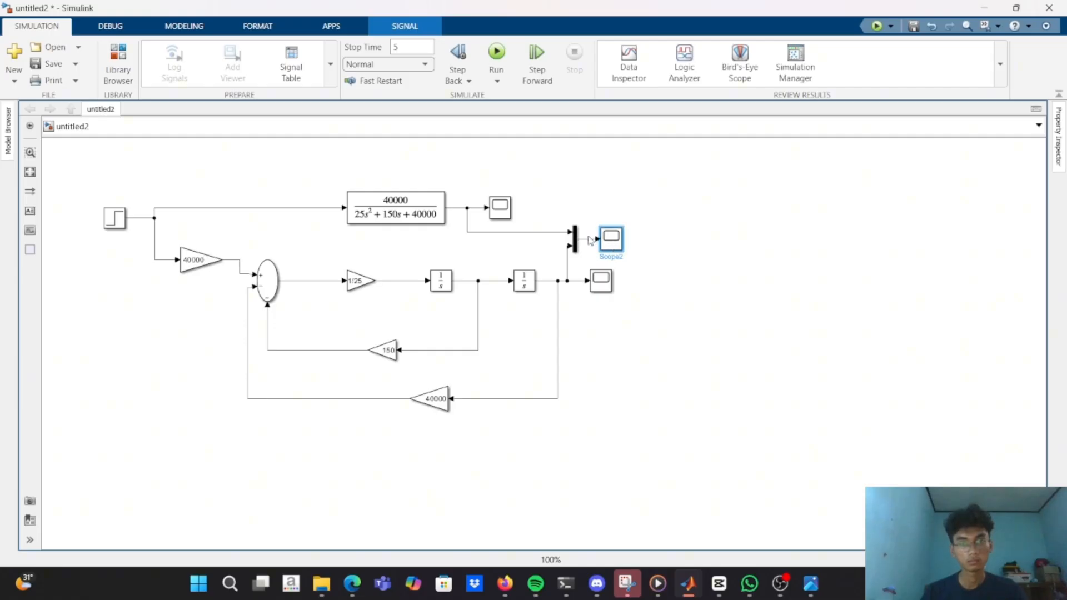
Run the simulation and open the Mux's Scope, placing its window clear of the block diagram.
left_click(497, 53)
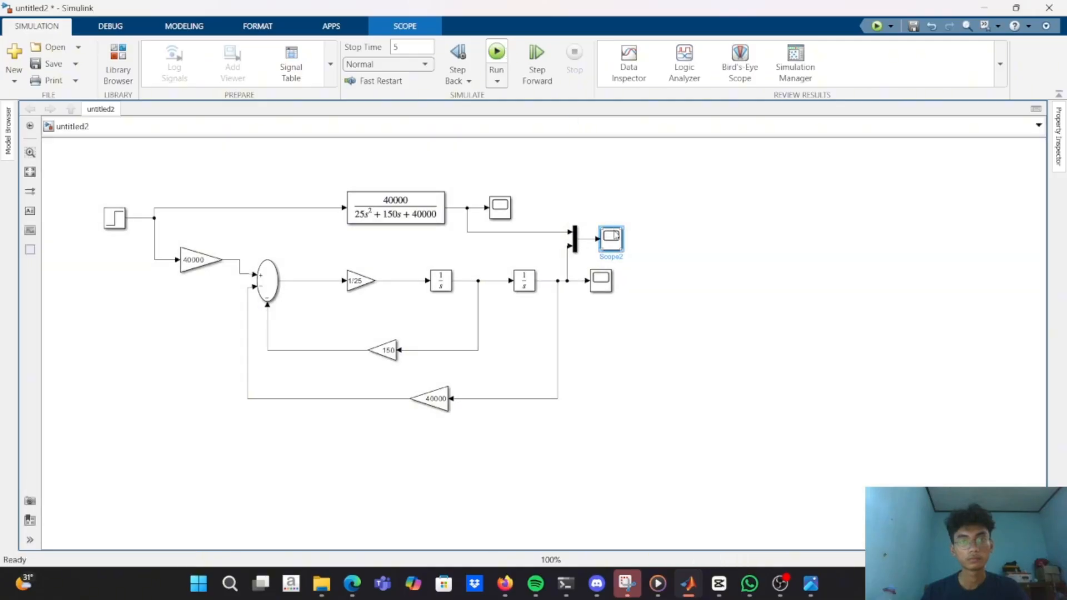
double_click(613, 237)
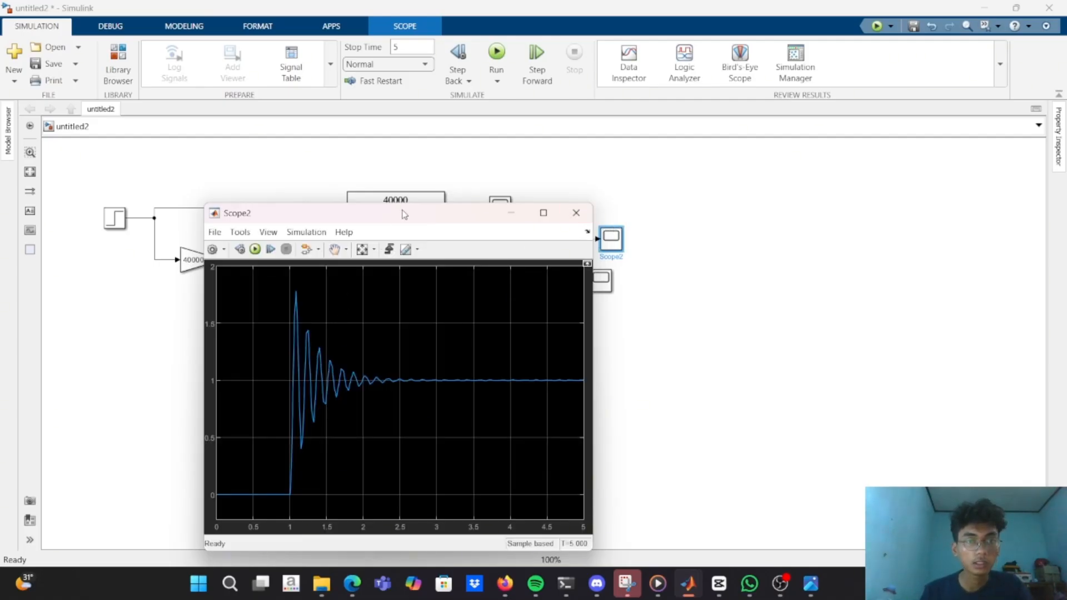
left_click_drag(407, 208, 849, 135)
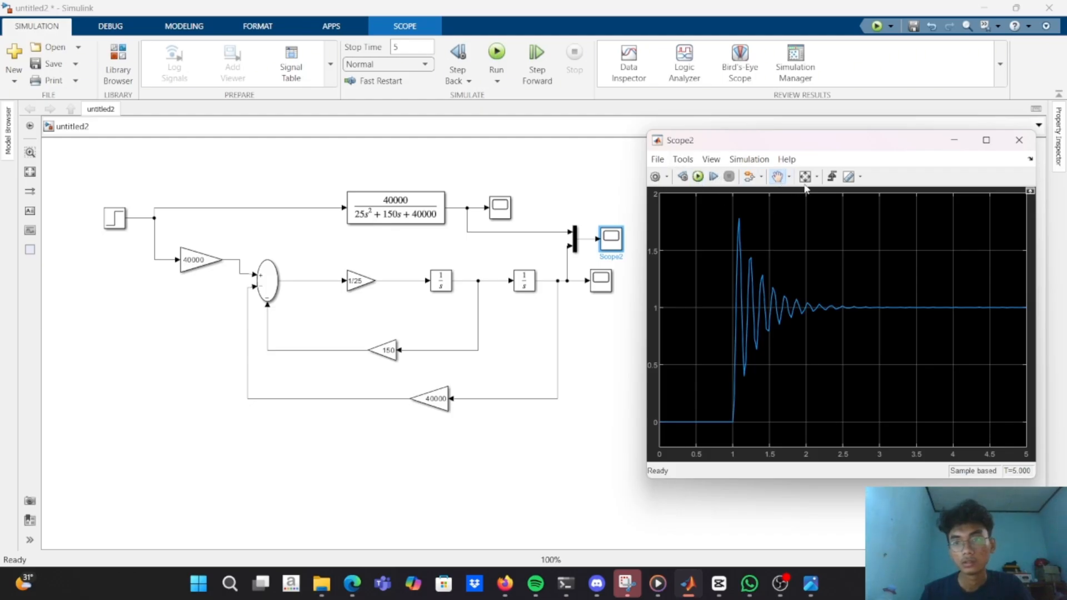
Examine the oscillating part of the combined response in Scope2 up close for any difference between the two signals.
left_click(790, 177)
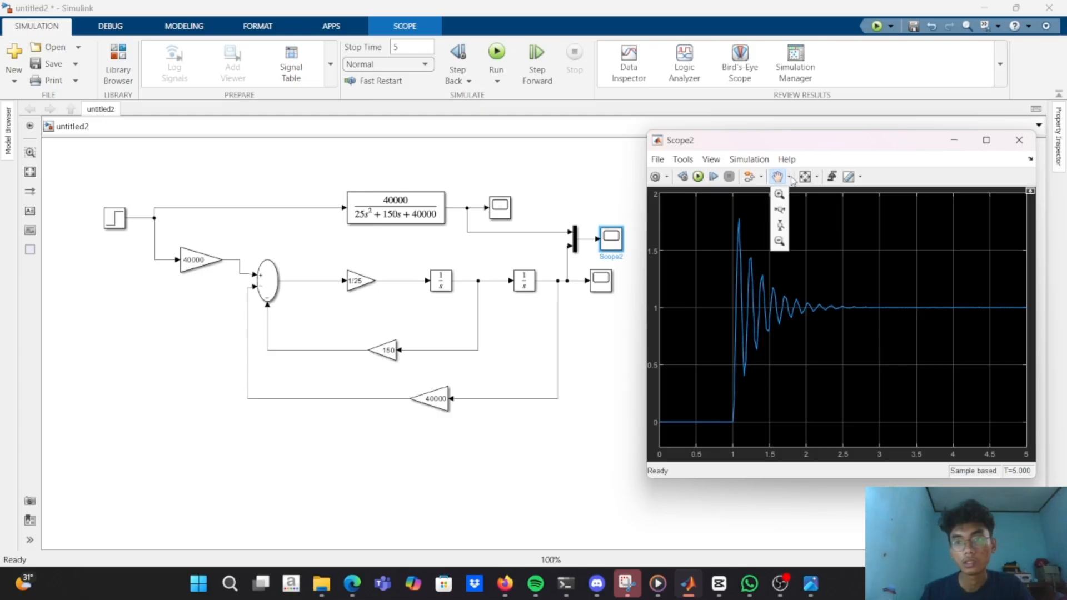
left_click(779, 193)
left_click(758, 272)
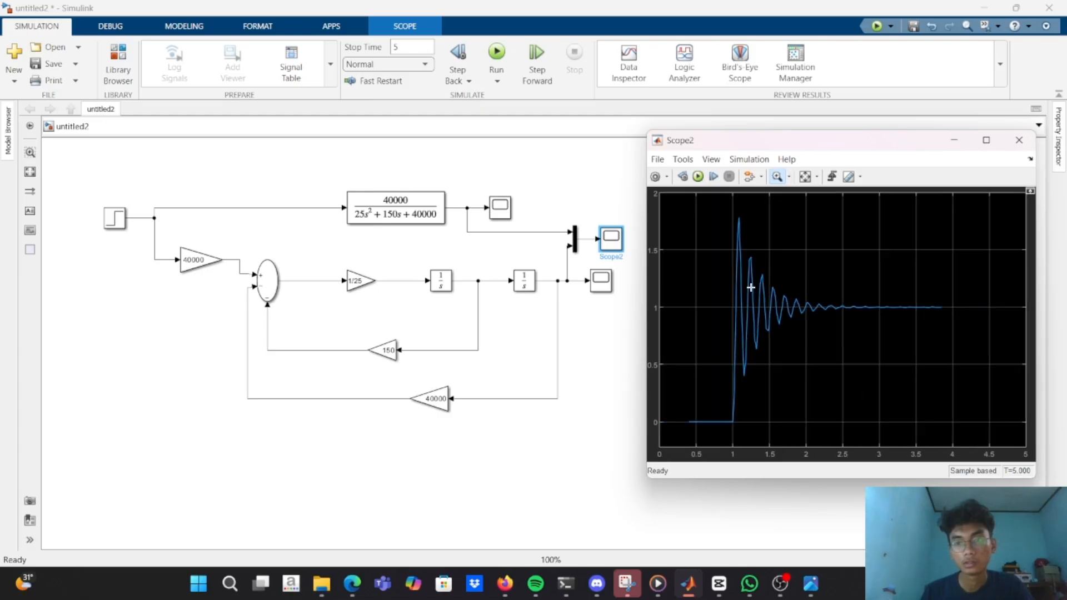
scroll(756, 290, "up", 4)
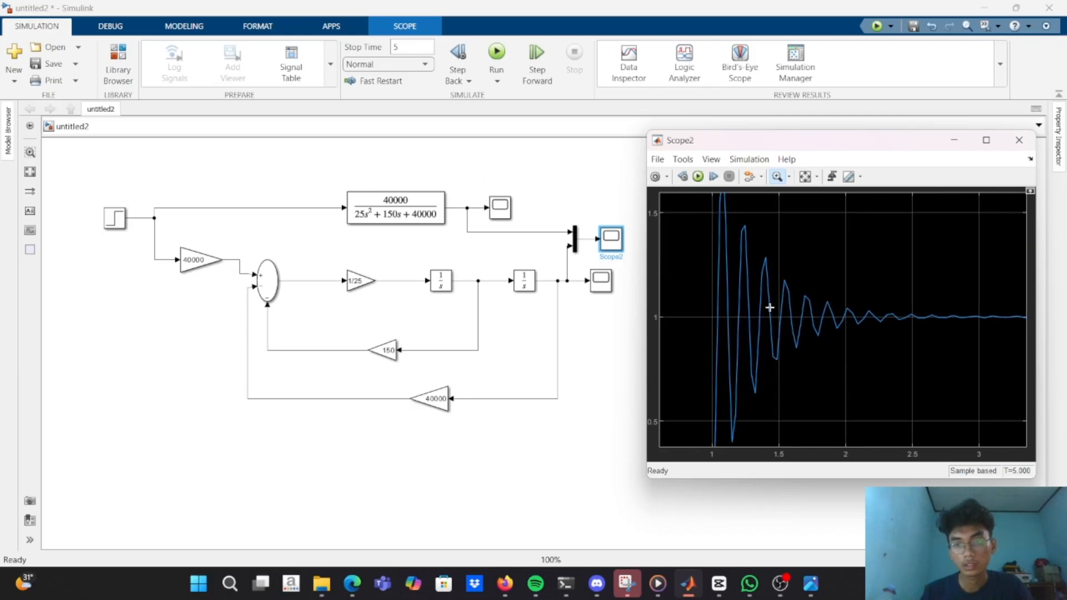
scroll(761, 298, "up", 5)
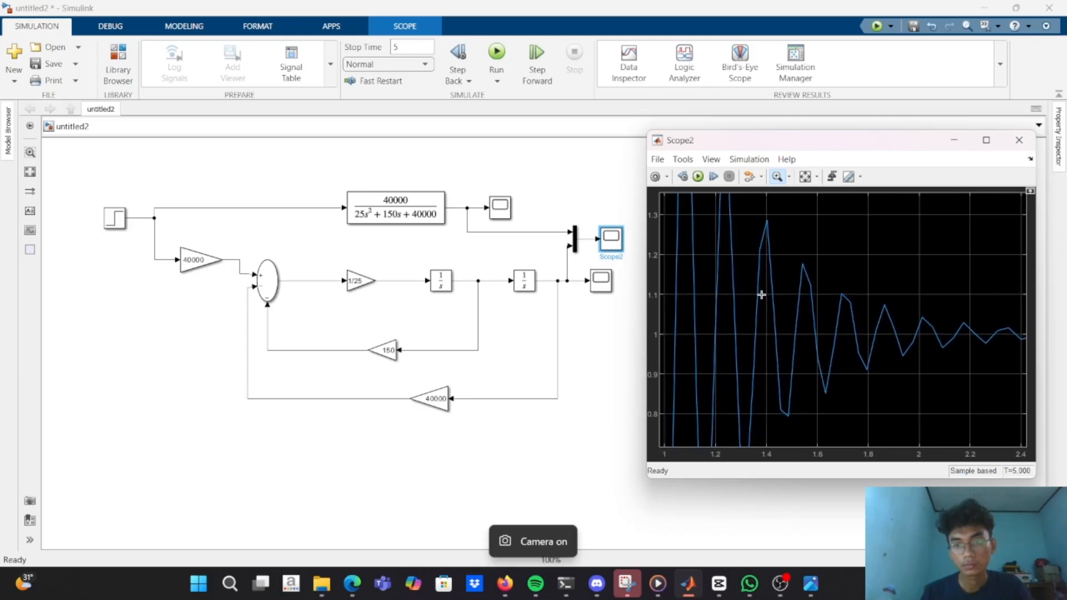
scroll(761, 294, "down", 4)
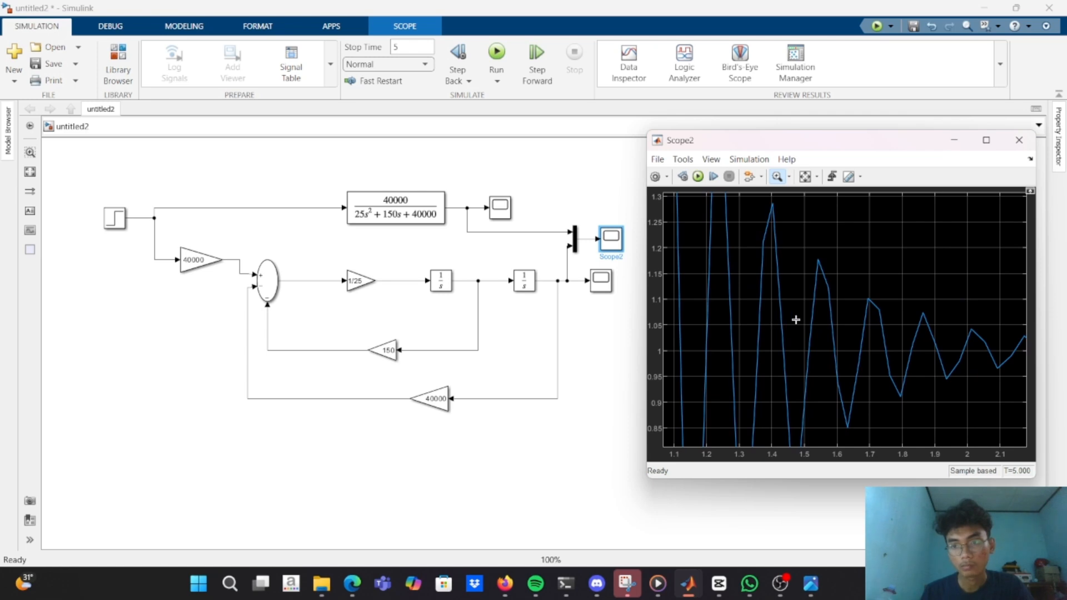
scroll(839, 315, "down", 2)
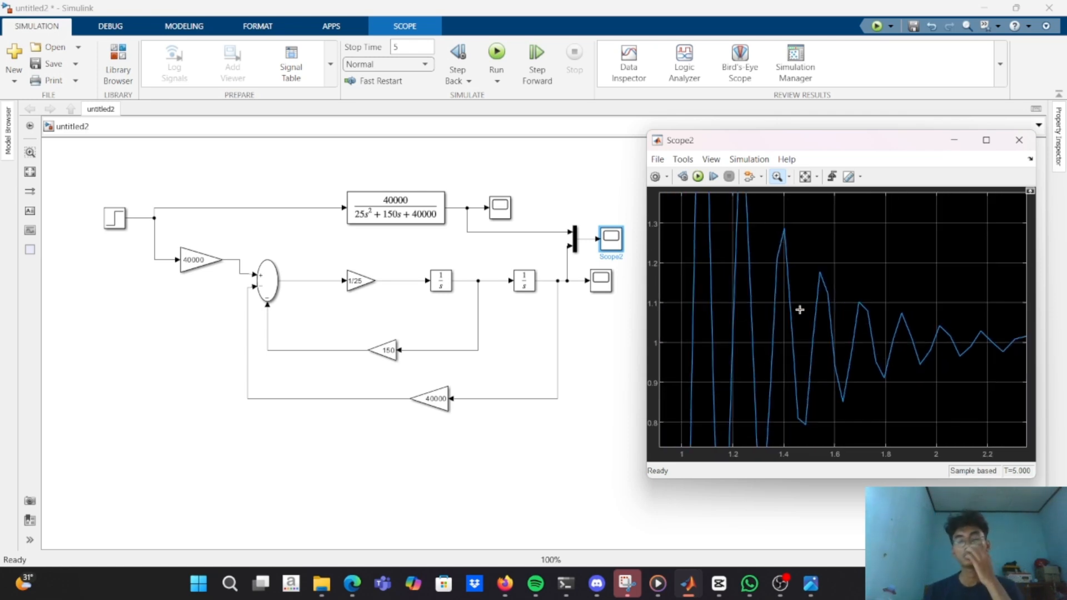
scroll(819, 319, "down", 1)
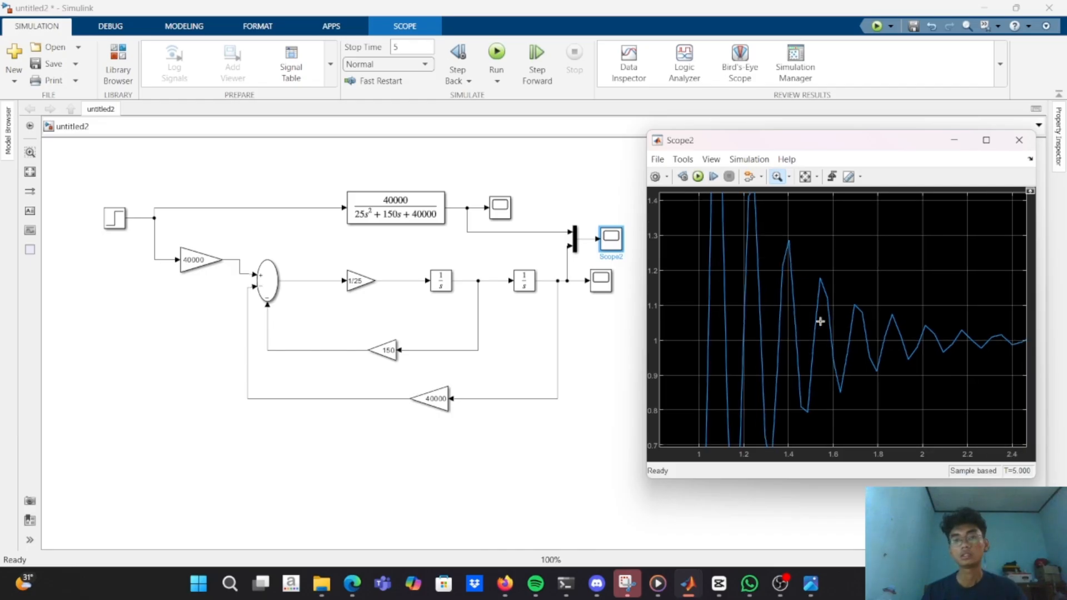
scroll(911, 277, "down", 1)
left_click(782, 584)
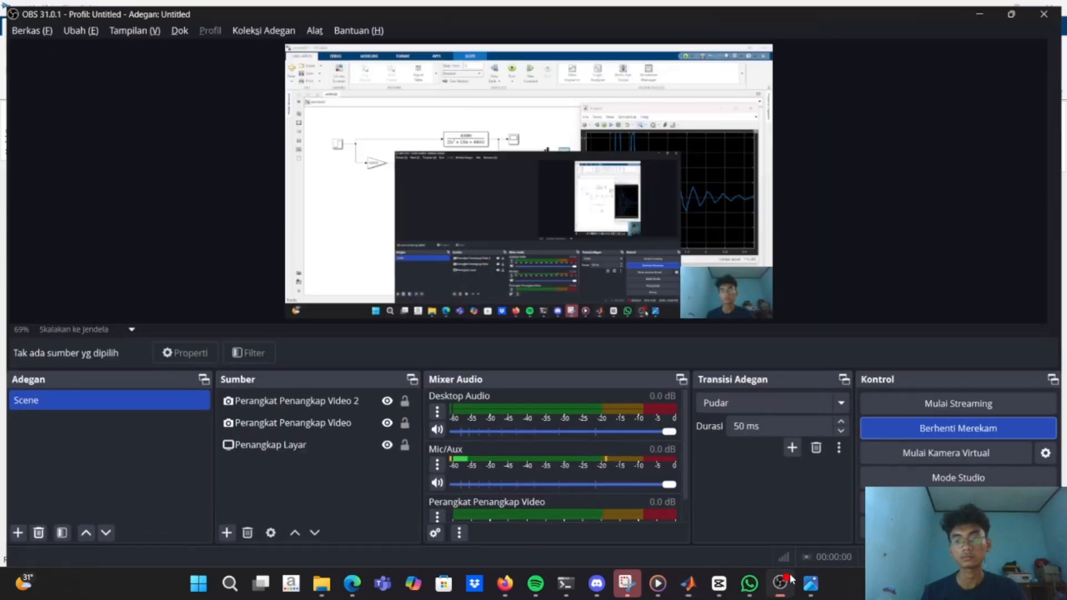
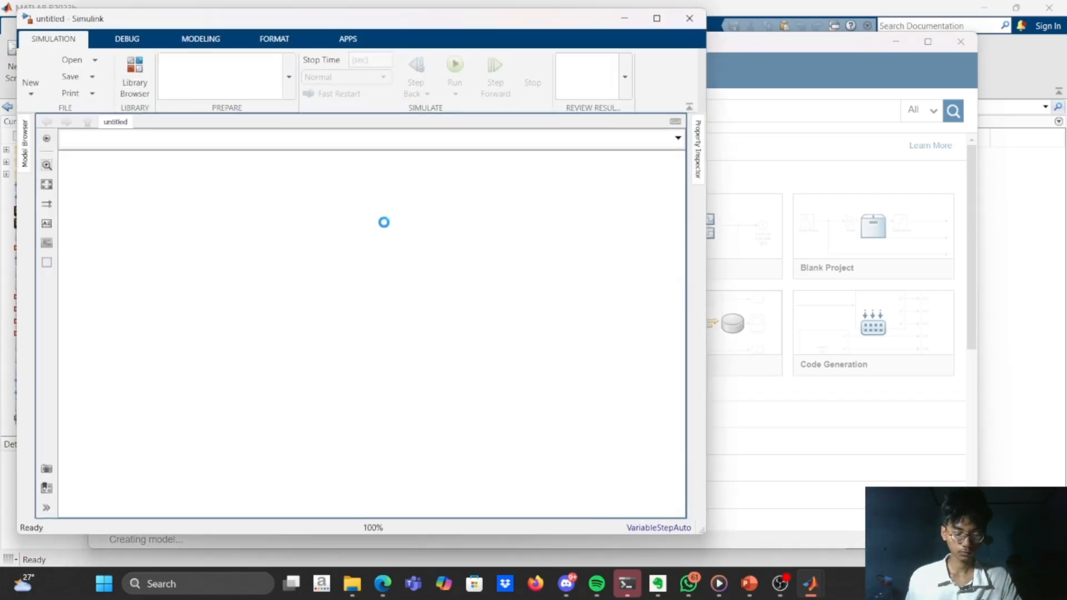
Open the PRAKTIKUM_TUGAS_3_TANKI_AIR_PROPOSIONAL model in a maximized window with its Scope minimized, and look inside the TANKI AIR subsystem.
left_click(94, 62)
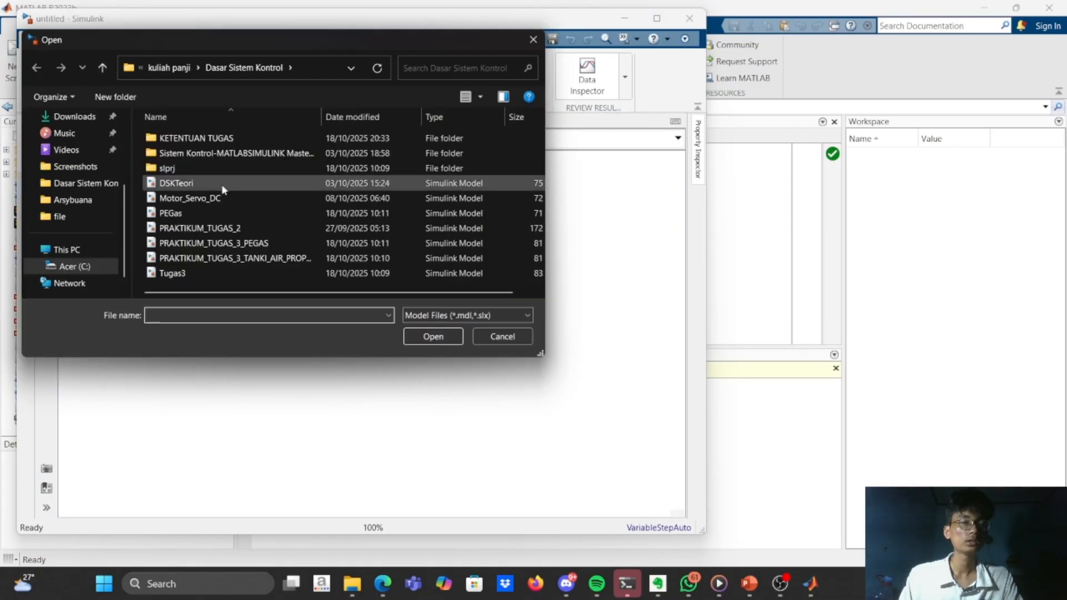
left_click(300, 258)
left_click(443, 333)
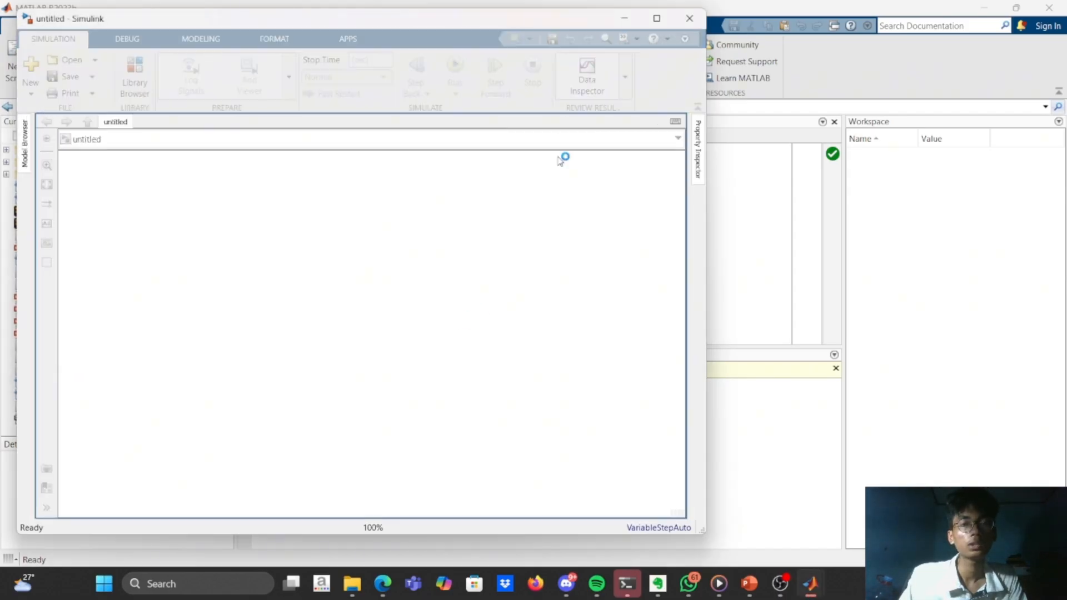
left_click(656, 18)
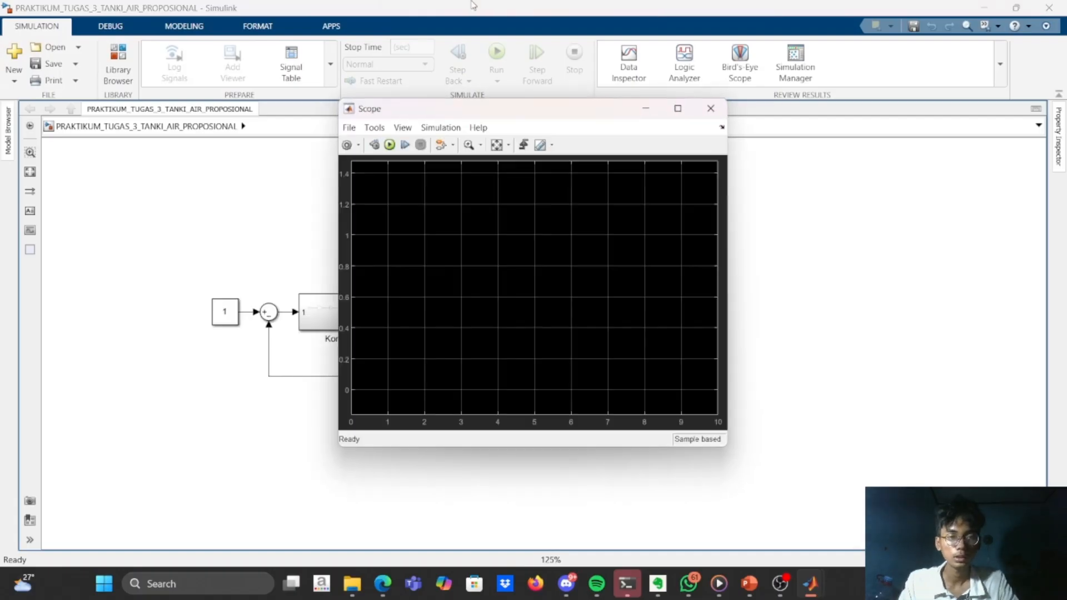
left_click(646, 108)
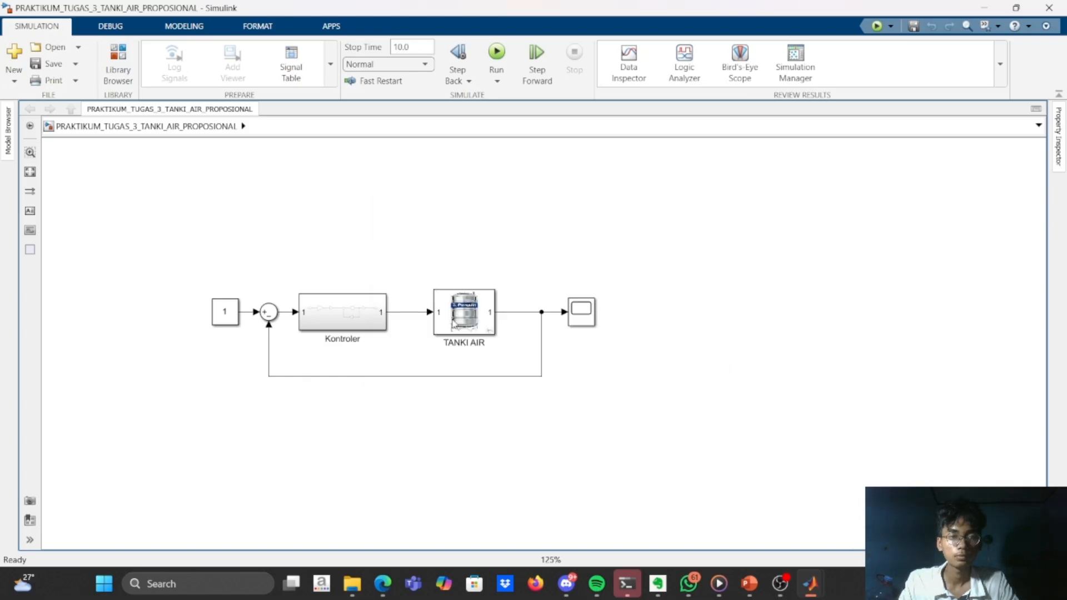
double_click(453, 325)
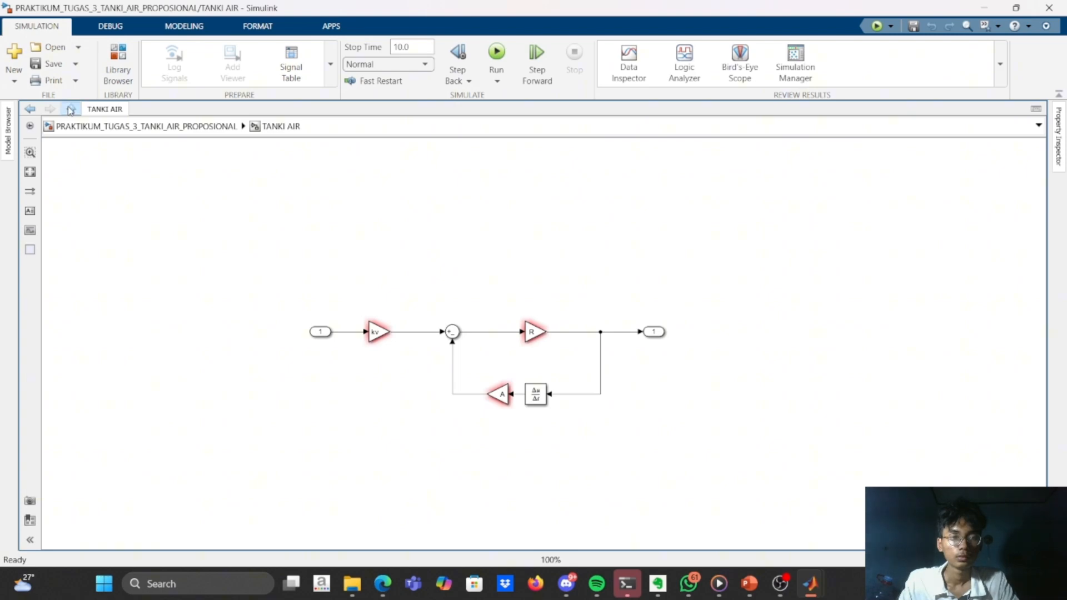
left_click(71, 110)
Delete the Kontroler subsystem and place a PID Controller block in the gap between the Sum and TANKI AIR.
left_click(349, 315)
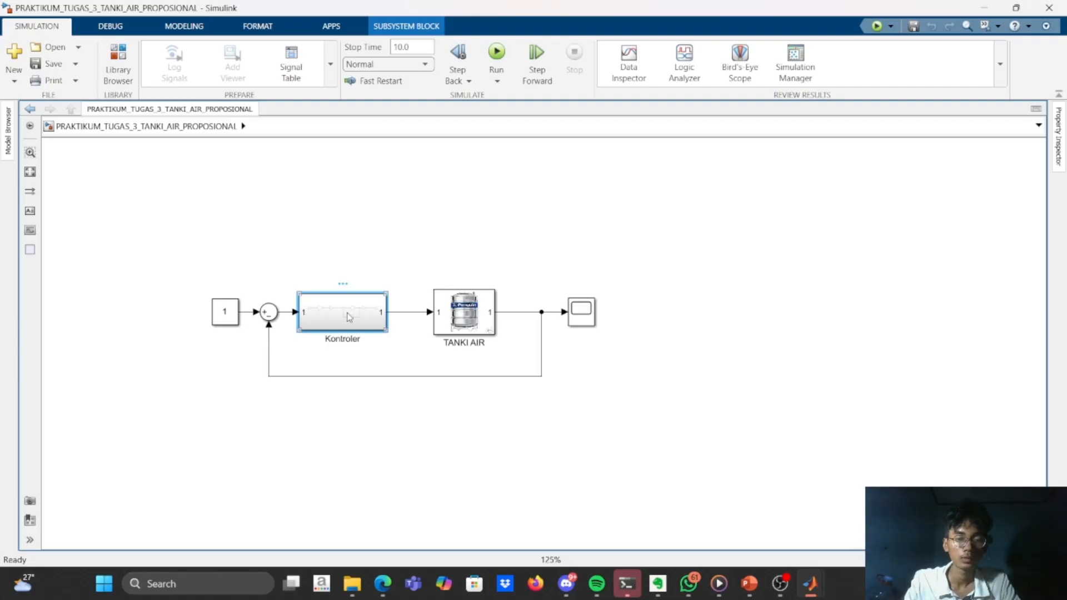
key("Delete")
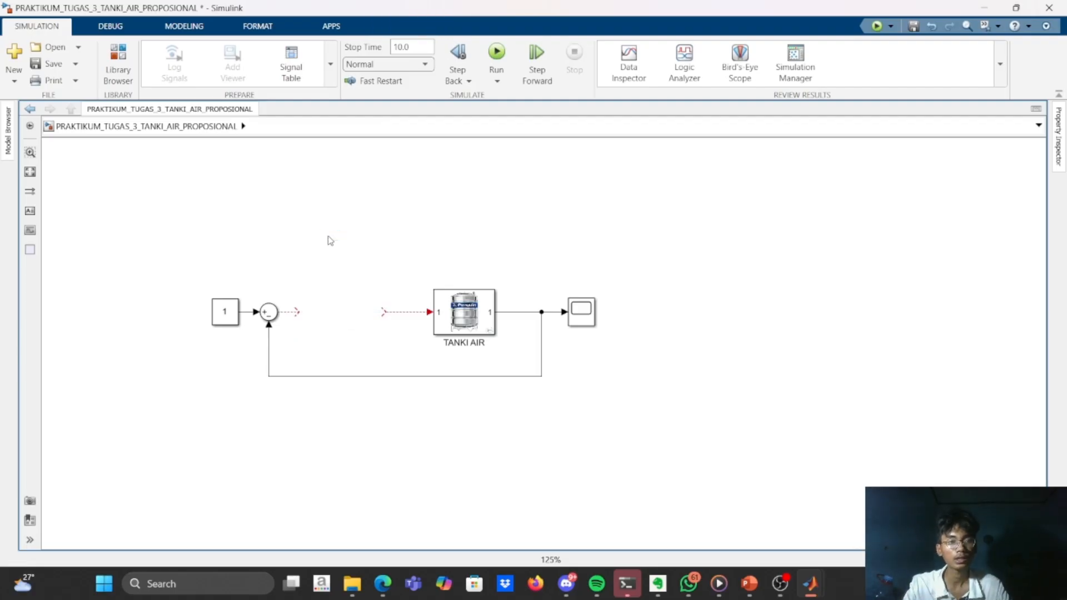
double_click(328, 240)
type("pid")
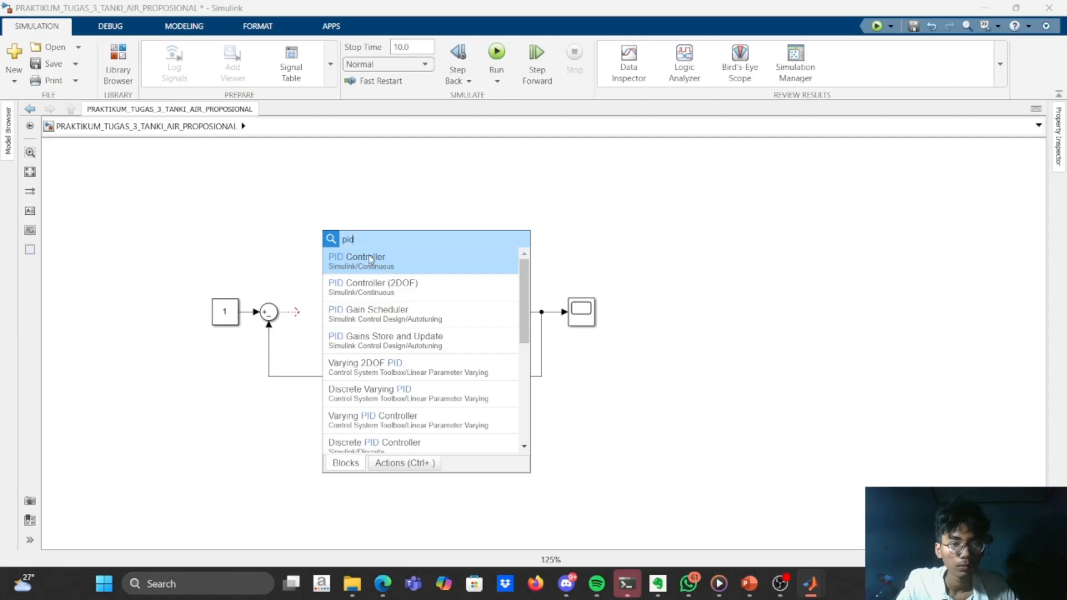
left_click(371, 260)
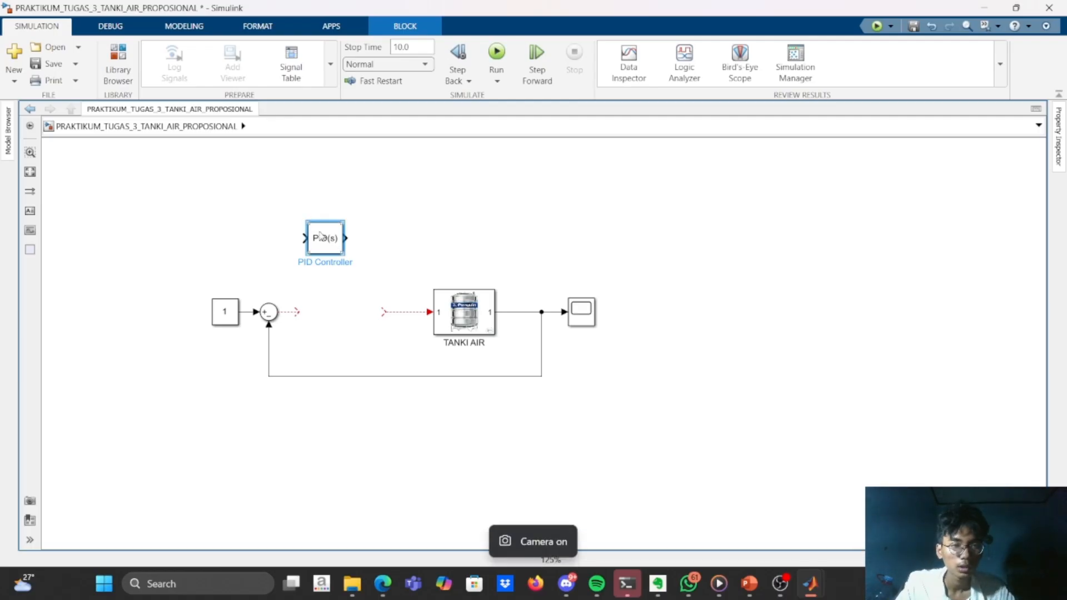
left_click_drag(334, 245, 322, 309)
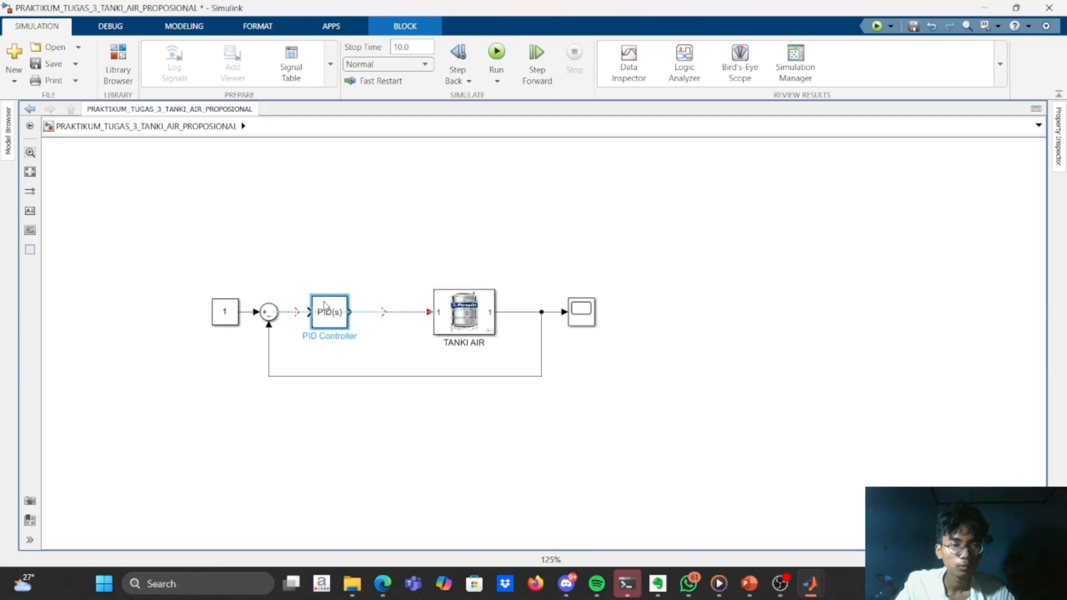
Connect the Sum's output to the PID Controller and the PID Controller's output to TANKI AIR.
left_click(297, 316)
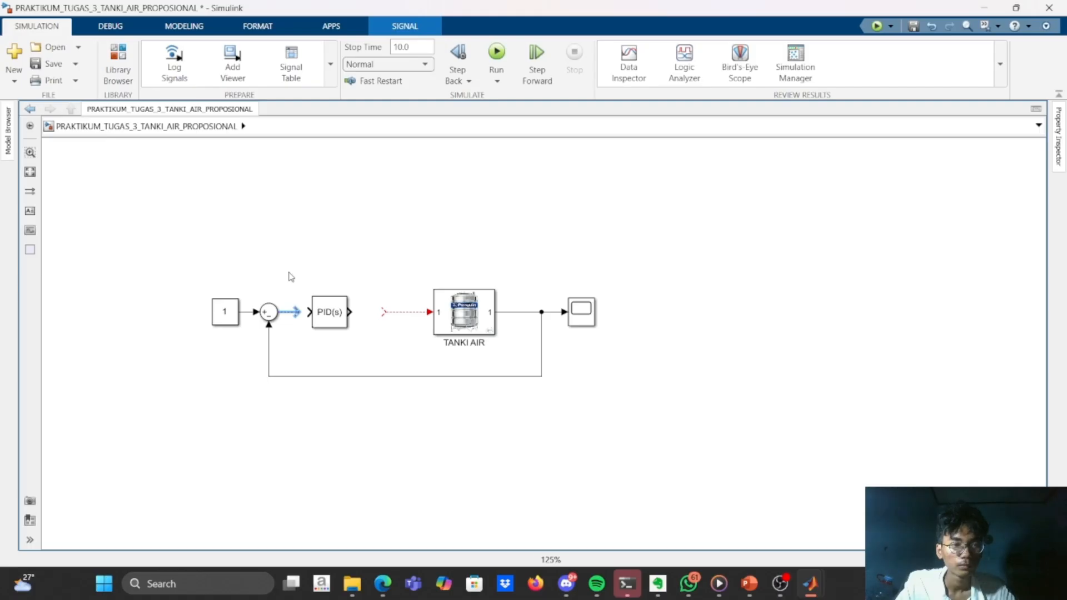
left_click(232, 238)
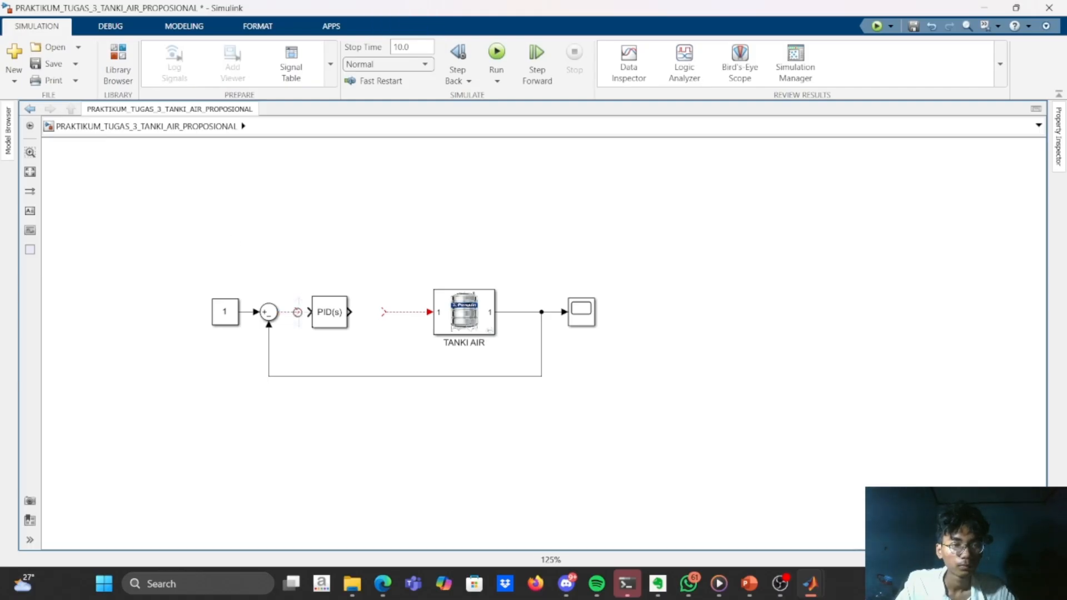
left_click(294, 312)
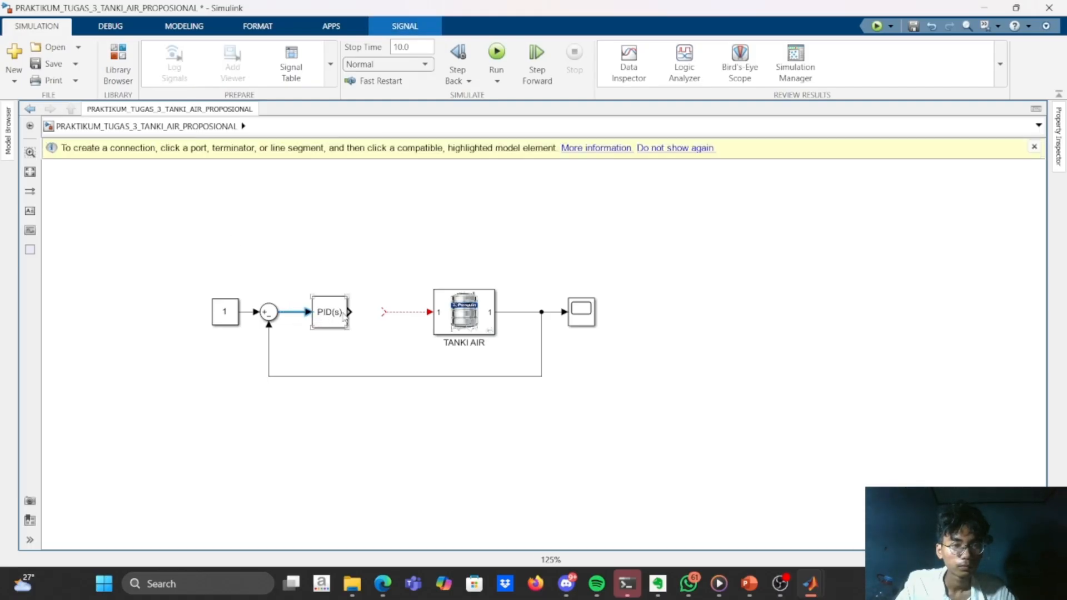
left_click(351, 312)
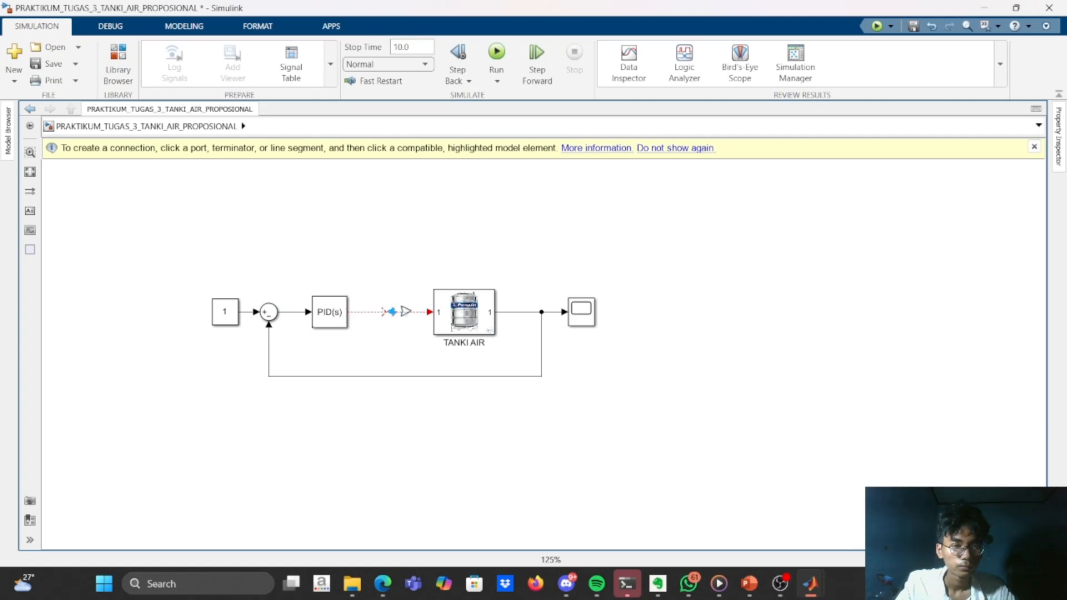
left_click(397, 313)
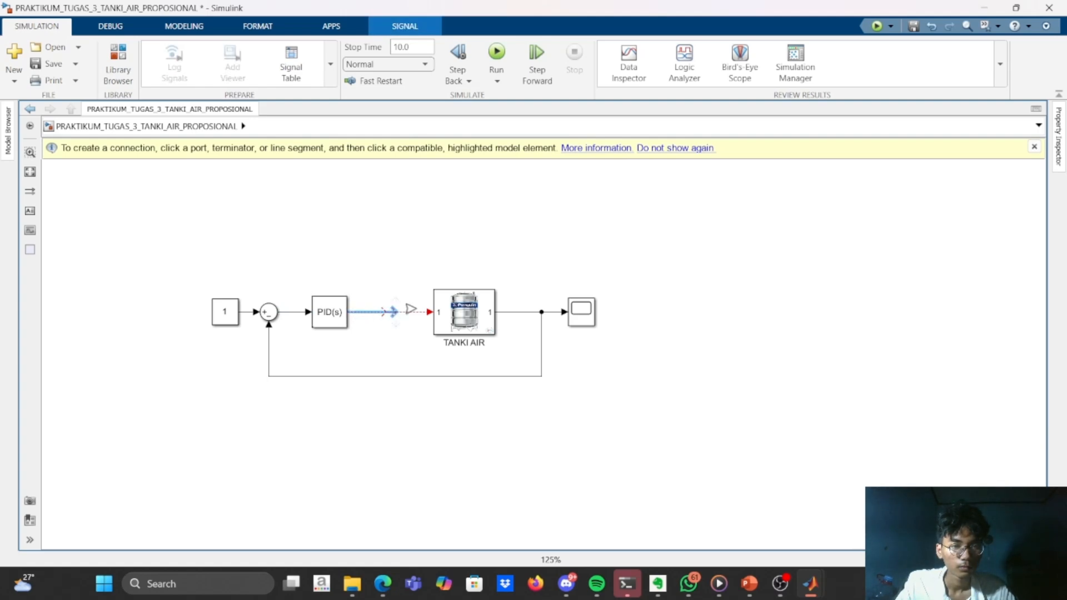
left_click(414, 315)
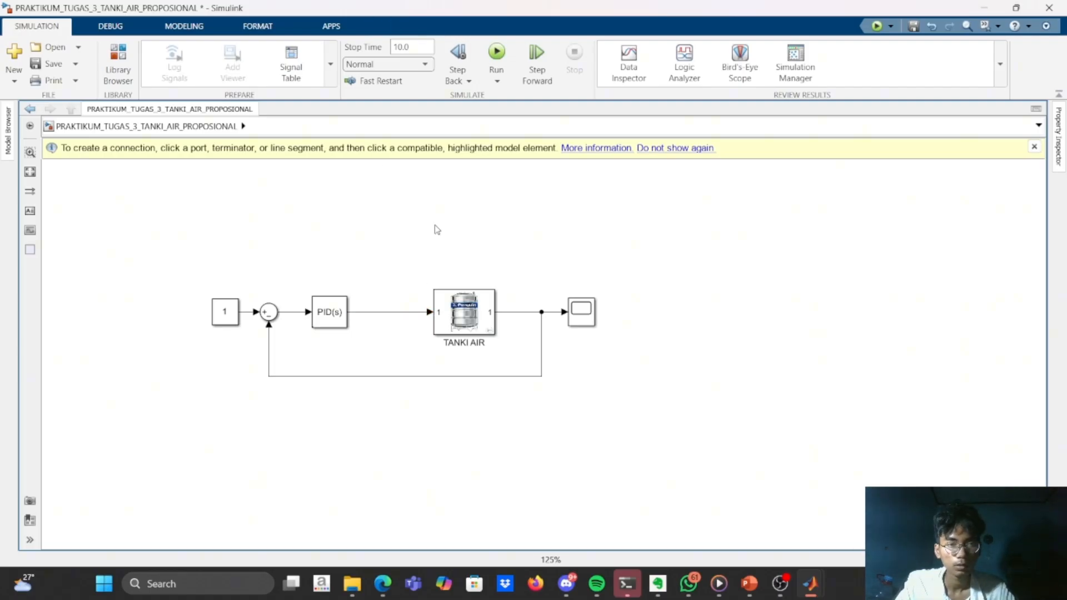
Examine the PID Controller's parameters, including its controller type options, form, gains and tuning method, keeping the default settings.
left_click(233, 316)
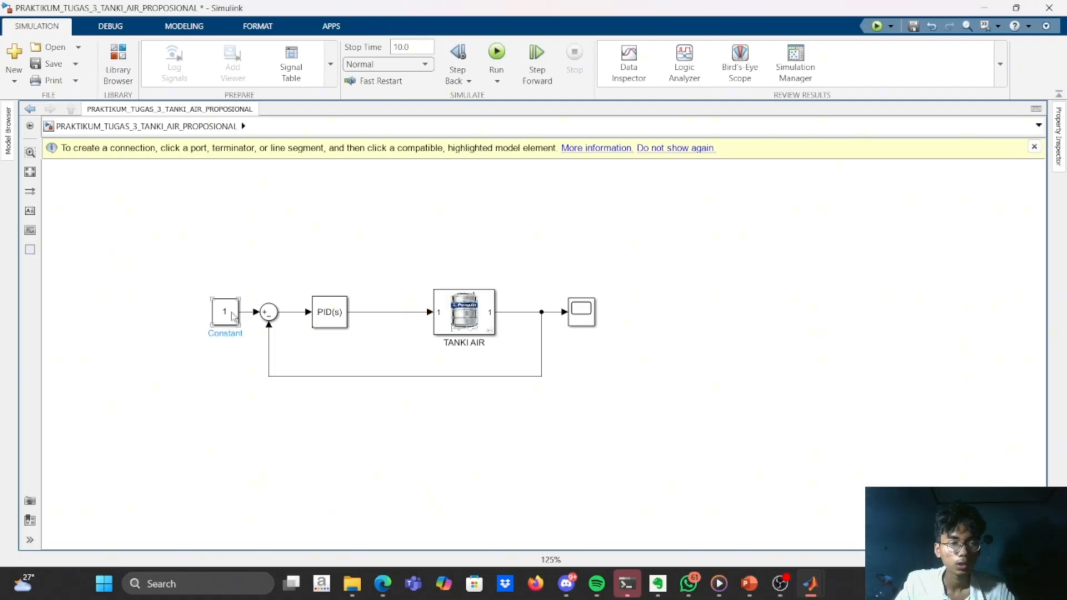
left_click(338, 312)
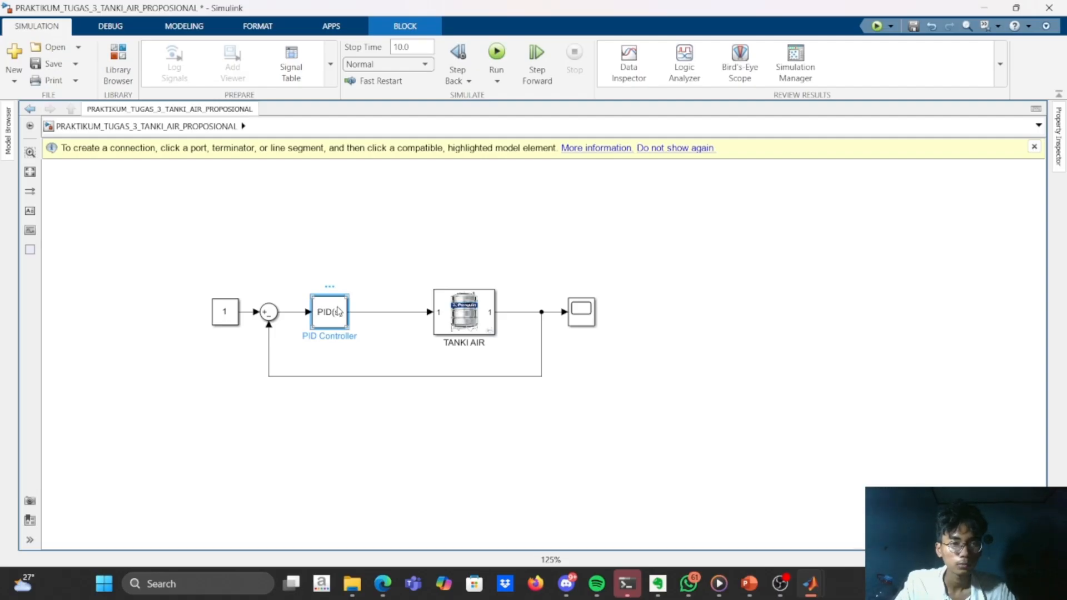
double_click(338, 312)
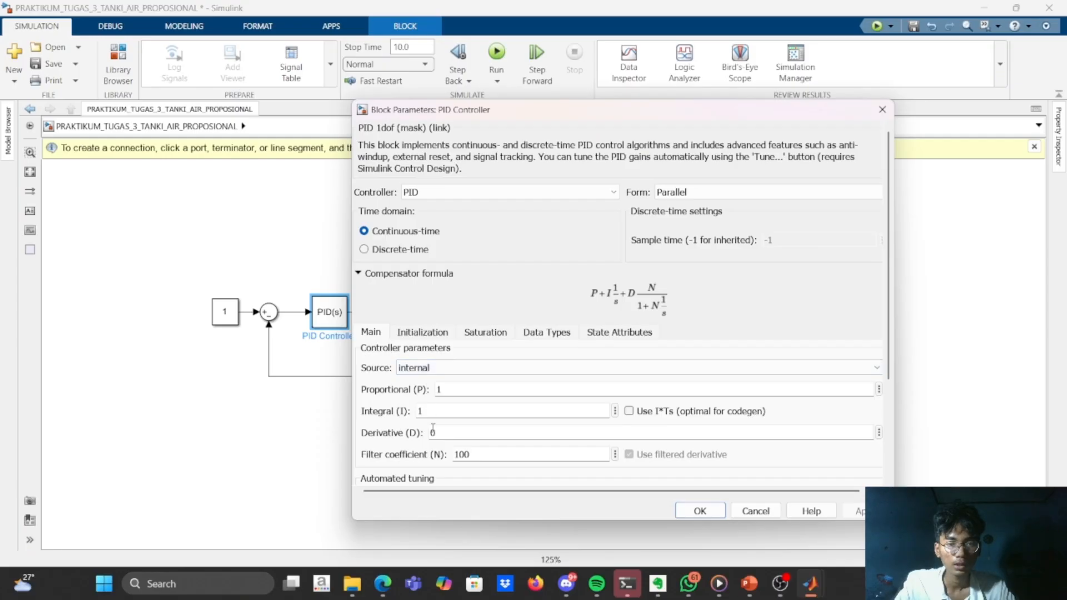
scroll(433, 428, "down", 3)
scroll(433, 428, "down", 2)
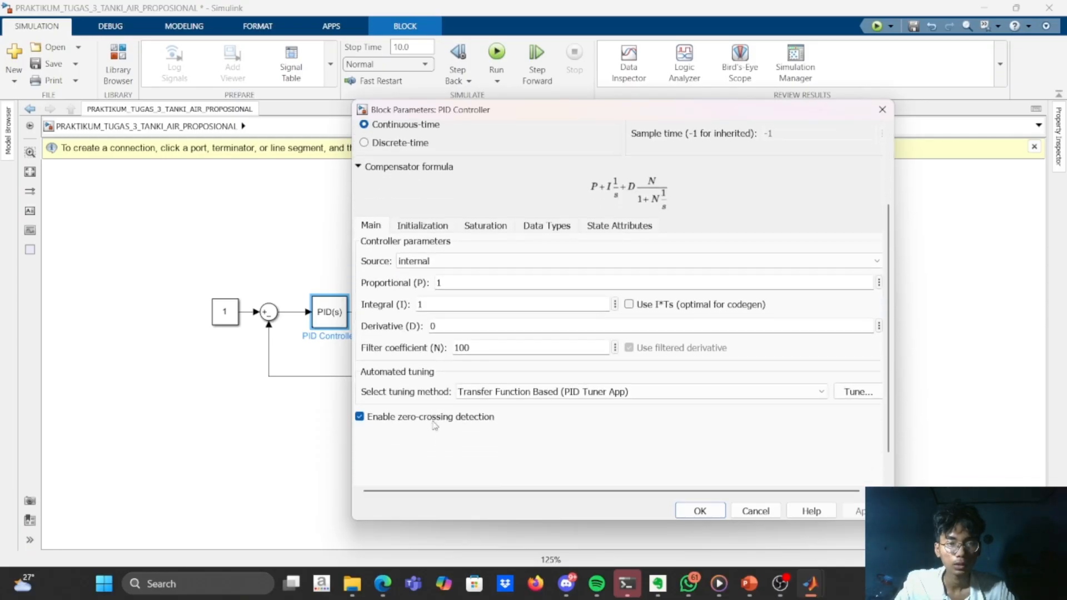
scroll(824, 367, "up", 4)
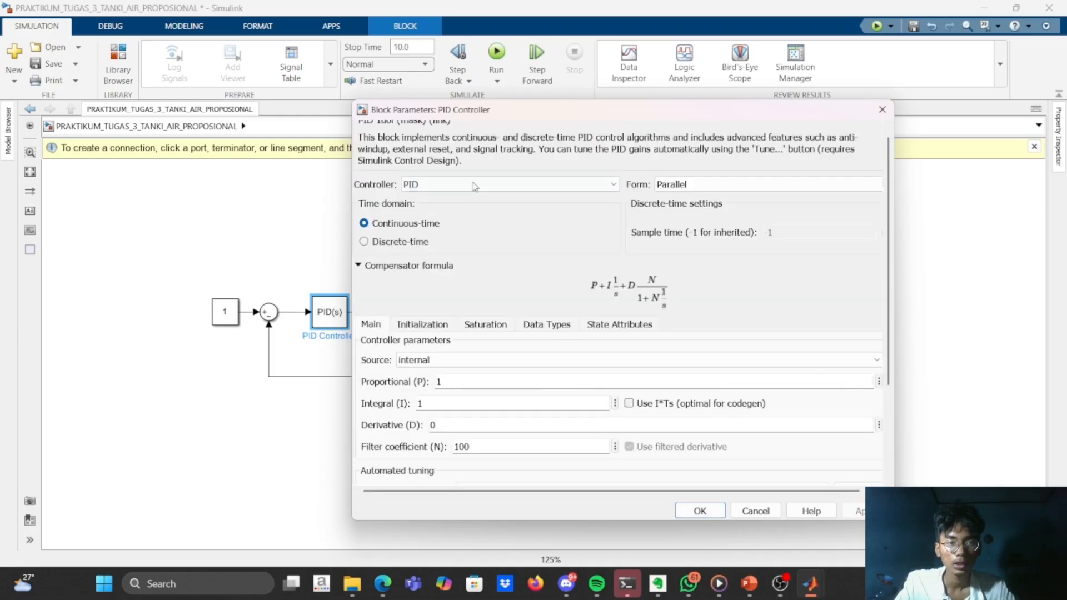
left_click(598, 187)
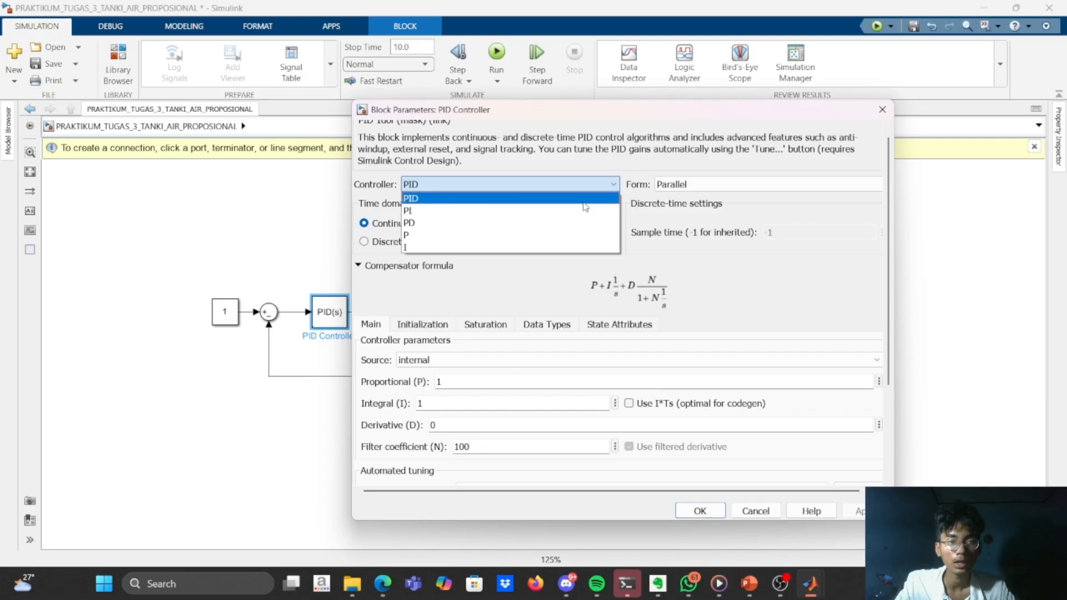
left_click(584, 203)
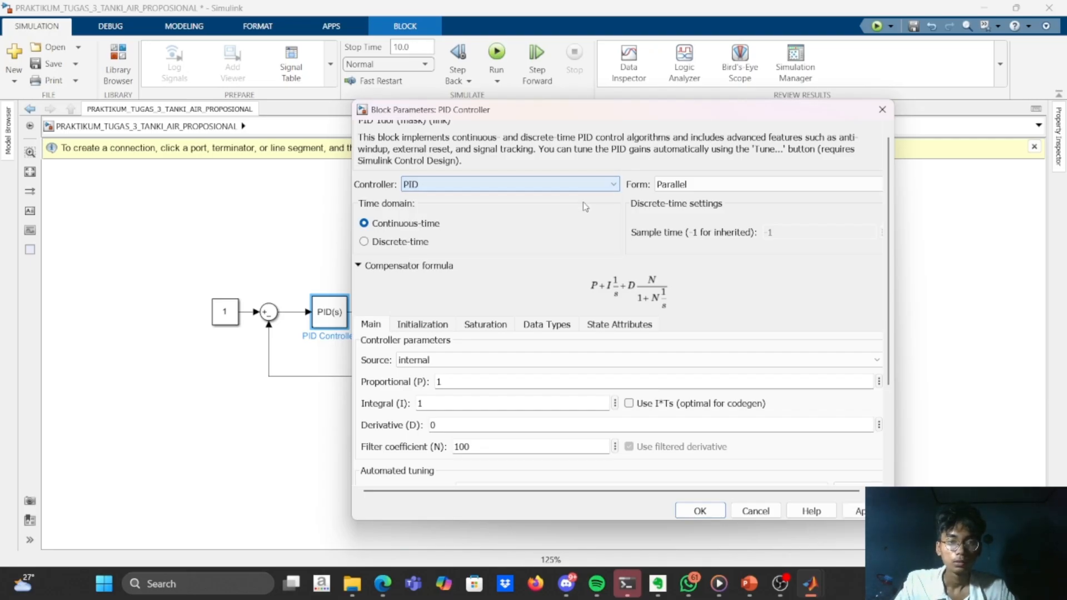
left_click(675, 188)
left_click(676, 188)
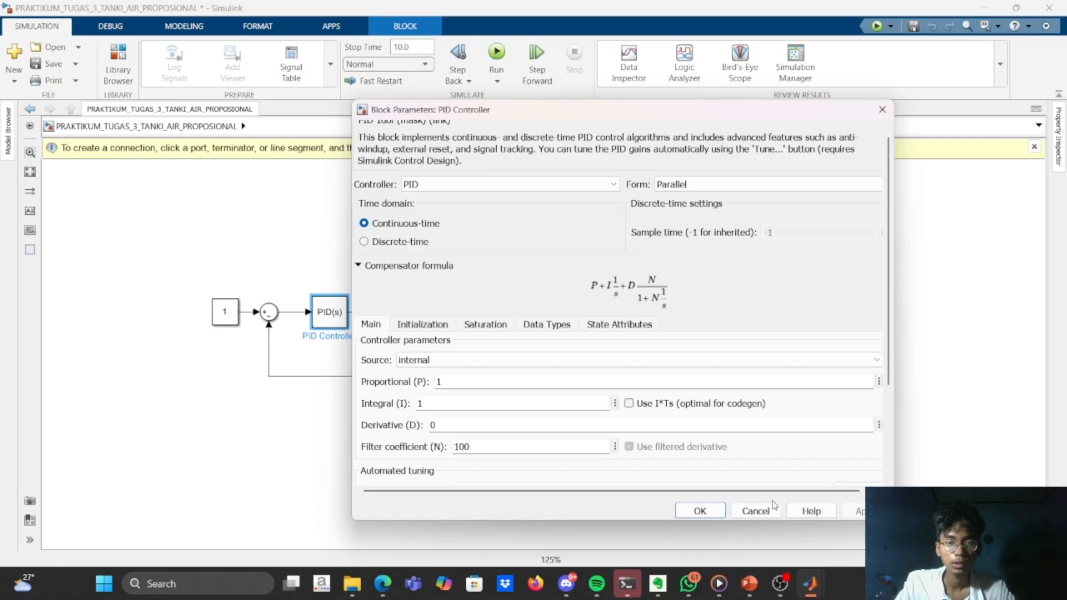
left_click(699, 510)
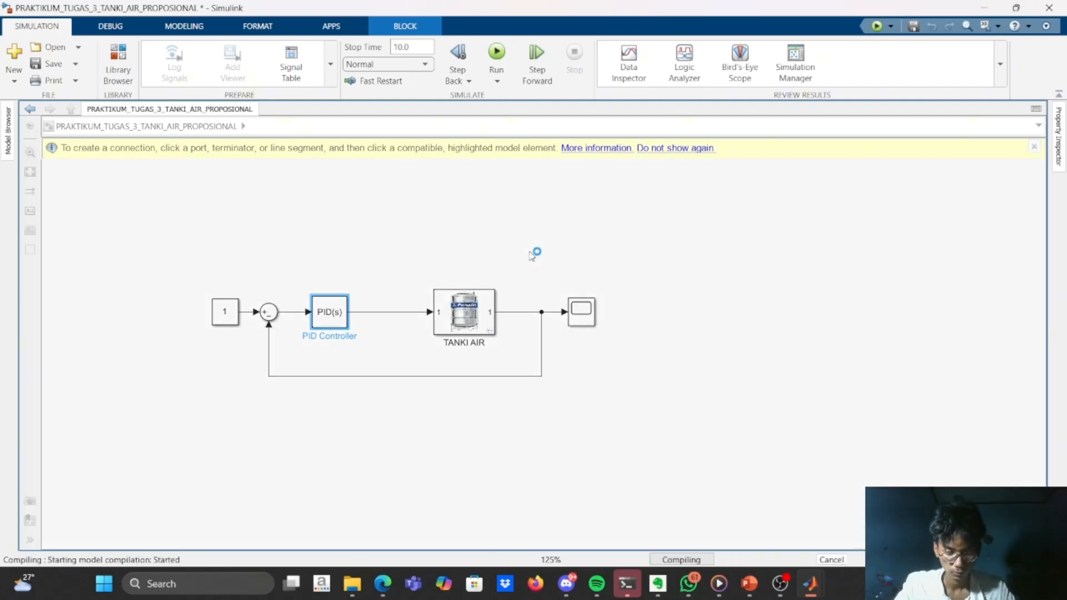
Try to simulate the PID-controlled tank model and check its Scope, minimizing the Scope window again.
double_click(582, 307)
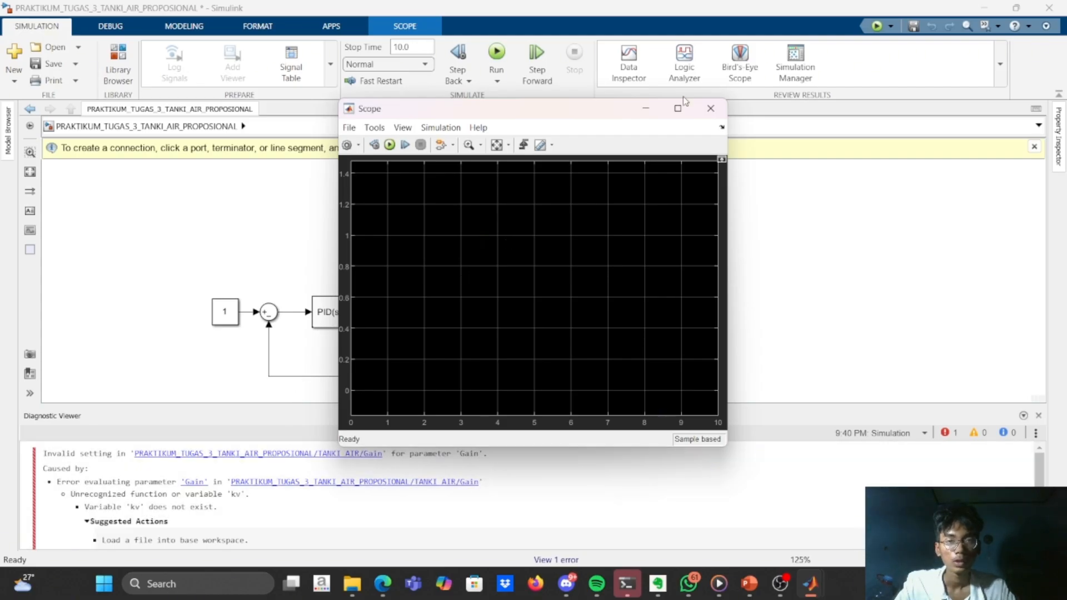
left_click(655, 109)
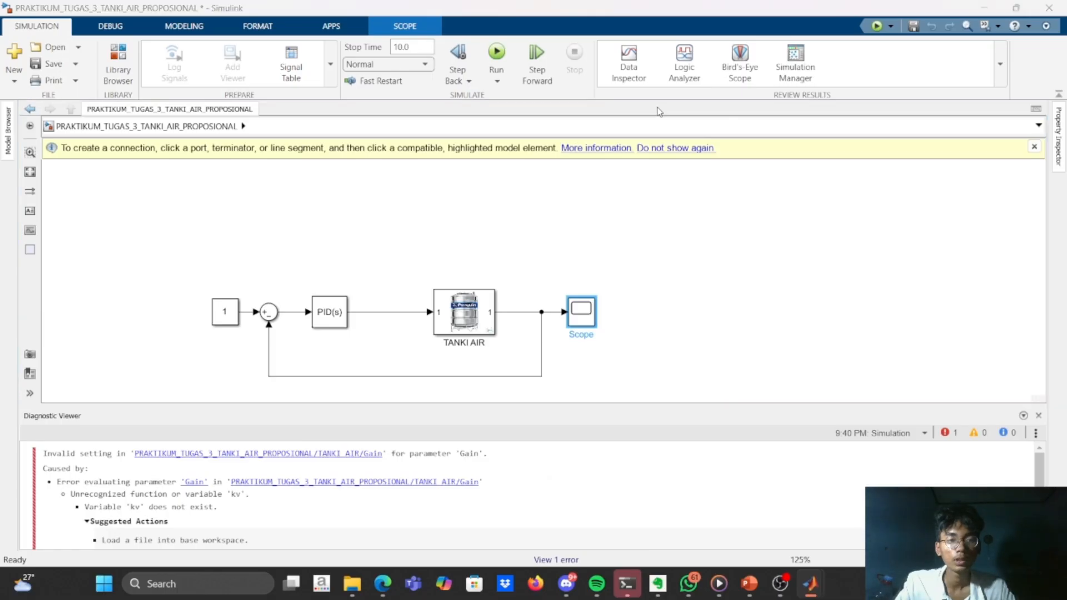
Switch to MATLAB and run the Tangki.m script to load the tank parameters into the workspace.
key("alt+Tab")
key("alt+Tab")
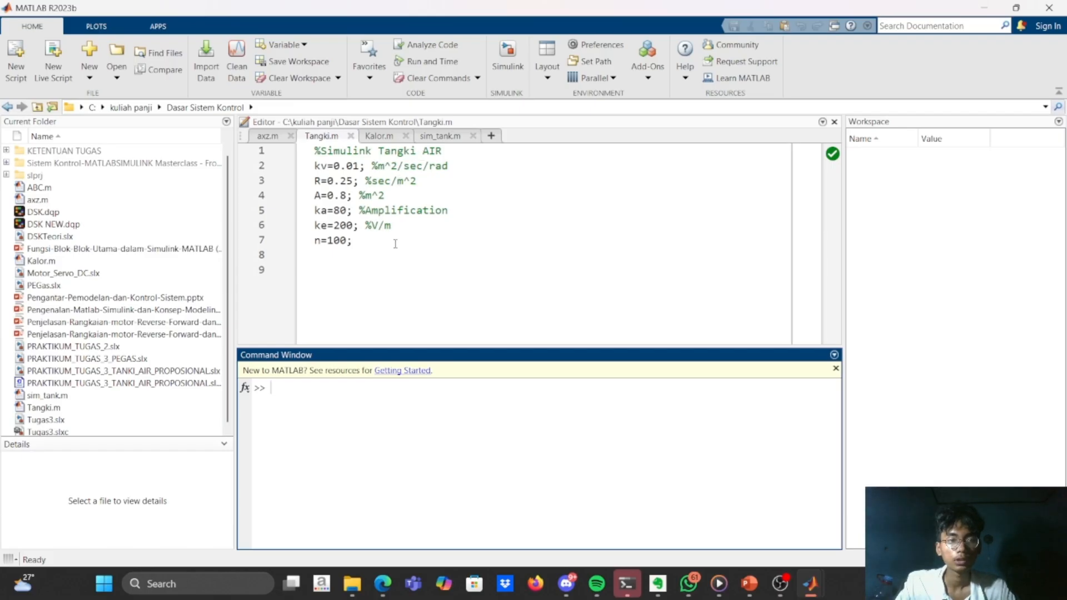
left_click(445, 210)
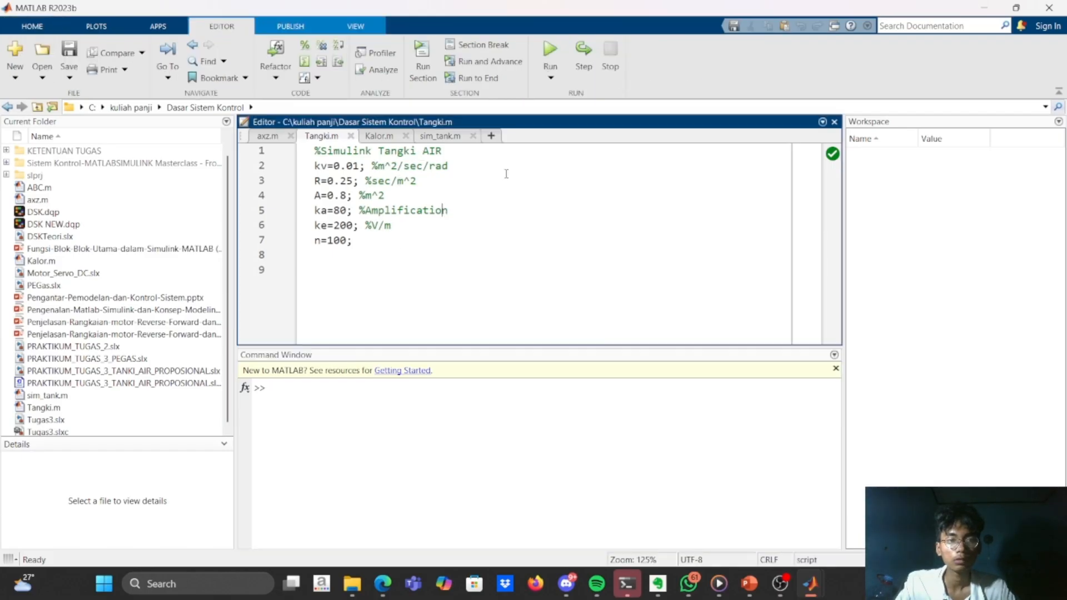
left_click(551, 50)
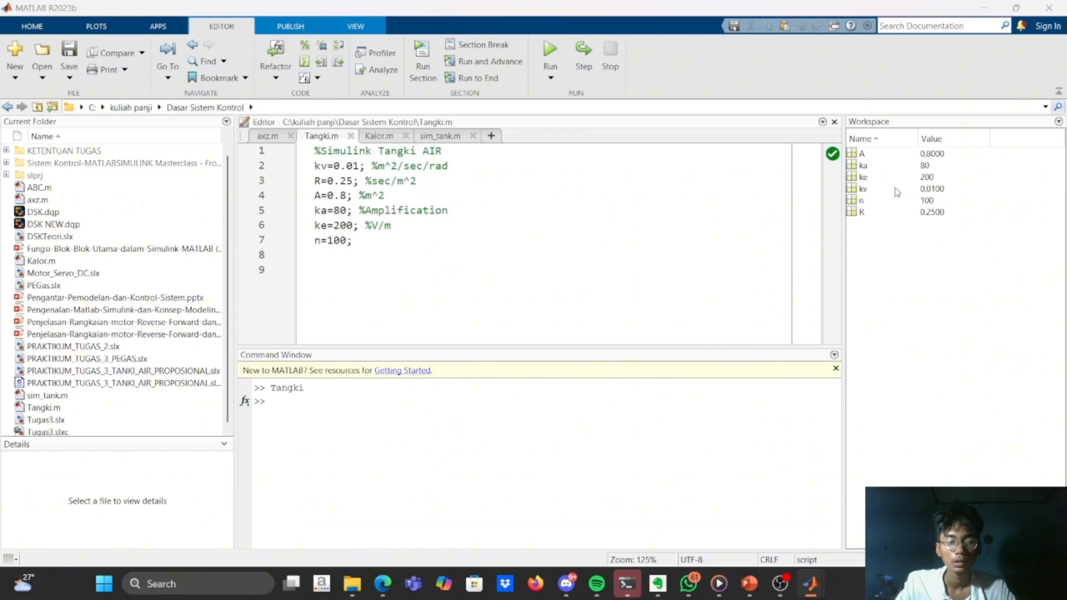
Switch back to Simulink and check the gain blocks inside the TANKI AIR subsystem before returning to the main diagram.
key("alt+Tab")
left_click(444, 316)
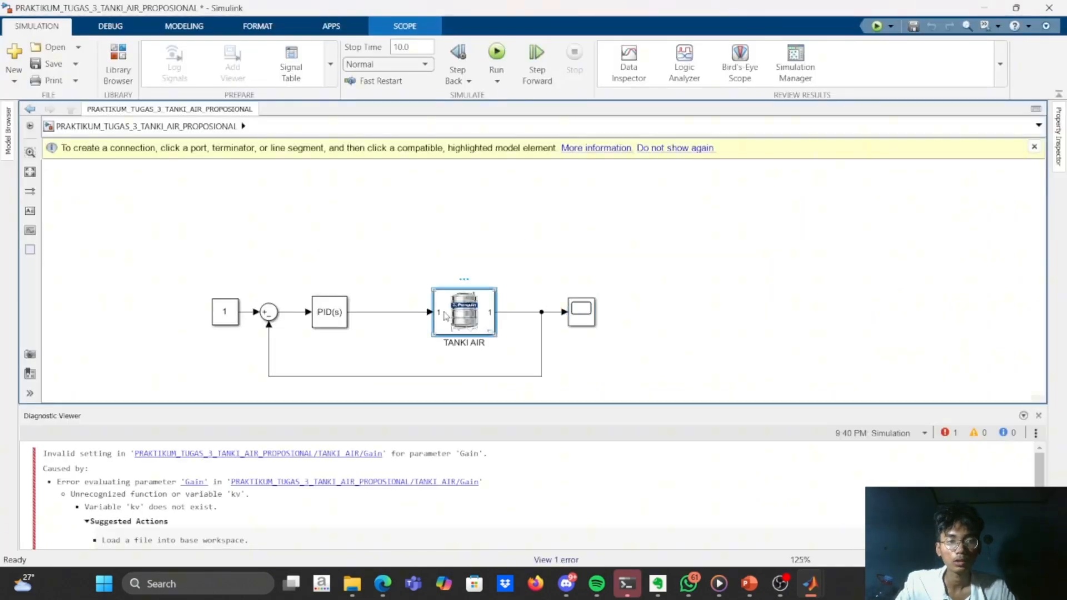
double_click(444, 316)
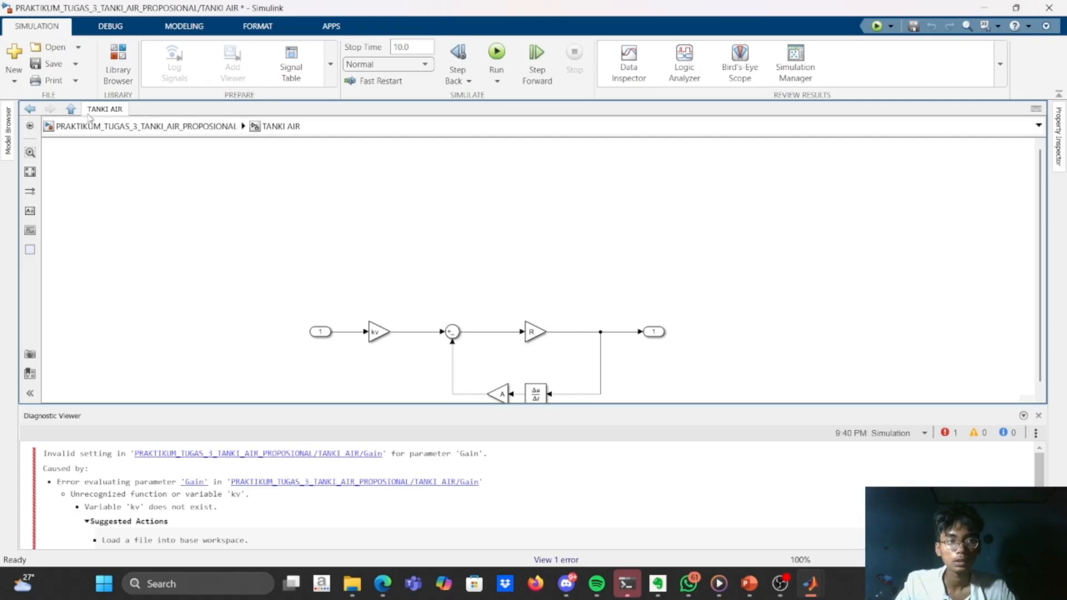
left_click(71, 109)
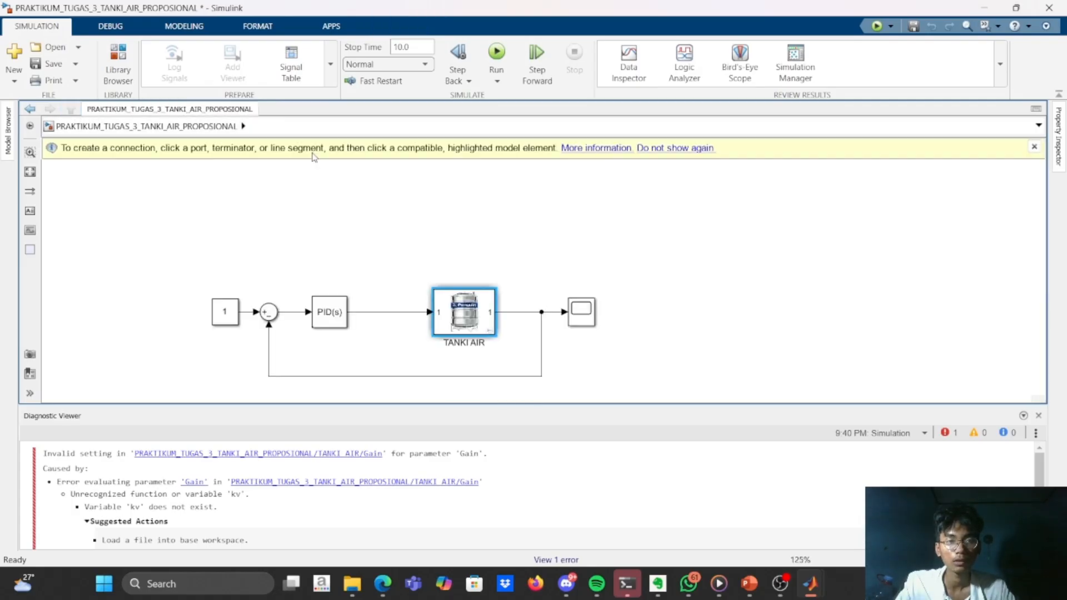
Run the simulation with the loaded tank parameters and open the Scope to view the response.
left_click(502, 60)
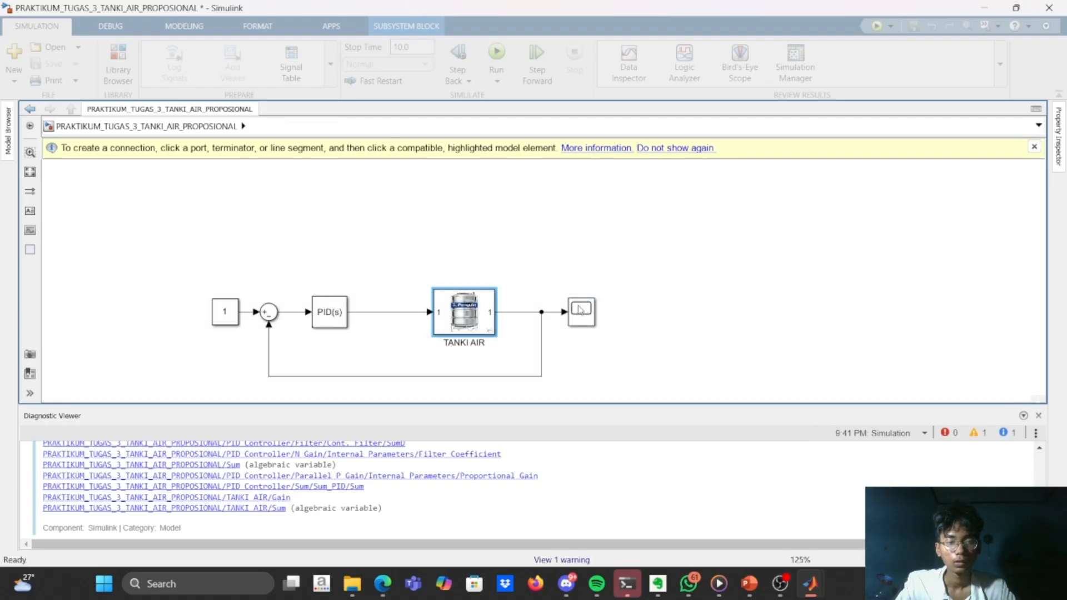
double_click(579, 309)
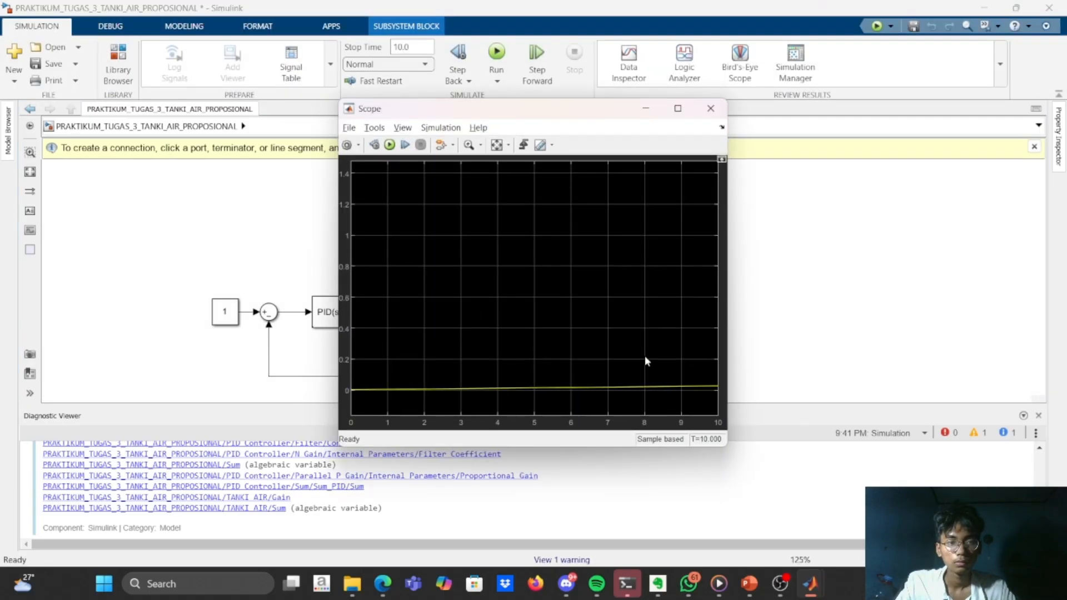
Fit the Scope axes to the response curve and minimize the Scope window.
left_click(498, 145)
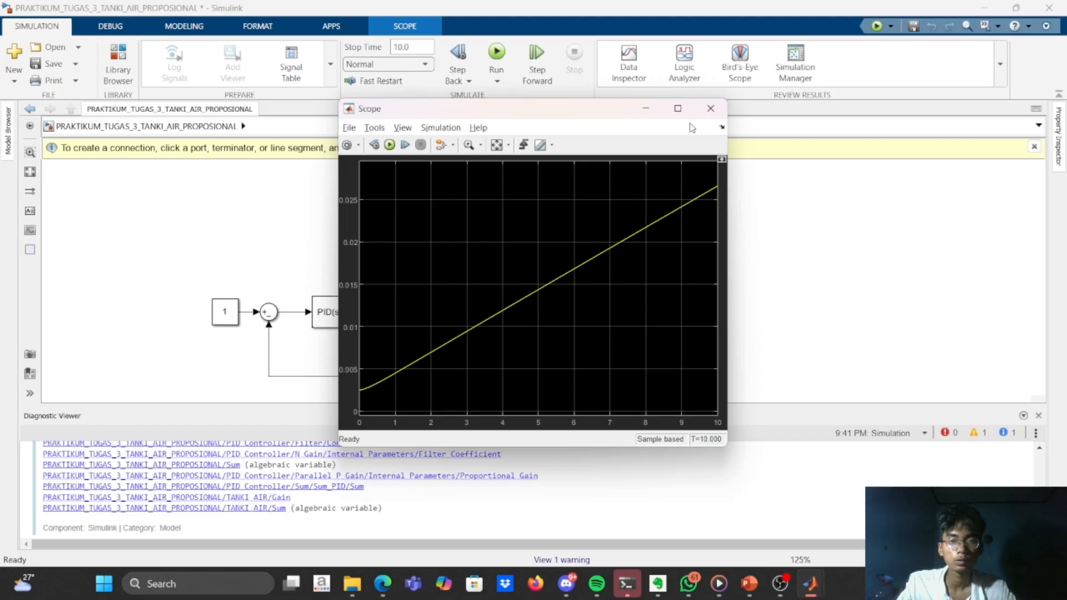
left_click(646, 109)
Open the PID Controller block's parameters and try to start its automated tuning.
left_click(336, 307)
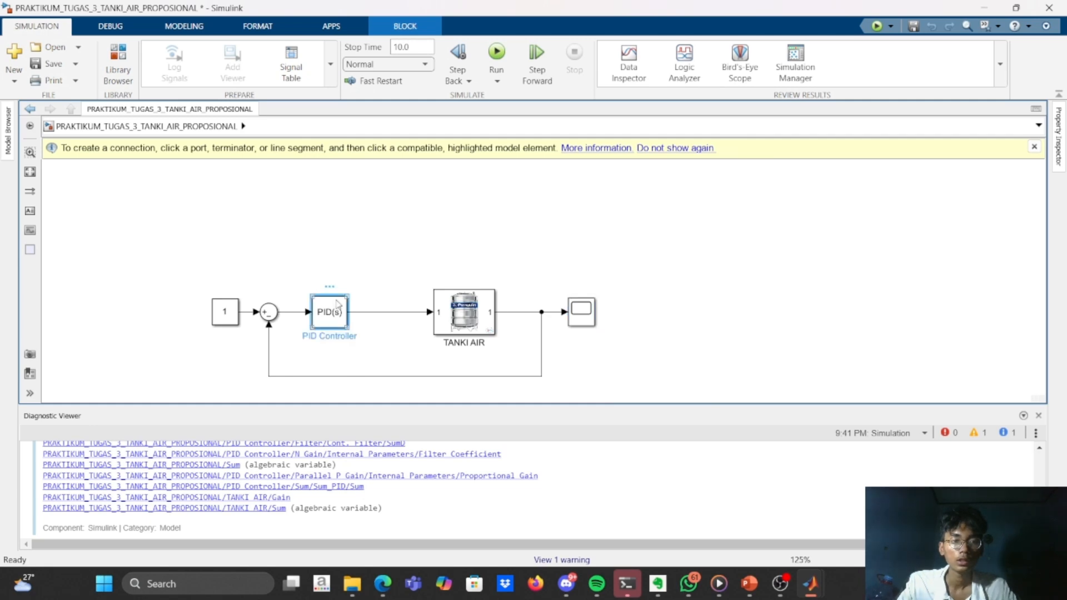
double_click(337, 311)
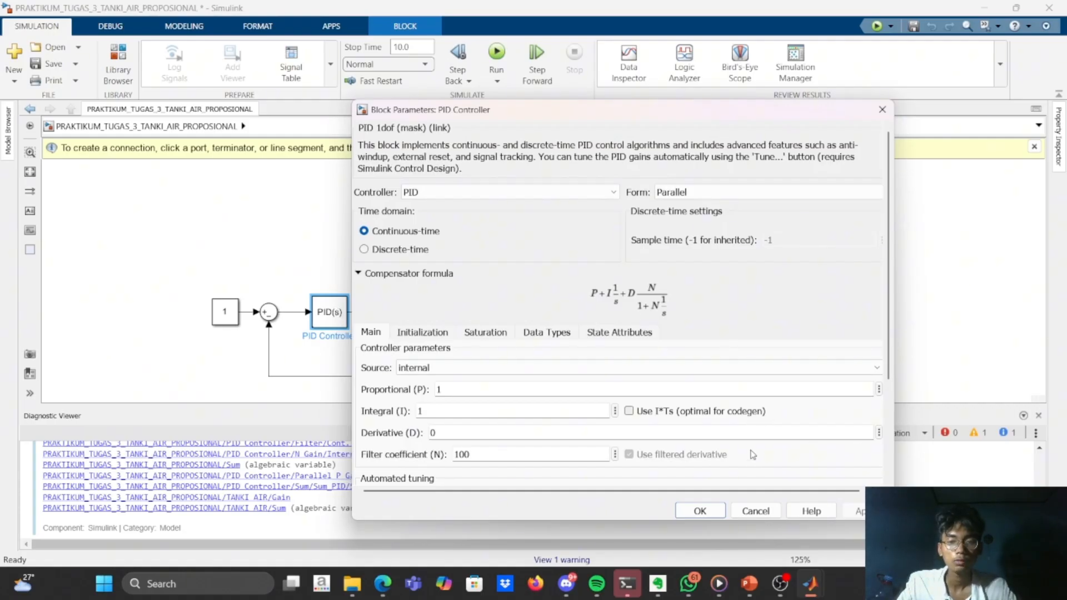
scroll(753, 454, "down", 3)
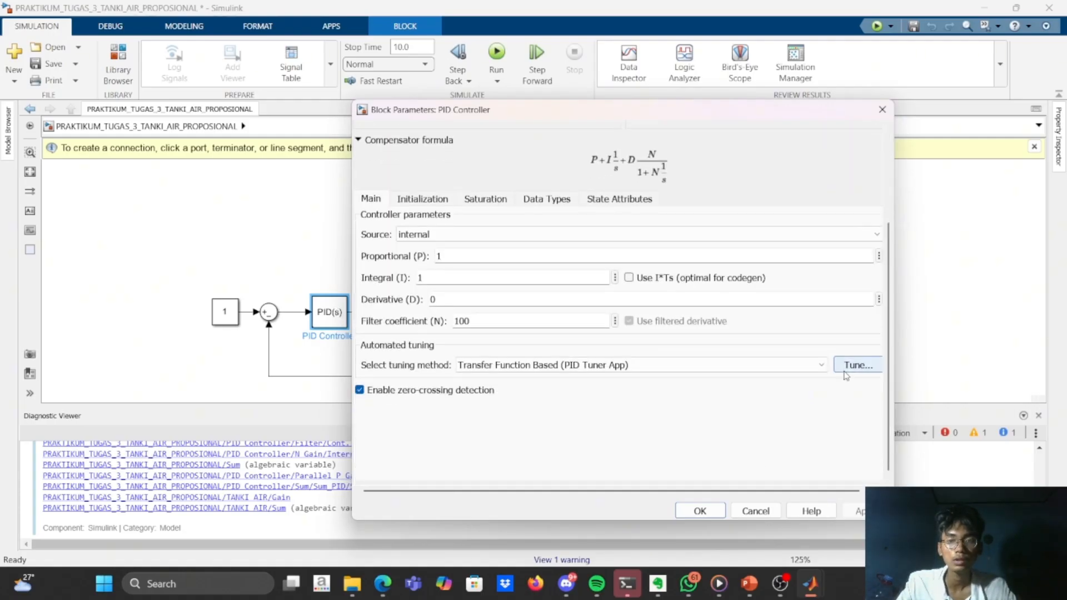
left_click(856, 365)
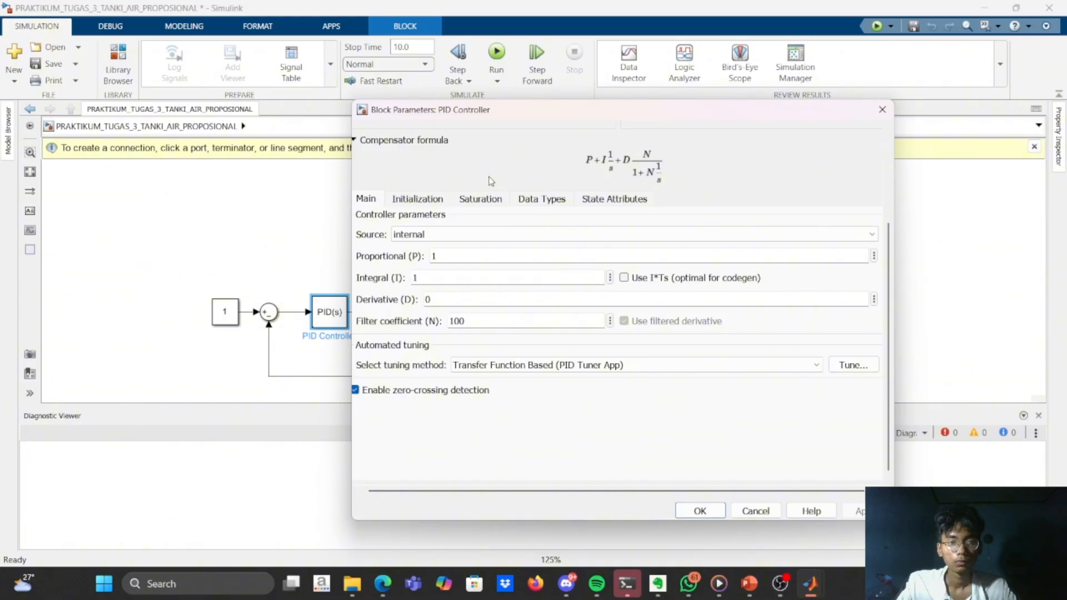
Look through the PID Controller's initialization, saturation, data type and state attribute settings, including the data type choices for the P product output.
left_click(545, 235)
left_click(546, 236)
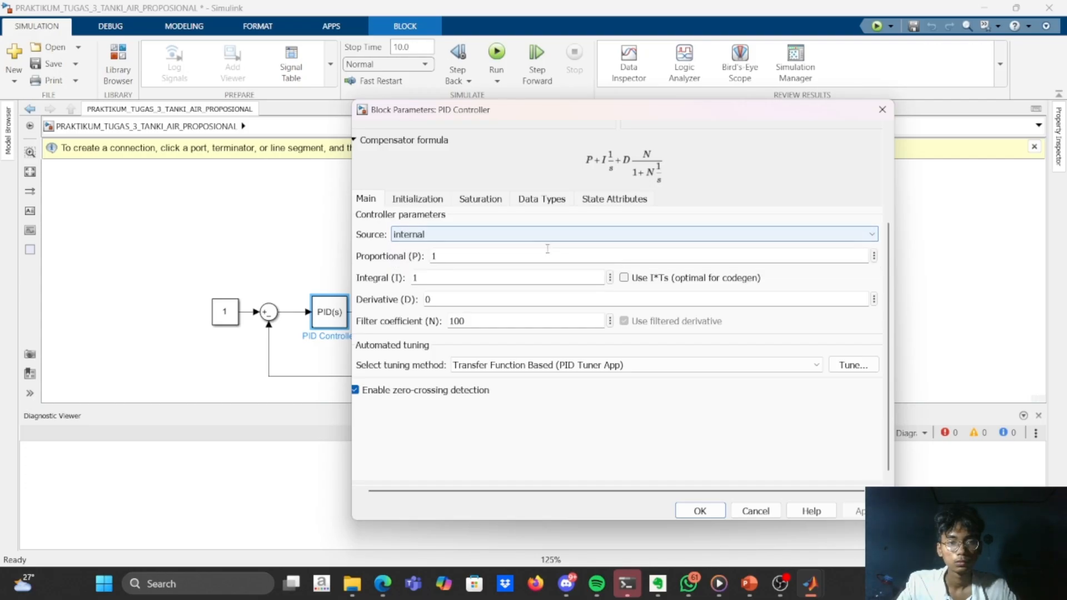
left_click(422, 201)
left_click(479, 199)
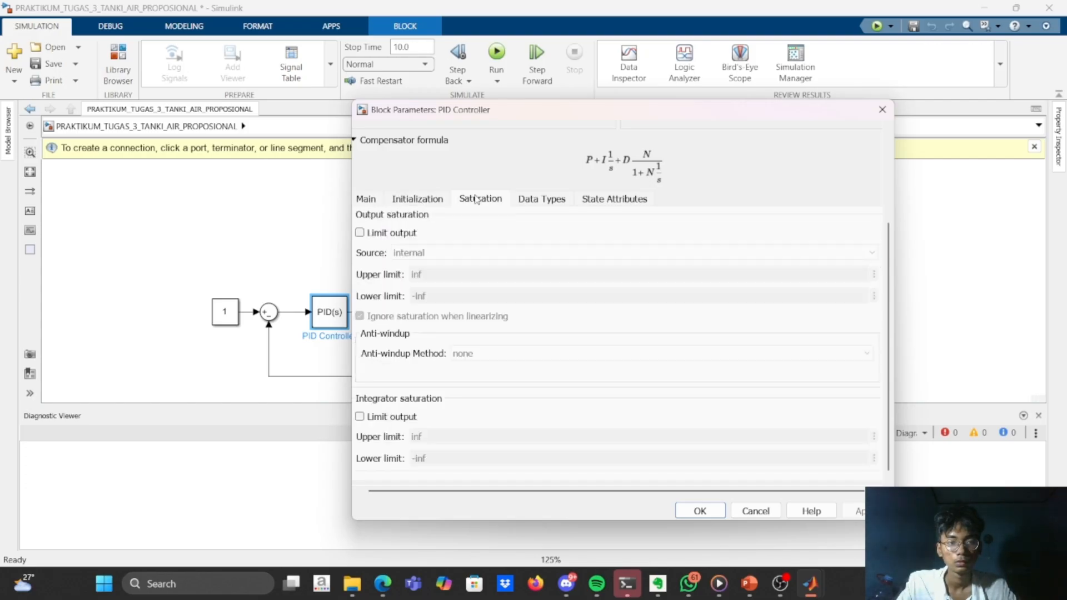
left_click(542, 199)
left_click(583, 199)
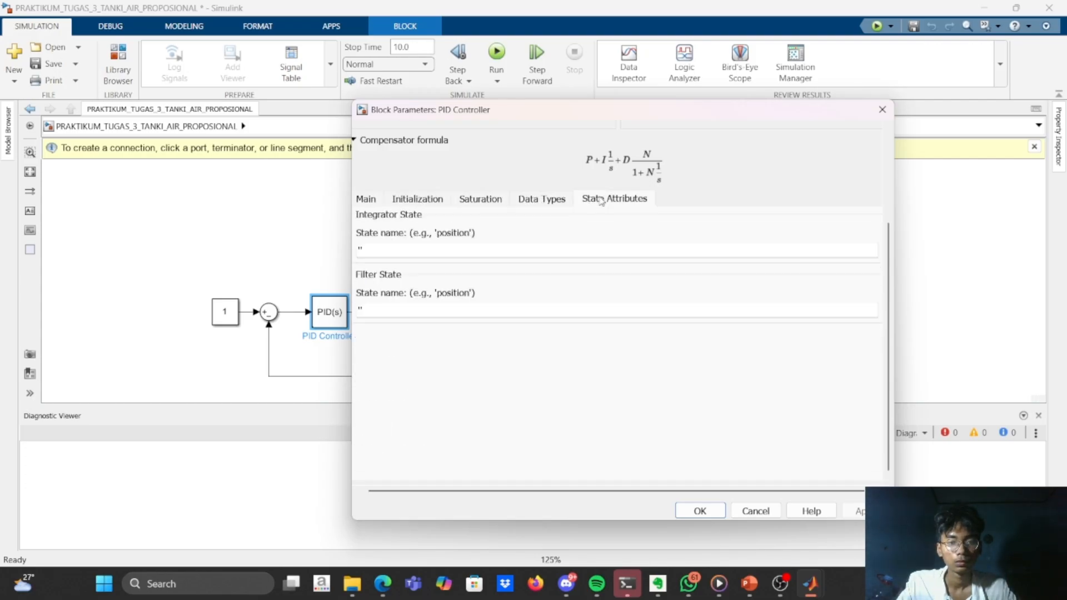
left_click(564, 198)
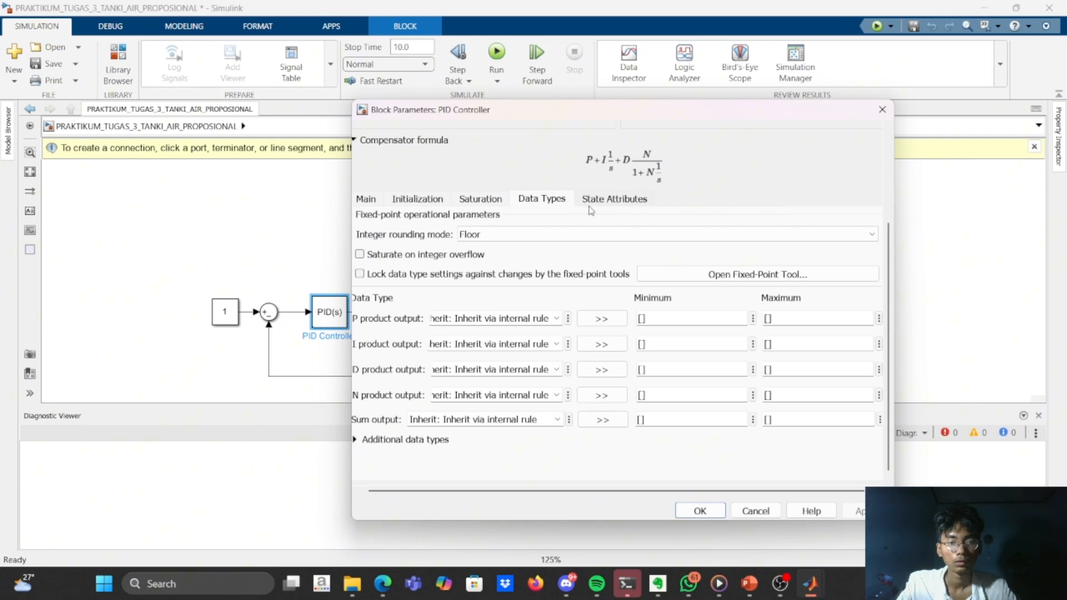
left_click(556, 318)
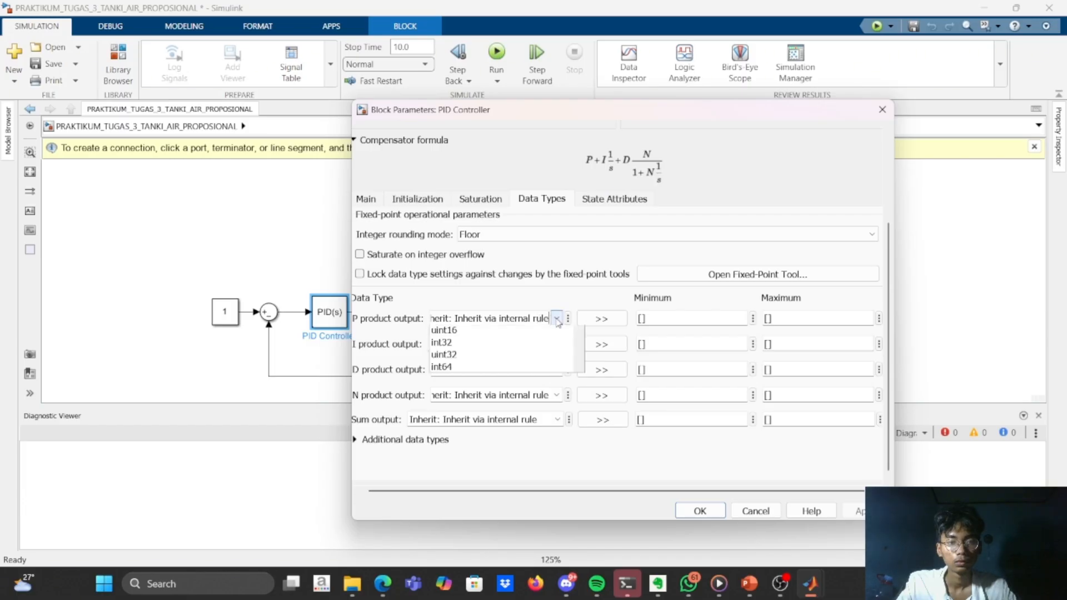
left_click(556, 321)
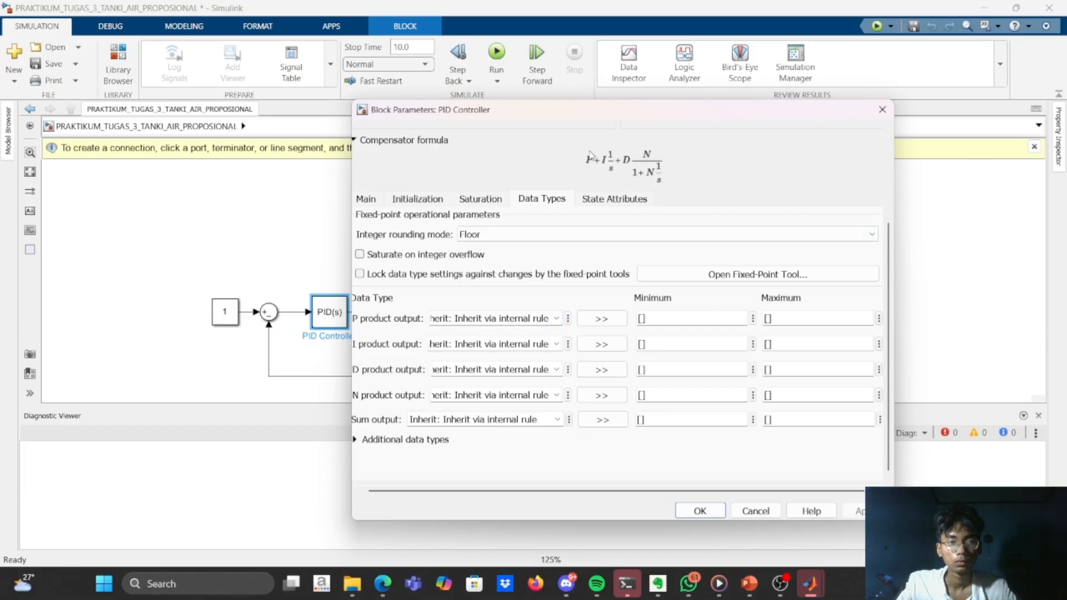
Launch the PID Tuner from the main controller parameters, keeping the Transfer Function Based tuning method.
left_click(366, 201)
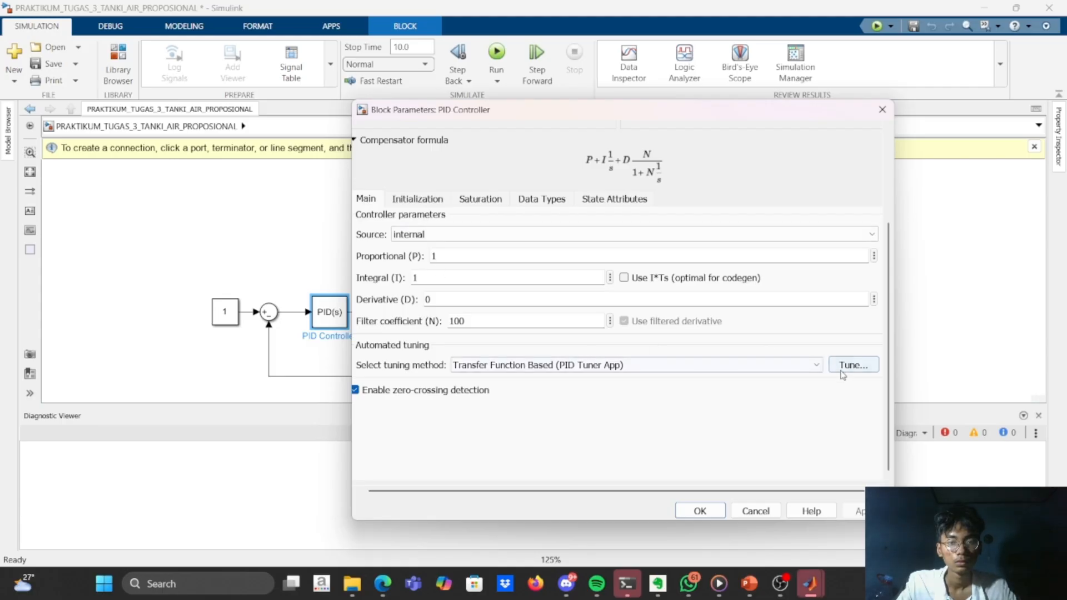
left_click(818, 365)
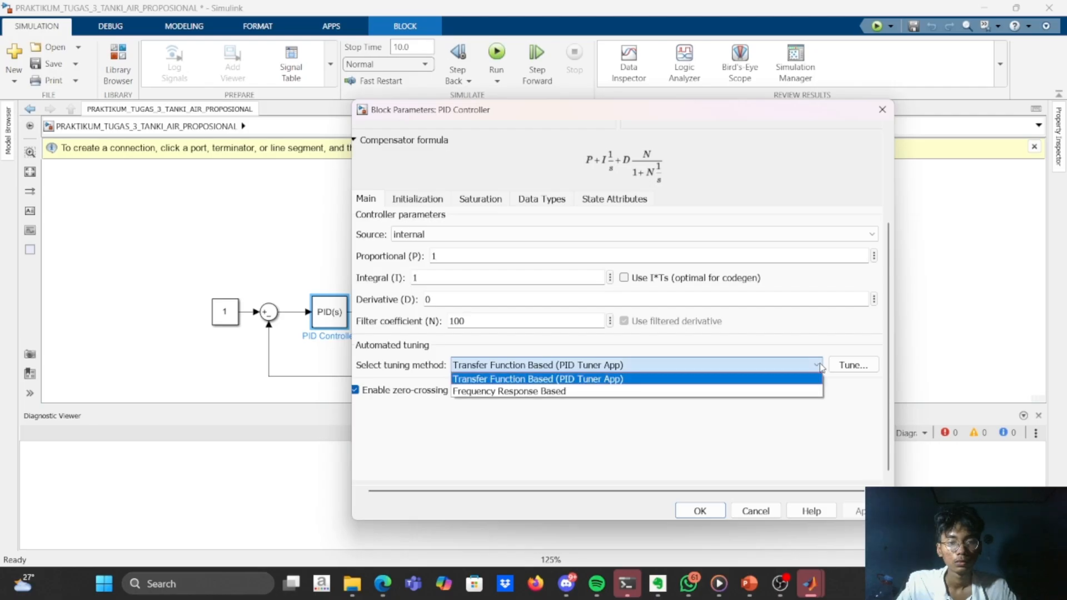
left_click(820, 366)
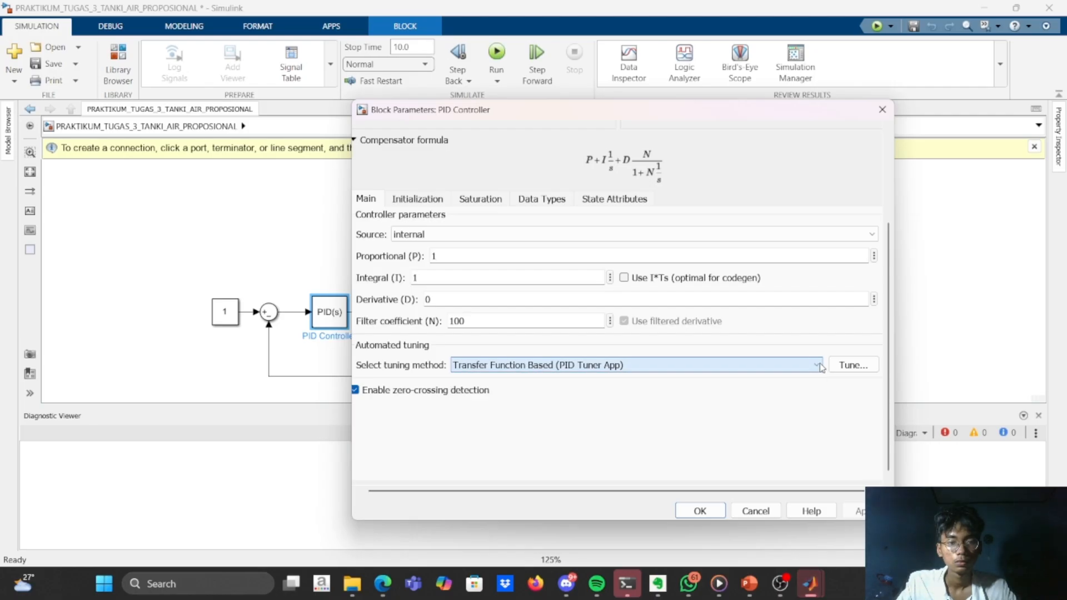
left_click(851, 365)
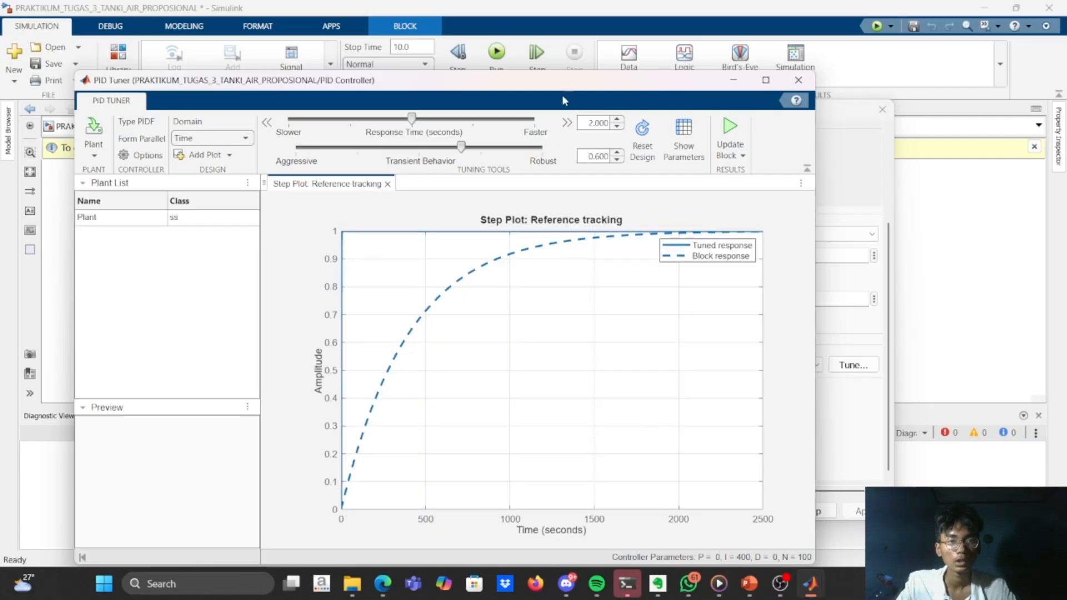
left_click_drag(568, 83, 579, 37)
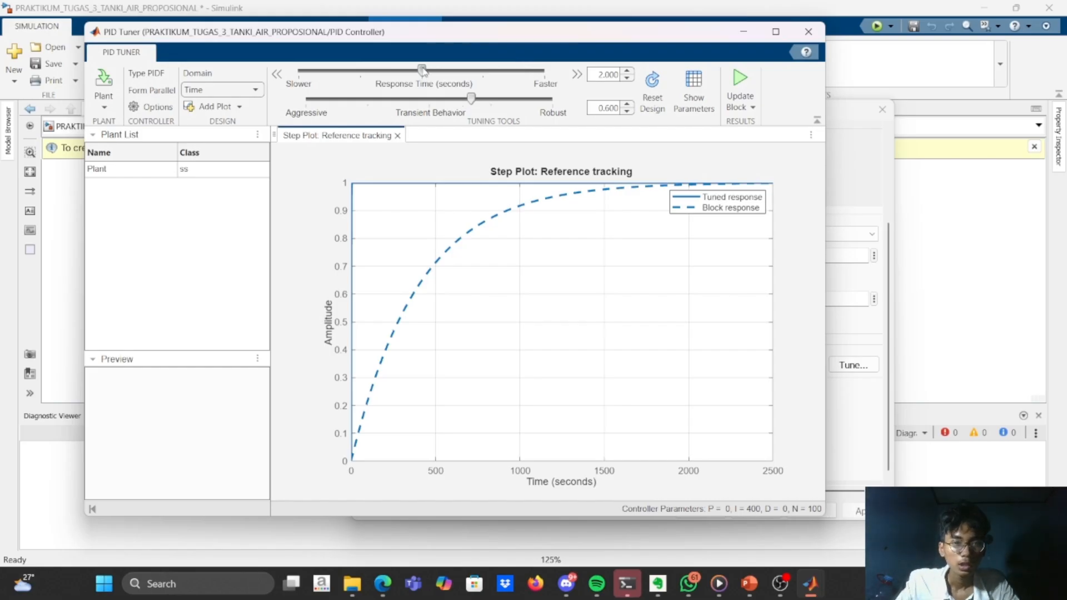
Try PID Tuner response times between 0.2 and 20 seconds and transient behavior values of 0.657 and 0.54.
left_click_drag(422, 70, 361, 94)
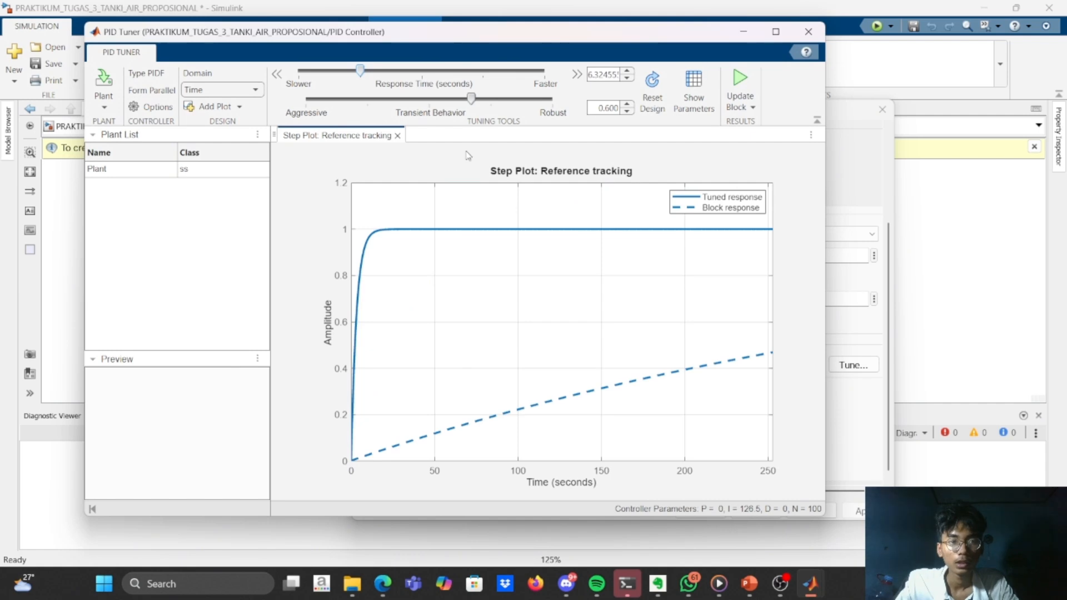
left_click_drag(360, 70, 337, 78)
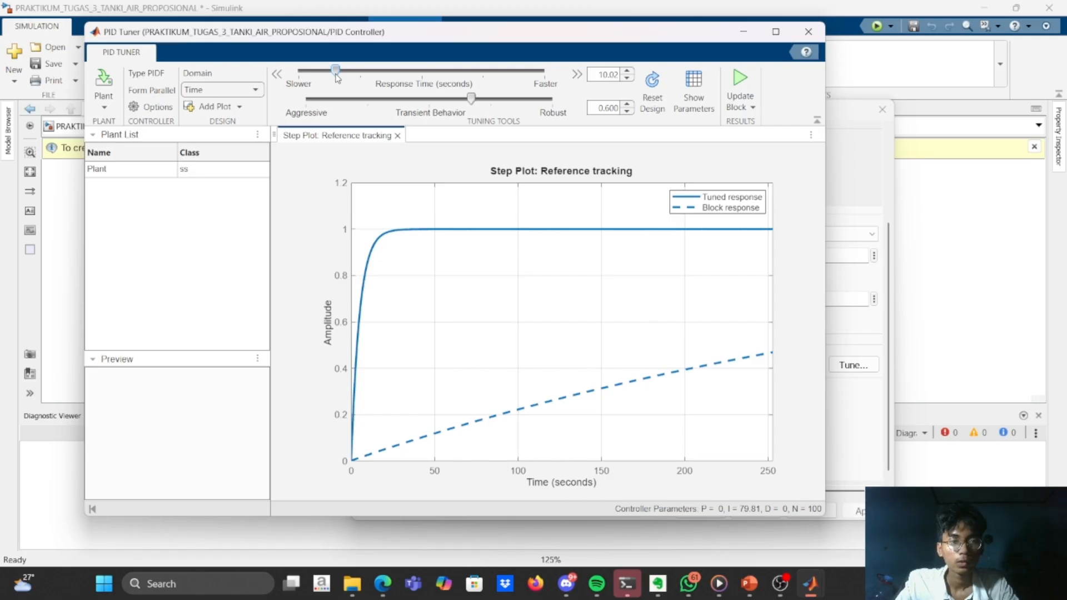
left_click_drag(337, 75, 568, 72)
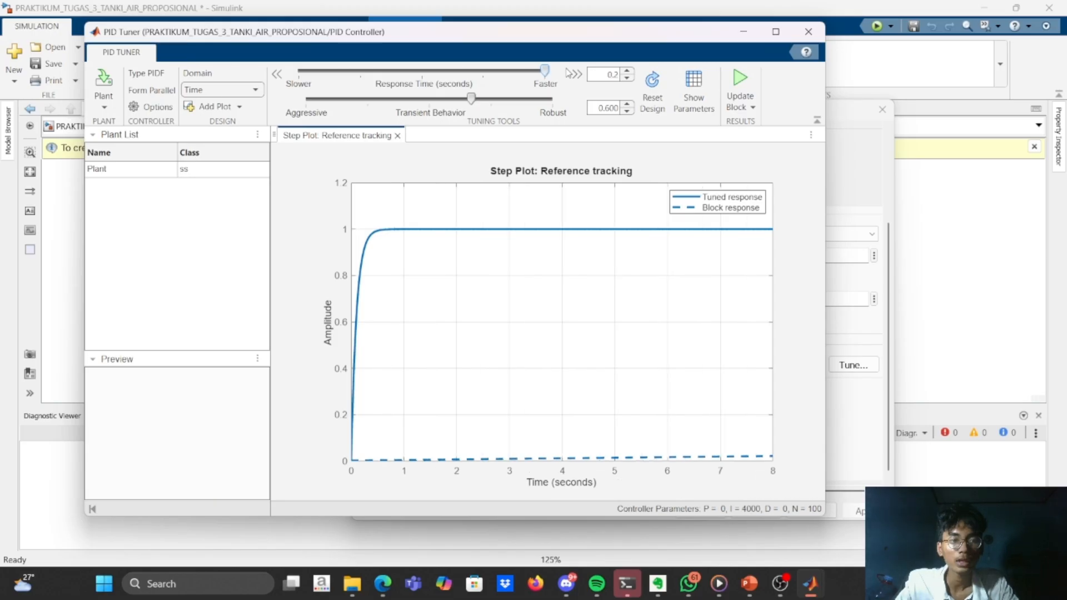
left_click_drag(471, 99, 486, 99)
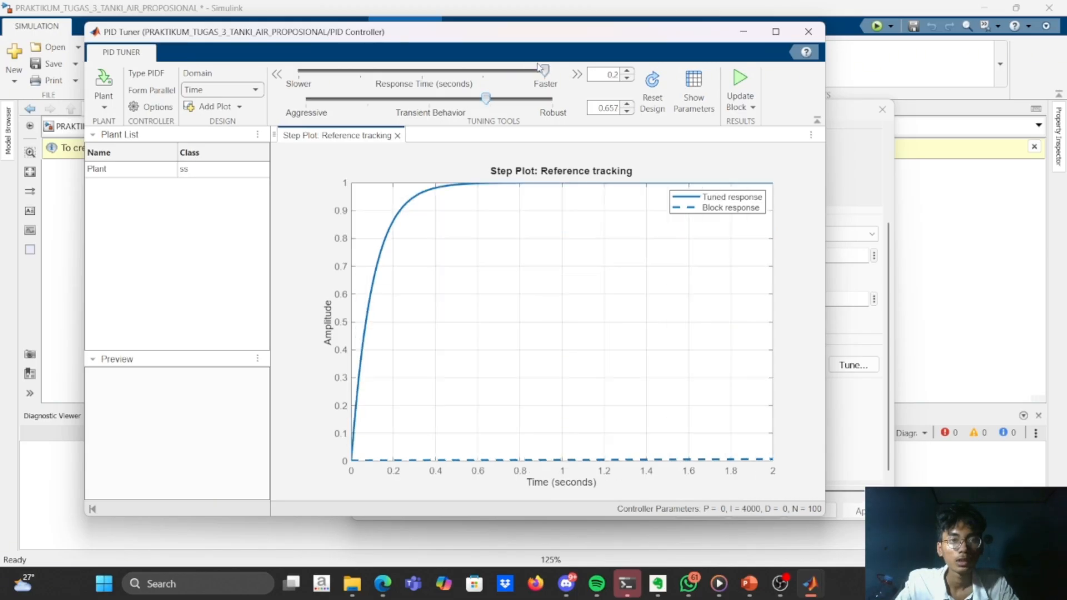
left_click_drag(545, 71, 300, 98)
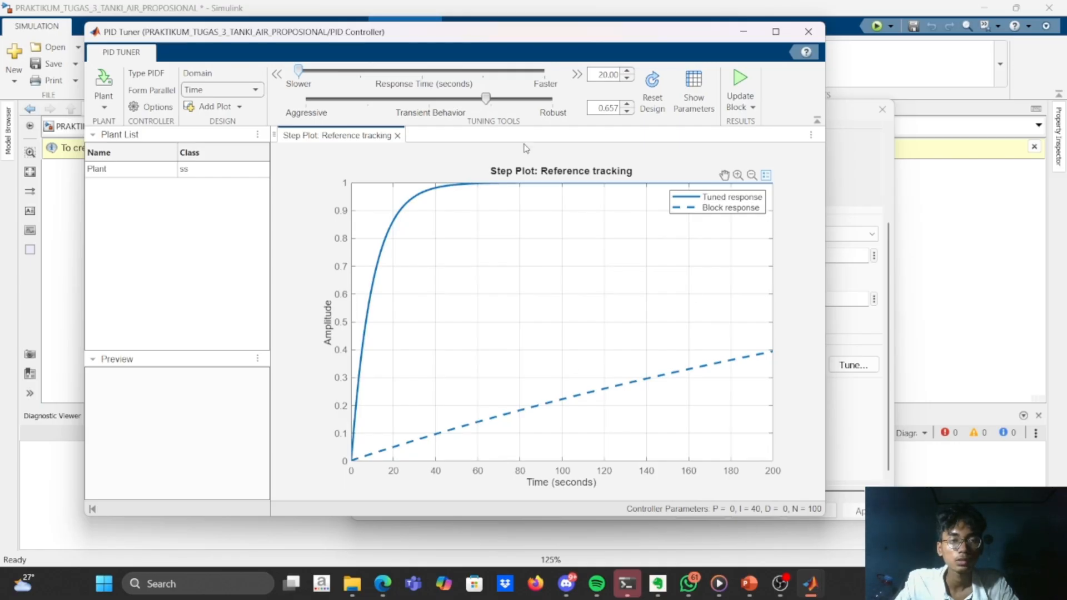
left_click_drag(298, 70, 532, 82)
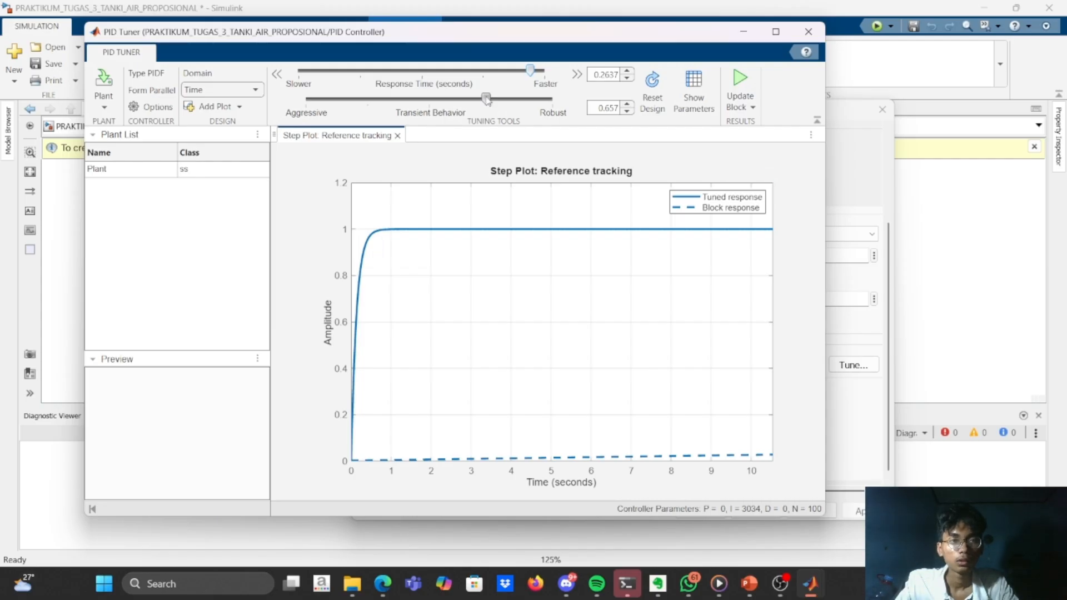
left_click_drag(486, 98, 455, 105)
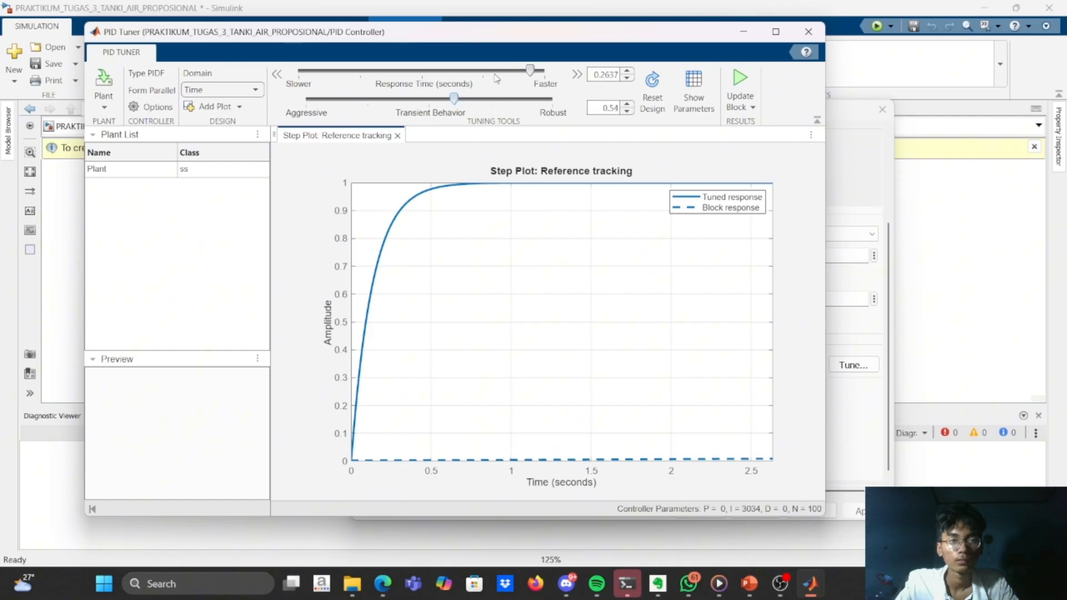
Set the tuner's response time to about 0.3811 seconds and transient behavior to 0.72, and update the PID Controller block with the resulting gains.
mouse_move(528, 71)
left_mouse_down()
mouse_move(494, 78)
mouse_move(511, 76)
left_mouse_up()
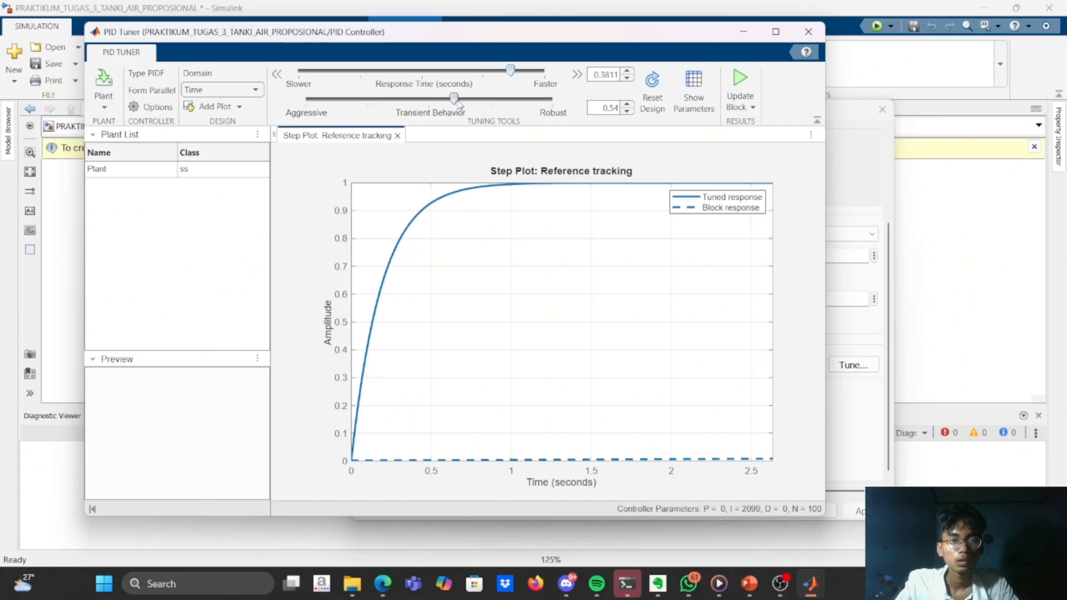
left_click_drag(455, 103, 503, 105)
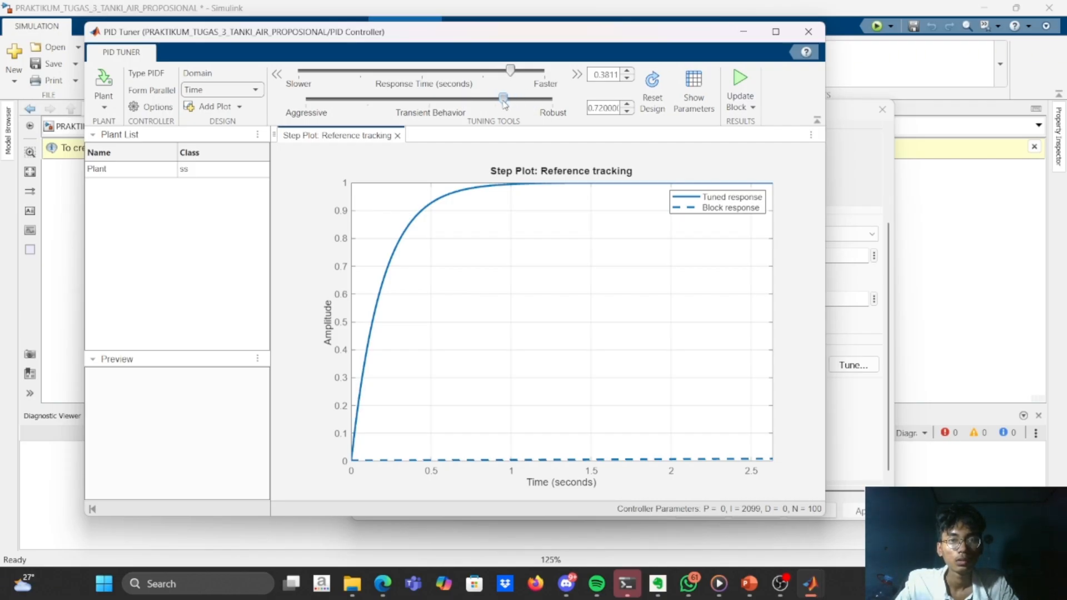
left_click(751, 81)
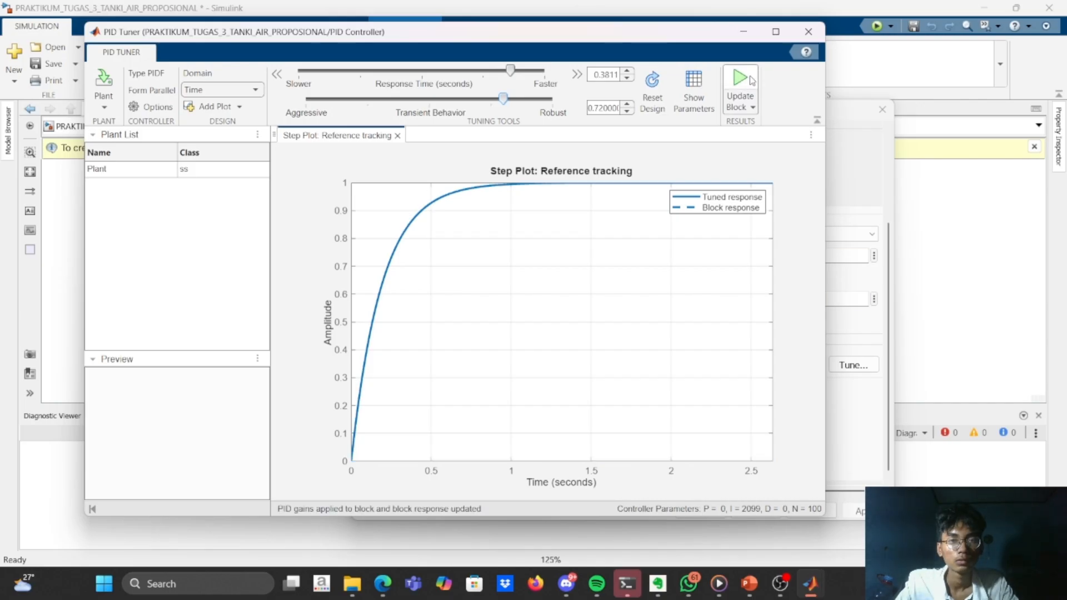
Minimize the PID Tuner and check the updated gains in the PID Controller block's parameters, closing them again.
left_click(744, 25)
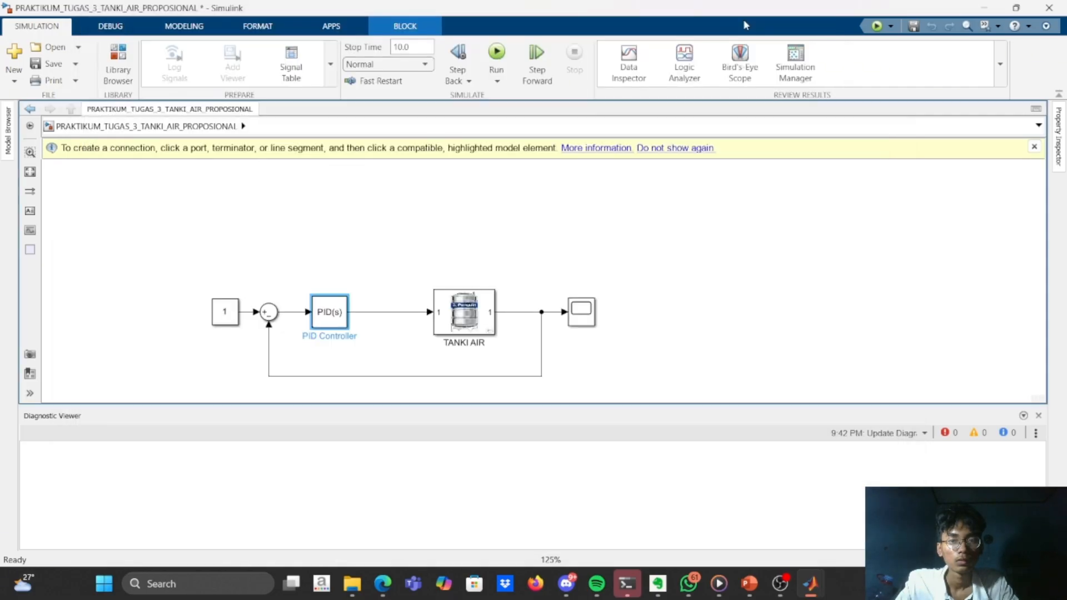
double_click(338, 327)
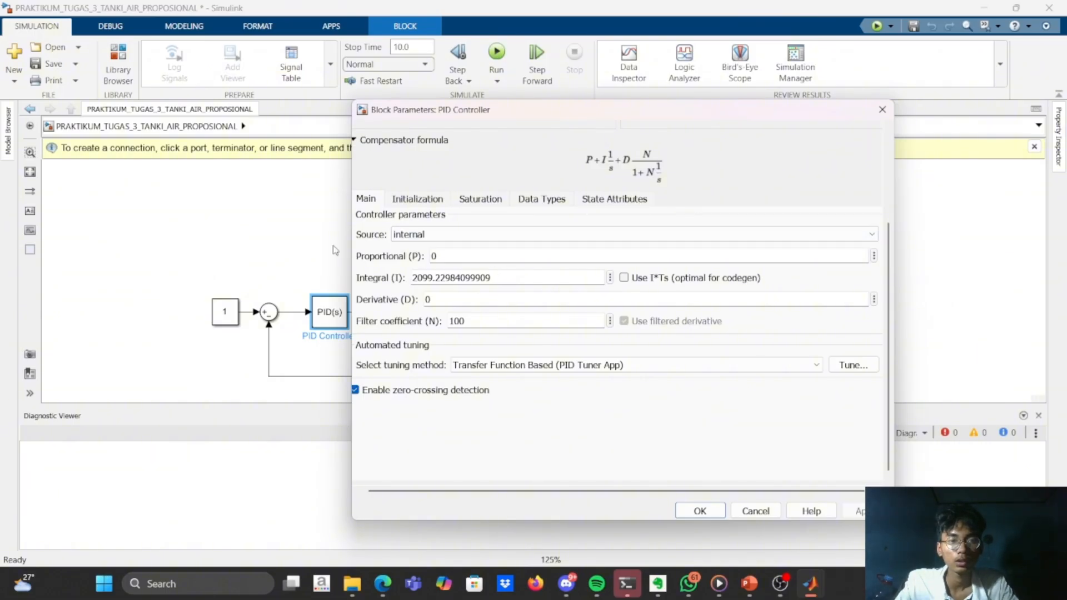
key("Return")
Run the simulation with the tuned controller gains, view the response in the Scope, and fit its axes to the curve.
double_click(582, 312)
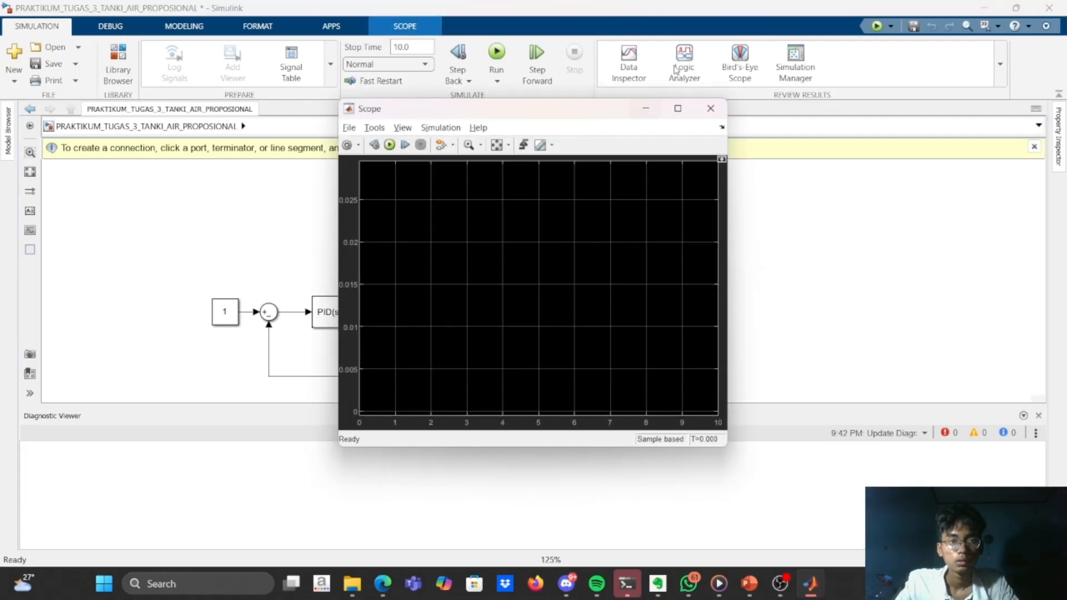
left_click(499, 52)
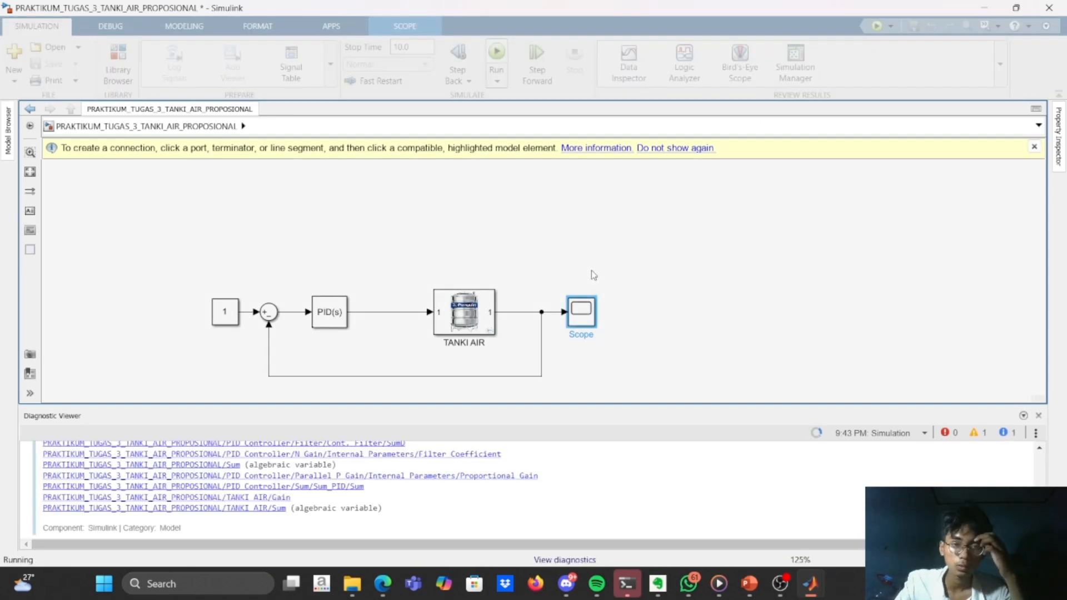
double_click(590, 312)
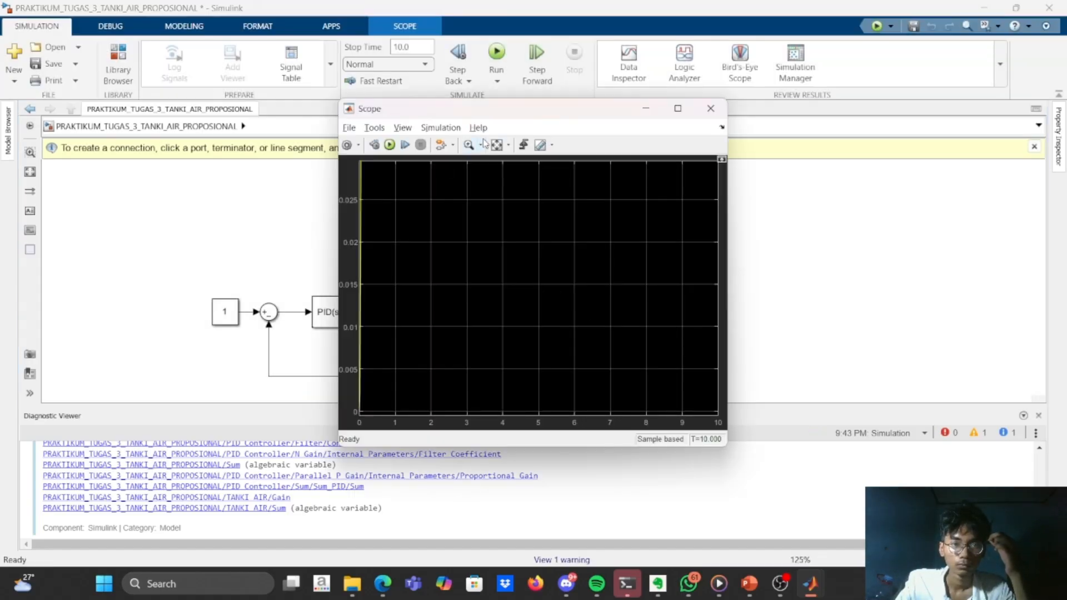
left_click(497, 145)
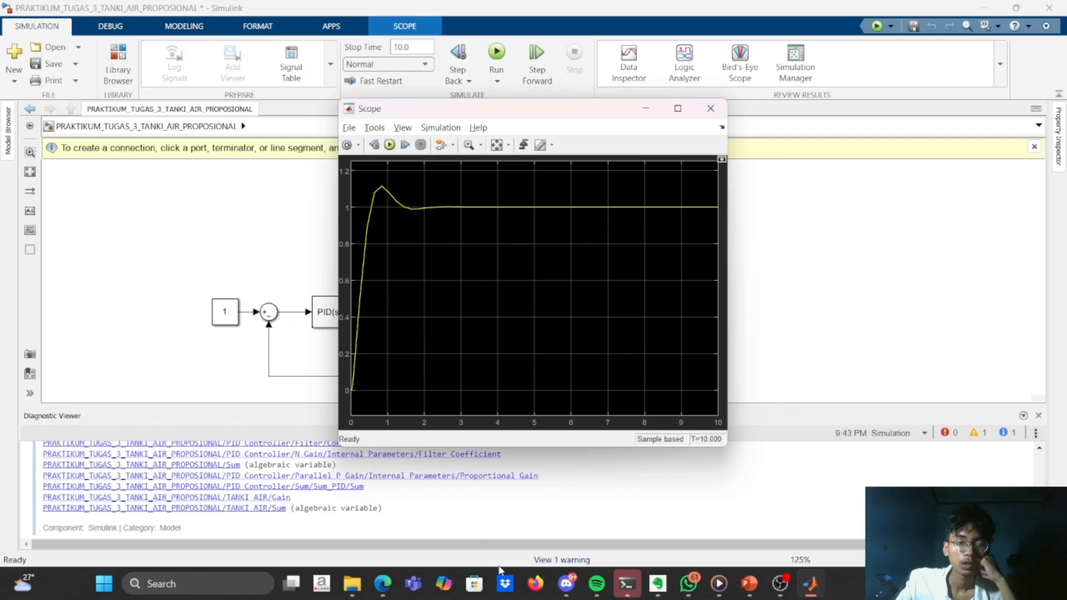
In the PID Tuner, set the response time to 0.2 seconds and transient behavior to 0.9, update the block, and close the tuner.
mouse_move(809, 586)
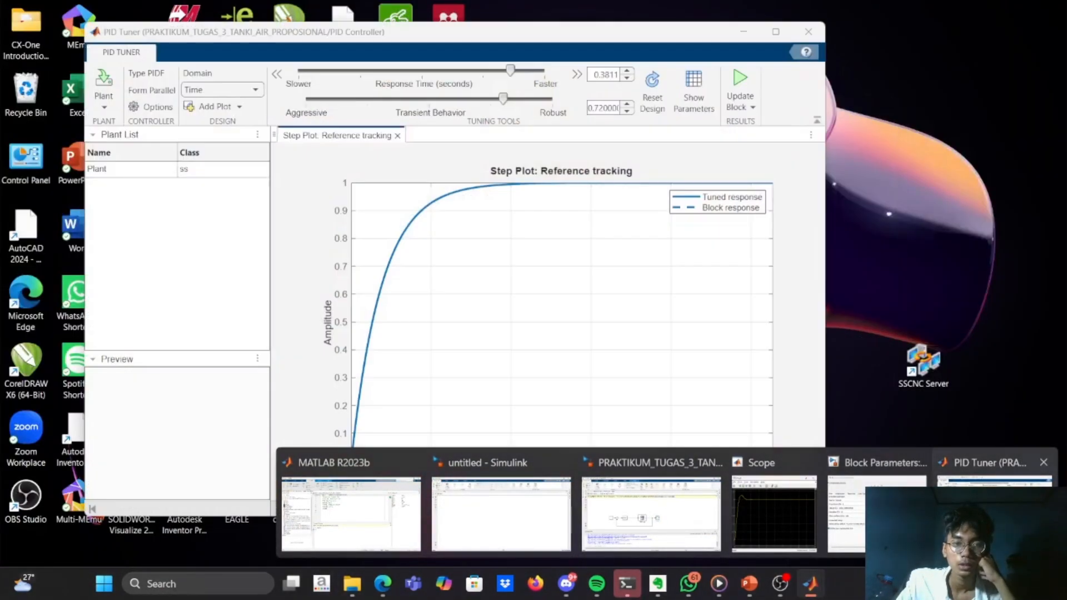
left_click(969, 514)
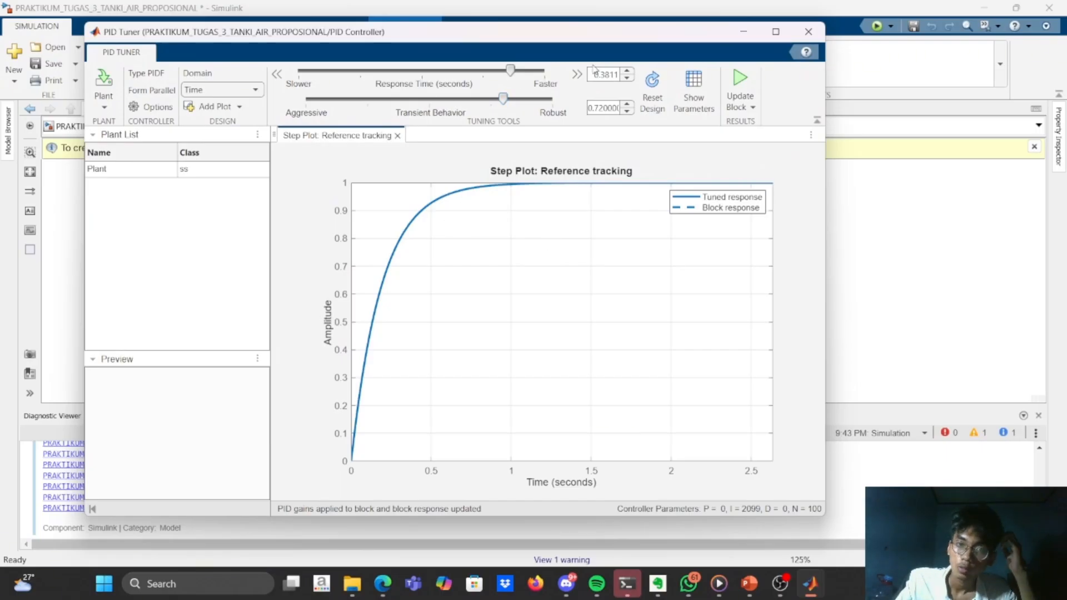
left_click_drag(510, 70, 577, 74)
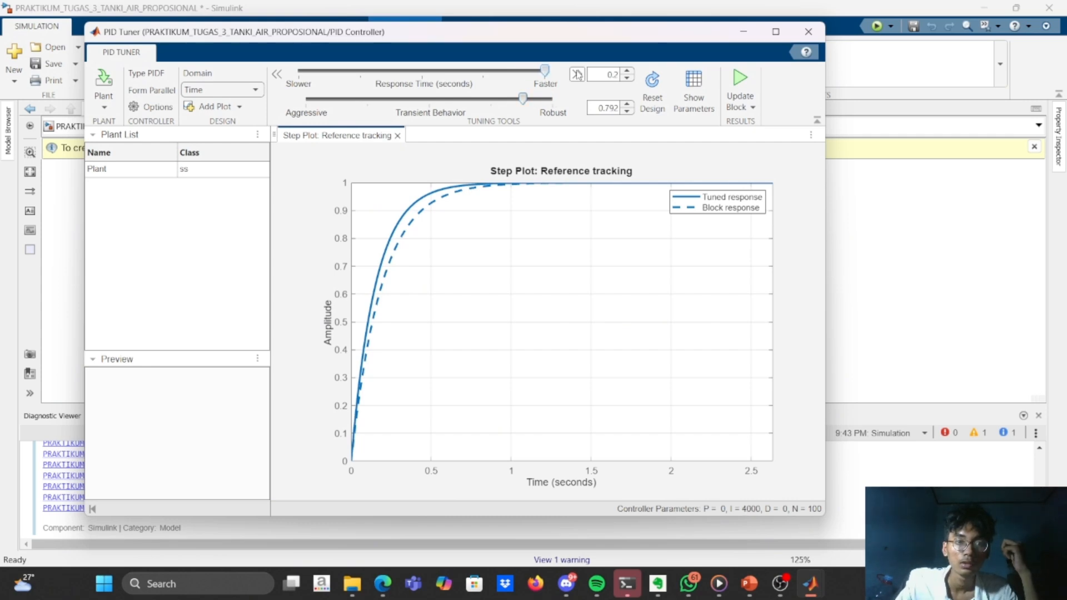
left_click_drag(523, 99, 601, 102)
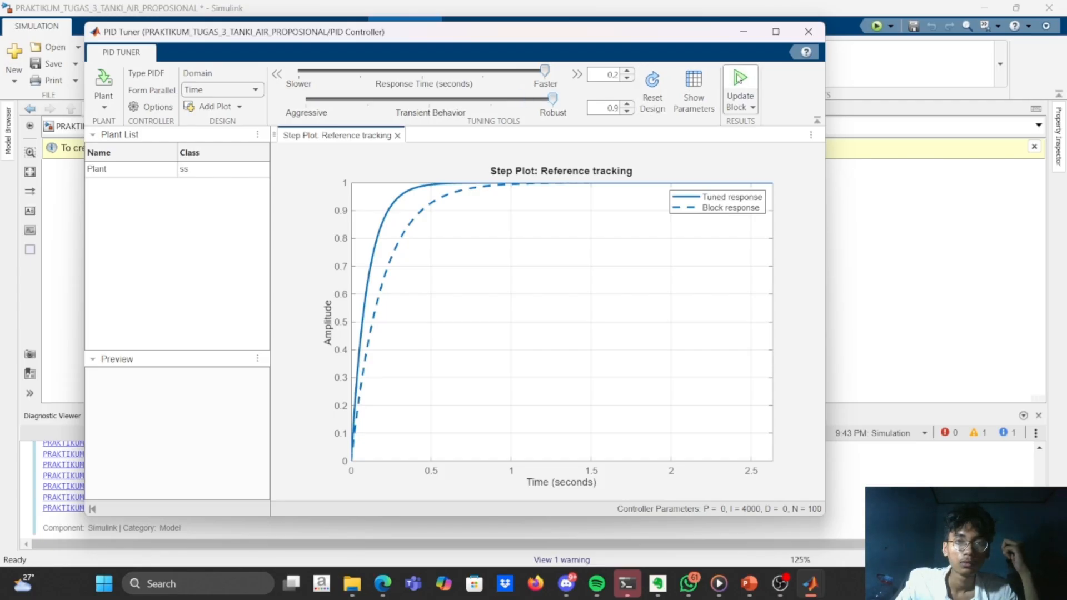
left_click(740, 78)
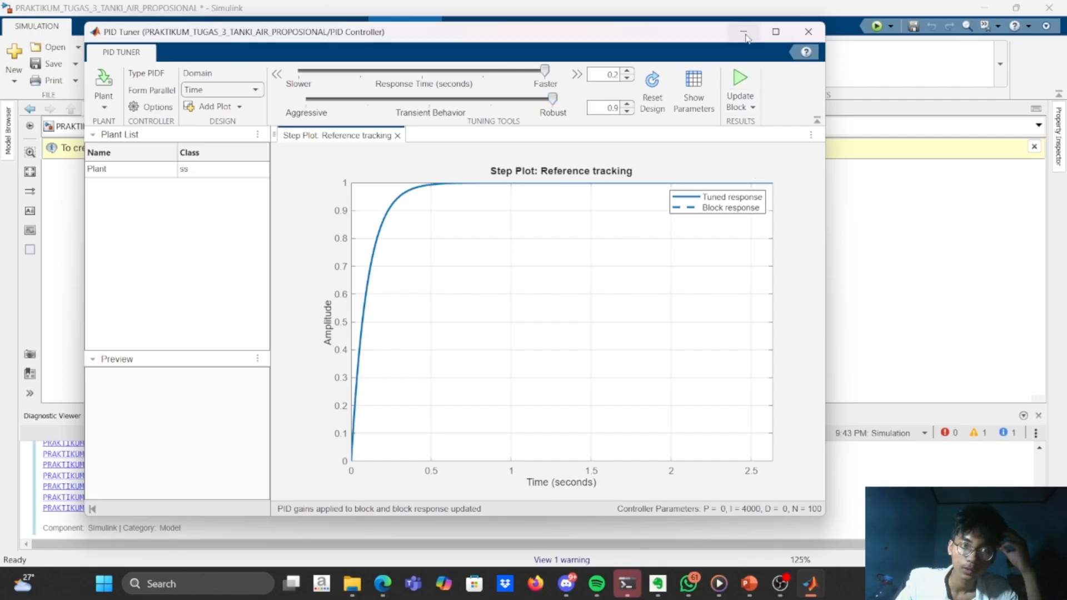
left_click(809, 33)
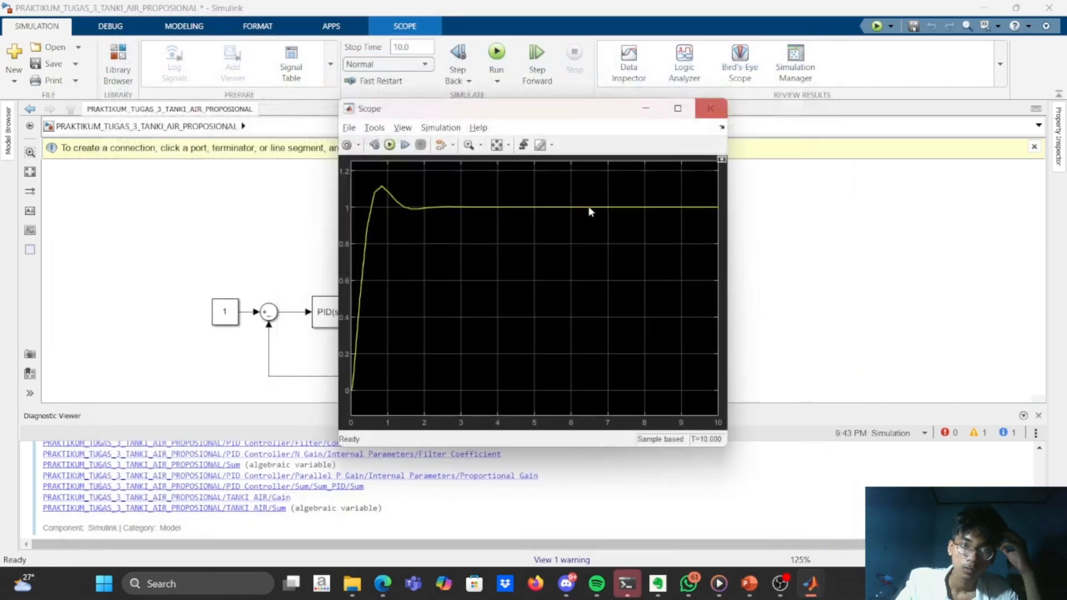
Close the Scope and check the updated gains in the PID Controller block's parameters, closing them again.
left_click(711, 108)
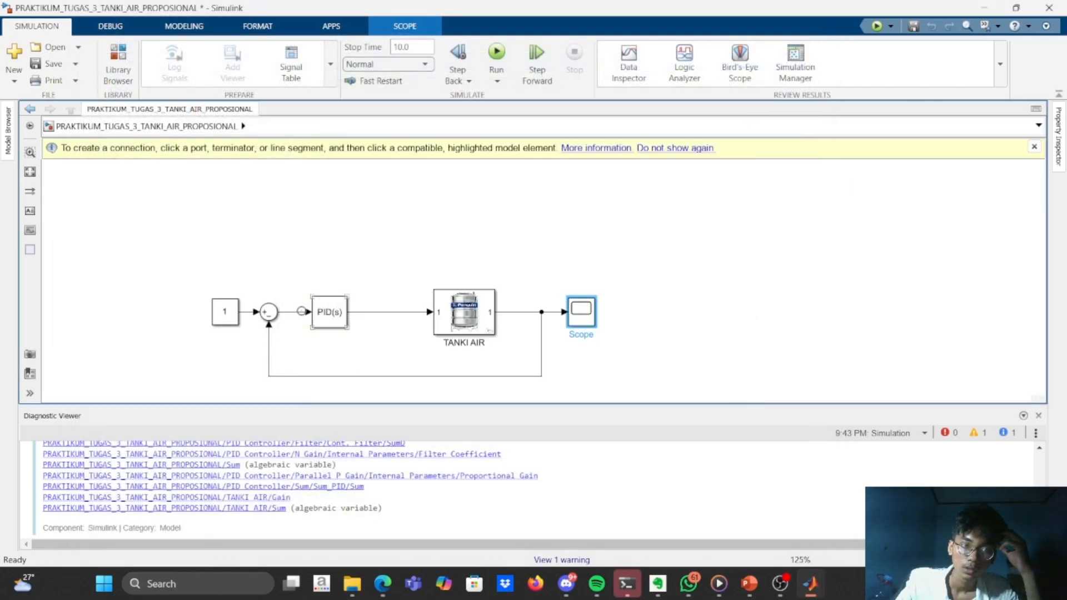
double_click(340, 314)
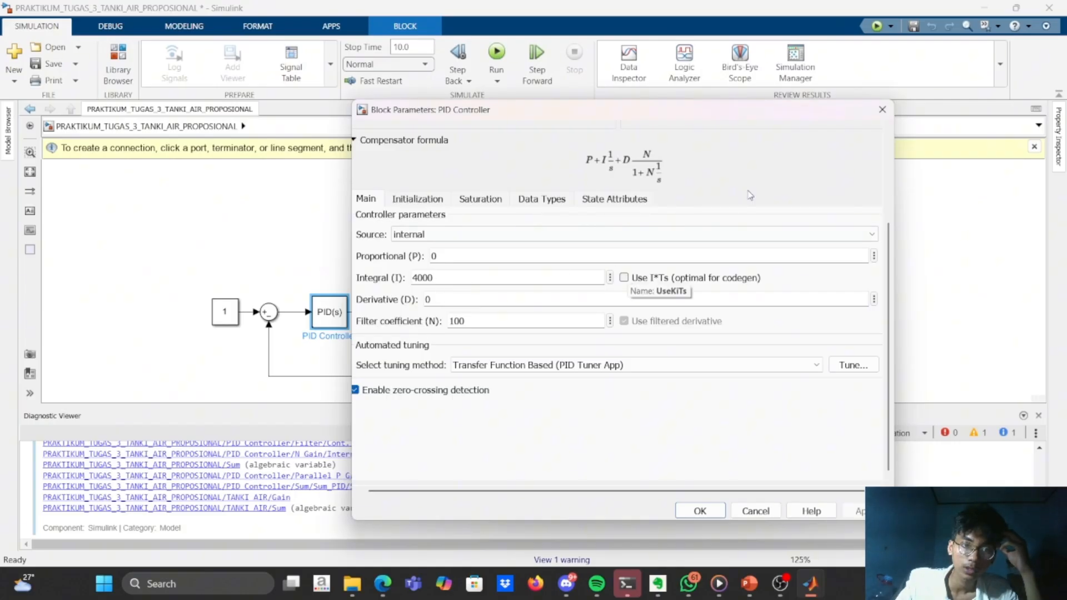
left_click(879, 95)
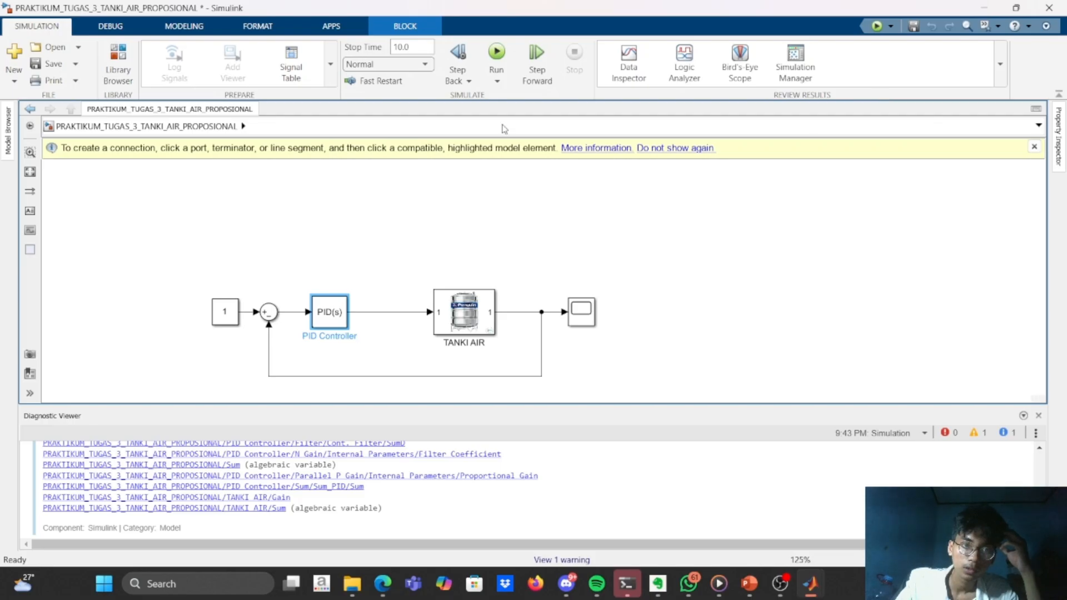
Run the simulation with the newly tuned gains, view the response in the Scope, and close the Scope.
left_click(497, 81)
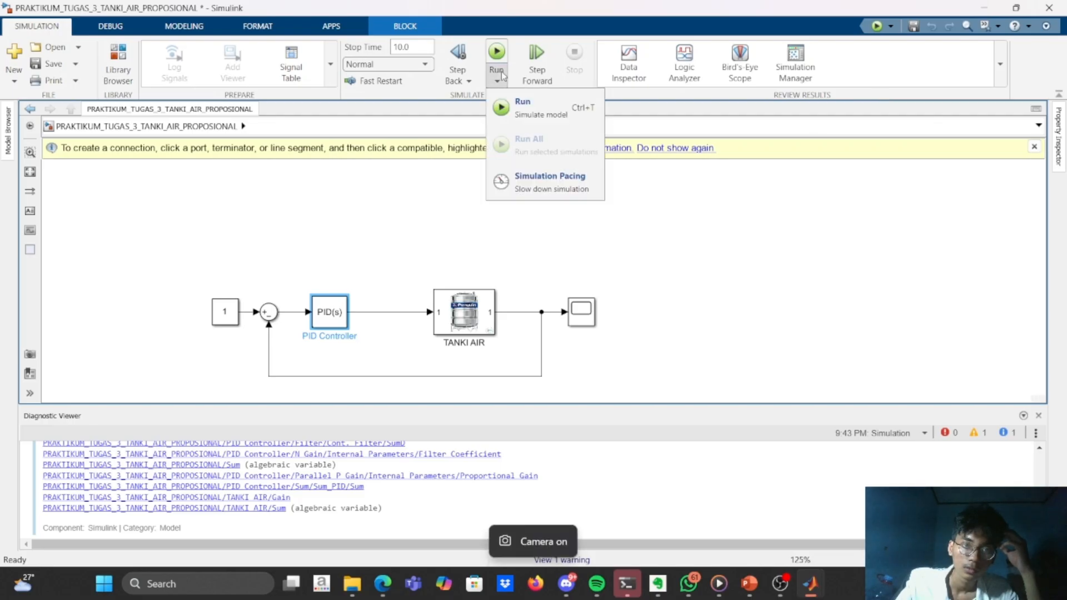
left_click(526, 113)
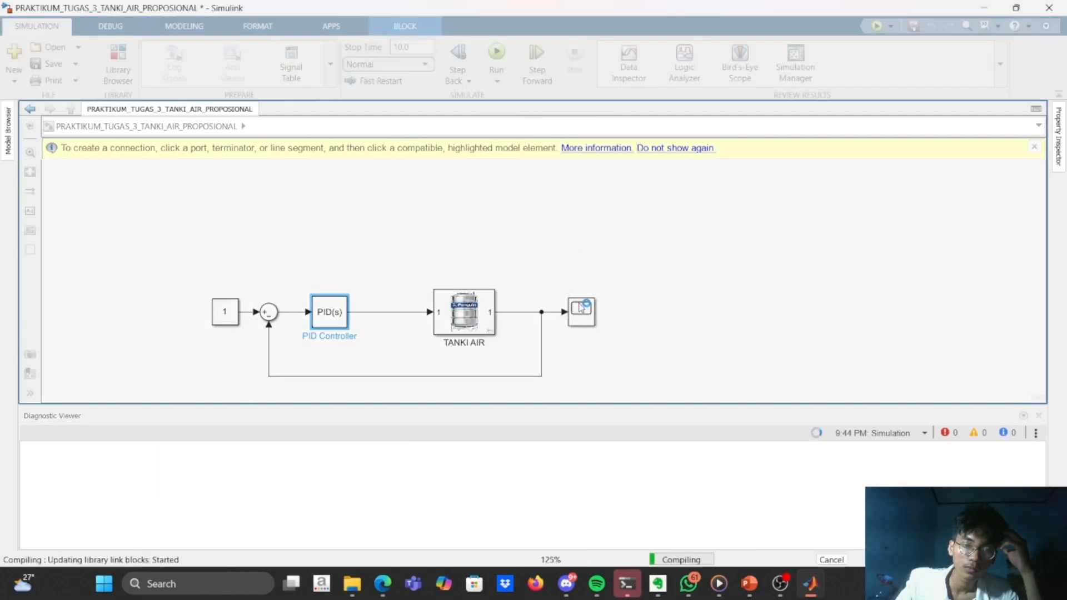
left_click(582, 309)
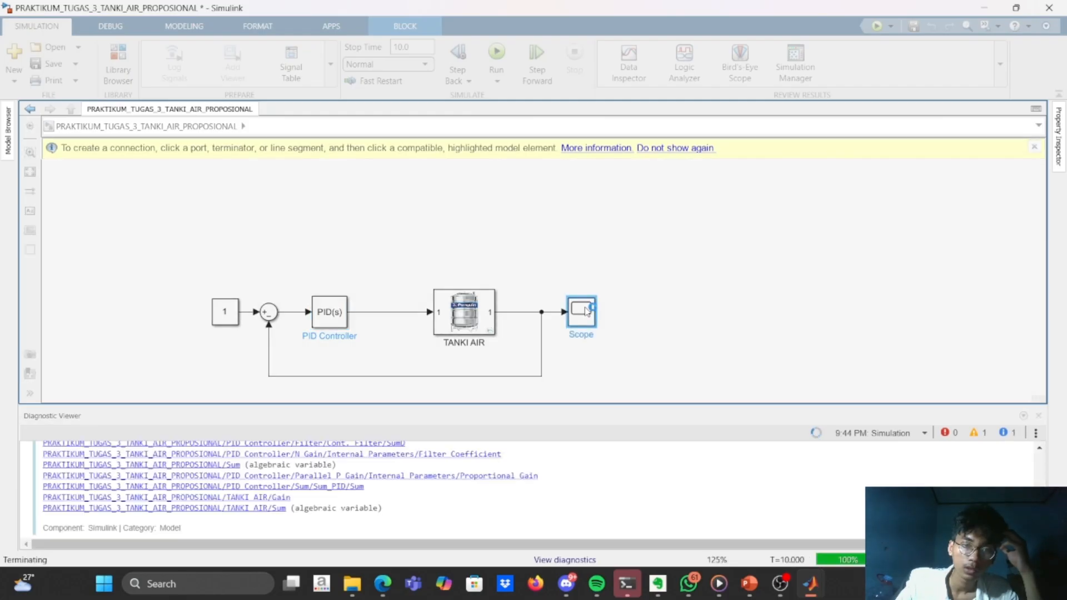
left_click_drag(586, 311, 551, 186)
double_click(587, 310)
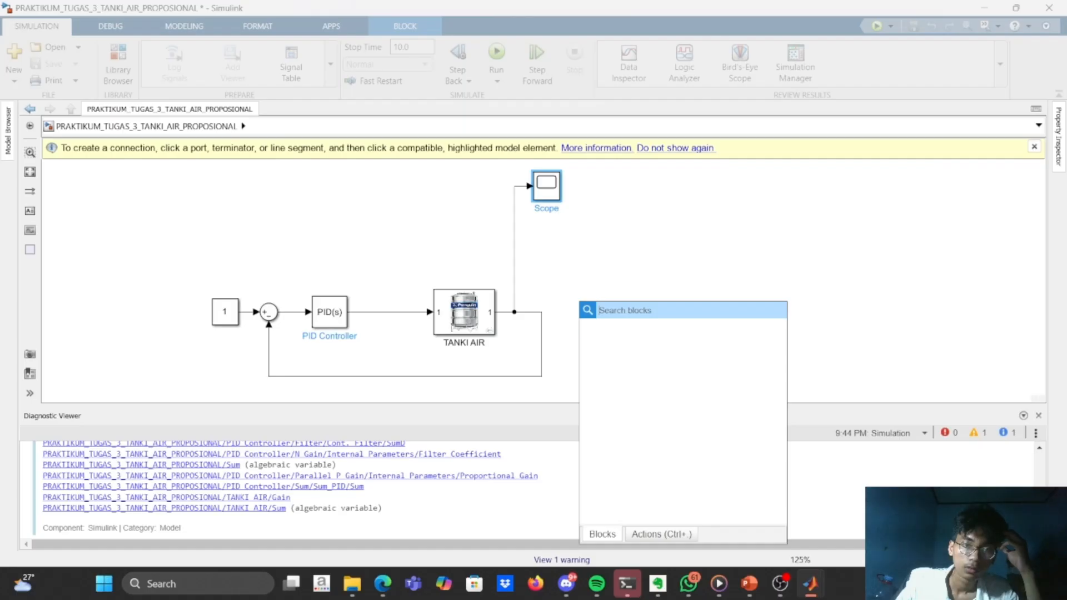
left_click(515, 274)
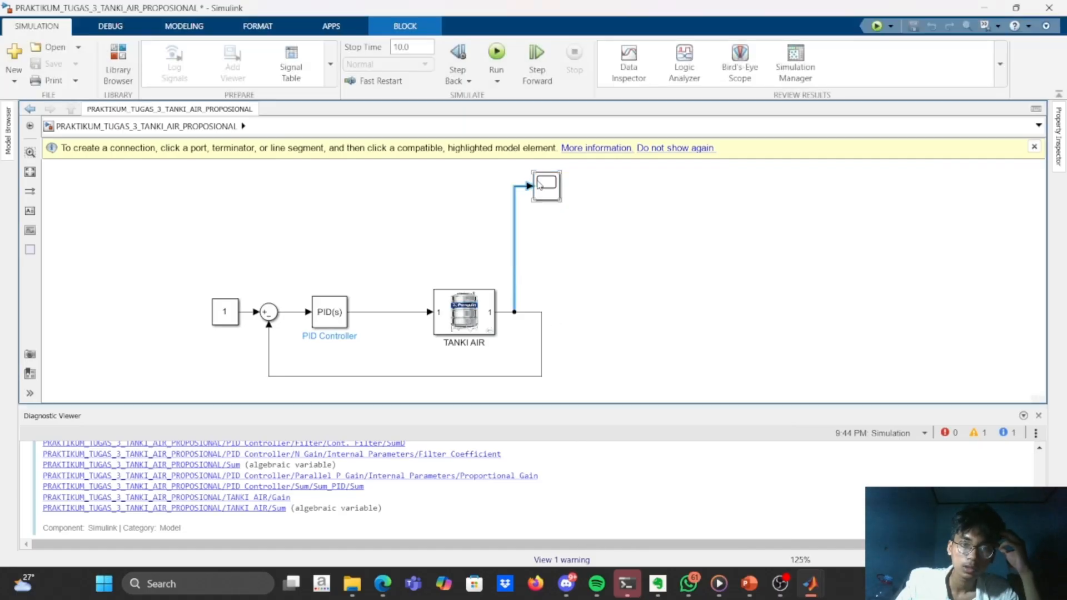
double_click(556, 195)
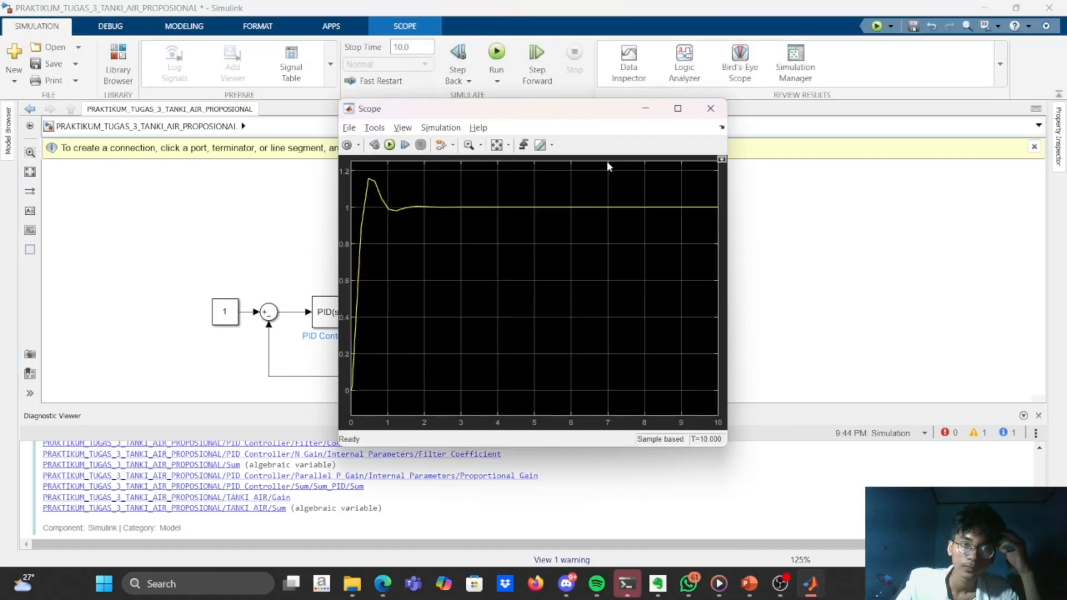
left_click(706, 108)
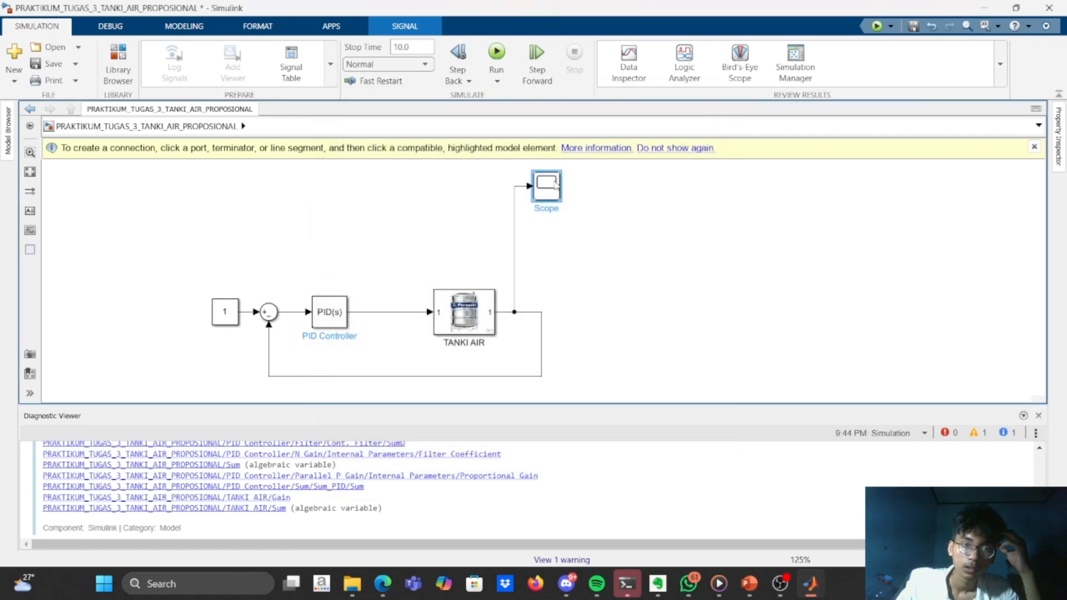
Move the Scope block back in line with the TANKI AIR output, rerun the simulation, and open the Scope.
left_click_drag(556, 187, 647, 314)
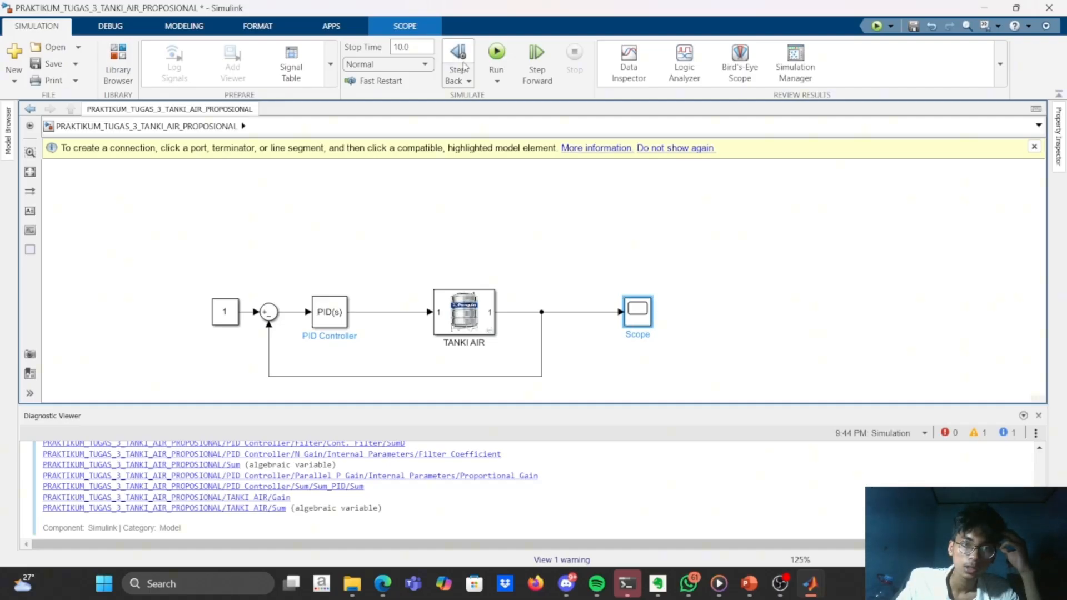
left_click(497, 52)
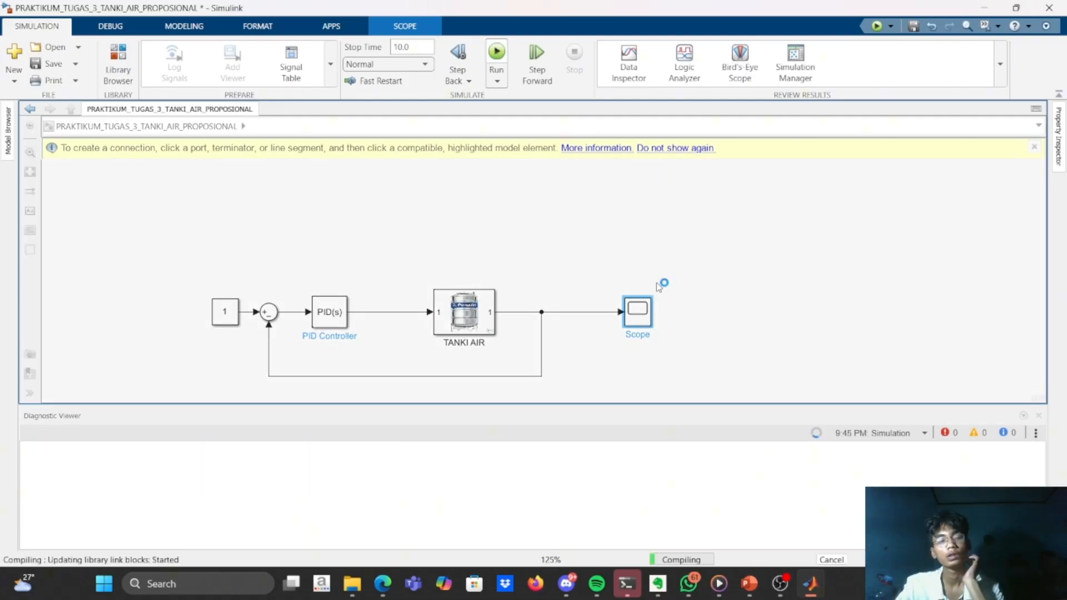
double_click(639, 310)
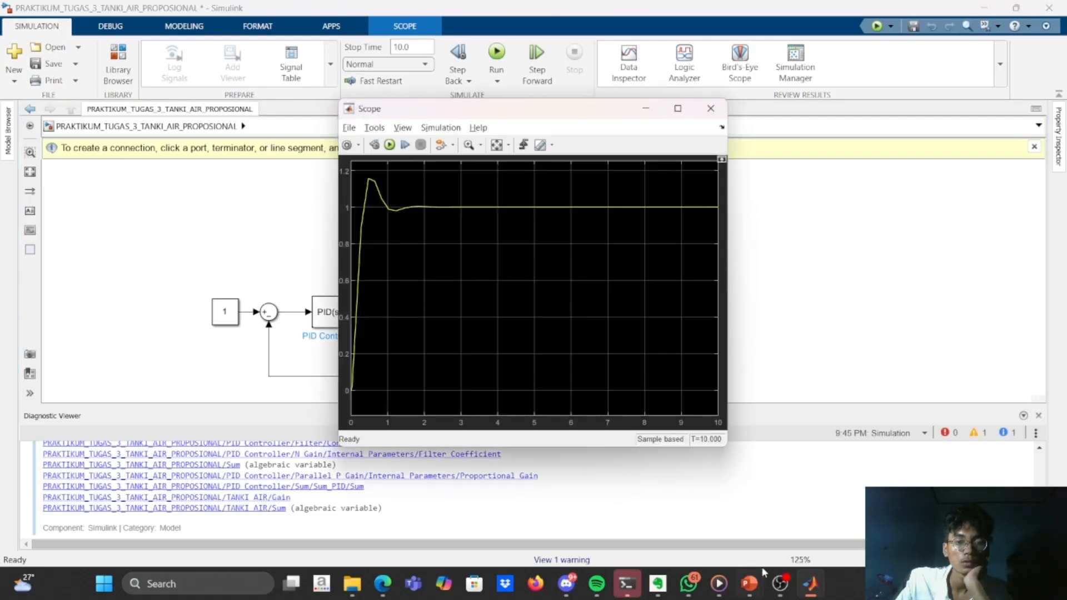
Bring the PRAKTIKUM_TUGAS_3_TANKI_AIR_PROPOSIONAL model window to the front to show the complete closed-loop diagram.
mouse_move(780, 581)
left_click(769, 528)
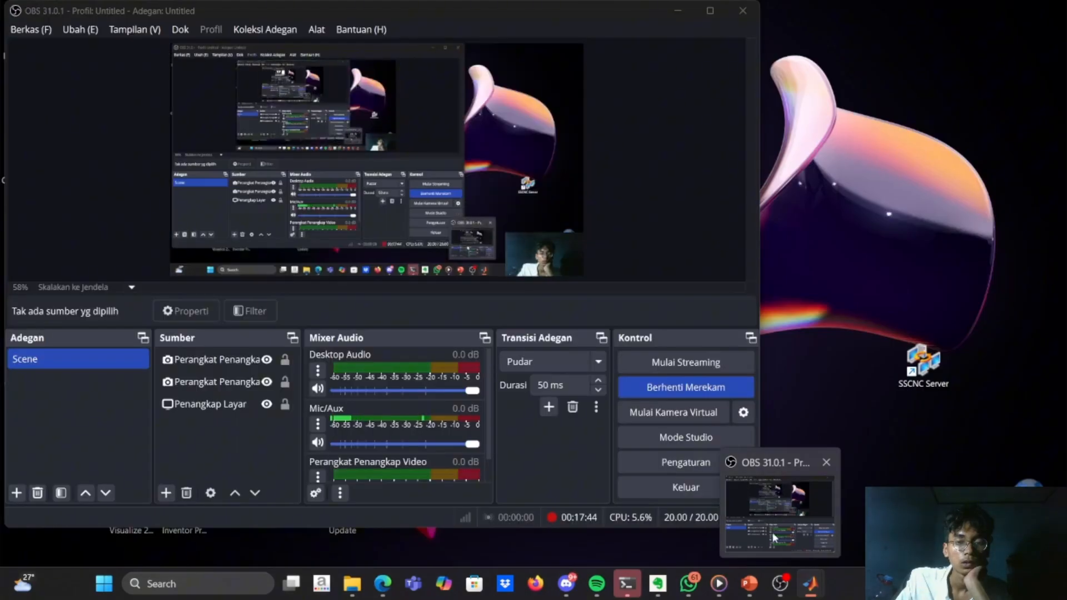
mouse_move(812, 586)
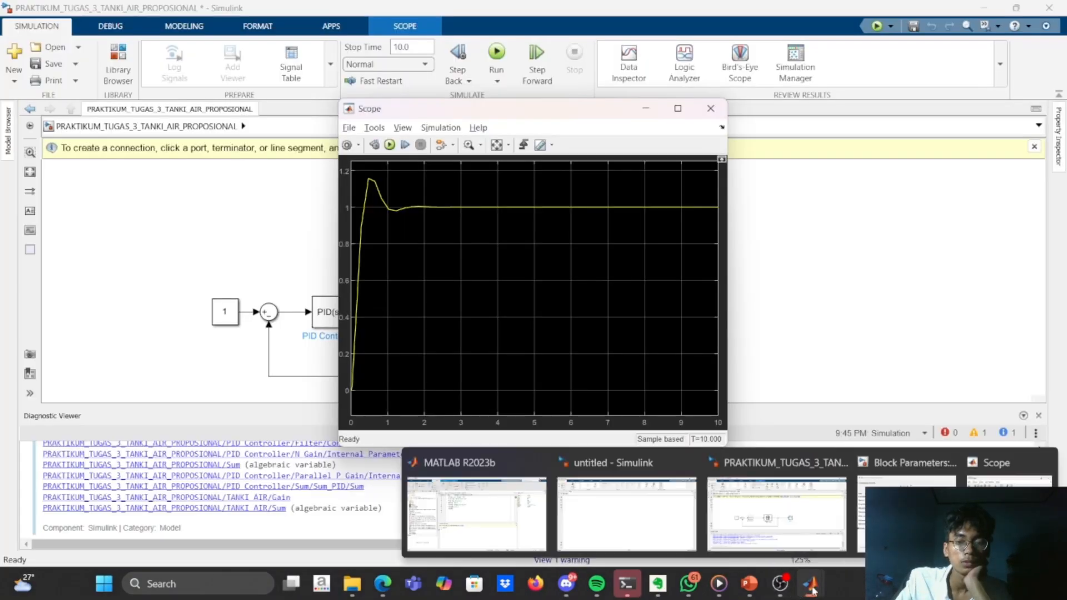
mouse_move(790, 526)
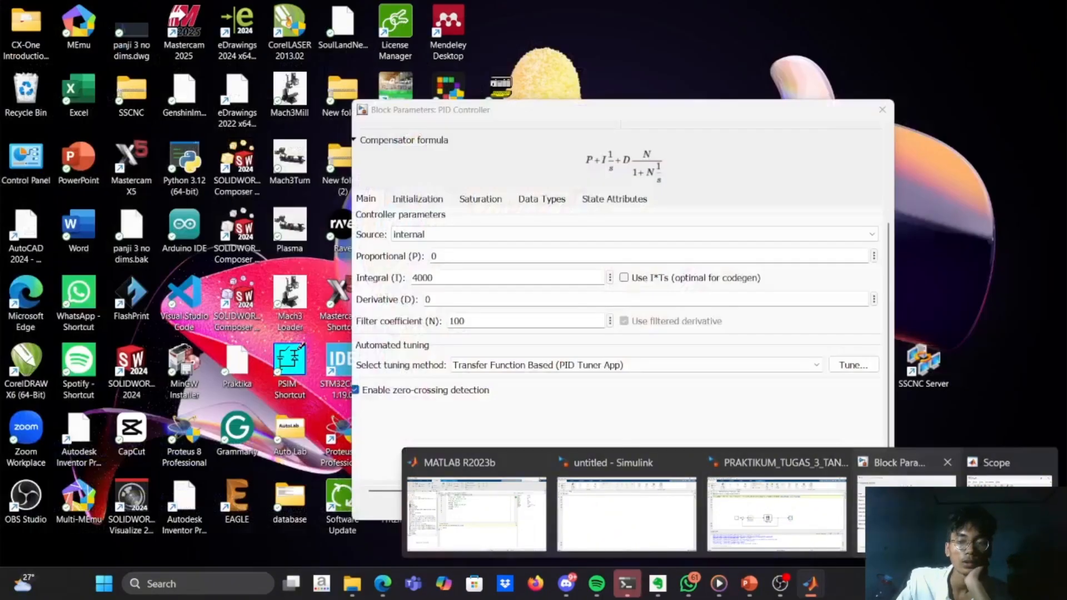
mouse_move(1009, 472)
mouse_move(828, 500)
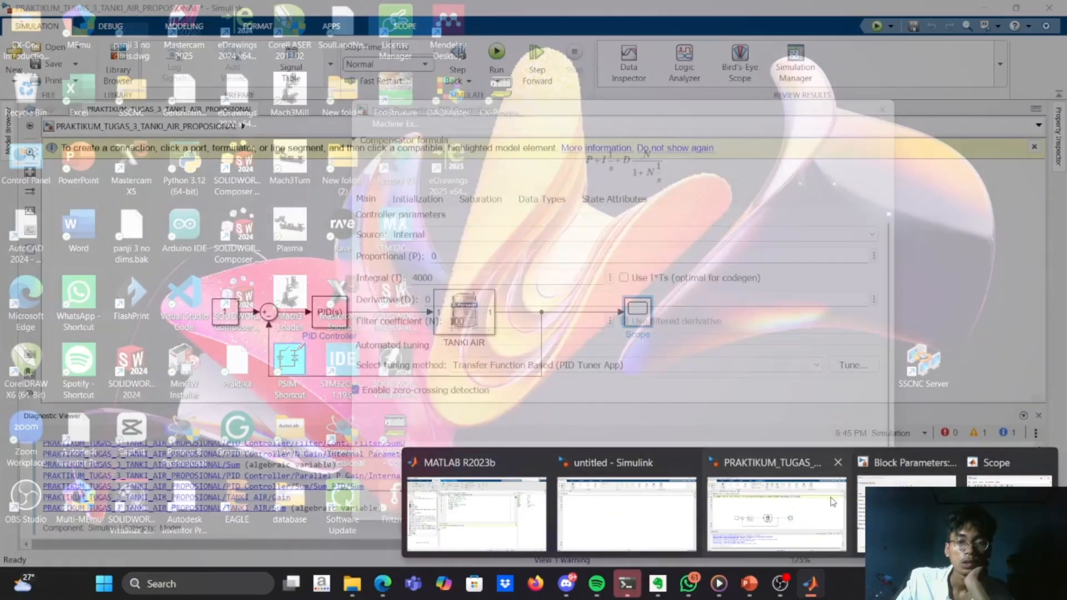
left_click(828, 501)
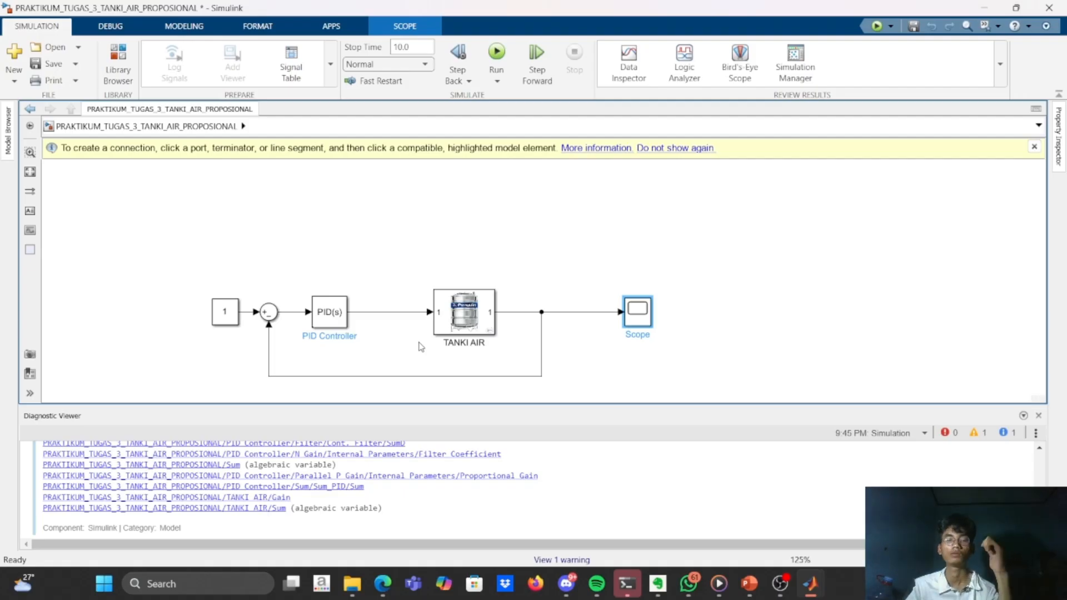
Switch to OBS and stop the screen recording.
left_click(782, 595)
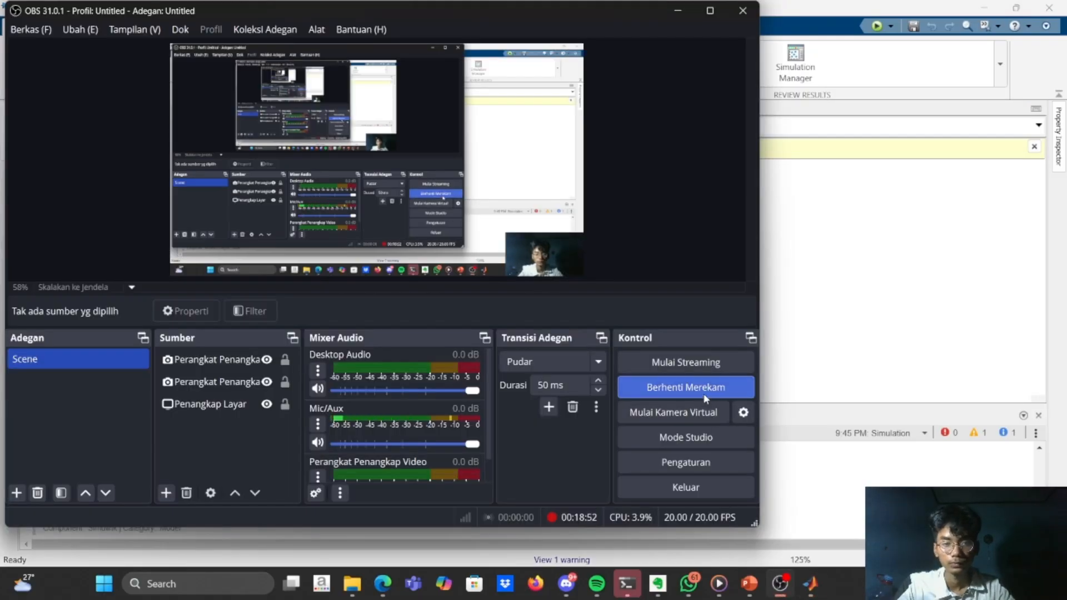
left_click(733, 383)
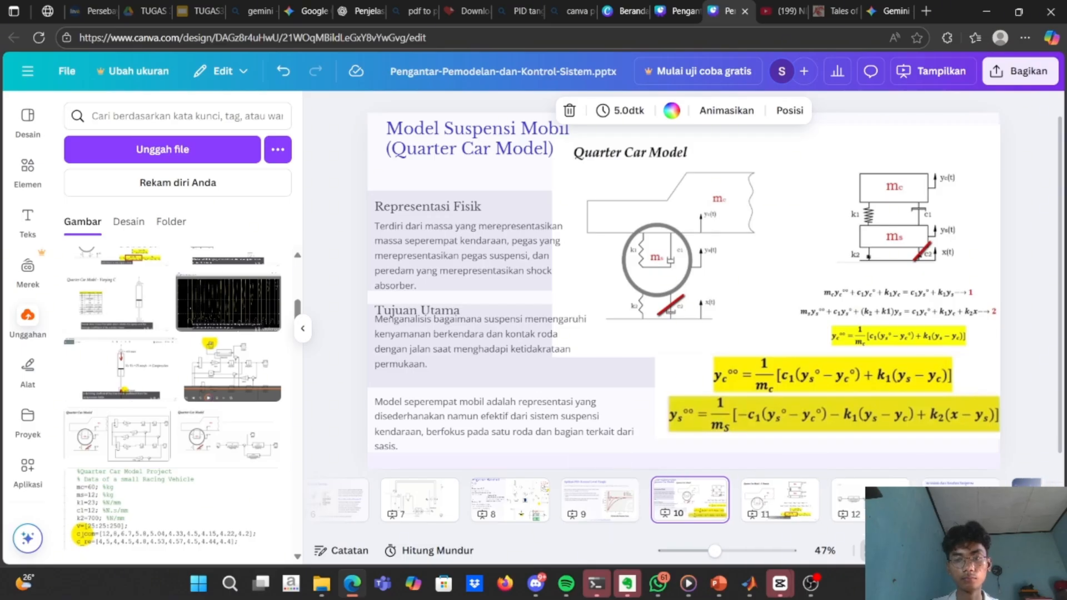
Present the Canva deck in full screen, starting from slide 10 on the quarter car suspension model.
left_click(1011, 551)
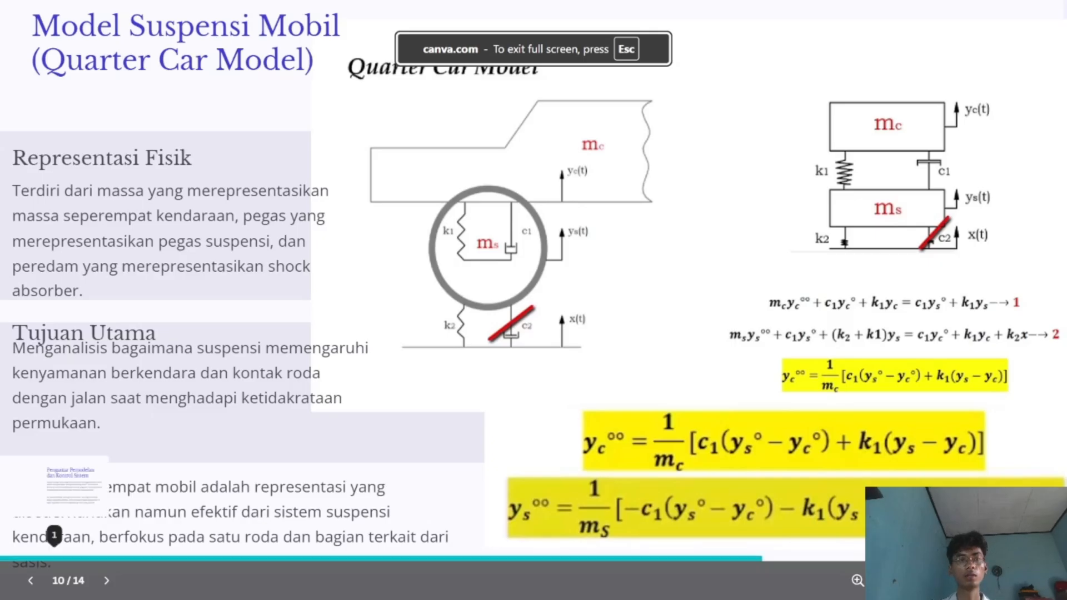
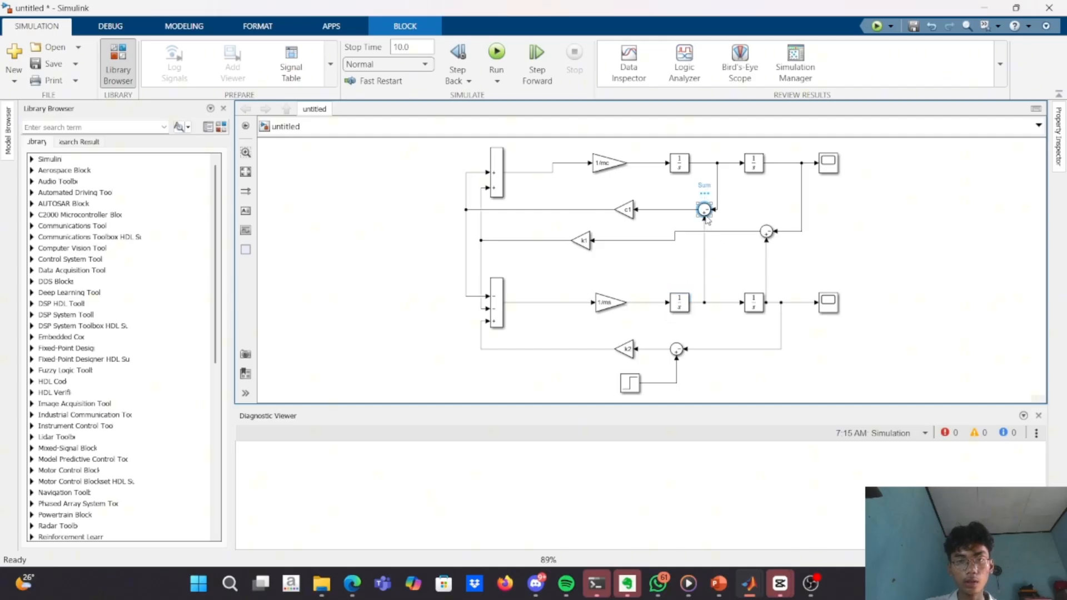
Compare the quarter car equations on the Canva slide with the summing blocks and the c1 and k1 branches of the Simulink model.
key("alt+Tab")
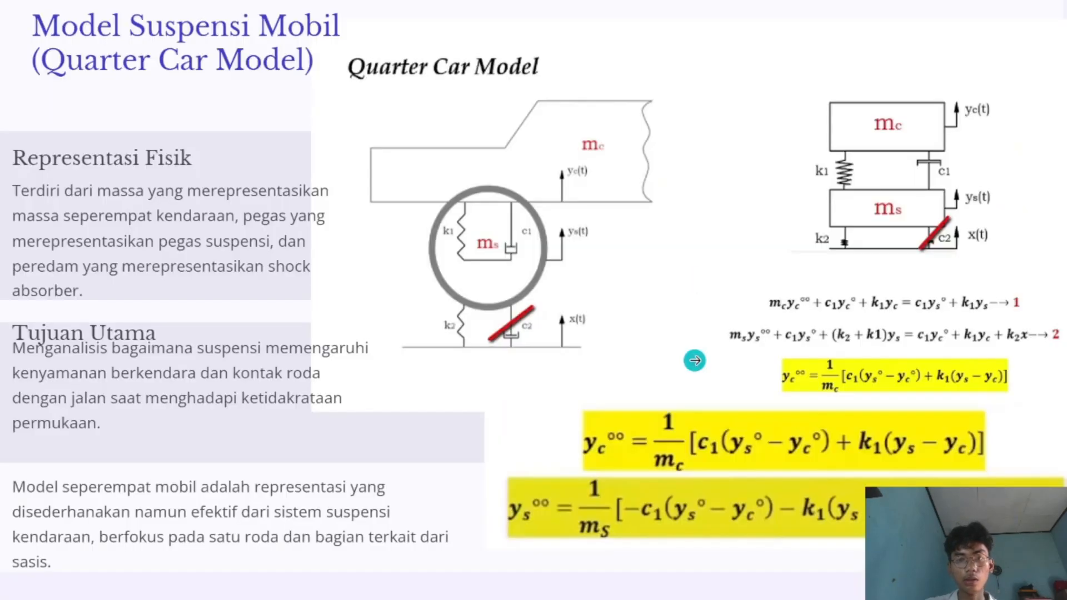
key("alt+Tab")
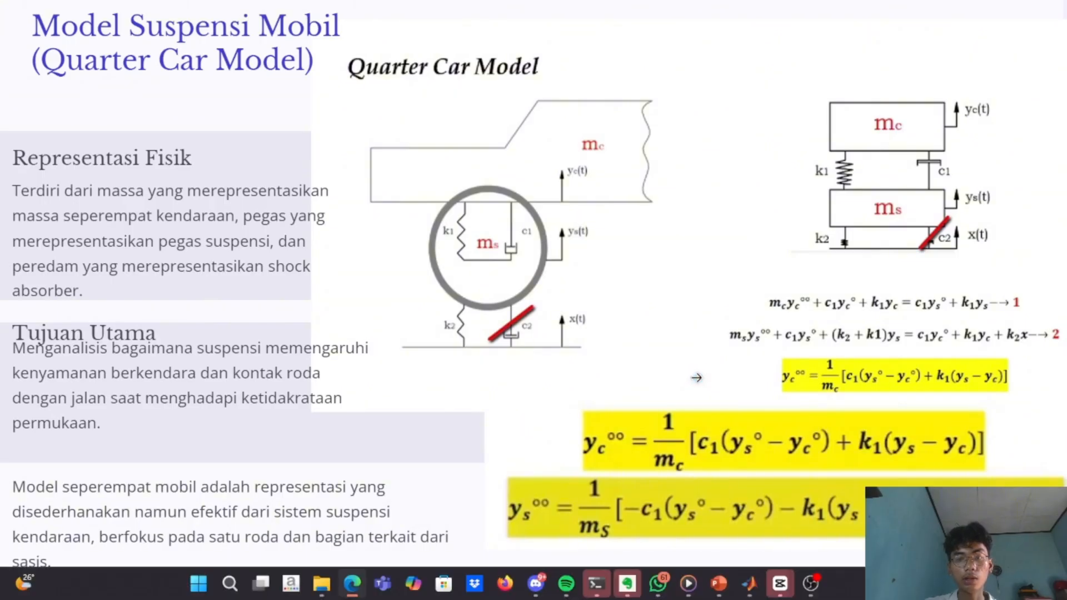
key("alt+Tab")
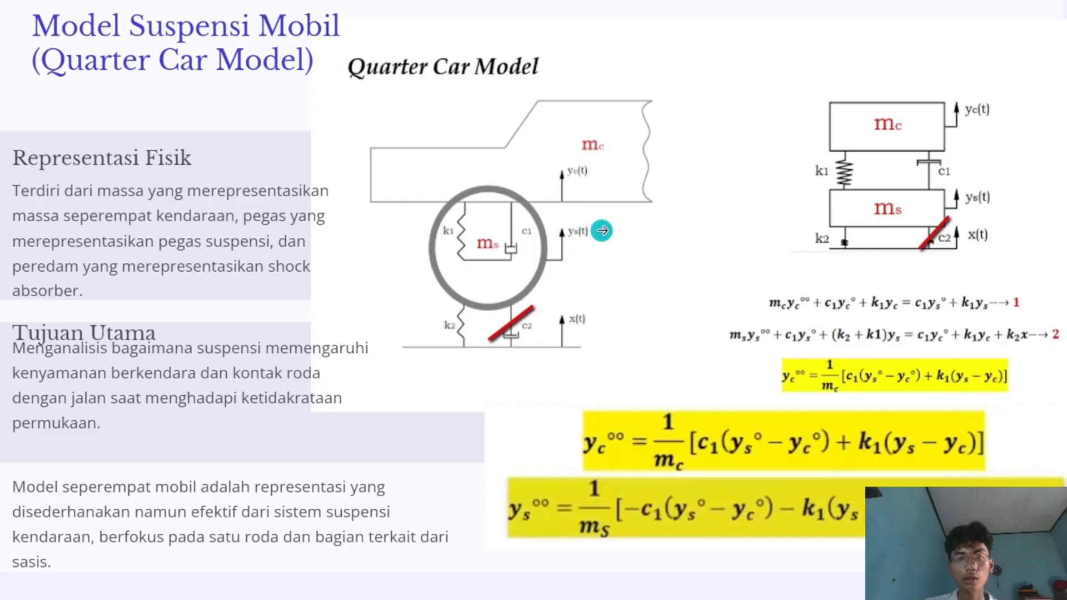
key("alt+Tab")
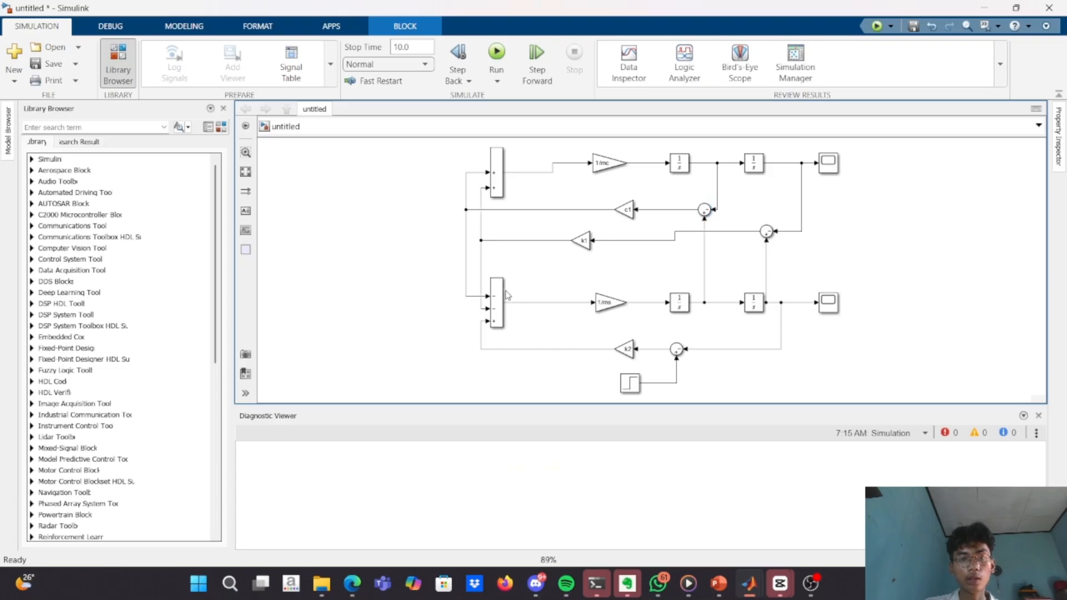
key("alt+Tab")
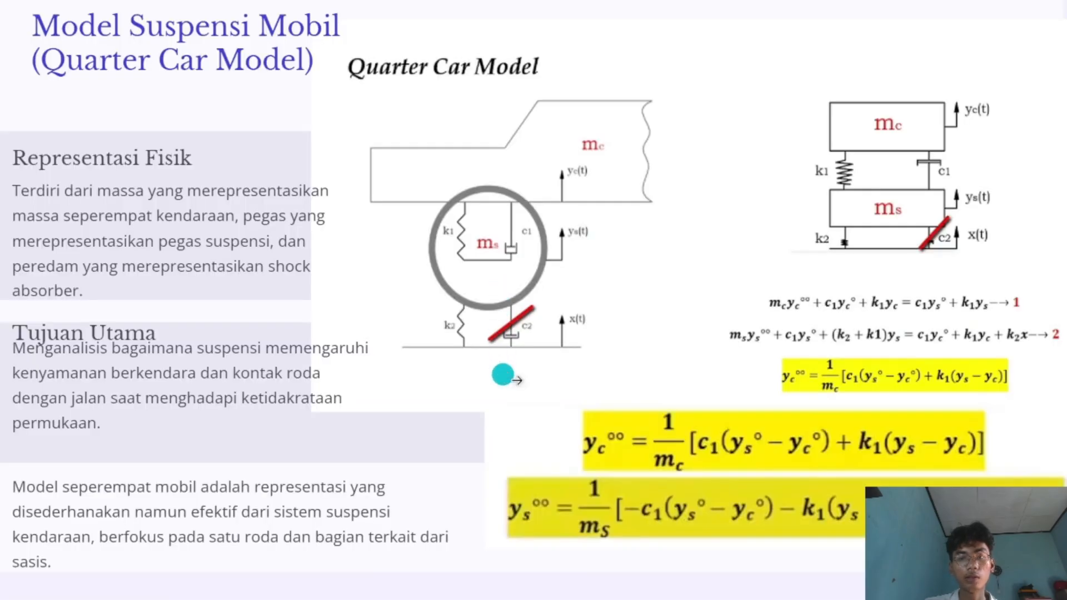
key("alt+Tab")
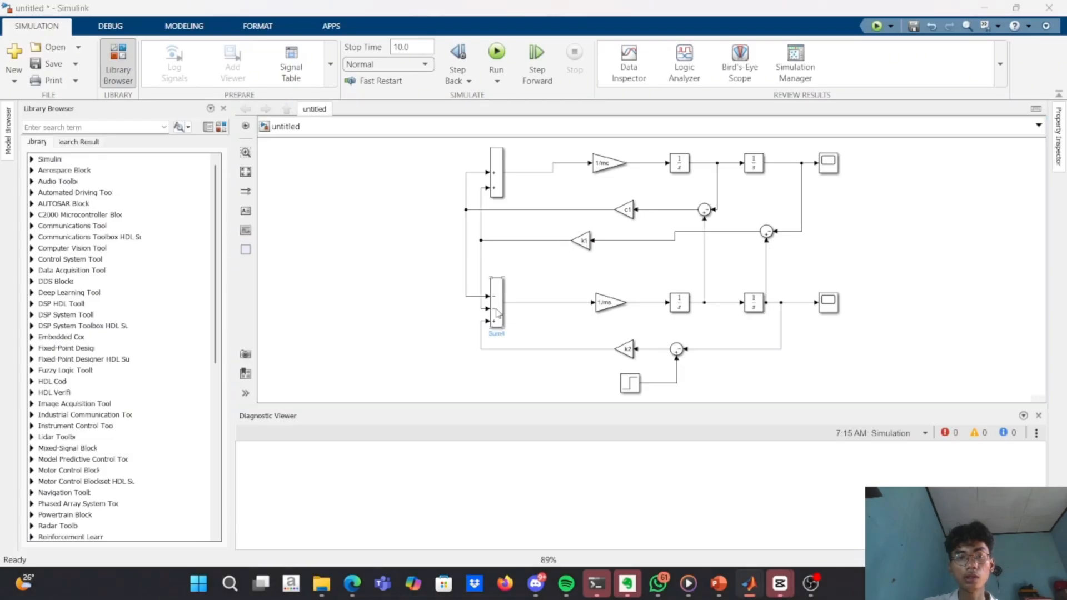
key("alt+Tab")
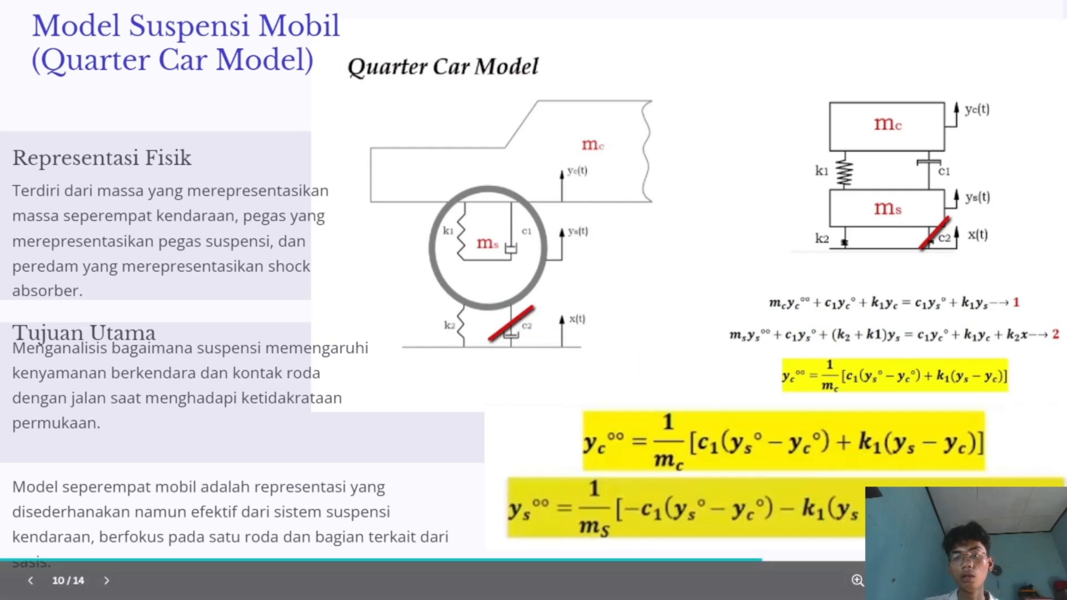
Check the k2 feedback branch and the displacement signals in the Simulink diagram against the quarter car equations slide.
key("alt+Tab")
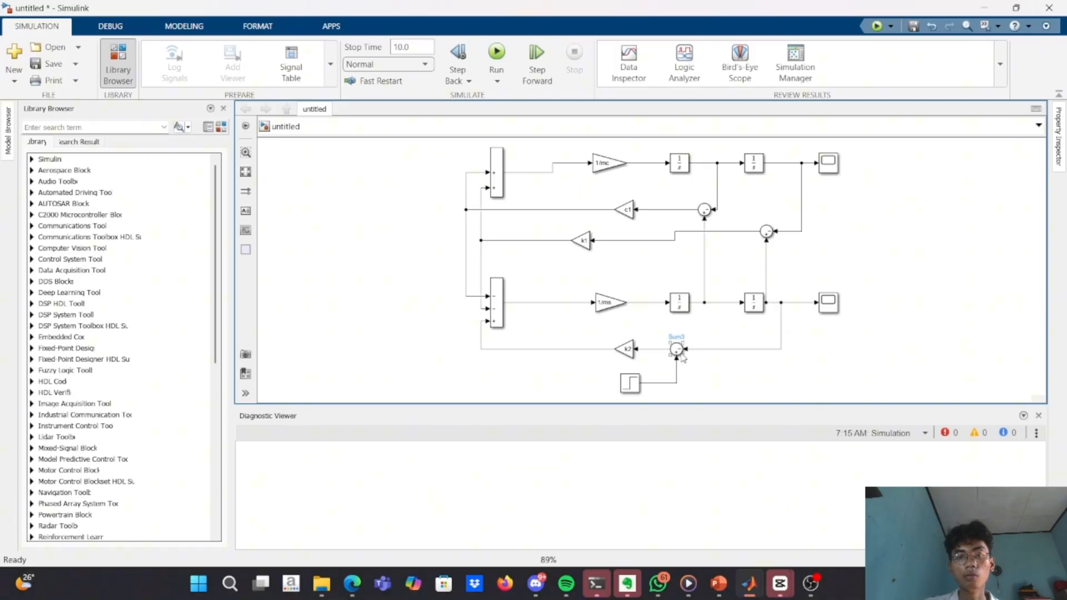
left_click(625, 349)
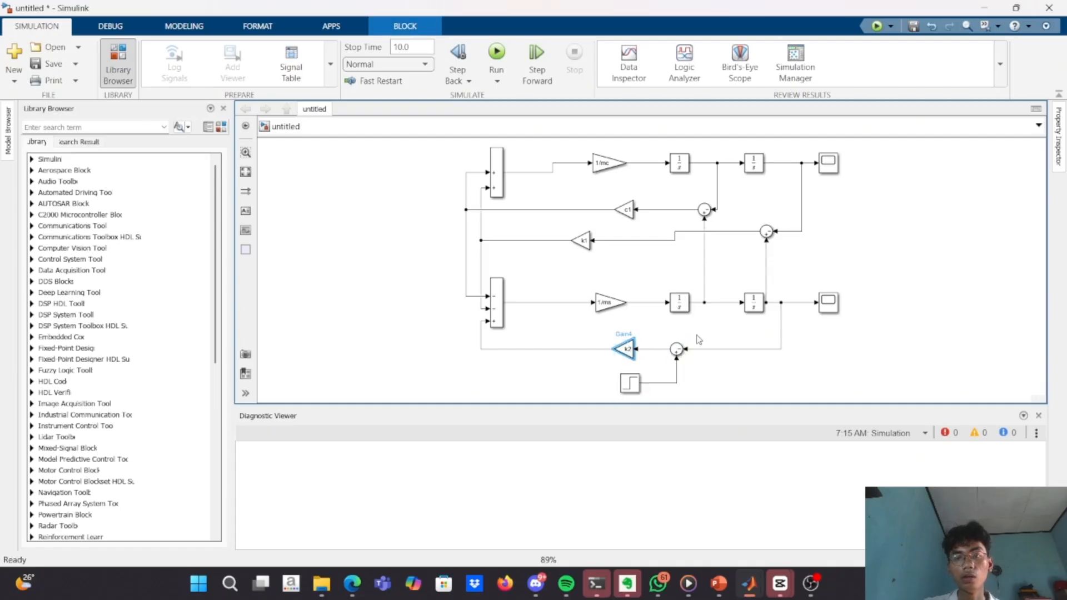
key("alt+Tab")
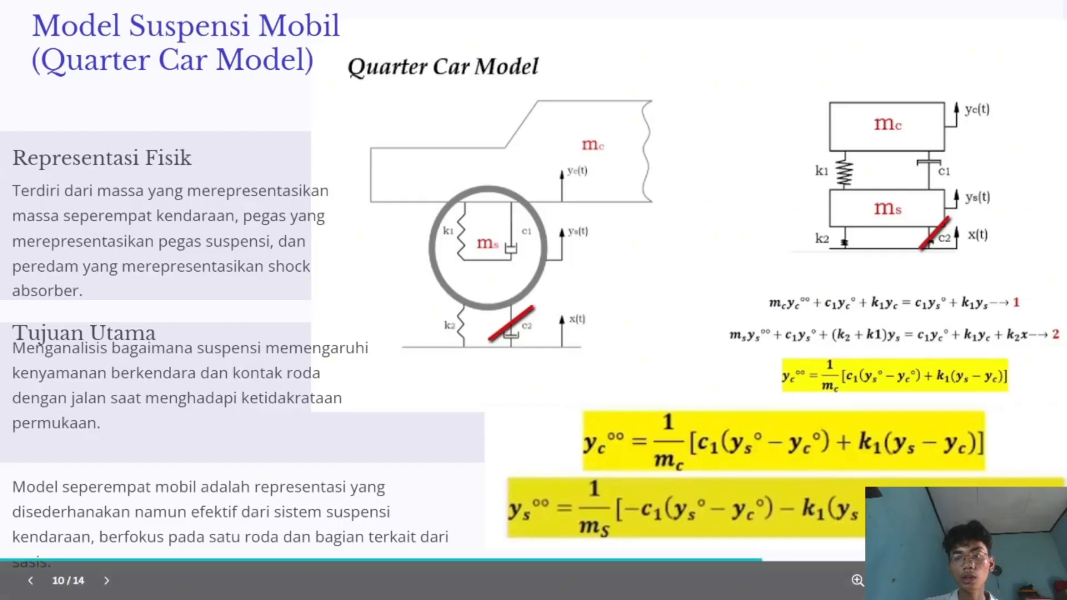
key("alt+Tab")
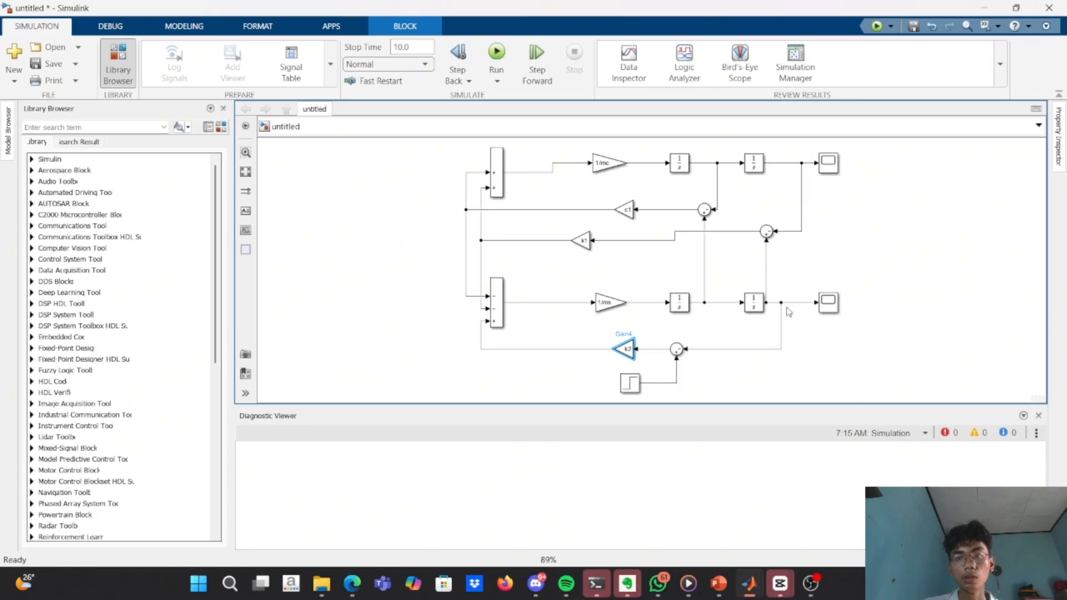
key("alt+Tab")
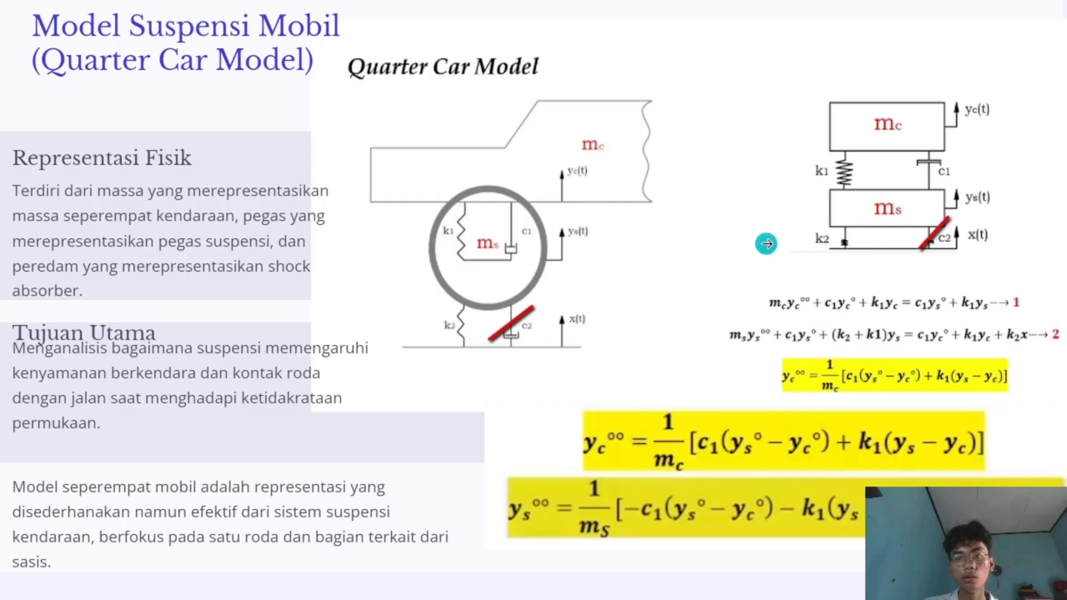
key("alt+Tab")
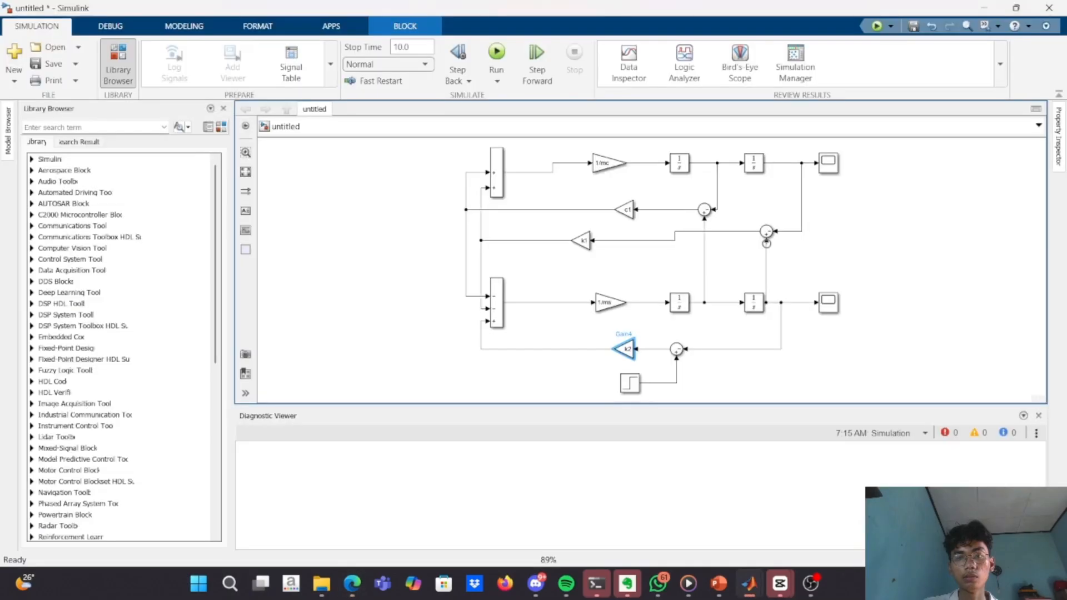
left_click_drag(766, 243, 766, 240)
Inspect the parameters of the Step block that feeds the k2 branch, leaving them as they are.
left_click(625, 391)
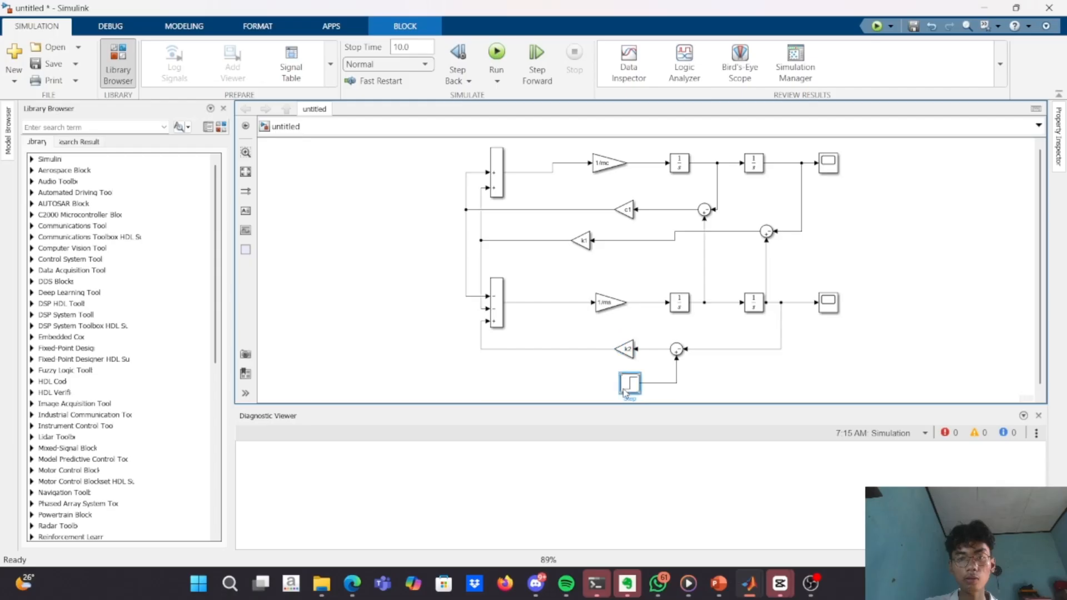
double_click(625, 391)
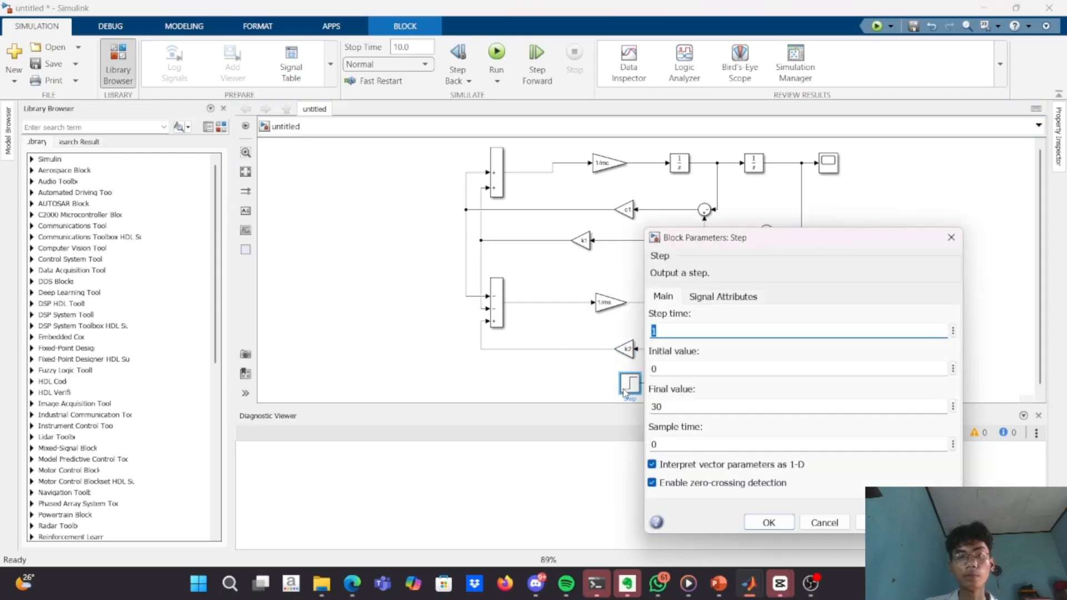
left_click(590, 395)
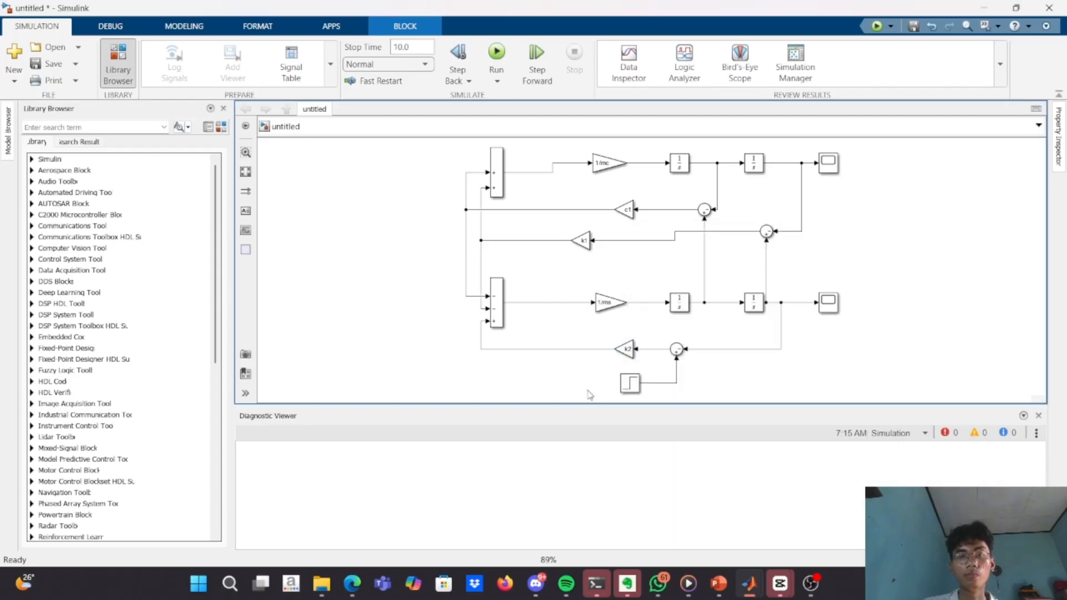
Switch to the MATLAB editor and run QAURTER_MOBIL.m to load the quarter car parameters into the workspace.
key("alt+Tab")
key("Return")
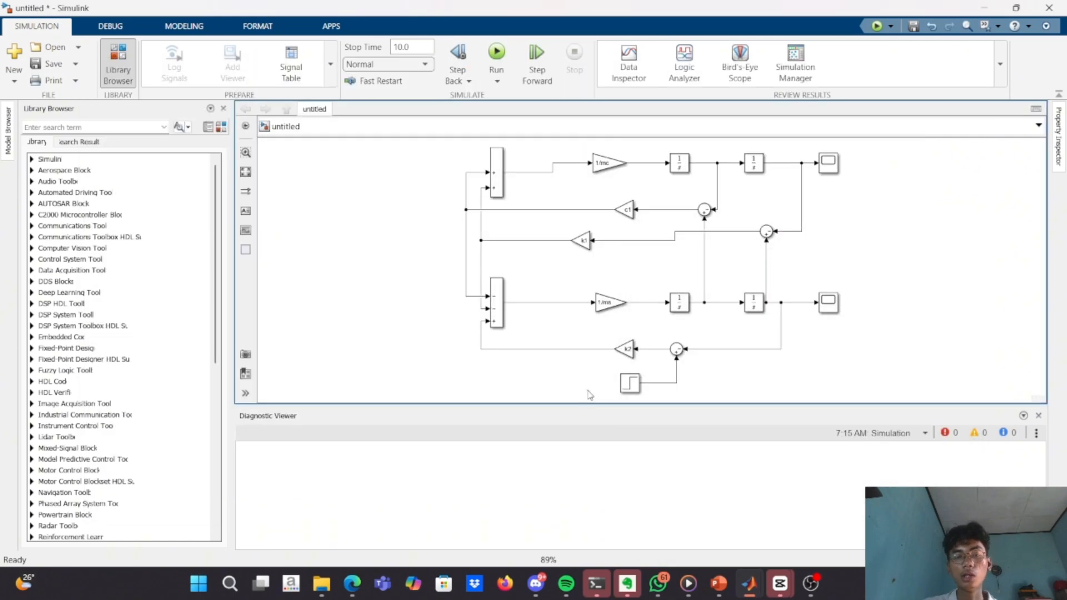
key("alt+Tab")
key("alt+Tab")
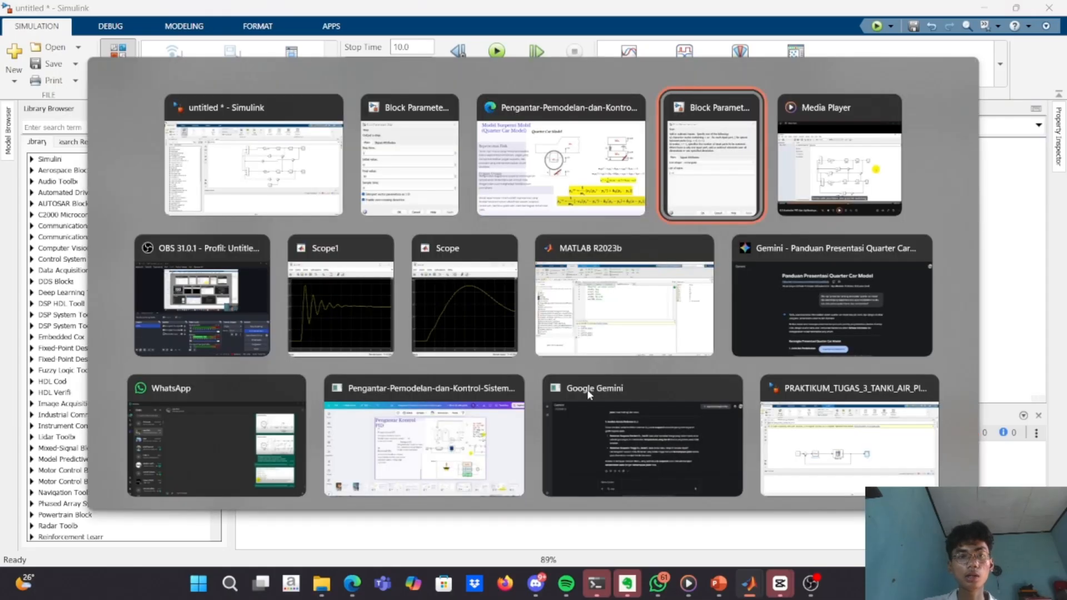
key("alt+shift+Tab")
key("alt+shift+Tab")
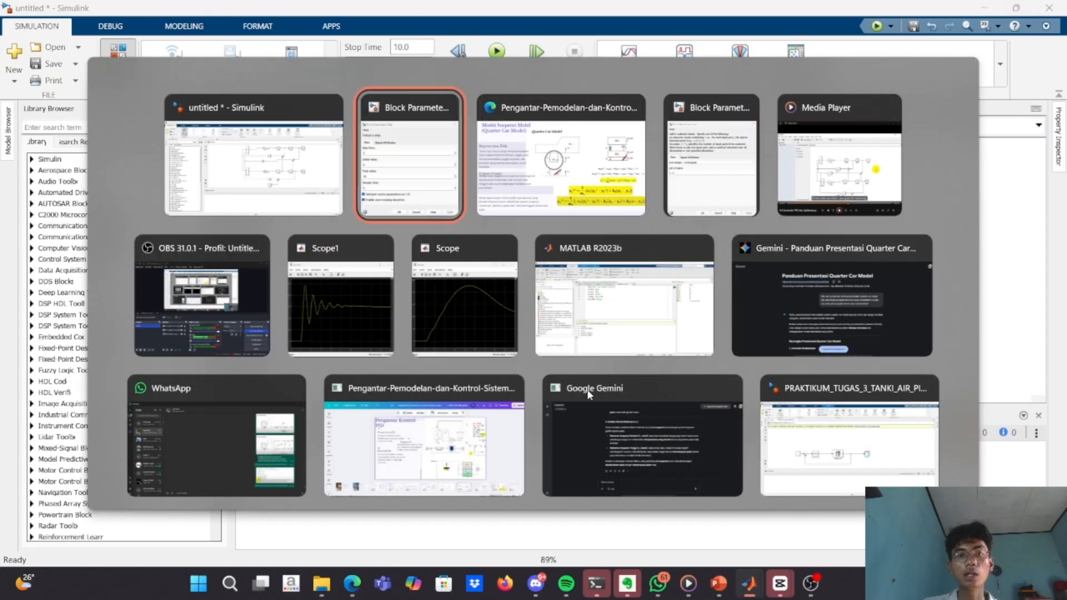
key("alt+Tab")
key("alt+Down")
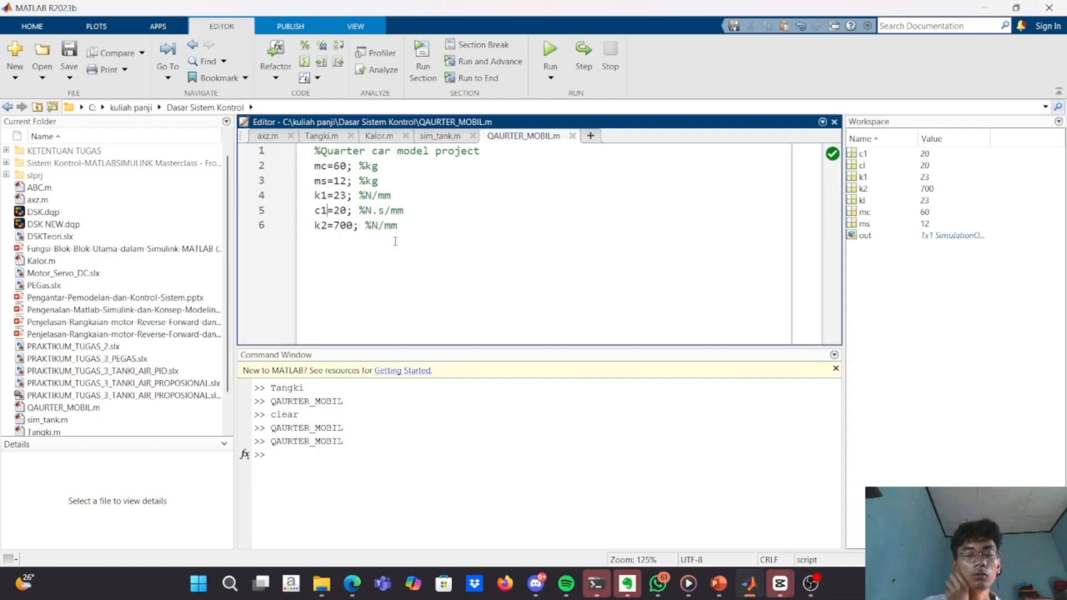
left_click(541, 59)
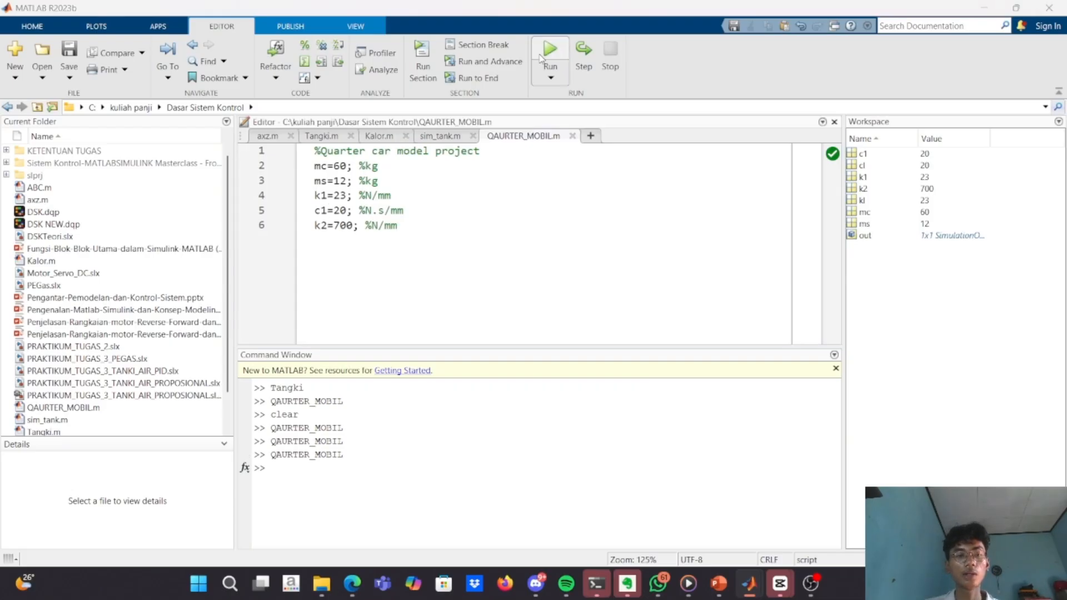
Return to the untitled Simulink model, run the simulation, and open the Scope on the upper mc branch.
key("alt+Tab")
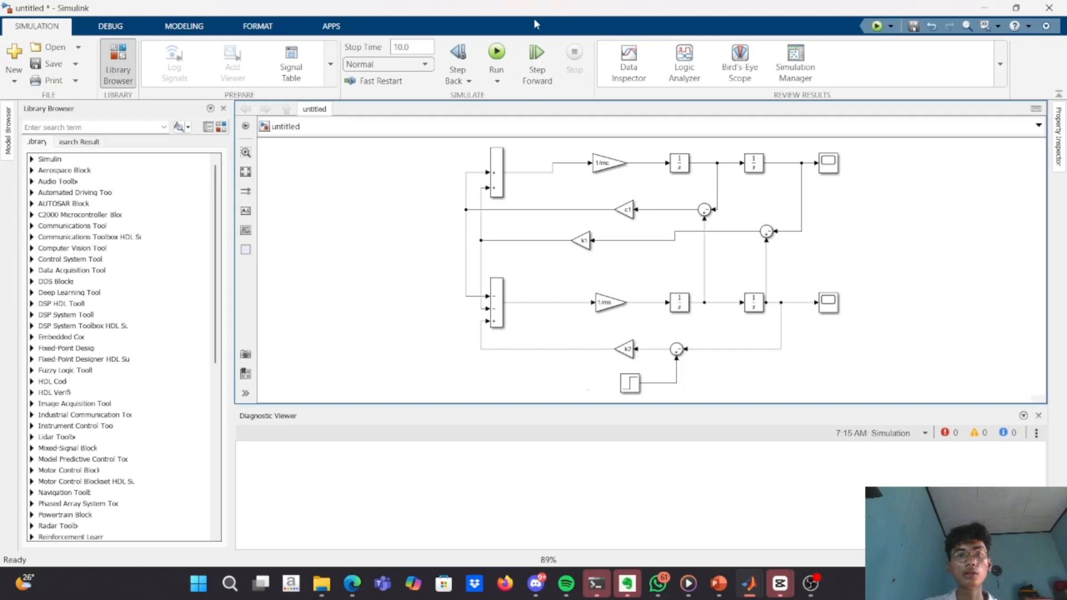
left_click(498, 50)
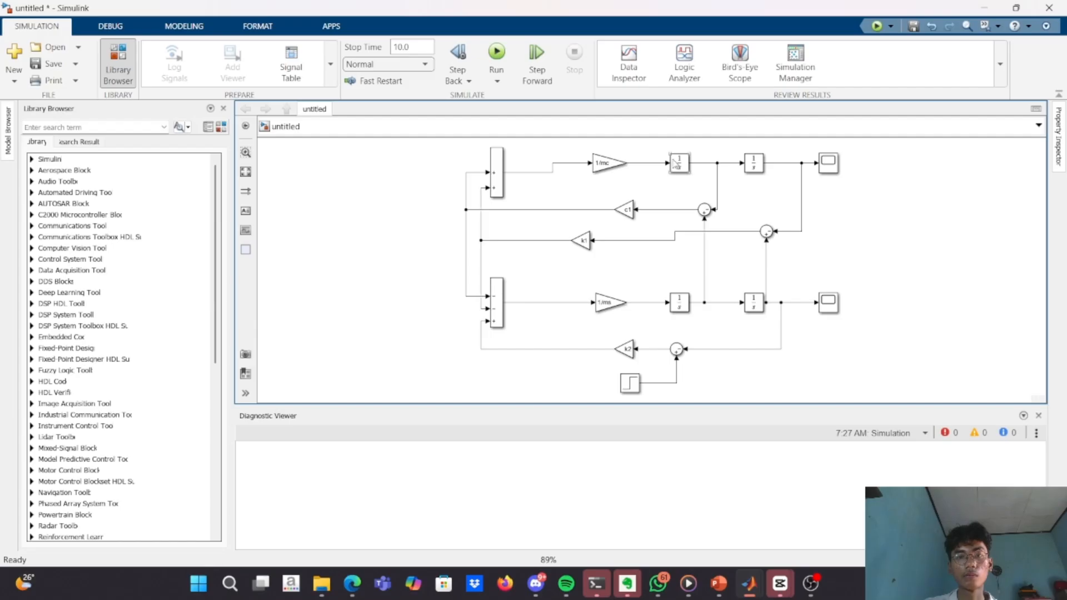
left_click(829, 162)
double_click(830, 162)
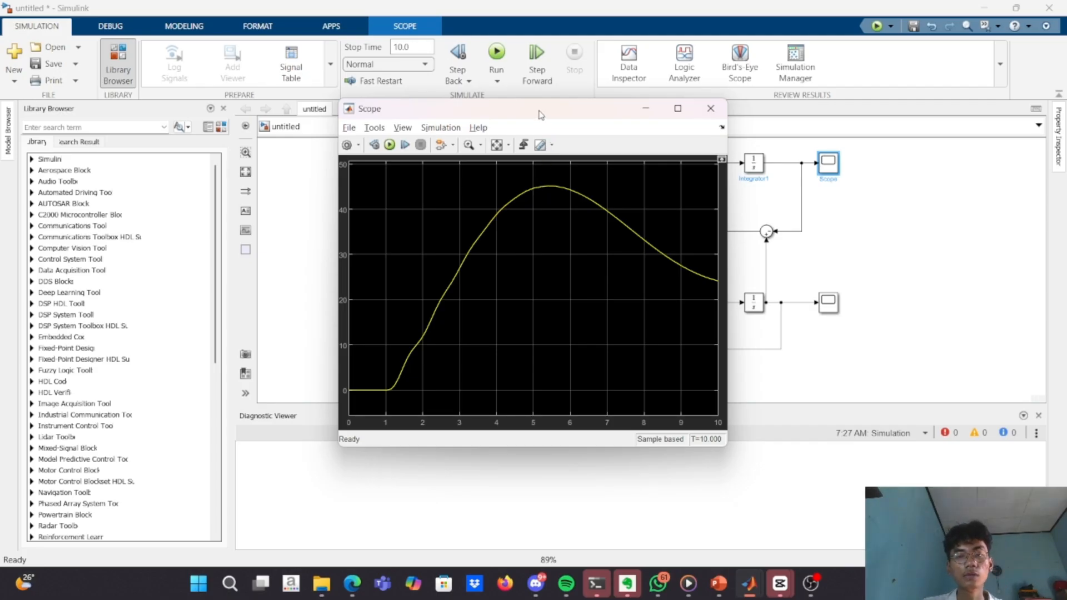
left_click_drag(547, 117, 522, 121)
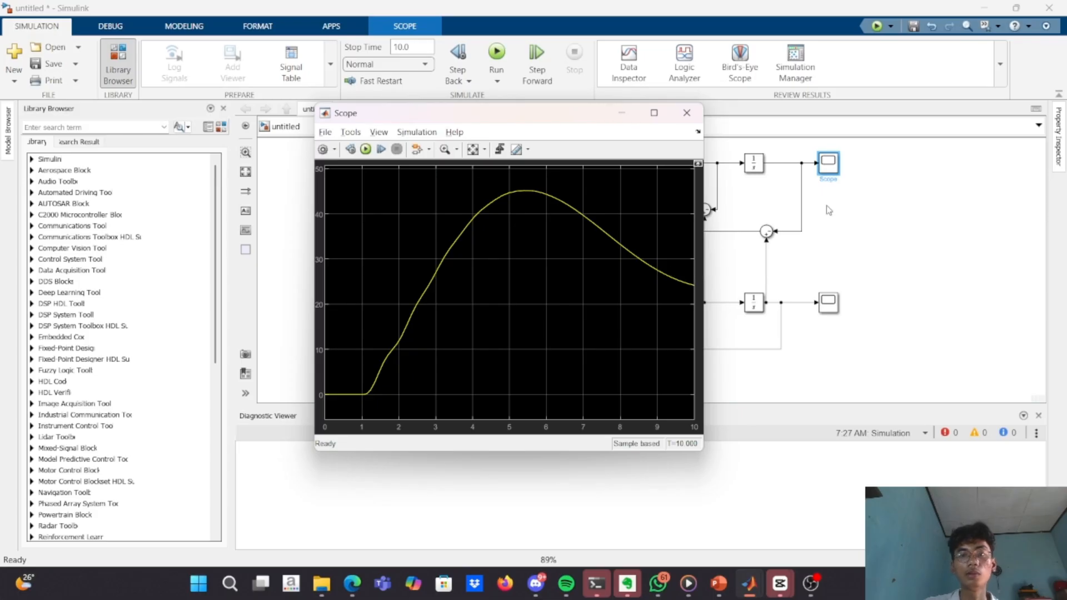
Close the Scope plot and view the response of the lower ms branch in Scope1.
left_click(687, 113)
double_click(833, 306)
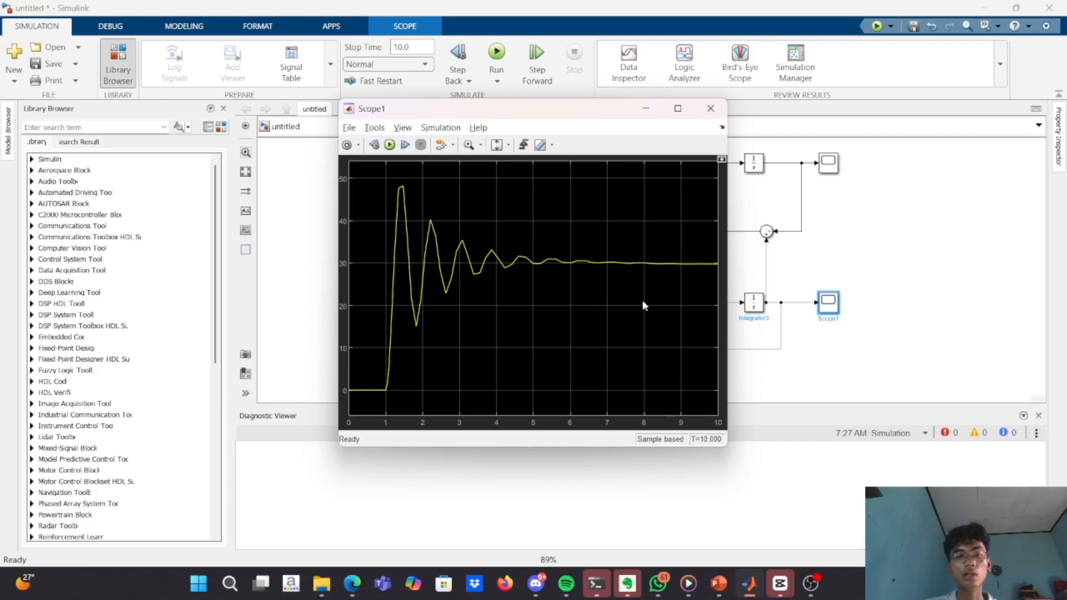
left_click(828, 245)
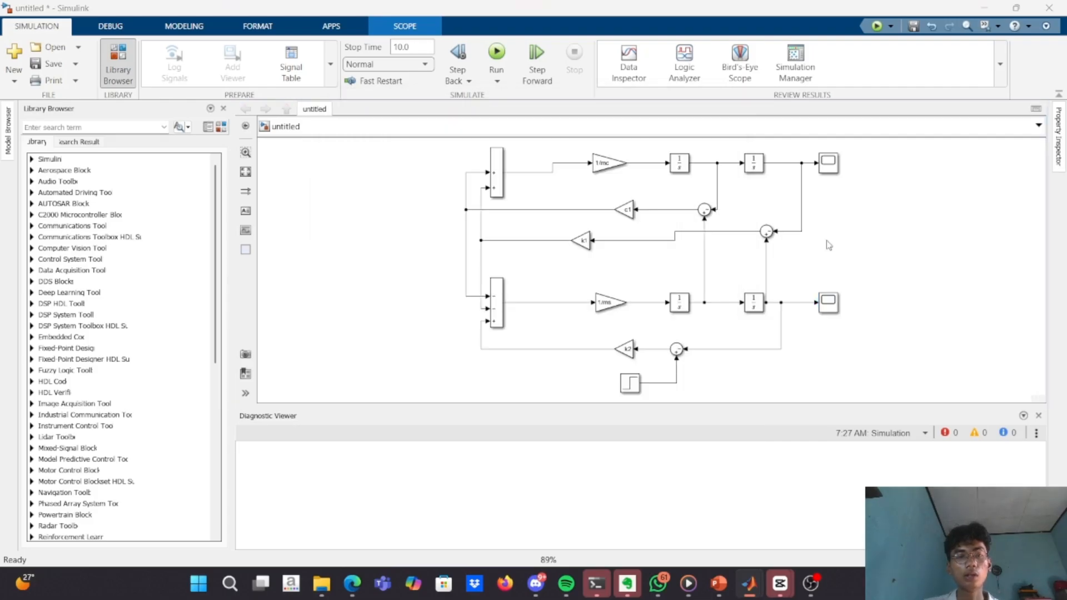
Set the damping coefficient c1 to 2 in QAURTER_MOBIL.m and run the script in MATLAB.
key("alt+Tab")
key("alt+Tab")
key("alt+Tab")
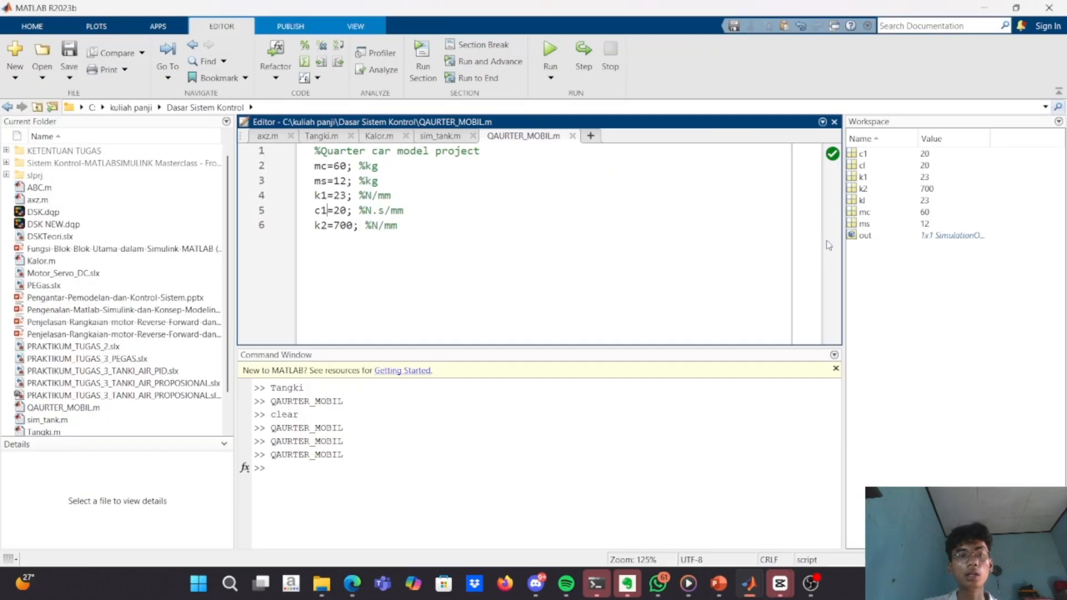
left_click(347, 211)
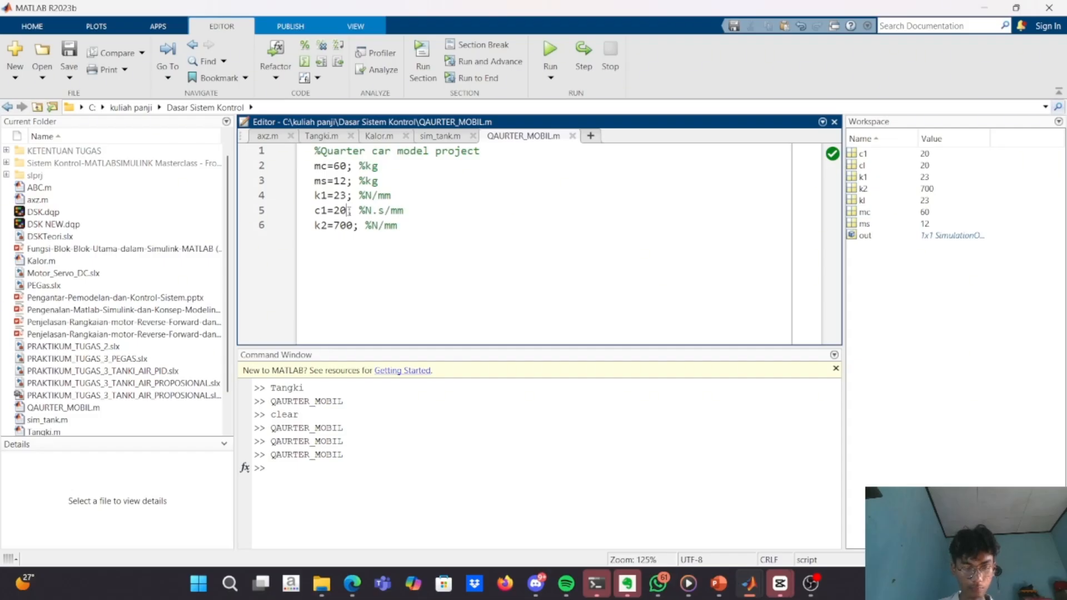
left_click(349, 211)
key("BackSpace")
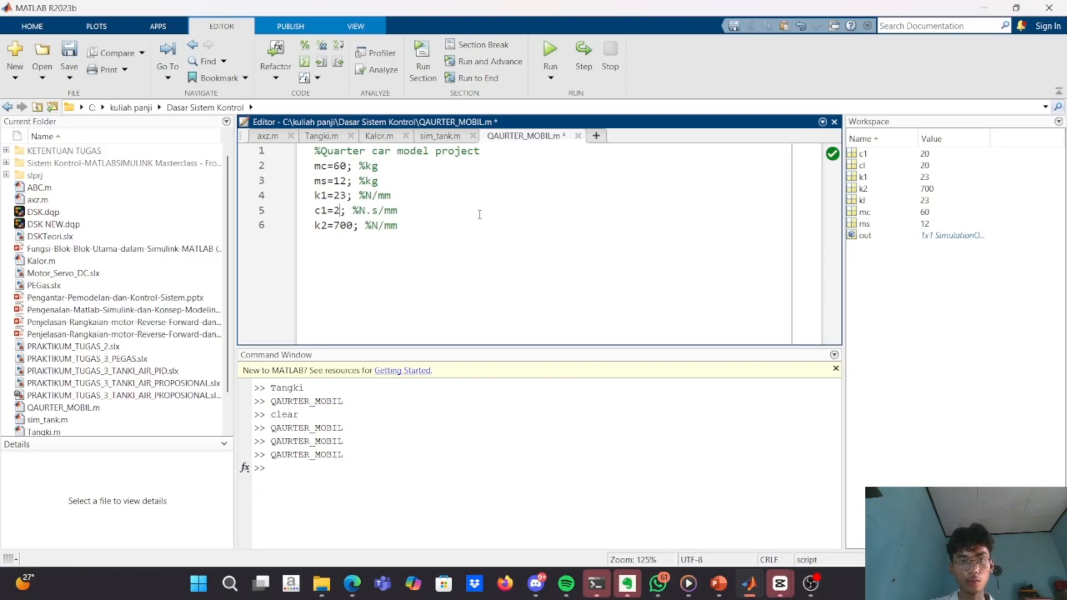
left_click(566, 47)
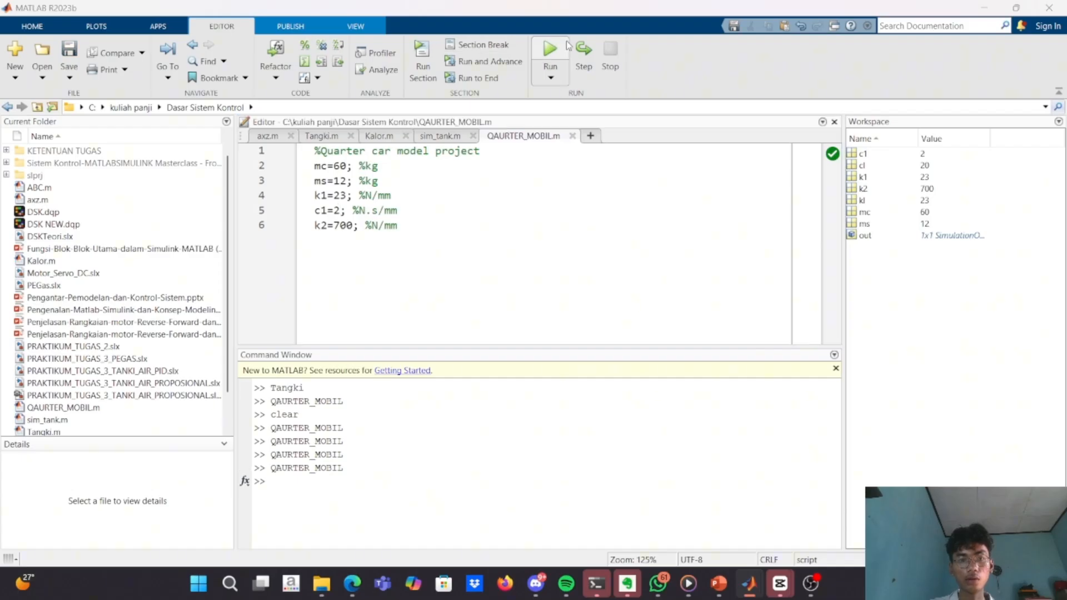
Rerun the quarter car simulation in Simulink and open Scope1 to view the ms response.
key("alt+Tab")
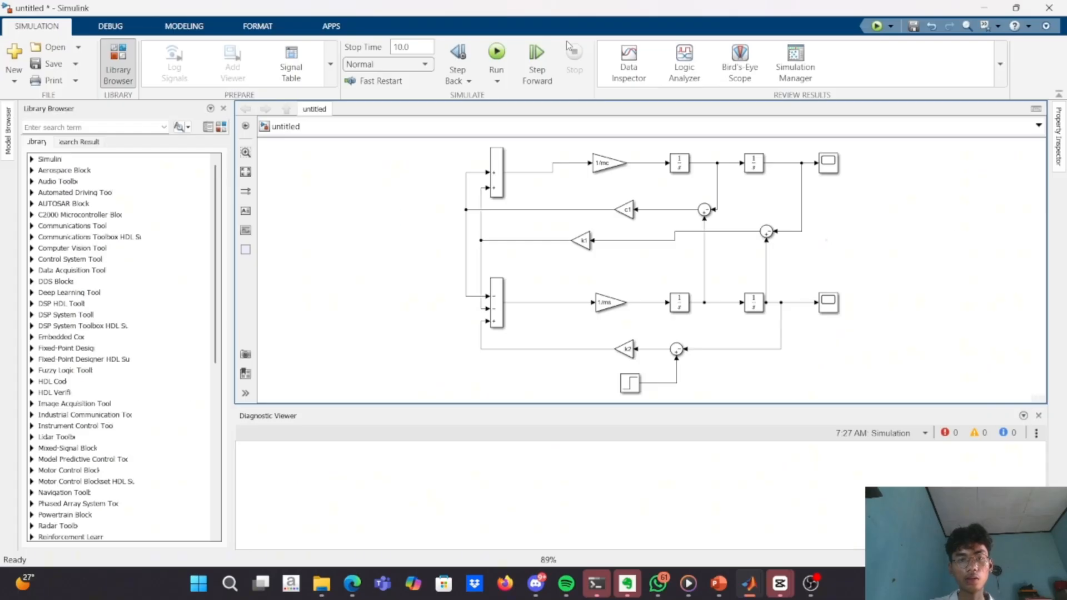
left_click(494, 47)
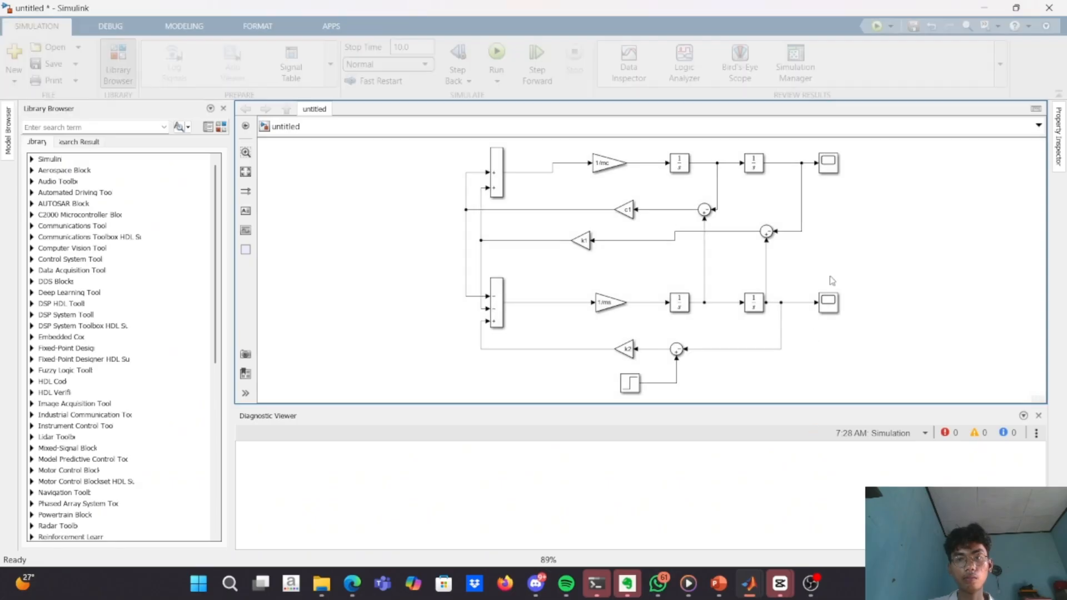
left_click(830, 303)
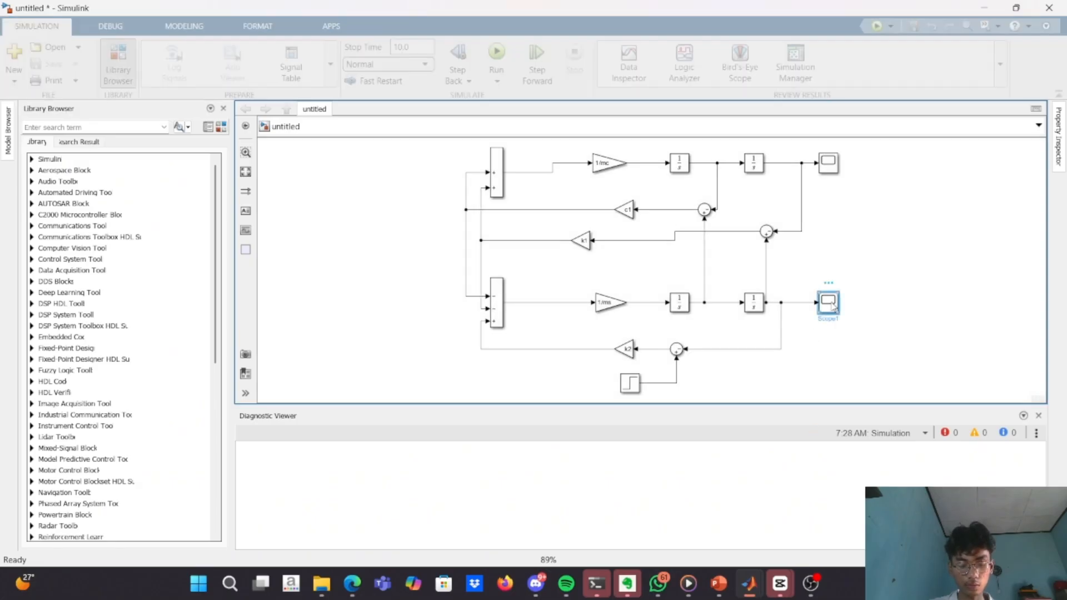
double_click(830, 303)
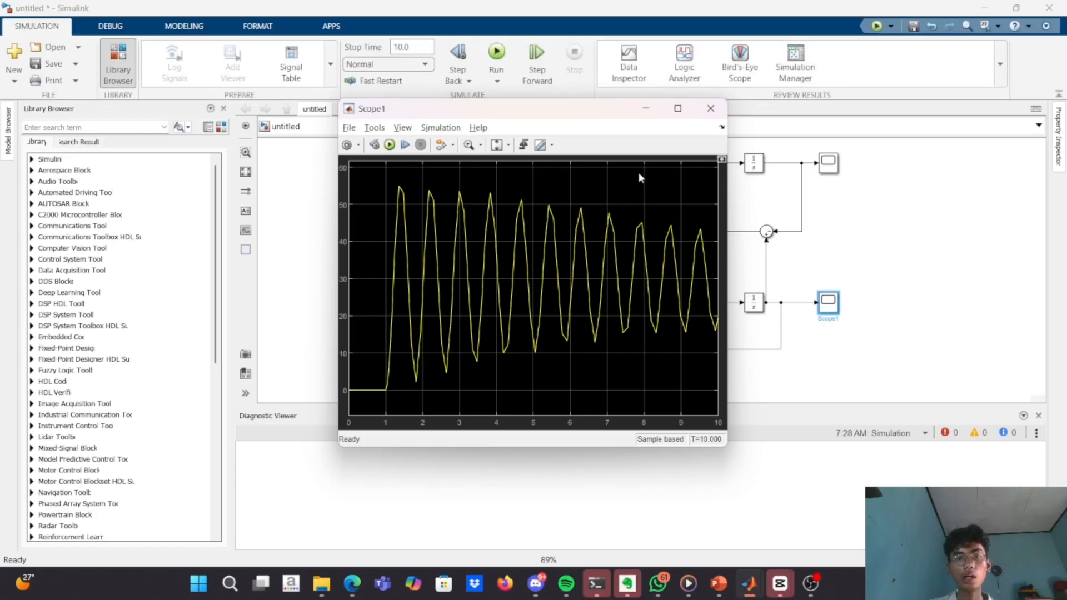
Close the Scope1 plot, view the mc response in the upper Scope, and close that plot too.
left_click(507, 146)
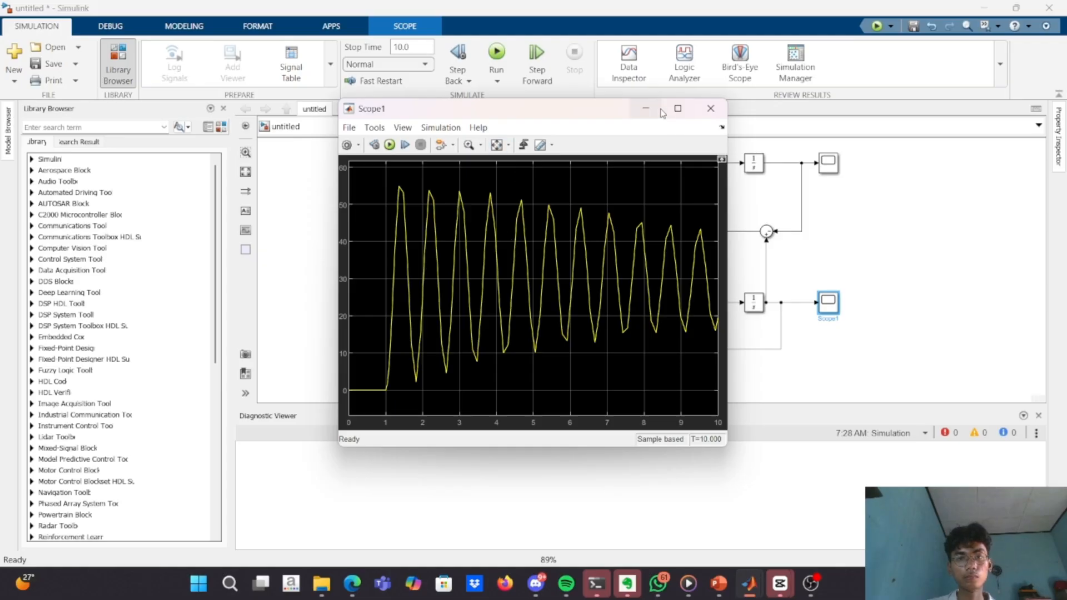
left_click(710, 108)
double_click(826, 163)
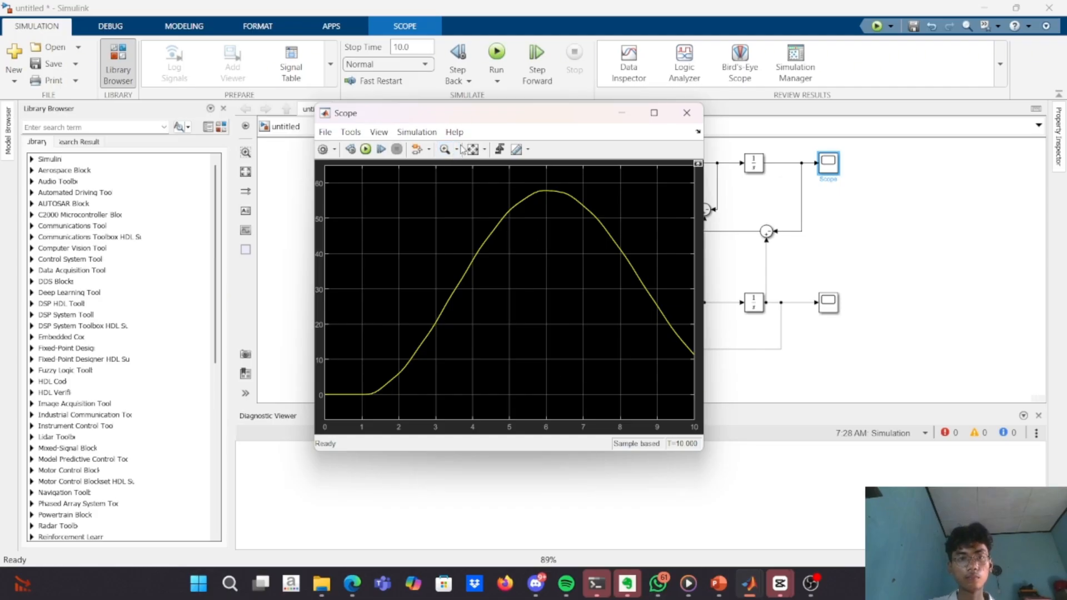
left_click(687, 118)
Switch to MATLAB, set the damping coefficient c1 to 200 in QAURTER_MOBIL.m, and run the script.
key("alt+Tab")
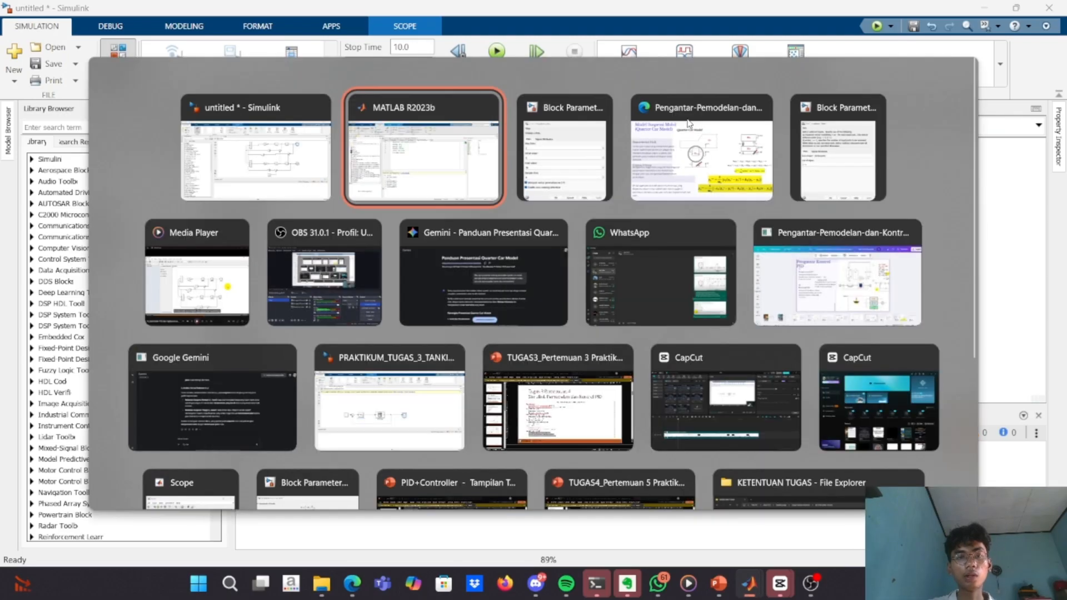
type("00; %N.s/mm")
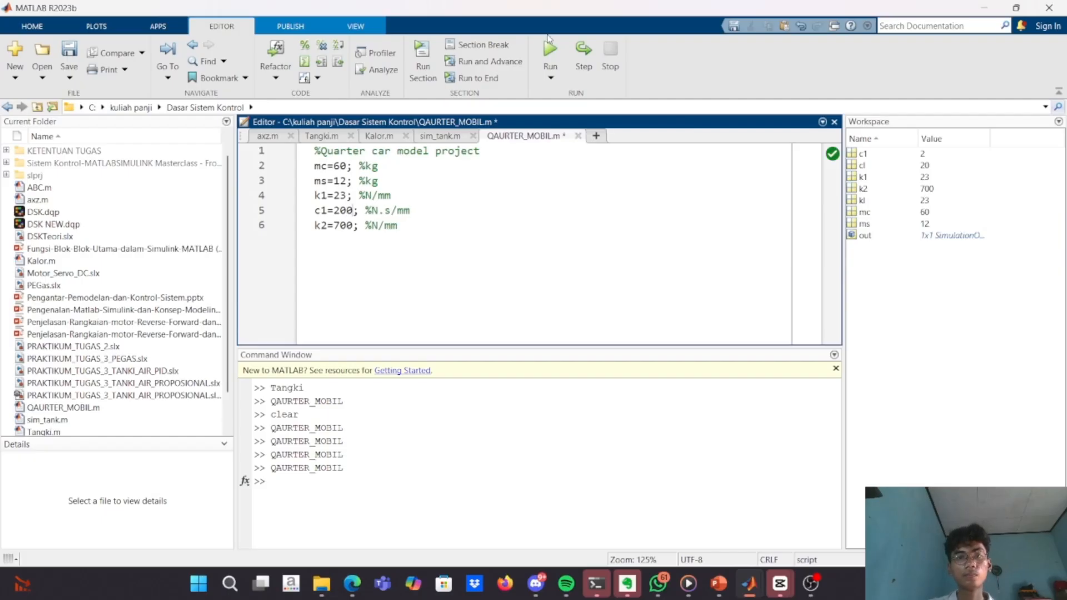
left_click(549, 50)
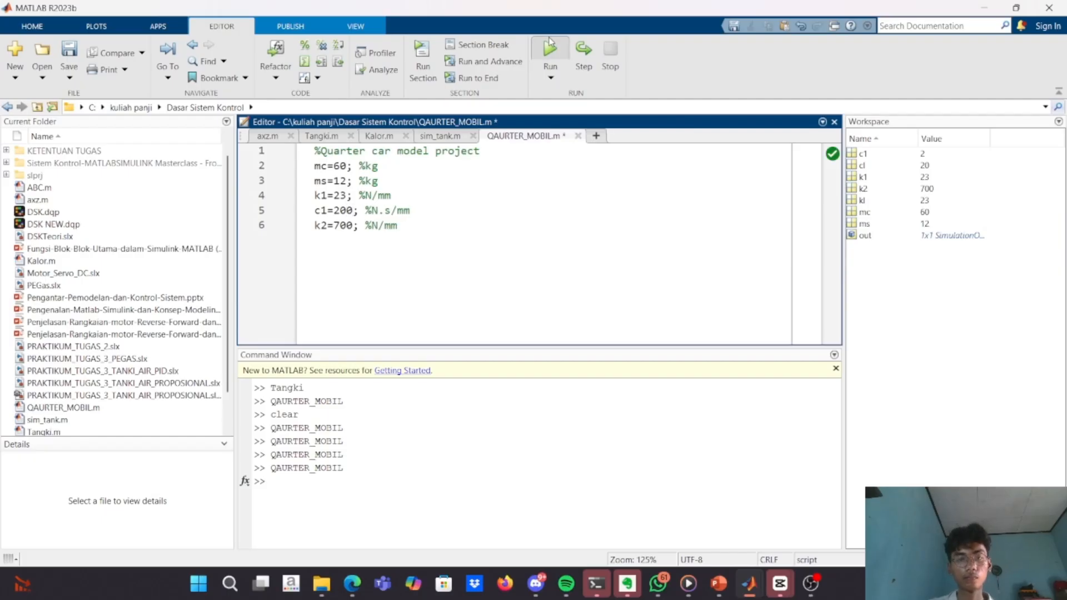
Return to the untitled Simulink model, rerun the simulation, and view the ms response in Scope1.
key("alt+Tab")
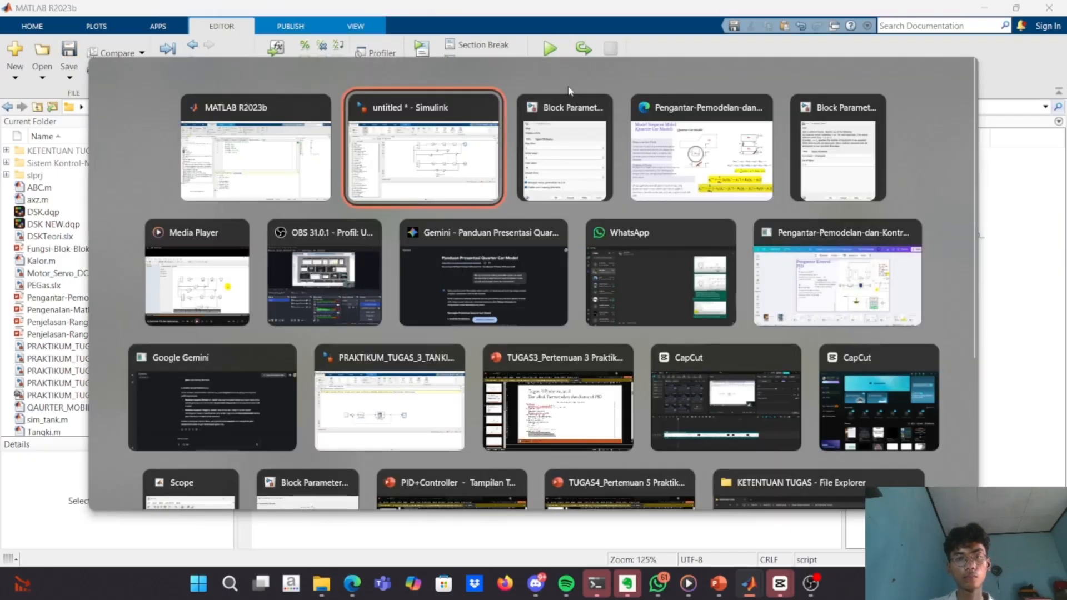
left_click(499, 57)
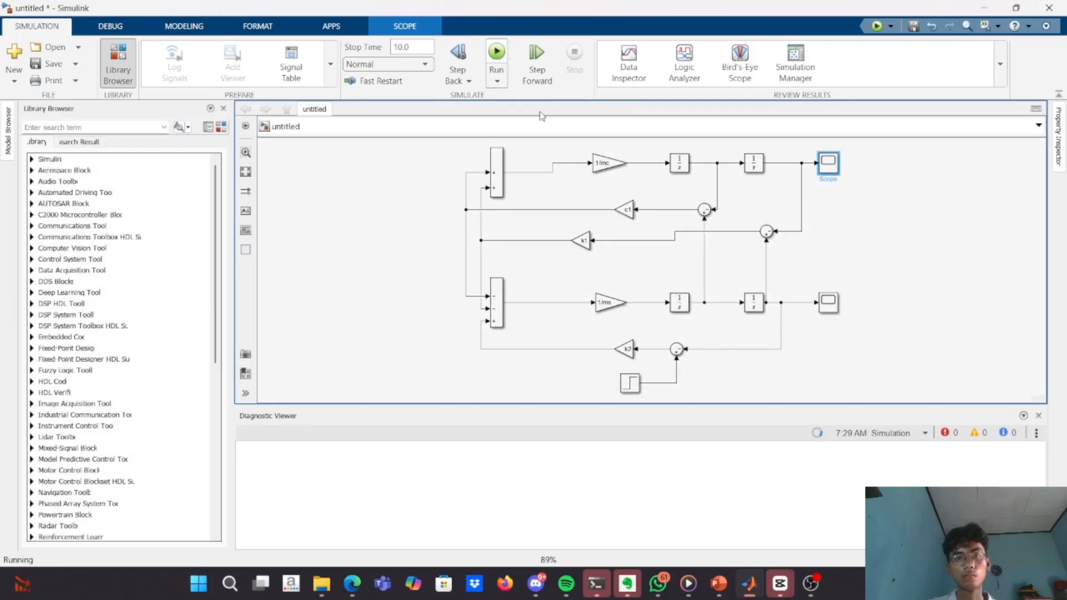
left_click(827, 304)
double_click(827, 305)
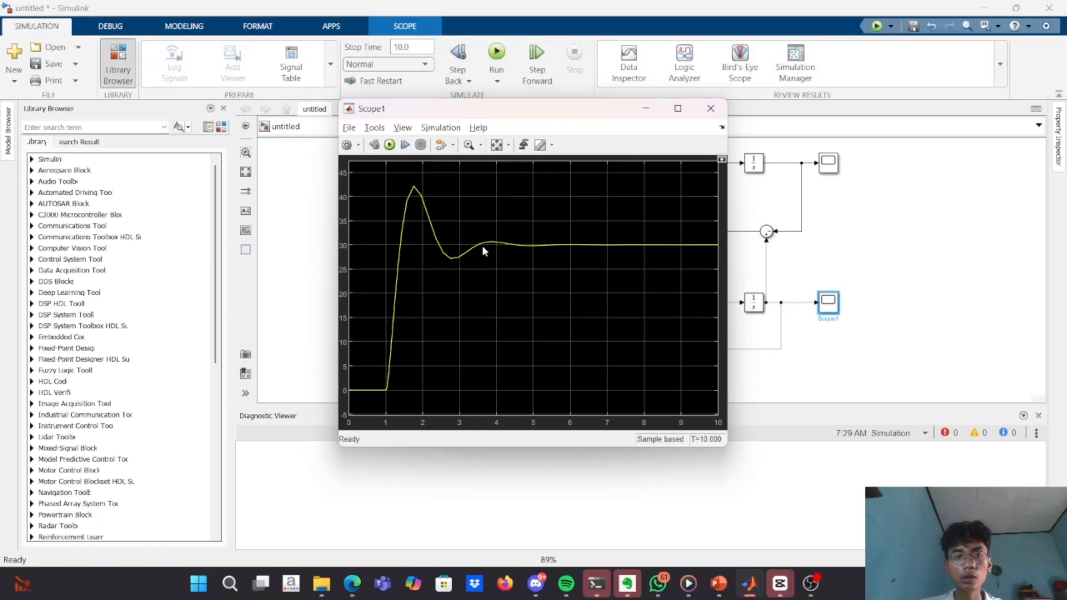
left_click(645, 110)
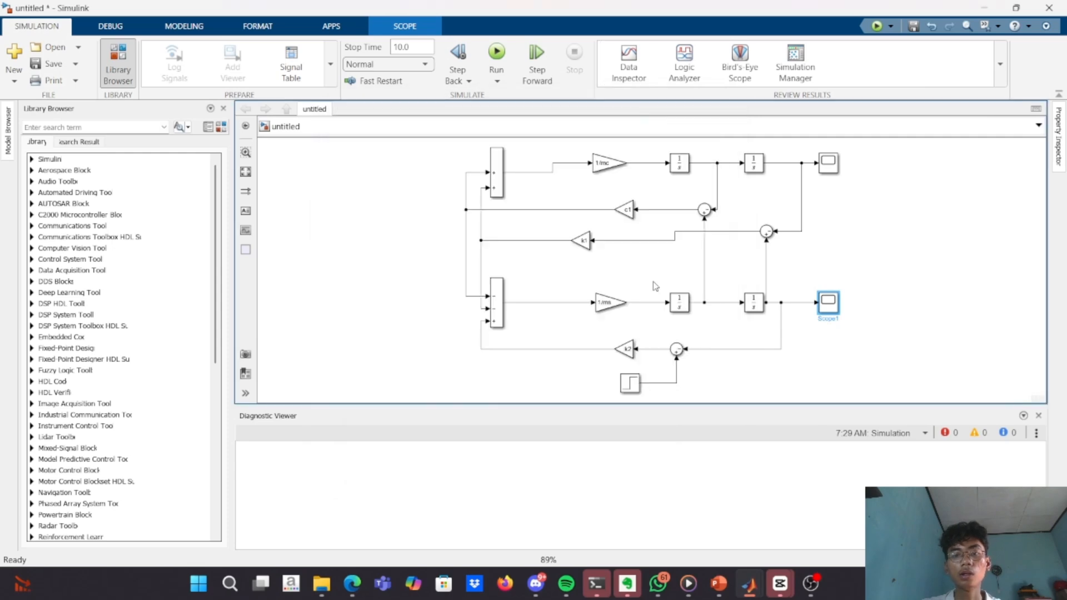
Check the Step block's parameters, then compare its final value with the ms response in Scope1.
double_click(632, 382)
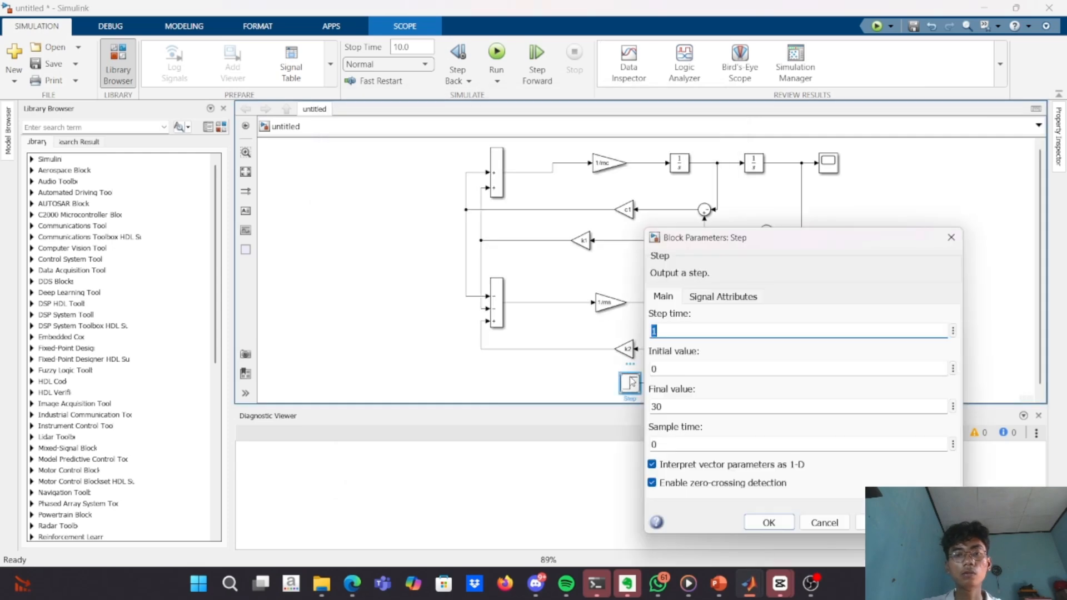
left_click(461, 335)
double_click(835, 310)
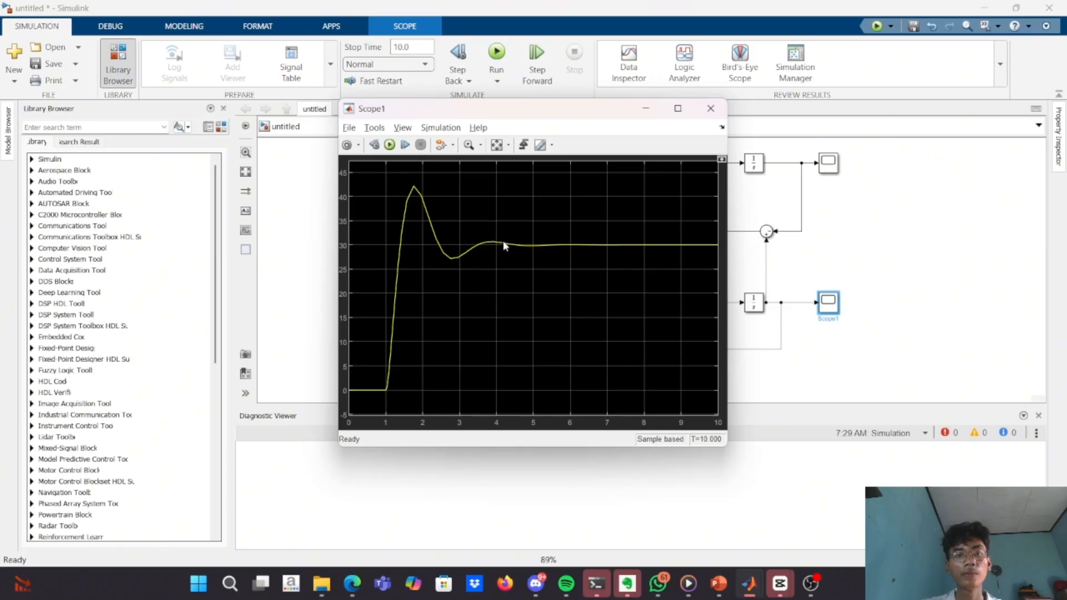
left_click(649, 109)
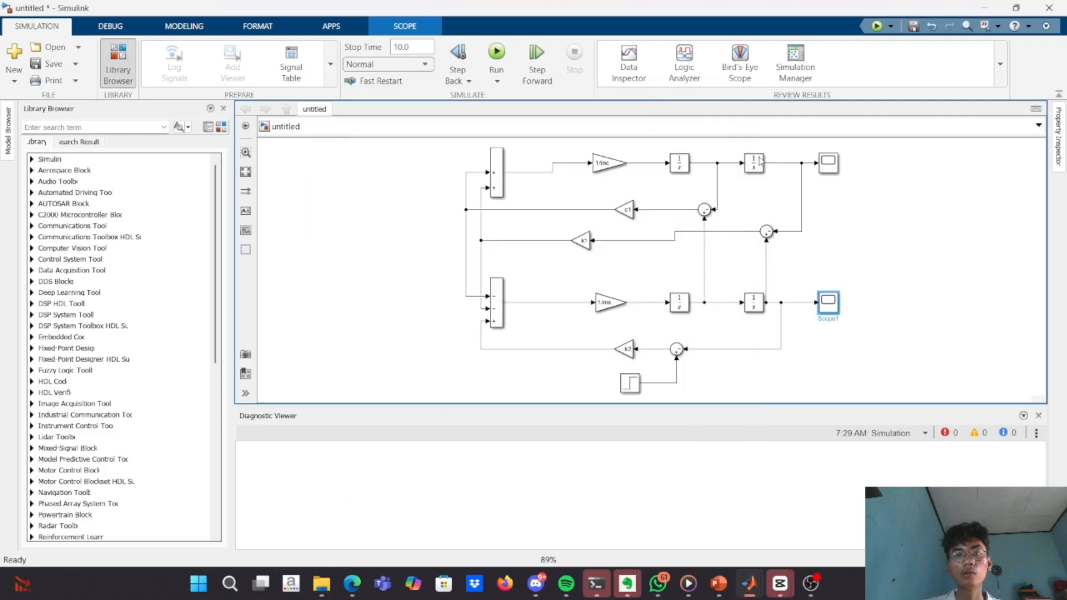
Open the Scope on the upper mc branch to examine its response, then minimize the plot.
left_click(830, 168)
double_click(830, 168)
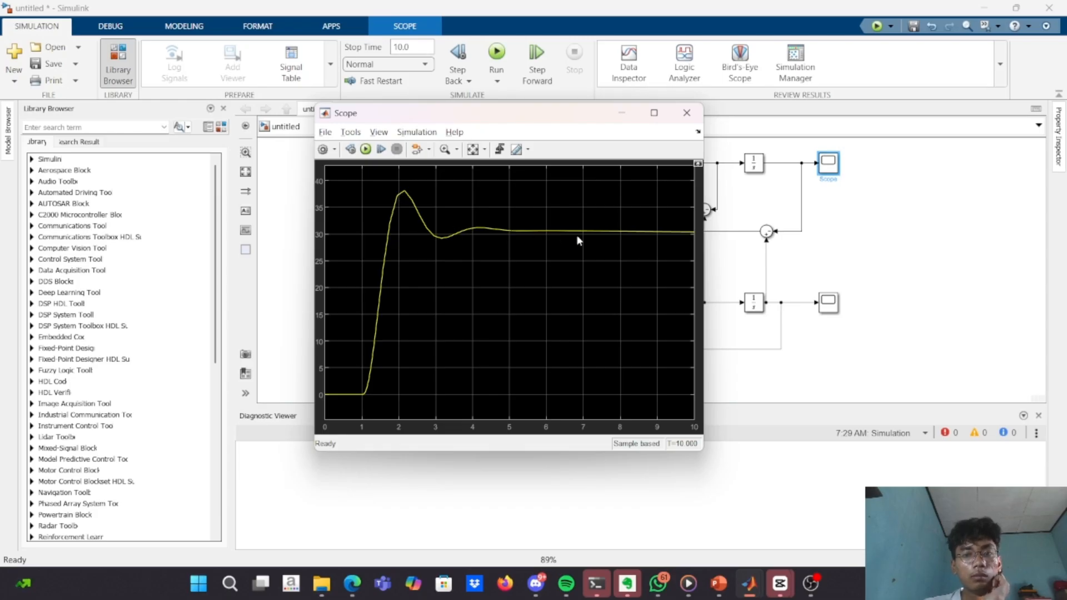
left_click(444, 150)
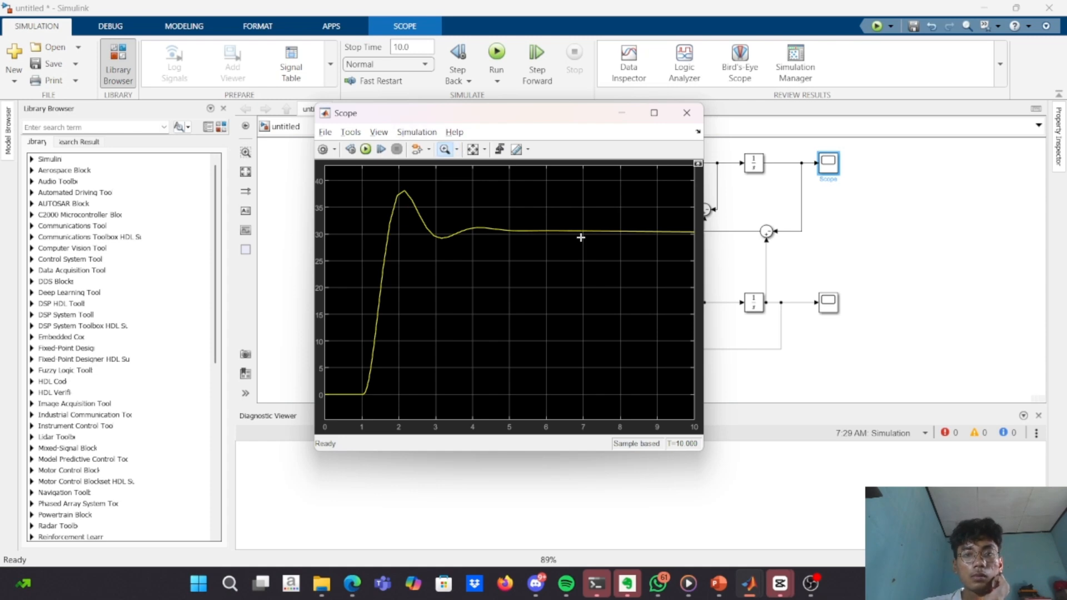
left_click(625, 113)
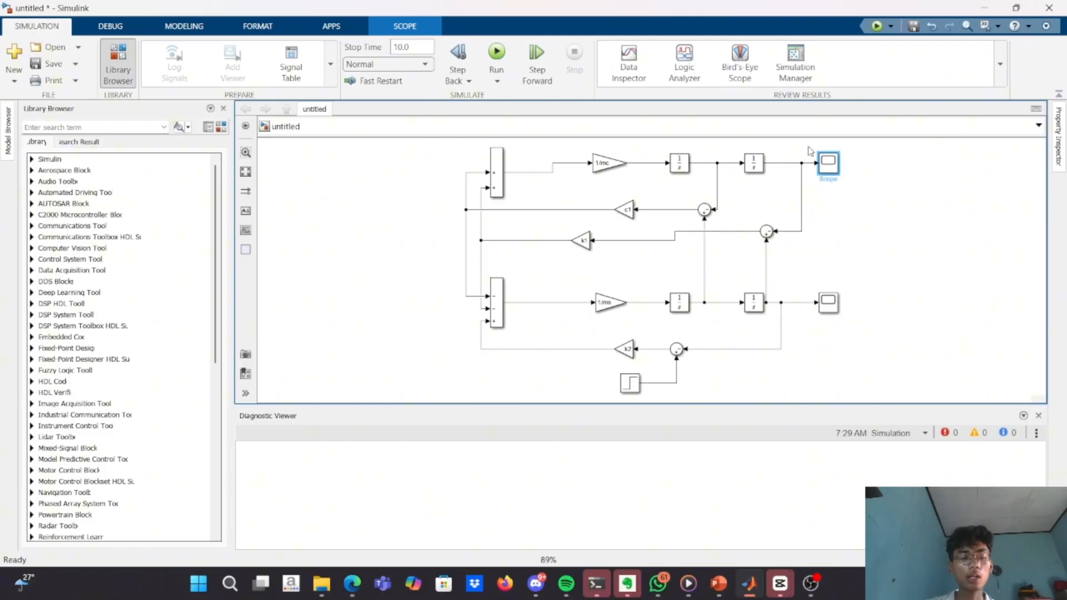
key("alt+Tab")
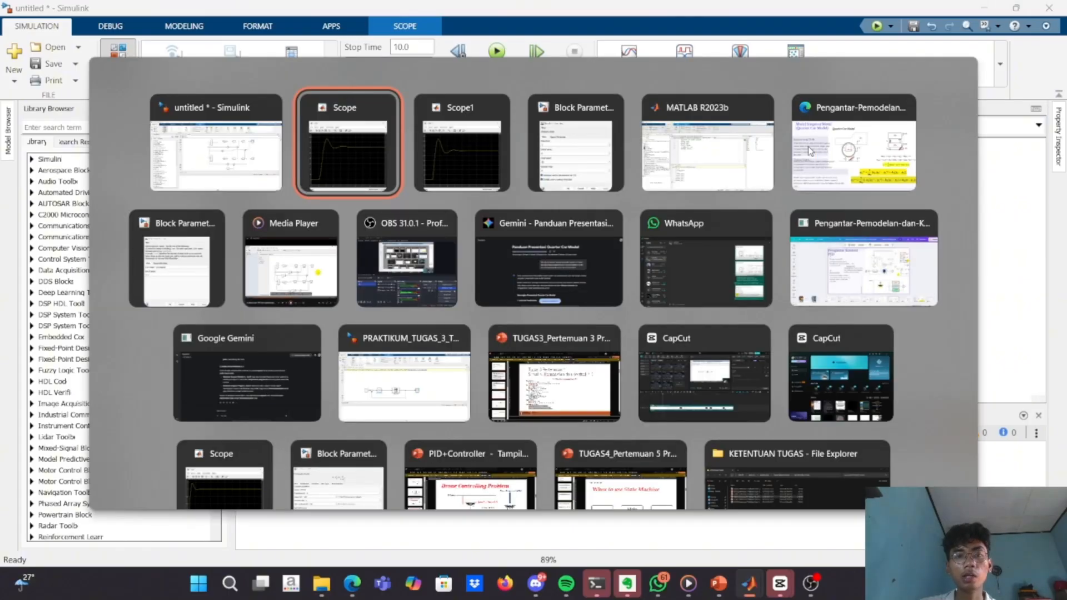
key("alt+Tab")
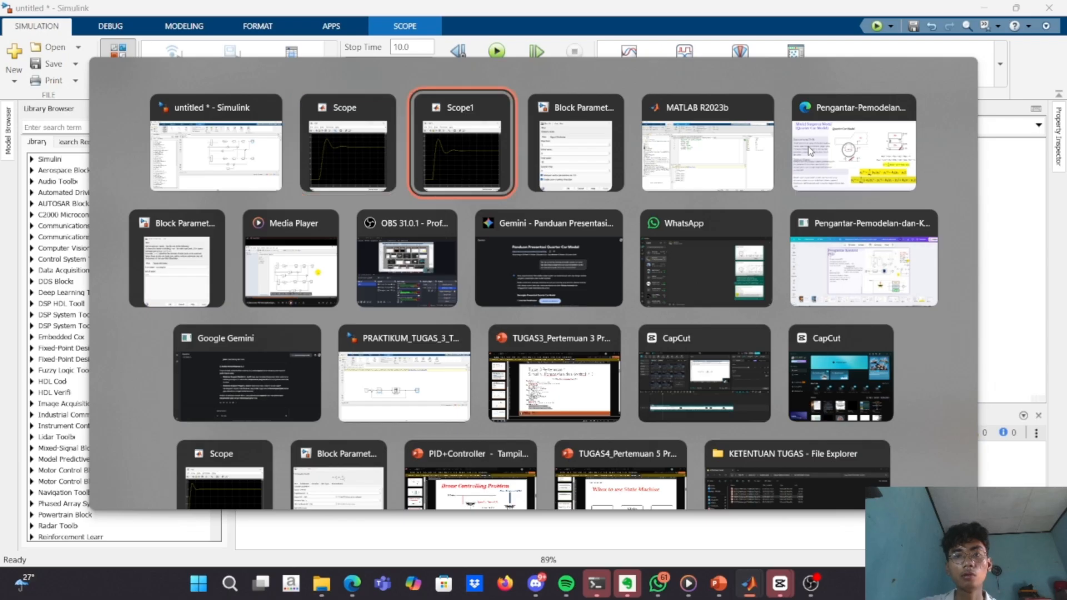
key("alt+Tab")
key("alt+Tab")
key("alt+shift+Tab")
key("alt+shift+Tab")
key("alt+shift+Tab")
key("alt+shift+Tab")
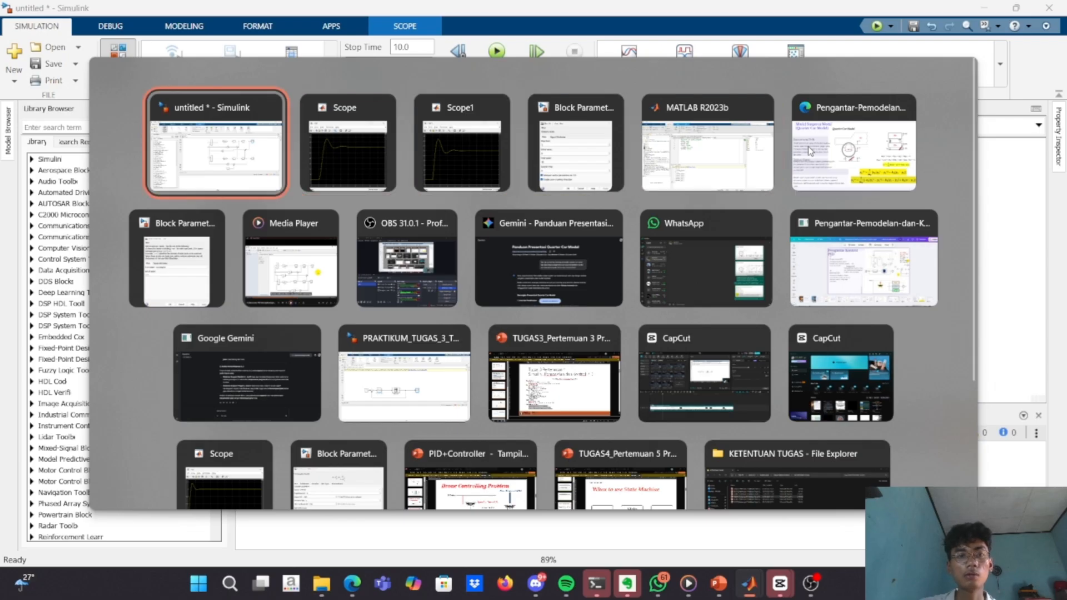
key("alt+Tab")
key("alt+Tab")
key("alt+Tab")
key("alt+Tab")
key("alt+Tab")
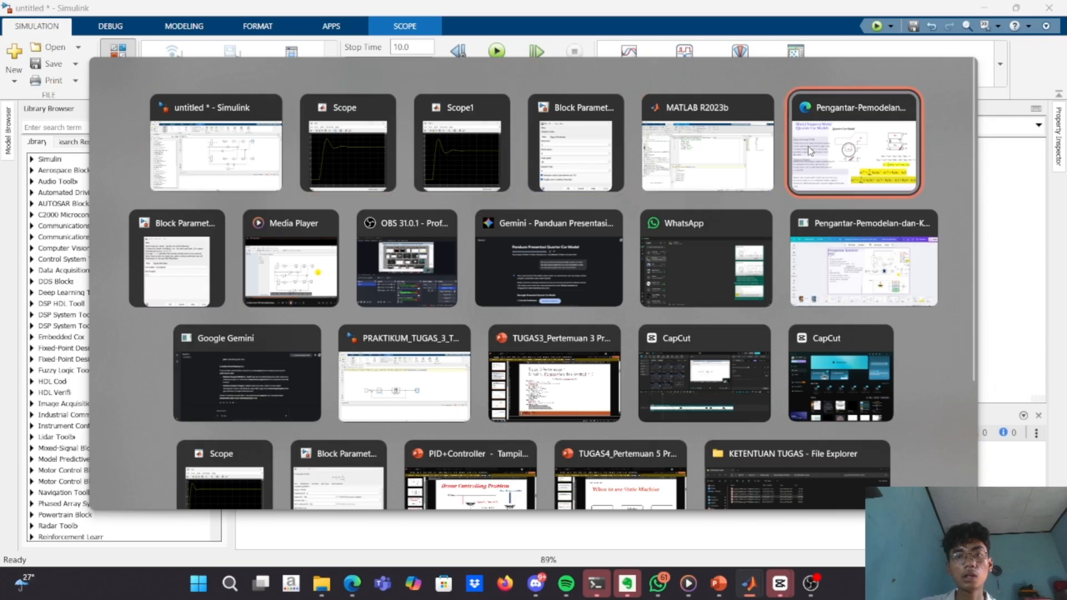
key("alt+shift+Tab")
key("alt+shift+Tab")
key("alt+shift+Tab")
key("alt+shift+Tab")
key("alt+shift+Tab")
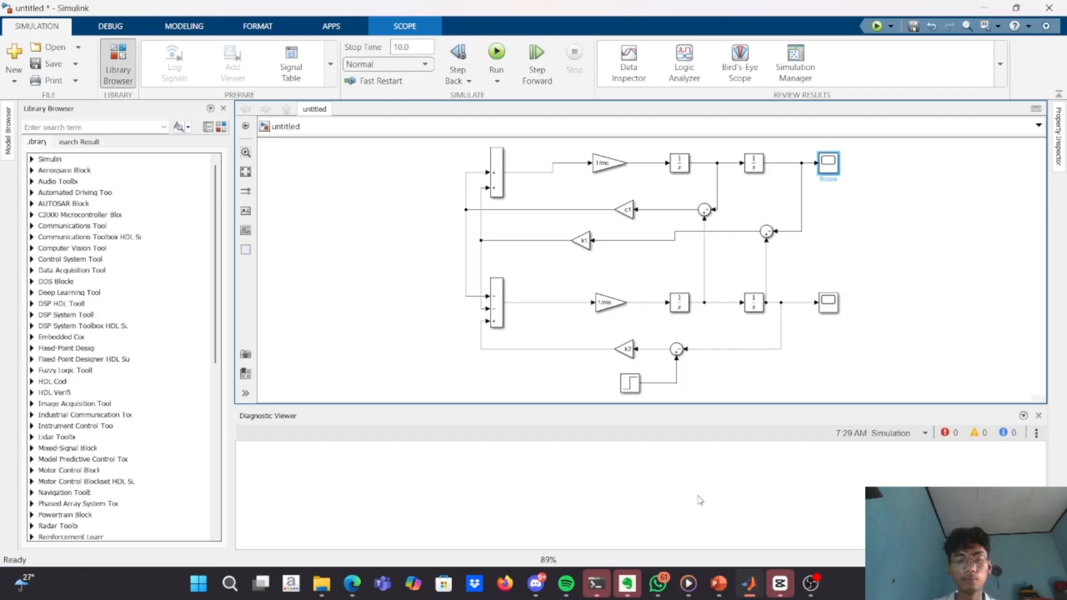
Switch to the quarter car presentation in Edge and advance from the model equations to the Quarter Car Model - S Domain slide.
mouse_move(370, 584)
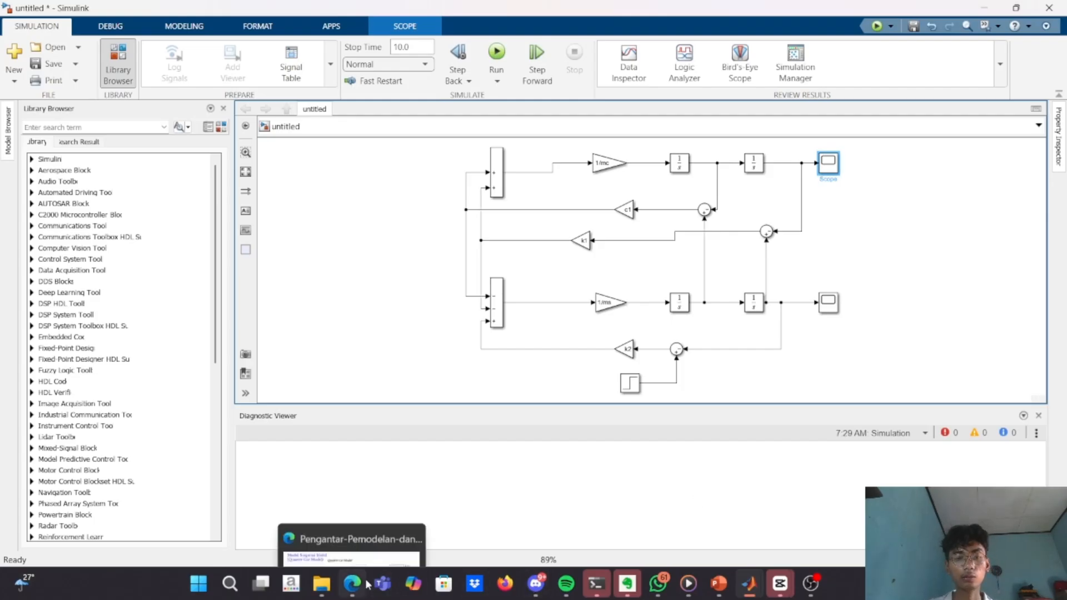
left_click(382, 478)
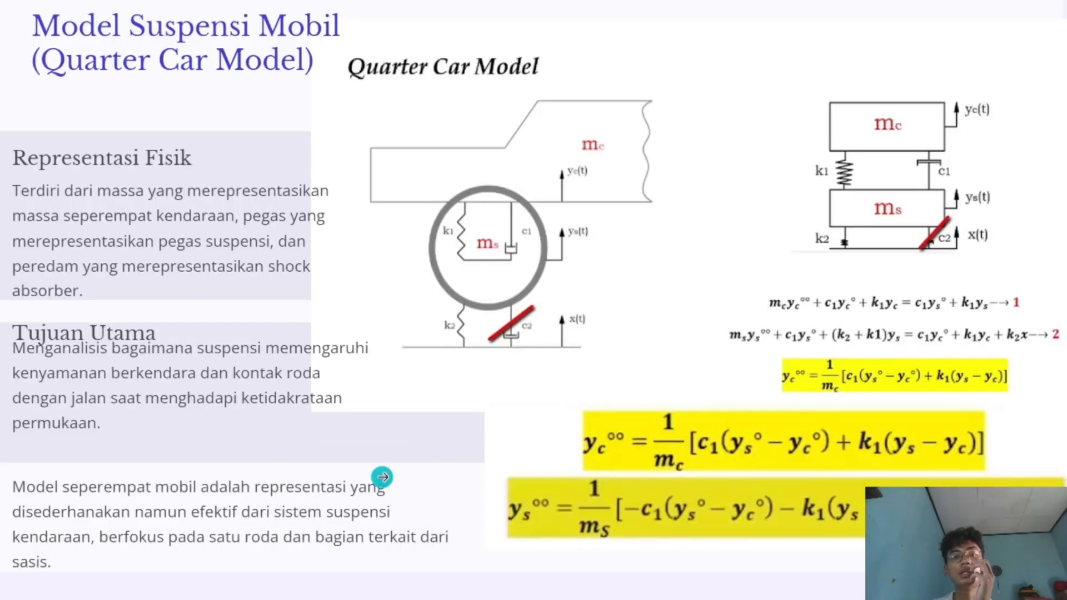
left_click(382, 476)
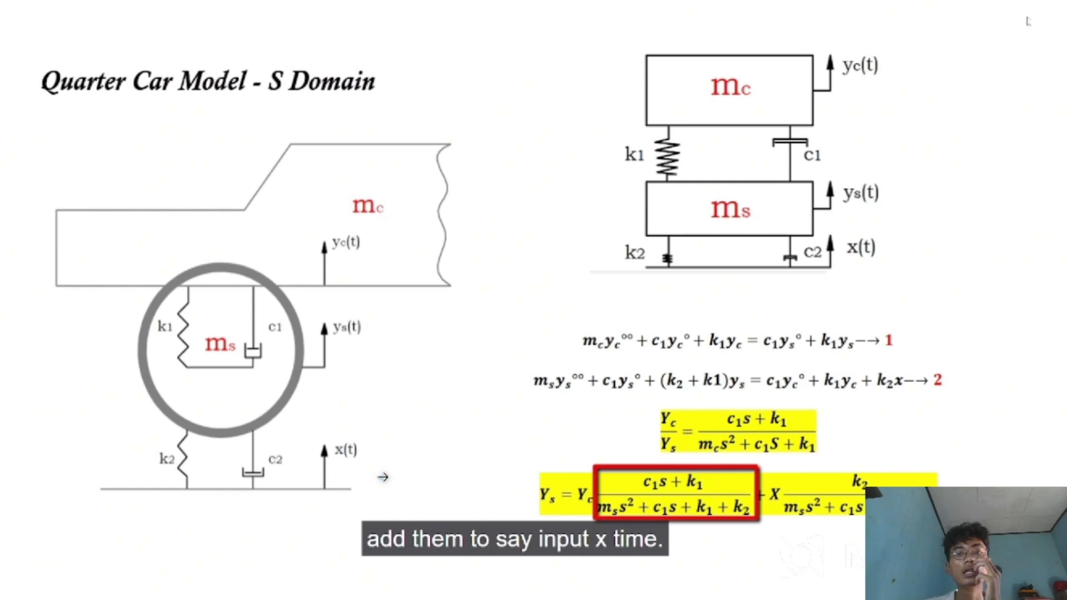
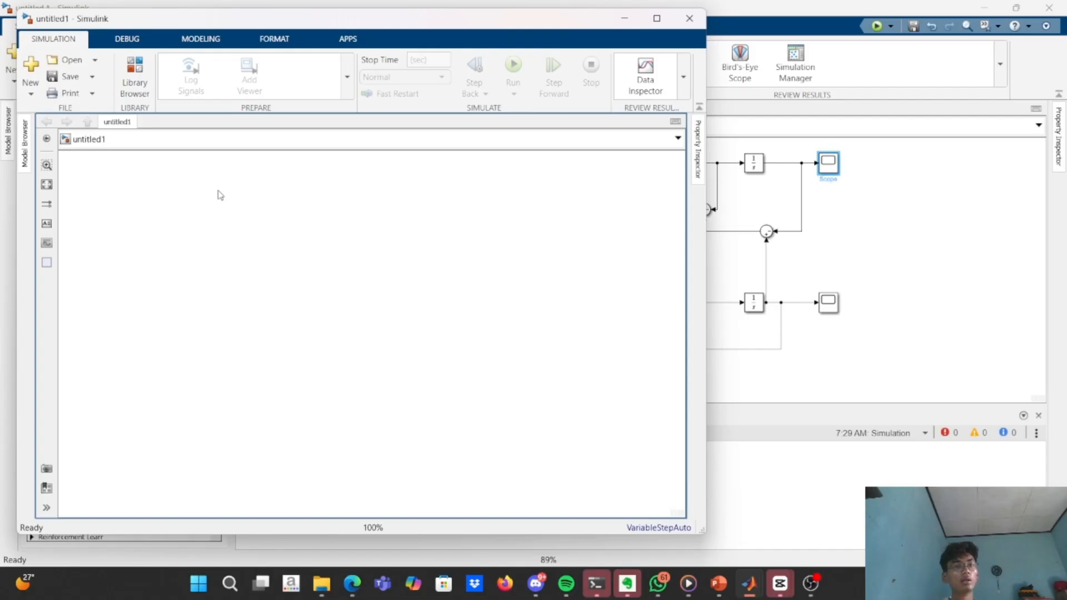
Insert a single Transfer Fcn block in the upper part of the blank model, removing the extra copy.
double_click(240, 215)
type("fungs")
key("BackSpace")
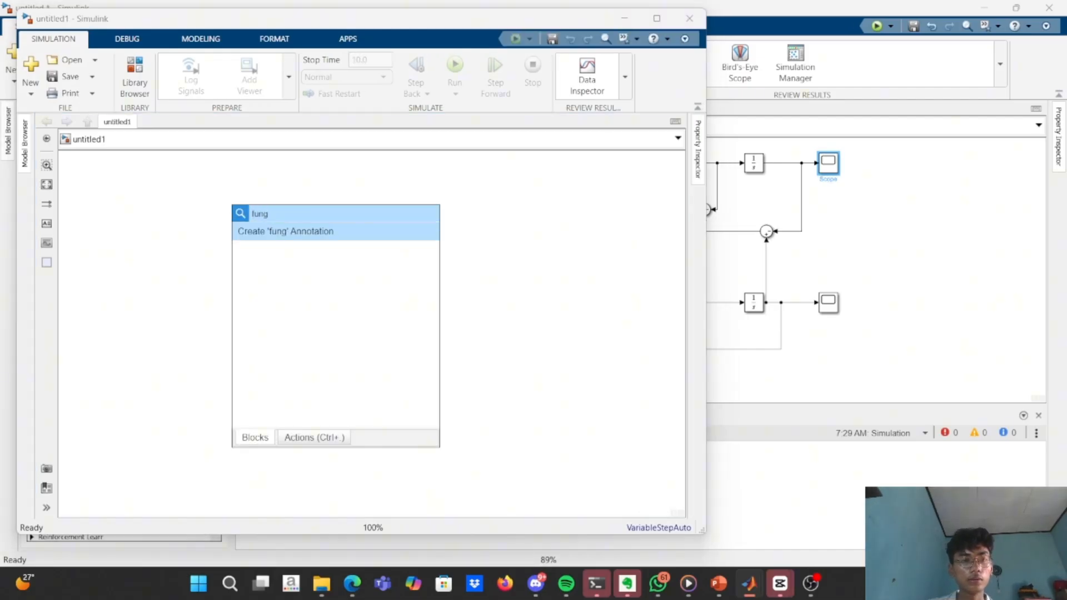
type("c")
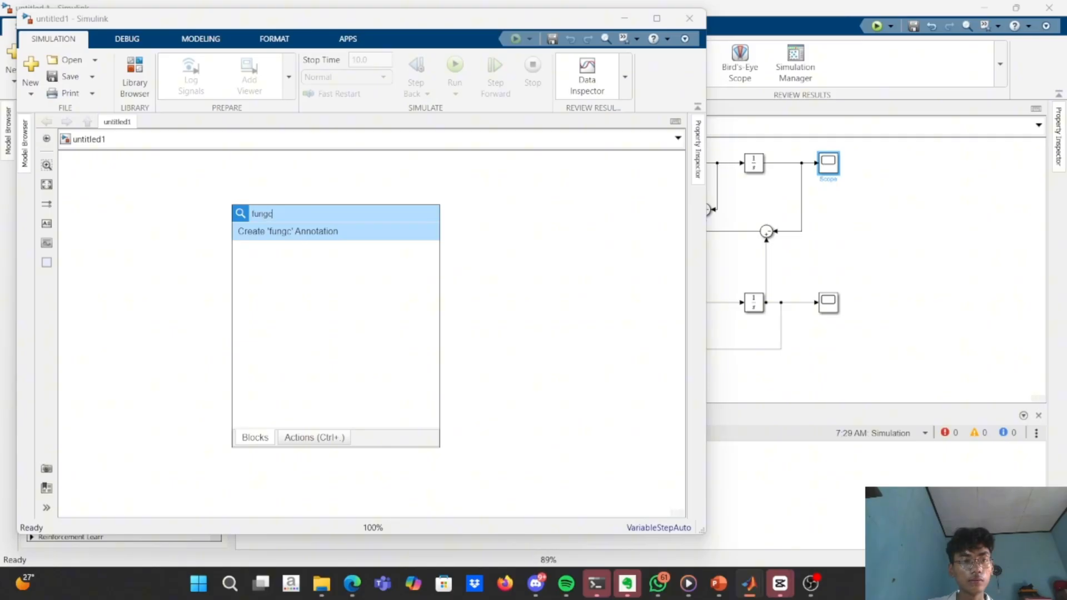
key("BackSpace")
key("BackSpace")
key("BackSpace")
key("BackSpace")
type("tran")
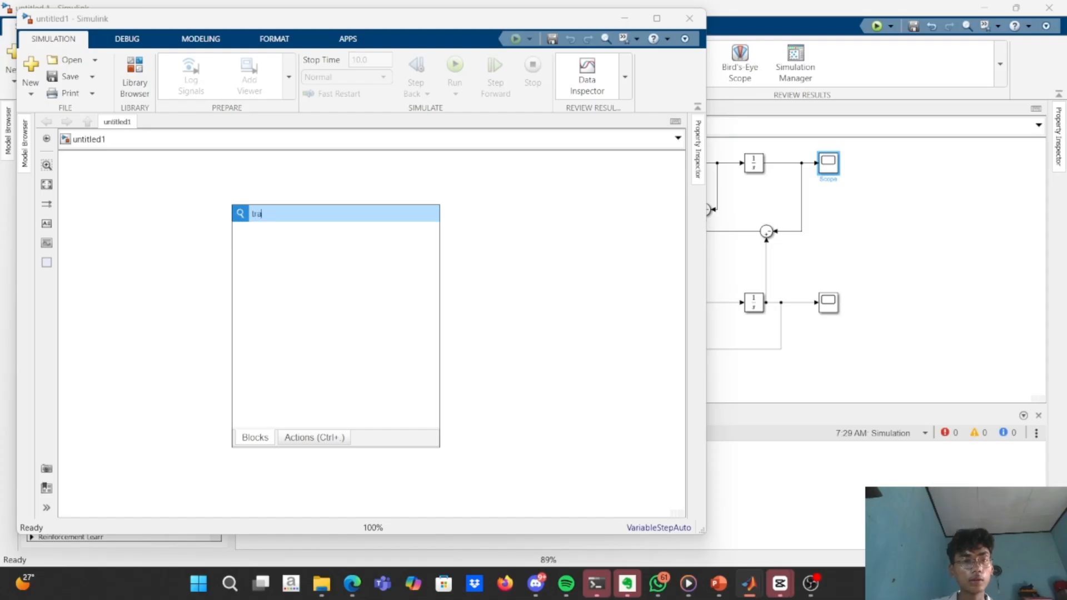
key("Return")
left_click_drag(239, 215, 329, 274)
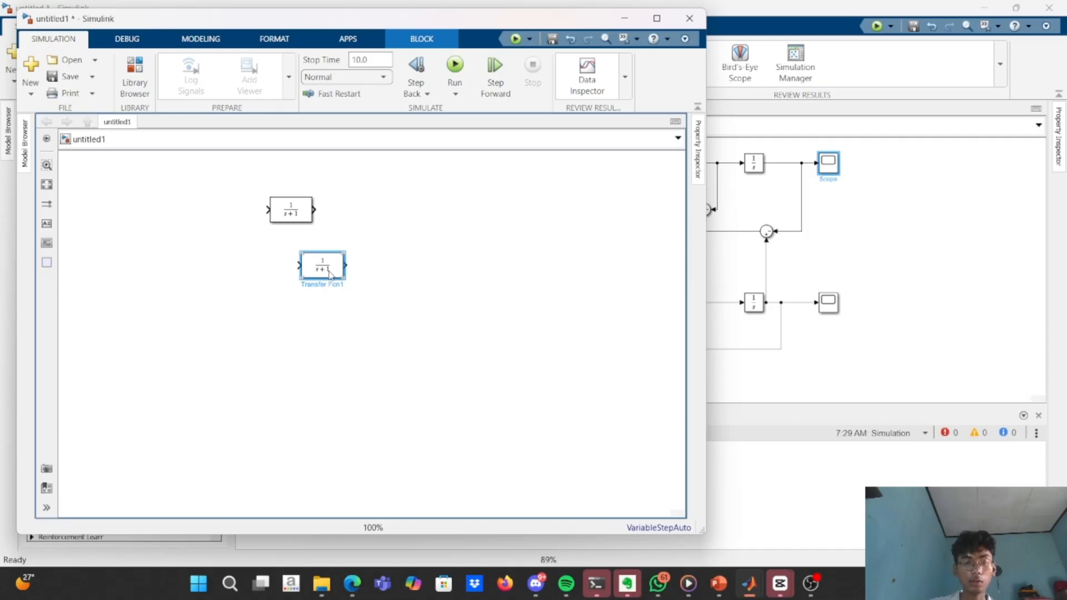
key("Delete")
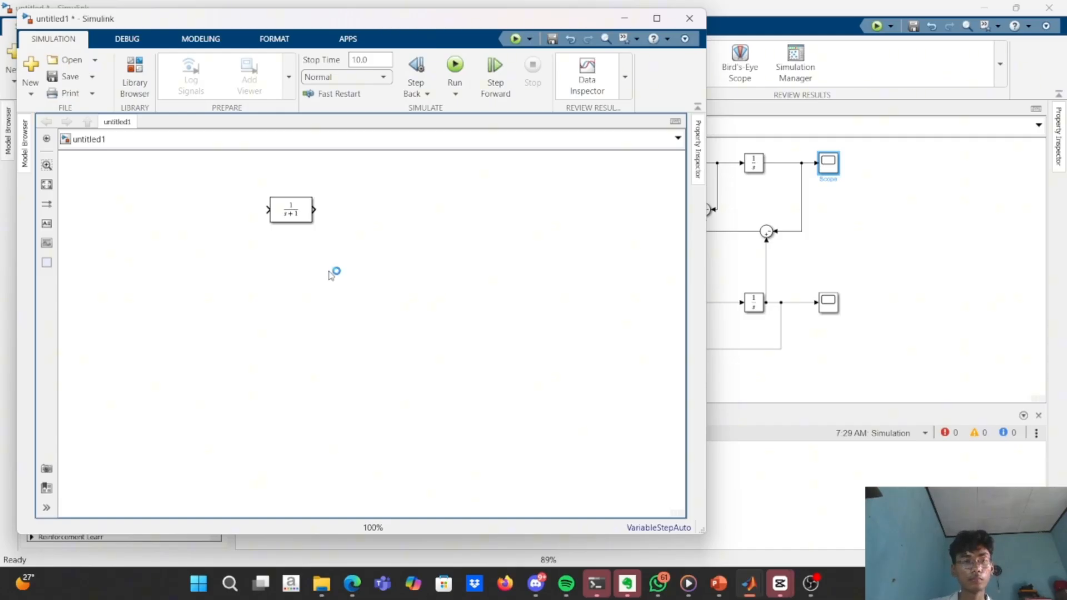
Insert a Sum block and align it with the output of the Transfer Fcn block.
double_click(331, 275)
type("si")
key("BackSpace")
type("um")
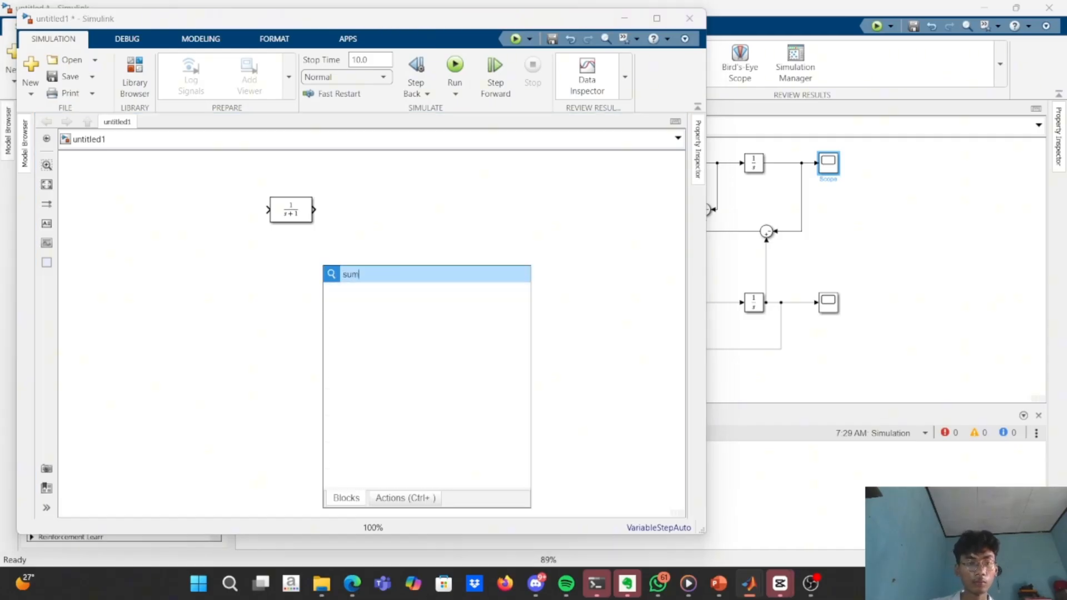
key("Return")
left_click_drag(330, 280, 375, 209)
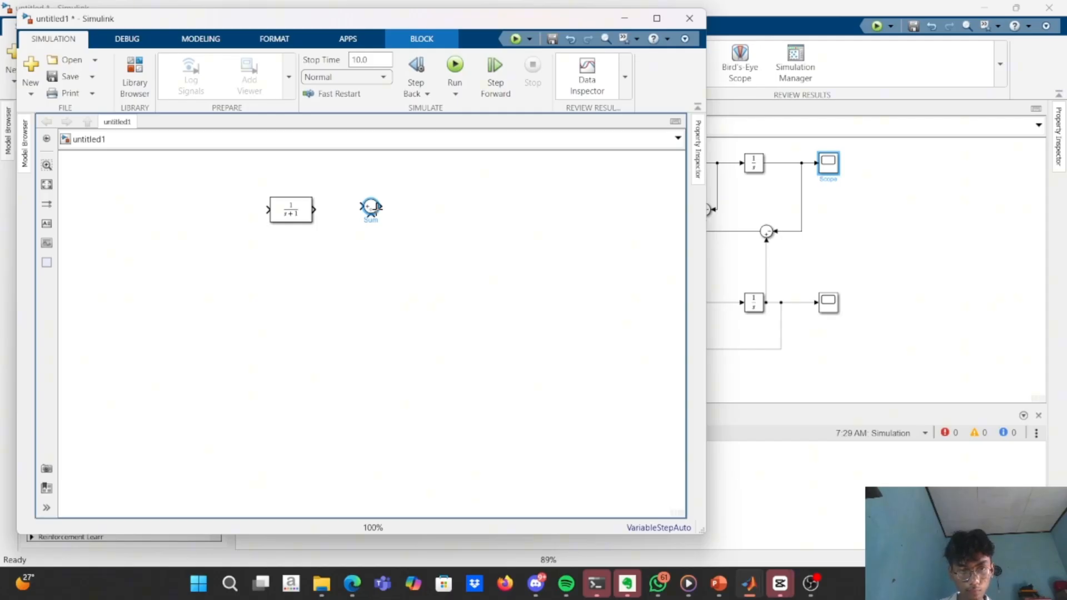
left_click_drag(371, 210, 356, 214)
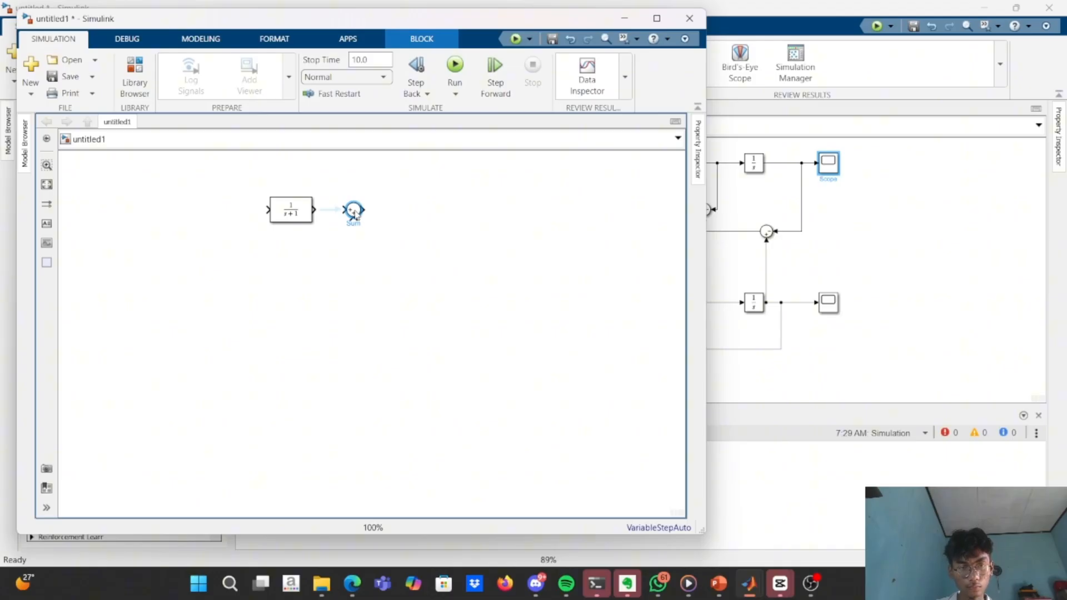
Copy the Transfer Fcn block into the forward and feedback paths, flip the feedback copy to face backwards, and delete the surplus copy.
left_click_drag(299, 208, 420, 271)
key("ctrl+r")
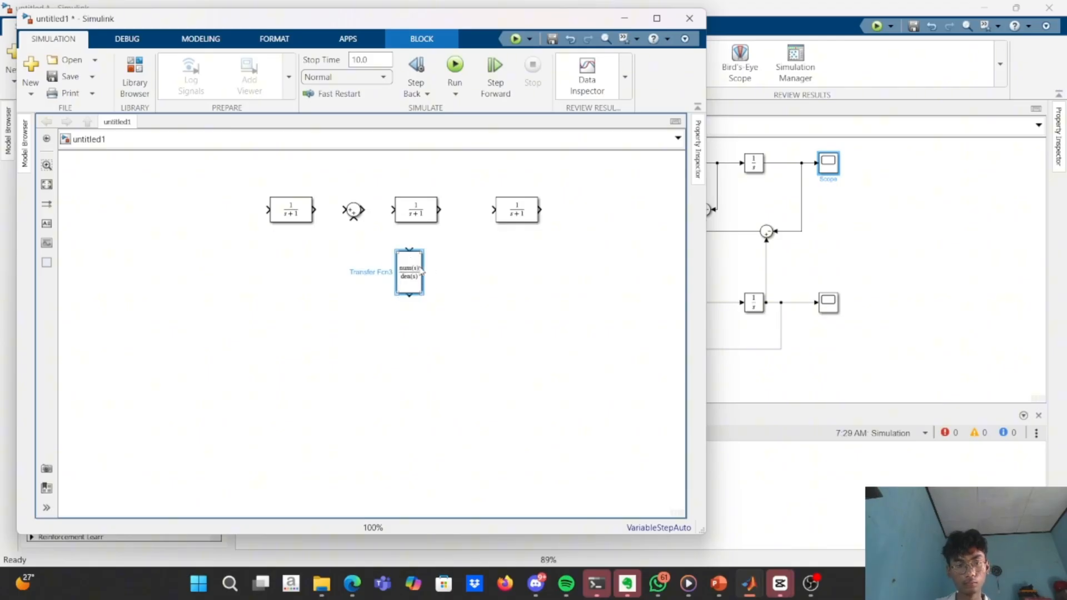
key("ctrl+r")
left_click(523, 209)
key("Delete")
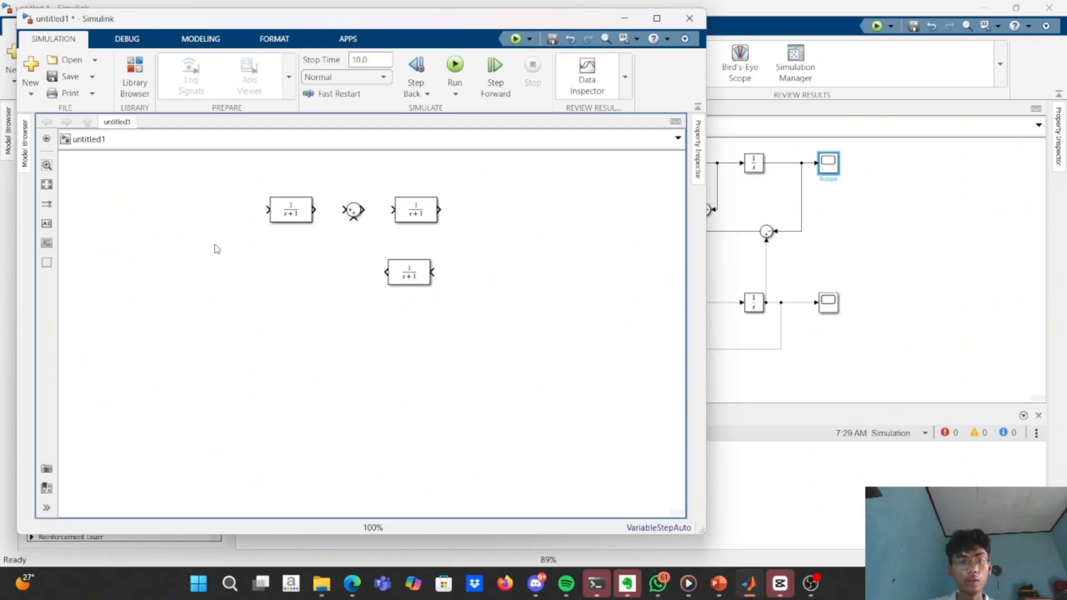
Insert a Step block and align it with the input of the first Transfer Fcn block.
double_click(211, 249)
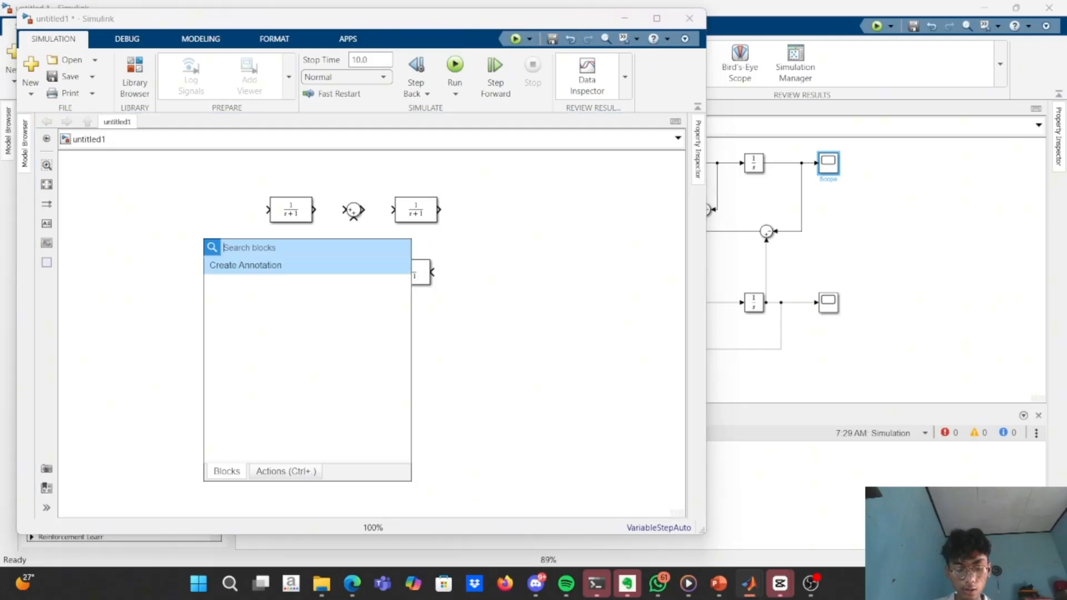
type("s")
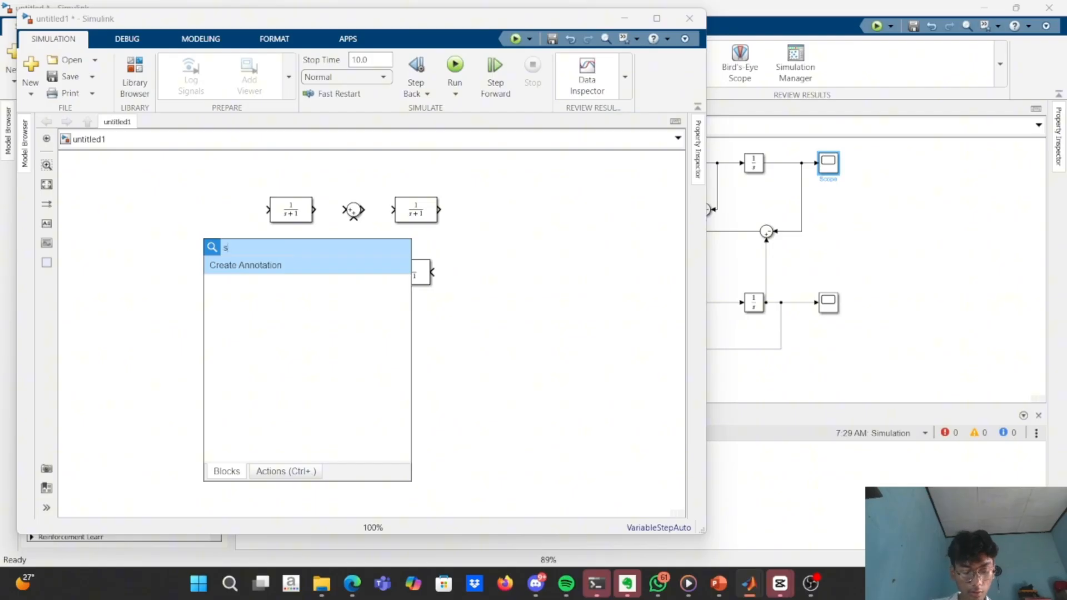
type("tep")
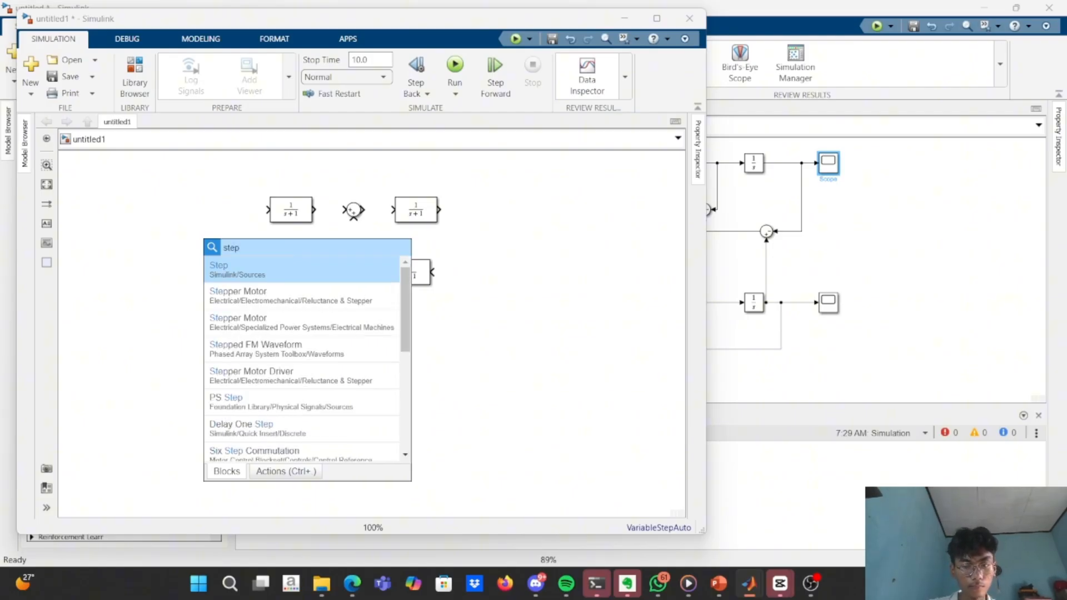
key("Return")
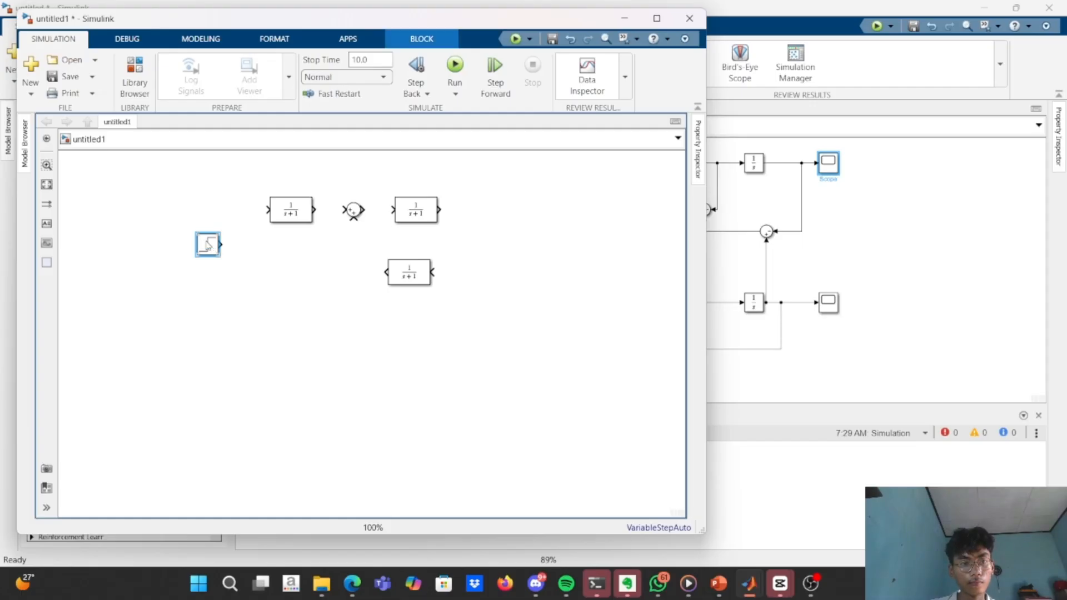
left_click_drag(210, 238, 196, 206)
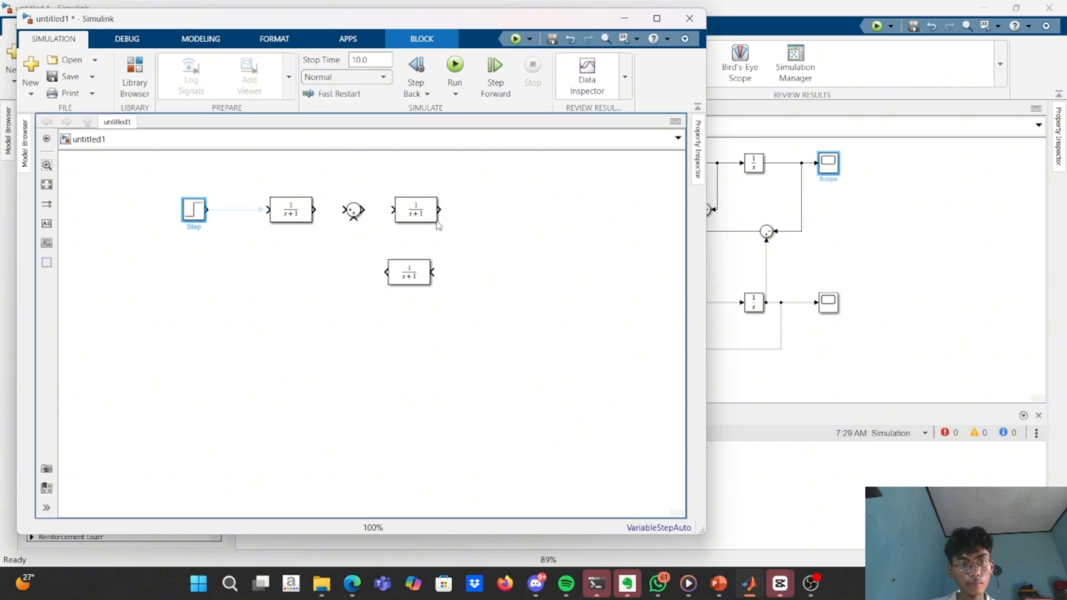
Shift the feedback Transfer Fcn under the forward one and wire the loop through the Sum block, fed by the first Transfer Fcn.
mouse_move(420, 274)
left_mouse_down()
mouse_move(457, 263)
mouse_move(433, 269)
left_mouse_up()
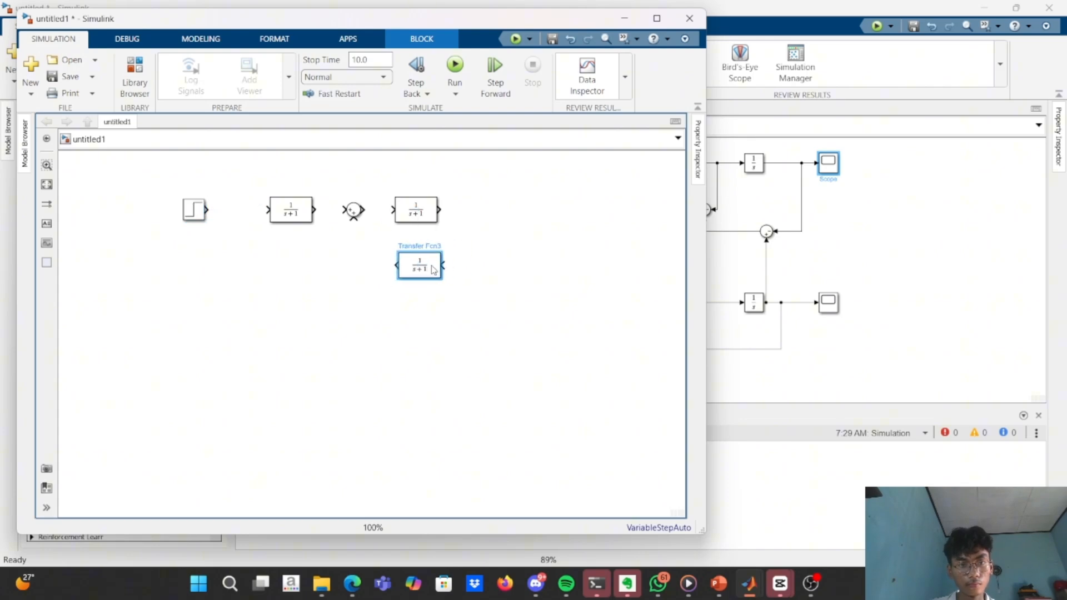
left_click_drag(442, 212, 314, 210)
Set the numerator coefficients of the first Transfer Fcn block to [k2].
double_click(305, 213)
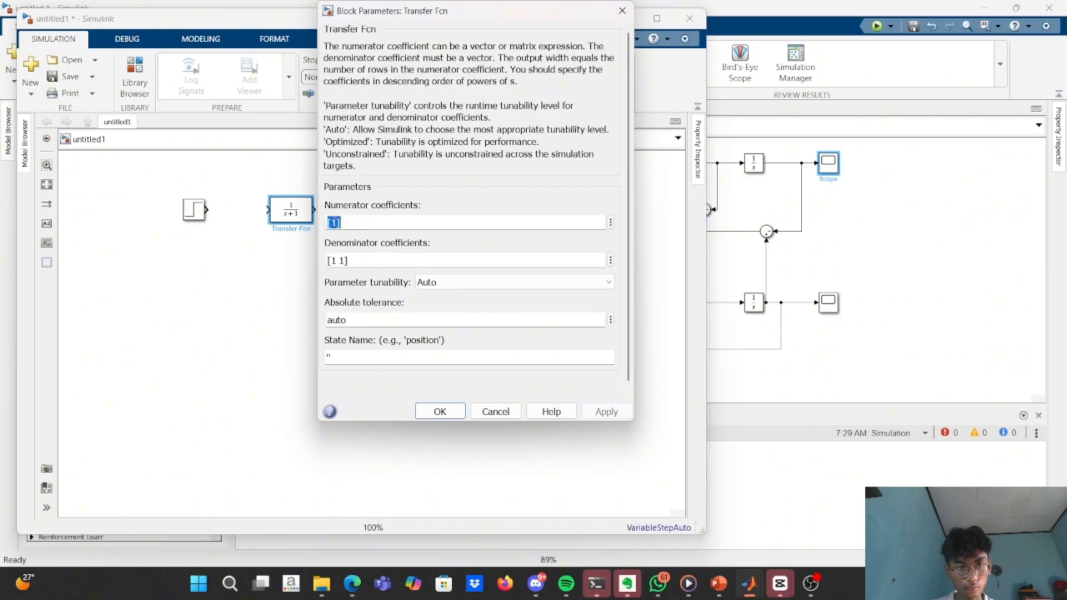
left_click(334, 222)
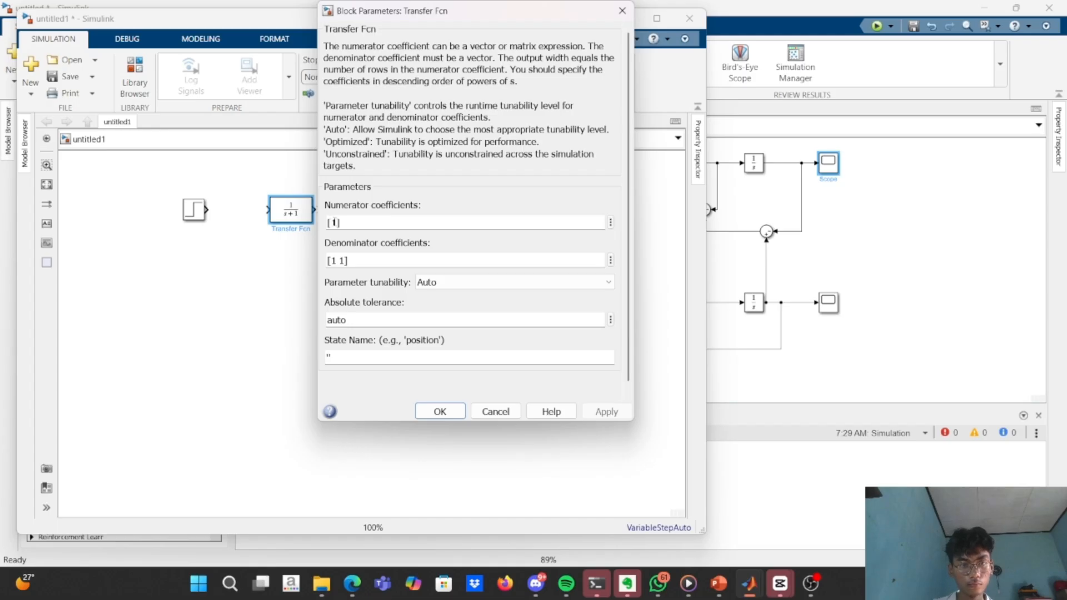
key("BackSpace")
type("k2")
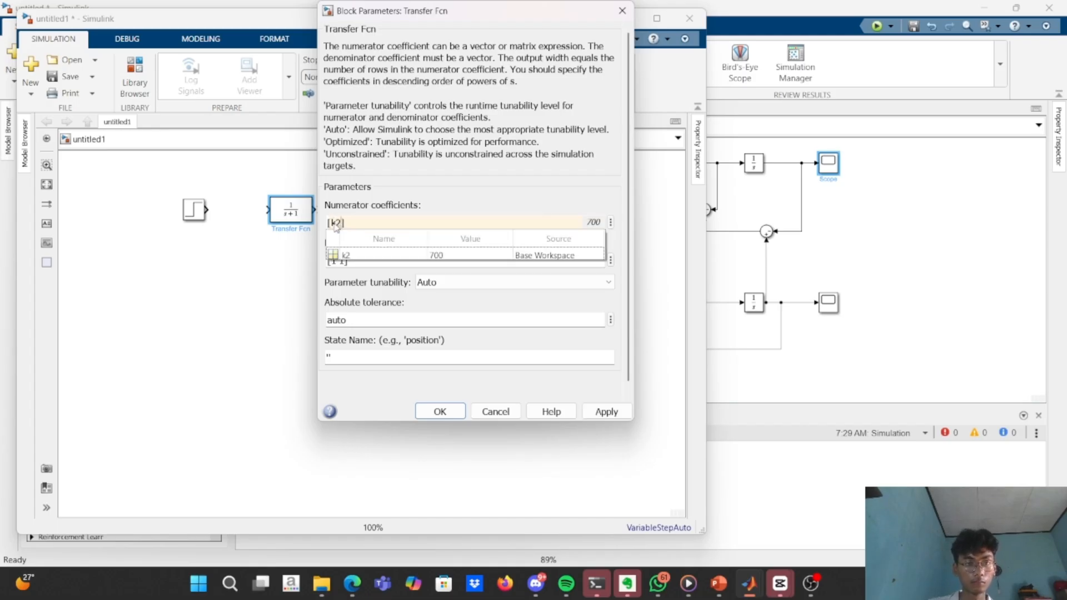
left_click(350, 255)
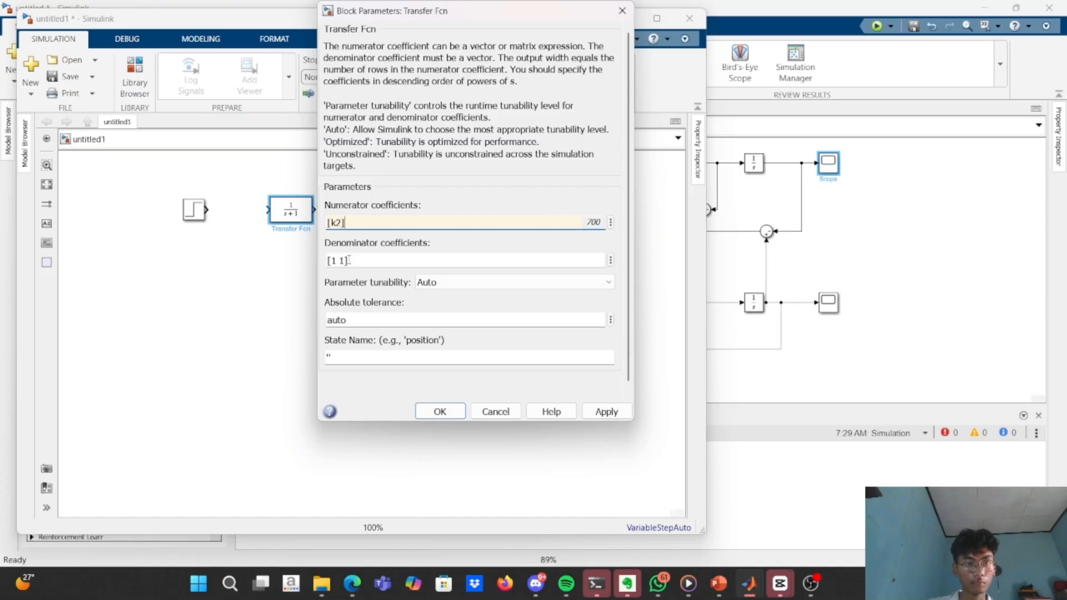
Replace the first Transfer Fcn's denominator coefficients with [ms c1 (k1+k2] and try to apply them.
triple_click(344, 263)
key("BackSpace")
type("[]")
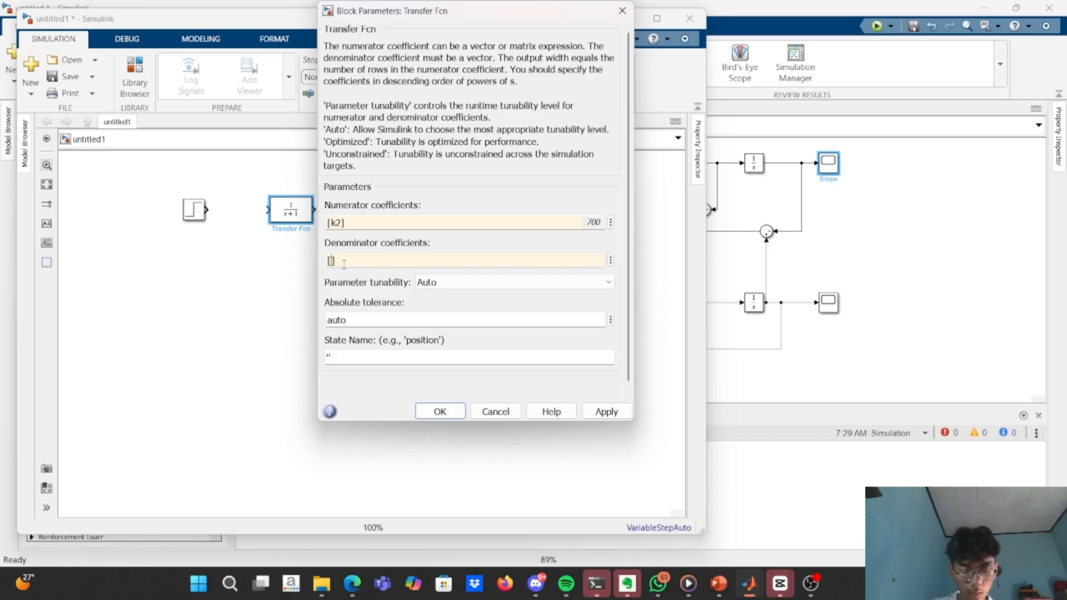
type("ms")
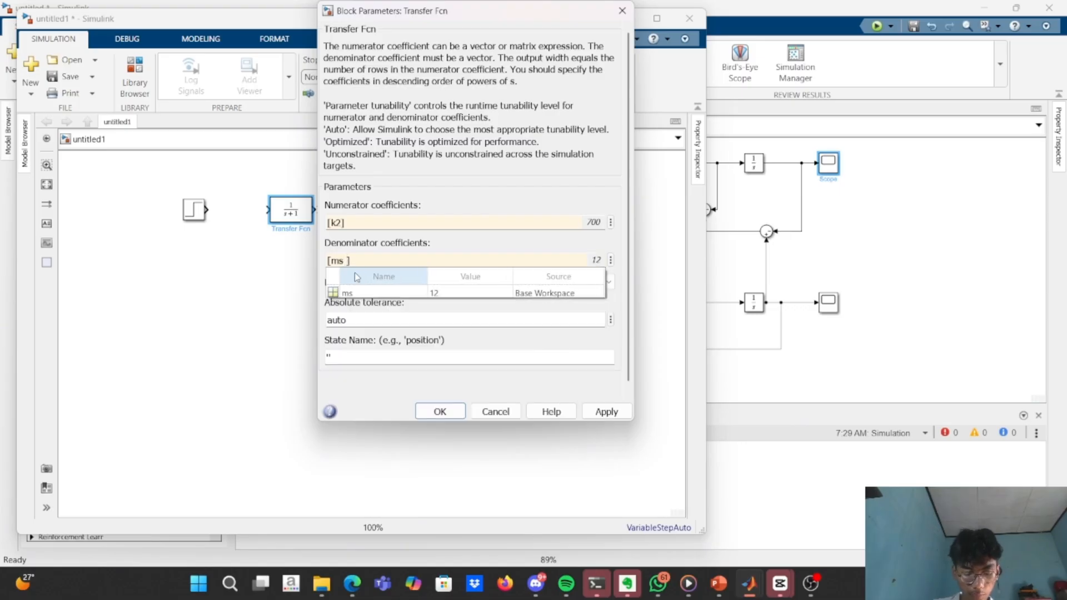
type(" c1")
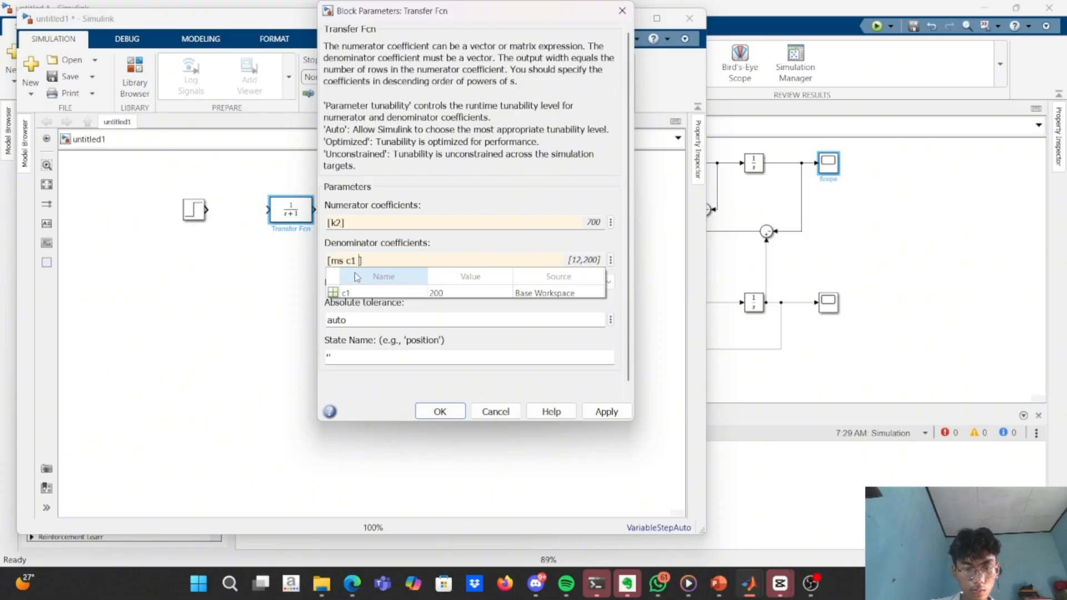
type(" (k1")
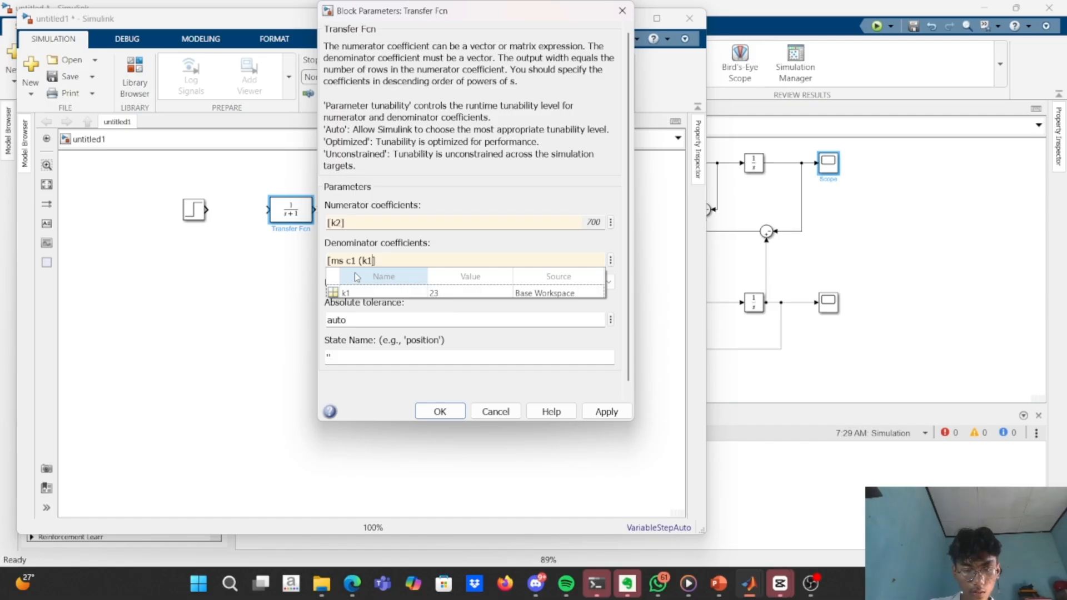
type("+k2")
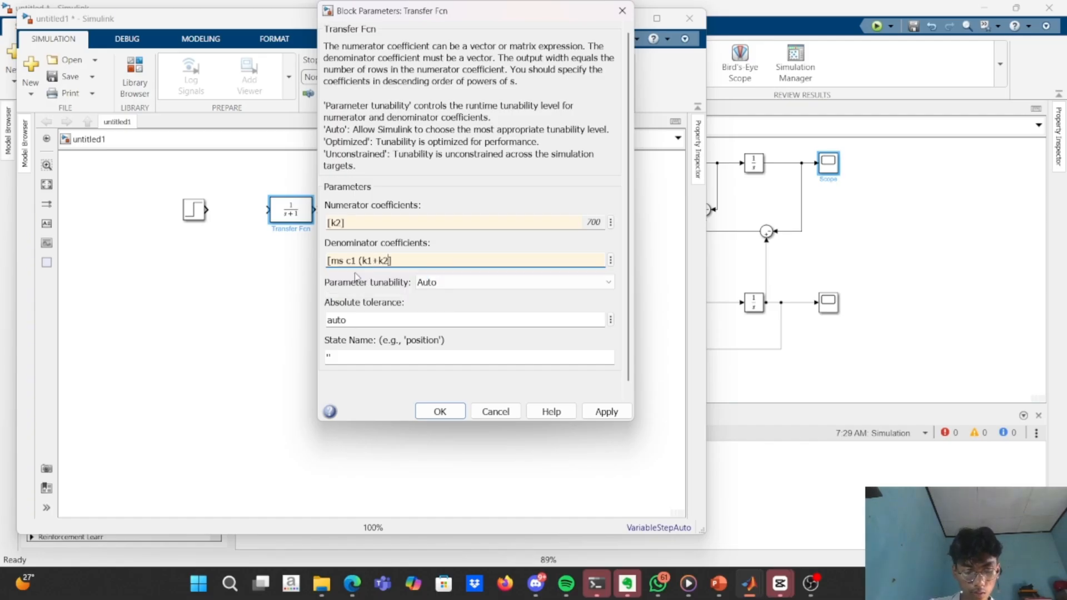
key("ctrl+a")
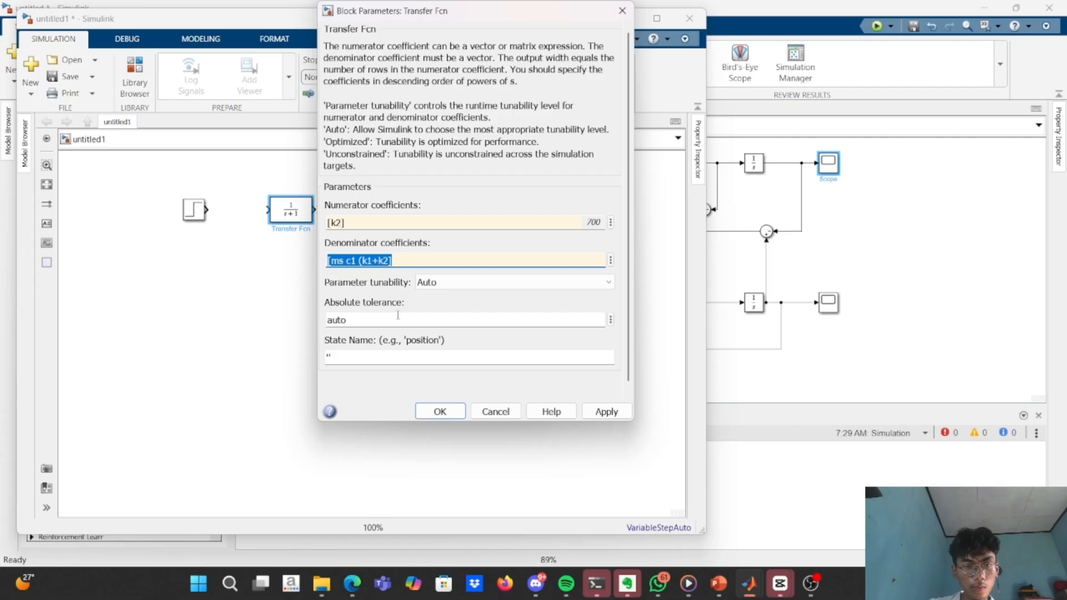
left_click(610, 416)
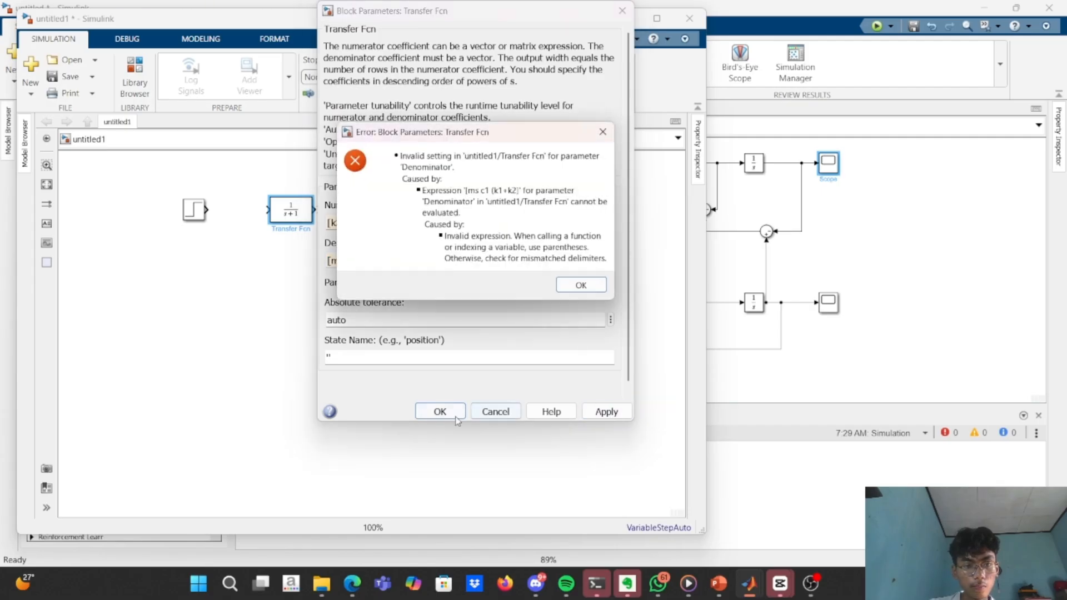
left_click(572, 286)
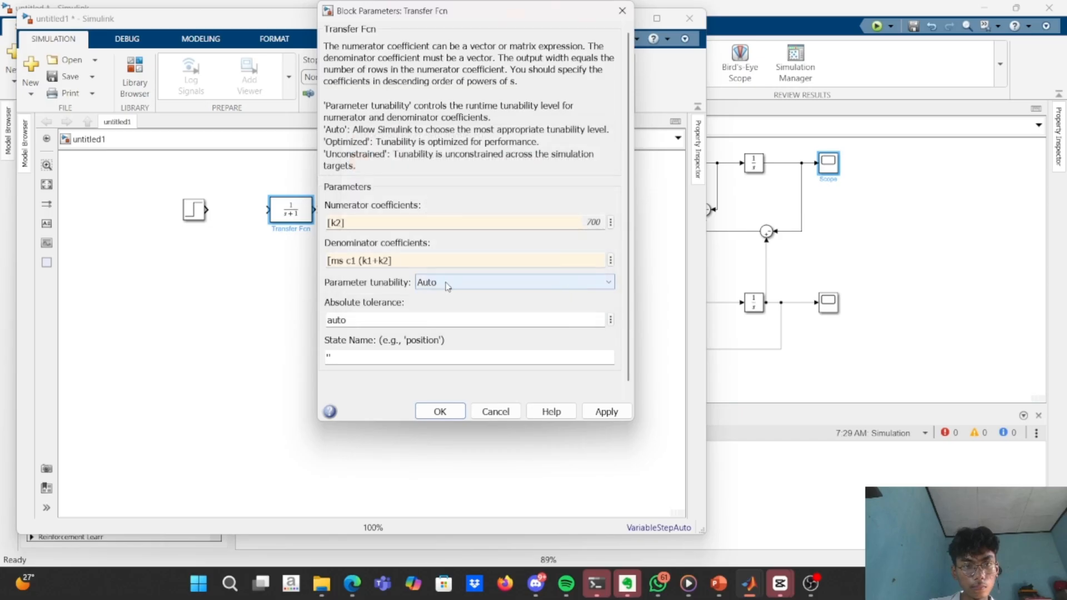
Add the missing closing parenthesis so the denominator reads [ms c1 (k1+k2)], and accept the block parameters.
left_click(403, 265)
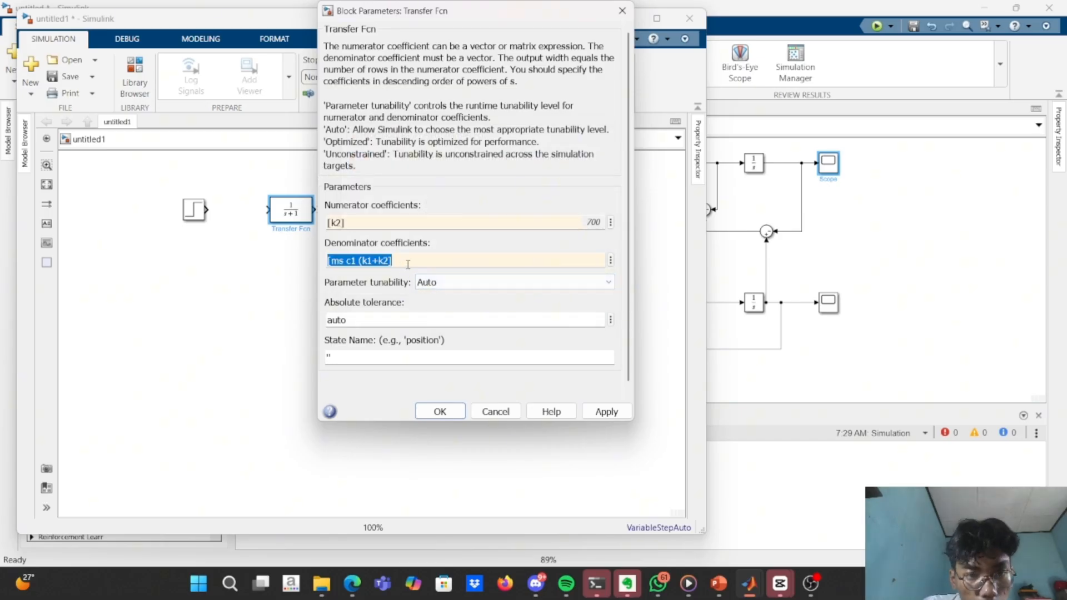
left_click(407, 264)
key("Left")
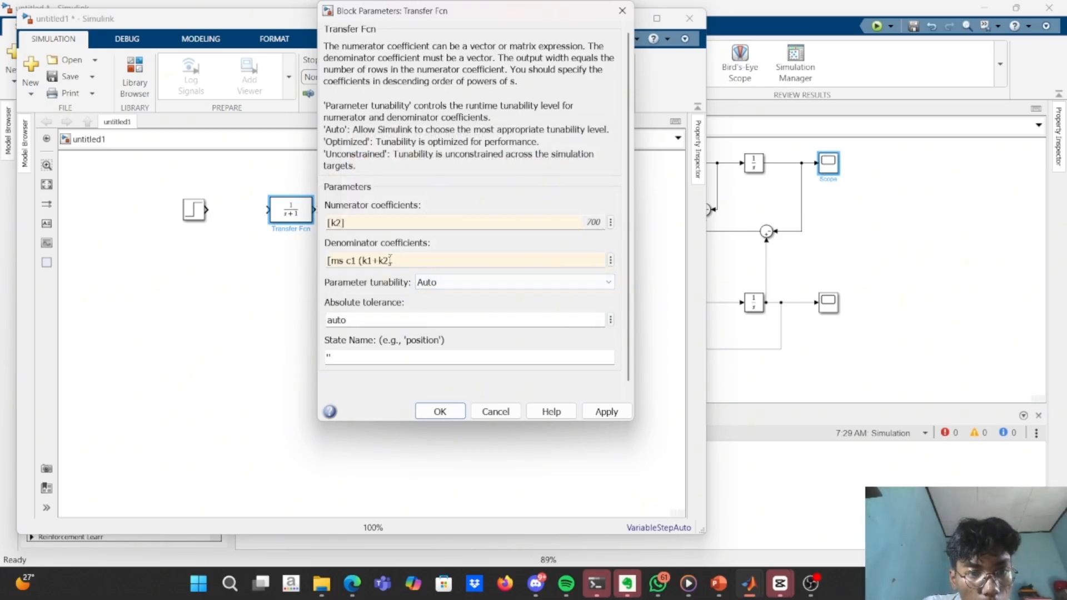
type(")")
left_click(606, 411)
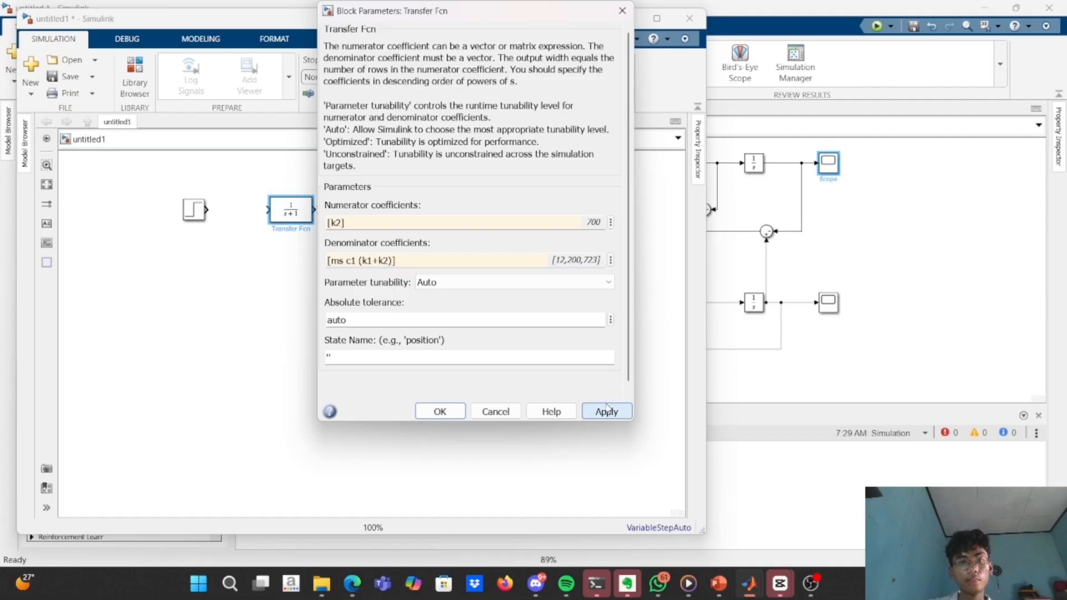
left_click(440, 411)
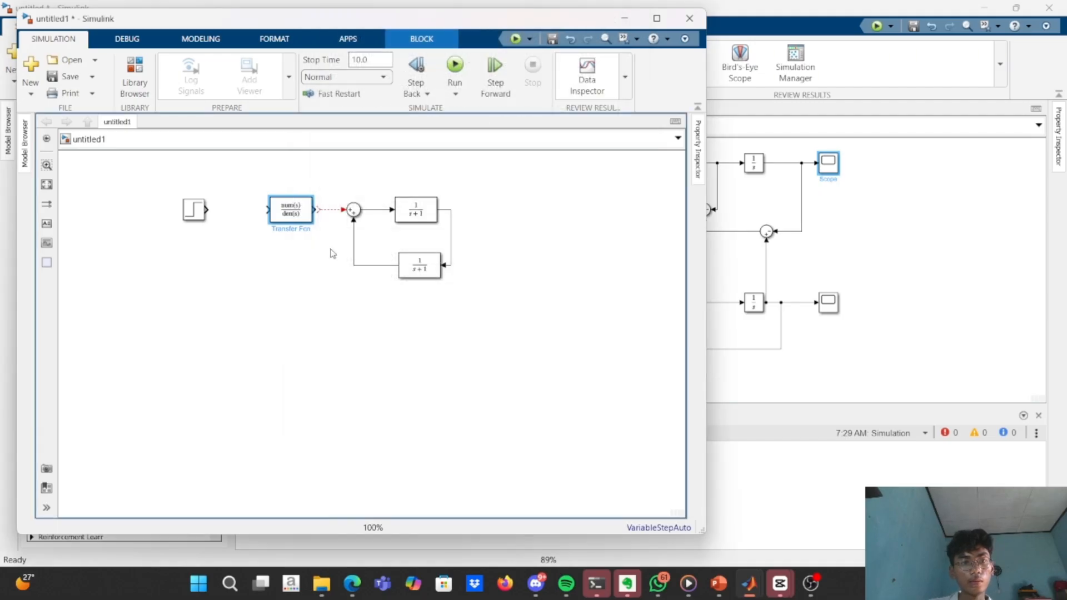
Enlarge the first Transfer Fcn block until it is wide enough to reach the Step block, and recheck its coefficients.
mouse_move(272, 218)
left_mouse_down()
mouse_move(216, 234)
mouse_move(279, 217)
left_mouse_up()
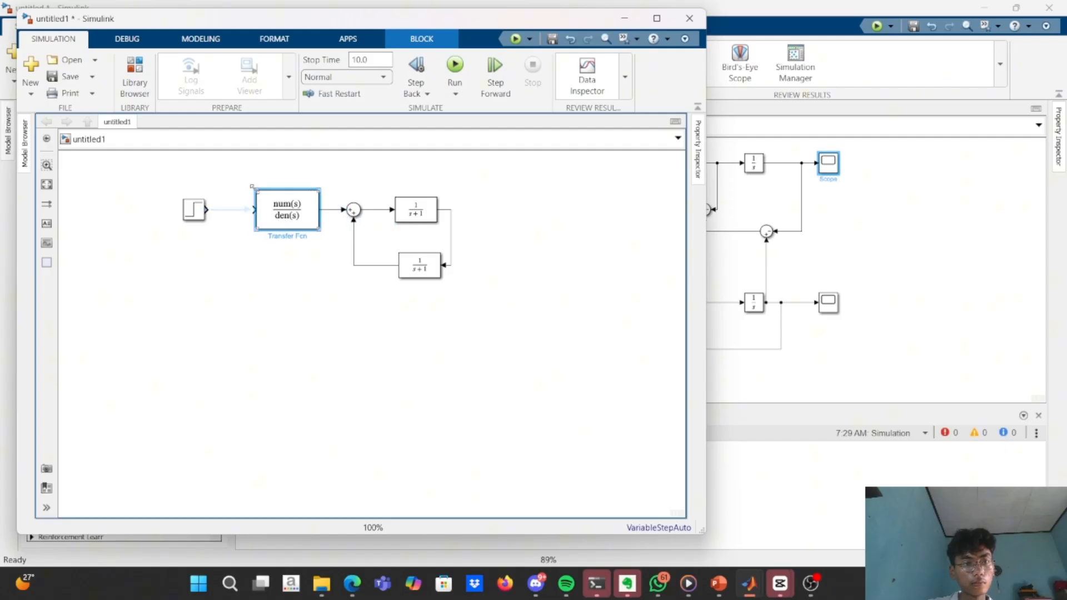
left_click_drag(256, 190, 200, 181)
double_click(252, 213)
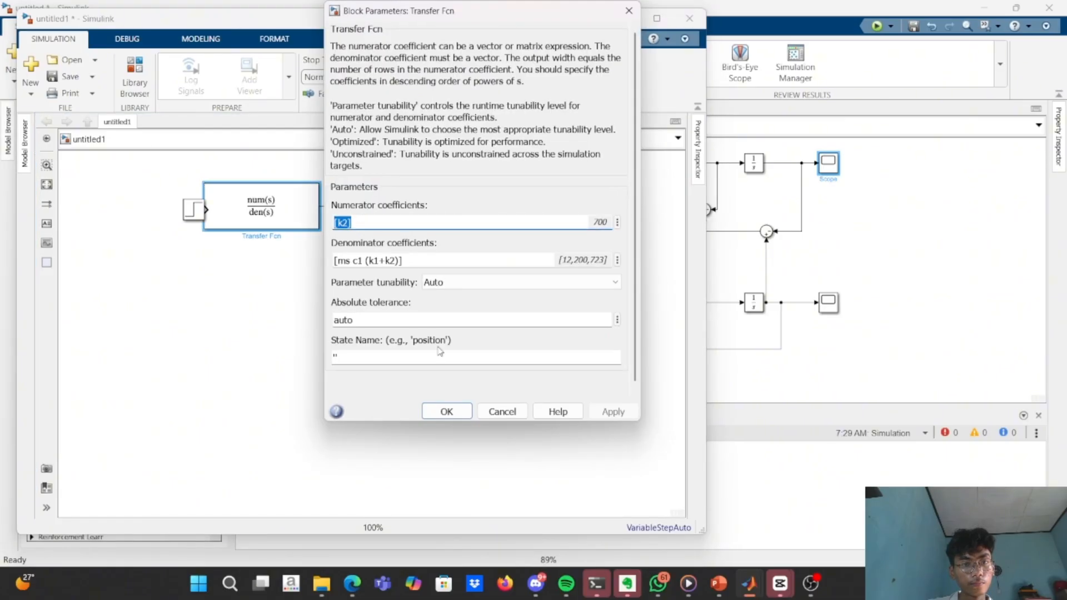
left_click(447, 412)
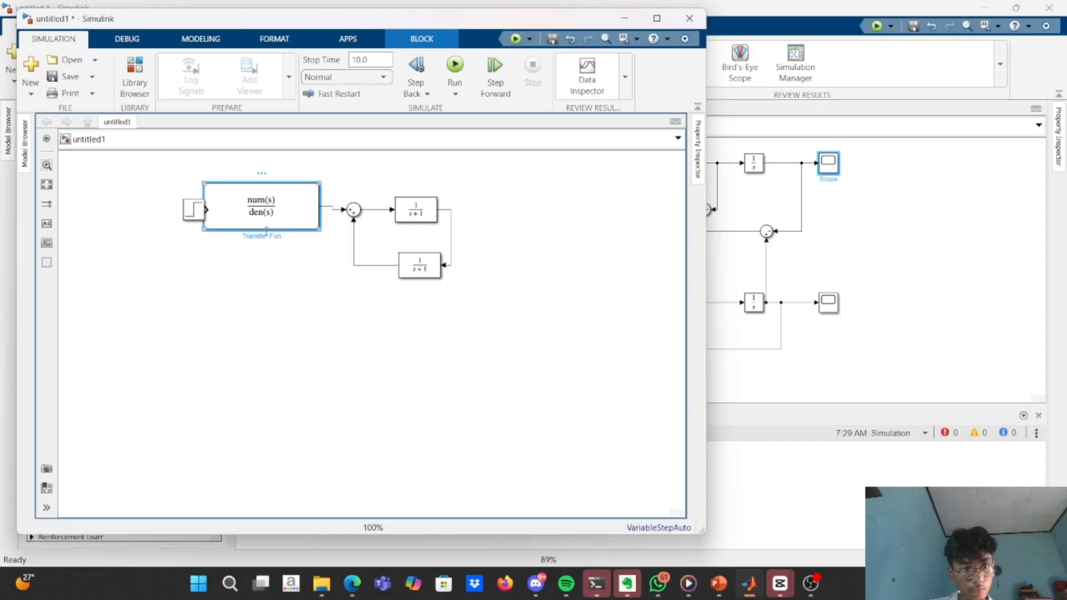
Move the Step block clear of the first Transfer Fcn block, and set Transfer Fcn1's numerator coefficients to [c1 k1].
left_click_drag(192, 210, 171, 206)
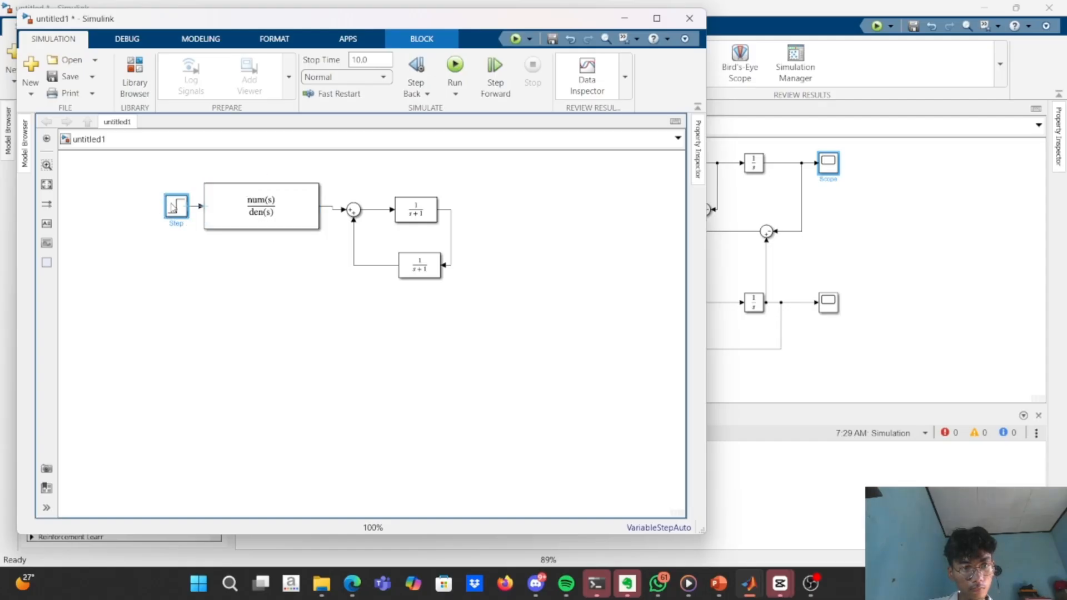
double_click(416, 214)
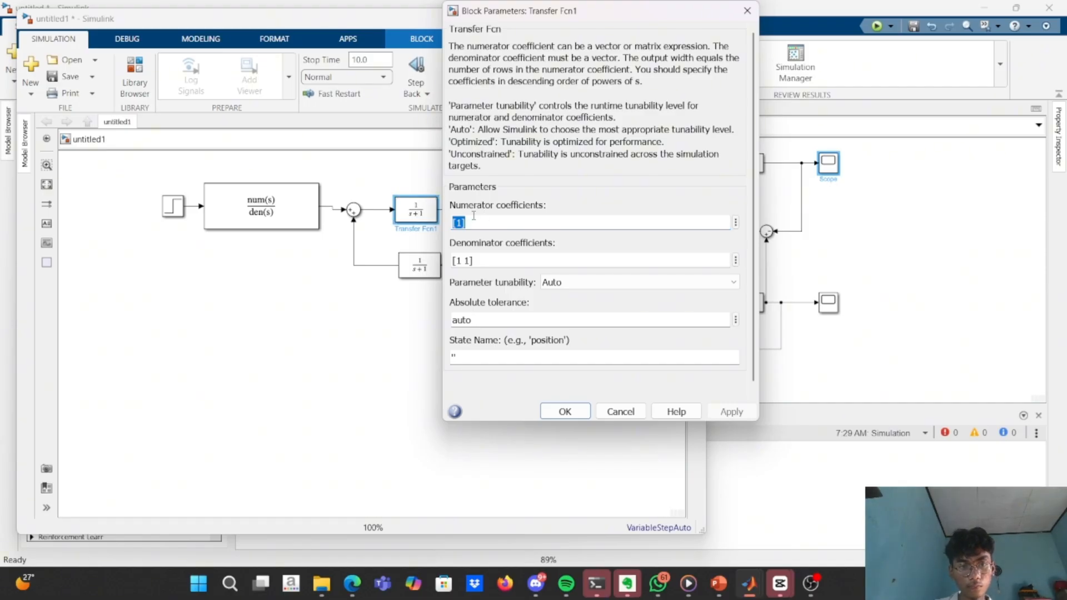
left_click(456, 222)
type("d")
key("BackSpace")
type("c1 ")
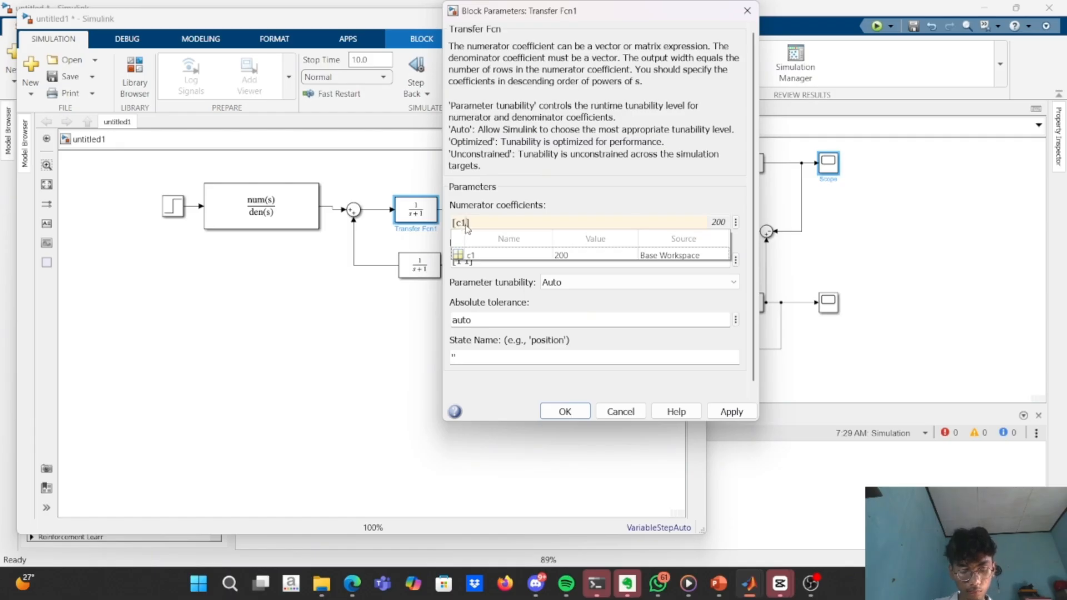
type("+")
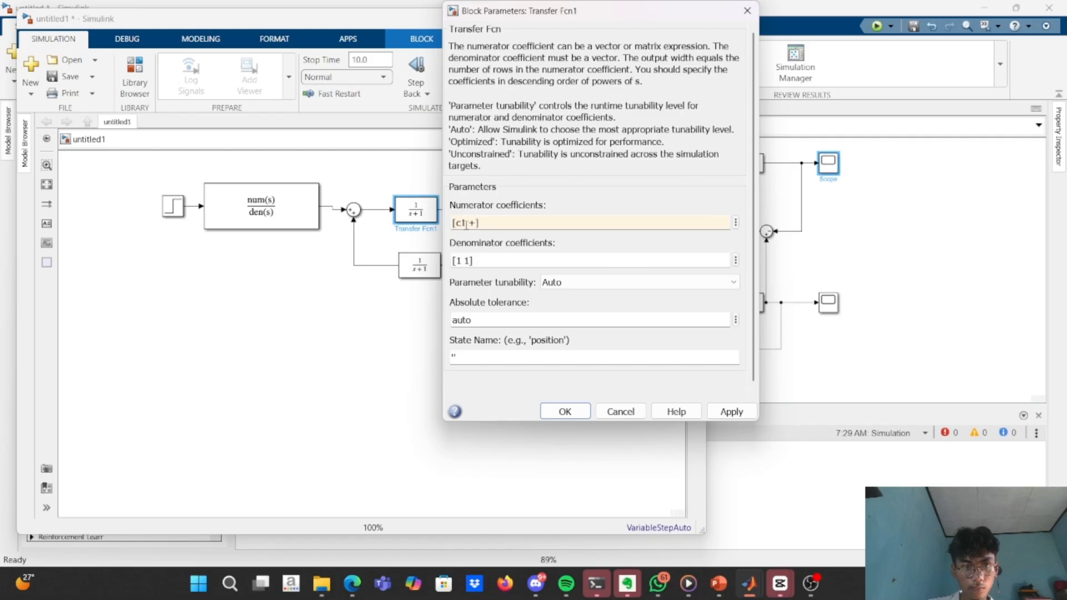
type("k1")
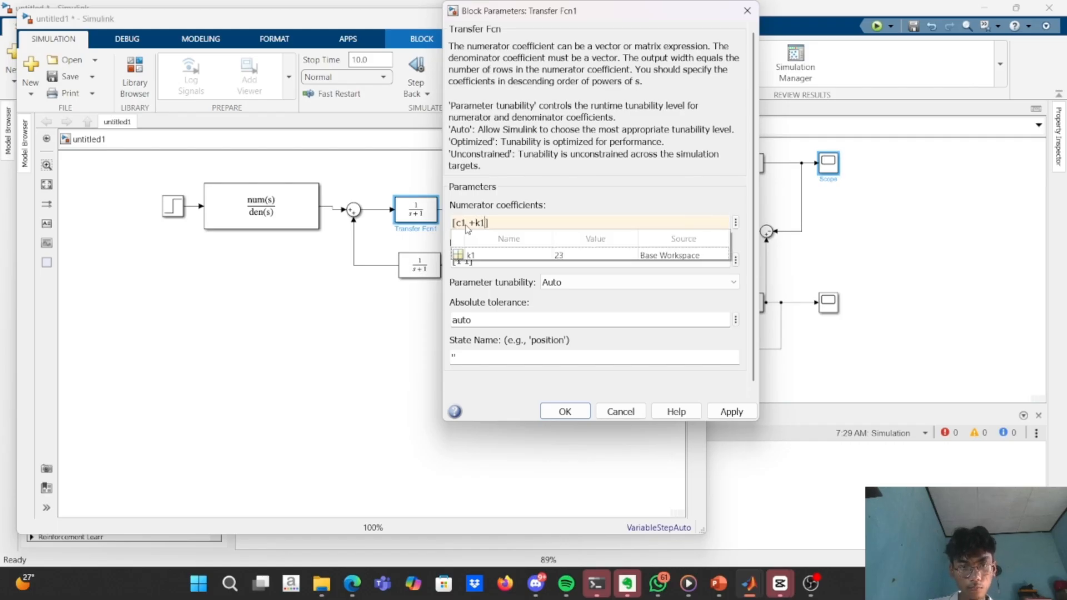
left_click(479, 256)
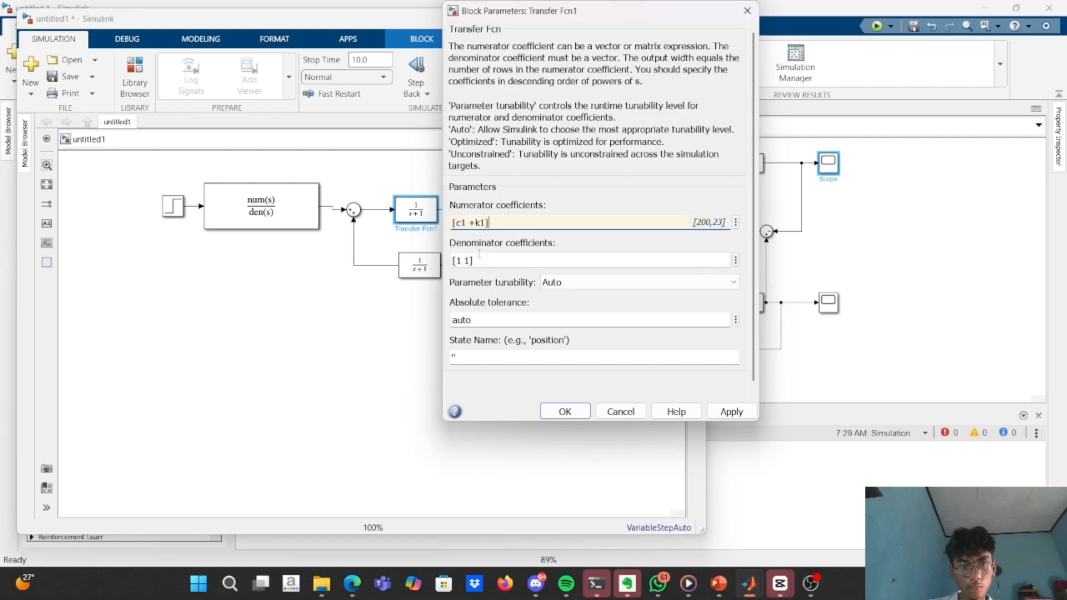
key("Tab")
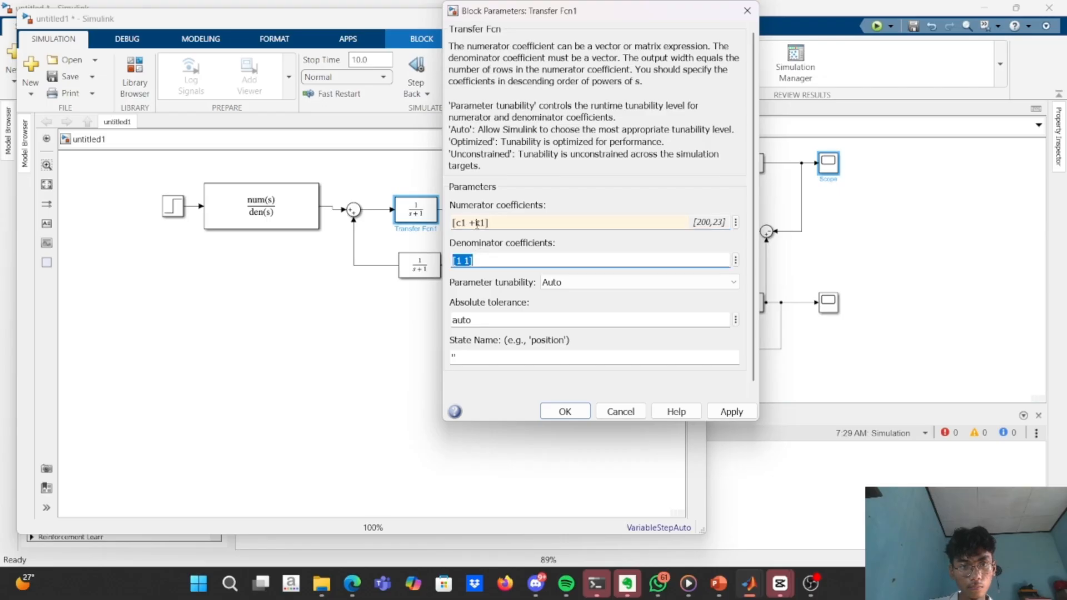
left_click(478, 222)
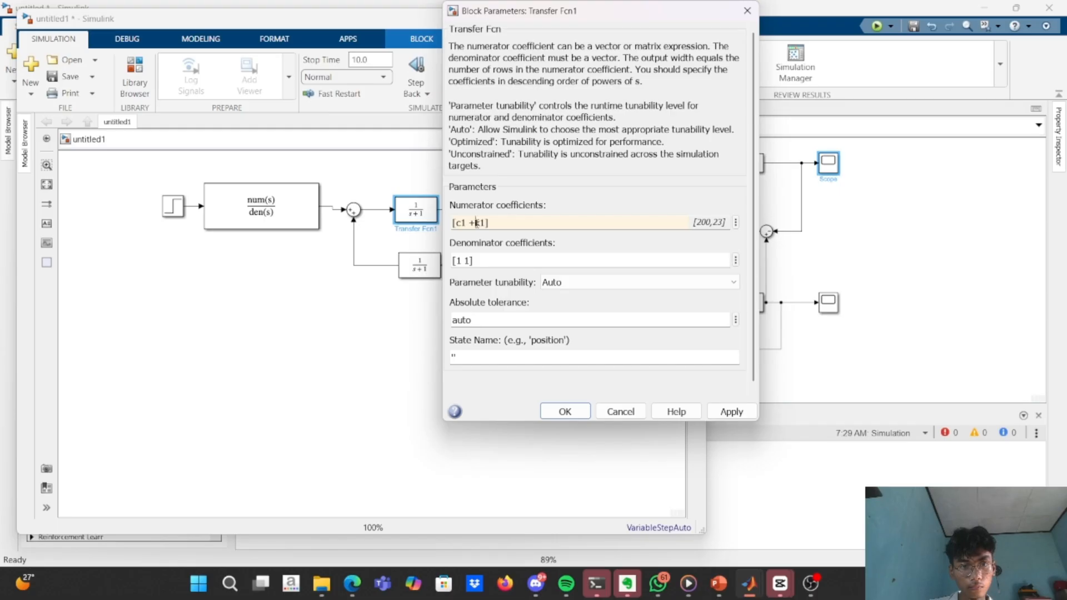
key("BackSpace")
key("BackSpace")
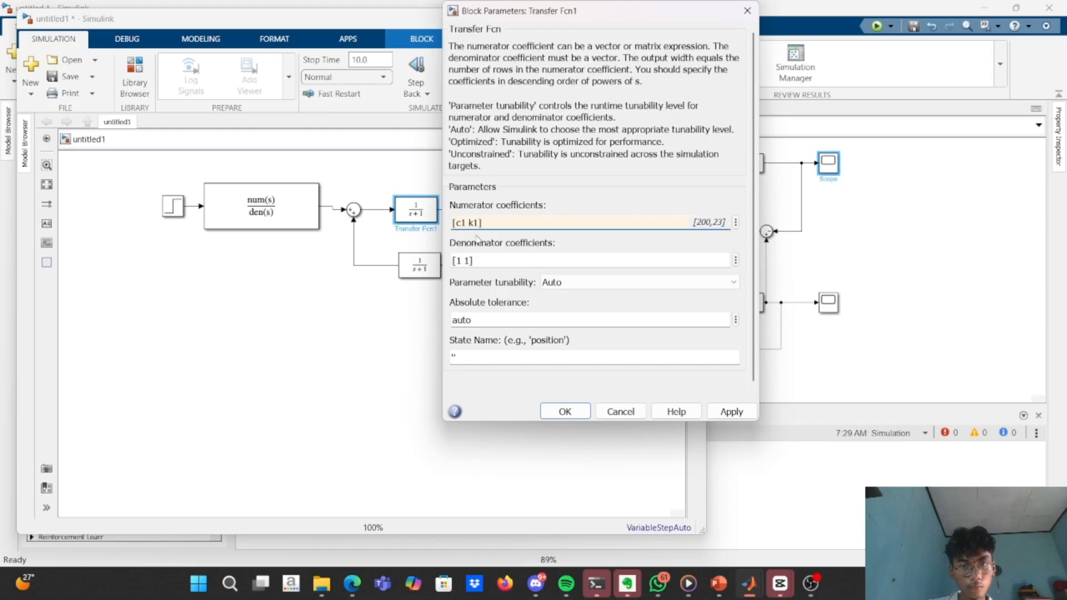
Set Transfer Fcn1's denominator coefficients to [mc c1 k1] and accept the block parameters.
left_click(472, 260)
left_click(468, 261)
key("BackSpace")
key("BackSpace")
key("BackSpace")
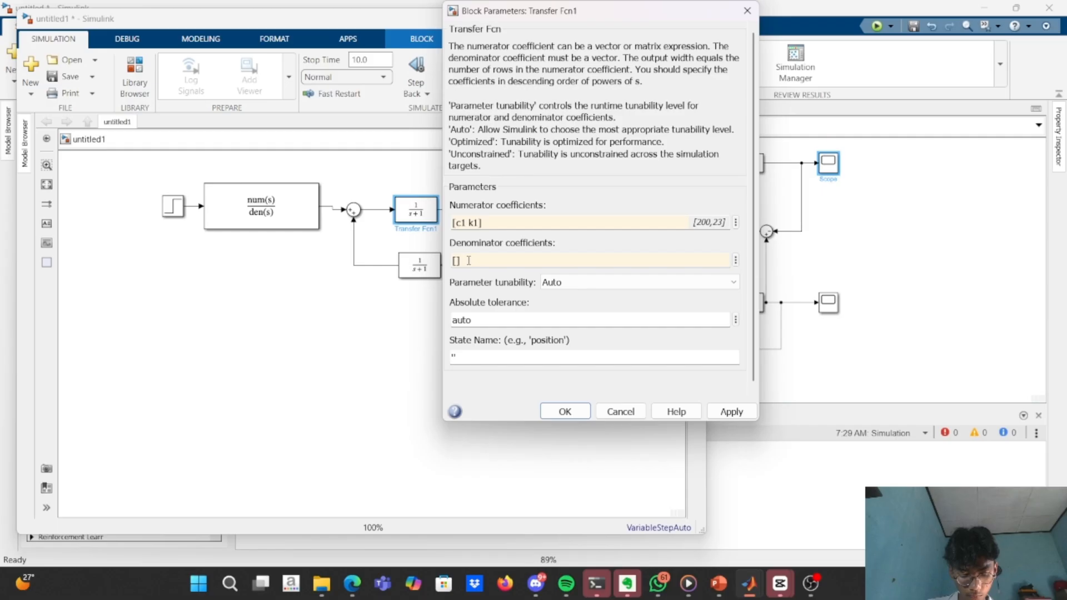
type("ms")
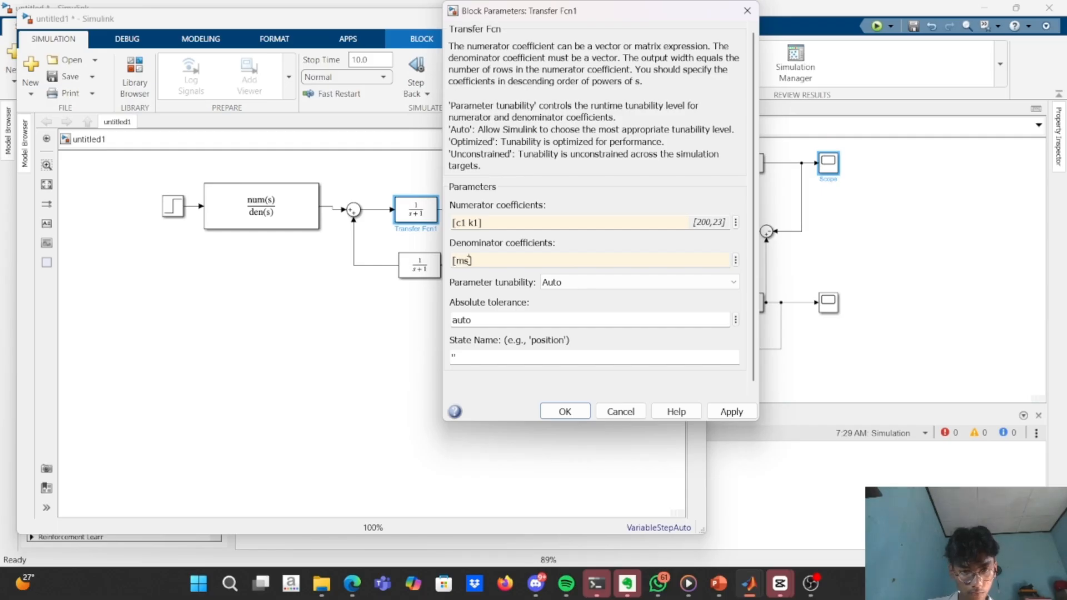
type("c c1 +")
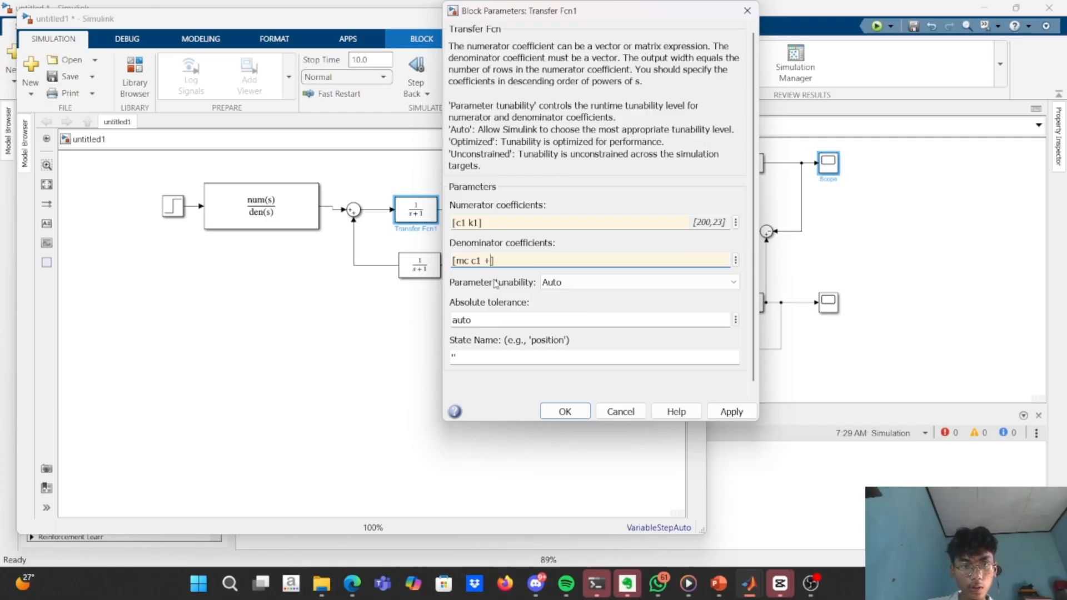
key("BackSpace")
type("k1")
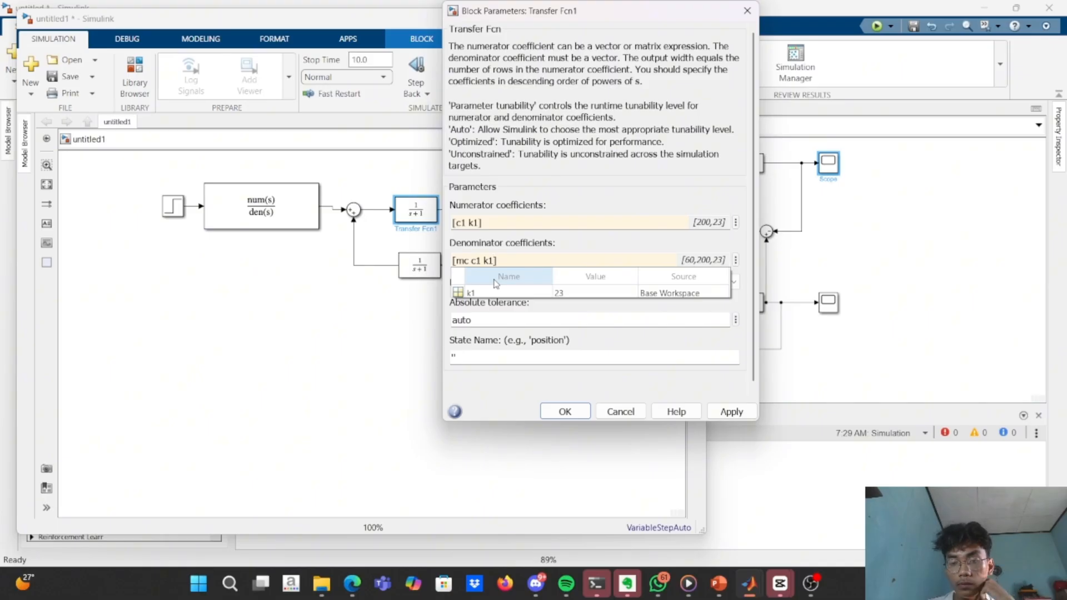
left_click(565, 412)
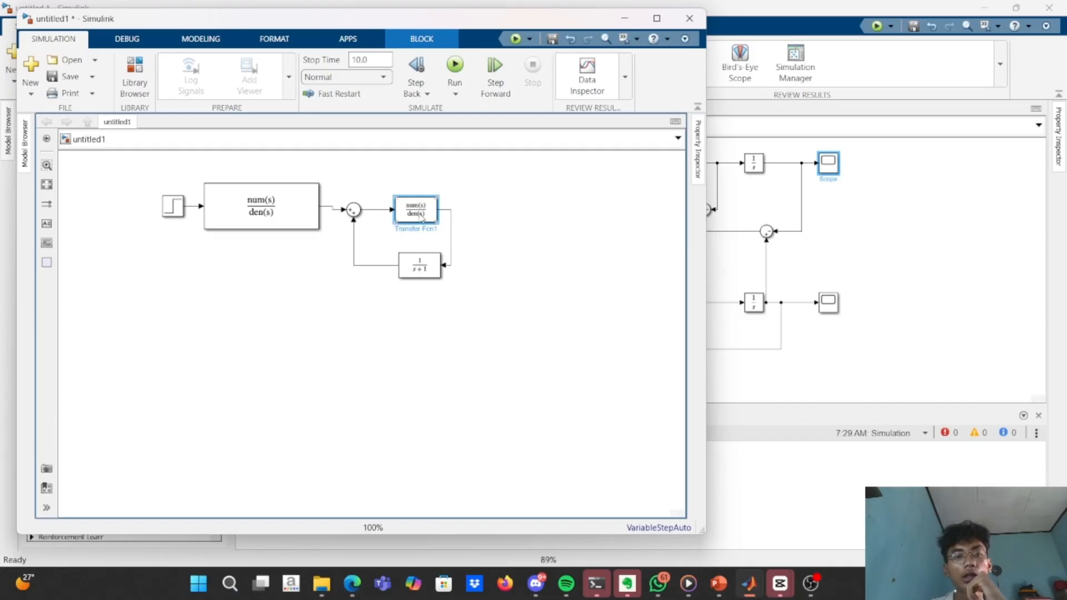
Enlarge both forward-path transfer function blocks until their full expressions fit, and move the Step block clear of the first one.
left_click_drag(438, 226, 565, 240)
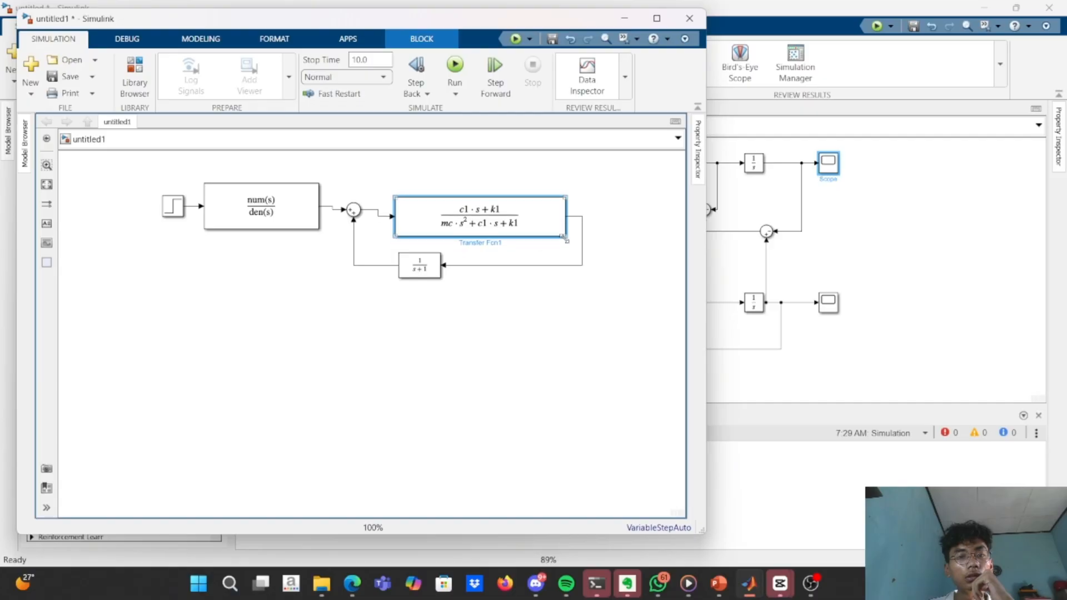
left_click_drag(203, 230, 182, 253)
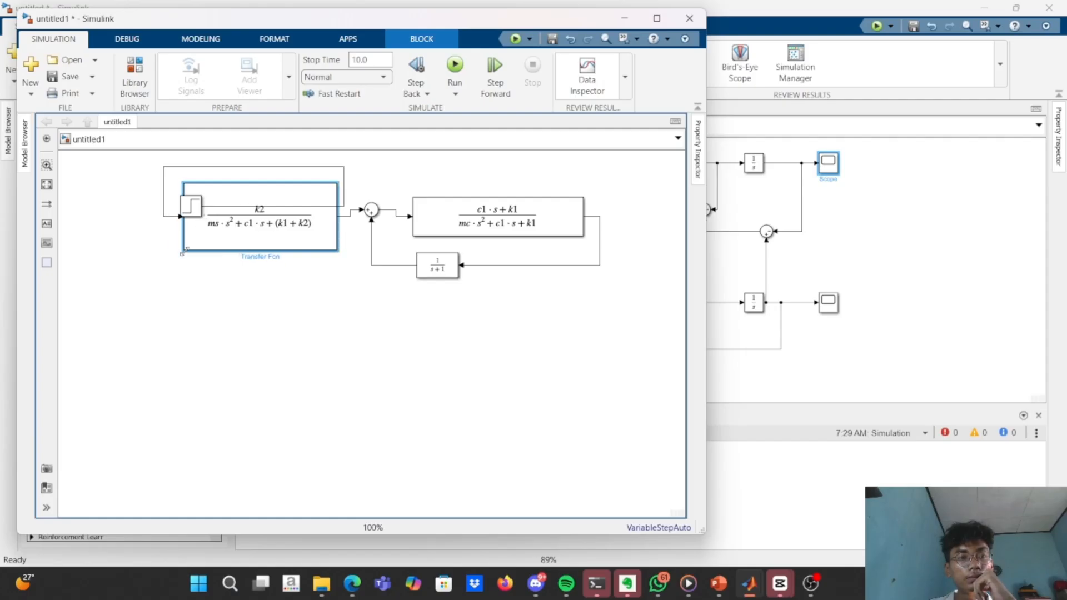
left_click_drag(191, 210, 108, 221)
Replace the default feedback Transfer Fcn block with a copy of Transfer Fcn1 placed below the original.
left_click(478, 229)
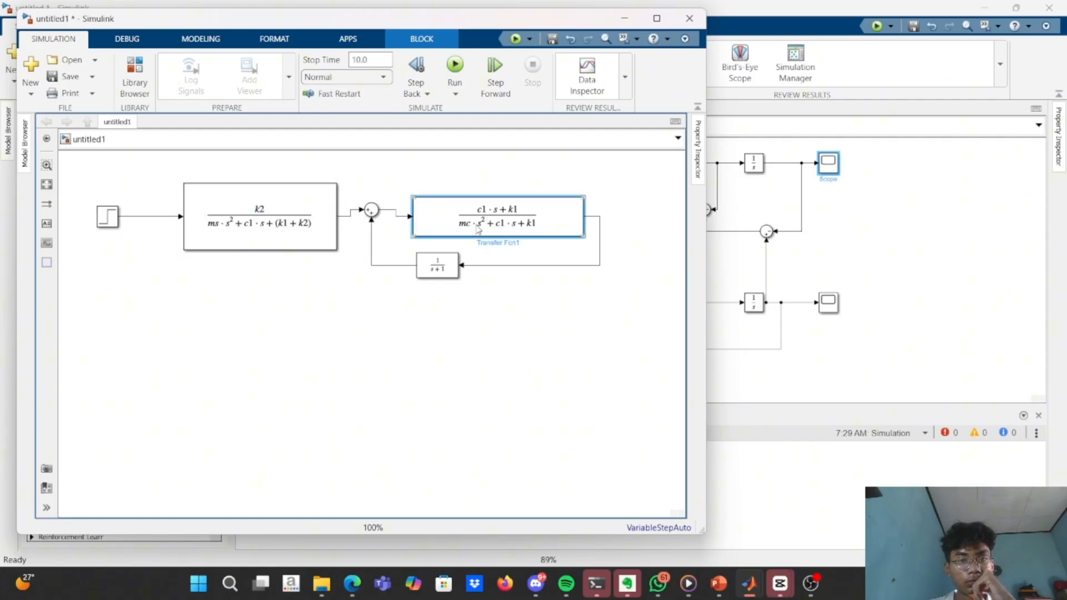
left_click(448, 269)
key("Delete")
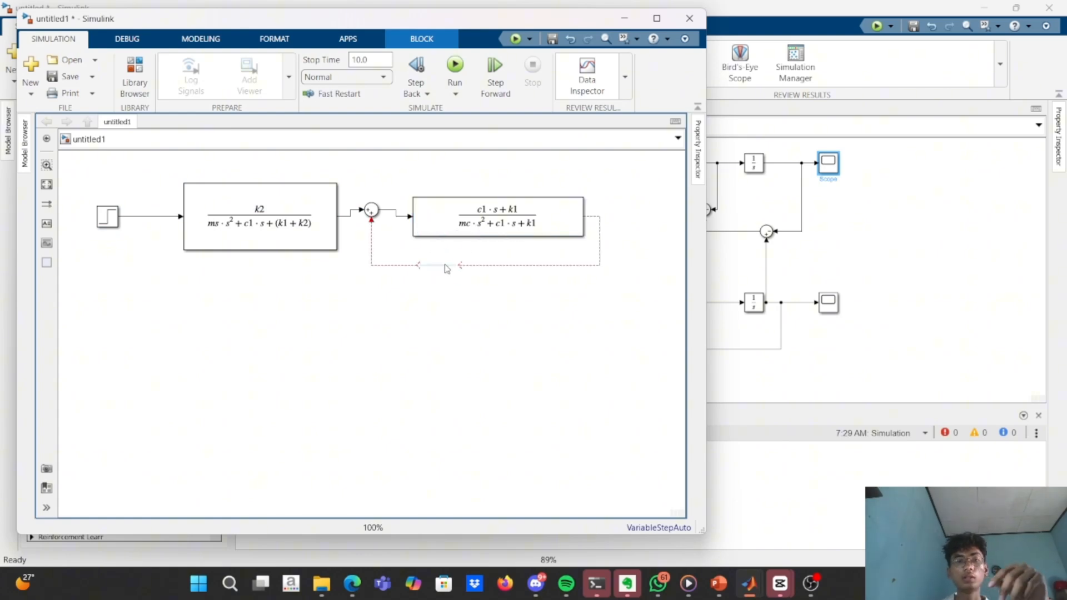
left_click(489, 230)
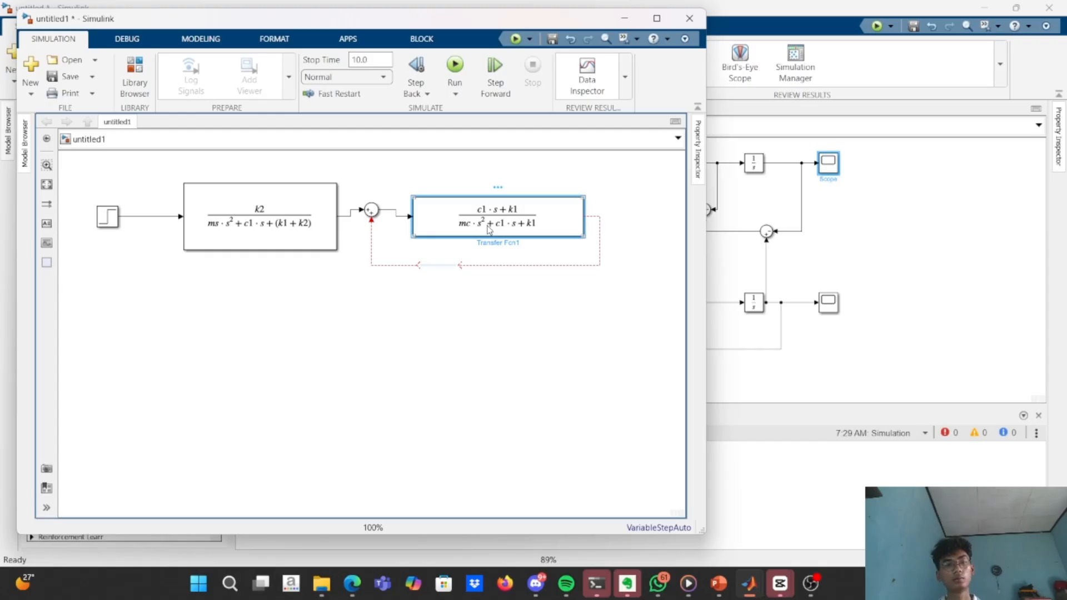
key("ctrl+v")
left_click_drag(457, 265, 456, 306)
Delete the broken line from Transfer Fcn1's output and try to draw a new one to the copied block.
left_click(598, 266)
left_click(616, 288)
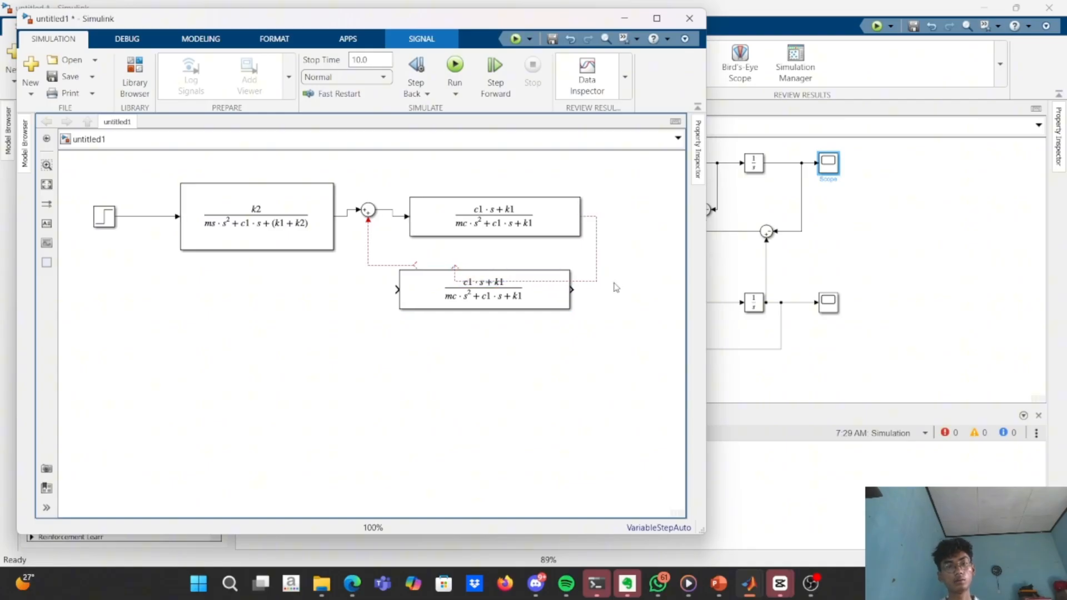
left_click(597, 276)
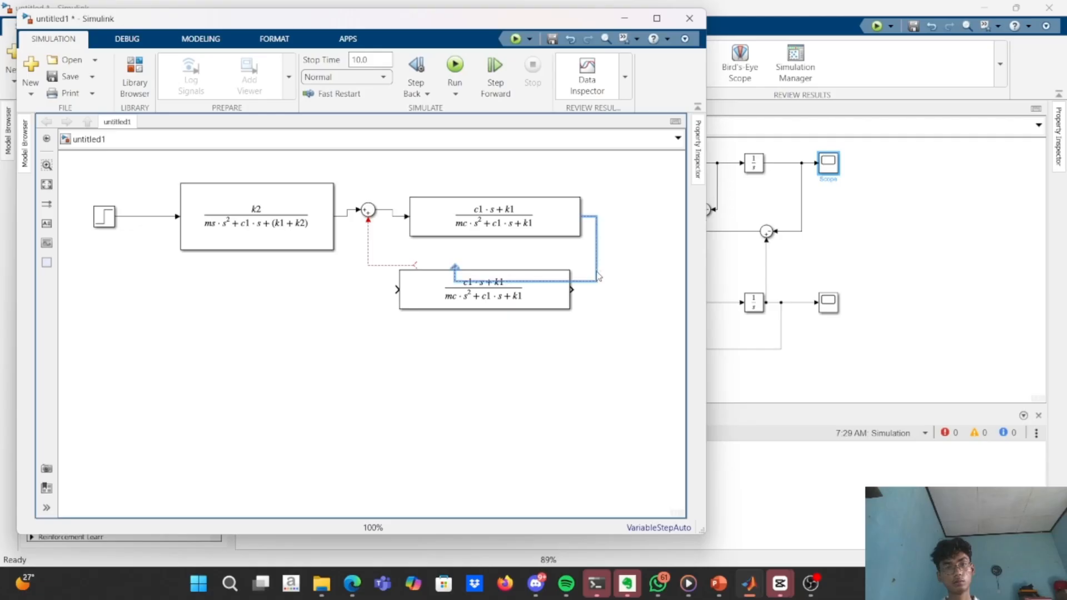
key("Delete")
left_click_drag(583, 216, 572, 288)
Rotate the copied block 180 degrees and wire it from Transfer Fcn1's output back to the summing block's lower input.
left_click(440, 284)
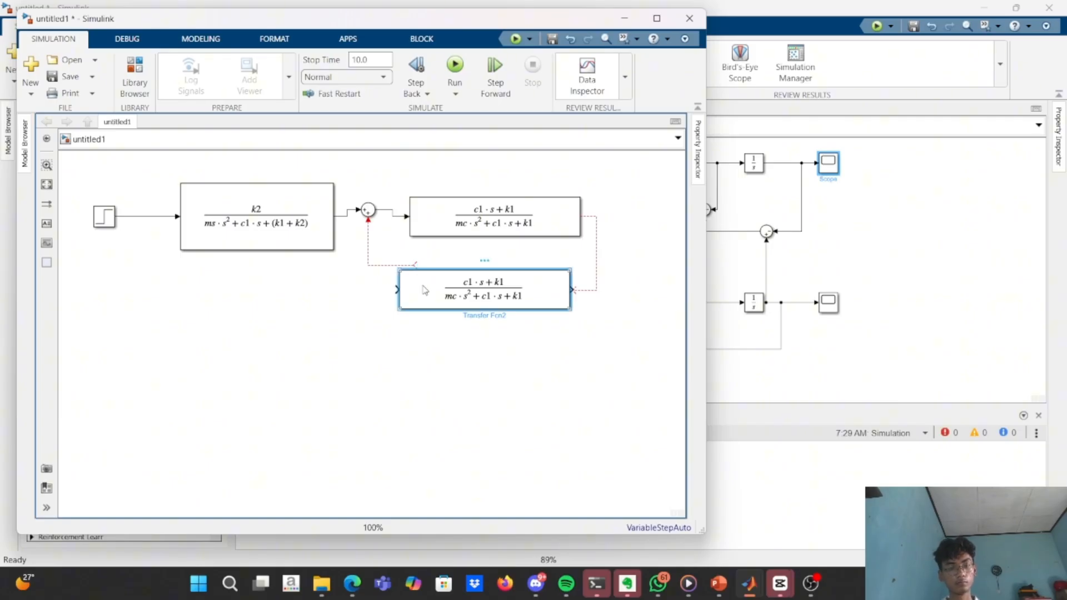
key("ctrl+r")
key("ctrl+r")
left_click(611, 290)
left_click(587, 289)
key("Delete")
left_click_drag(583, 217, 571, 289)
left_click_drag(390, 266, 374, 220)
key("Delete")
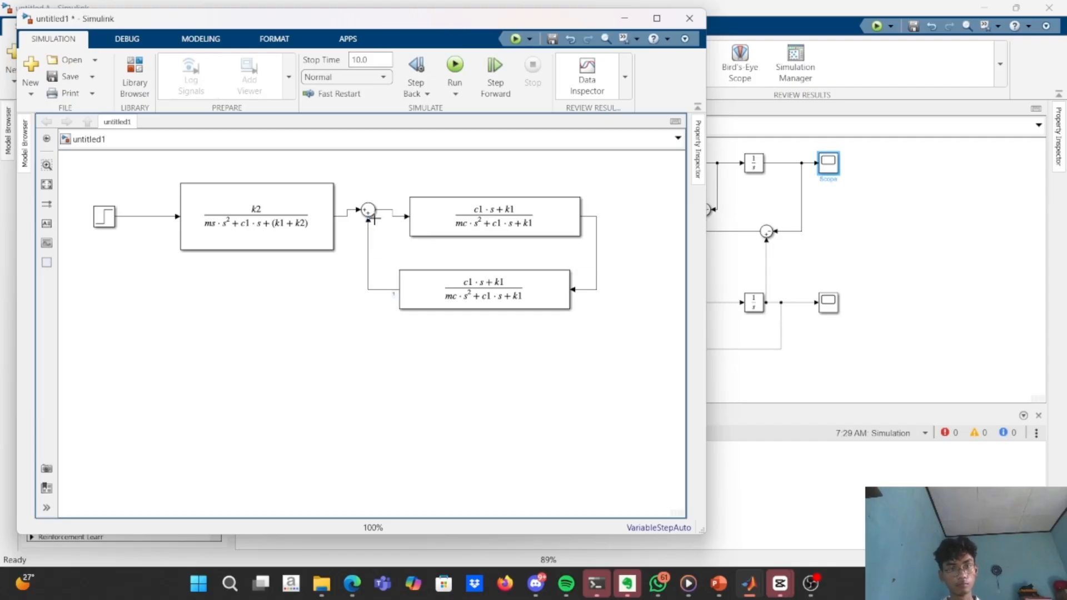
Check the Ys equation's feedback term on the Quarter Car Model - S Domain slide, and return to the Simulink model.
key("alt+Tab")
key("alt+Tab")
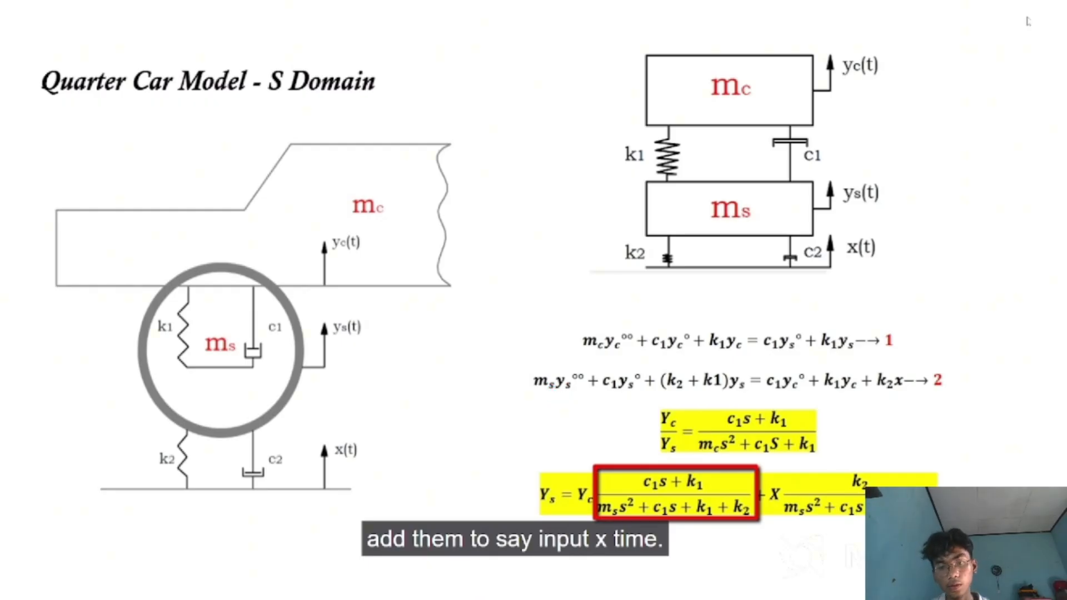
key("alt+Tab")
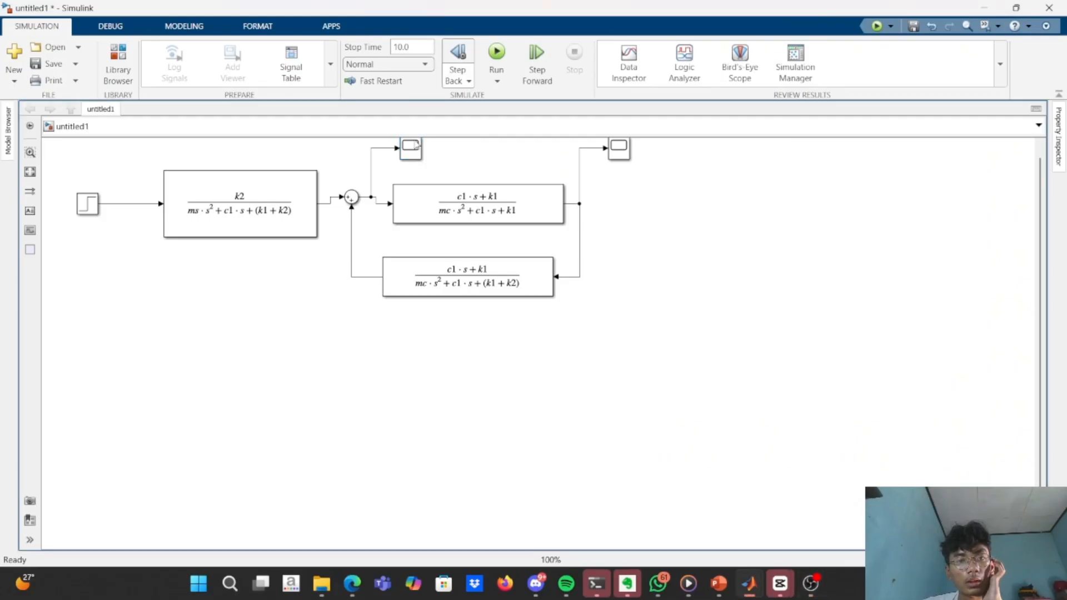
Examine the response curves in the scope after the summing block and in Scope1 at Transfer Fcn1's output.
double_click(410, 148)
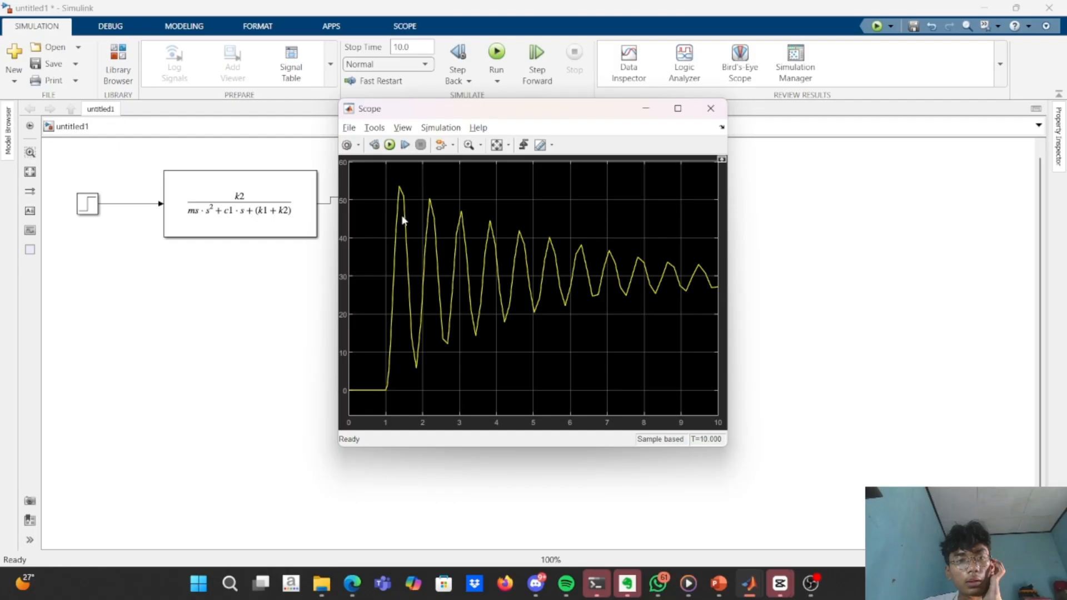
left_click_drag(539, 106, 653, 214)
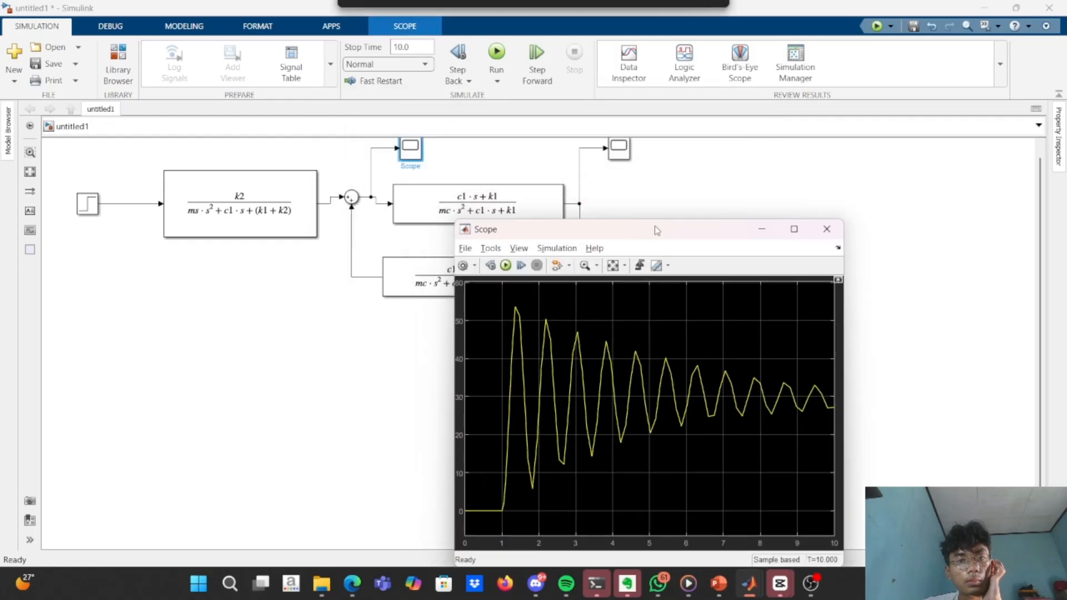
double_click(618, 148)
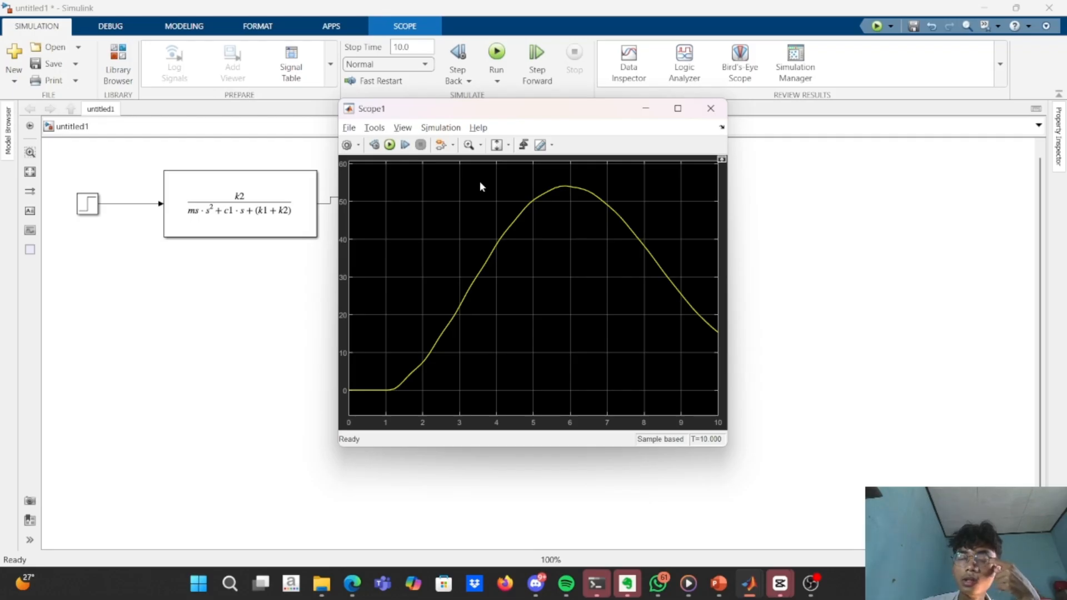
left_click(510, 146)
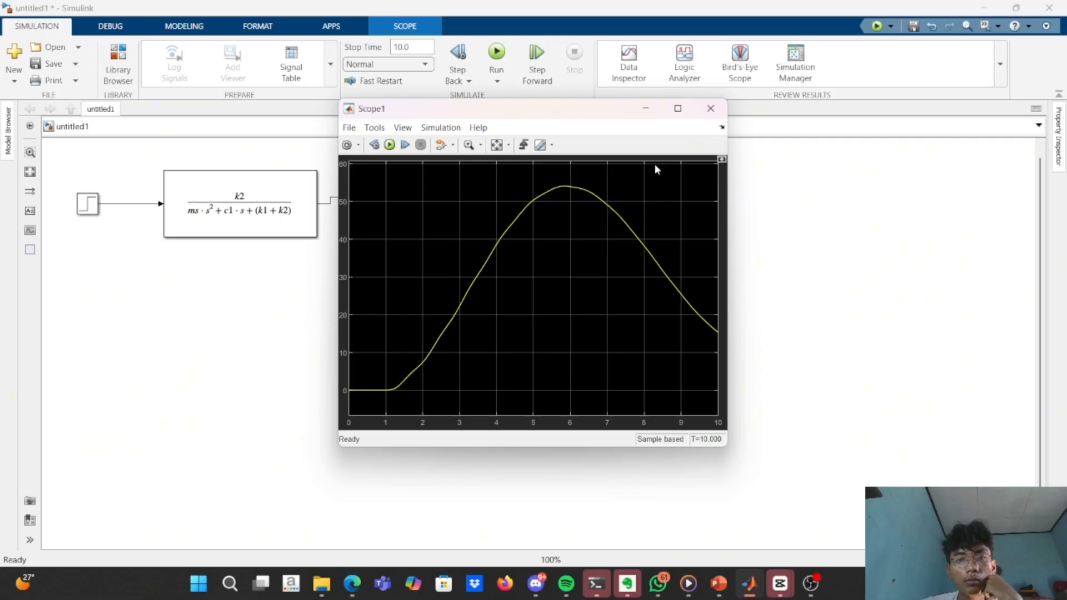
left_click(647, 107)
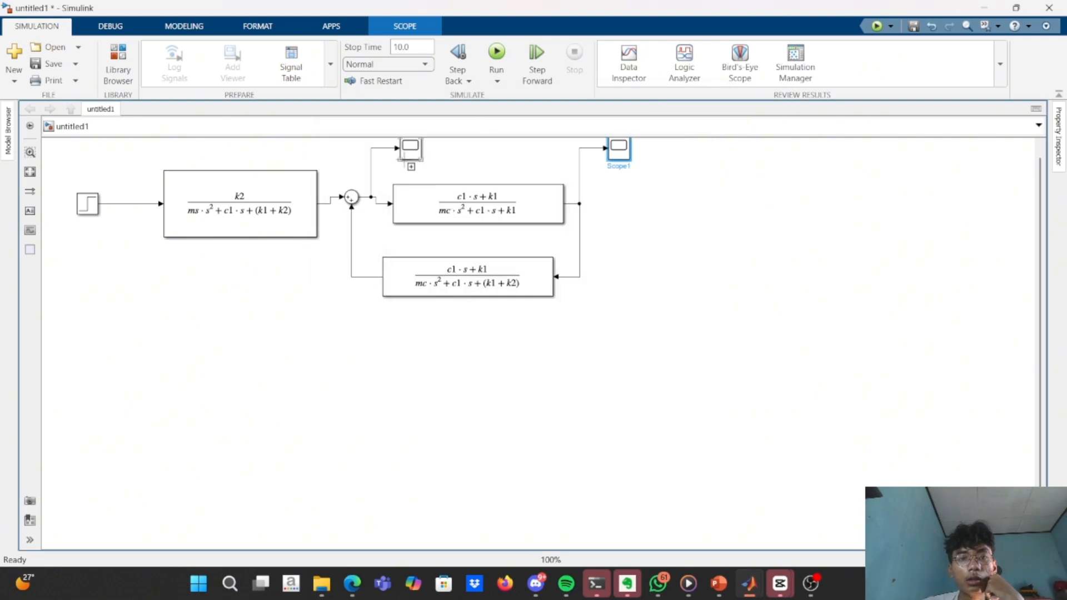
double_click(409, 151)
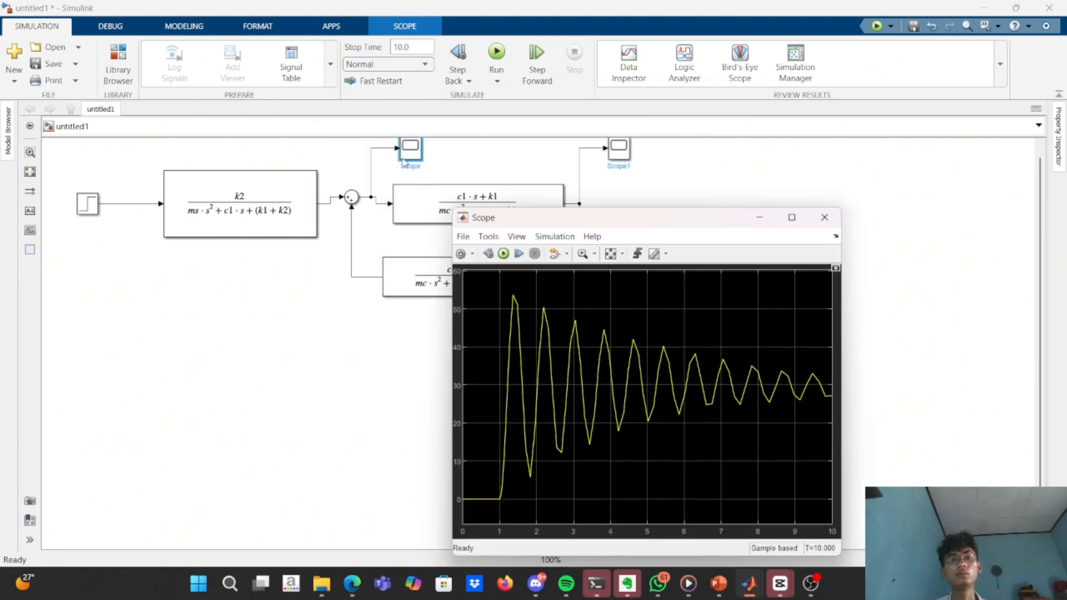
left_click(757, 221)
Switch to MATLAB, set c1 to 100 in QAURTER_MOBIL.m and run the script before returning to the Simulink model.
key("alt+Tab")
key("Tab")
key("Tab")
key("Tab")
key("Tab")
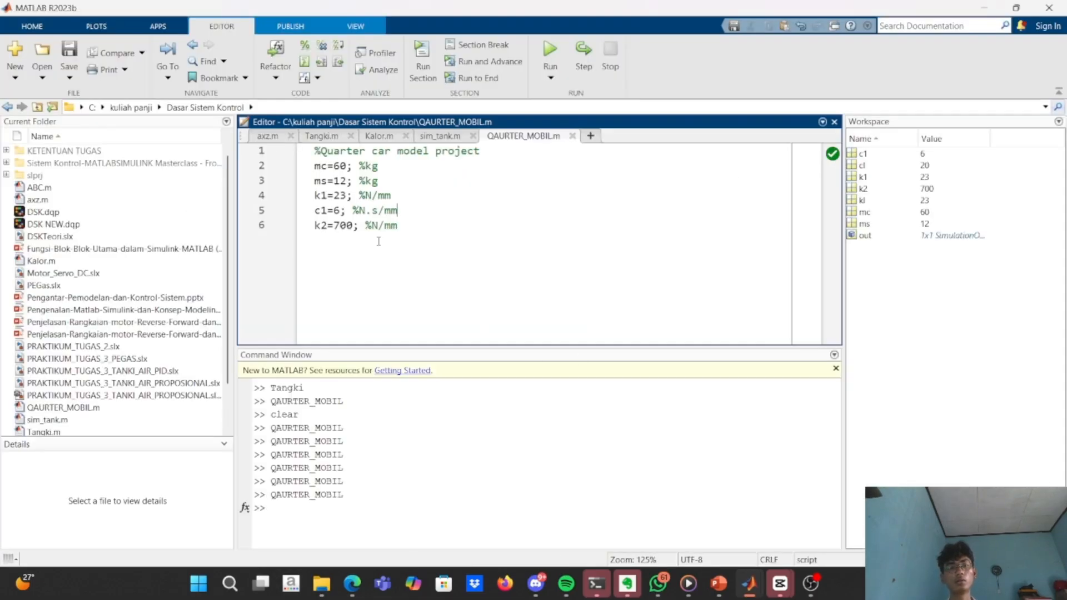
left_click(340, 217)
key("BackSpace")
type("100")
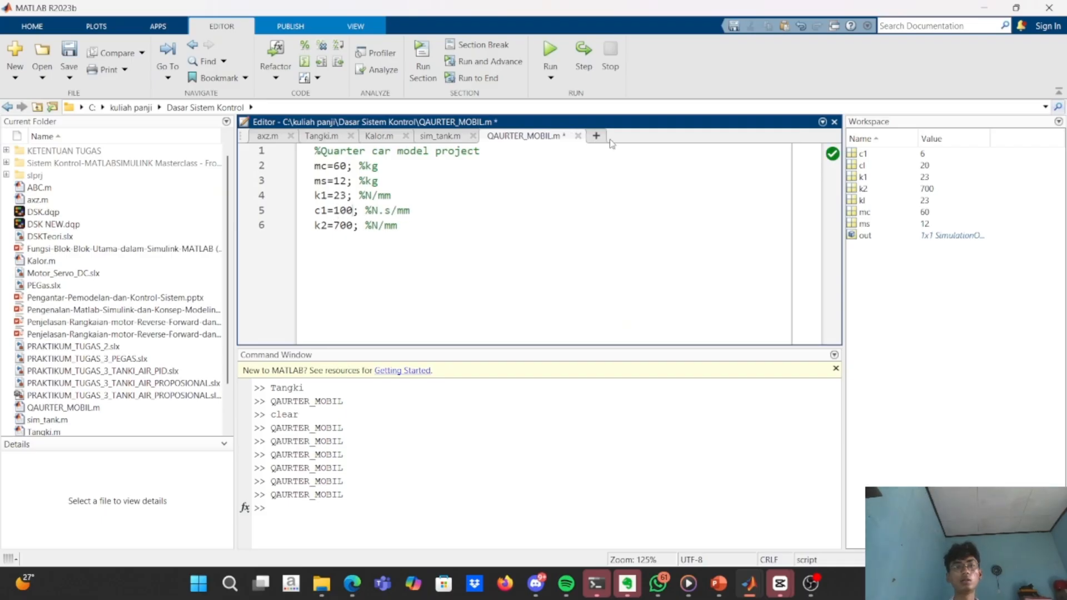
left_click(549, 49)
key("alt+Tab")
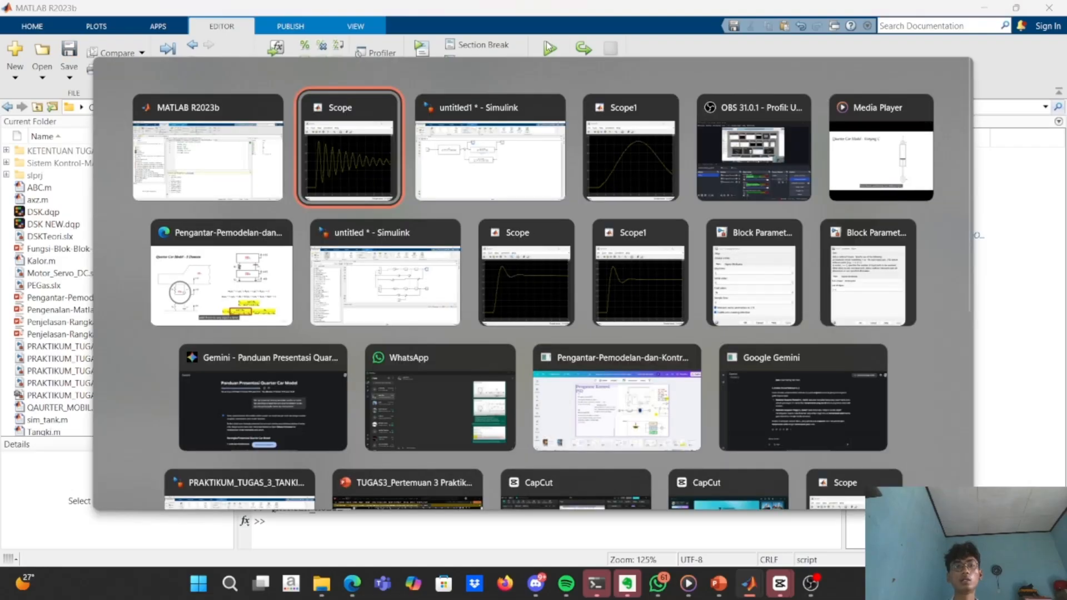
key("alt+Tab")
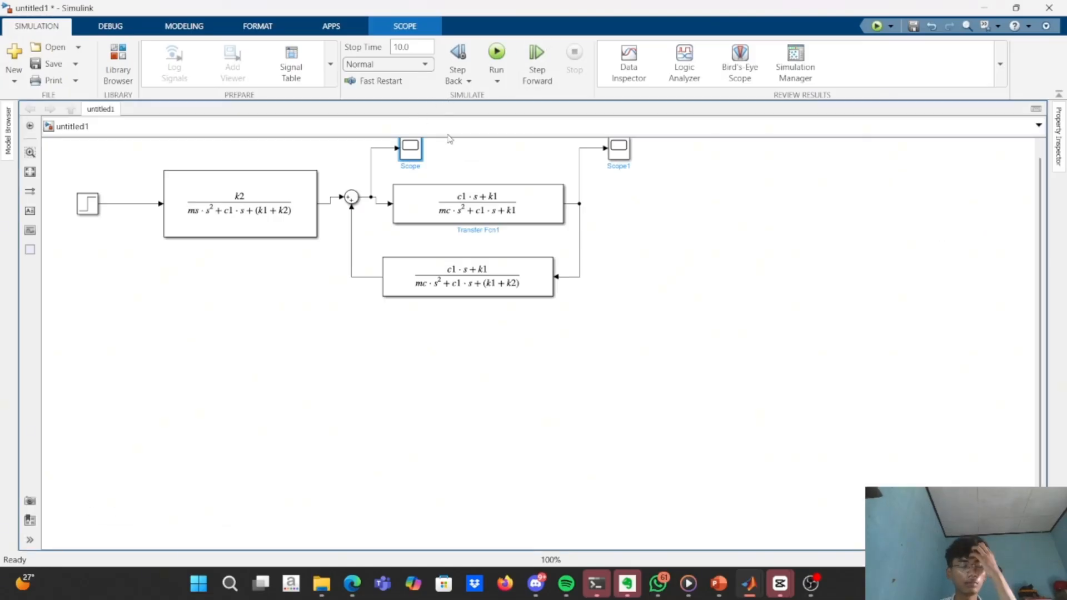
Rerun the simulation and examine the response curves in the scope after the summing block and in Scope1.
double_click(414, 150)
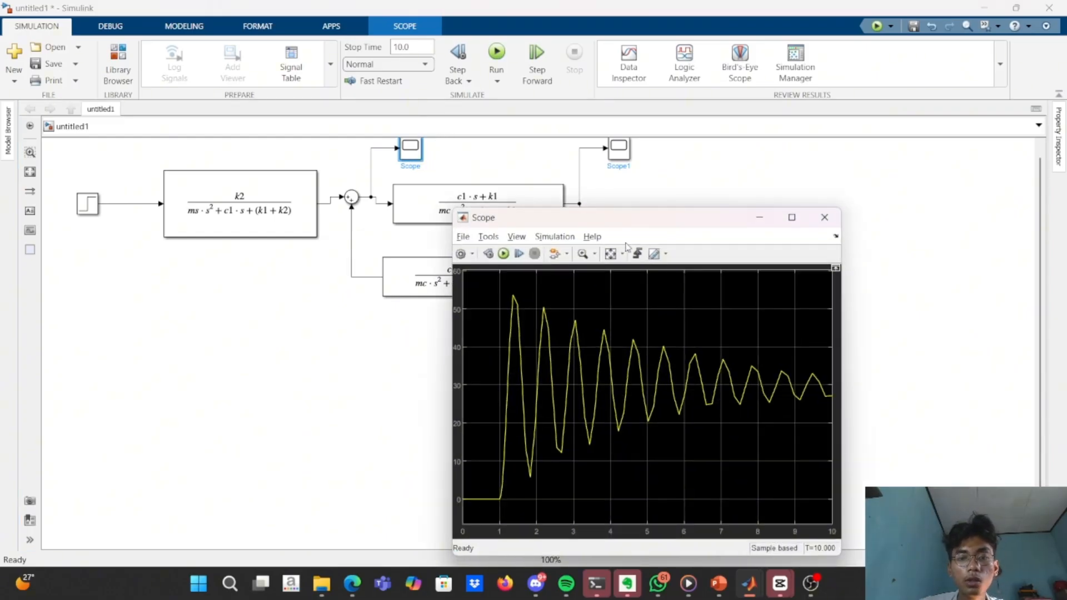
left_click(760, 217)
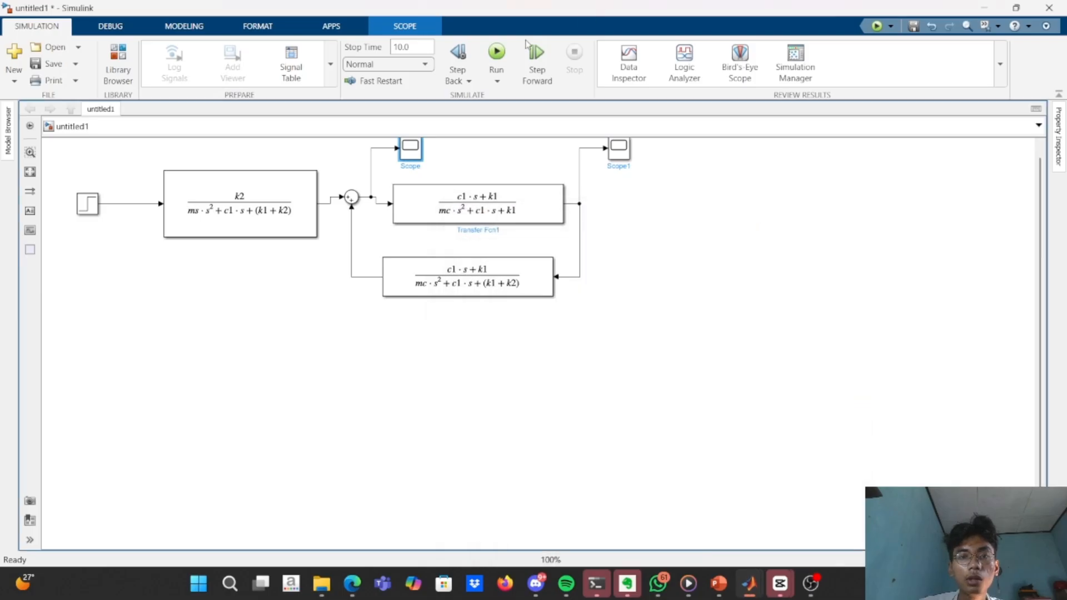
left_click(503, 50)
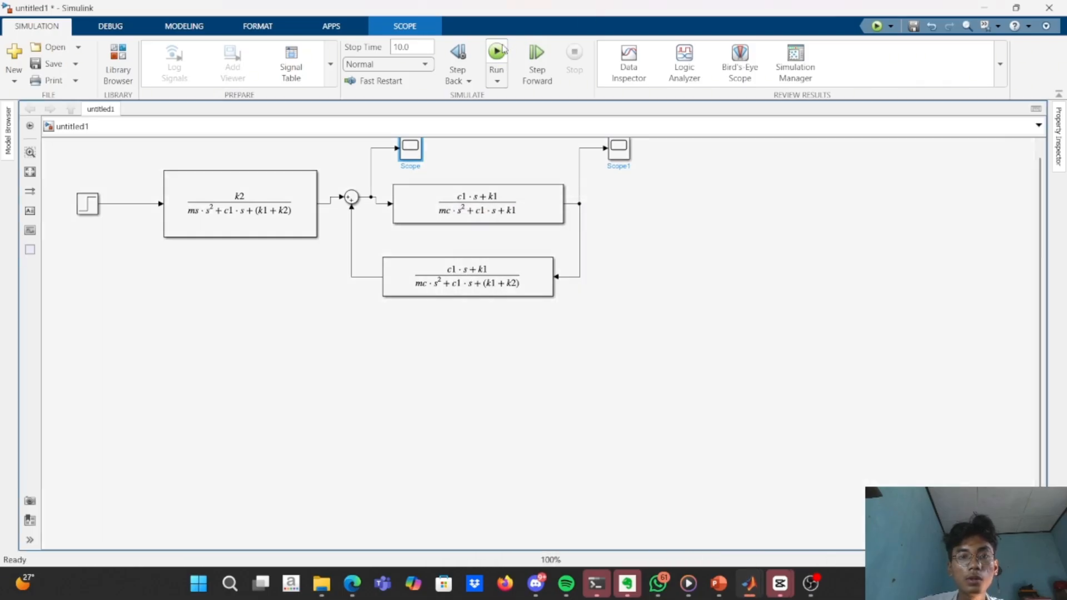
double_click(410, 148)
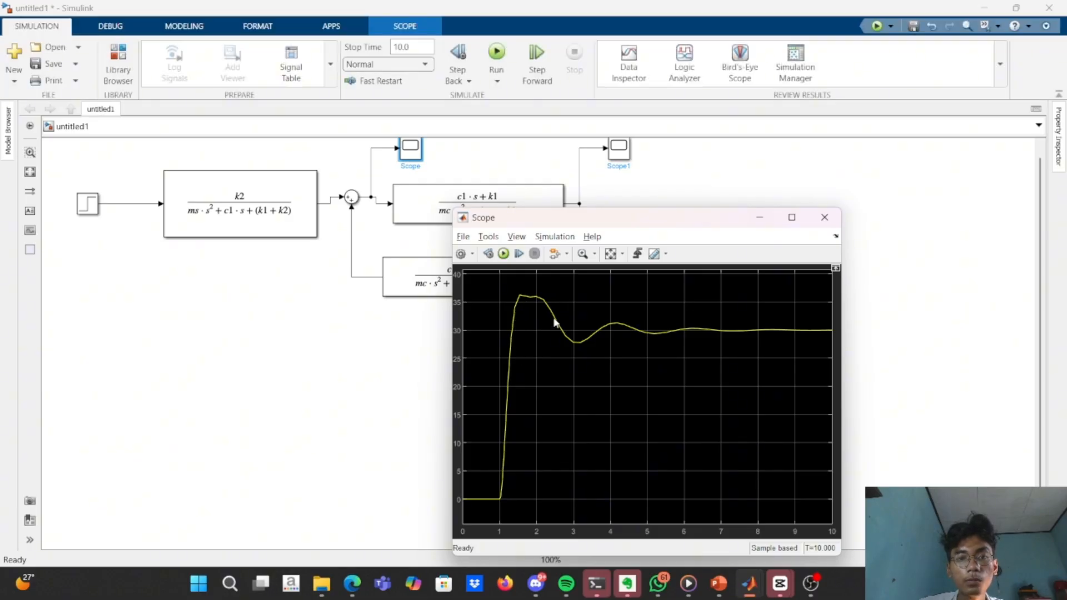
left_click(762, 221)
double_click(619, 148)
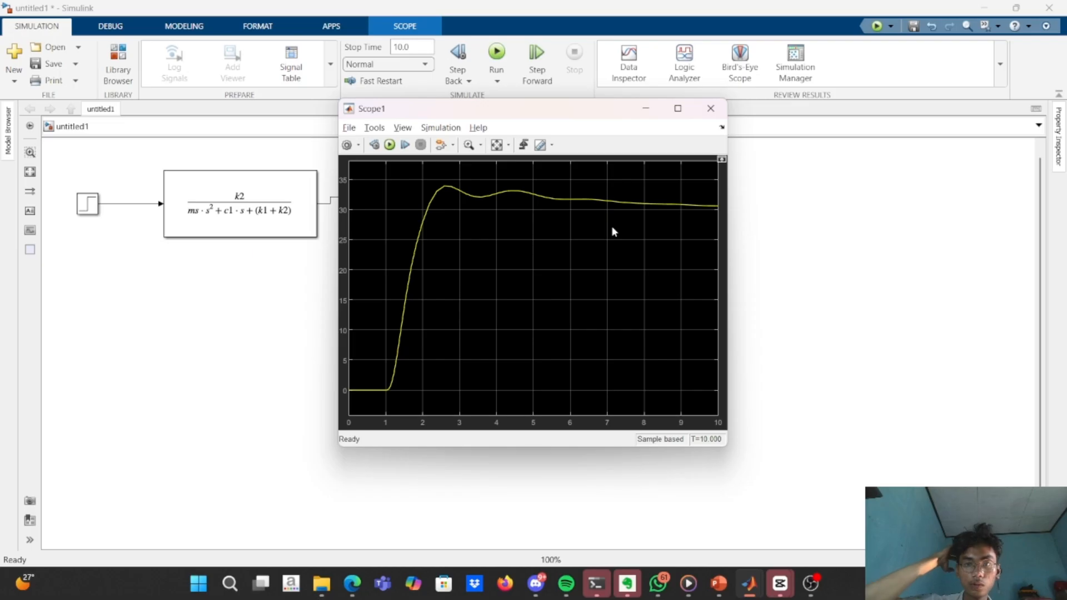
left_click(649, 109)
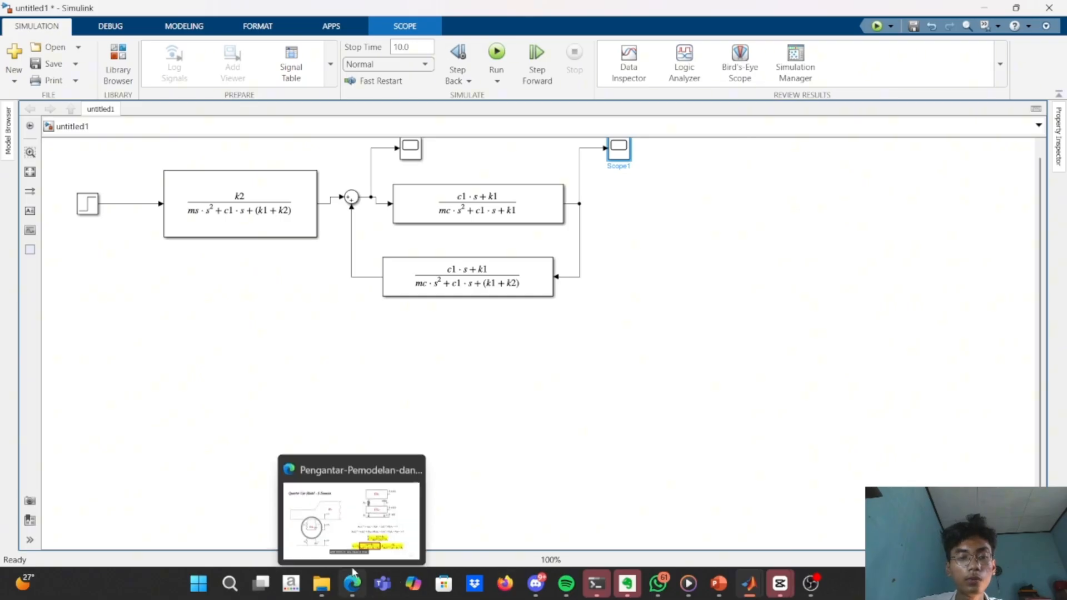
Switch to the Canva presentation in Edge, advance to the Simulasi dan Analisis Suspensi slide and exit the full-screen presentation.
left_click(349, 503)
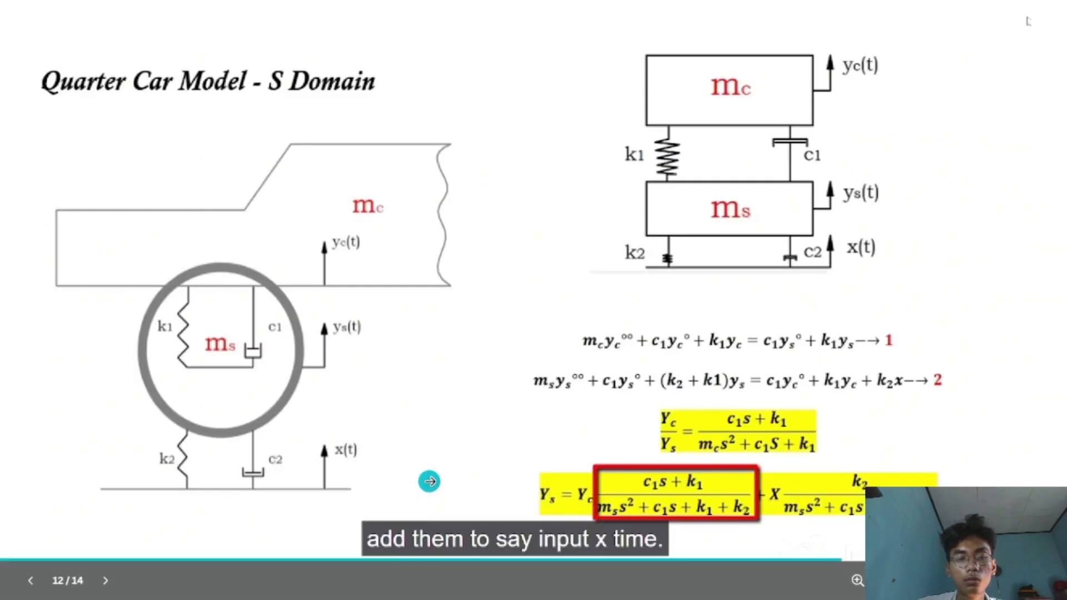
left_click(428, 479)
key("Right")
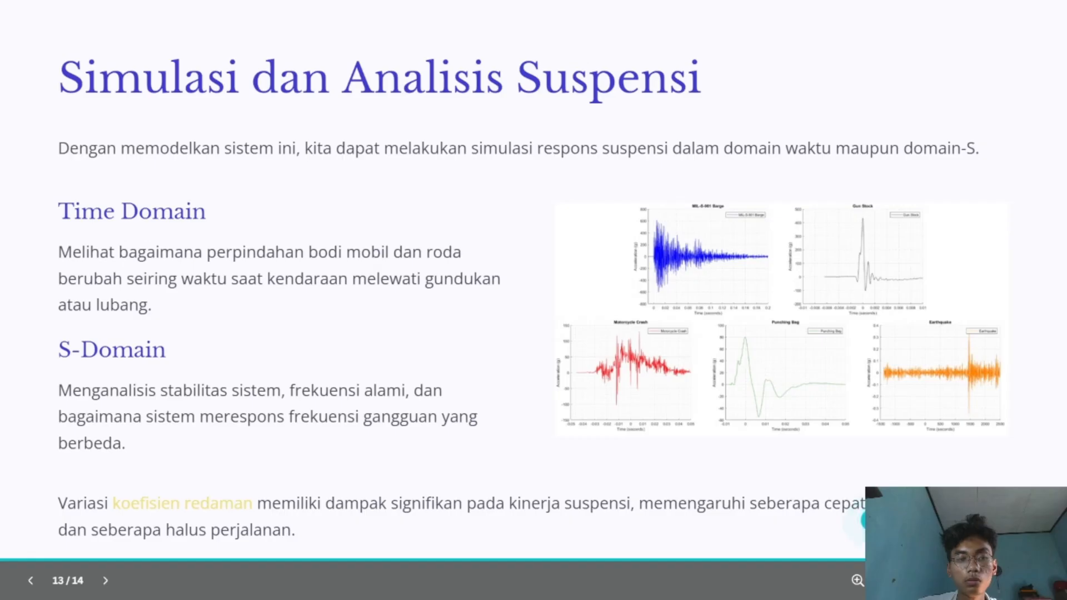
key("Escape")
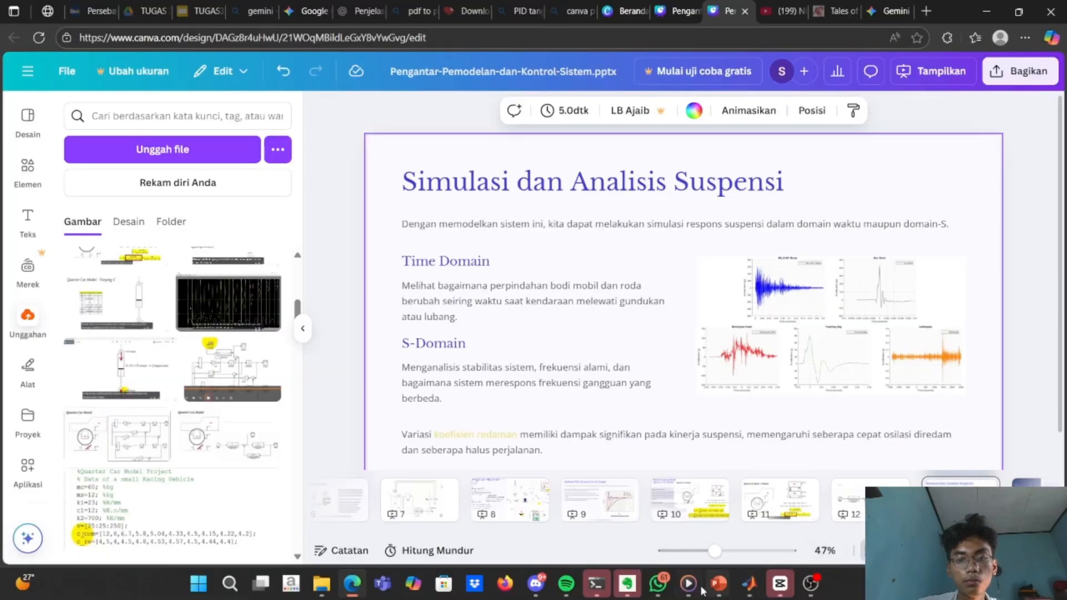
Switch to Media Player, pause the lecture video at the Varying C slide and return to the Canva design.
left_click(689, 584)
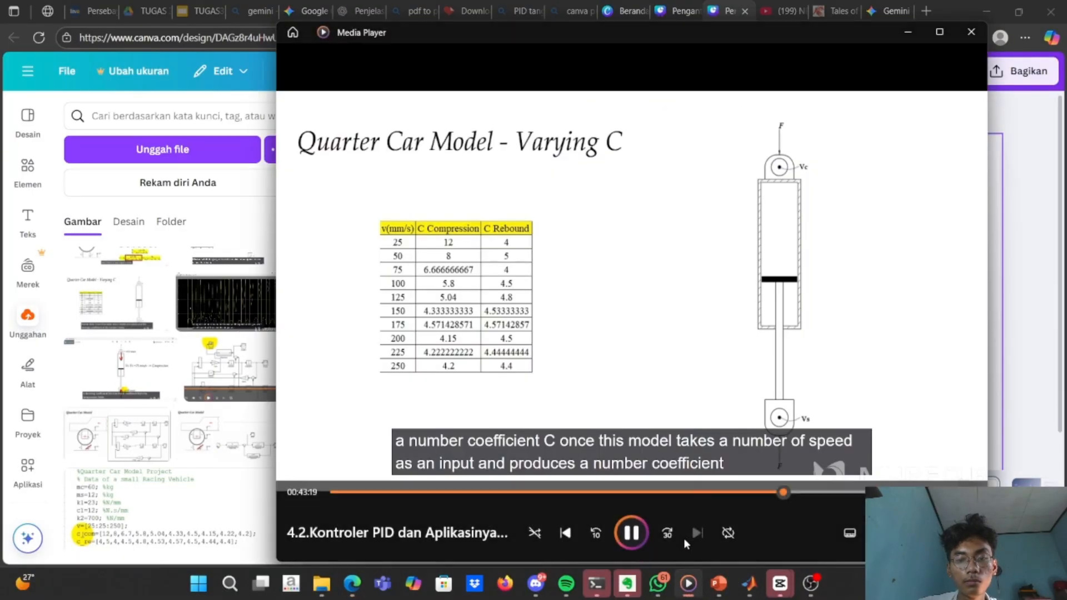
left_click(636, 532)
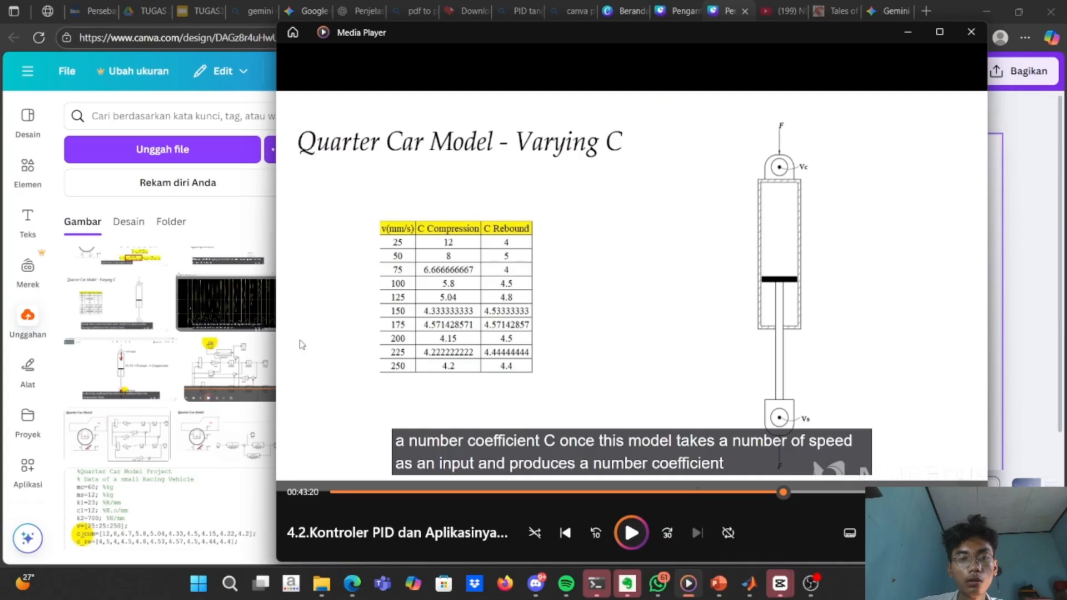
left_click(243, 212)
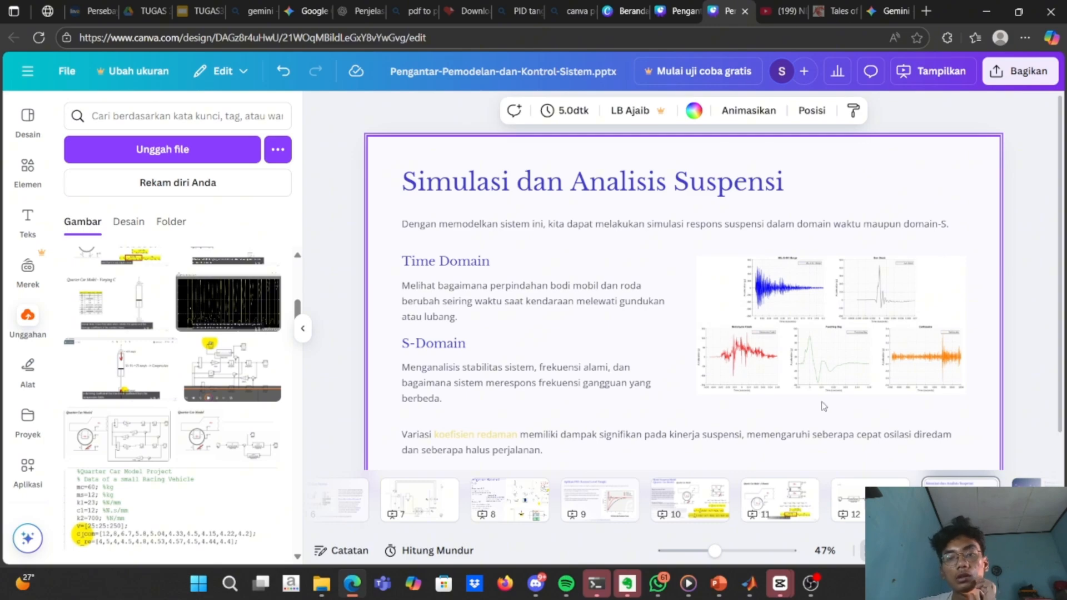
Review pages 11 to 13 of the Canva design, covering the S-domain equations, the transfer function block diagram and the suspension analysis.
left_click(850, 499)
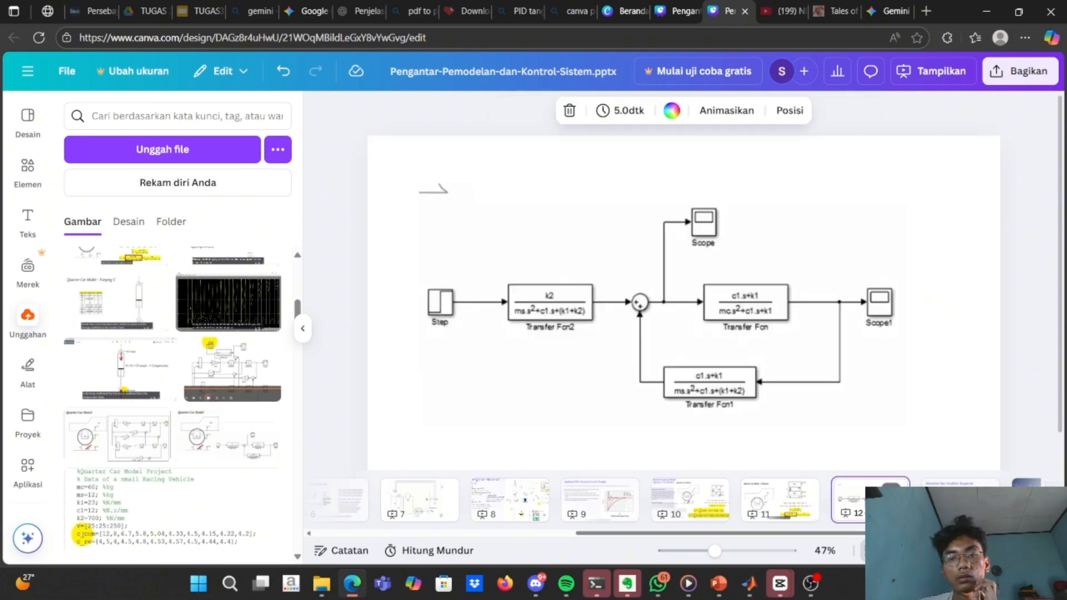
left_click(788, 498)
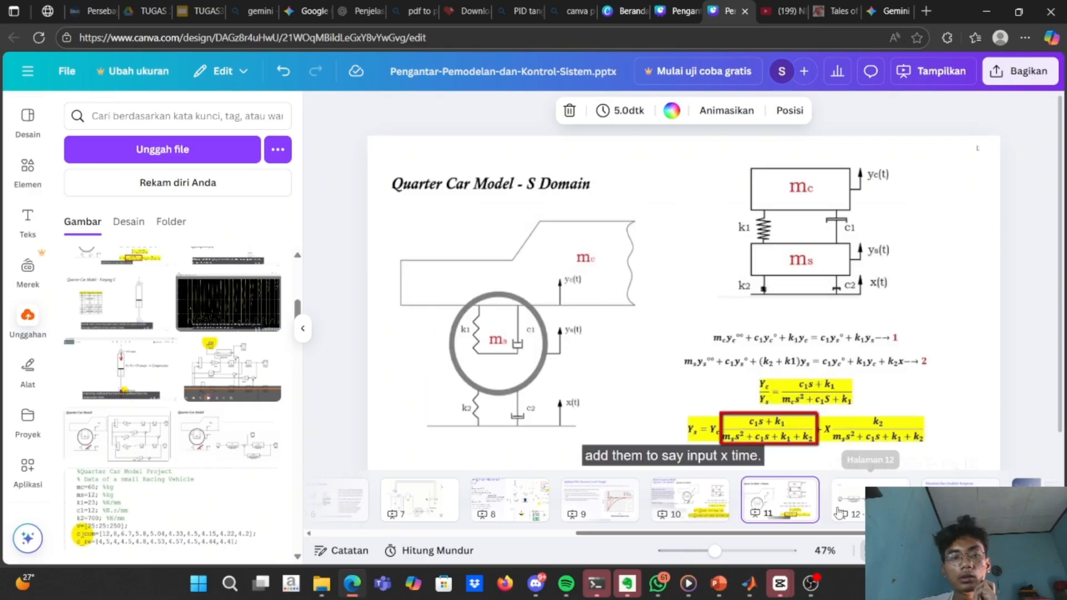
left_click(839, 510)
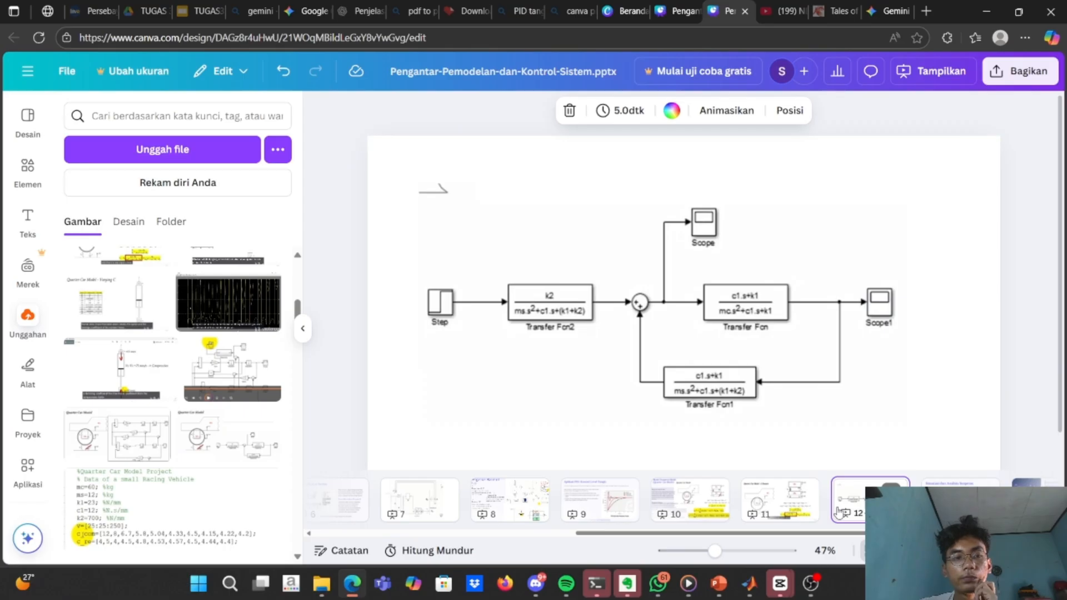
left_click(951, 485)
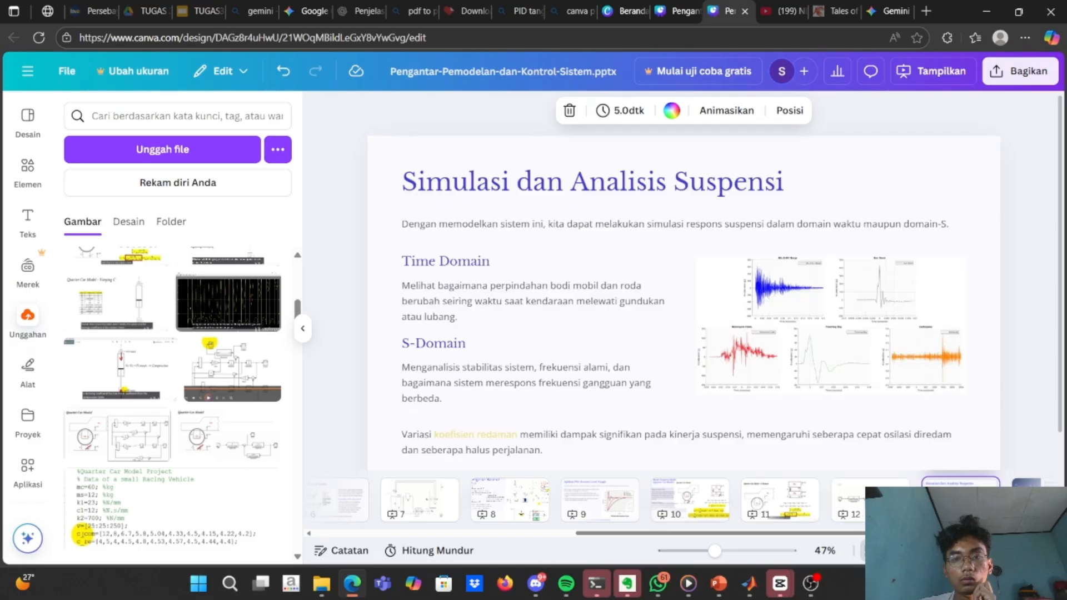
left_click(870, 485)
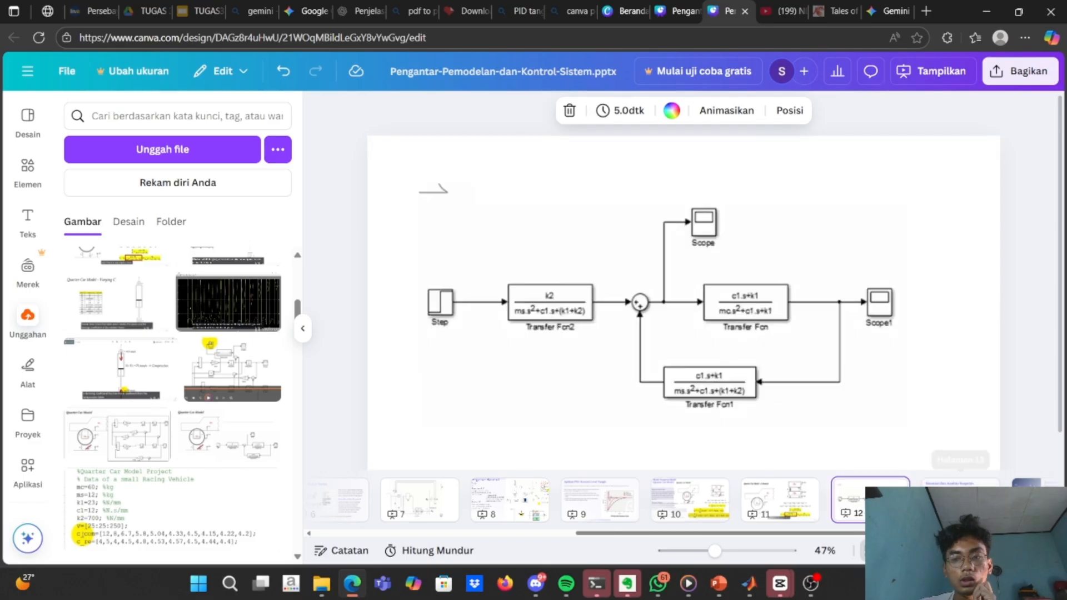
left_click(960, 485)
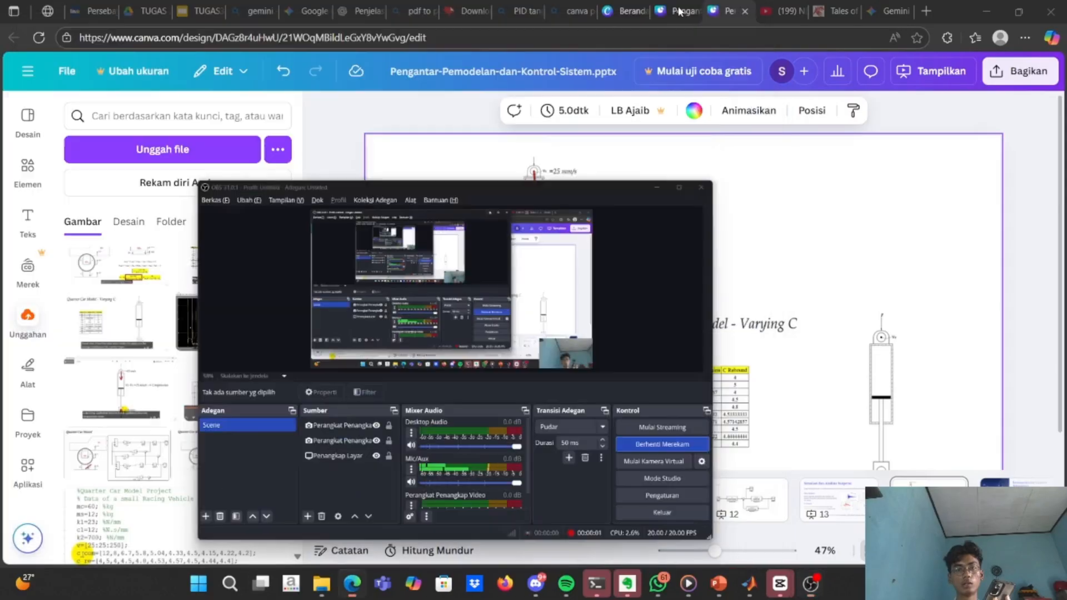
Minimize OBS and enlarge the compression and rebound coefficient table on the Quarter Car Model - Varying C page.
left_click(679, 11)
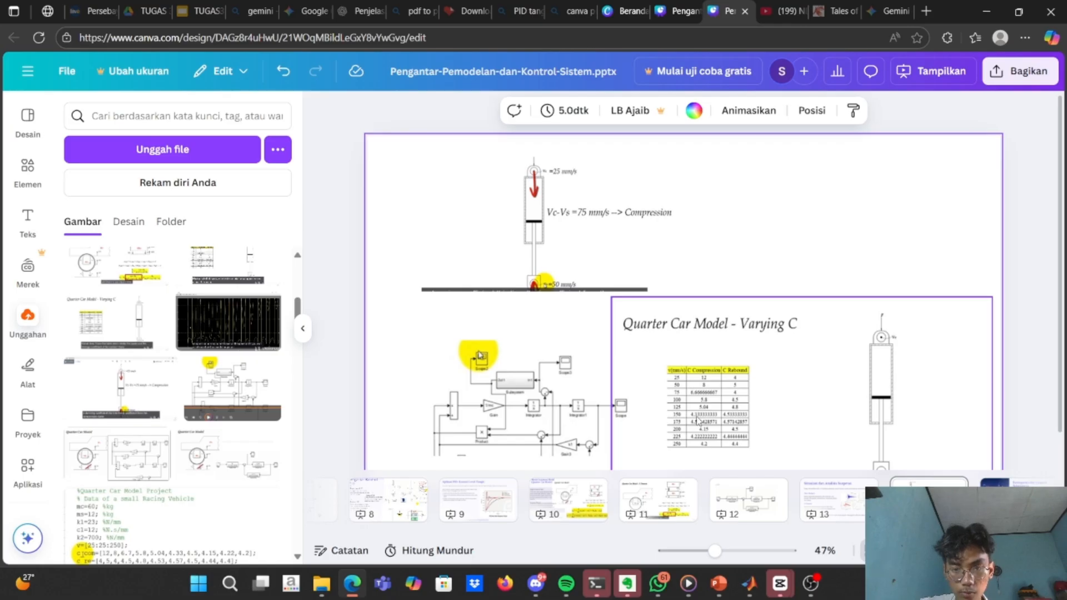
scroll(715, 407, "up", 5)
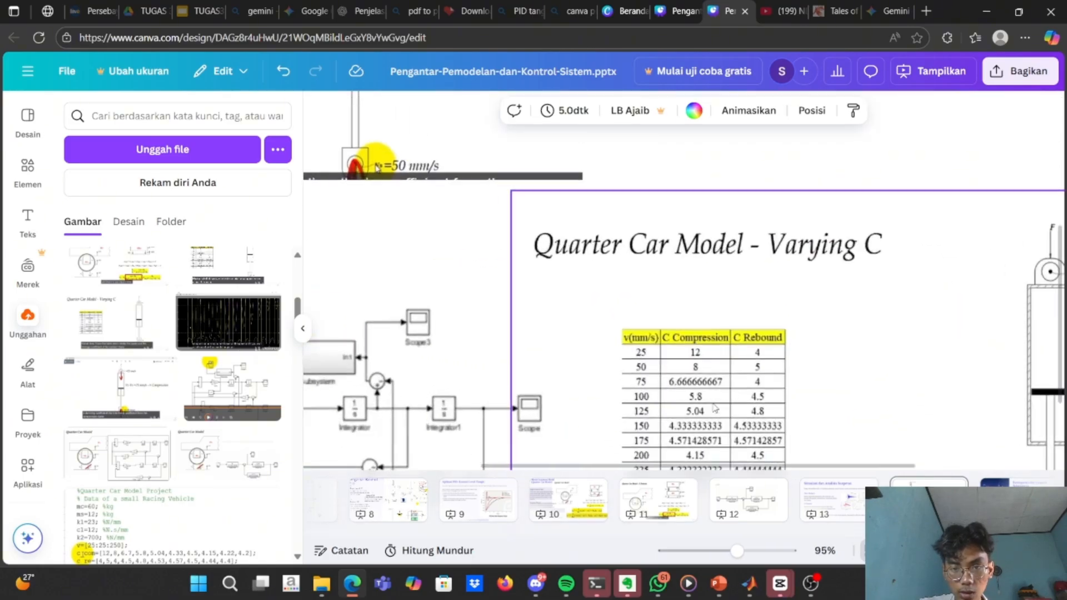
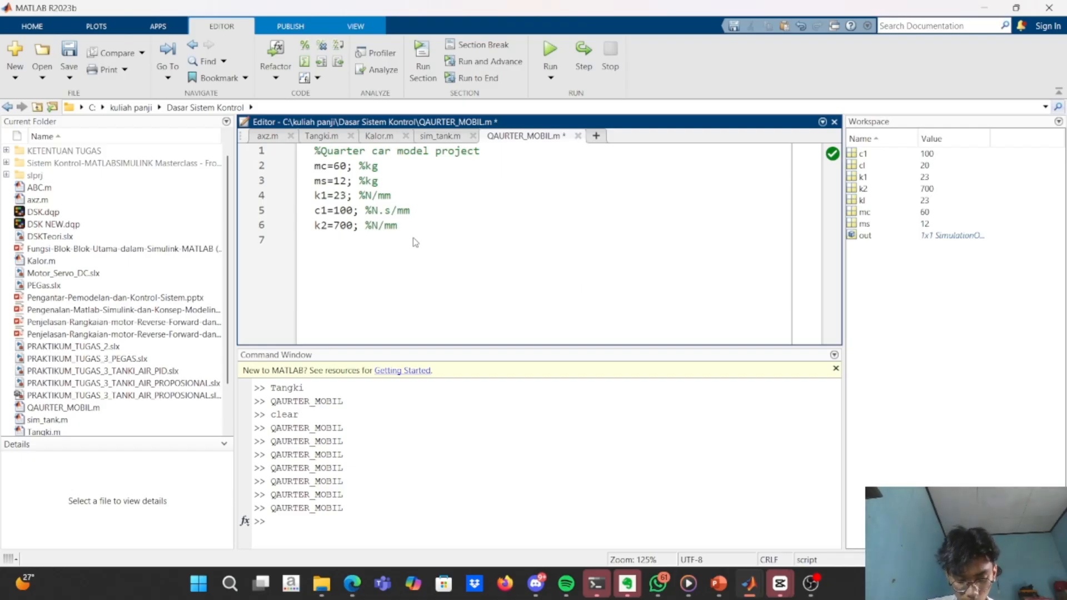
Start the compression coefficient array c_com on line 7 of the script with the values 12, 8, 6.7 and 5.8.
type("c1")
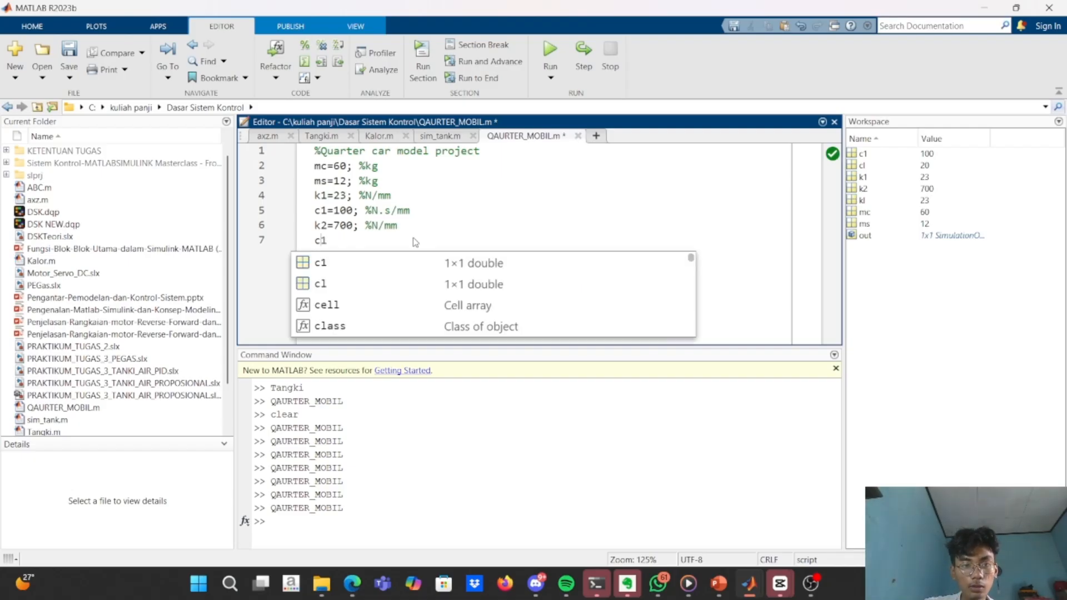
key("BackSpace")
type("_")
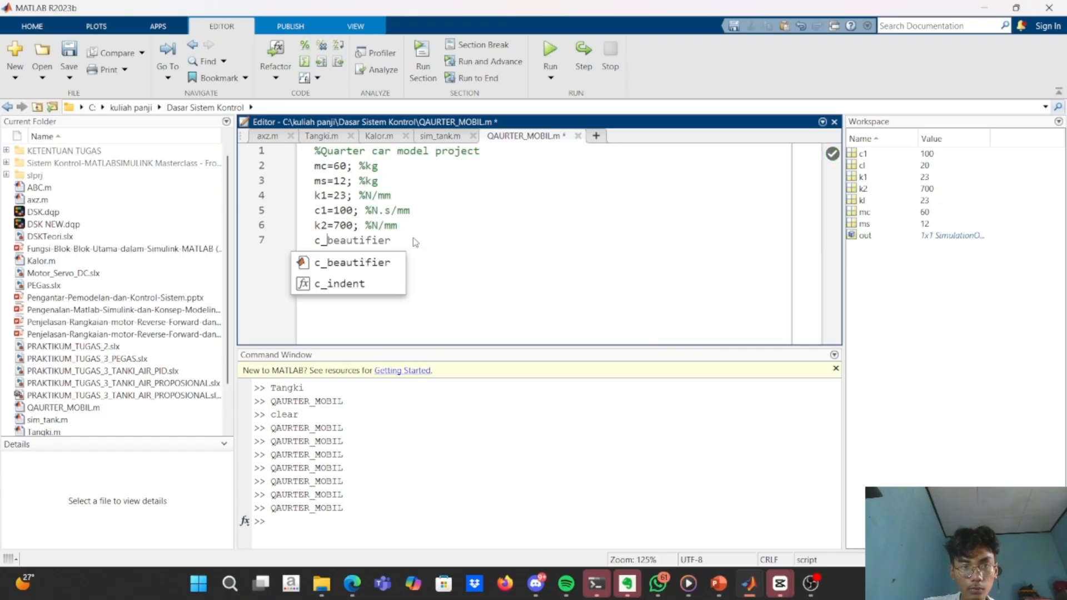
type("c")
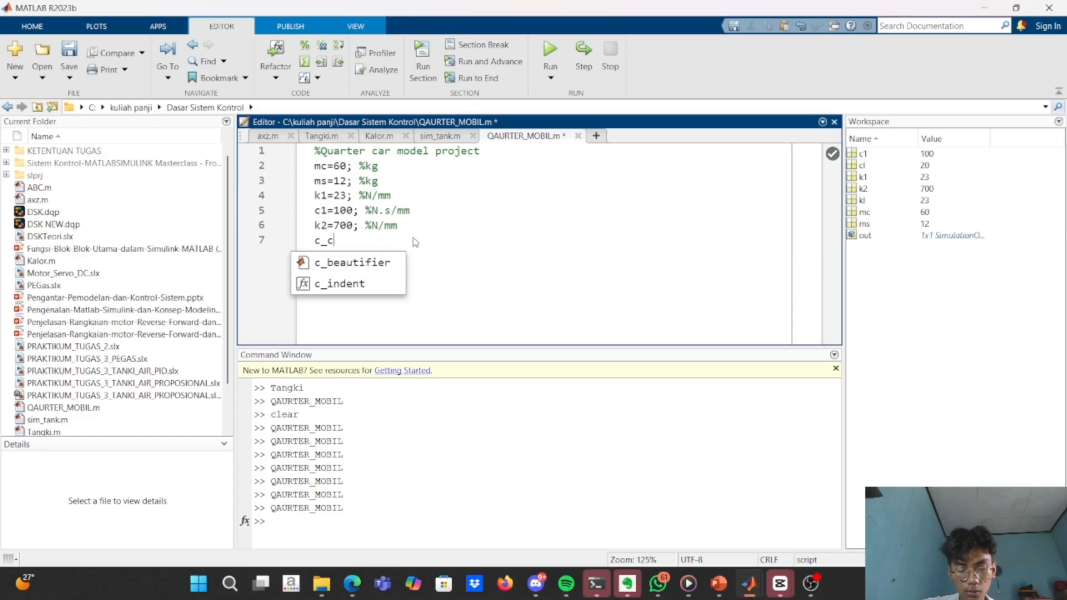
type("om=")
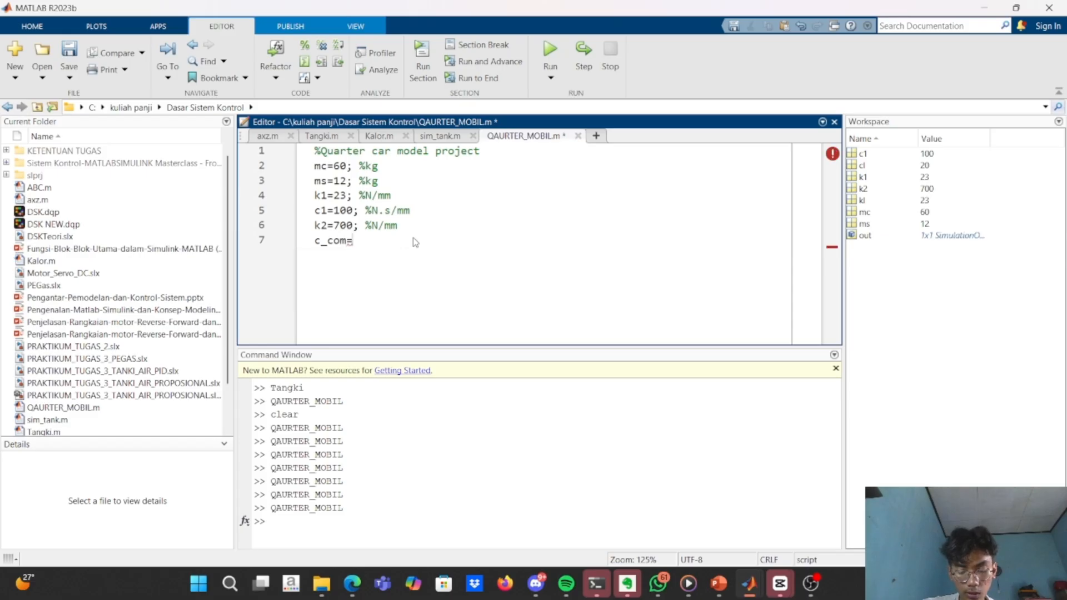
type("[")
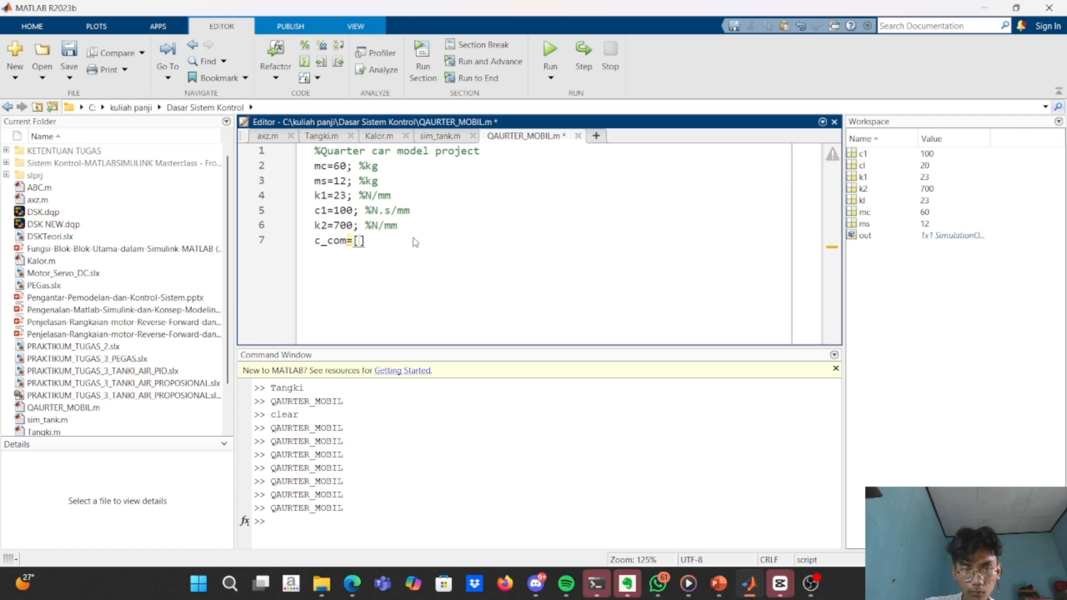
type("12,")
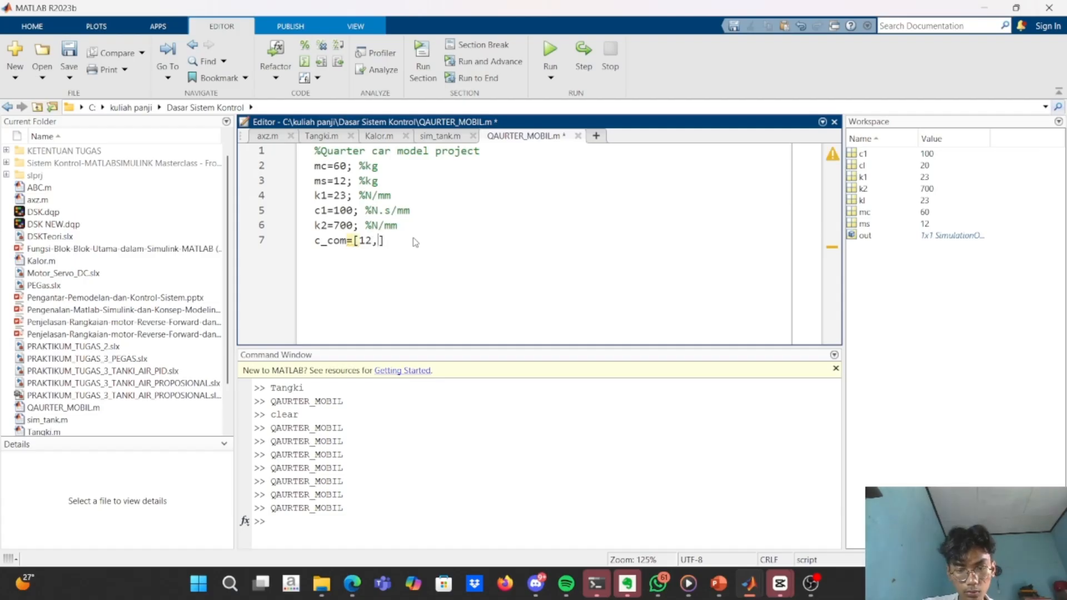
type("8,")
type("6.7")
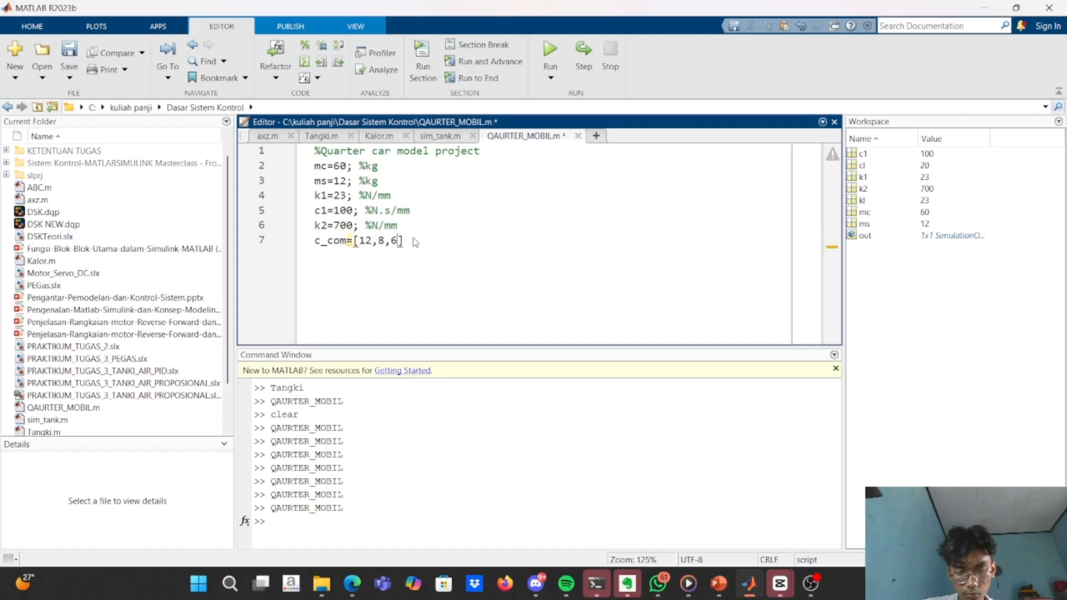
type(",5.8")
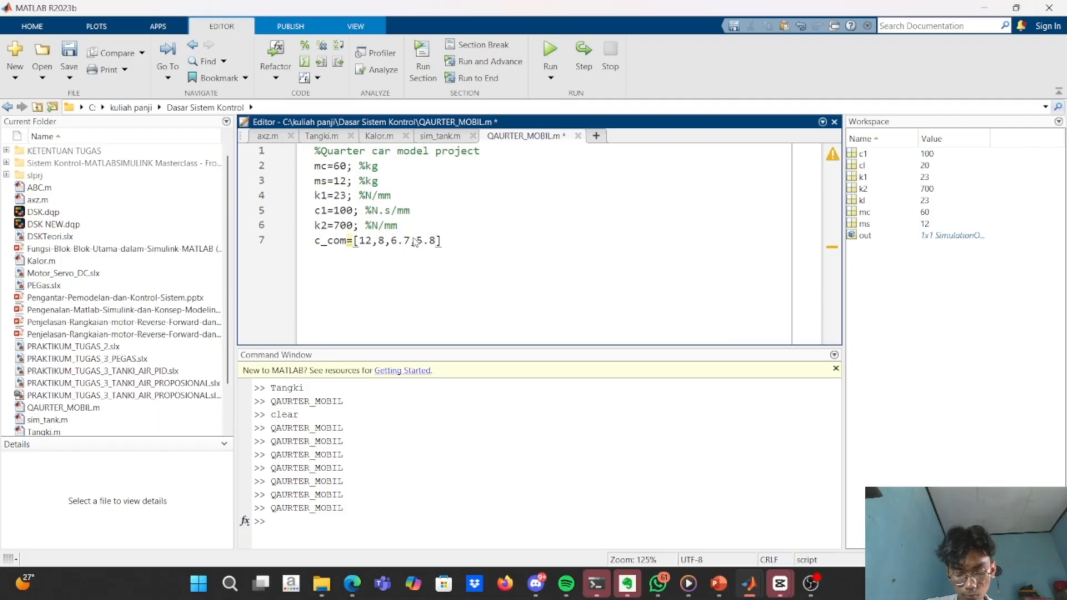
type(",5.")
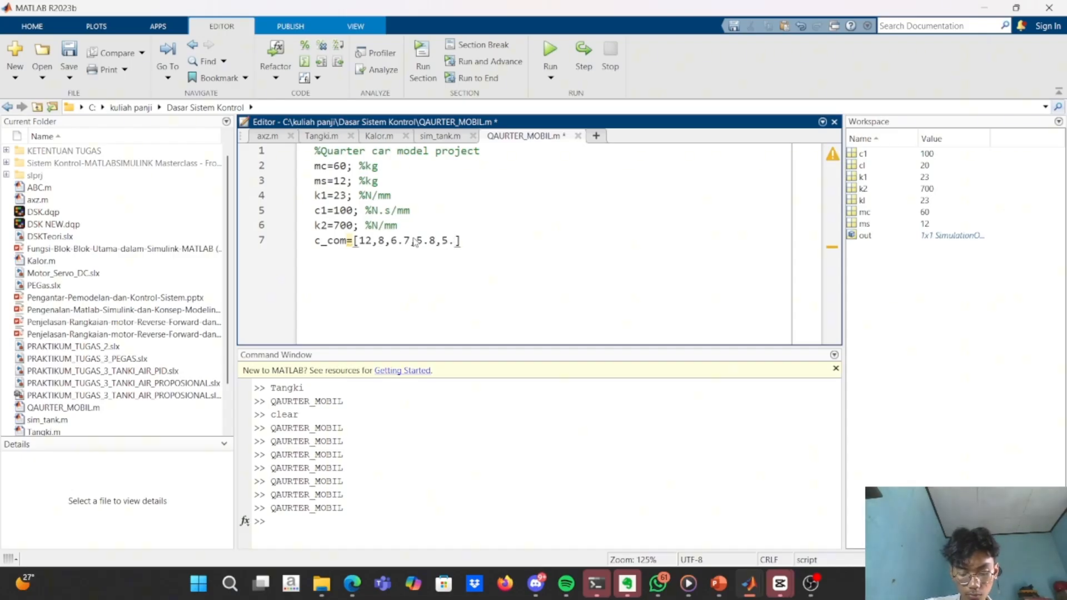
type("04,")
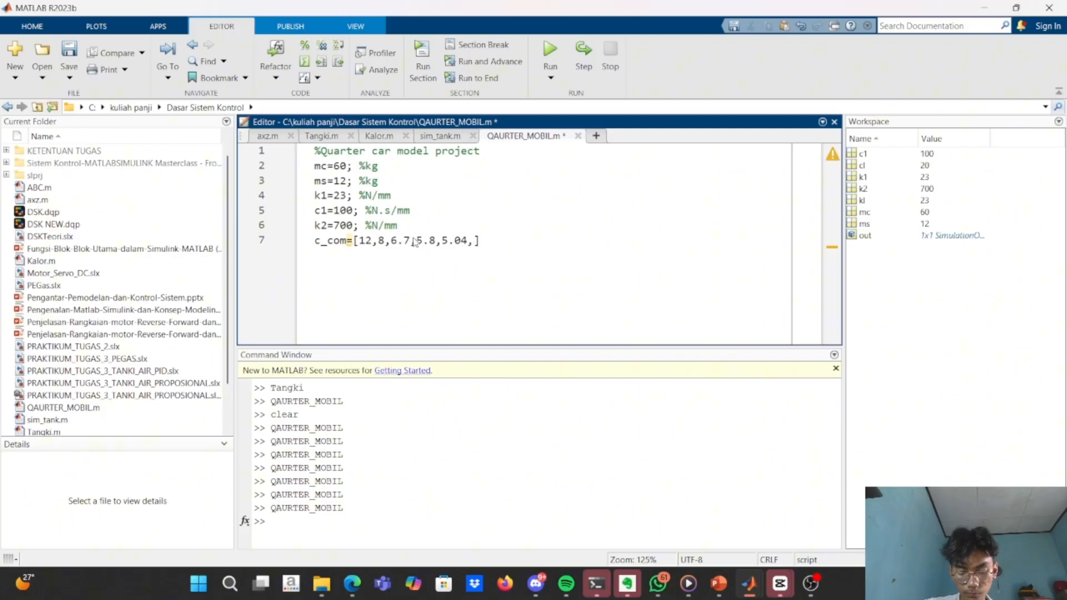
type("4")
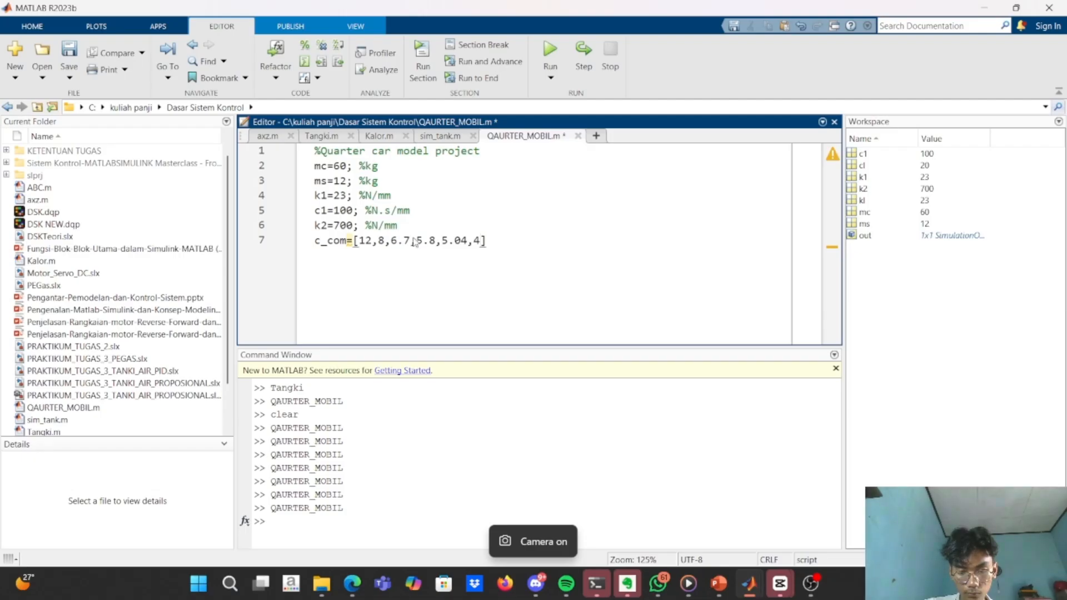
type(".33,")
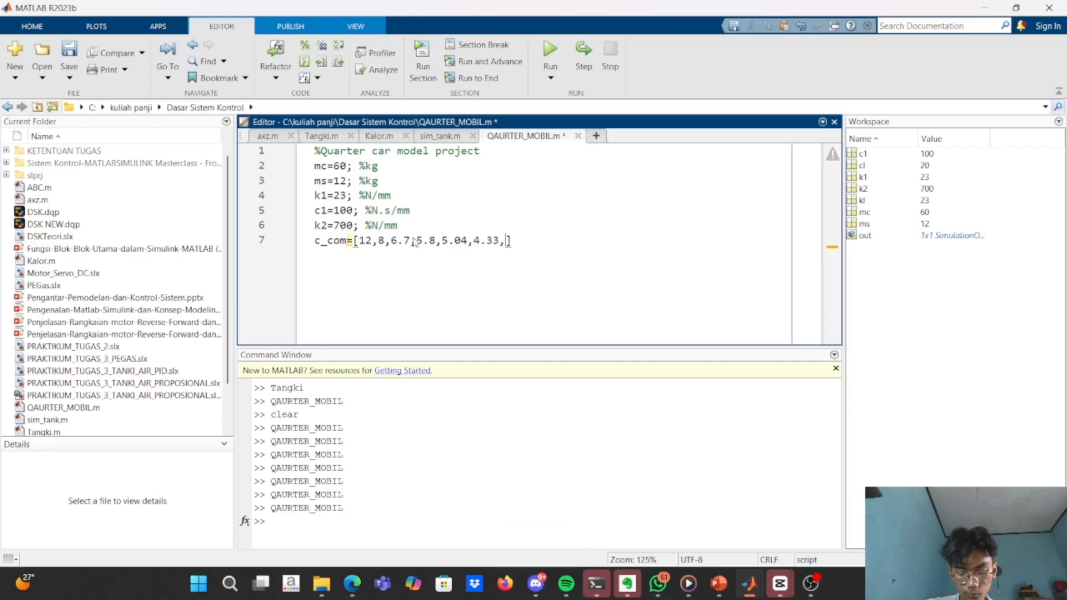
type("4.55")
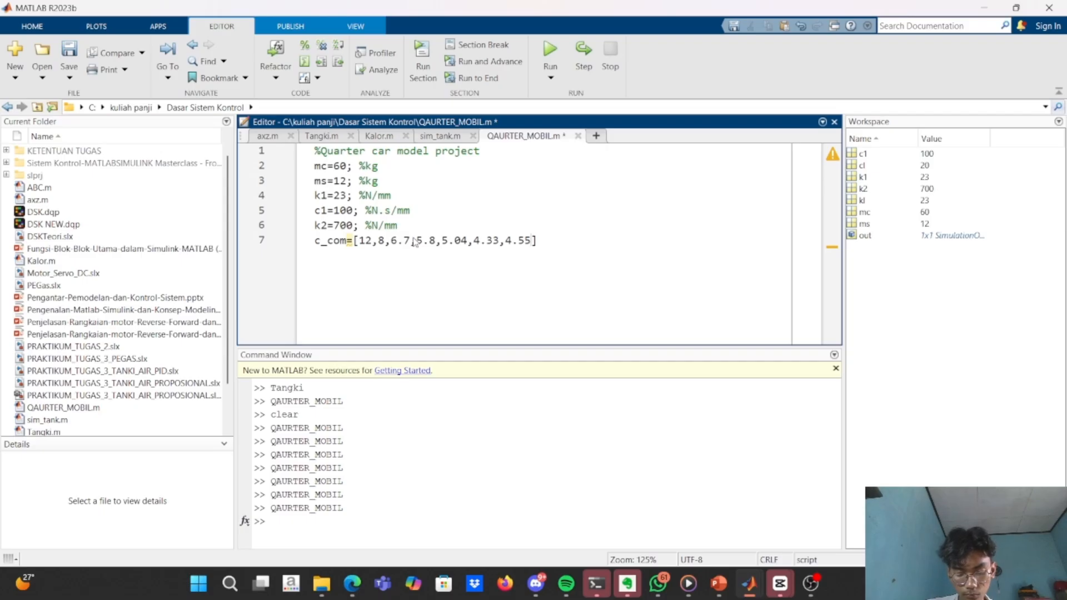
Append the values 5.04, 4.33, 4.5 and 4.15 to the c_com array.
key("BackSpace")
type(", ")
type("4.15")
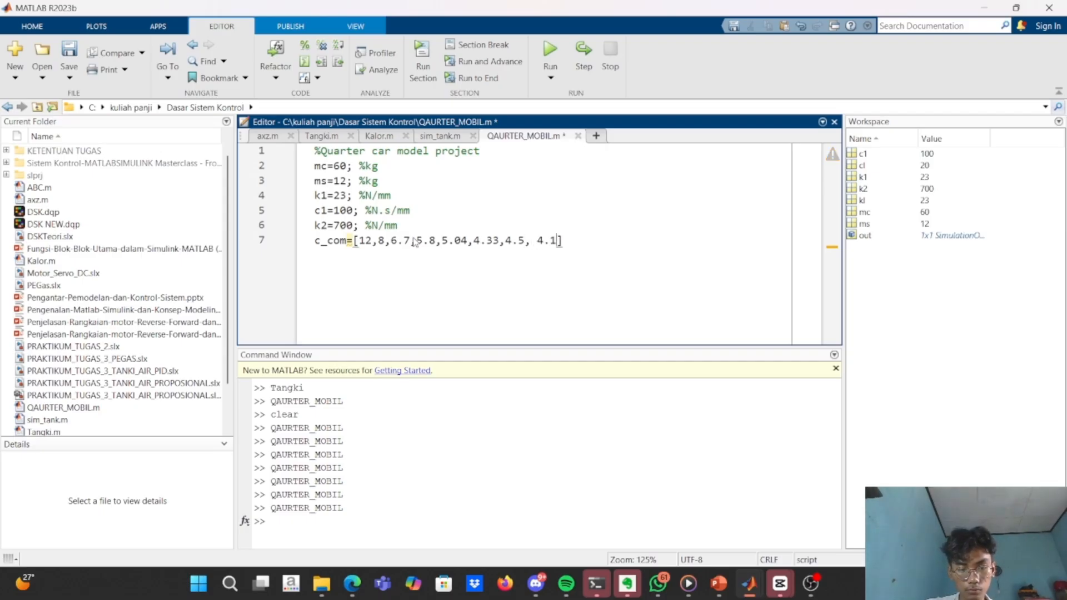
type(", 4.2")
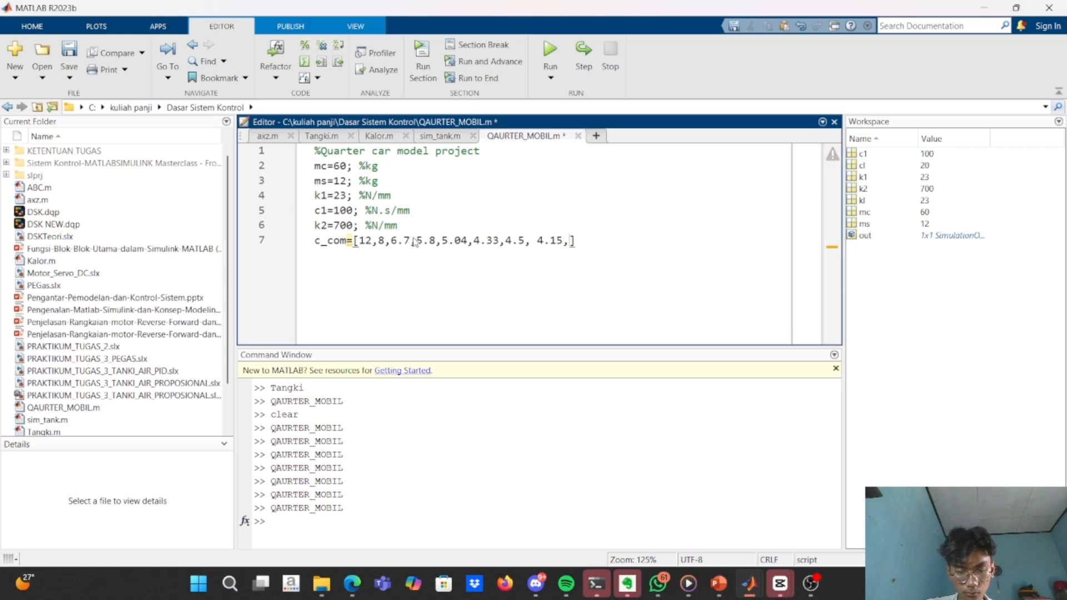
type("2,")
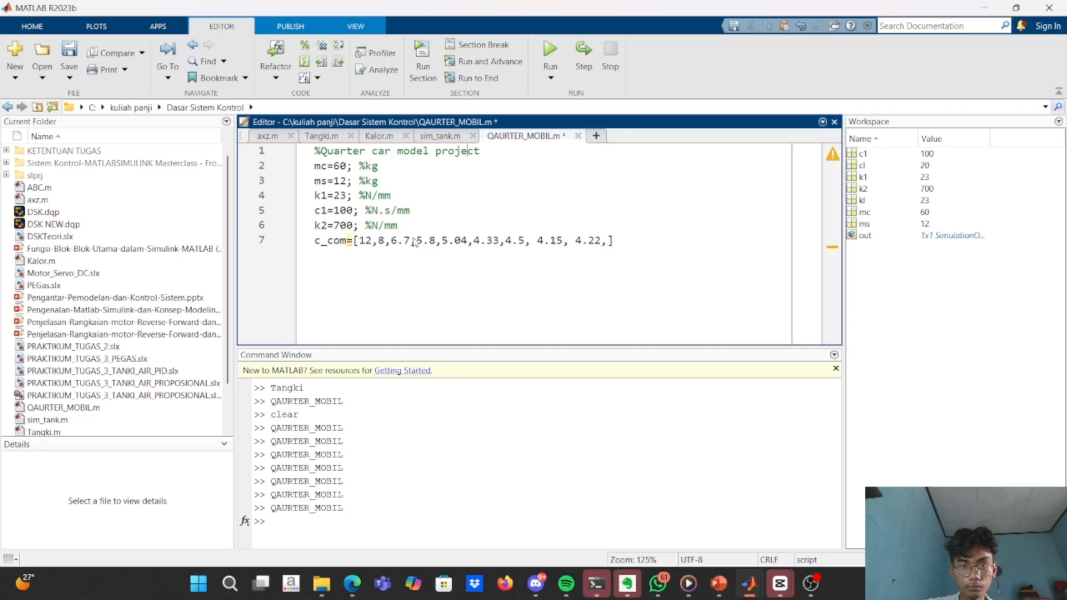
Complete the c_com array with the values 4.2 and 4.22 and end the statement with a semicolon.
left_click(599, 243)
key("BackSpace")
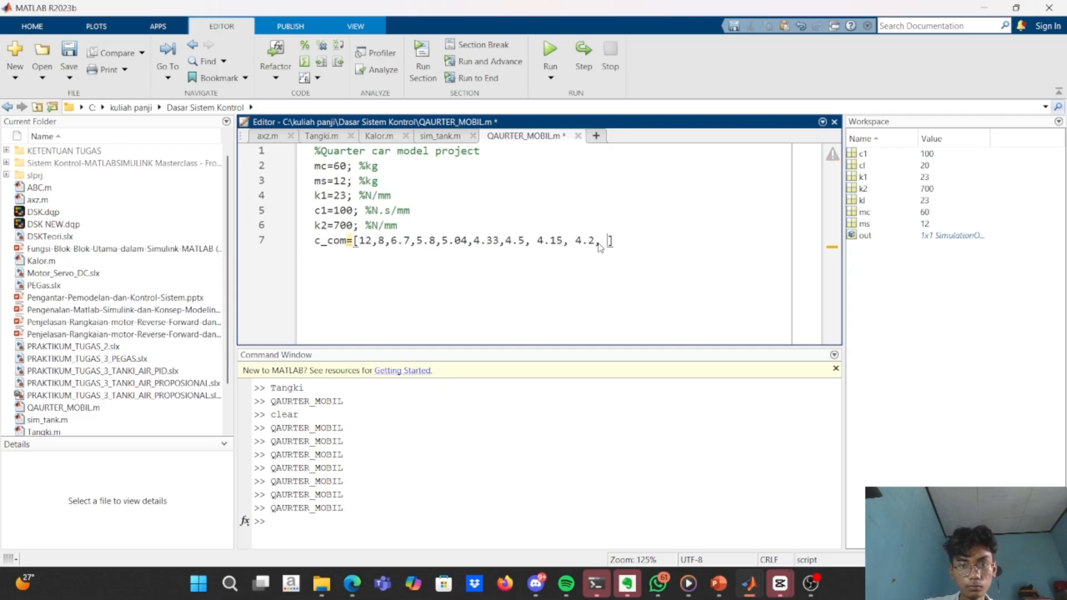
type("4.22")
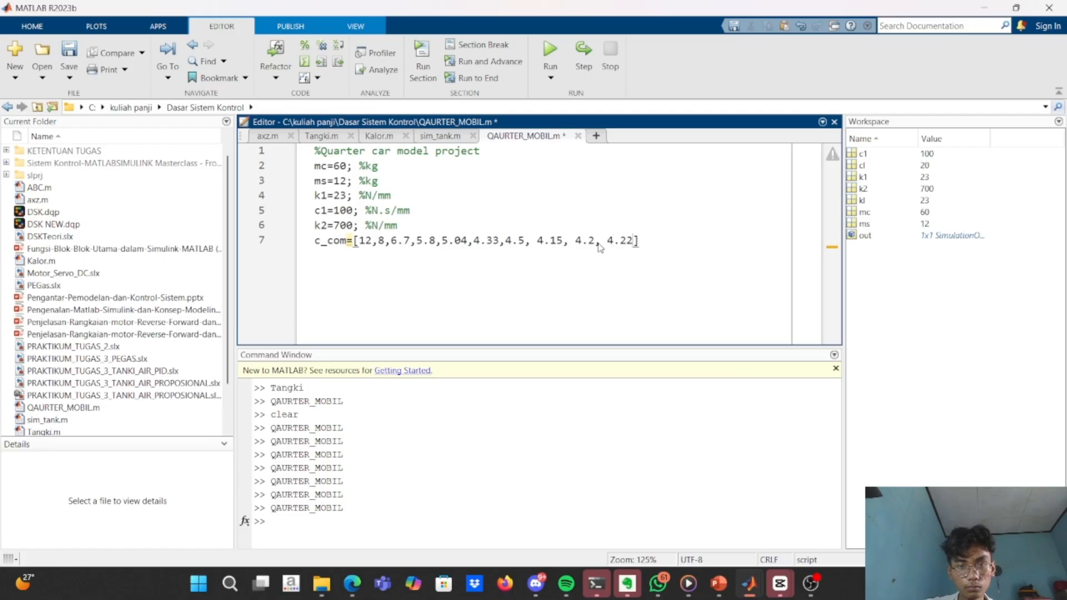
left_click(671, 242)
type(";")
Declare the rebound coefficient variable c_re as an empty array on line 8.
key("Return")
type("c_com")
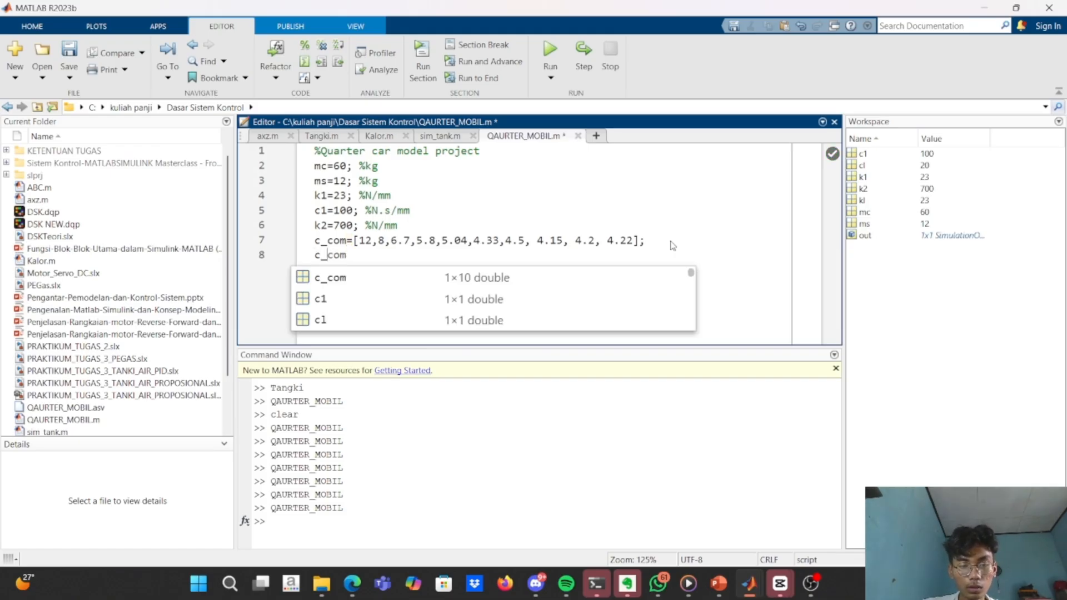
key("Left")
key("Left")
key("Left")
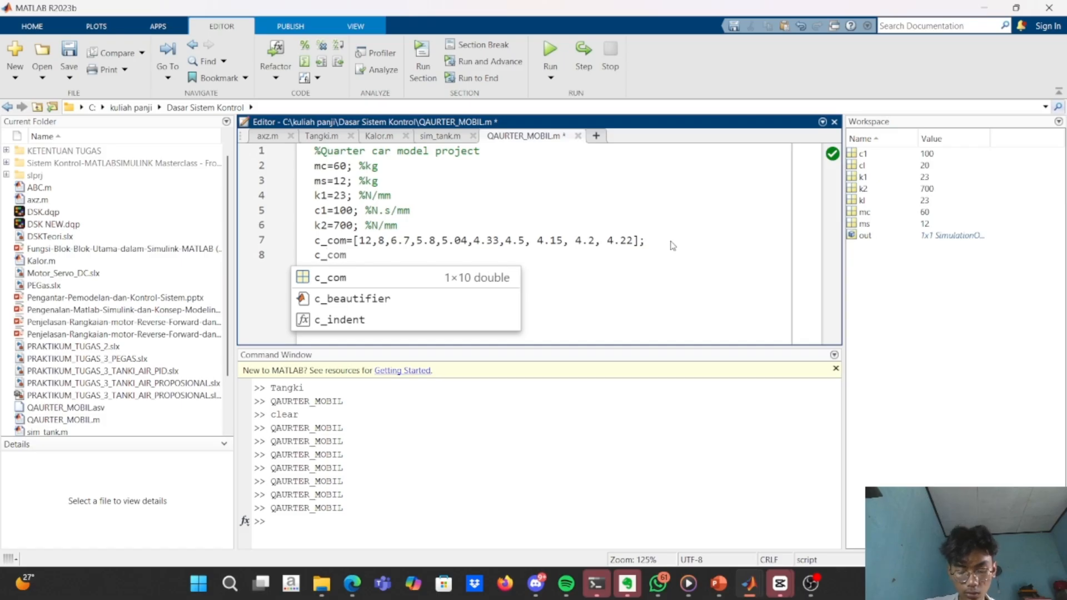
key("Delete")
key("Delete")
key("Delete")
type("re=")
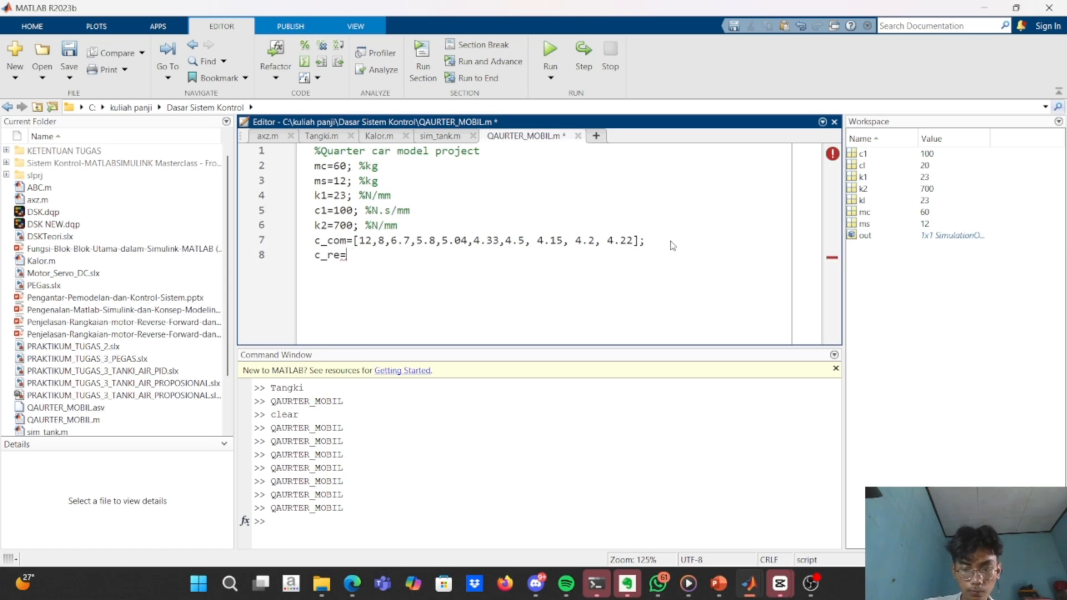
type(" [")
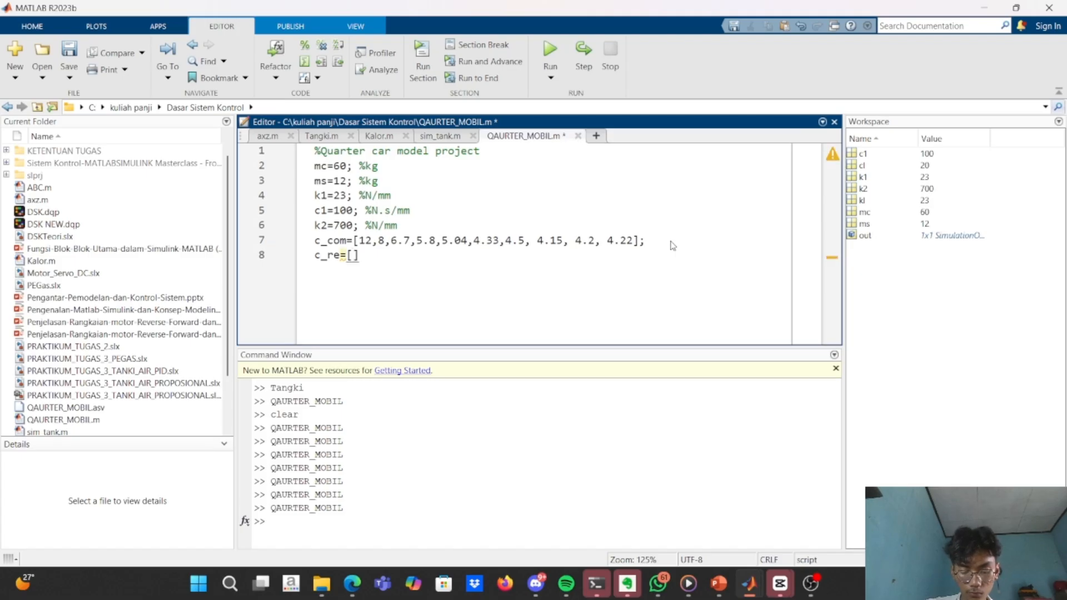
type("4,")
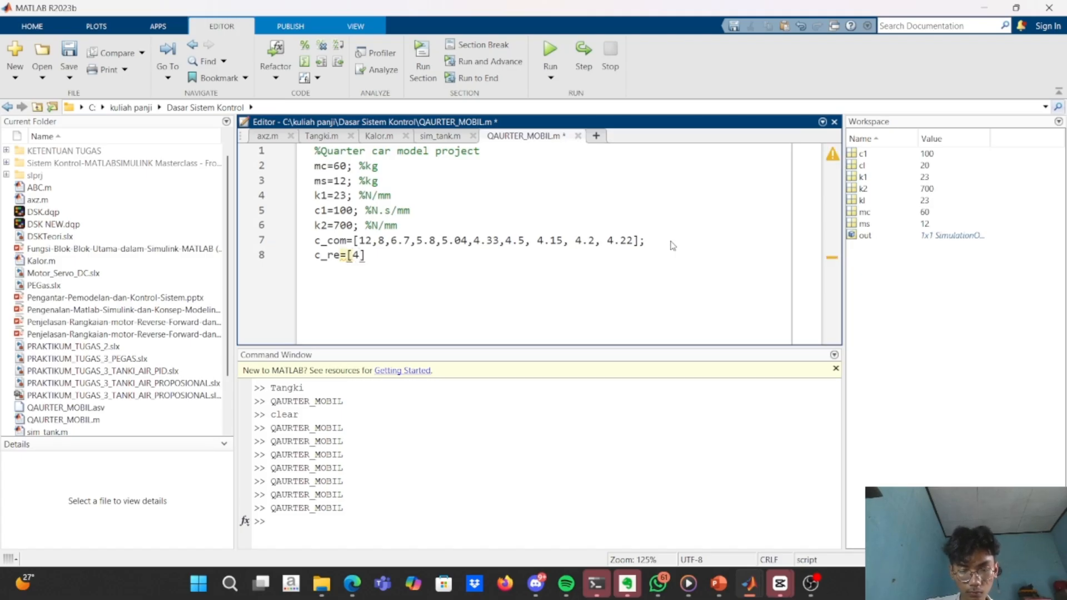
Enter 4, 5, 4, 4.5 and 4.8 as the first values of the c_re array.
key("BackSpace")
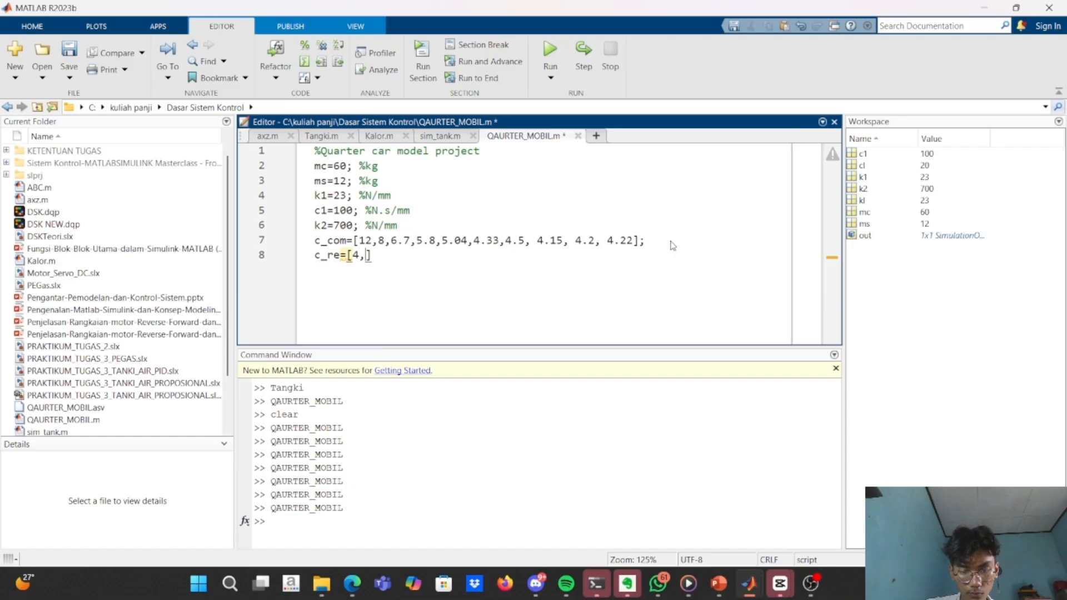
type("5")
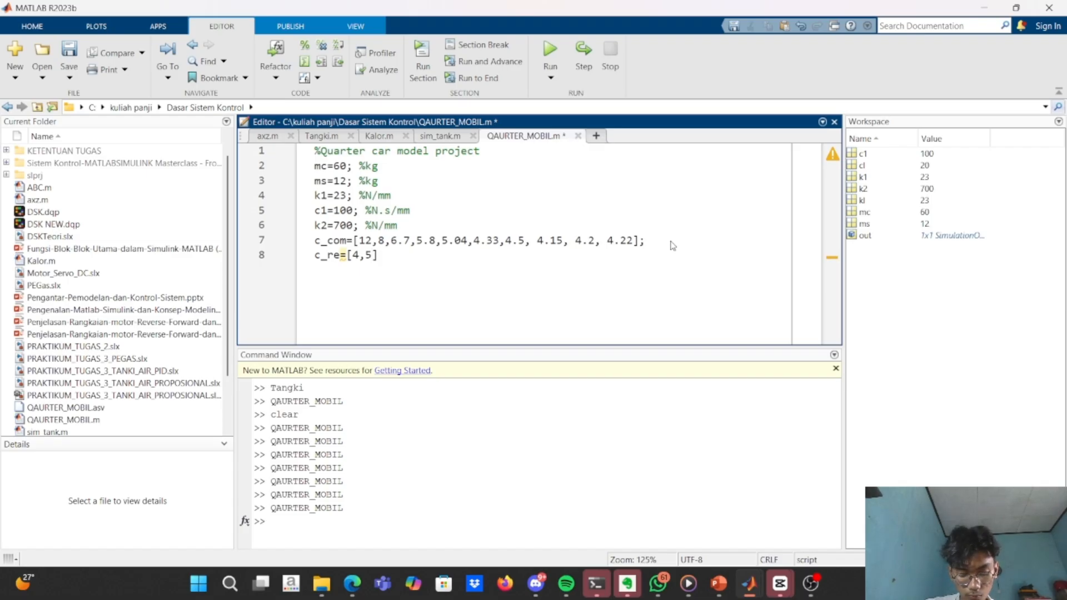
type(",4,4.5")
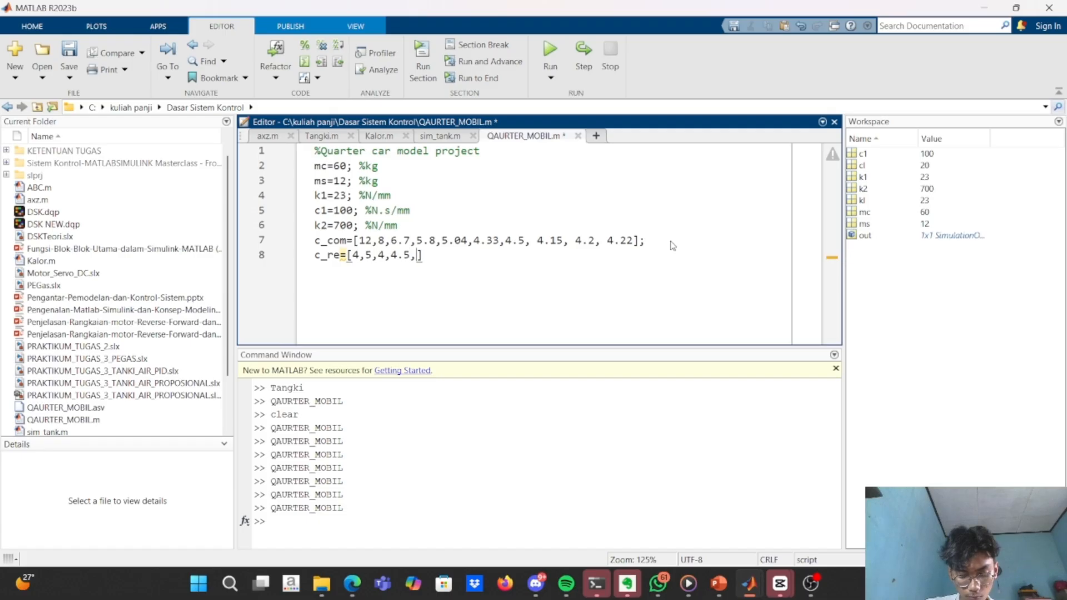
type(",4.")
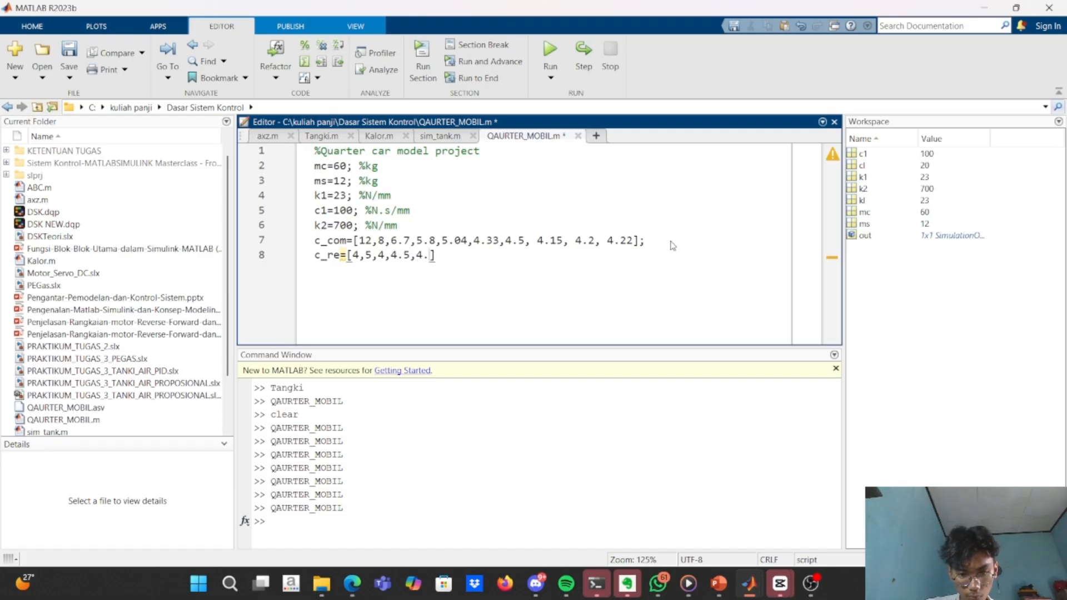
type("8,")
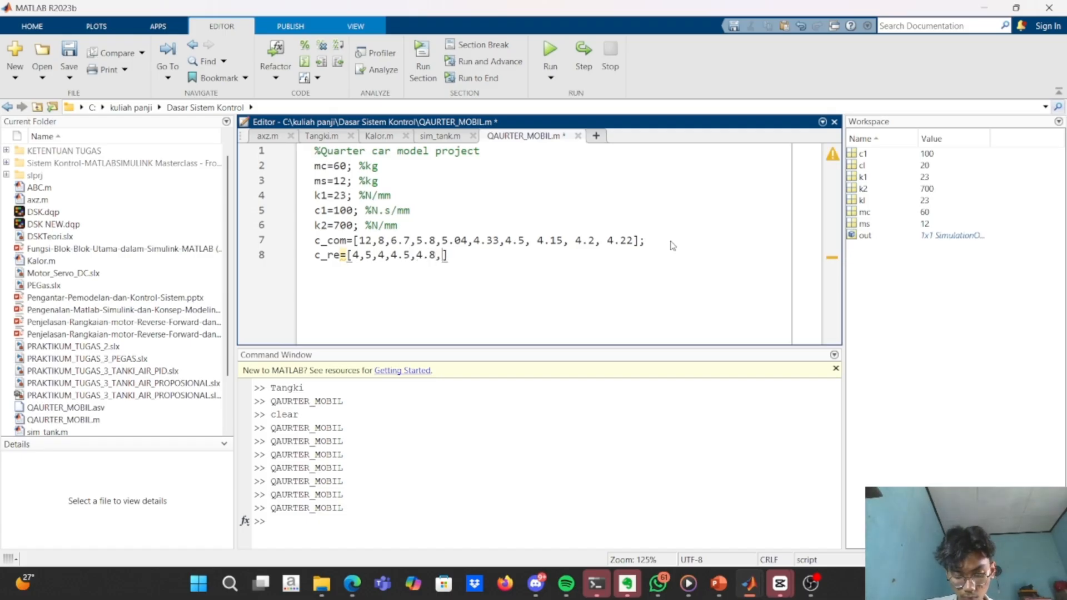
type("4.53,")
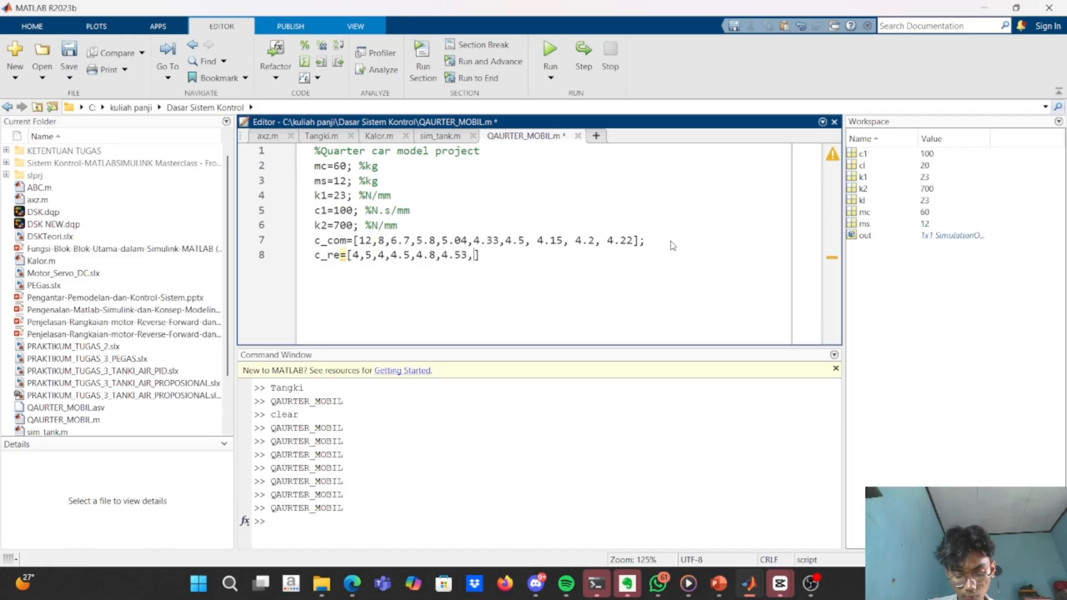
type("4.57")
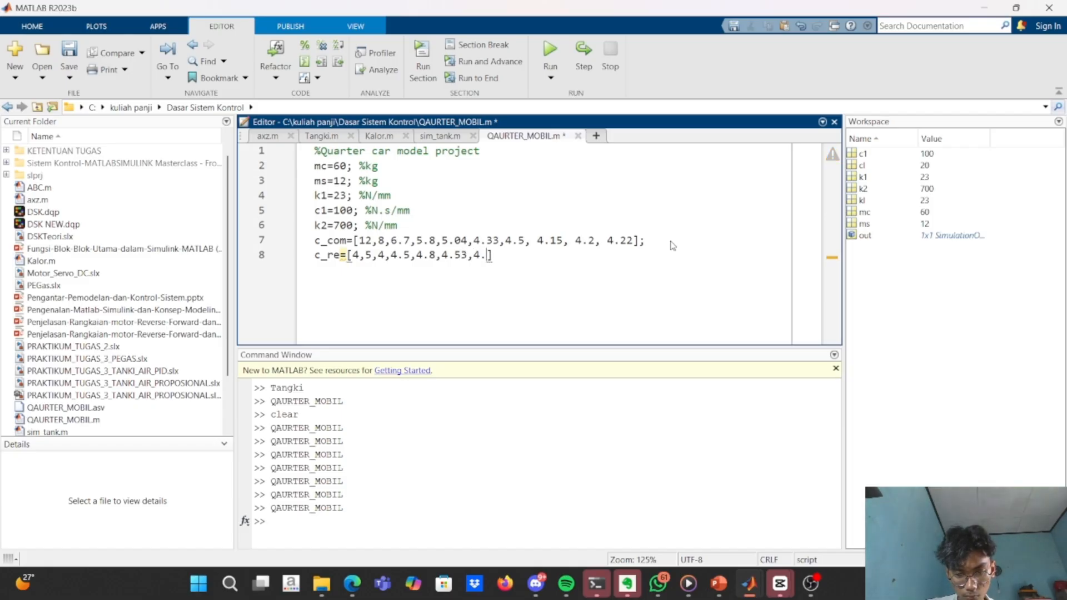
type(",")
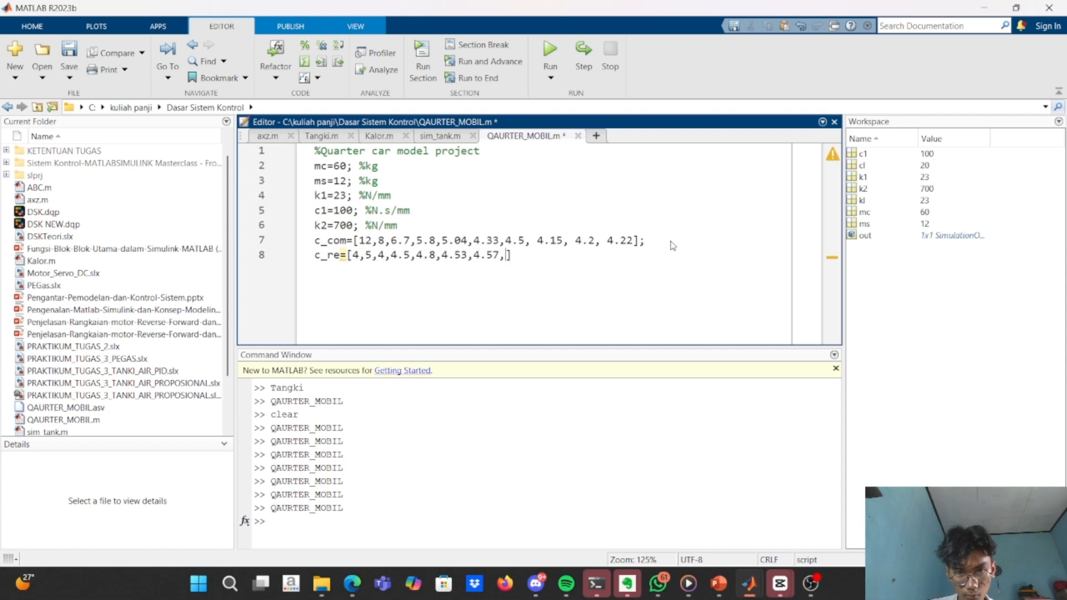
type("4.5,")
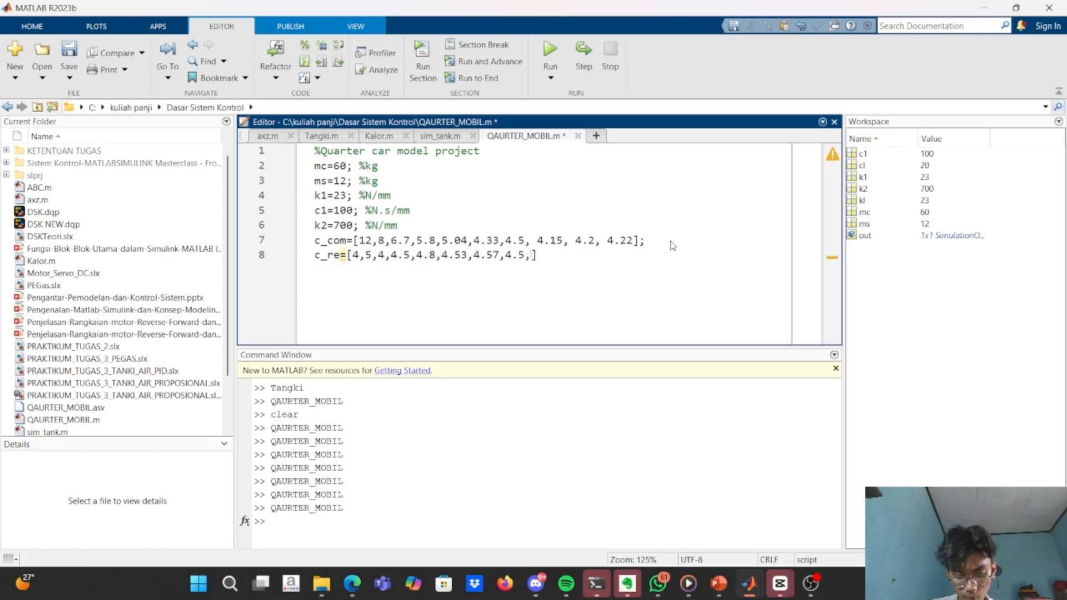
type("4.44,")
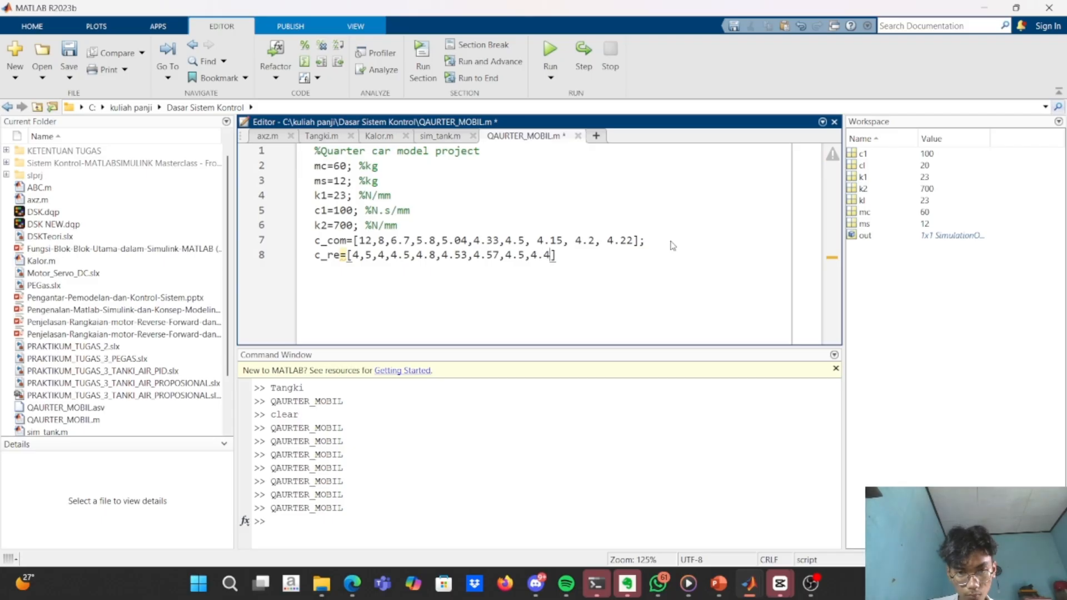
type("4.4")
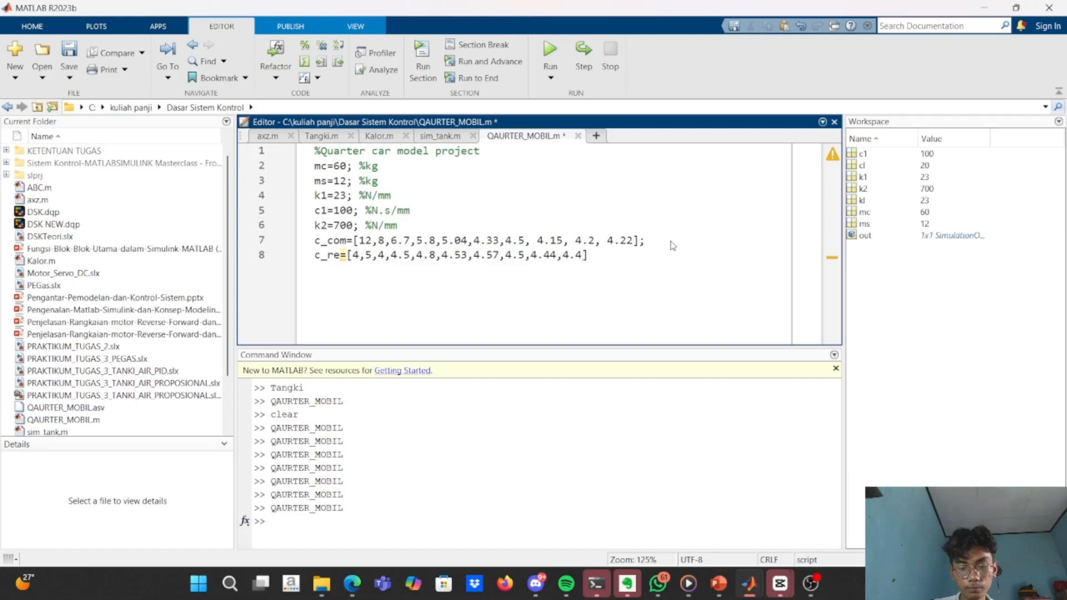
type("];")
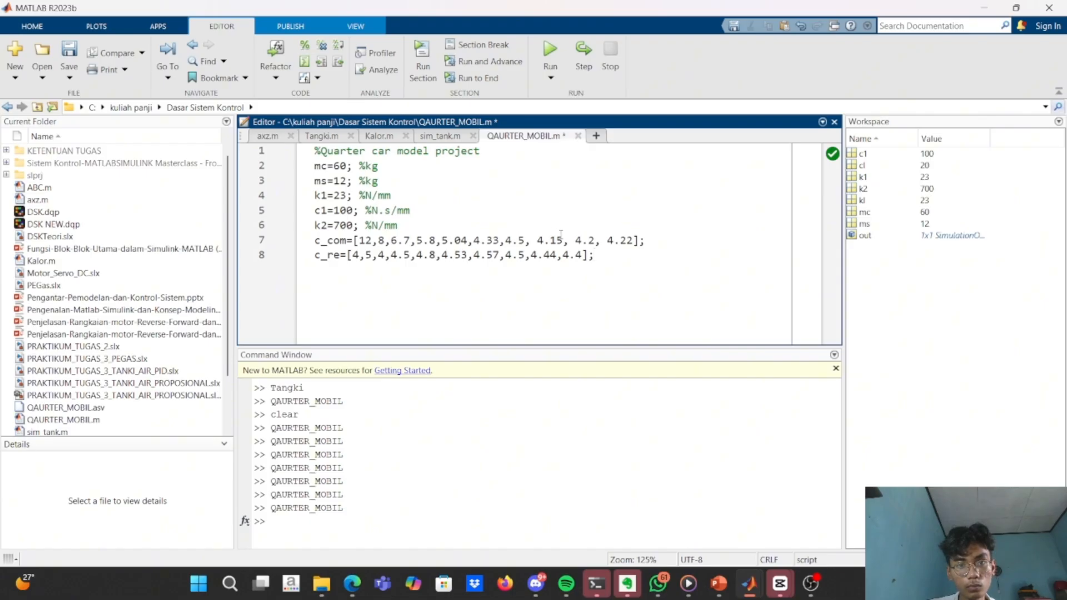
Remove the extra spaces before 4.15, 4.2 and 4.22 in the c_com array and run the script.
left_click(533, 240)
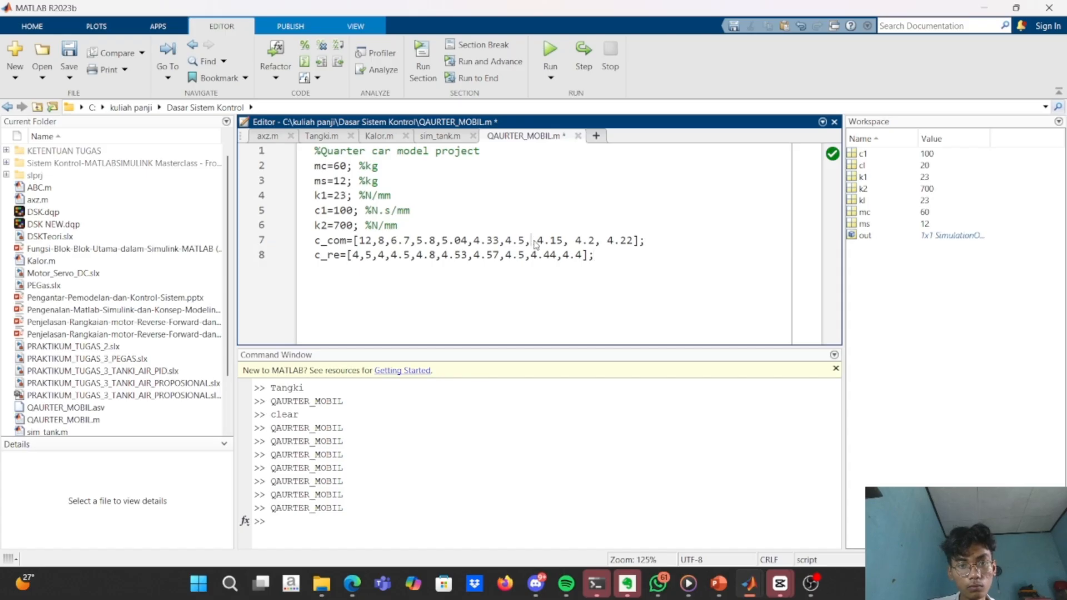
key("BackSpace")
left_click(569, 241)
key("BackSpace")
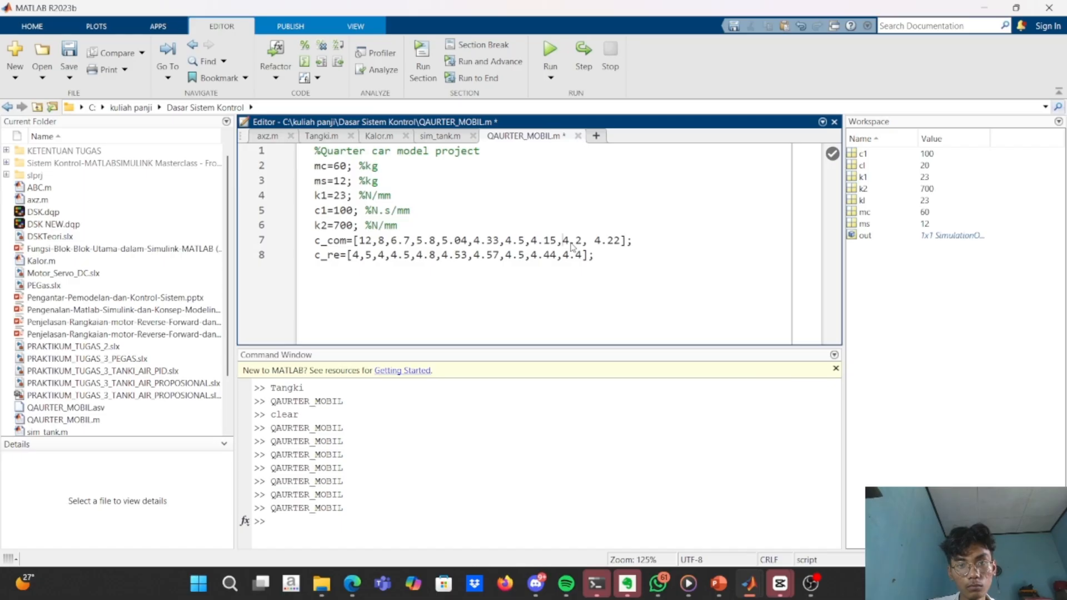
left_click(596, 242)
key("BackSpace")
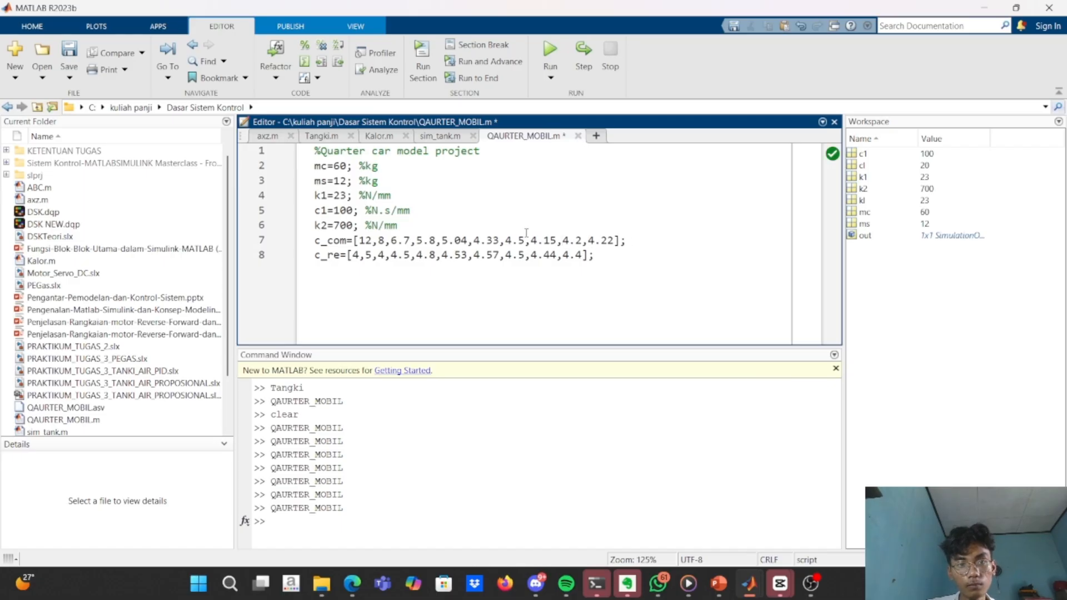
left_click(544, 56)
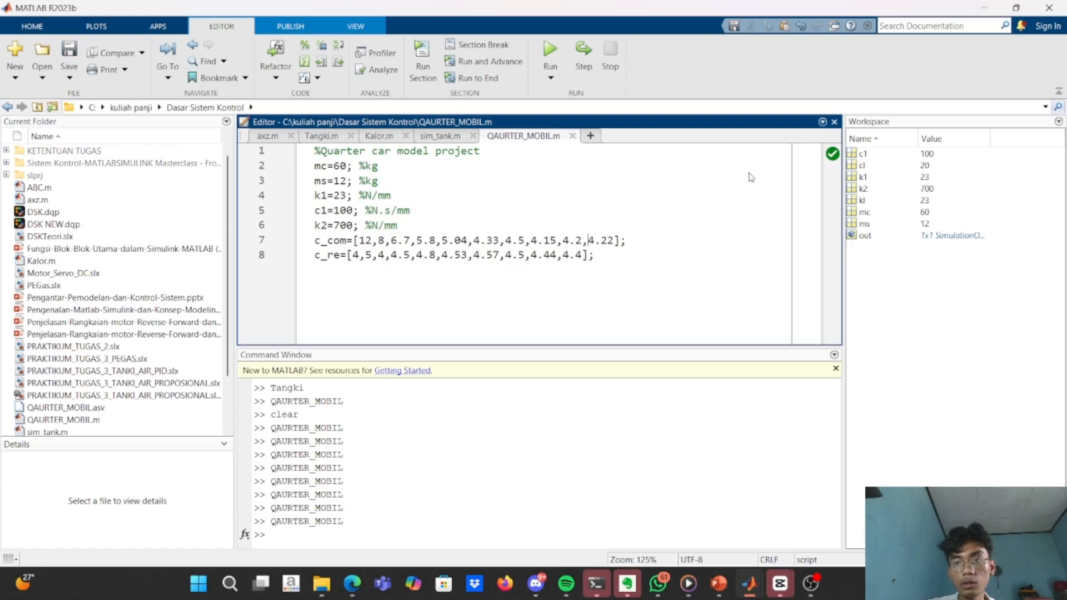
Switch to the untitled quarter car model in Simulink and add a Subsystem block in the empty area beside the diagram.
key("alt+Tab")
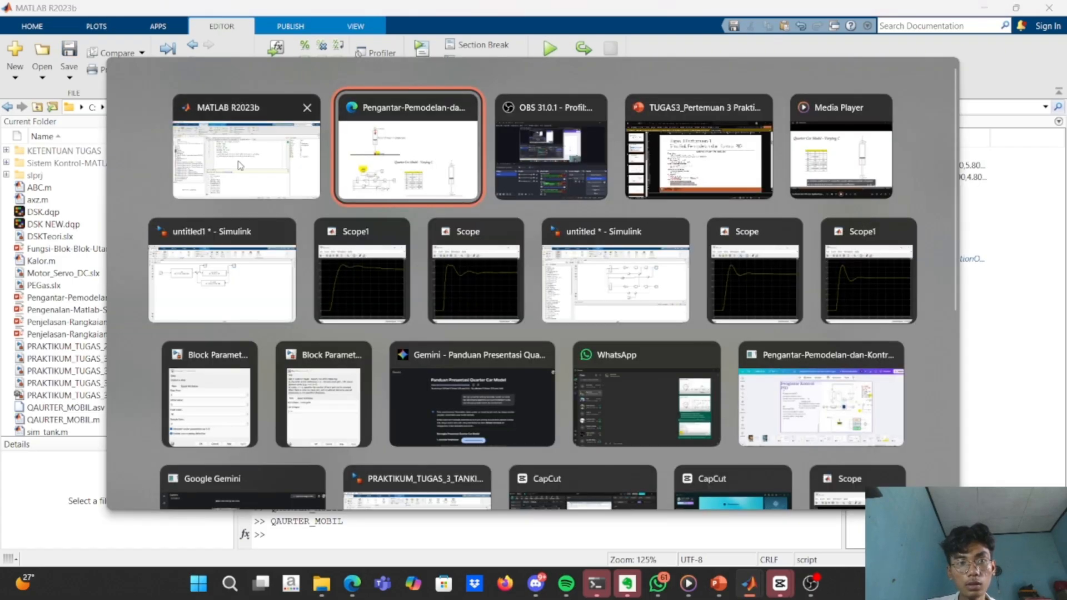
left_click(239, 146)
mouse_move(749, 583)
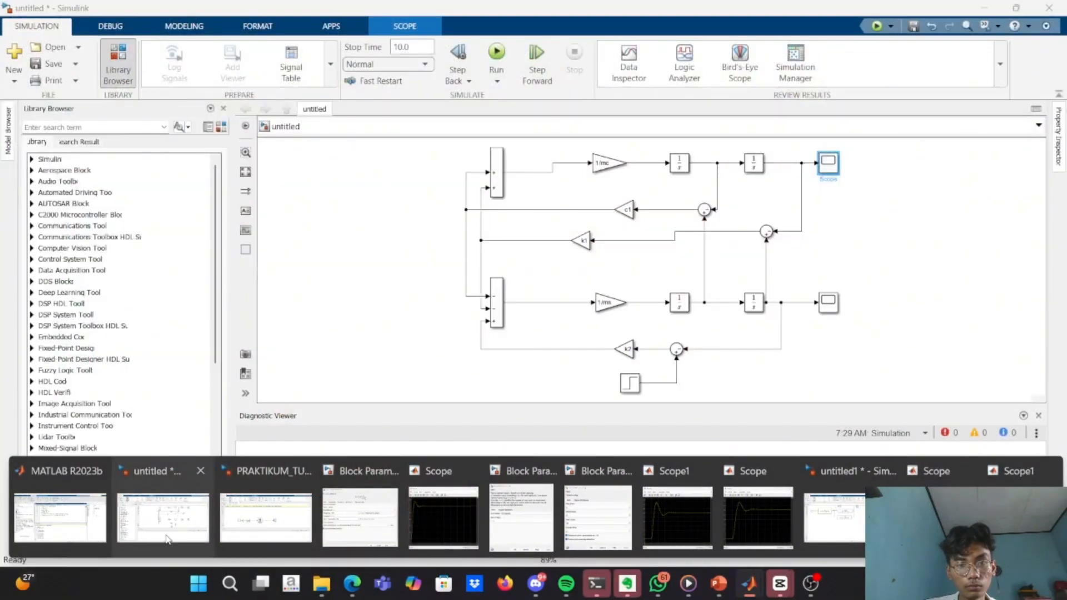
left_click(166, 539)
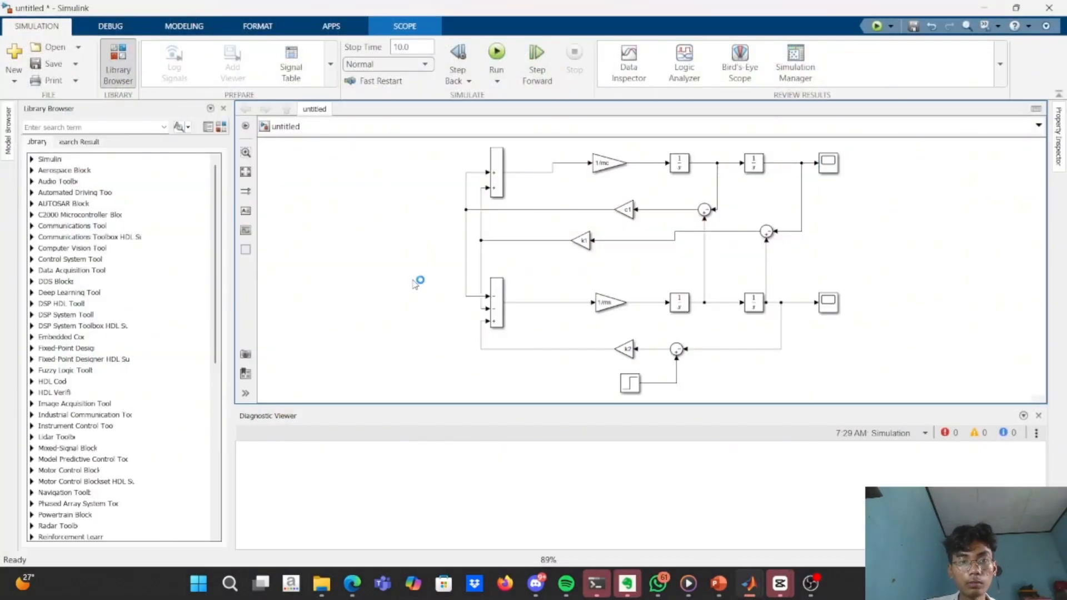
double_click(414, 282)
type("sub")
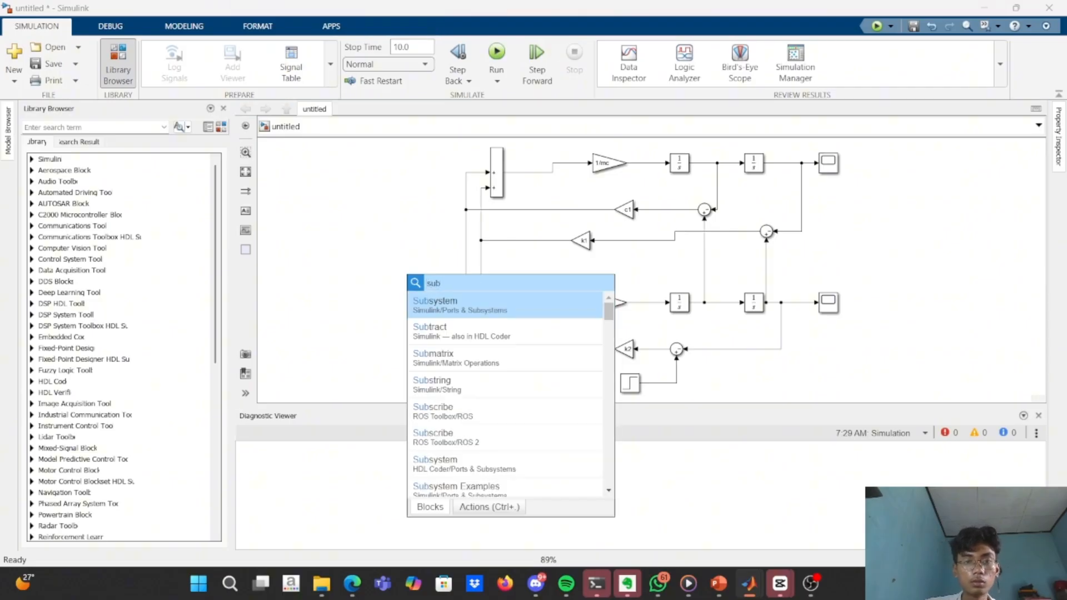
key("Return")
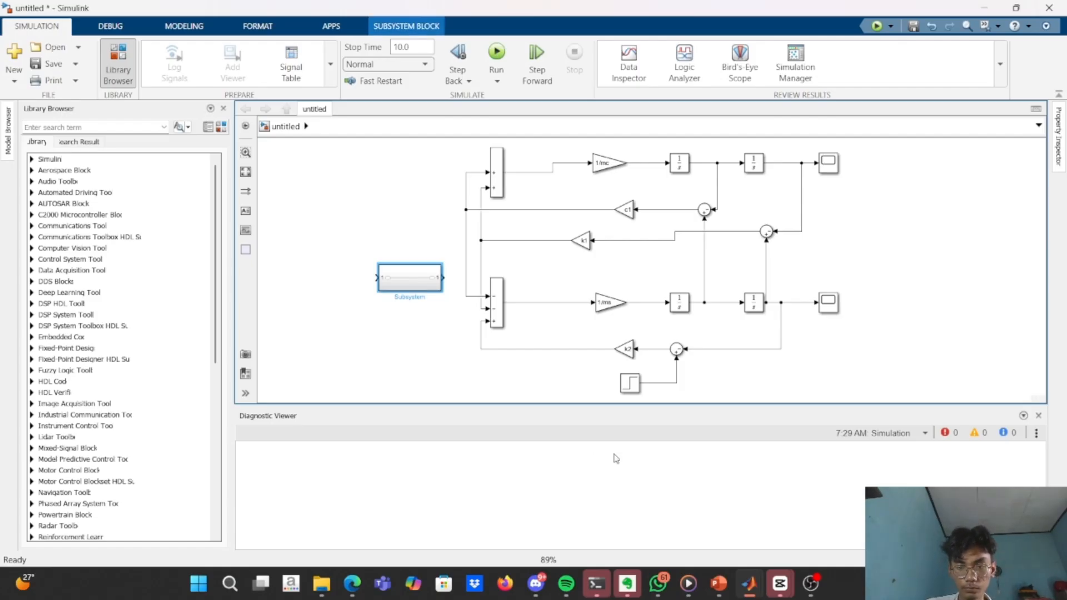
mouse_move(812, 583)
left_click(811, 539)
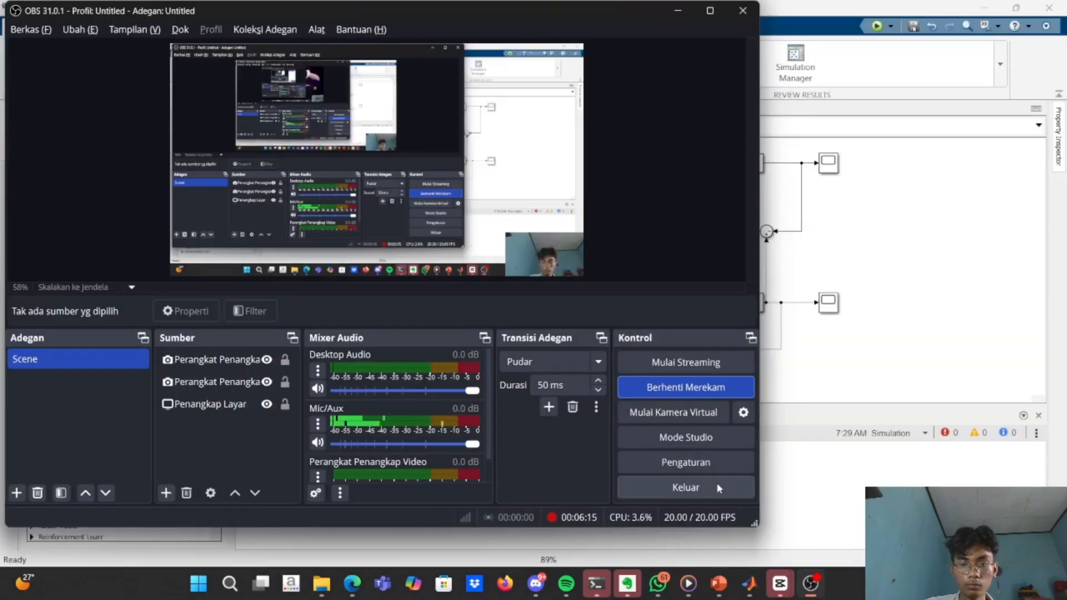
left_click(679, 11)
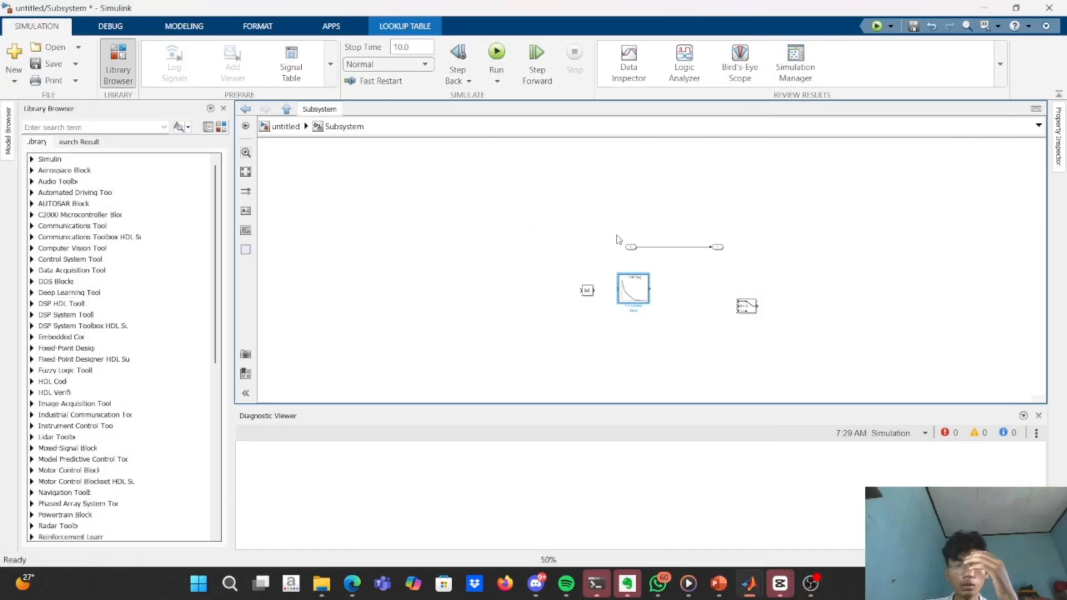
left_click(580, 288)
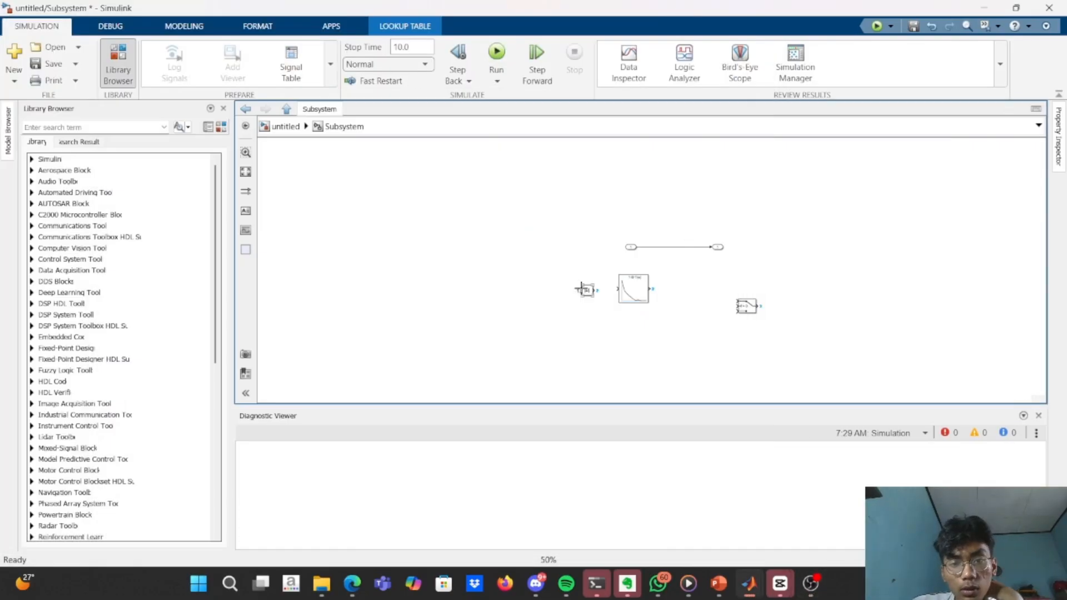
key("Escape")
left_click(389, 266)
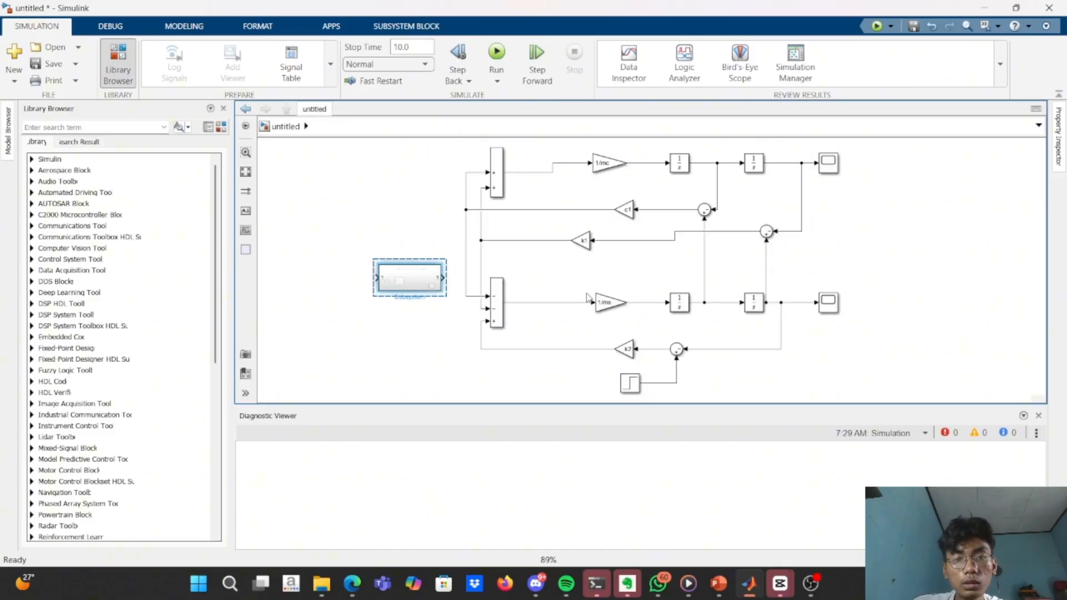
Open the Subsystem and view the table data and breakpoint settings of its 1-D Lookup Table block.
double_click(401, 284)
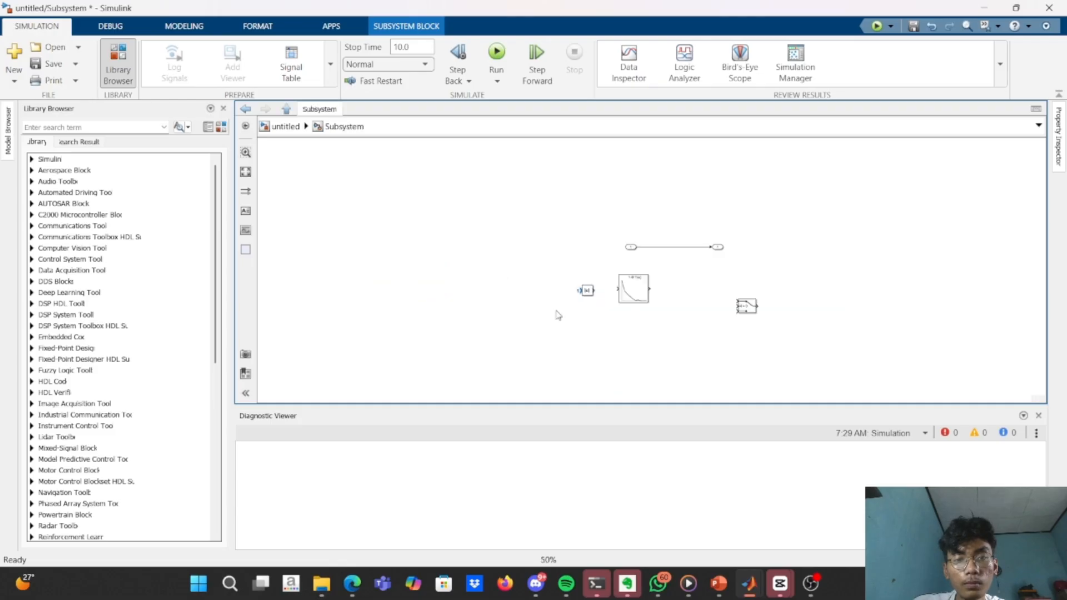
double_click(638, 296)
key("Escape")
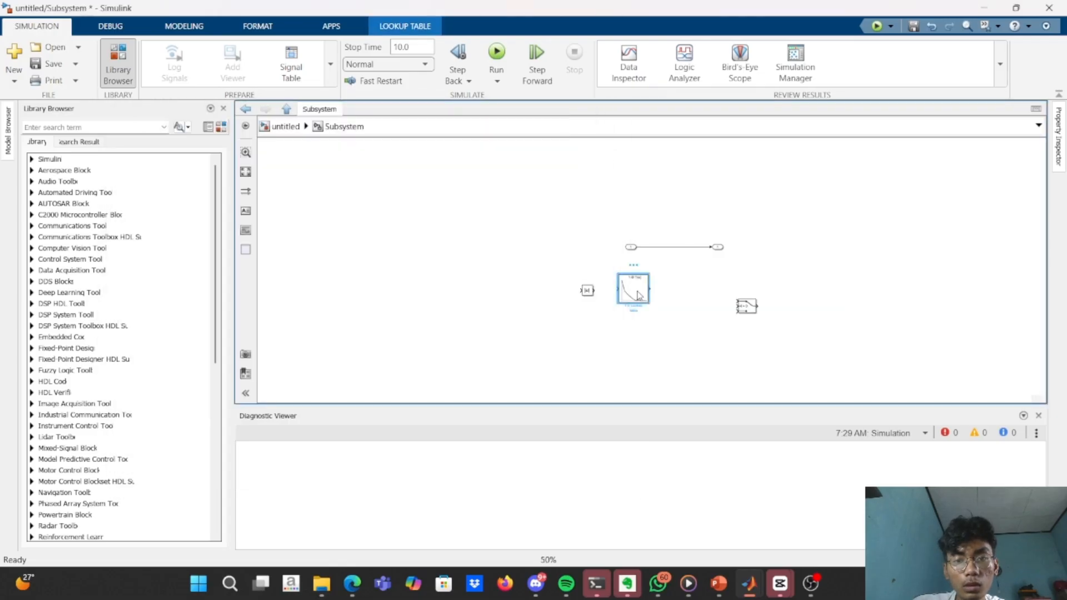
double_click(638, 296)
double_click(437, 296)
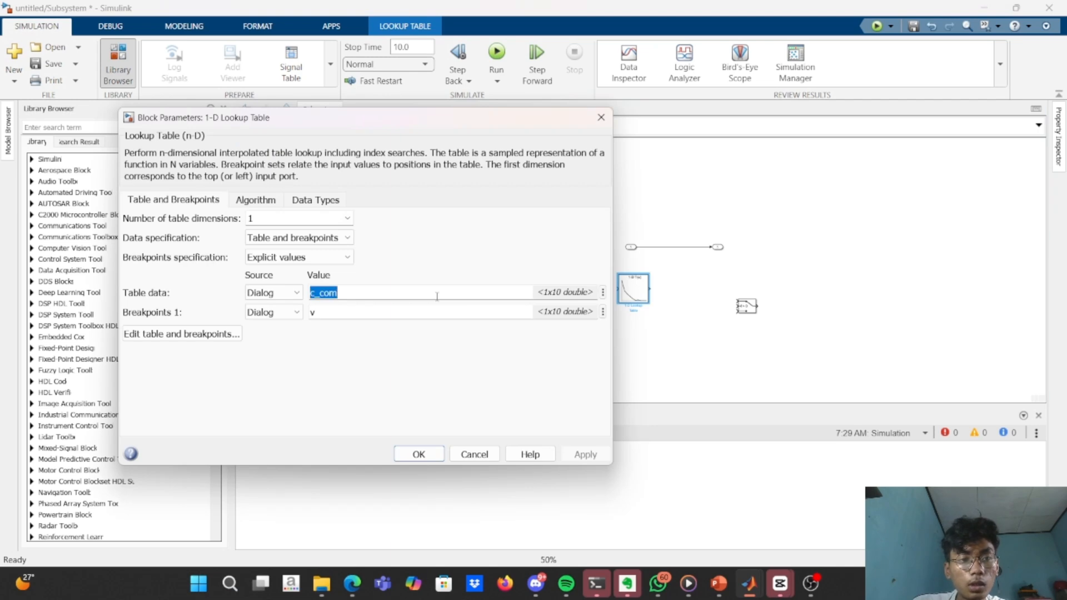
left_click(438, 297)
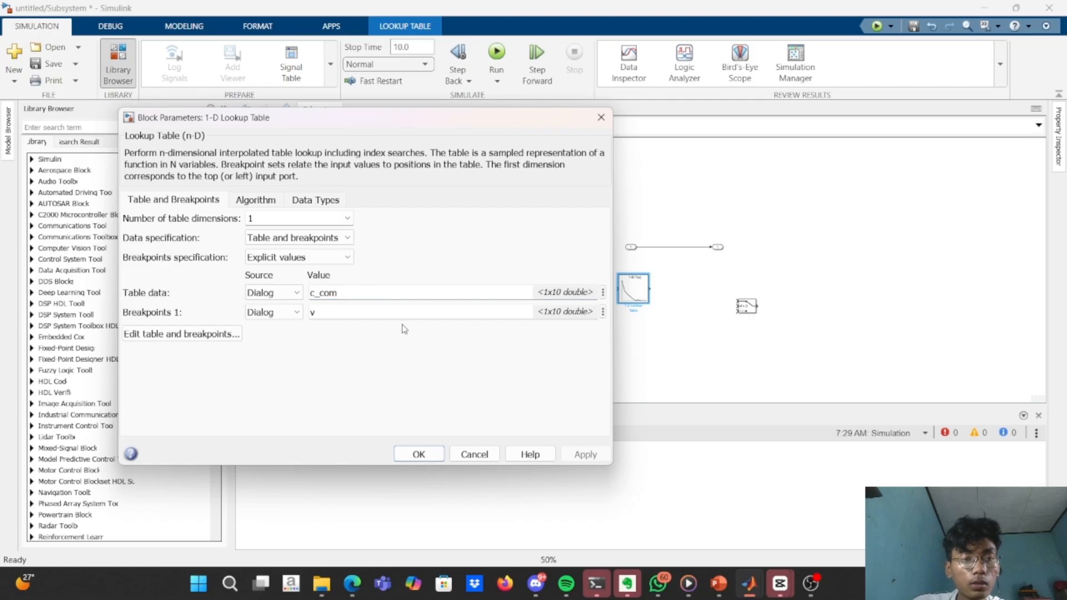
Check the v vector and the coefficient arrays in the MATLAB script, and return to the Simulink subsystem.
key("alt+Tab")
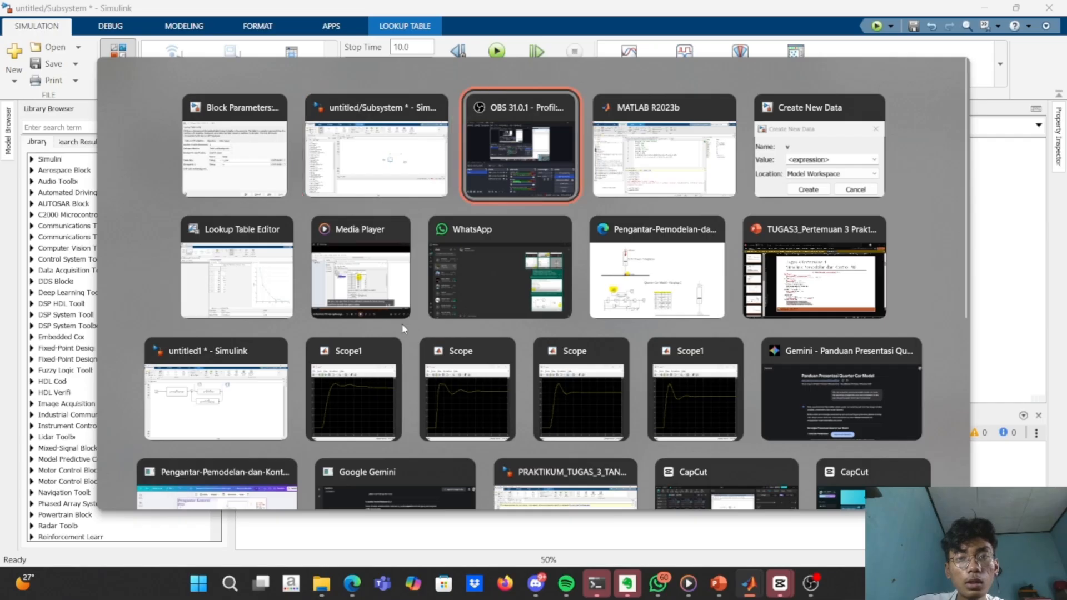
key("alt+Tab")
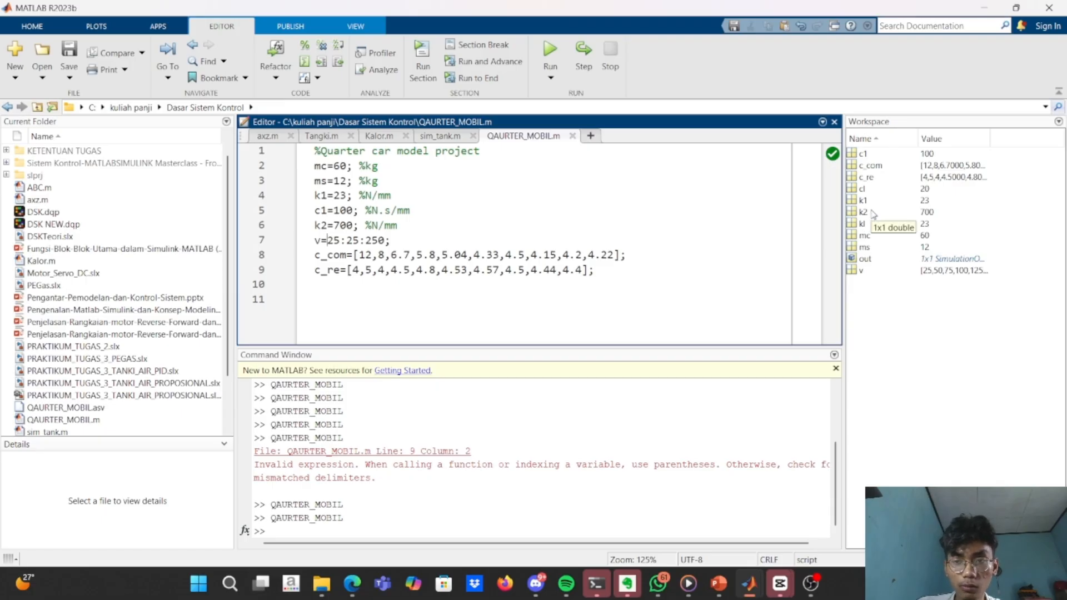
key("alt+Tab")
key("alt+Tab")
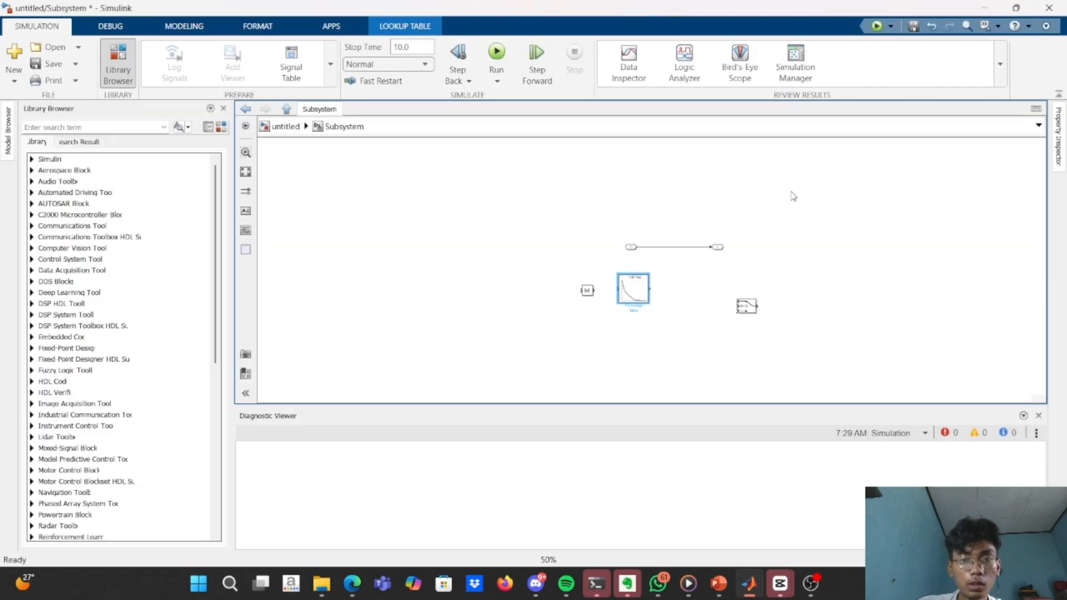
Inspect the compression lookup table's c_com values and curve in the Lookup Table Editor, and close the block's parameters.
double_click(631, 291)
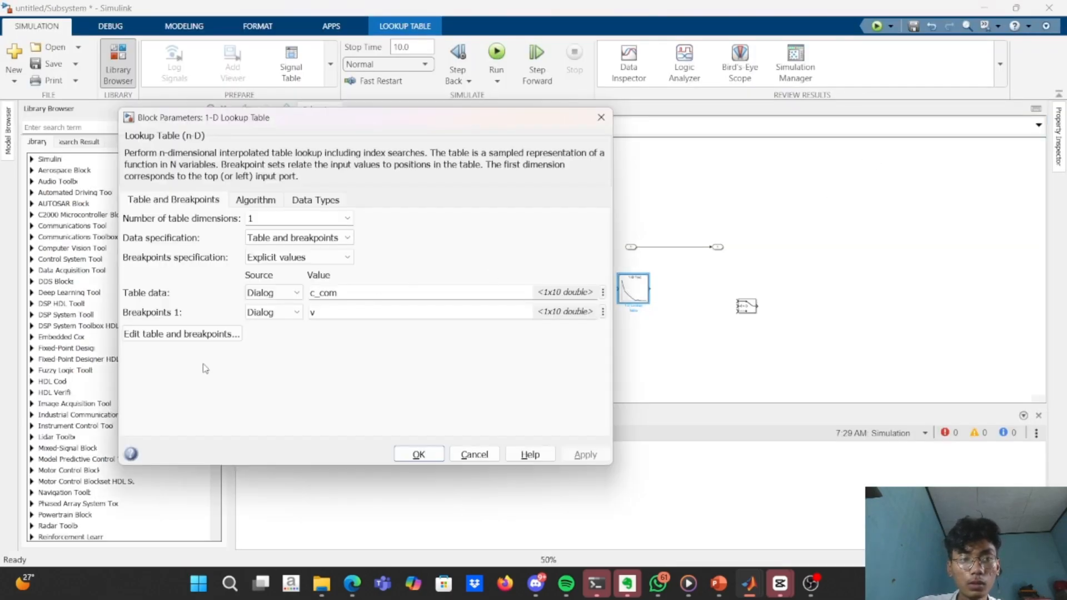
left_click(194, 334)
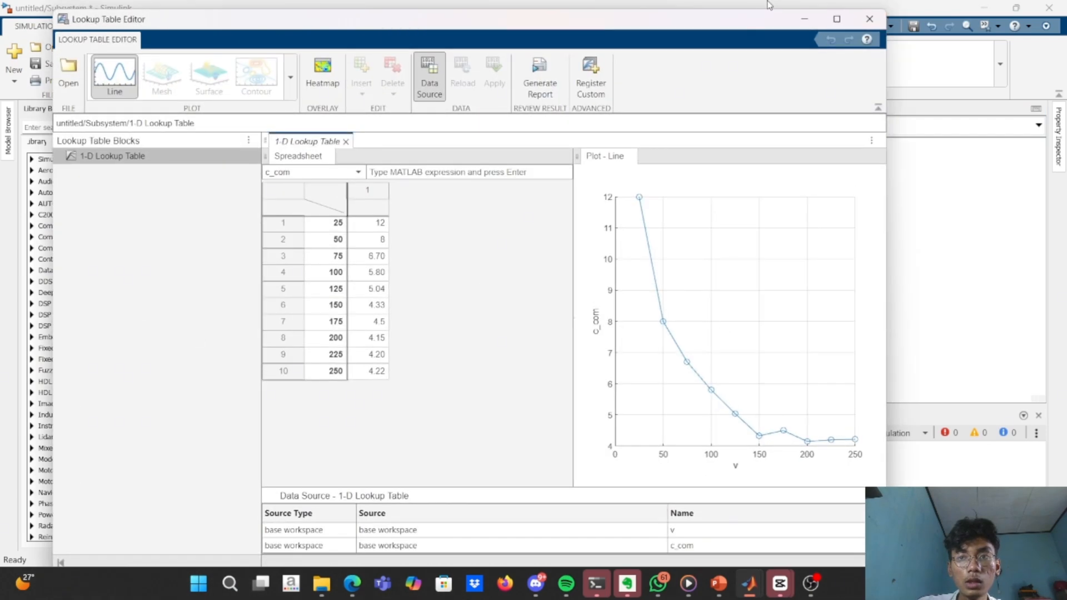
left_click(809, 15)
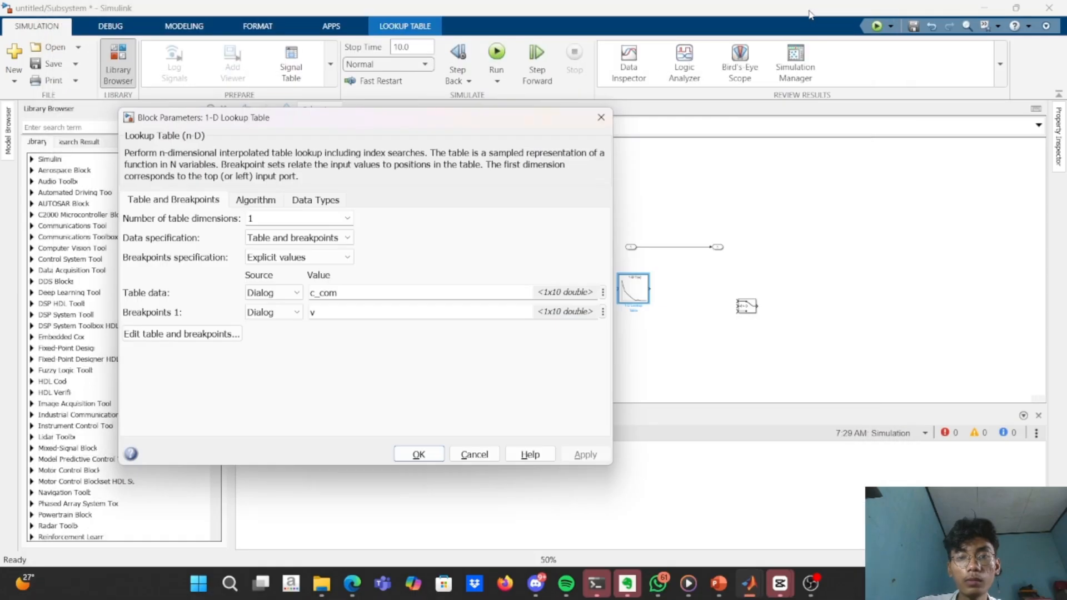
left_click(603, 111)
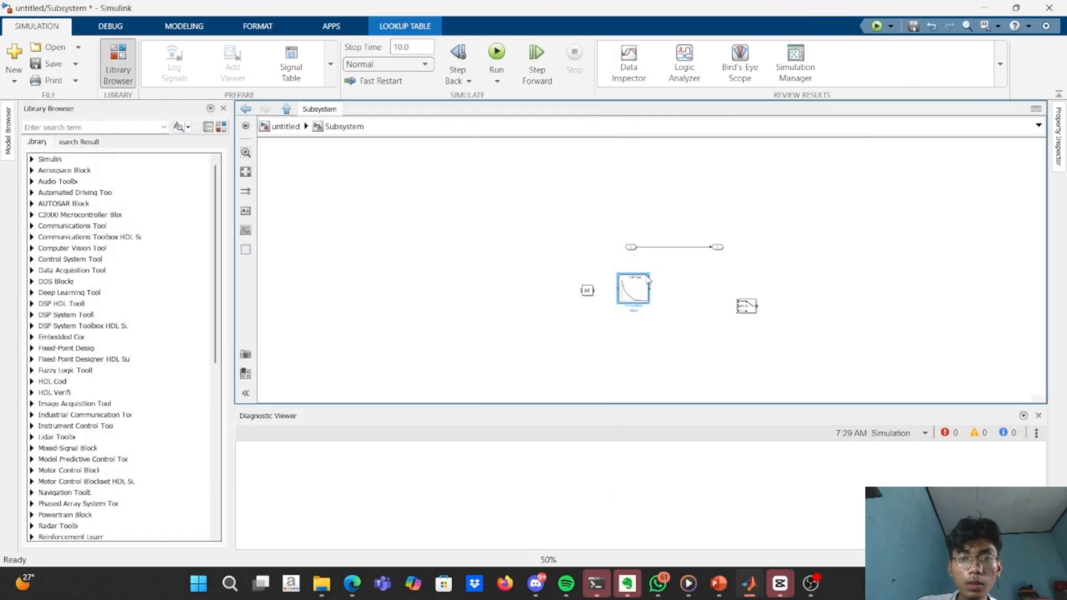
Duplicate the 1-D Lookup Table block and place the copy directly below the original.
left_click_drag(640, 287, 642, 350)
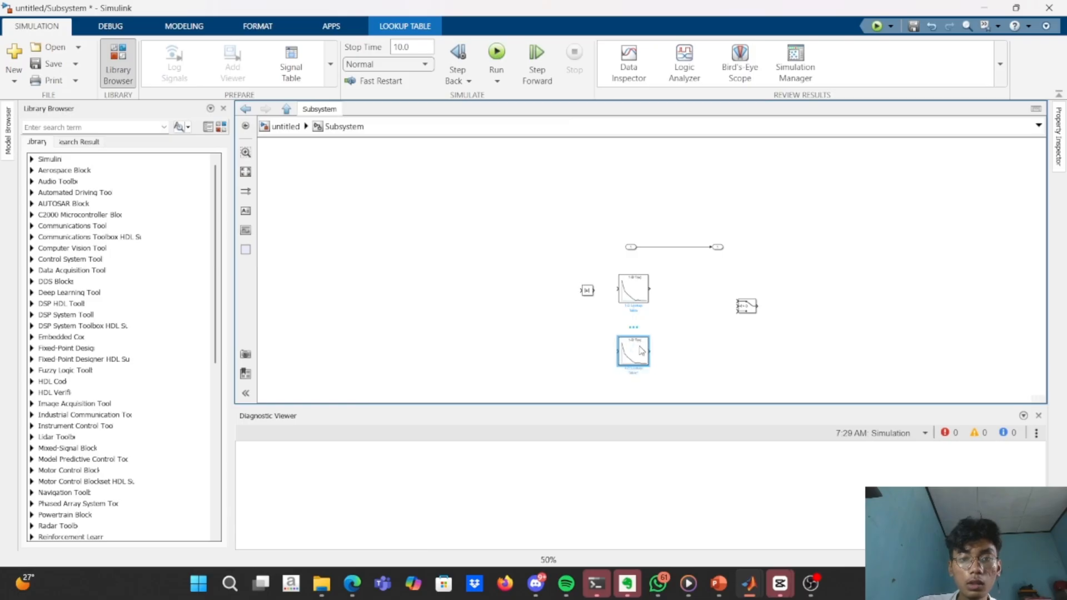
double_click(640, 350)
key("Escape")
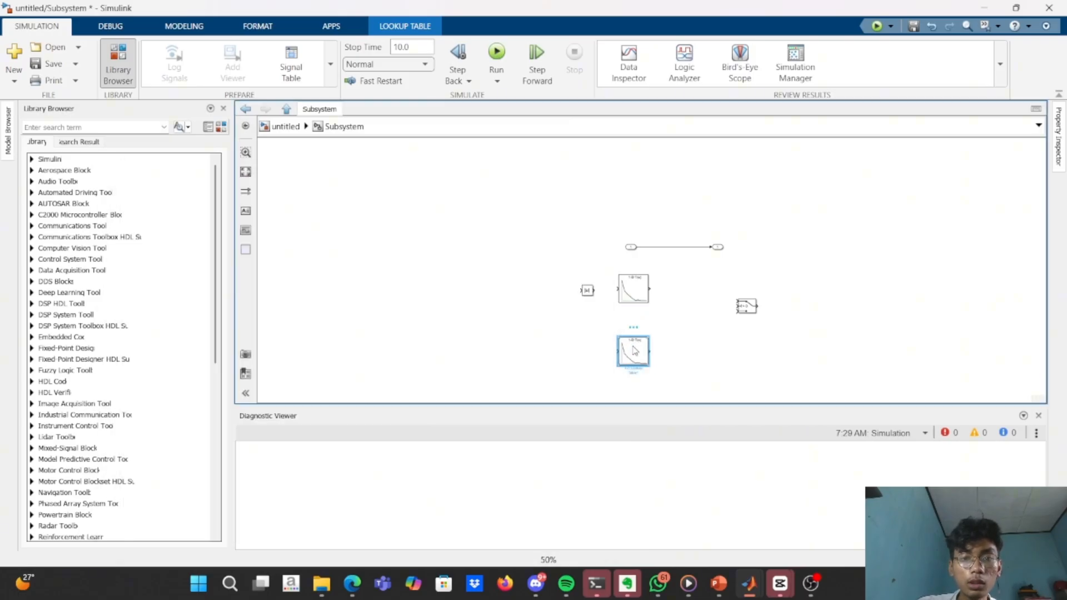
Set the table data of the copied lookup table to c_re, keeping v as its breakpoints, and apply the change.
double_click(635, 350)
double_click(358, 358)
left_click(357, 358)
key("BackSpace")
key("BackSpace")
key("BackSpace")
key("alt+Tab")
key("alt+Tab")
key("alt+Tab")
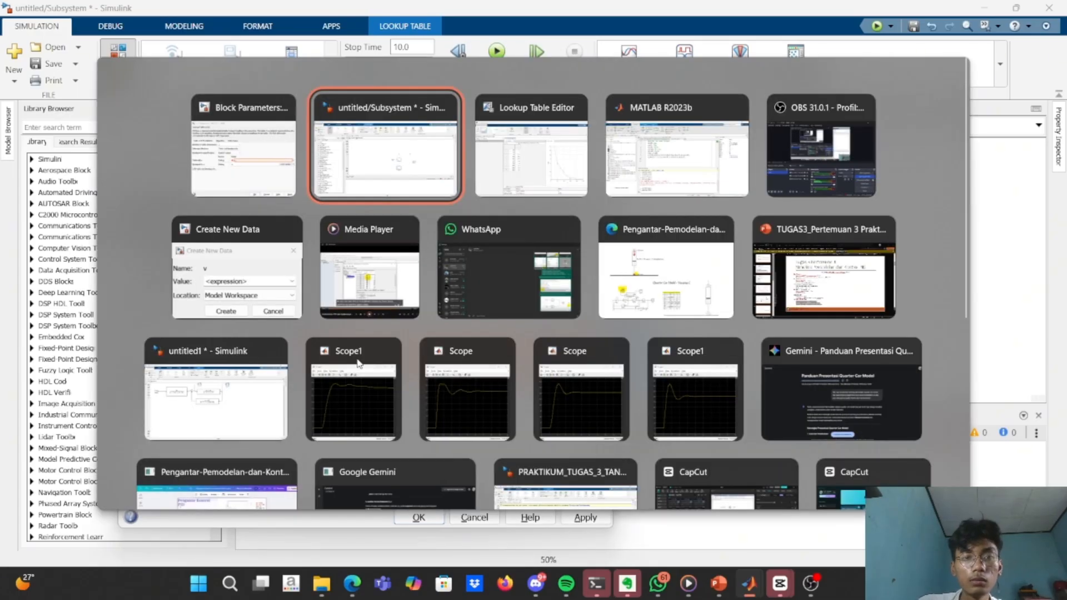
key("alt+Tab")
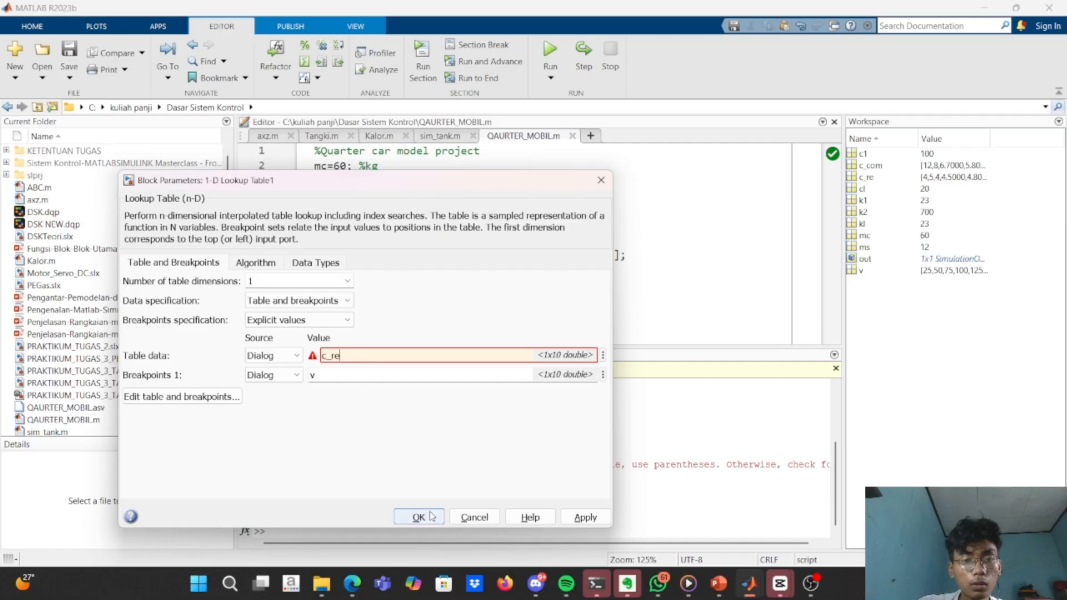
left_click(577, 518)
Inspect the rebound lookup table's c_re values and curve in the Lookup Table Editor, and return to the subsystem diagram.
left_click(207, 398)
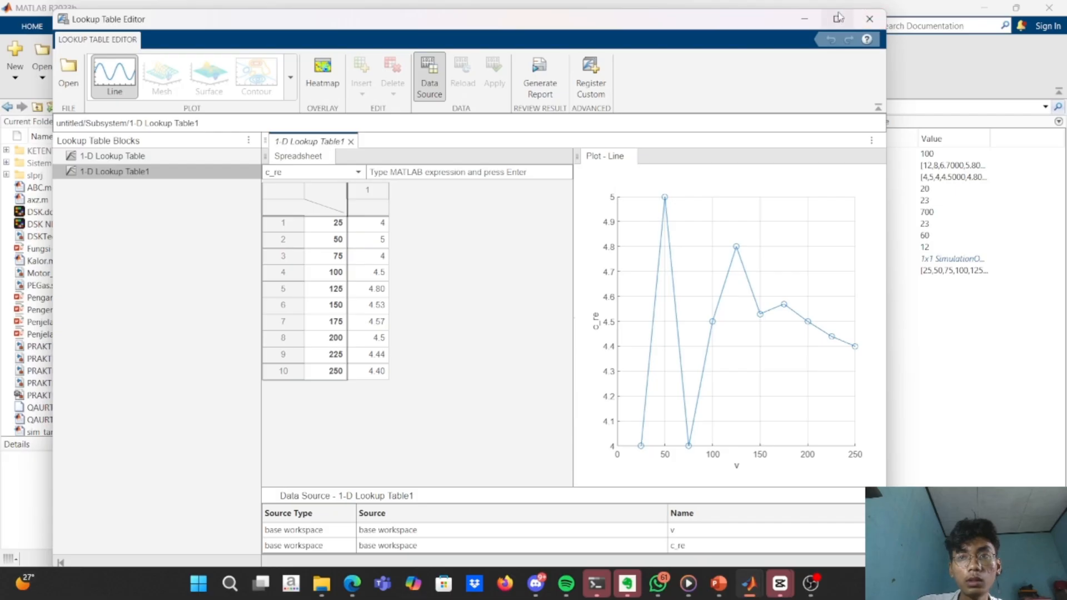
left_click(869, 19)
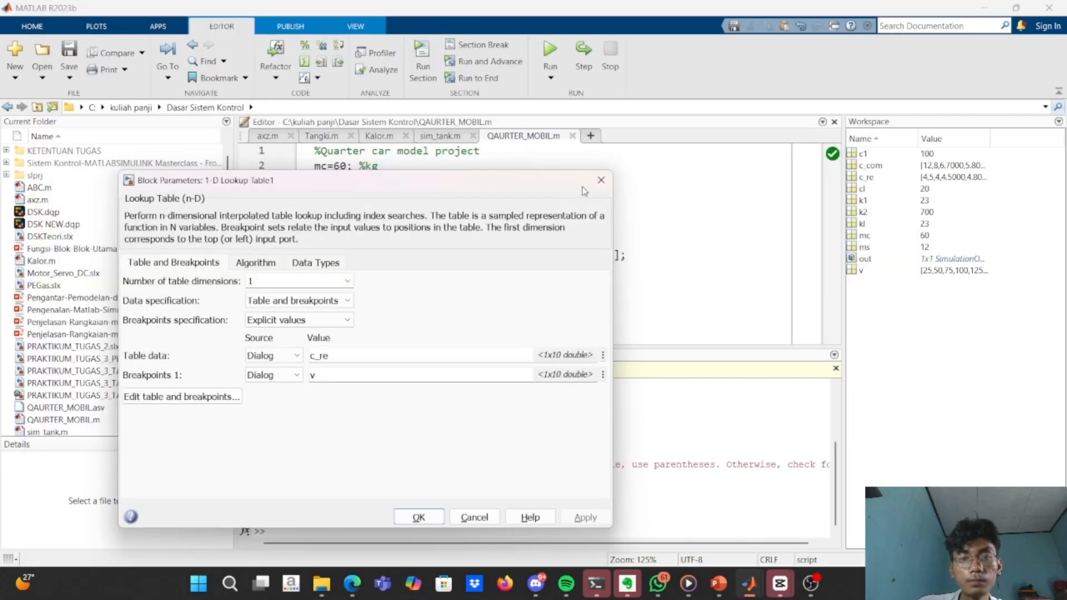
key("alt+Tab")
key("Tab")
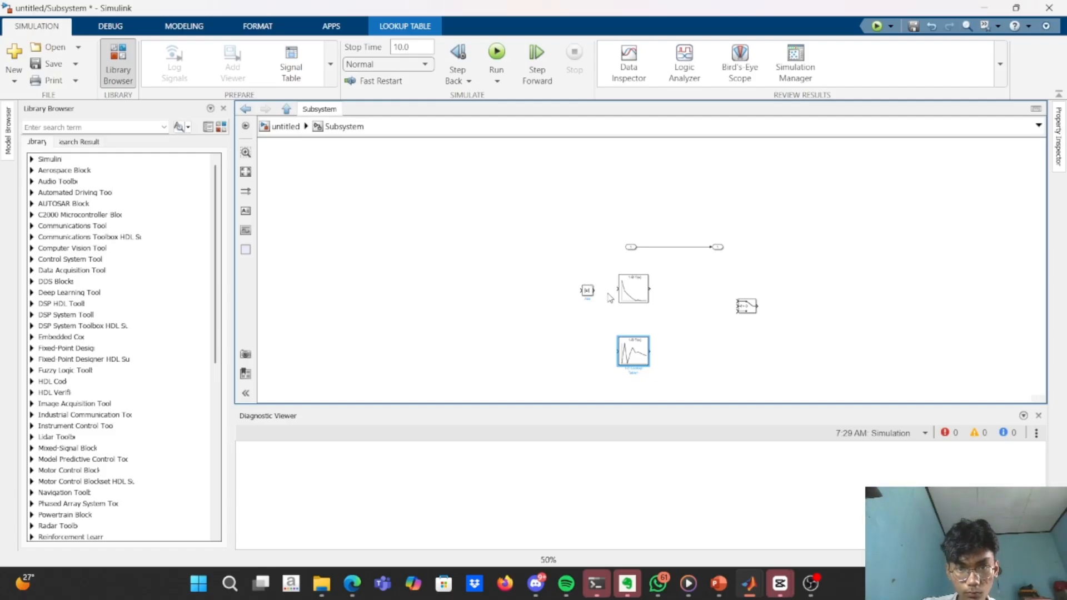
Connect the Abs block to the c_com lookup table, and duplicate it below to feed the c_re lookup table.
left_click_drag(592, 290, 620, 289)
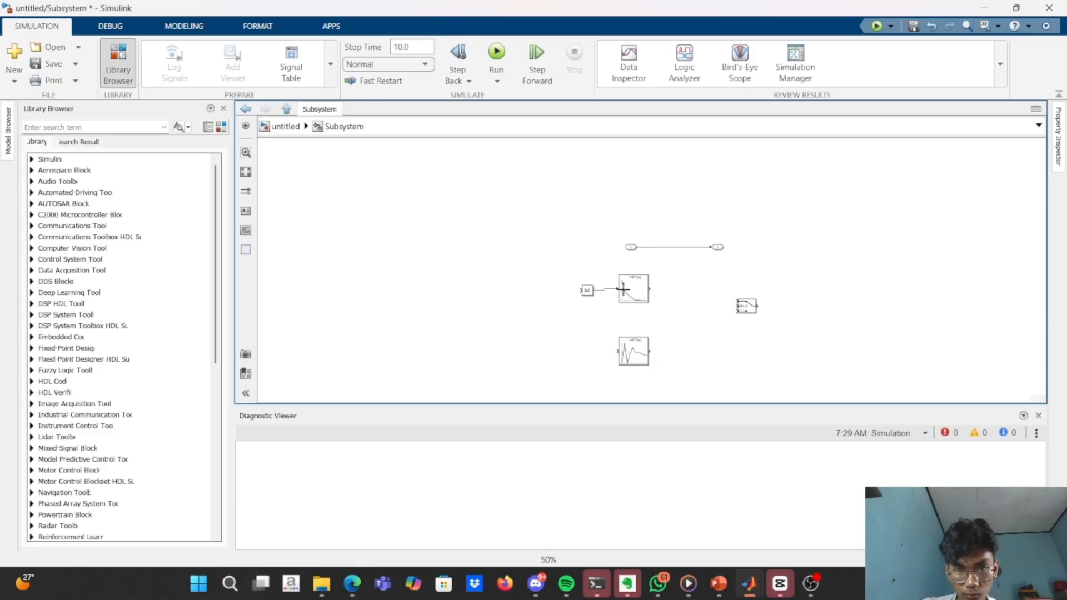
left_click(587, 292)
left_click_drag(589, 296, 593, 361)
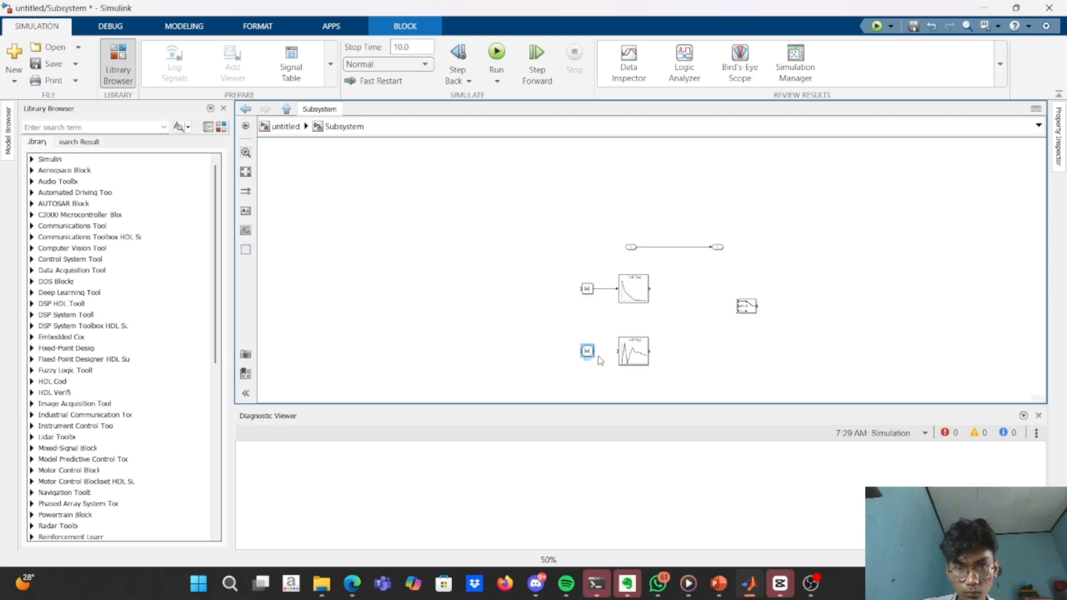
left_click_drag(594, 352, 618, 351)
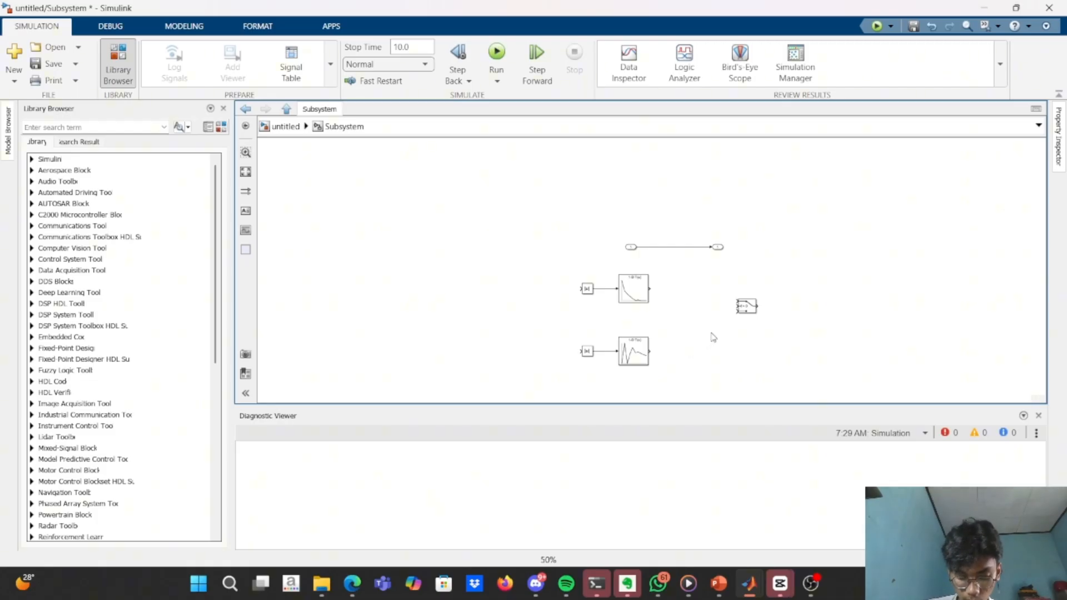
Place the Switch block between the two lookup tables and feed its control input from a new Constant block set to 25.
left_click_drag(744, 309, 701, 313)
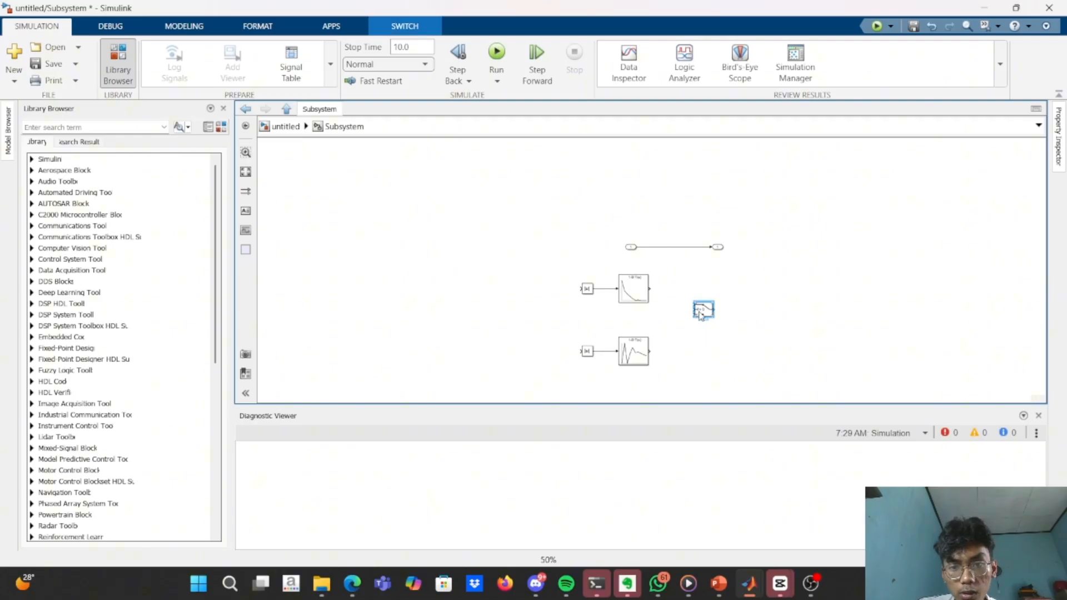
key("space")
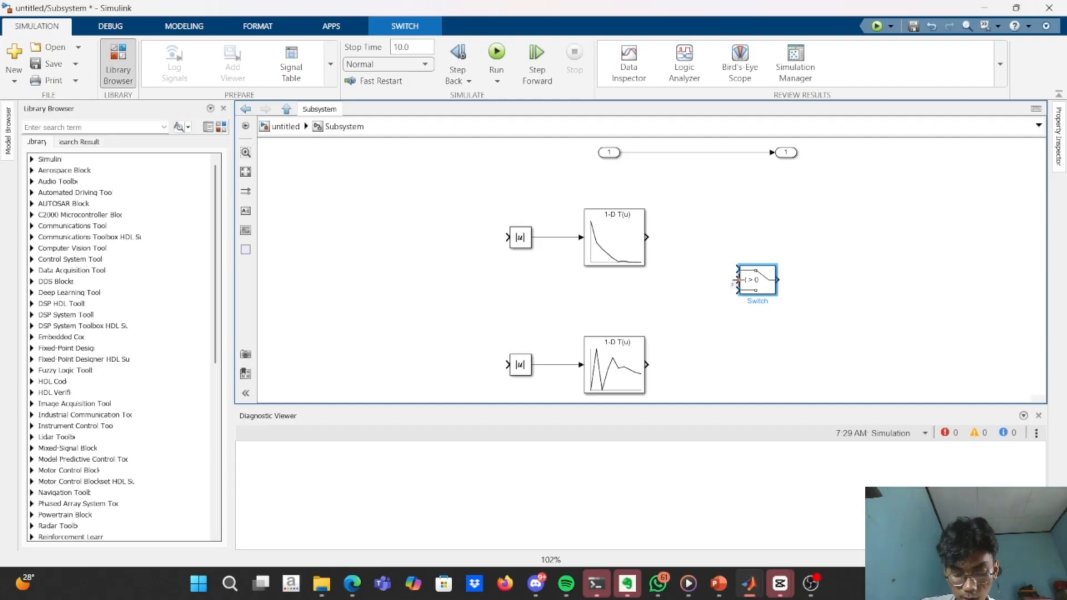
left_click_drag(734, 280, 438, 280)
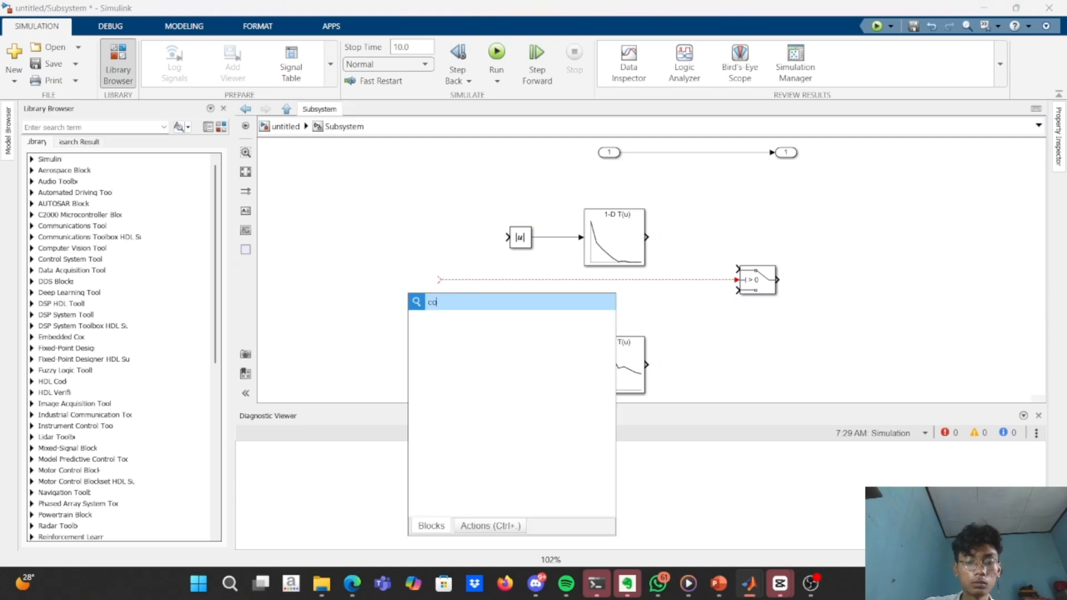
type("constan")
key("Return")
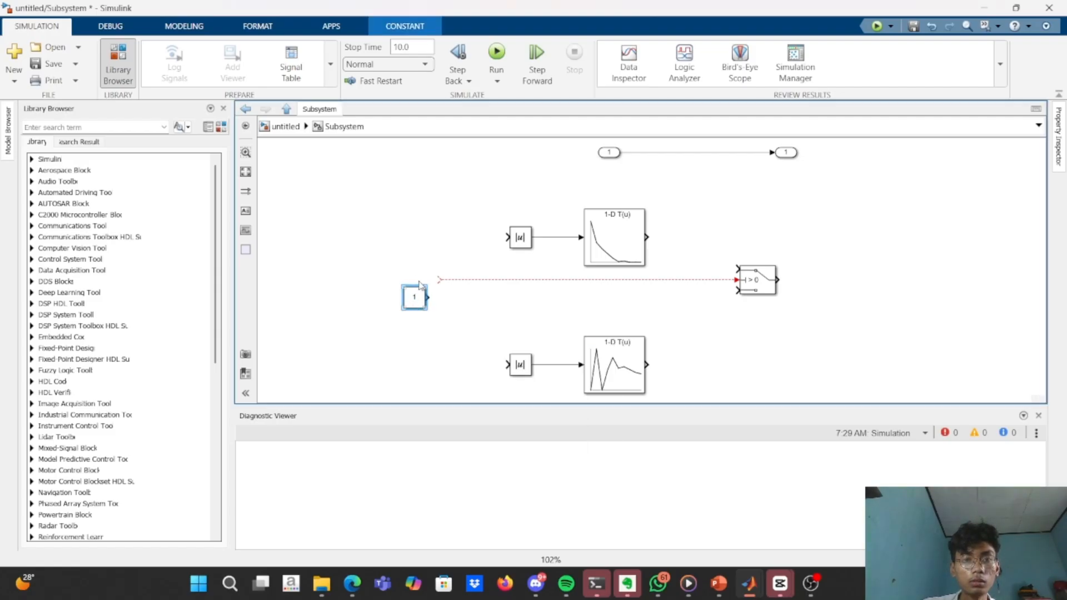
left_click_drag(419, 299, 433, 281)
double_click(428, 282)
type("25")
key("Return")
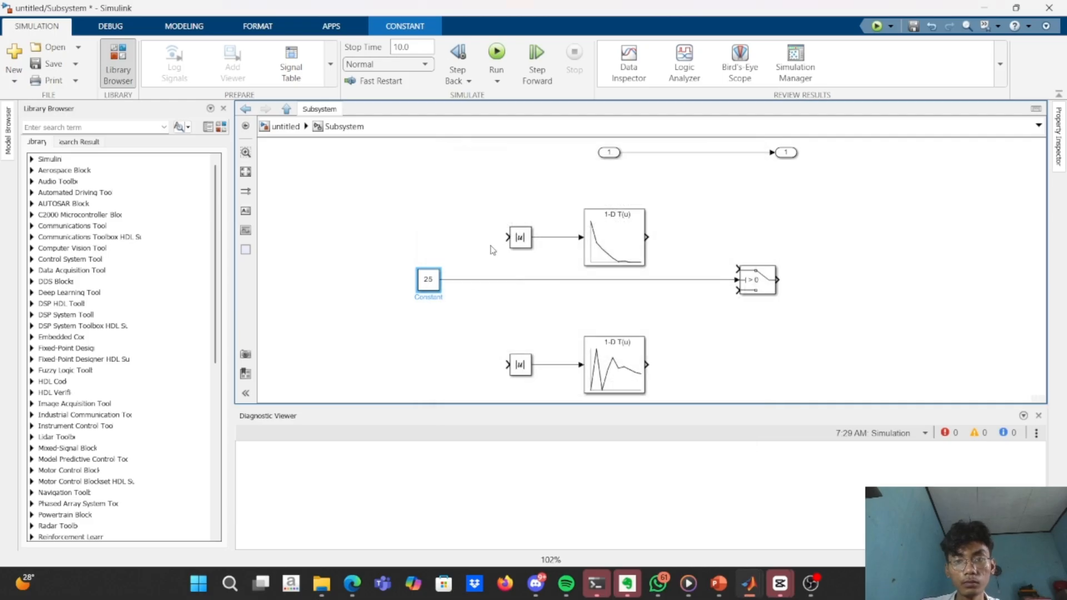
Wire the c_com and c_re lookup tables to the Switch's first and third inputs, and connect its output to a new, enlarged Display block.
mouse_move(736, 269)
left_mouse_down()
mouse_move(685, 229)
mouse_move(648, 237)
left_mouse_up()
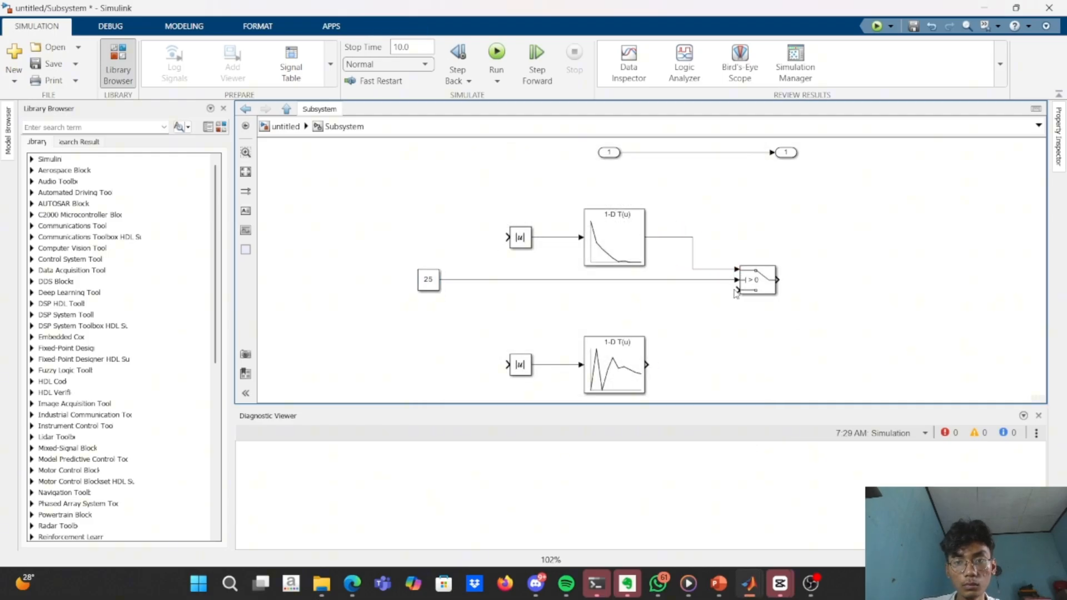
left_click_drag(734, 290, 649, 360)
double_click(826, 294)
type("dis")
key("Return")
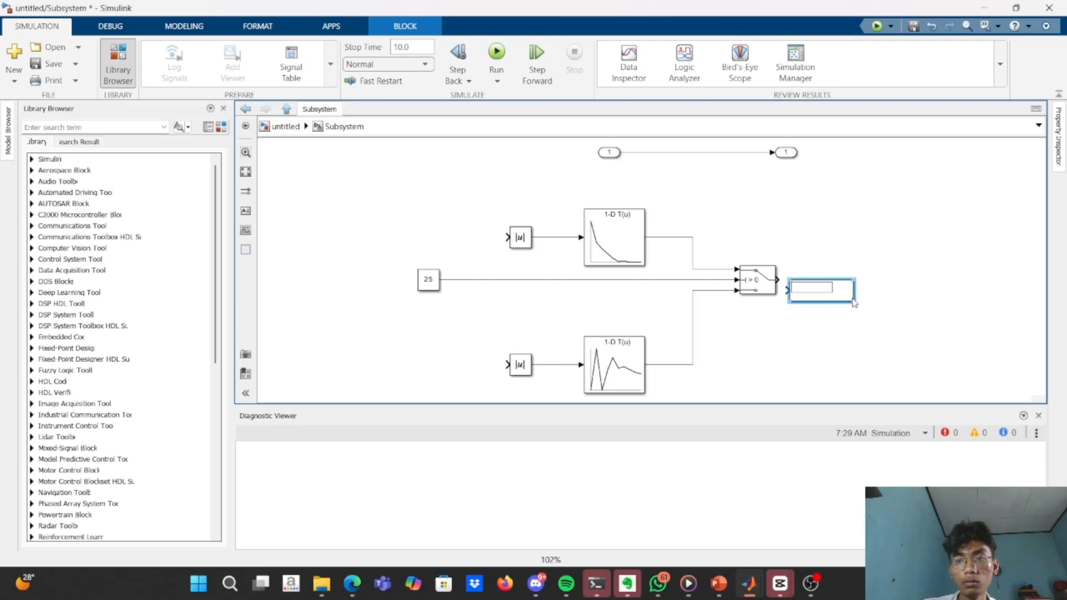
left_click_drag(854, 301, 973, 363)
left_click_drag(920, 338, 938, 300)
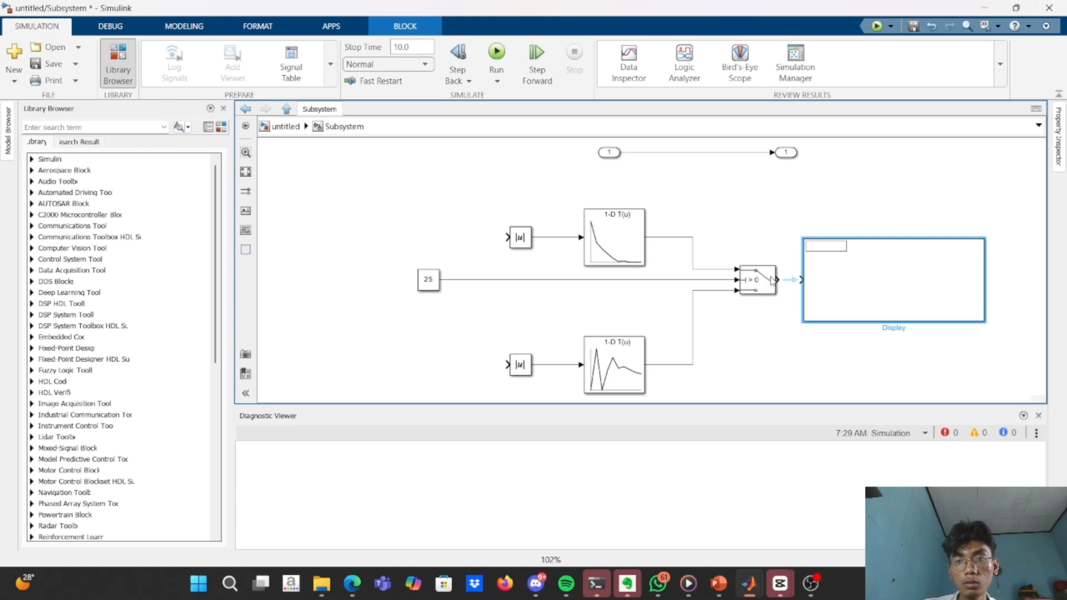
left_click_drag(778, 279, 800, 279)
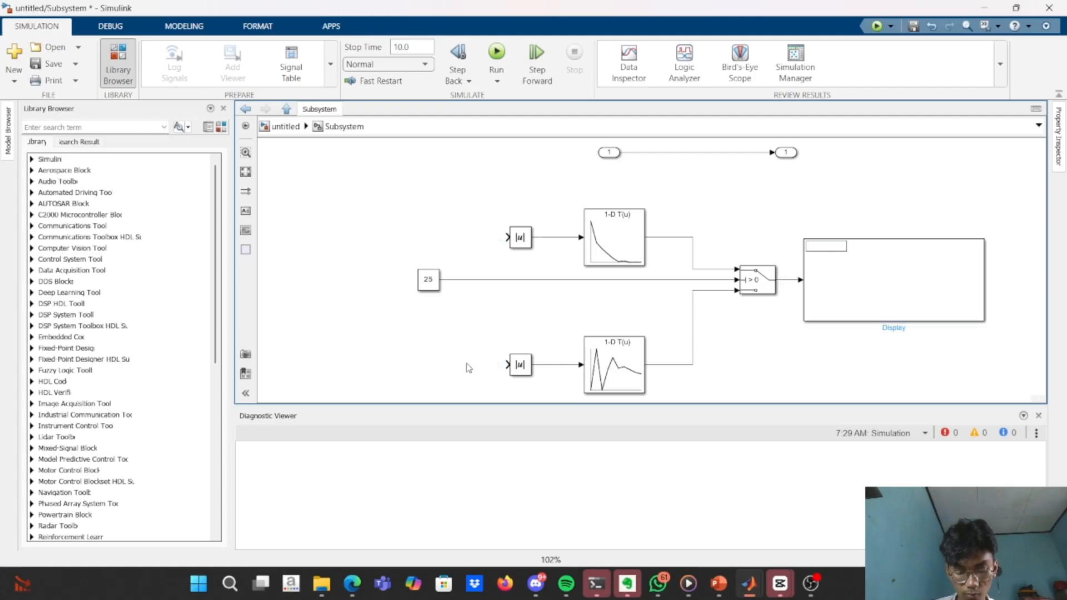
Branch the constant's signal to the inputs of both Abs blocks and run the simulation.
left_click_drag(514, 239, 487, 280)
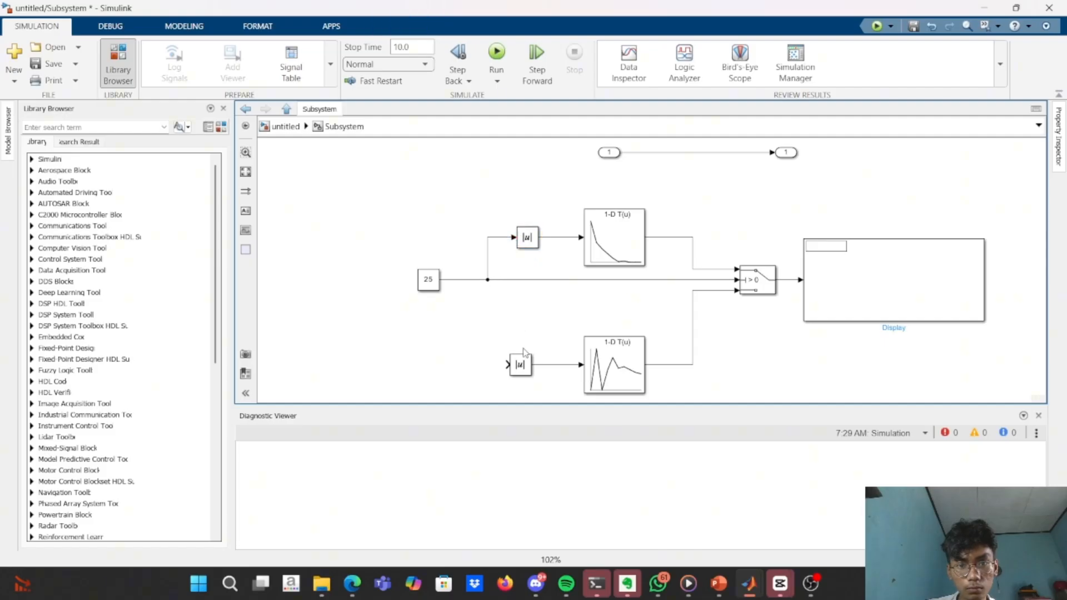
left_click_drag(506, 364, 488, 281)
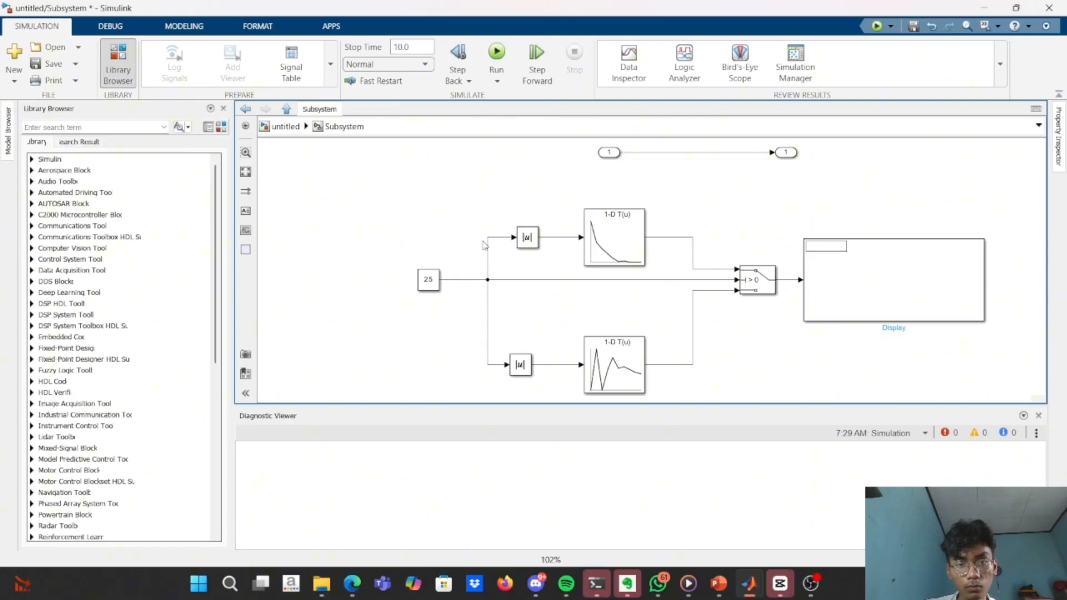
left_click(507, 49)
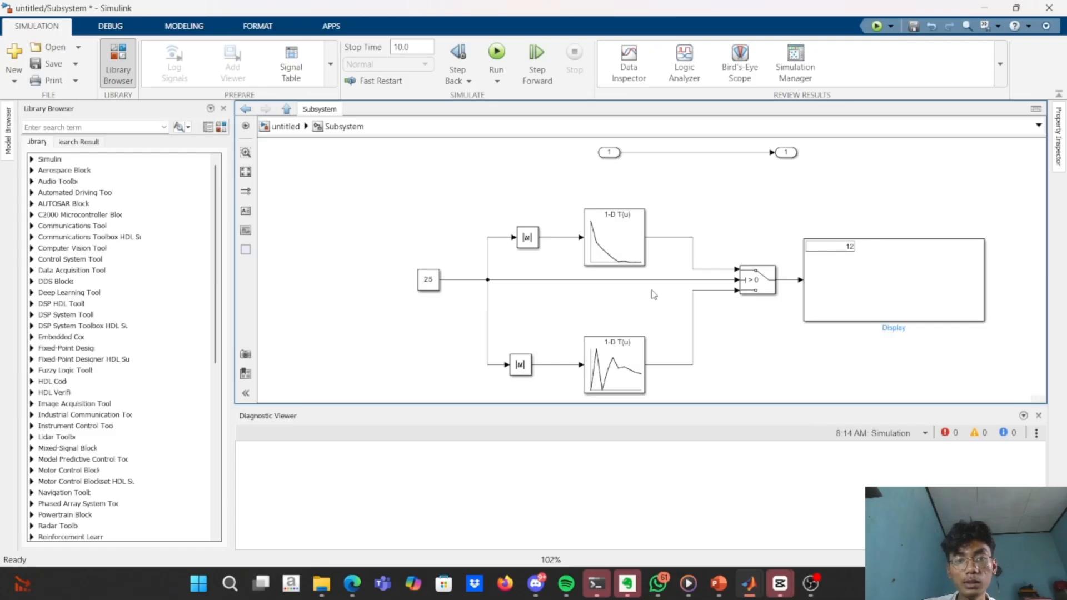
Check the c_com values in the MATLAB script and in the Lookup Table Editor against the displayed output, and return to the subsystem.
key("alt+Tab")
key("Tab")
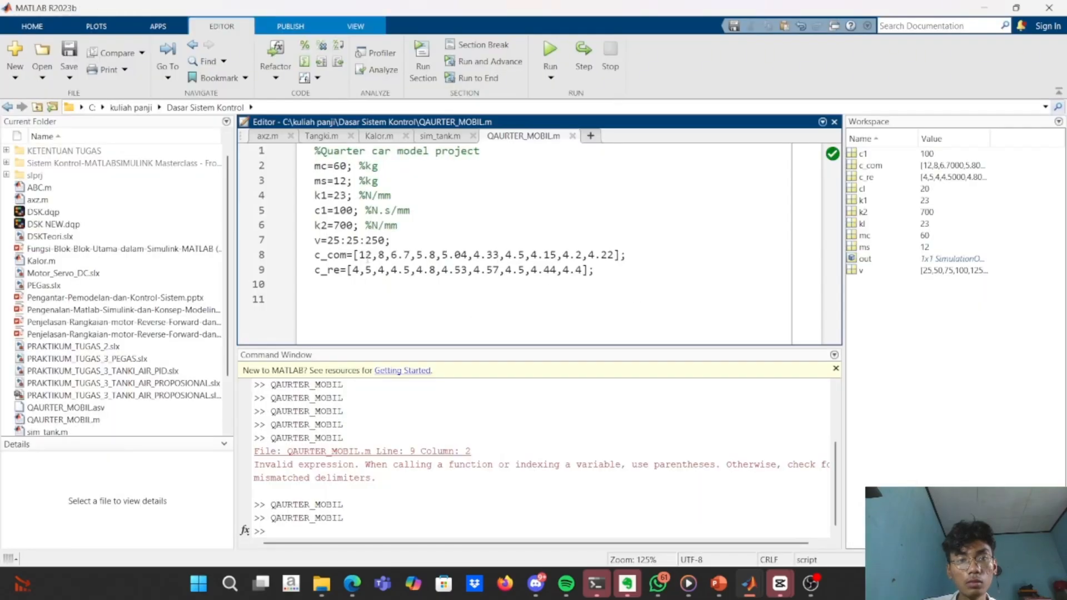
key("alt+Tab")
left_click(605, 245)
double_click(606, 245)
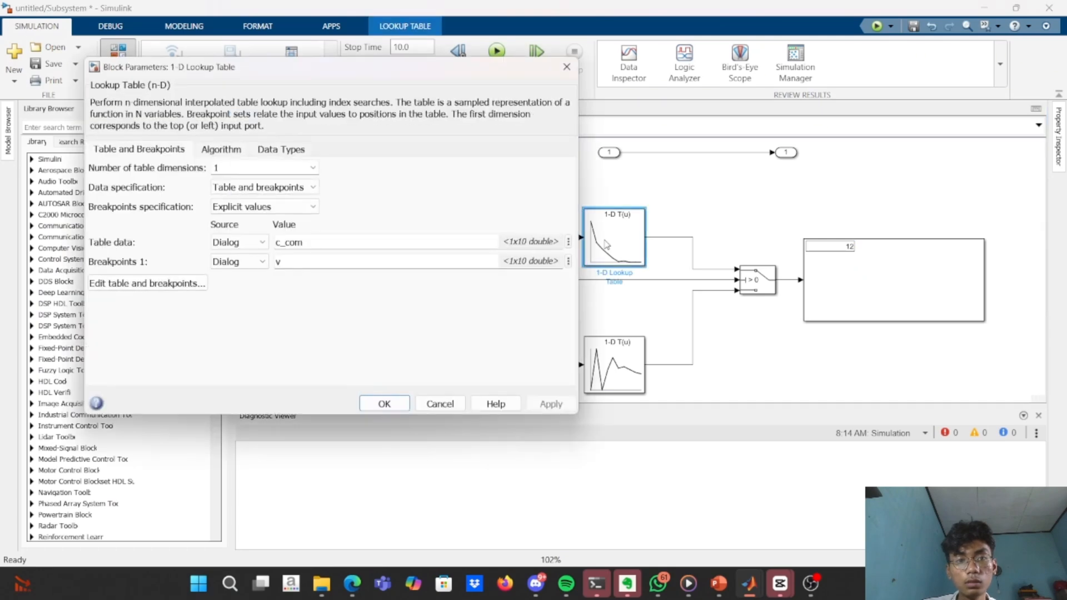
left_click(194, 283)
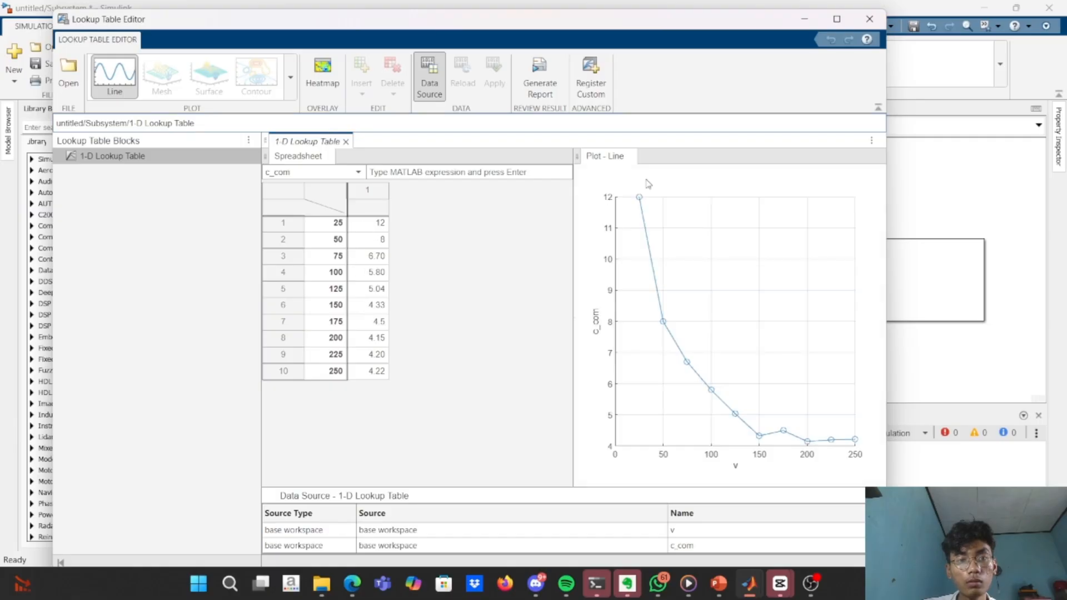
left_click(870, 18)
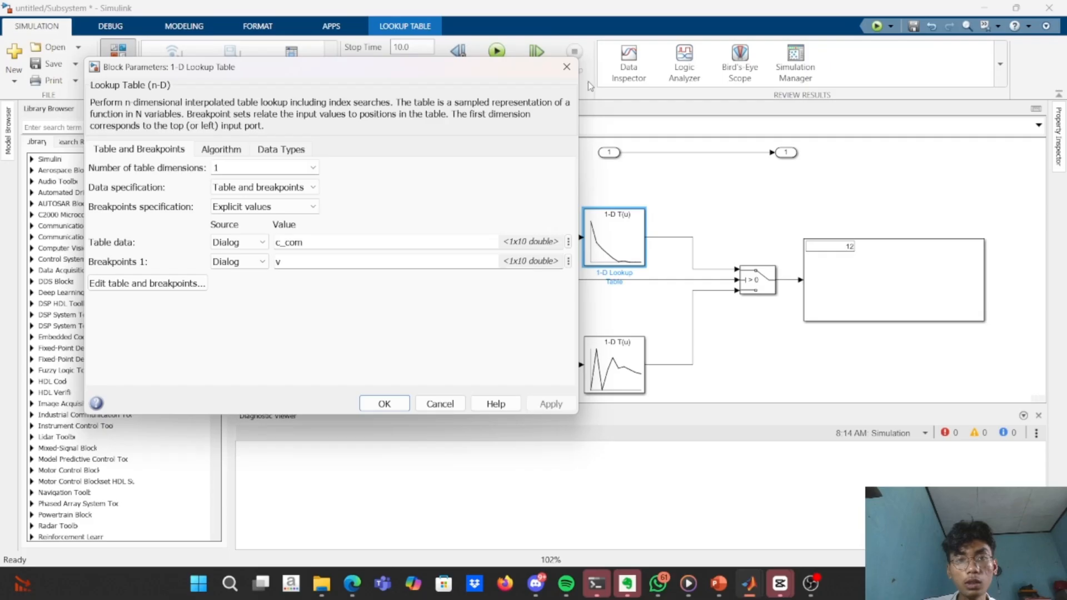
left_click(577, 66)
key("alt+Tab")
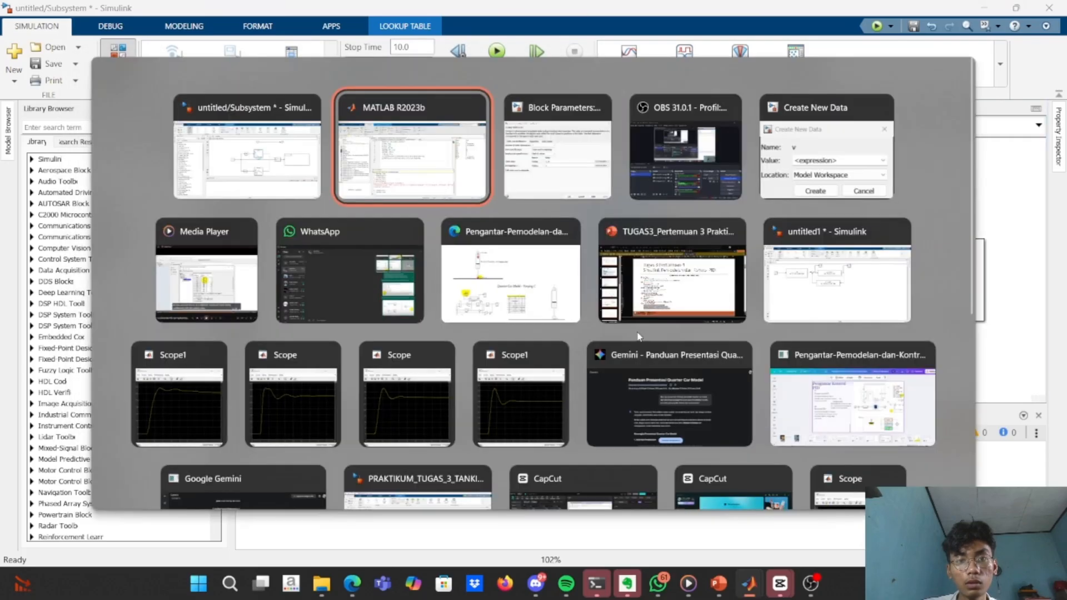
key("alt+Tab")
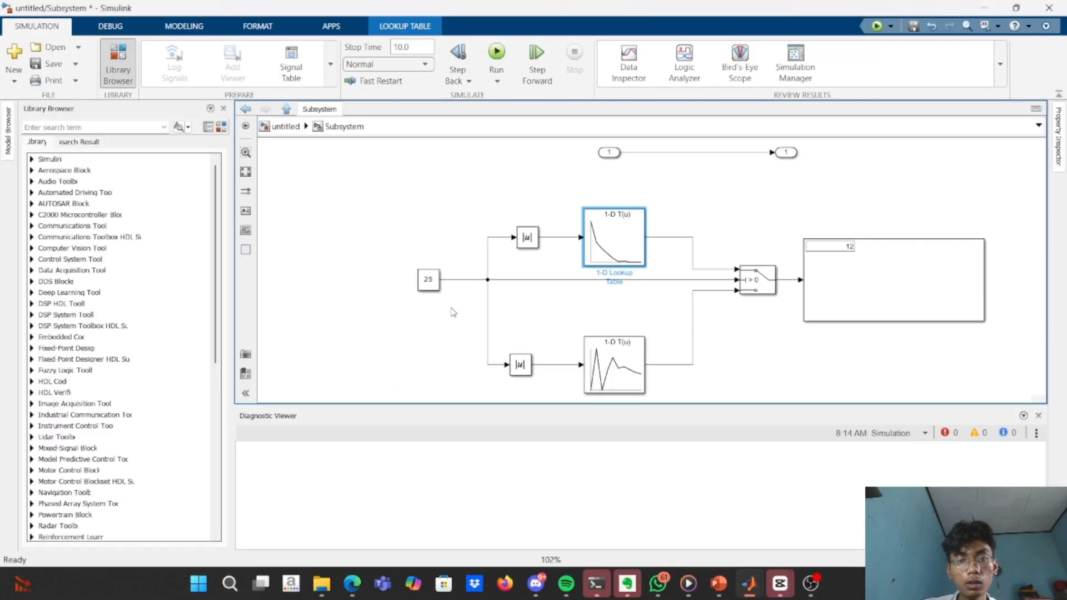
Set the Constant block's value to -25 and run the simulation again.
left_click(434, 284)
double_click(436, 285)
key("BackSpace")
type("-25")
key("Return")
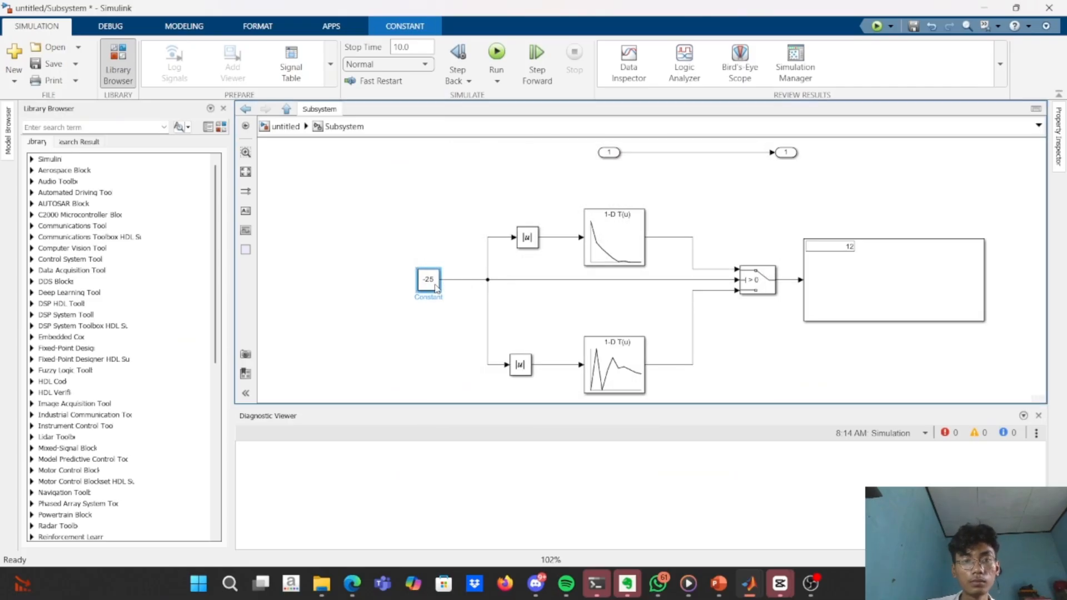
left_click(497, 53)
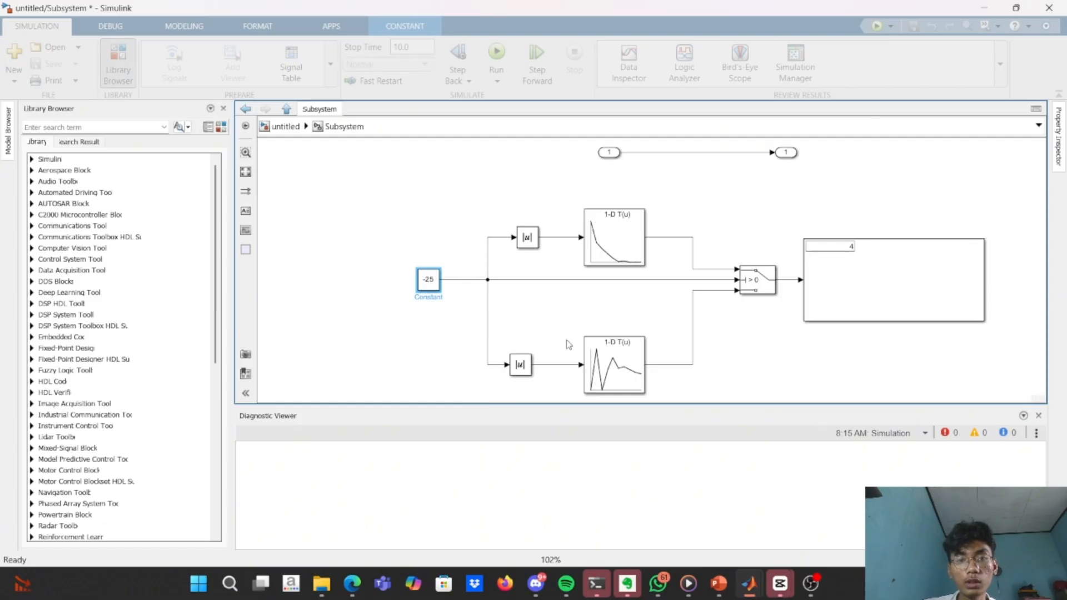
Rename the c_re lookup table block as "Rebound".
left_click(598, 372)
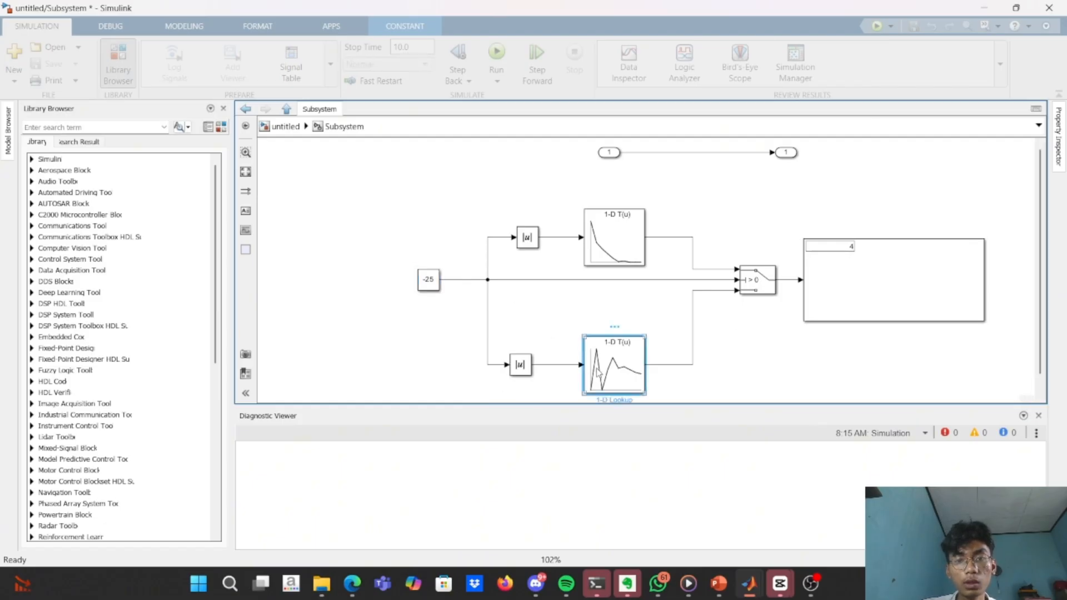
double_click(621, 399)
key("ctrl+a")
key("BackSpace")
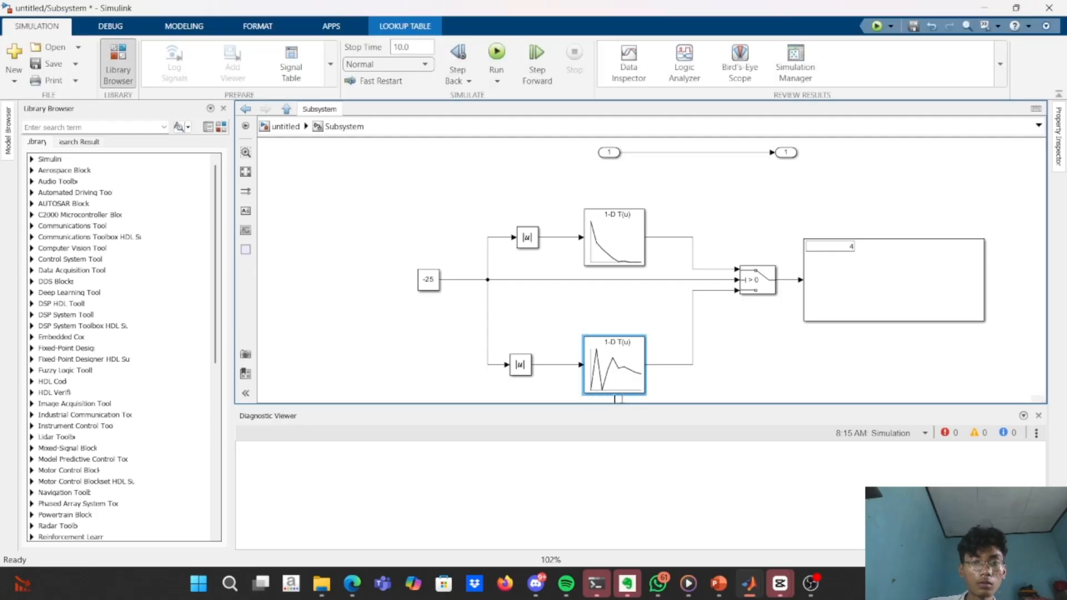
key("alt+Tab")
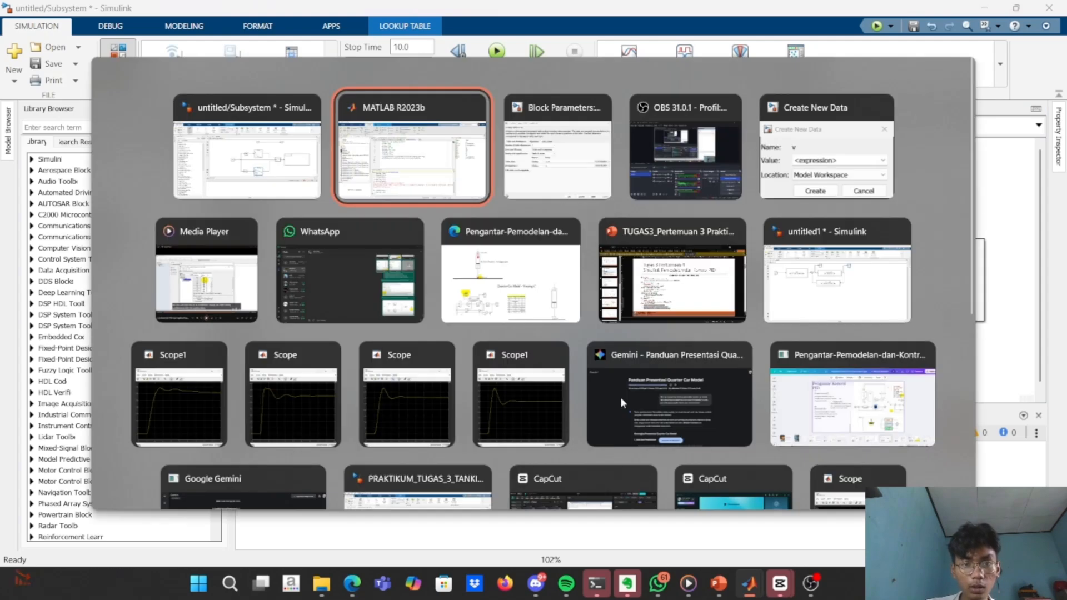
key("alt+shift+Tab")
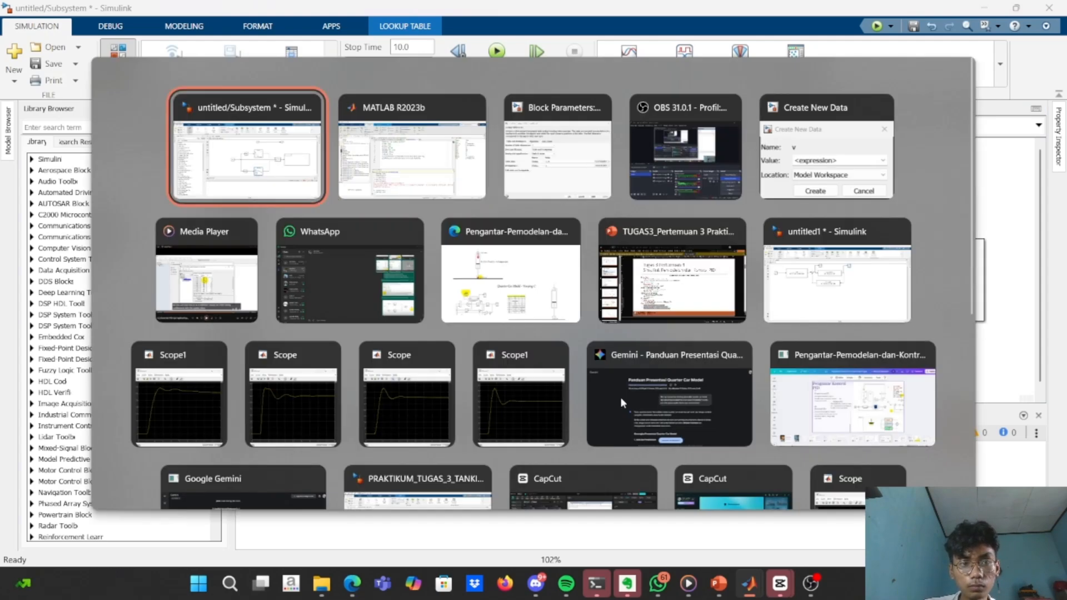
left_click(762, 354)
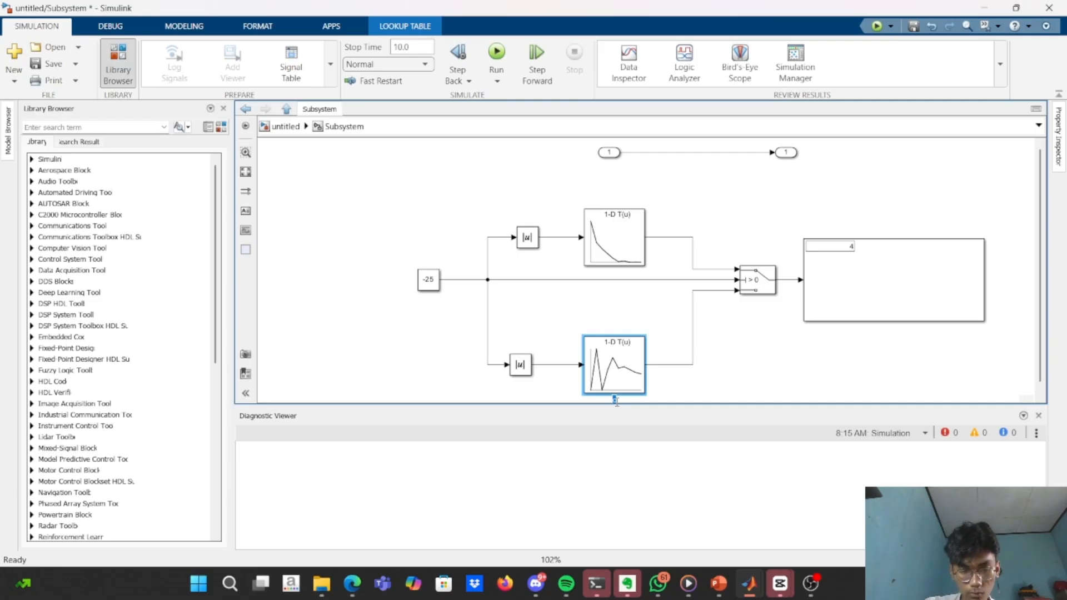
type("re")
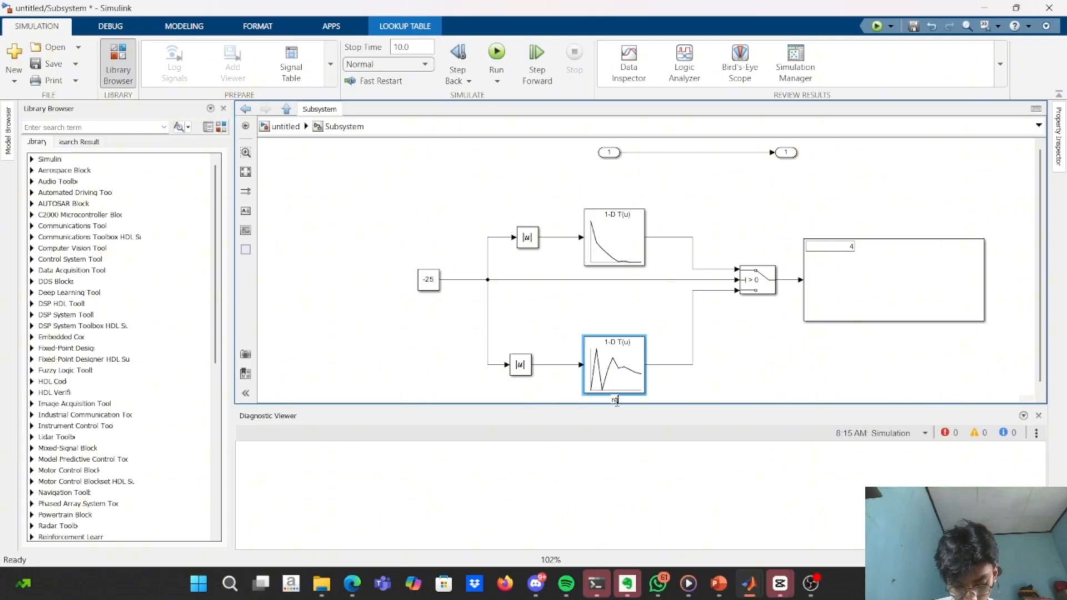
key("BackSpace")
key("BackSpace")
key("Caps_Lock")
type("R")
key("Caps_Lock")
type("ebound")
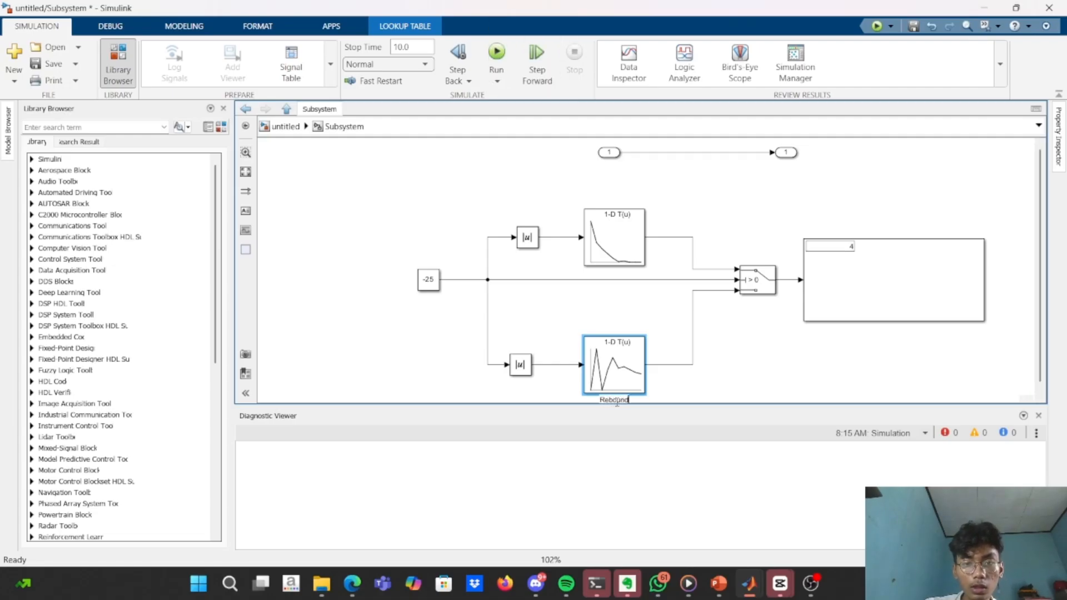
Rename the c_com lookup table block as "compresion".
left_click(610, 257)
double_click(620, 272)
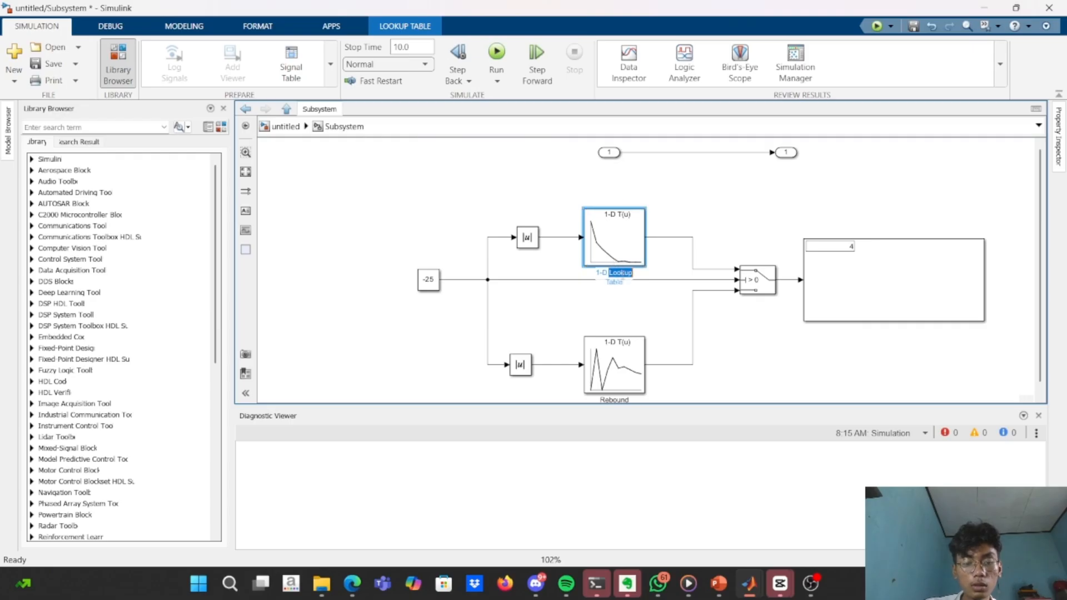
key("ctrl+a")
key("BackSpace")
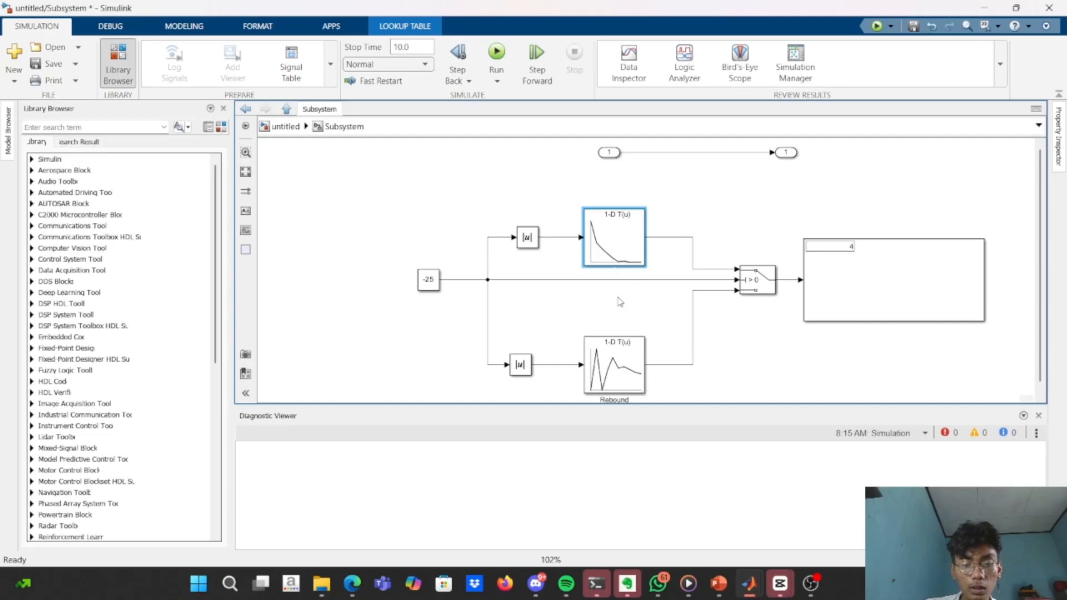
type("r")
key("Caps_Lock")
key("BackSpace")
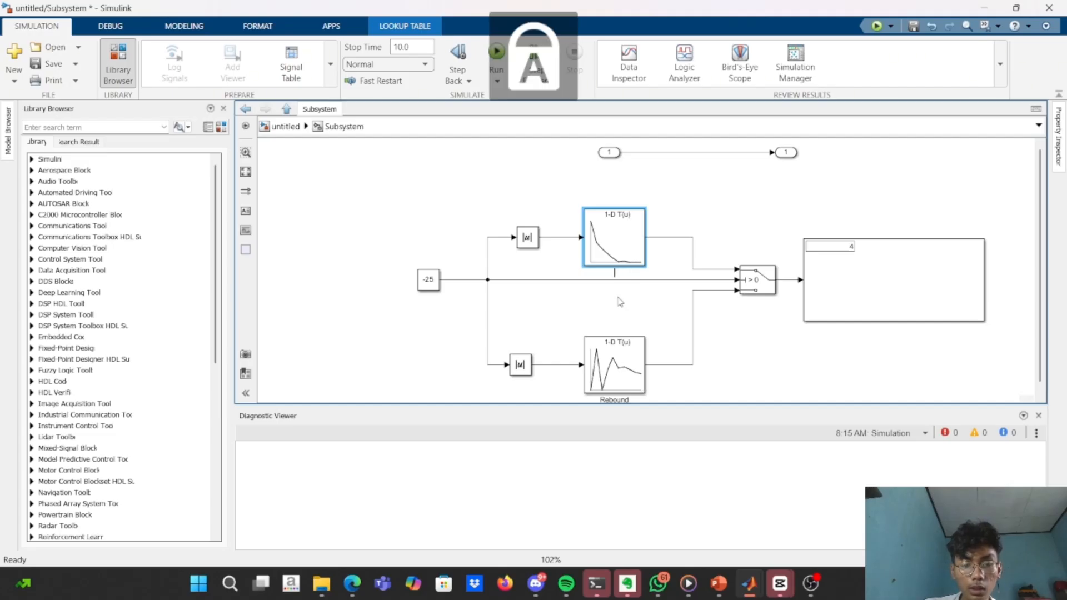
type("R")
key("Caps_Lock")
type("e")
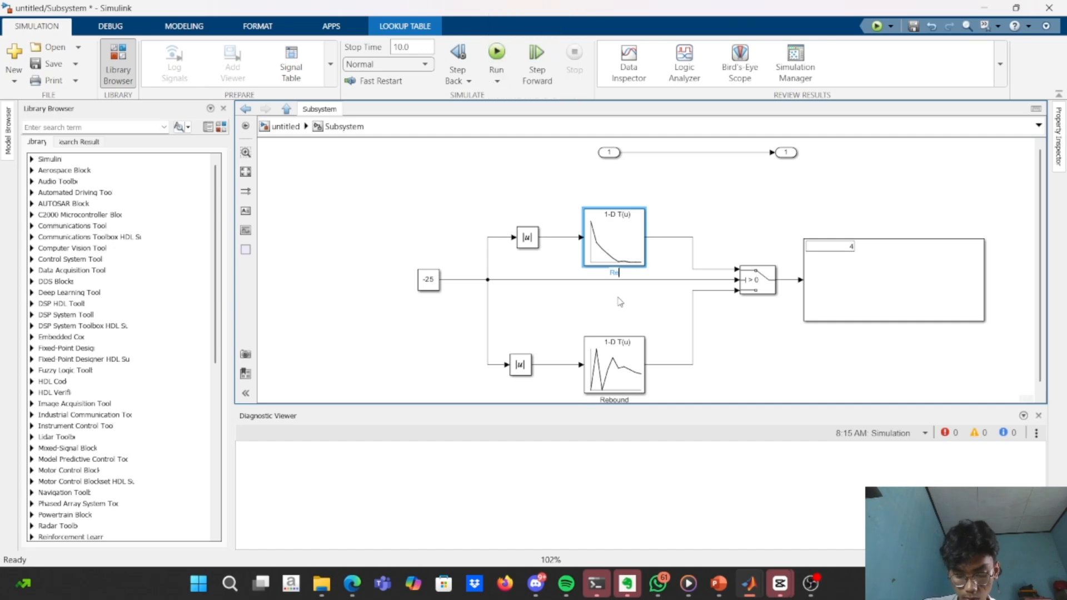
type("com")
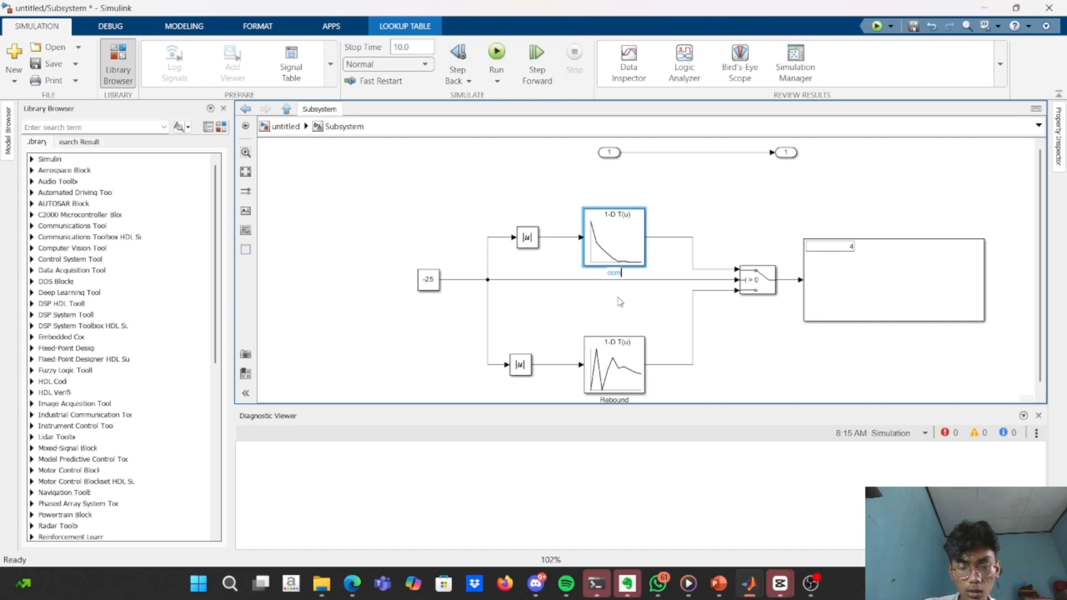
type("pression")
key("Return")
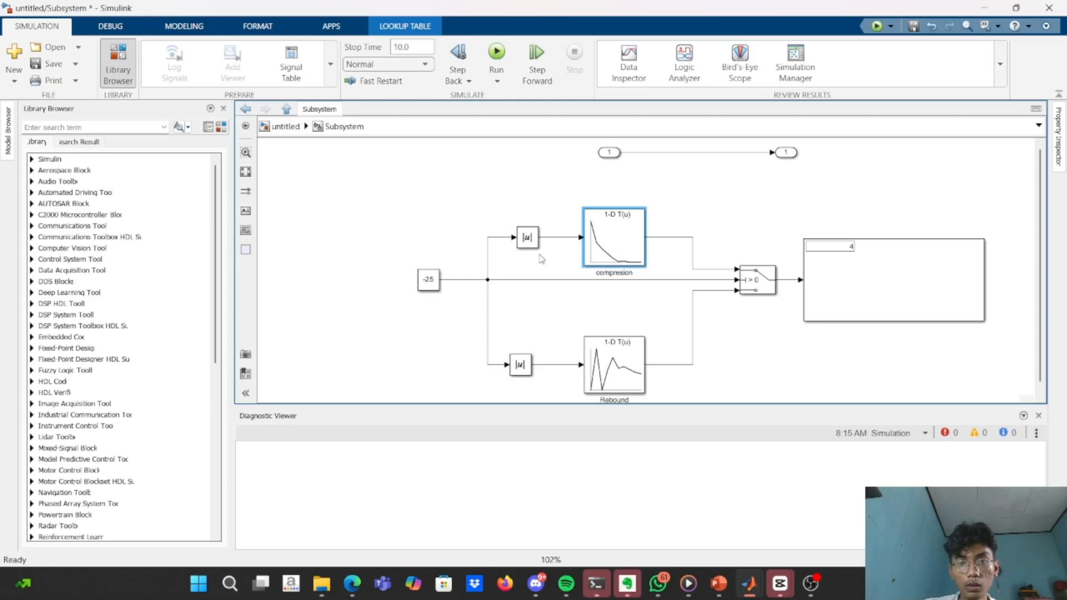
Replace the Constant block with the In1 port as the source of the switch and both absolute-value branches, removing the direct In1-to-Out1 line.
left_click(428, 283)
key("Delete")
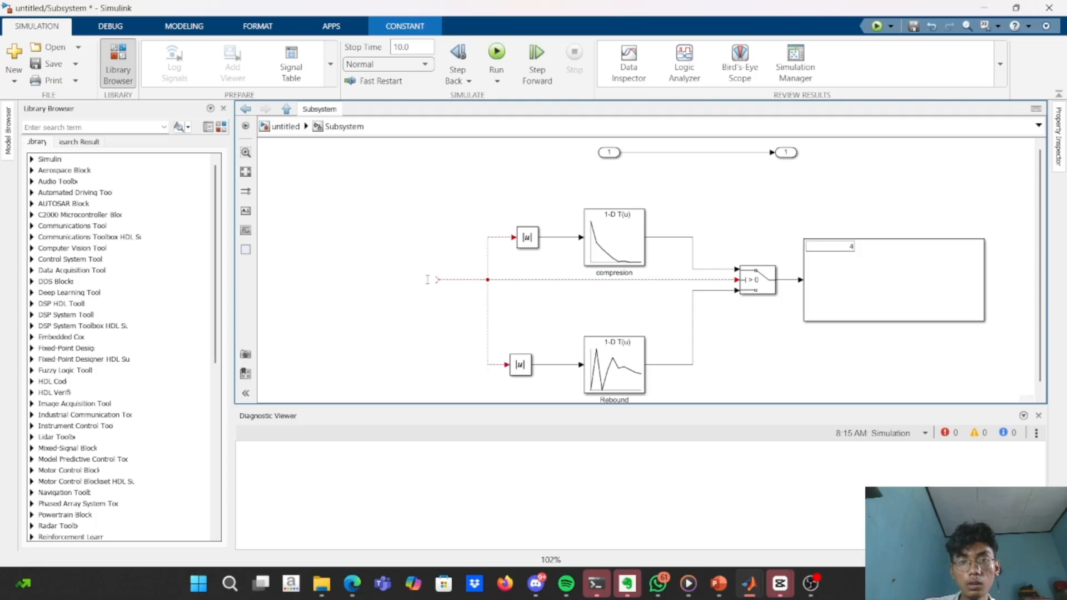
left_click(639, 152)
key("Delete")
left_click_drag(612, 155, 427, 285)
Delete the Display block and attach the Out1 port to the Switch output in its place.
left_click(918, 273)
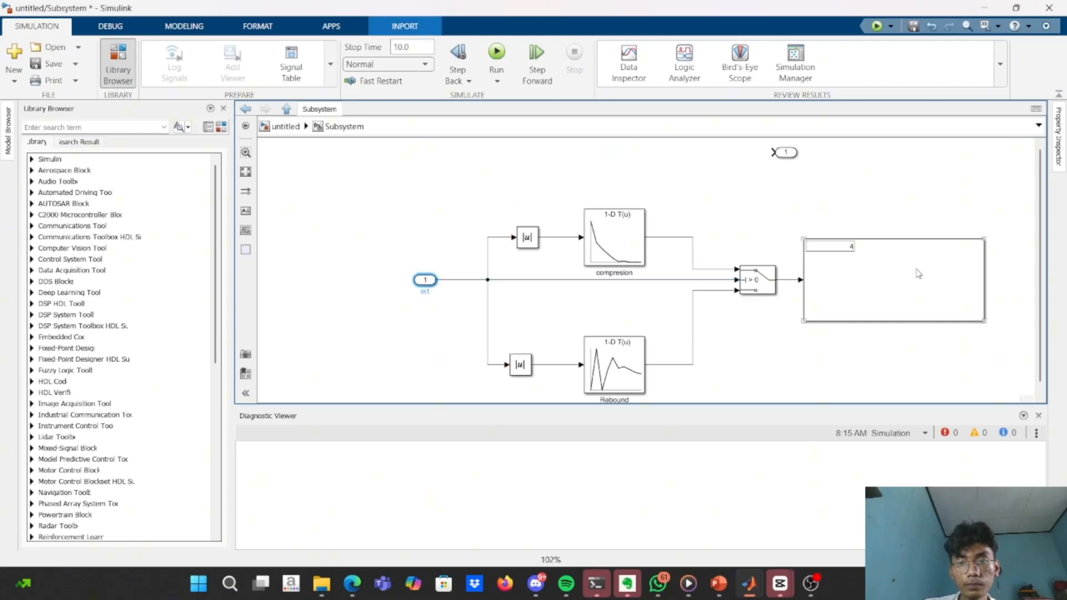
key("Delete")
left_click_drag(779, 151, 821, 279)
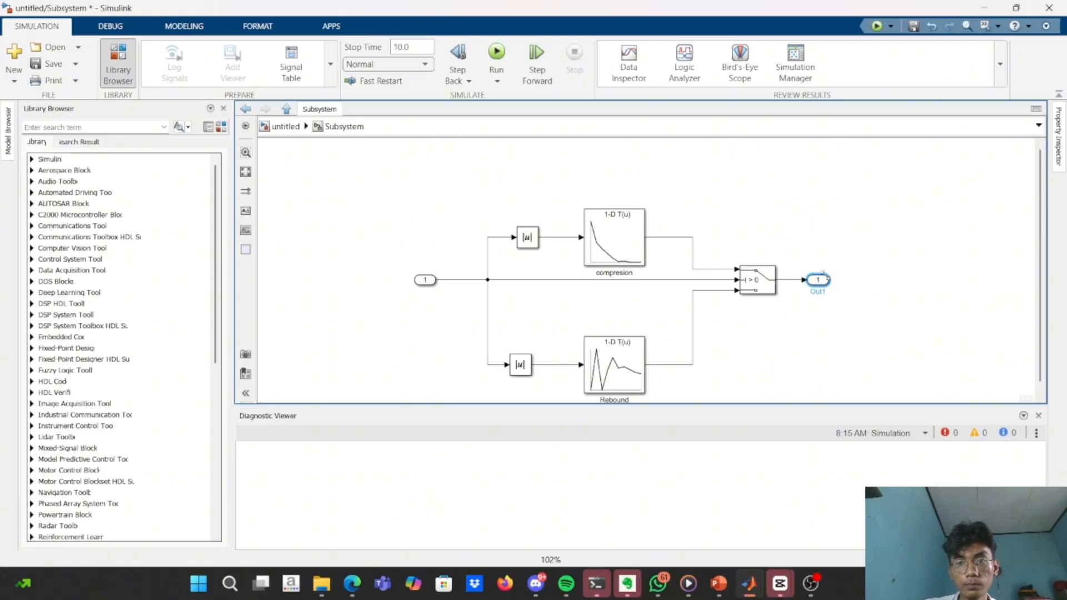
left_click(812, 258)
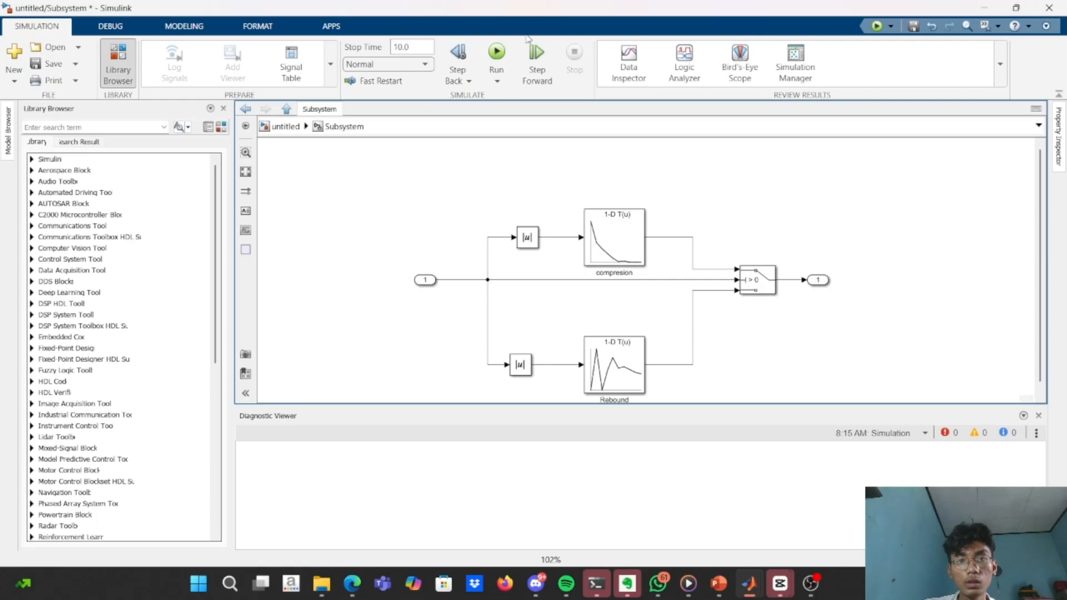
Return to the top-level model, rotate the Subsystem block 180 degrees and place it above the 1/mc gain and integrator row.
left_click(286, 108)
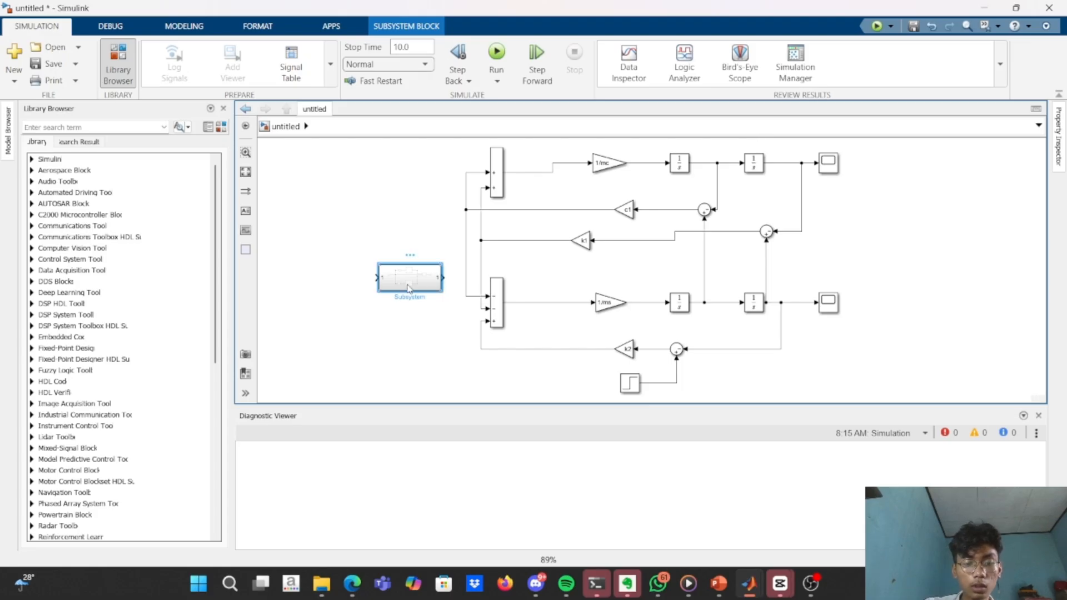
key("ctrl+r")
key("ctrl+r")
left_click_drag(409, 288, 647, 138)
scroll(648, 138, "down", 2)
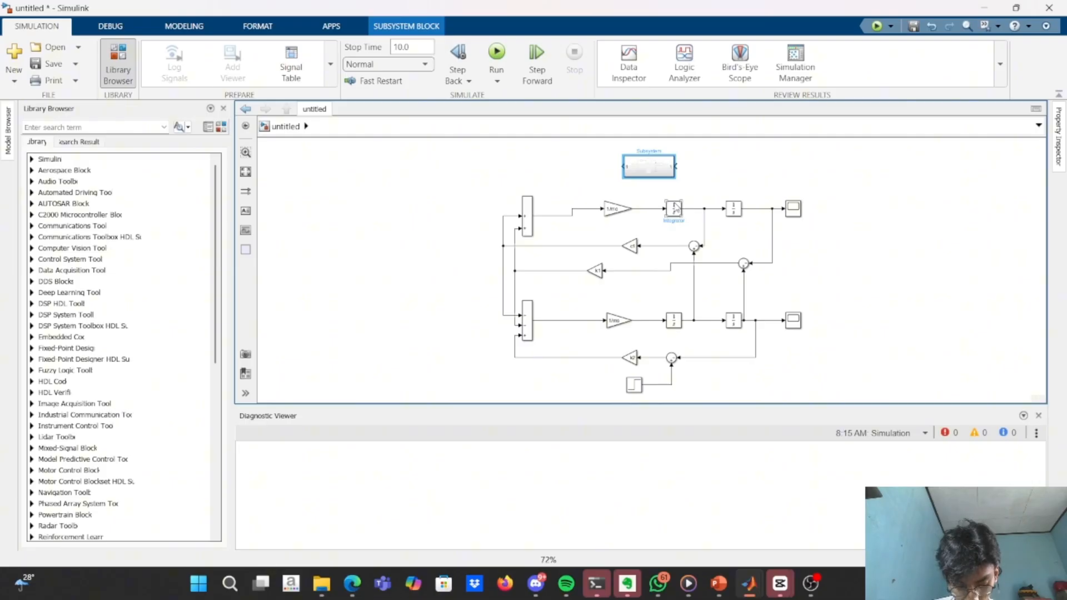
Add a Product block near the c1 gain and rotate it to face the opposite direction.
left_click(425, 250)
type("x")
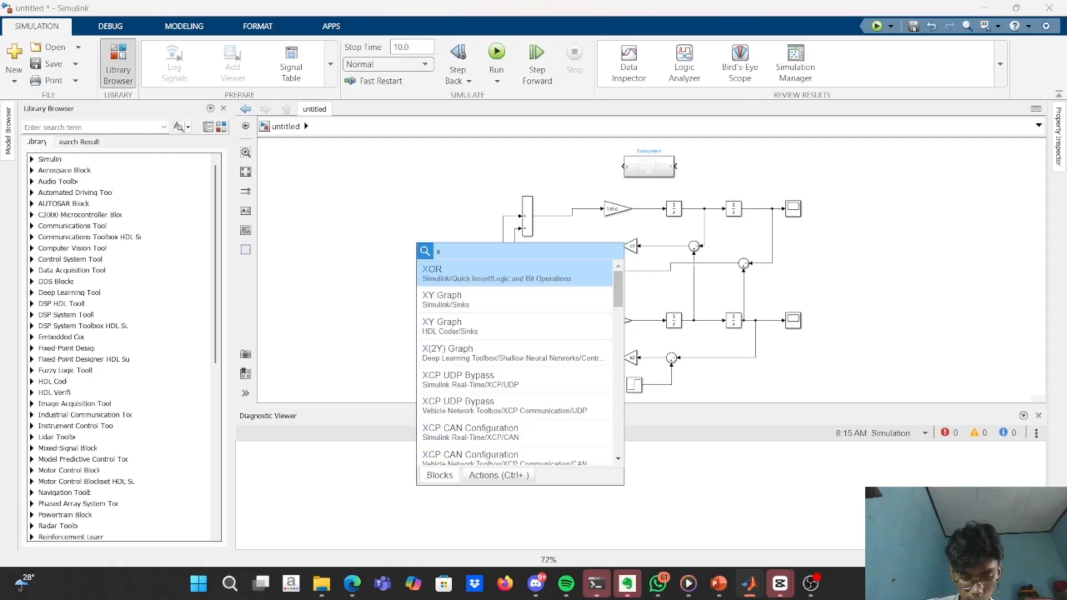
key("BackSpace")
type("prod")
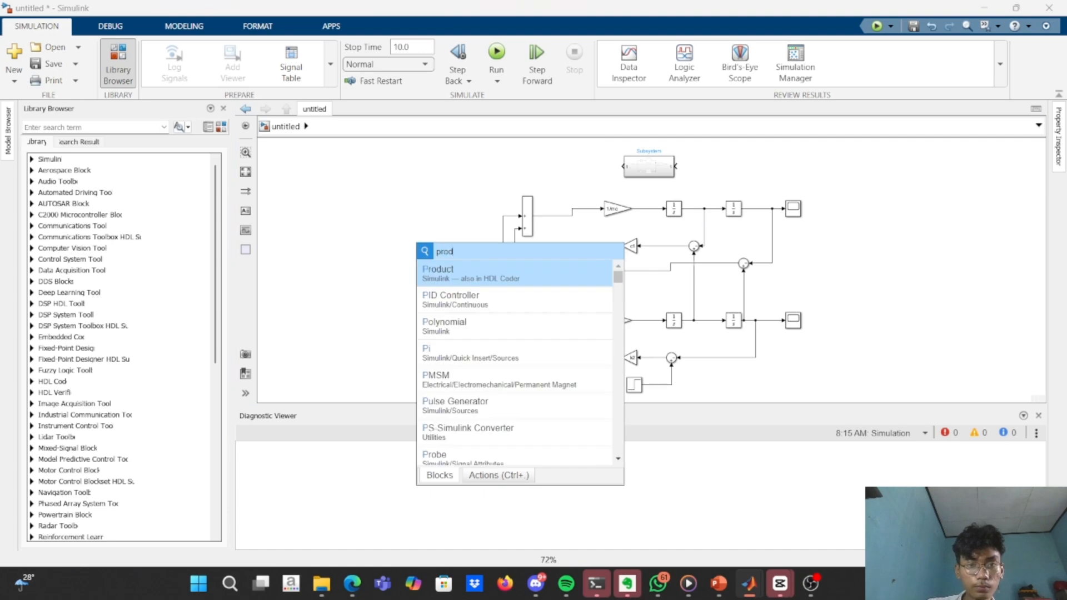
key("Return")
left_click_drag(422, 250, 570, 259)
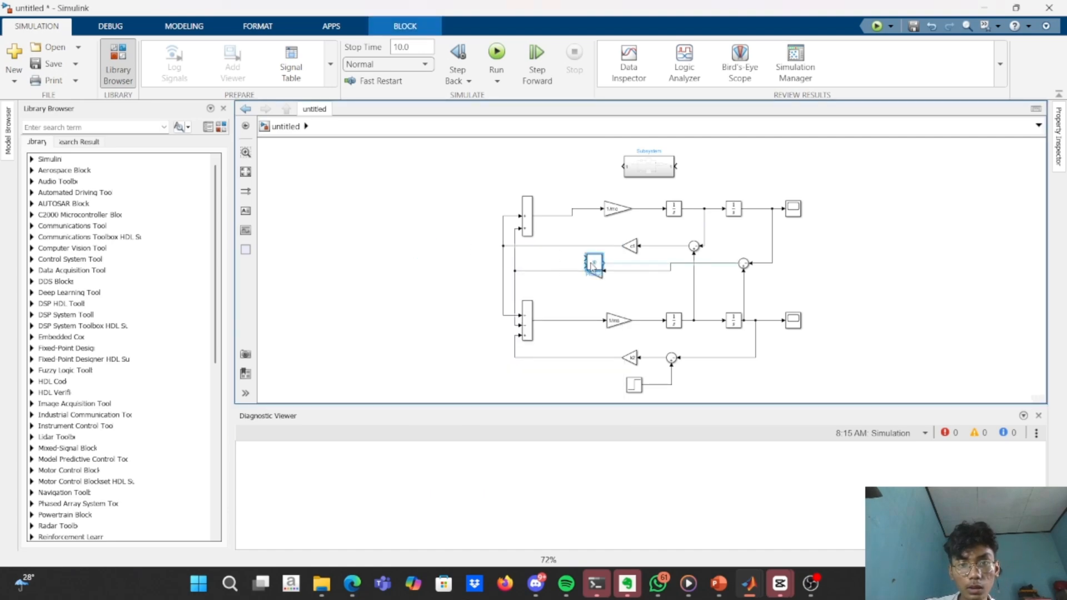
key("ctrl+r")
key("ctrl+r")
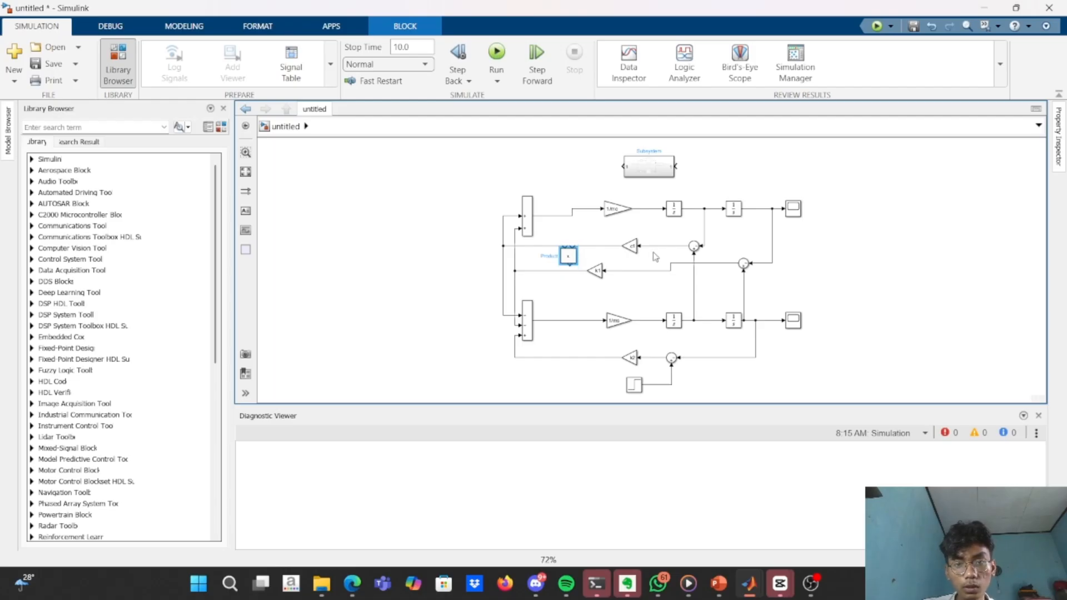
Delete the c1 gain and put the Product block in its place on the damping feedback line.
left_click(631, 245)
key("Delete")
left_click(601, 246)
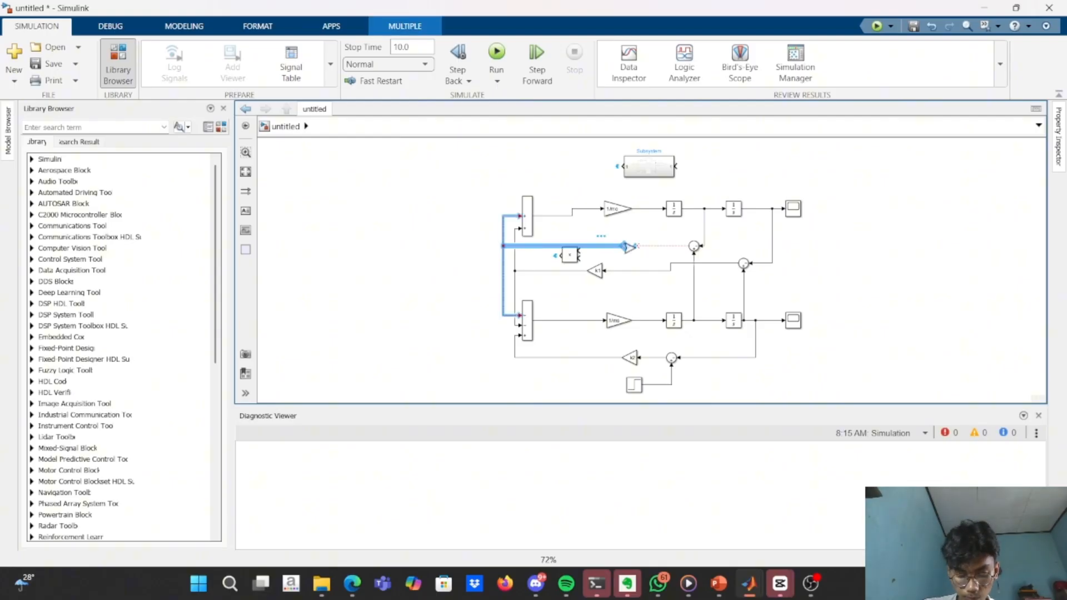
left_click_drag(550, 240, 599, 247)
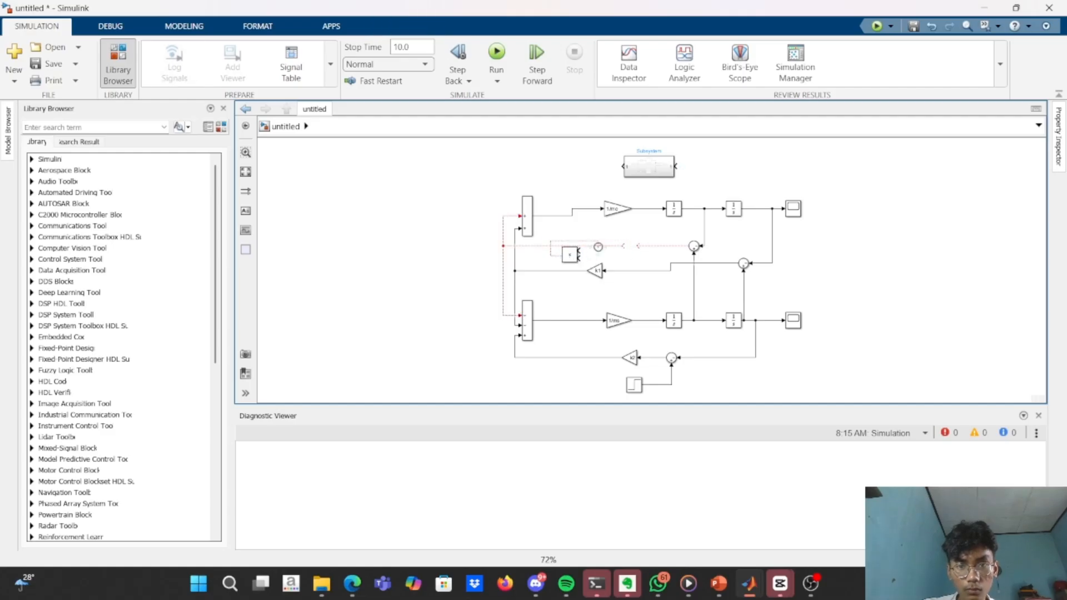
left_click(570, 257)
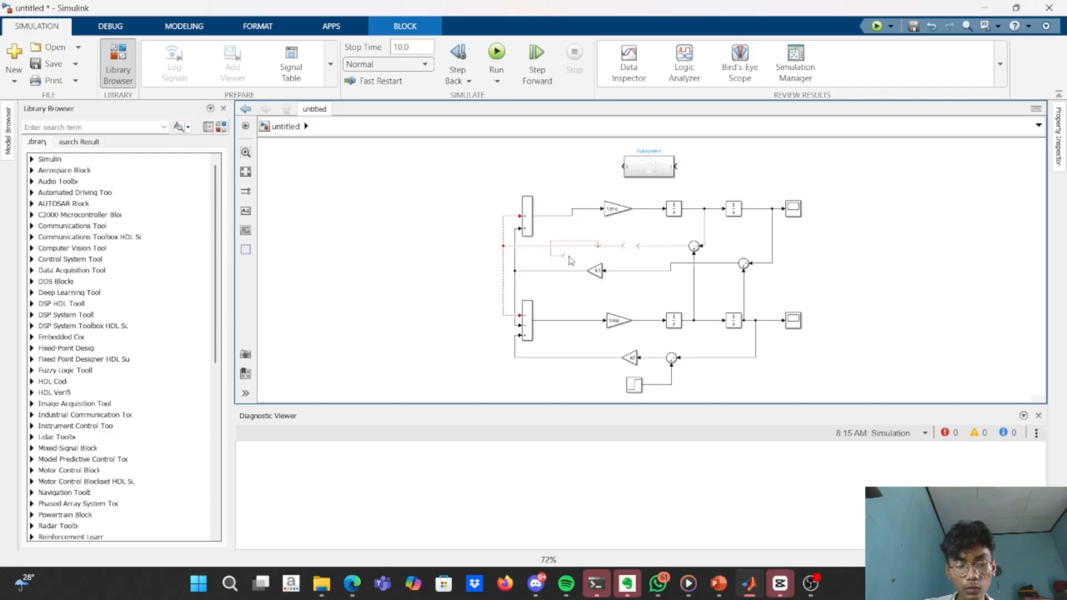
left_click_drag(570, 257, 641, 246)
left_click(639, 247)
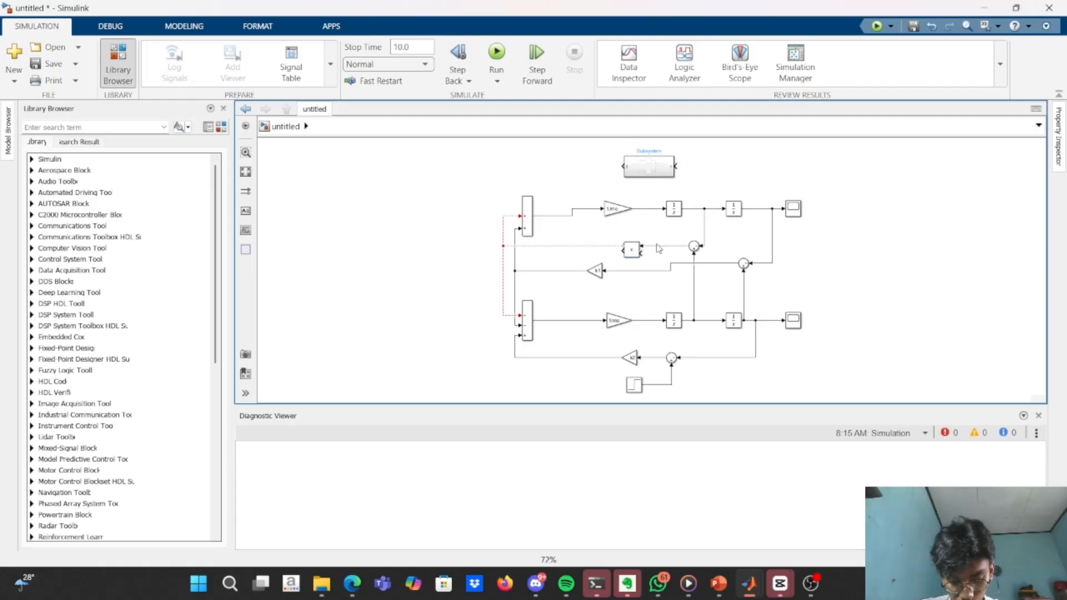
Delete the lines on both sides of the Product block and reposition the block below the 1/mc gain.
left_click(659, 246)
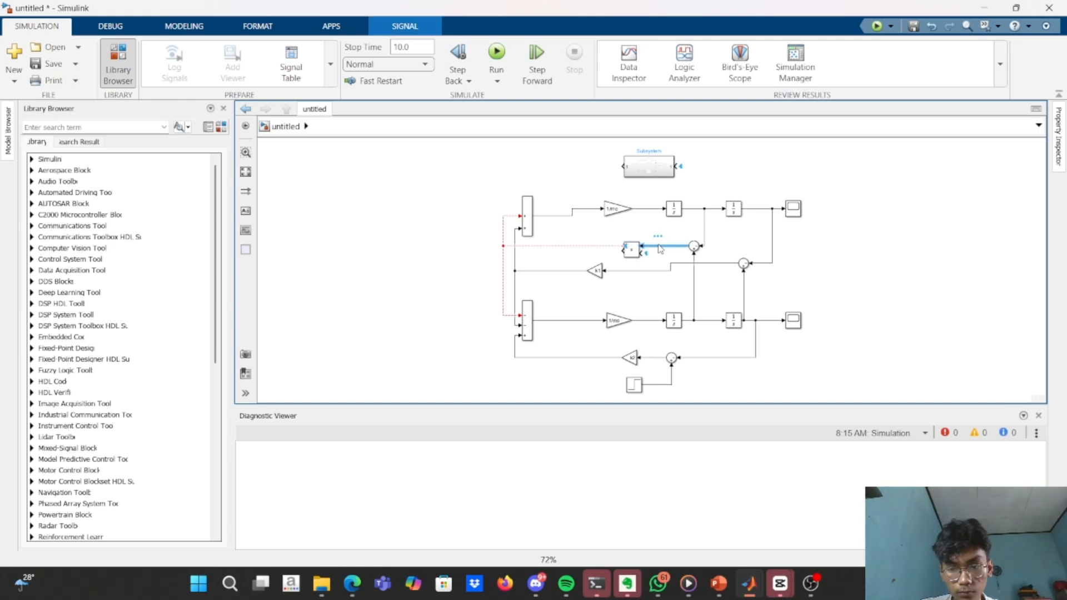
left_click(632, 251)
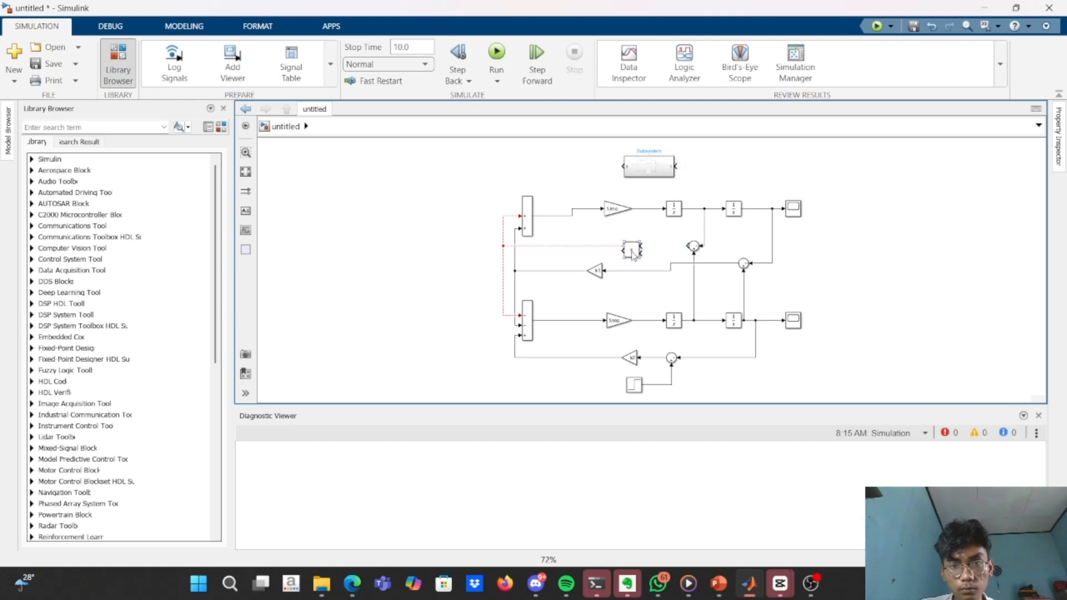
mouse_move(632, 254)
left_mouse_down()
mouse_move(639, 242)
mouse_move(649, 253)
left_mouse_up()
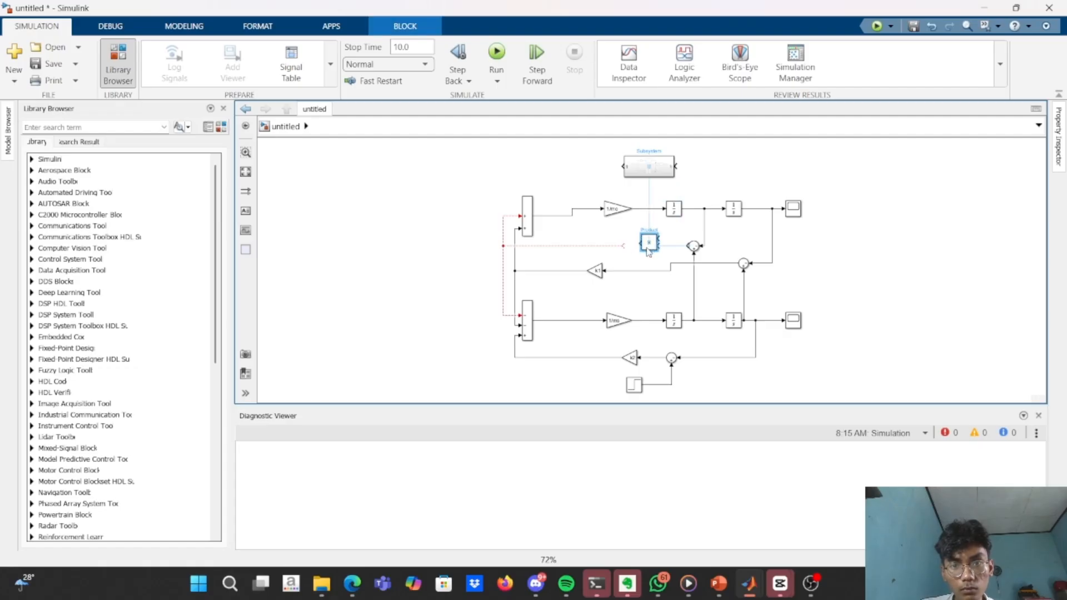
left_click(603, 250, "shift")
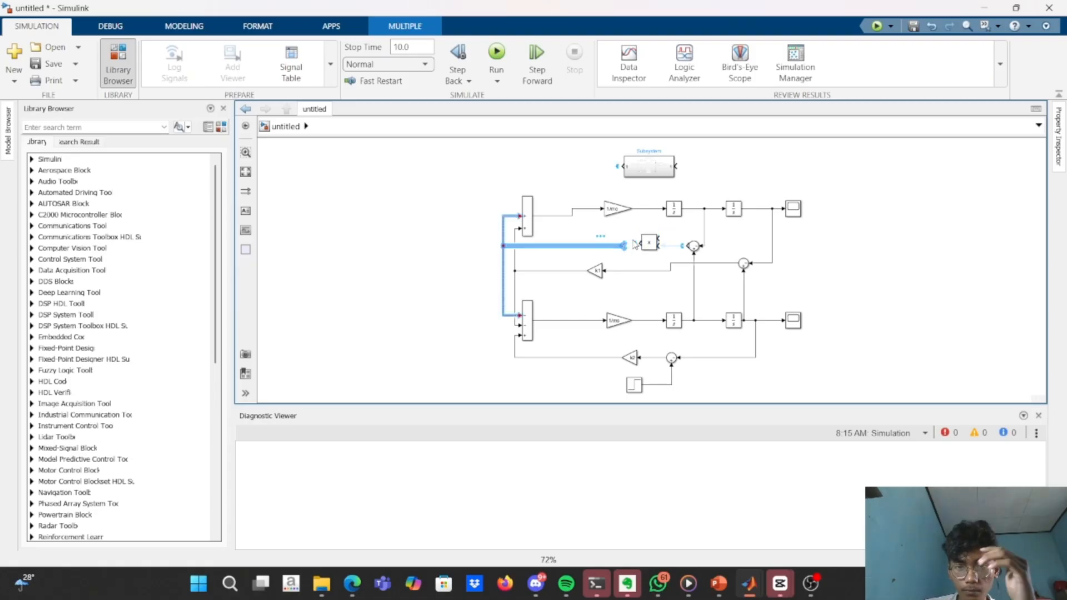
key("Delete")
left_click_drag(644, 244, 627, 248)
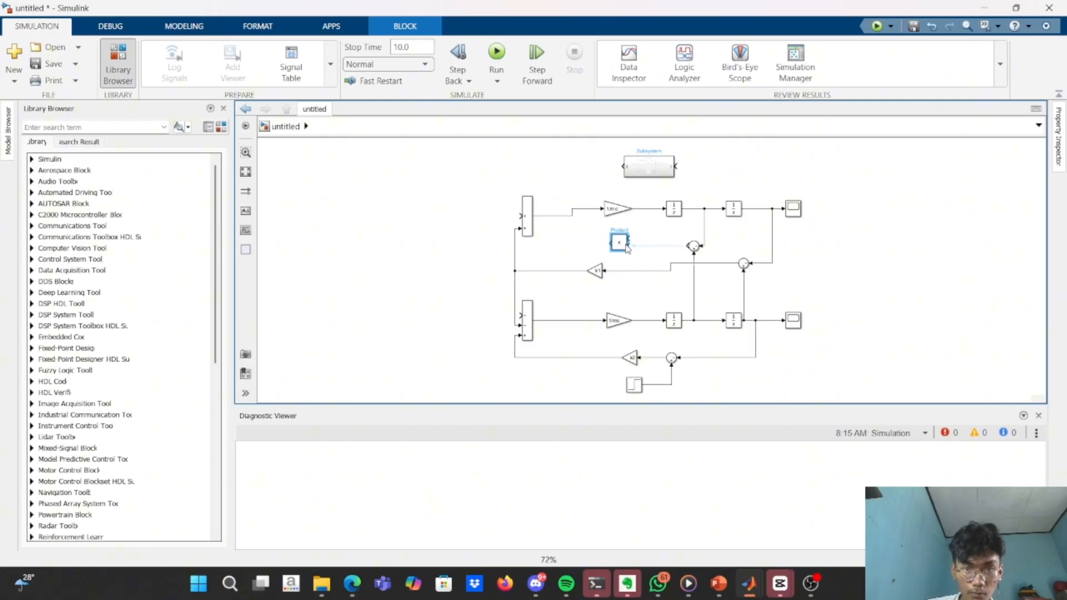
Connect the Subsystem output and the velocity-difference Sum output to the Product block's two inputs.
left_click_drag(623, 165, 631, 243)
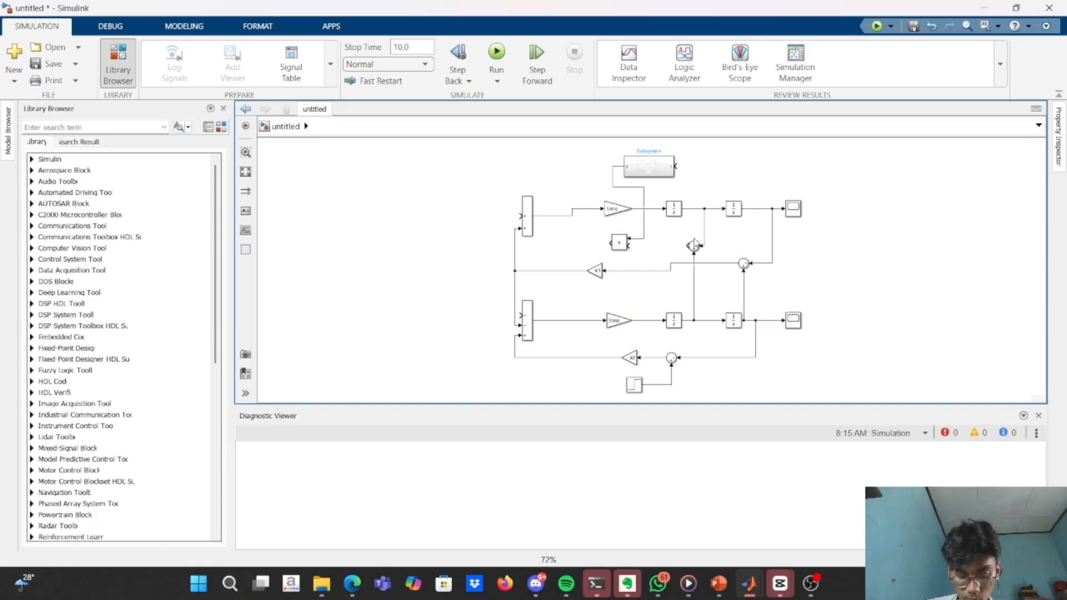
left_click(687, 245)
left_click(631, 245)
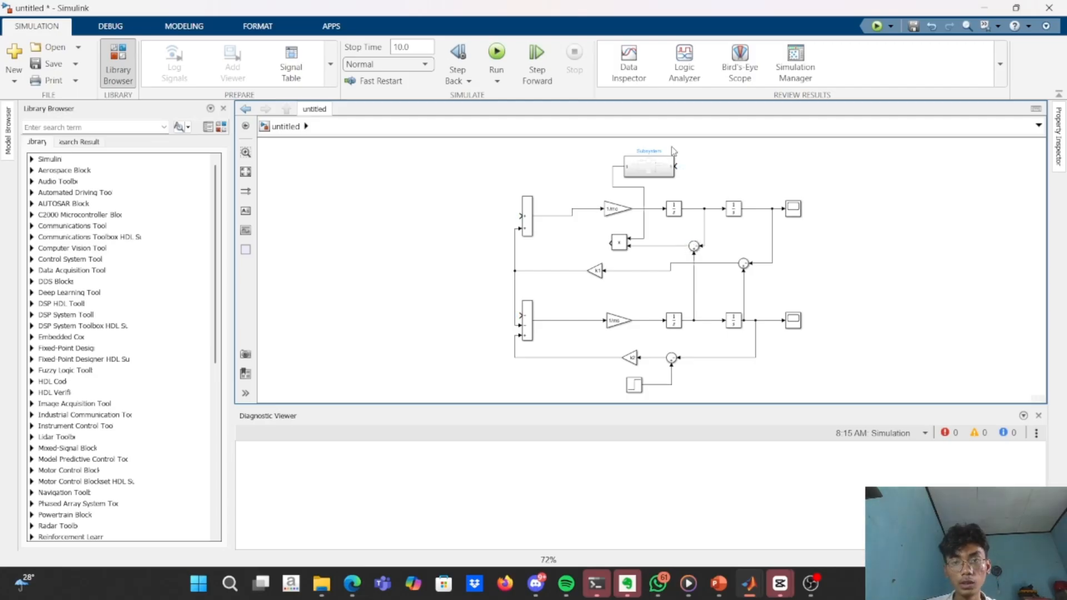
Add a Sum block beside the Subsystem's input and rotate it 180 degrees.
double_click(713, 161)
type("sum")
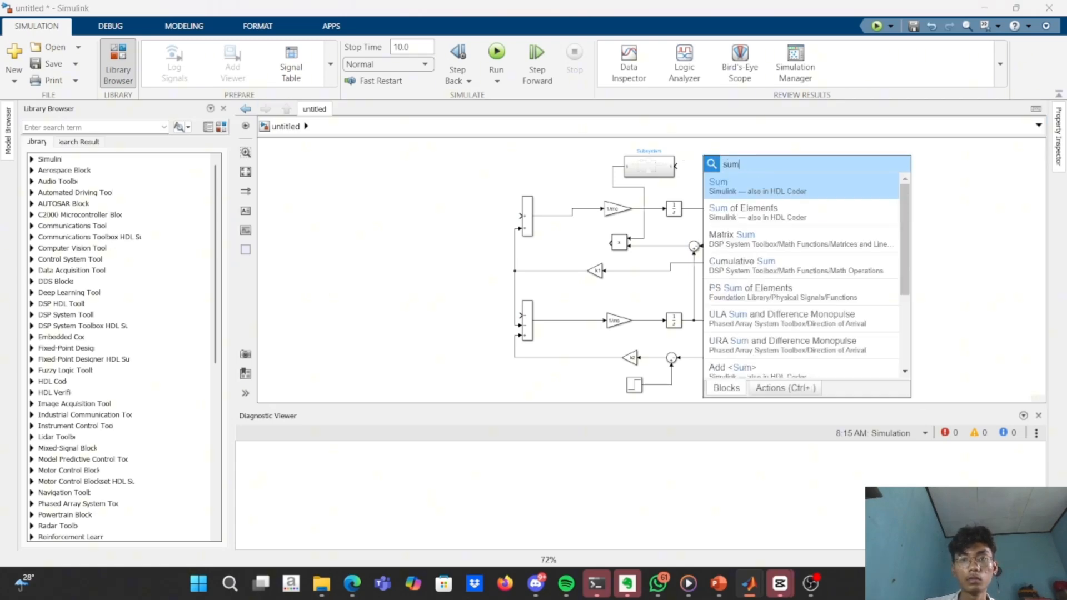
key("Return")
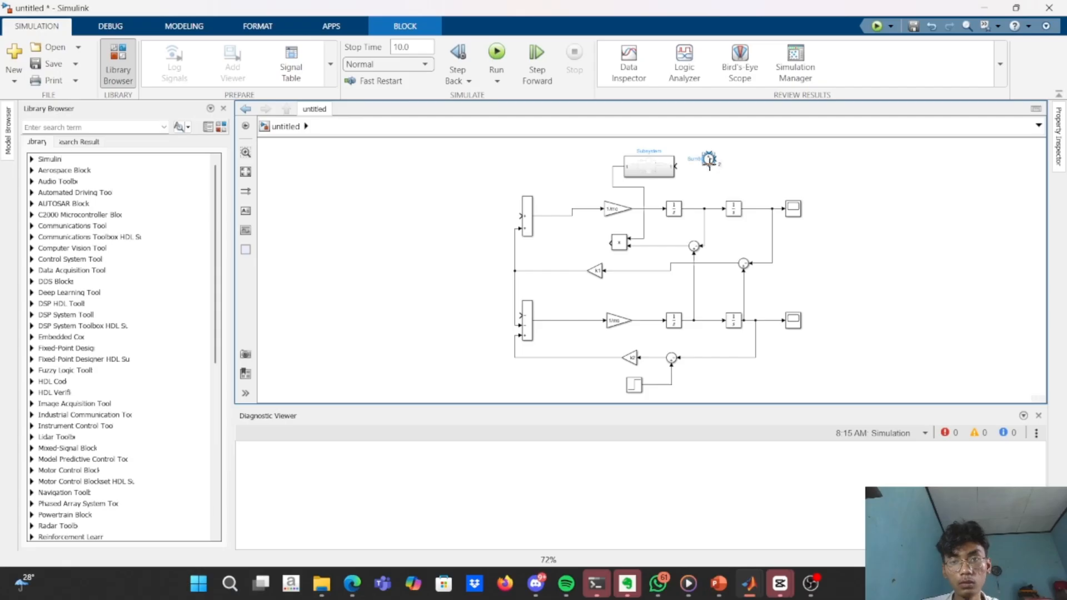
key("ctrl+r")
key("ctrl+r")
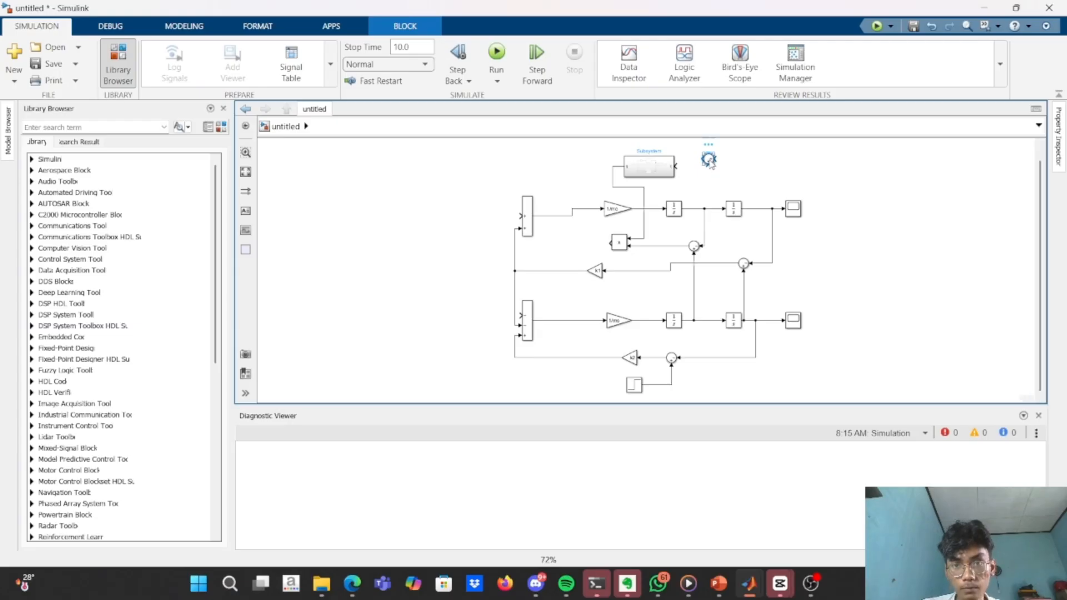
Set the new Sum block's list of signs to |+-.
double_click(709, 160)
double_click(760, 186)
left_click(759, 186)
key("BackSpace")
type("-")
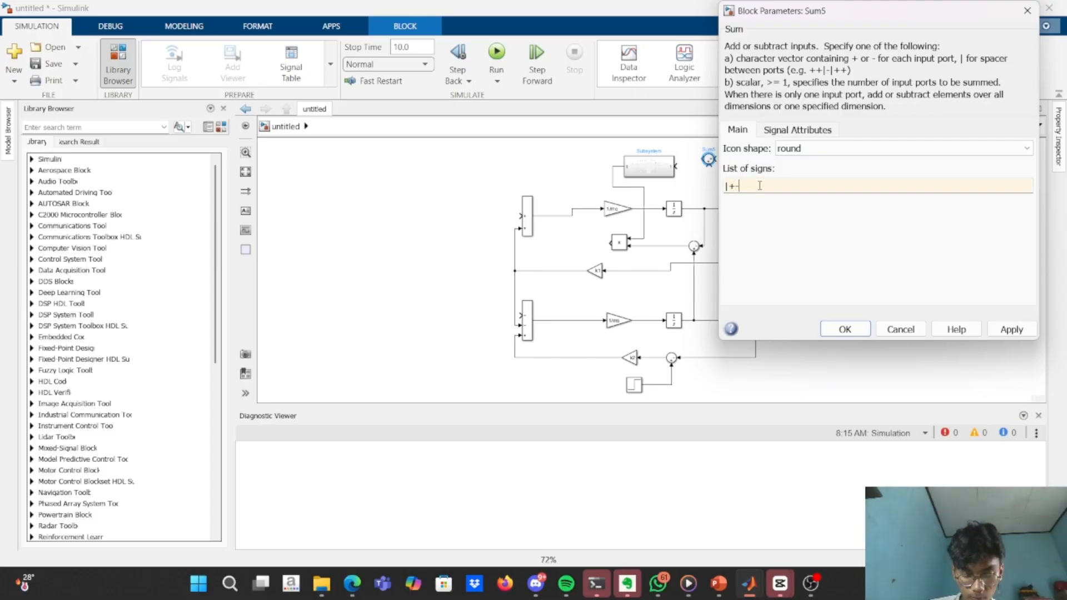
key("Return")
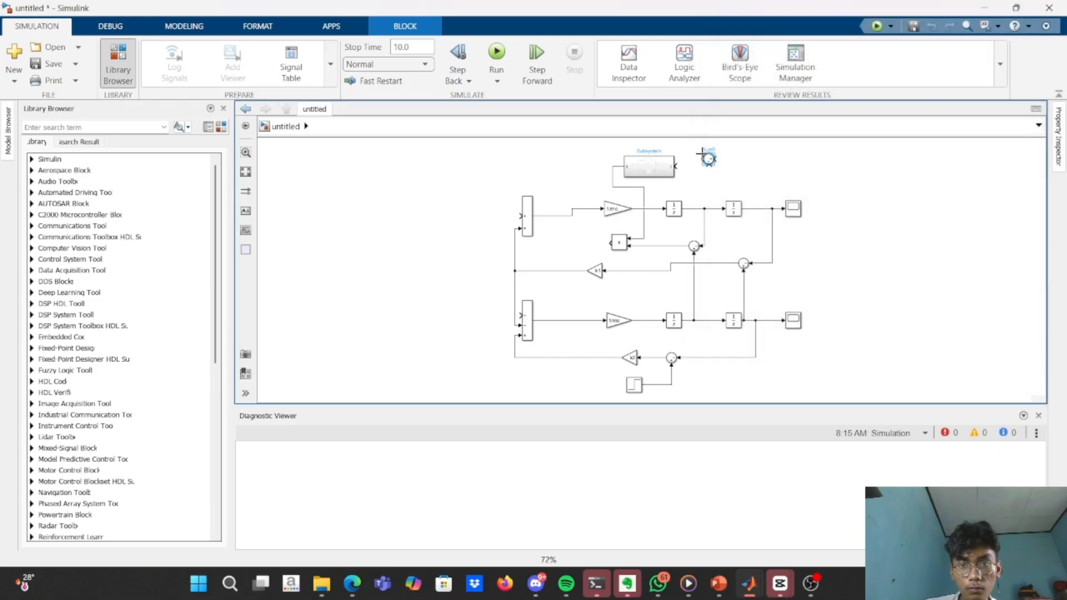
Align and connect the new Sum block to the Subsystem's input, and set its list of signs to |-+.
left_click_drag(710, 161, 699, 168)
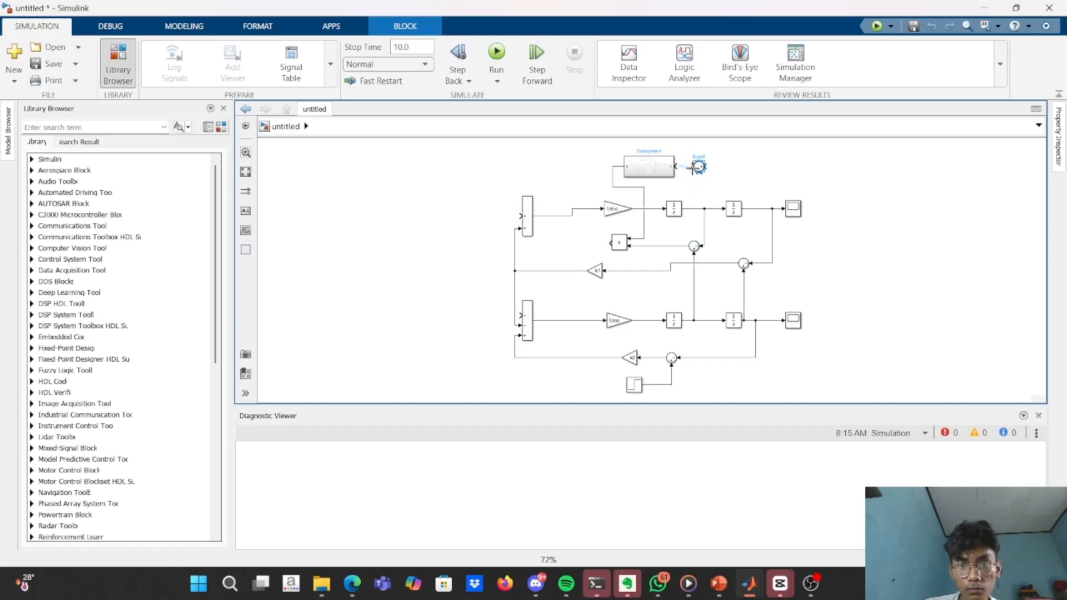
left_click(678, 168)
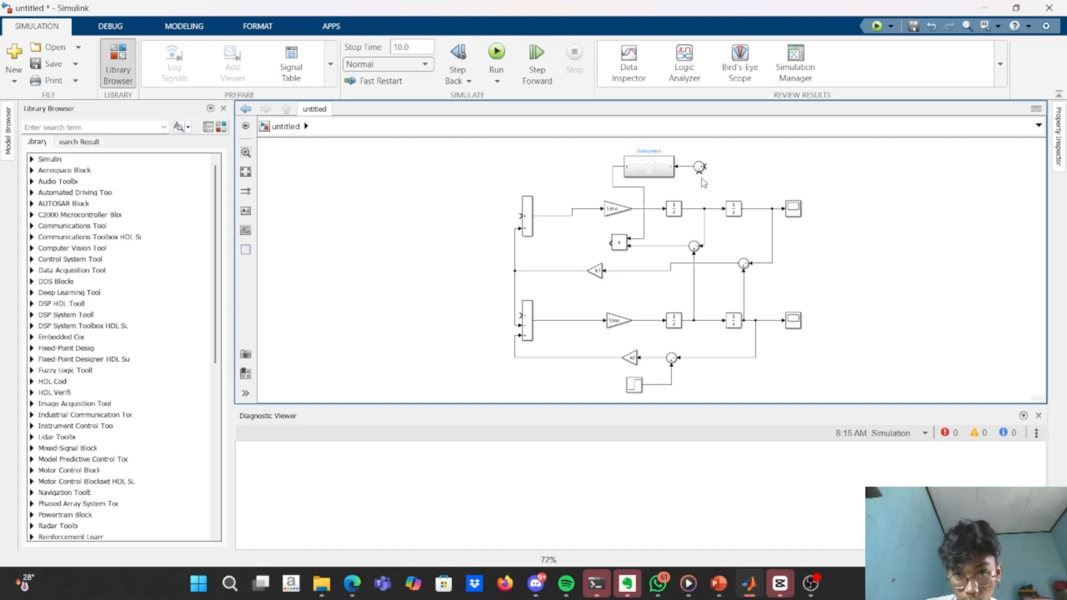
double_click(700, 169)
double_click(737, 188)
key("BackSpace")
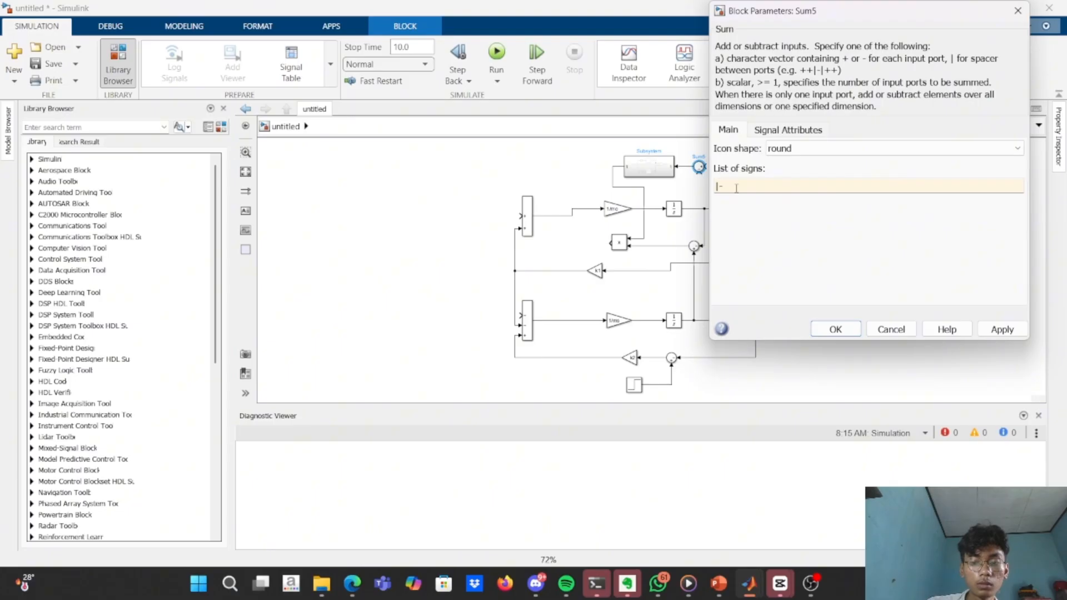
type("|-+")
key("Return")
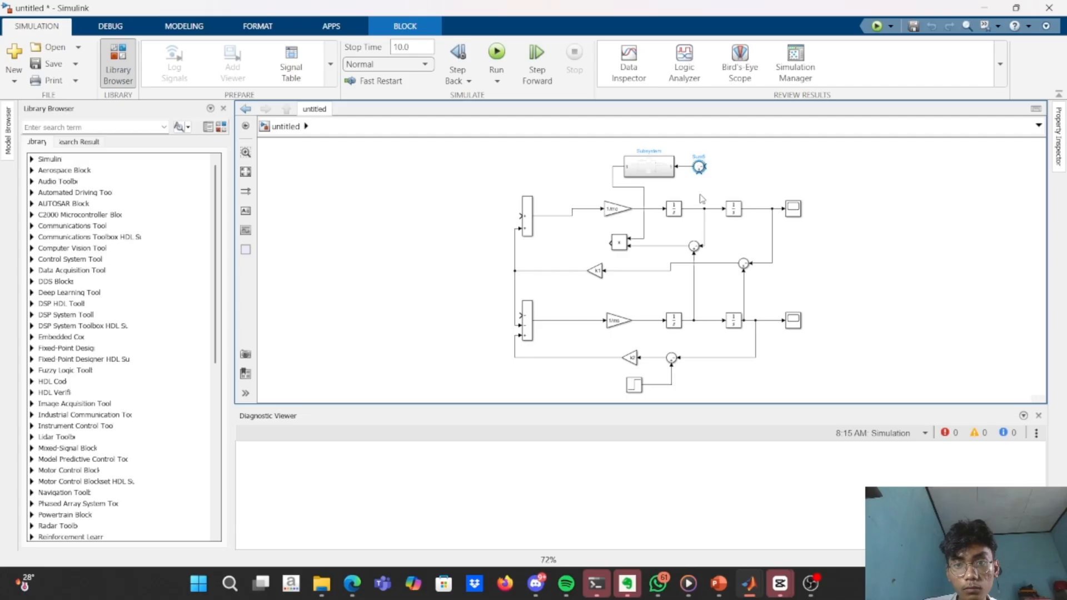
Connect the upper first integrator's output to the new Sum's plus input and the lower first integrator's output to its minus input.
scroll(699, 167, "up", 5)
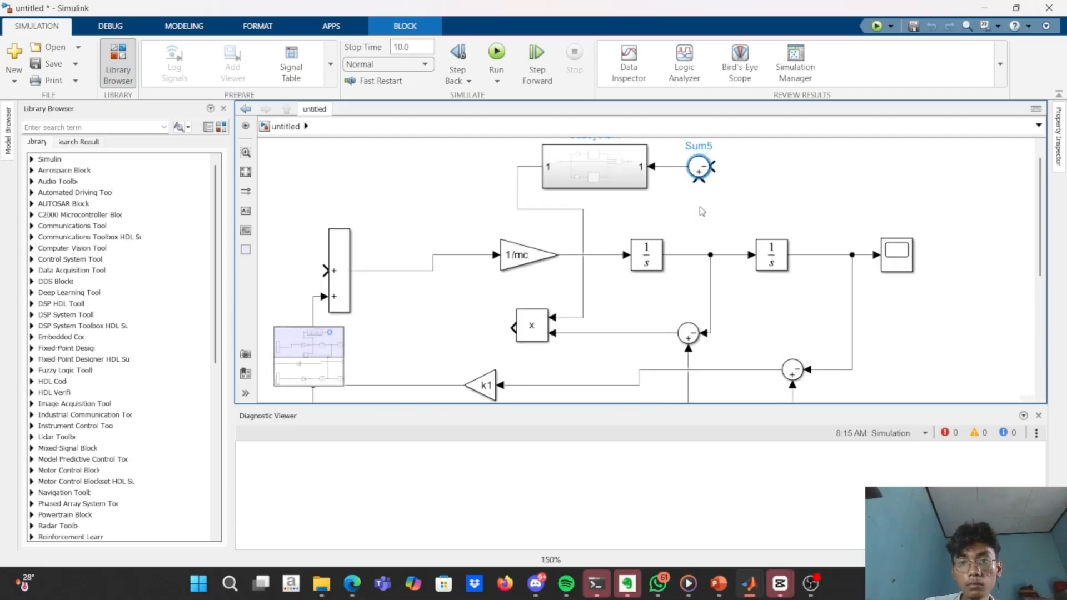
left_click_drag(699, 179, 699, 254)
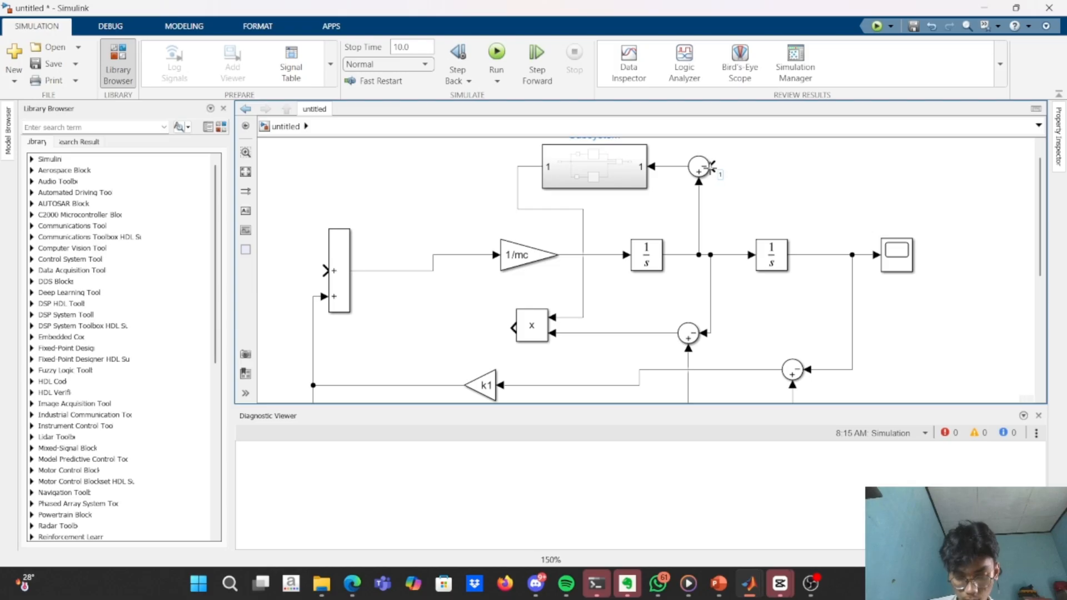
scroll(760, 220, "down", 2)
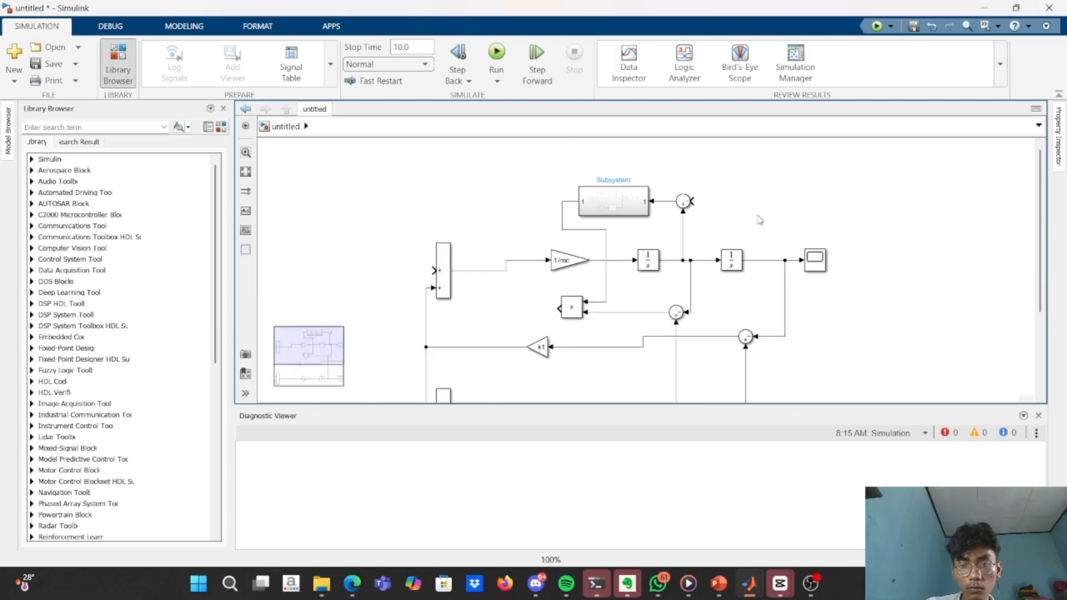
scroll(760, 221, "down", 1)
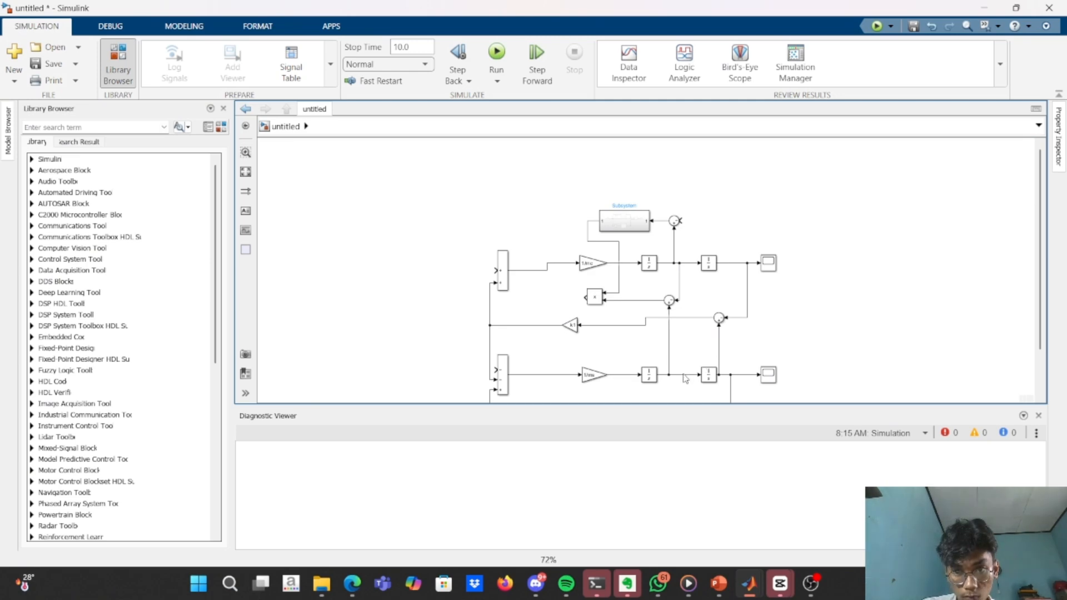
left_click_drag(684, 374, 680, 221)
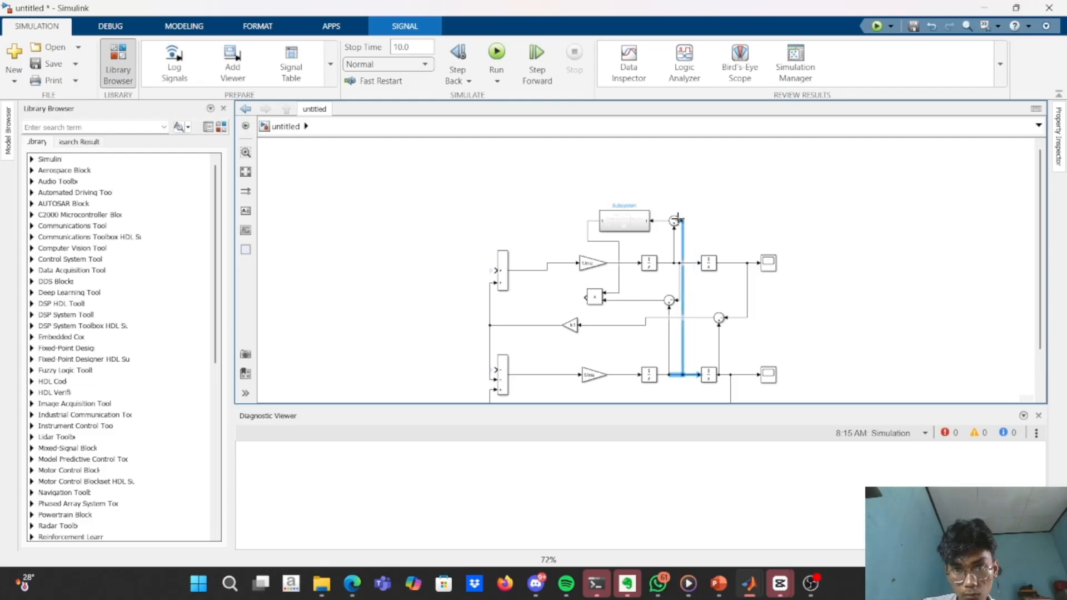
Add a Scope above the upper Sum block and connect it to the signal feeding the Subsystem's input.
left_click(841, 336)
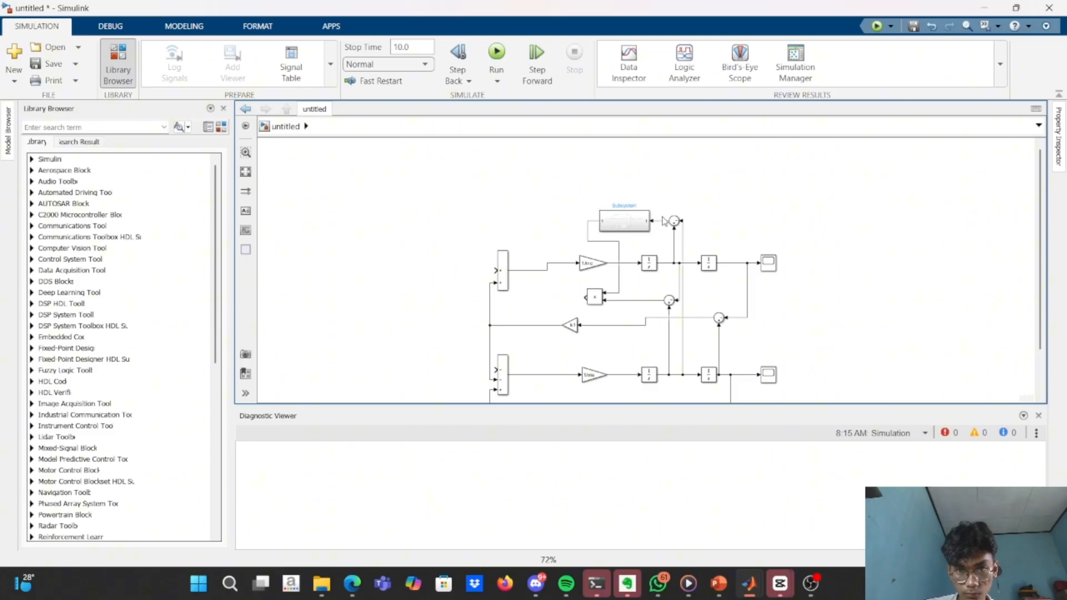
double_click(727, 204)
type("scop")
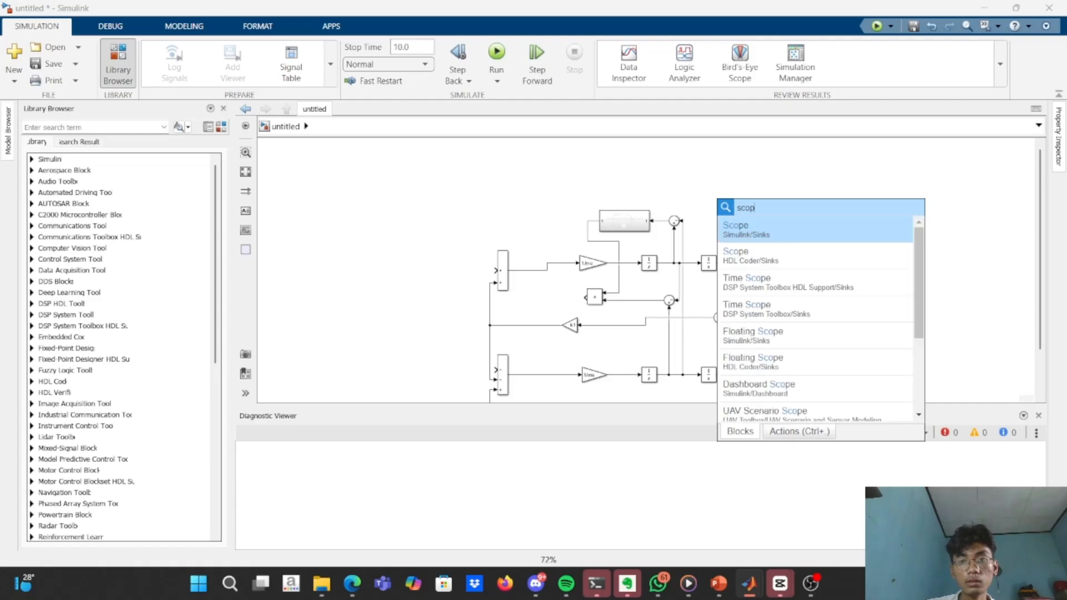
key("Return")
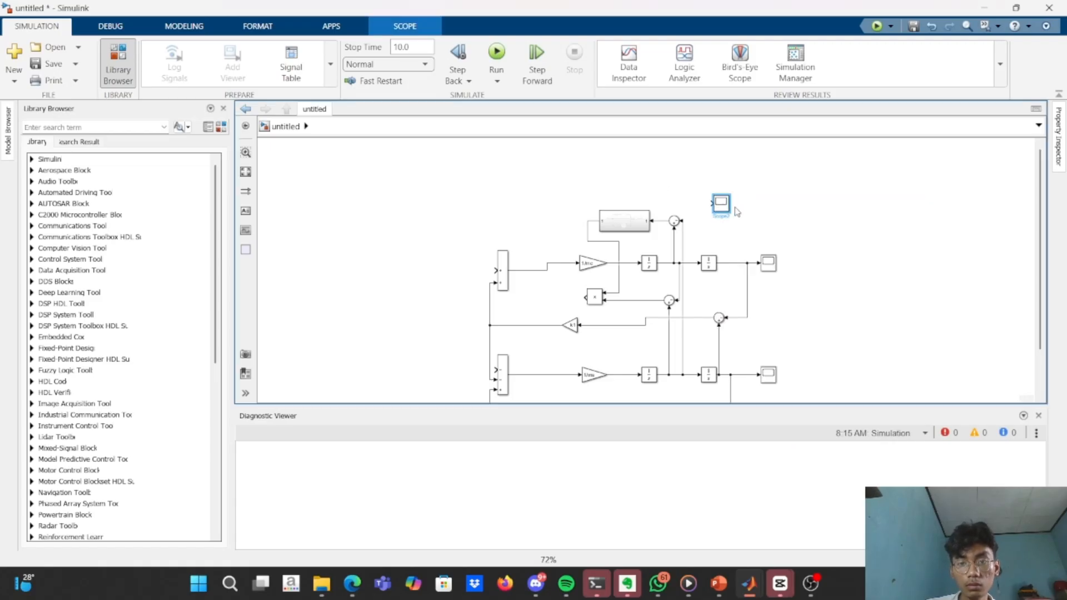
left_click_drag(709, 204, 662, 220)
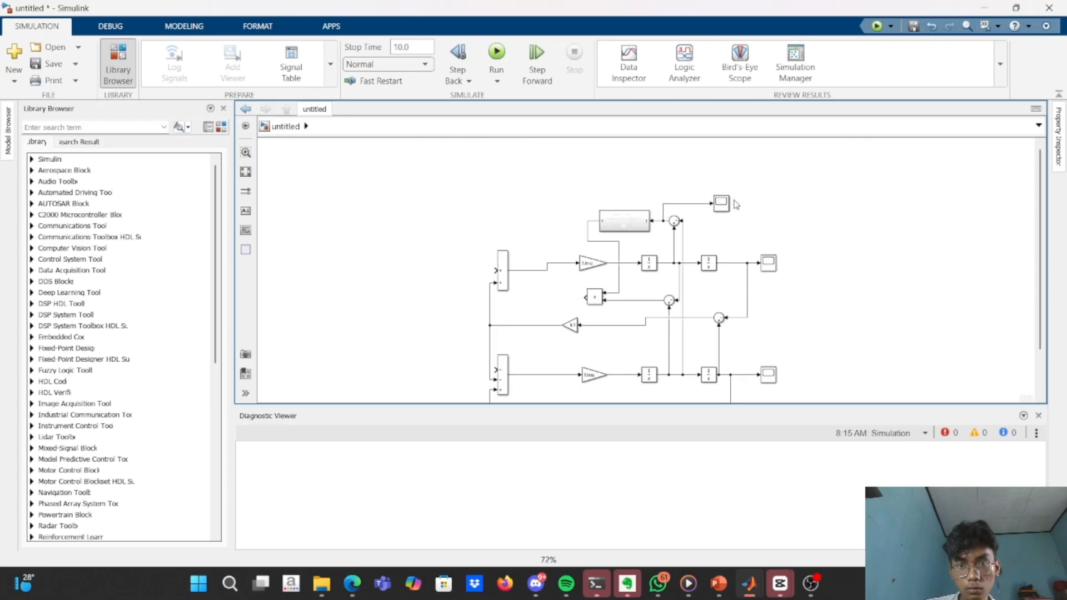
Place a copy of the new Scope above the Subsystem and connect it to the Subsystem's output, removing the surplus copy.
left_click_drag(728, 203, 602, 186)
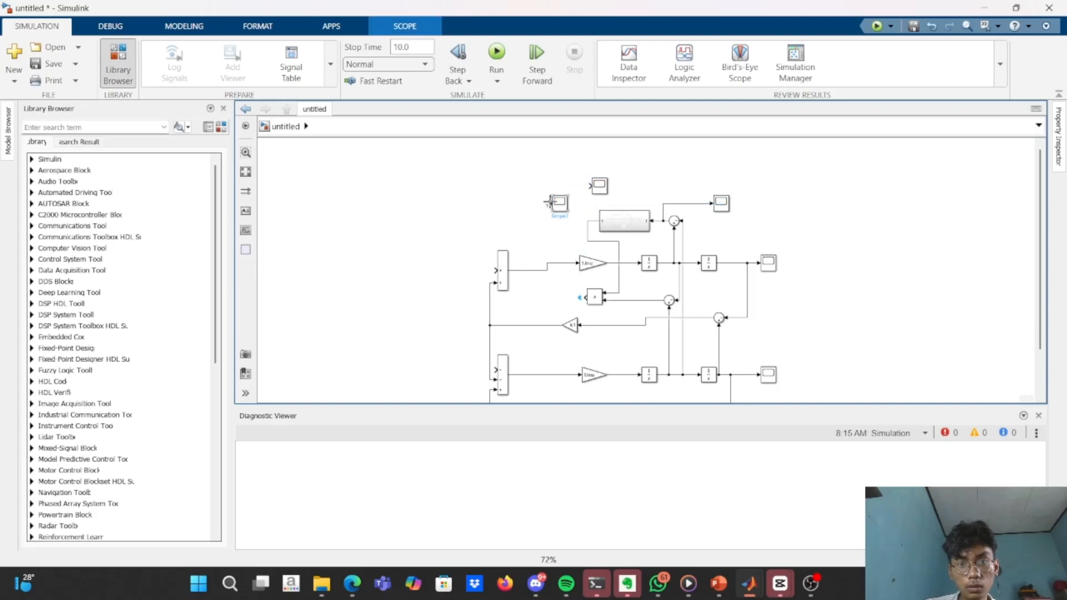
left_click(549, 203)
left_click(559, 209)
key("Delete")
left_click(598, 189)
left_click_drag(589, 185, 594, 220)
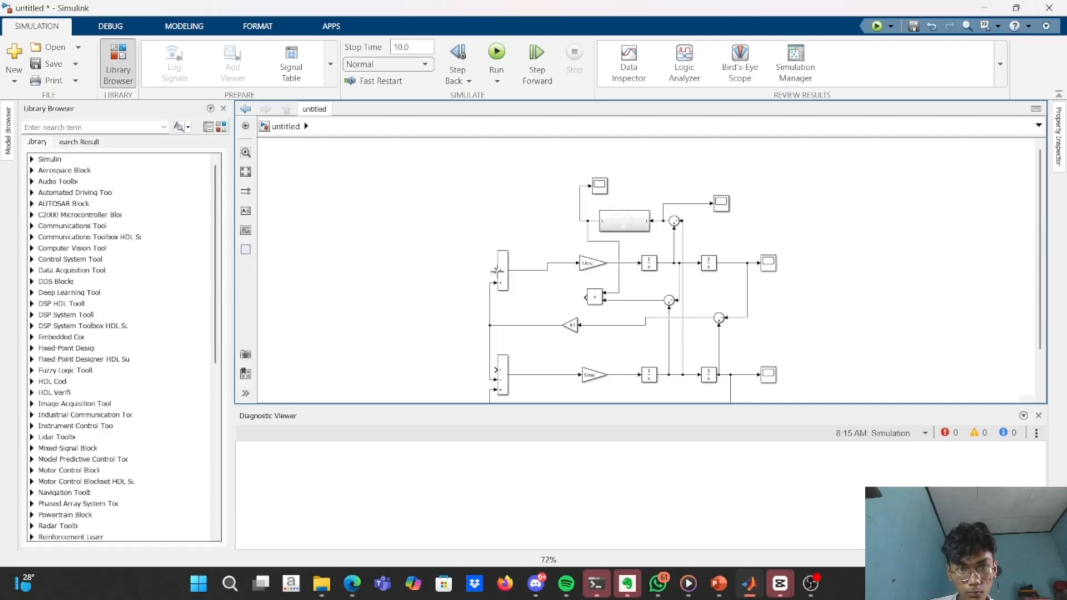
Connect the Product block's output to the free first inputs of the upper and lower rectangular Sum blocks.
left_click_drag(495, 271, 581, 296)
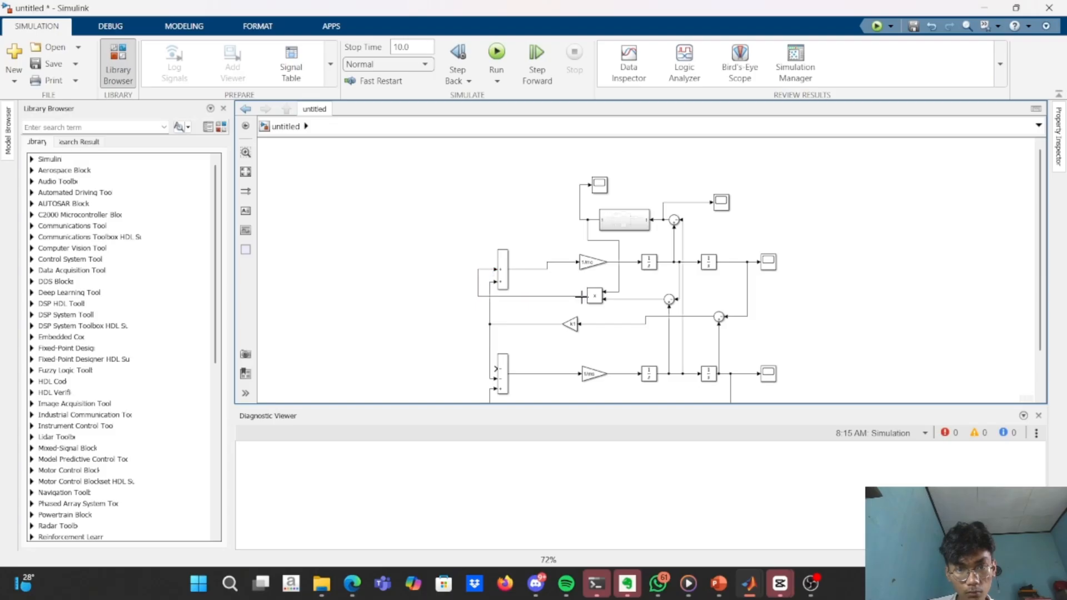
left_click_drag(494, 369, 480, 295)
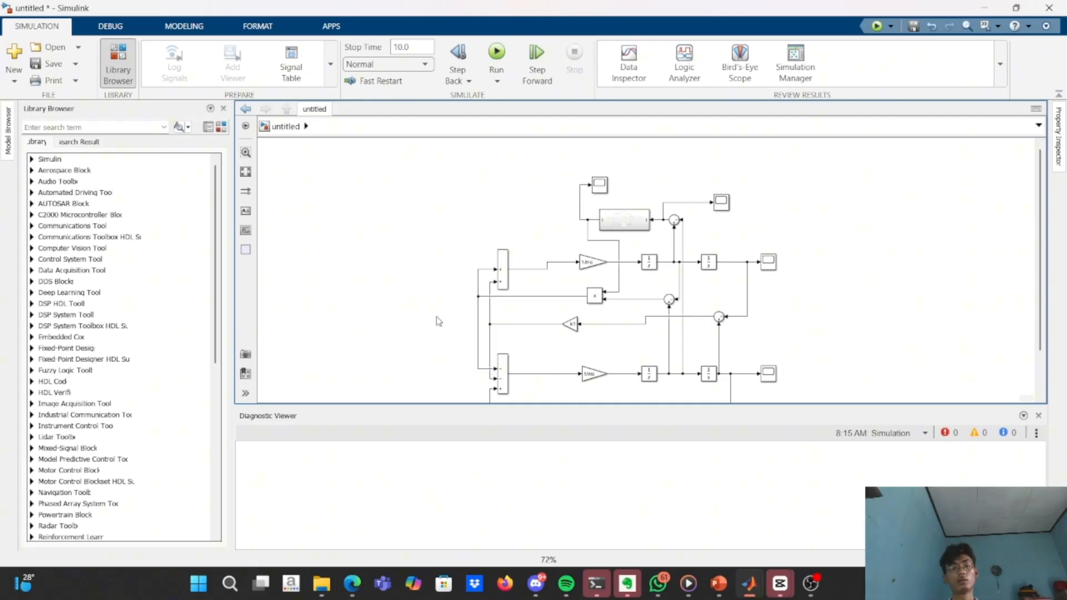
key("space")
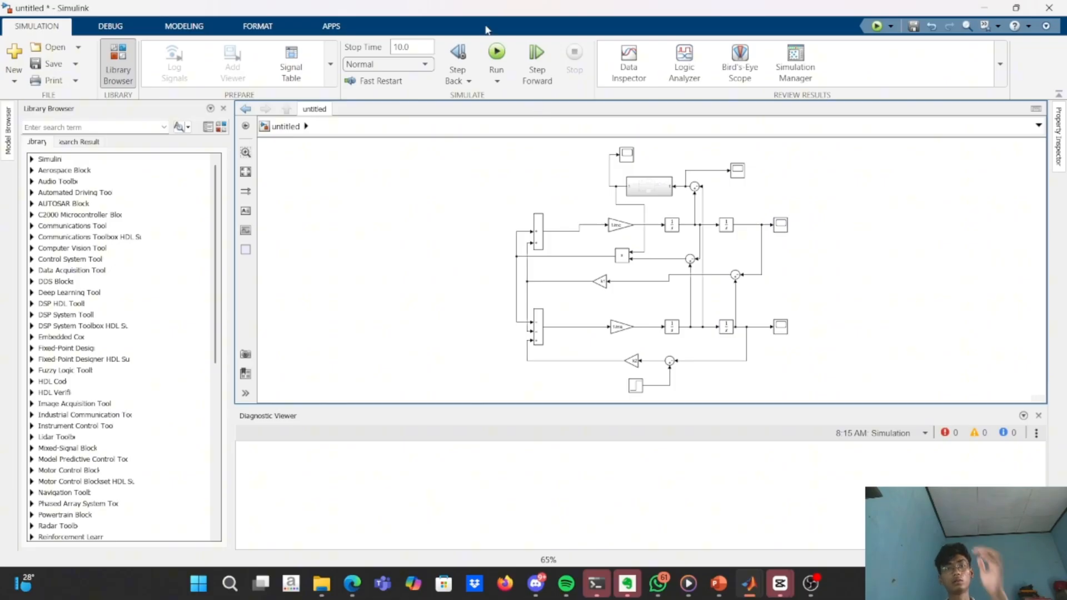
Run the simulation and open the Scope on the Subsystem's output to view the damping coefficient plot.
left_click(496, 52)
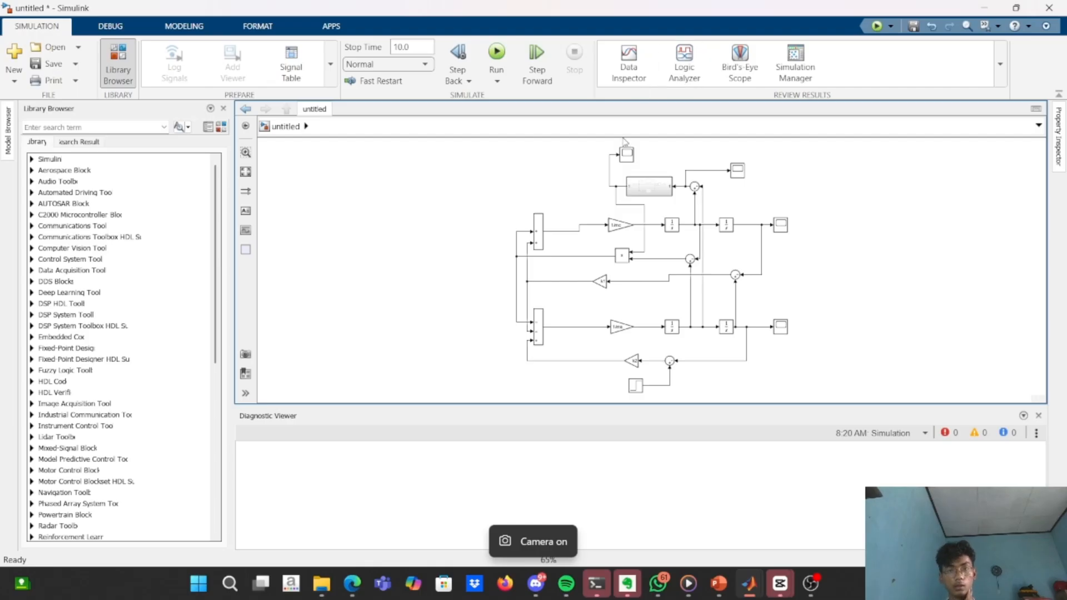
left_click(627, 154)
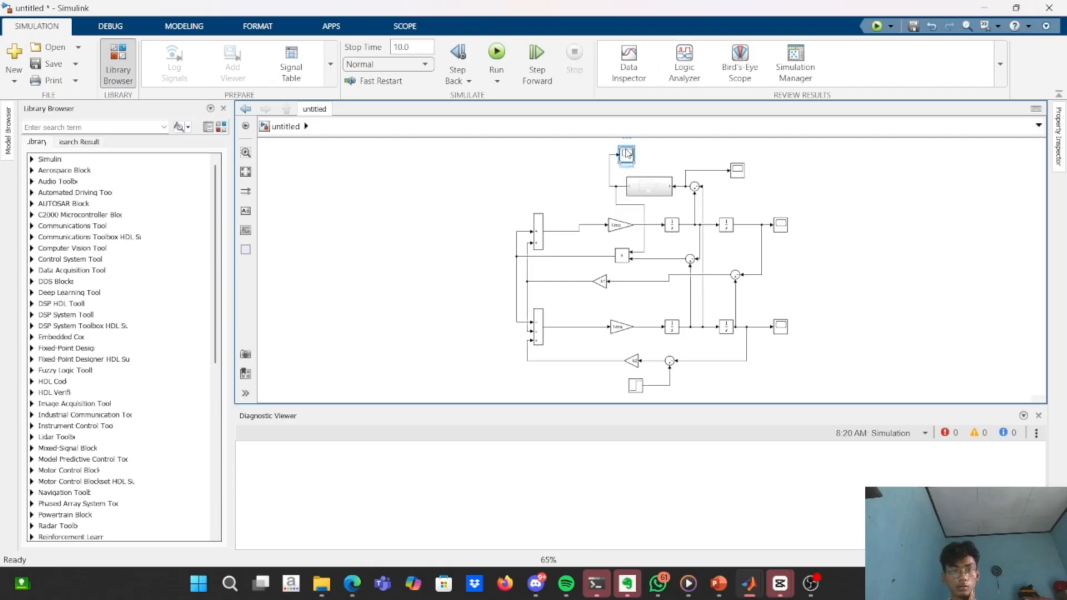
double_click(627, 154)
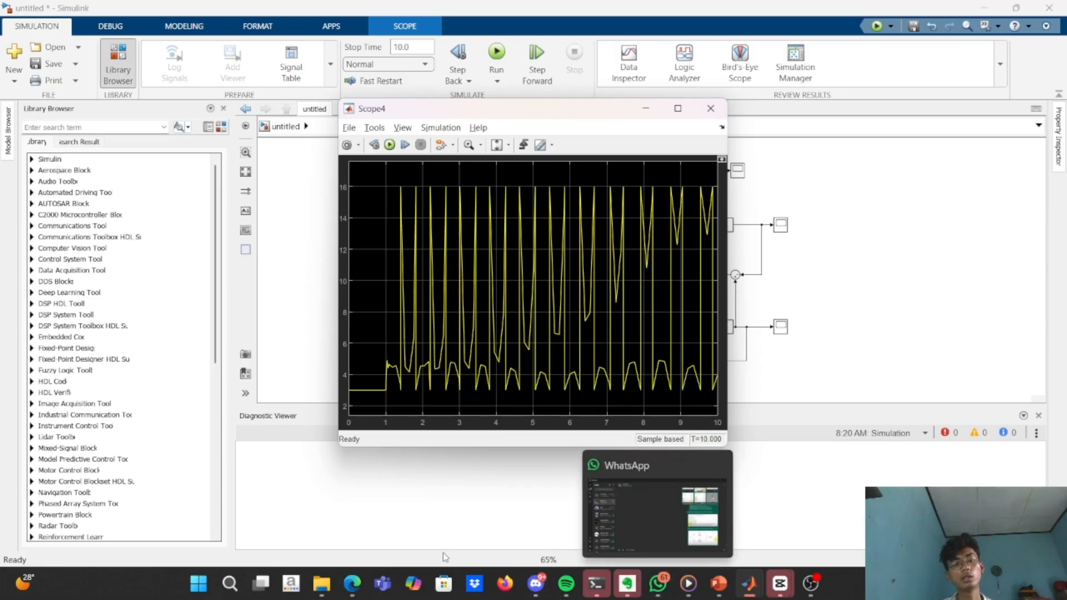
Switch to the Canva presentation in the browser and advance to the closing slide "Kesimpulan dan Langkah Selanjutnya".
left_click(353, 583)
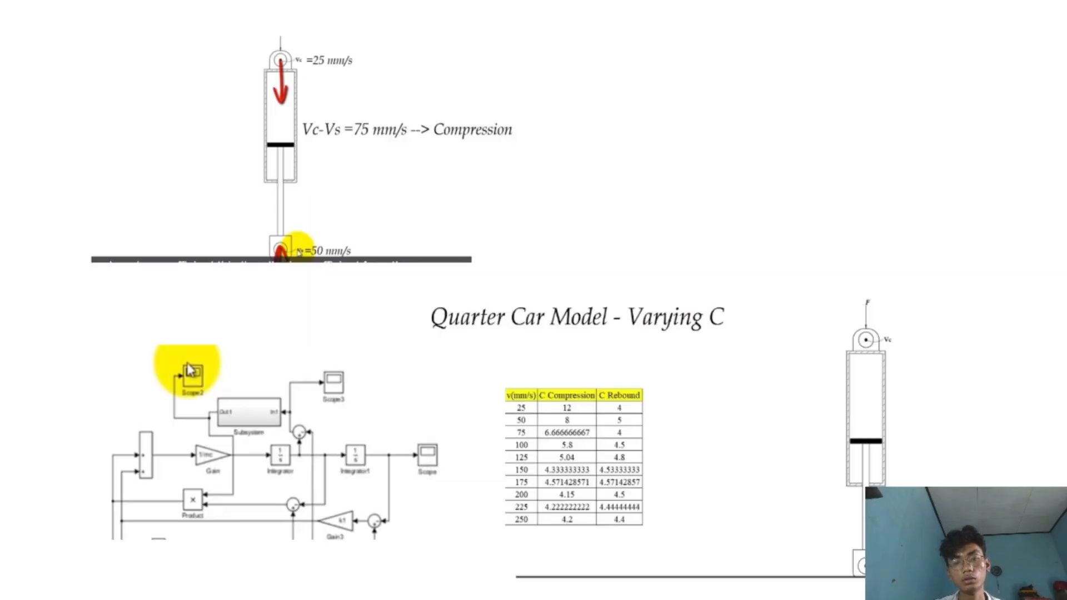
key("Right")
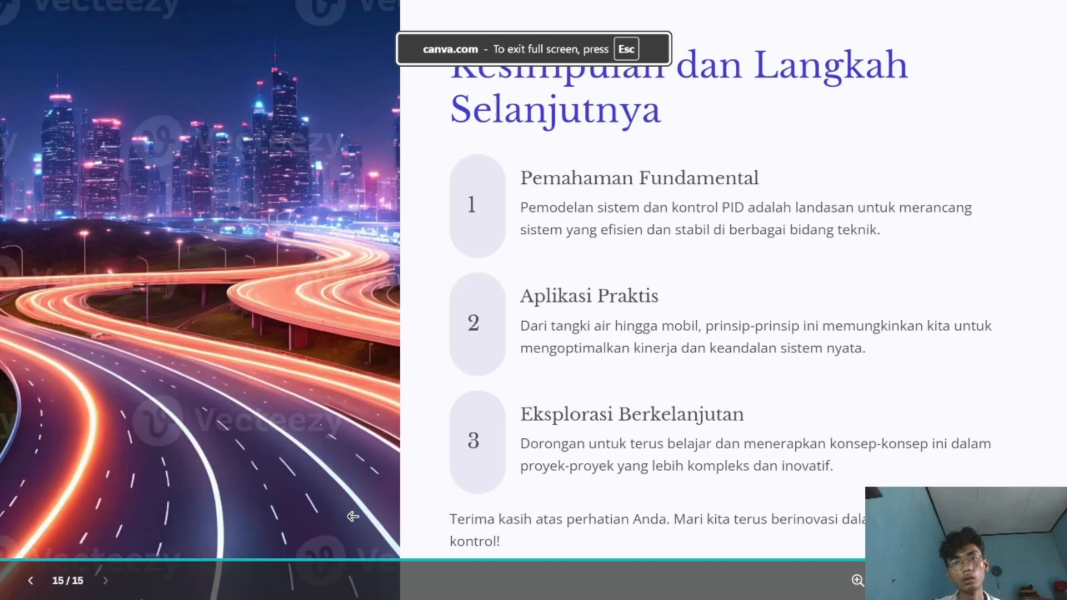